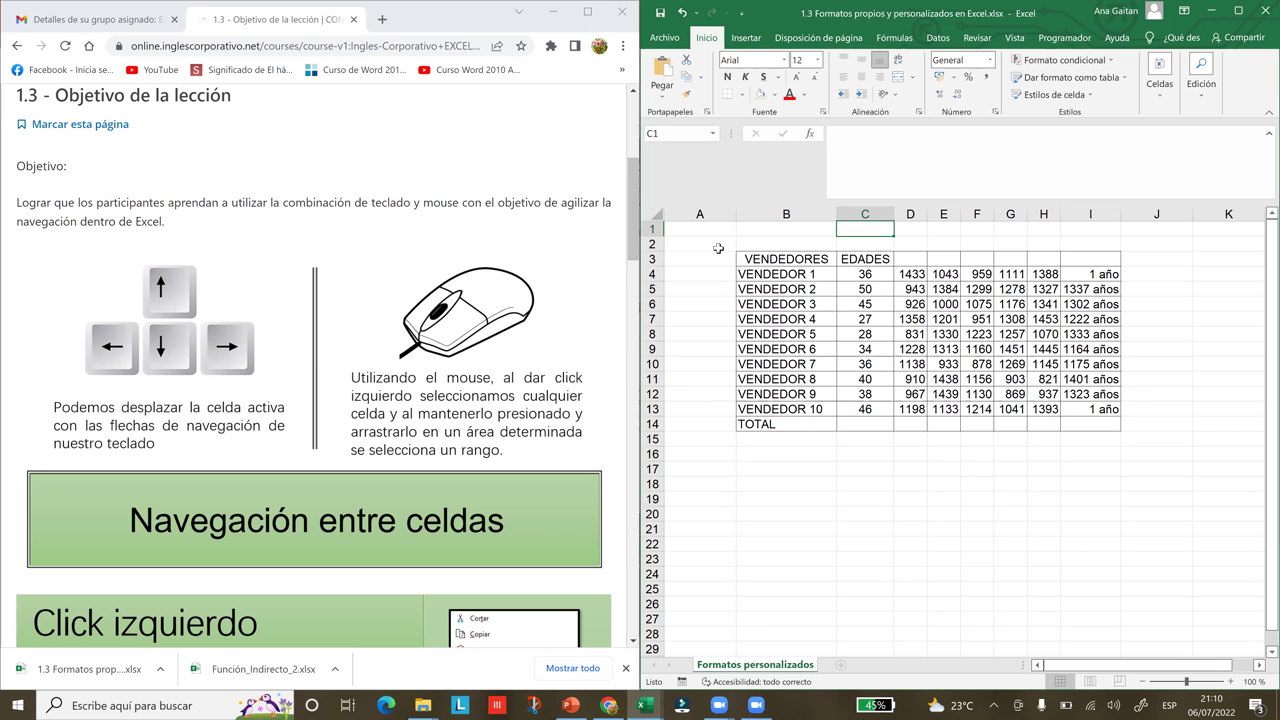
Edit cell C1, then maximize the Excel window to fill the screen
double_click(879, 231)
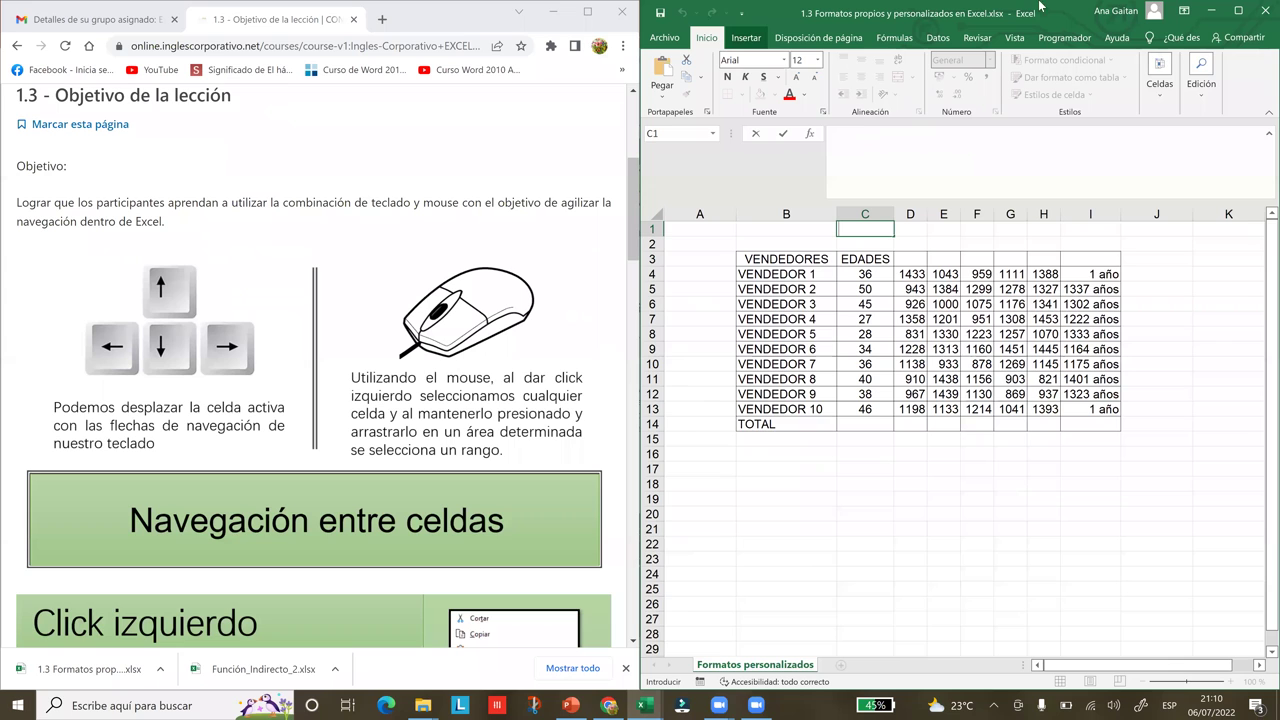
left_click(1237, 12)
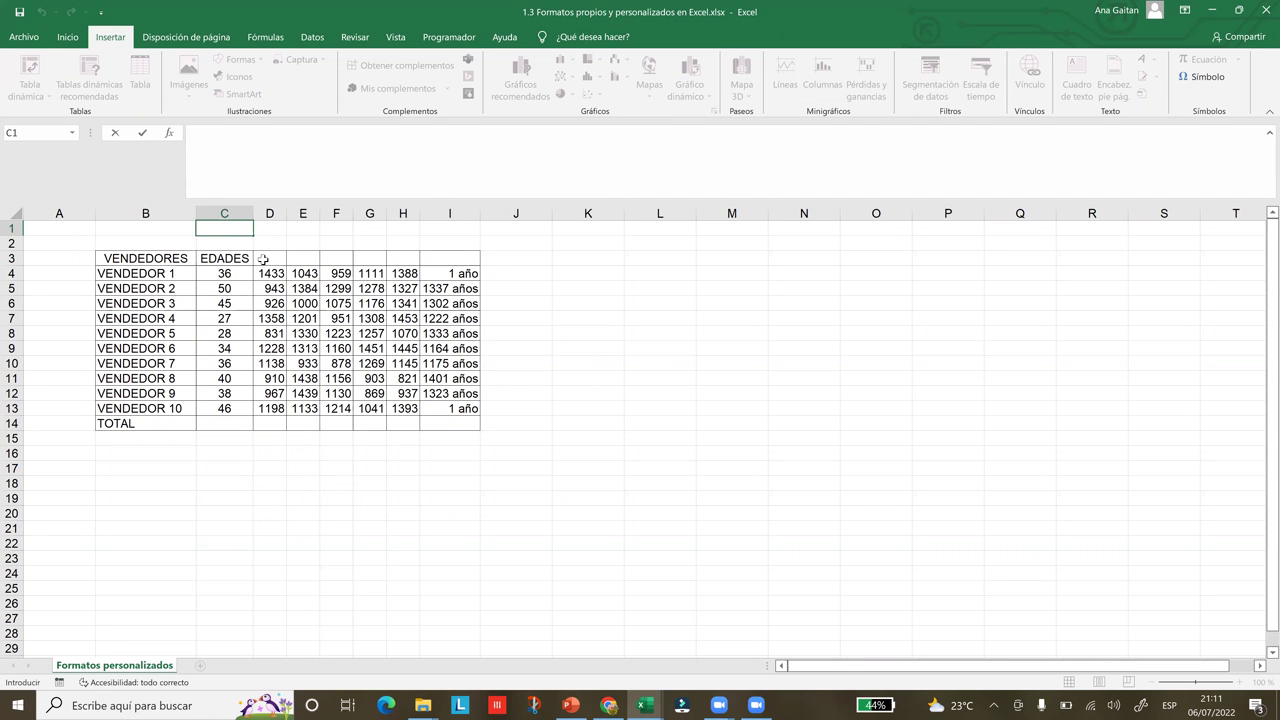
type("vjvvhvhvhvvbvcbc bv hbkjnkjbjgyuguyfguyfuf6666666666555656655699878")
key("BackSpace")
key("BackSpace")
key("BackSpace")
key("BackSpace")
key("BackSpace")
key("BackSpace")
key("BackSpace")
key("BackSpace")
key("BackSpace")
key("BackSpace")
key("BackSpace")
key("BackSpace")
key("BackSpace")
key("BackSpace")
key("BackSpace")
key("BackSpace")
key("BackSpace")
key("BackSpace")
key("BackSpace")
key("BackSpace")
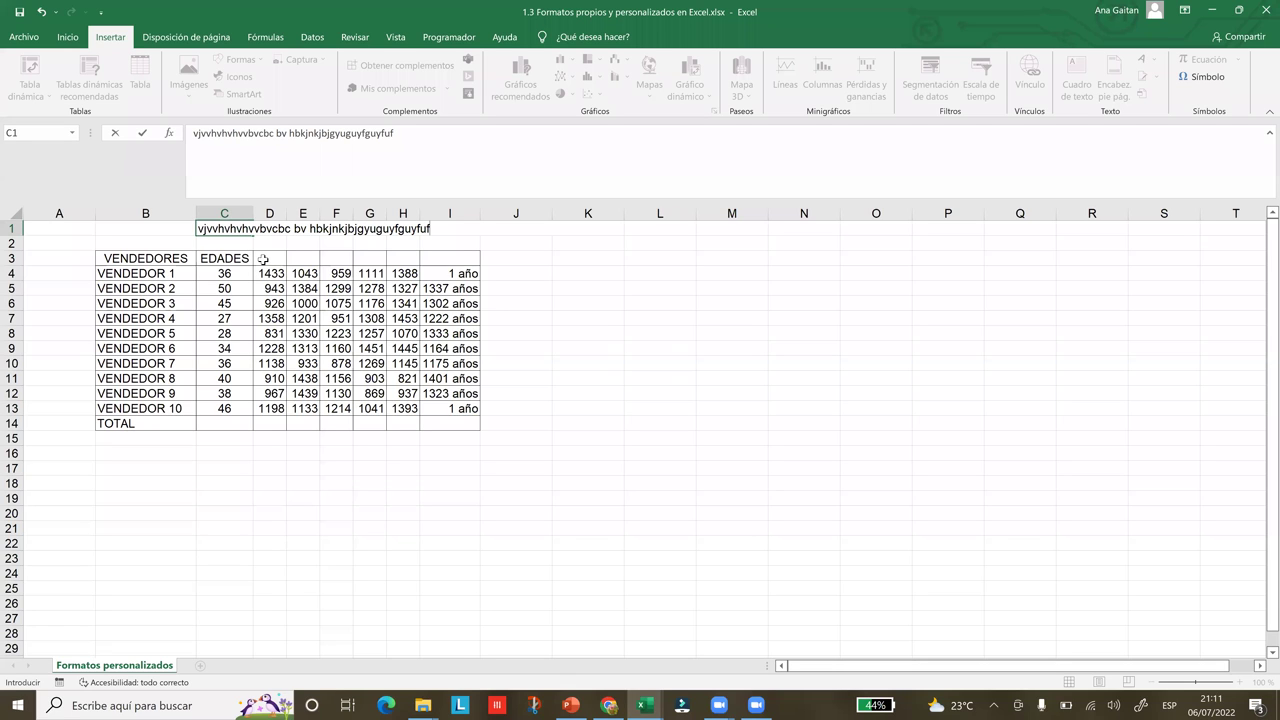
key("BackSpace")
key("BackSpace")
key("BackSpace")
key("BackSpace")
key("BackSpace")
key("BackSpace")
key("BackSpace")
key("BackSpace")
key("BackSpace")
key("BackSpace")
key("BackSpace")
key("BackSpace")
key("BackSpace")
key("BackSpace")
key("BackSpace")
key("BackSpace")
key("BackSpace")
key("BackSpace")
key("BackSpace")
key("BackSpace")
key("BackSpace")
key("BackSpace")
key("BackSpace")
key("BackSpace")
key("BackSpace")
key("BackSpace")
key("BackSpace")
key("BackSpace")
key("BackSpace")
key("BackSpace")
key("BackSpace")
key("BackSpace")
key("BackSpace")
key("BackSpace")
key("BackSpace")
key("BackSpace")
key("BackSpace")
key("BackSpace")
key("BackSpace")
key("BackSpace")
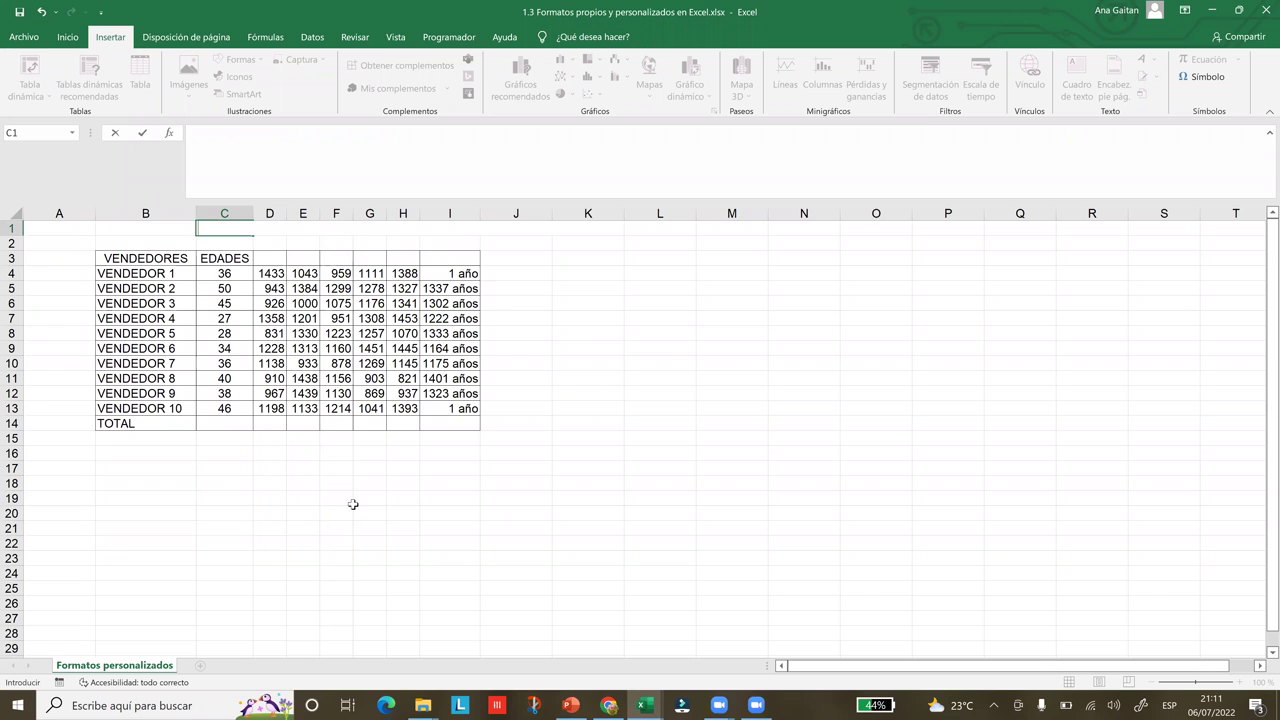
left_click(296, 423)
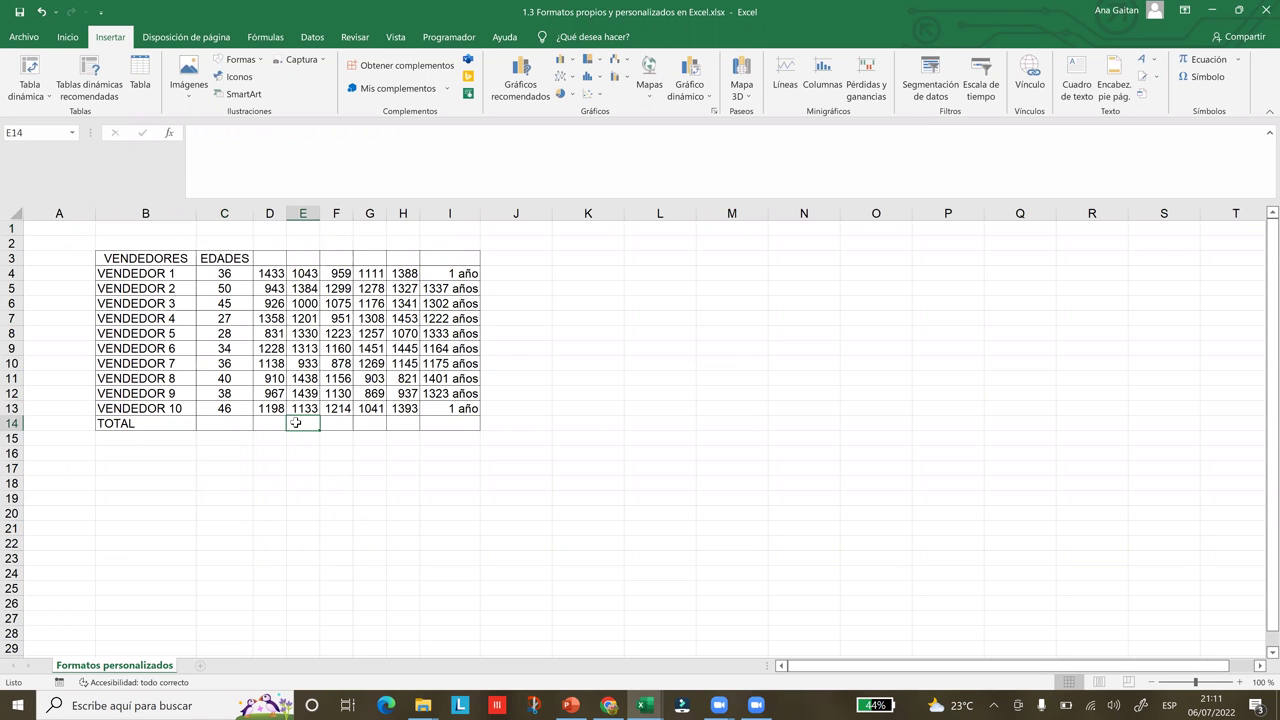
Move from J12 to L10 with the arrow keys, confirm with Enter, and reselect L10
left_click(487, 392)
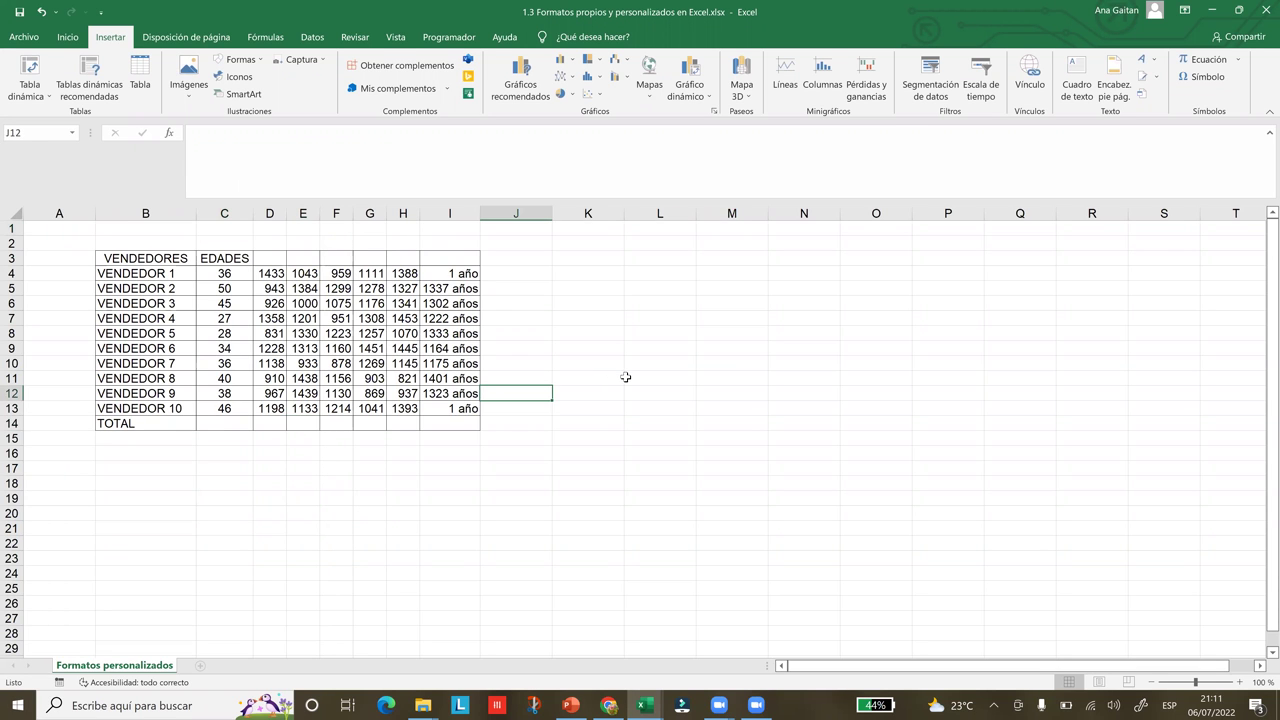
key("Up")
key("Up")
key("Right")
key("Right")
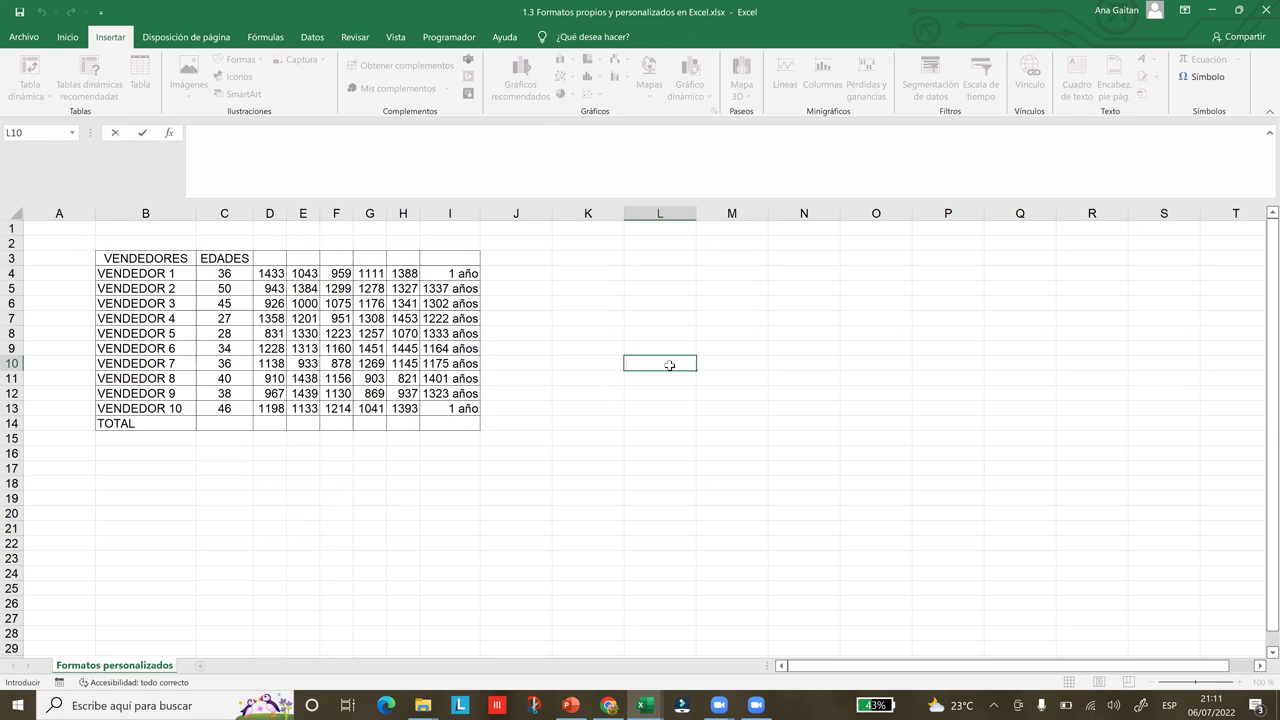
key("Return")
left_click(653, 357)
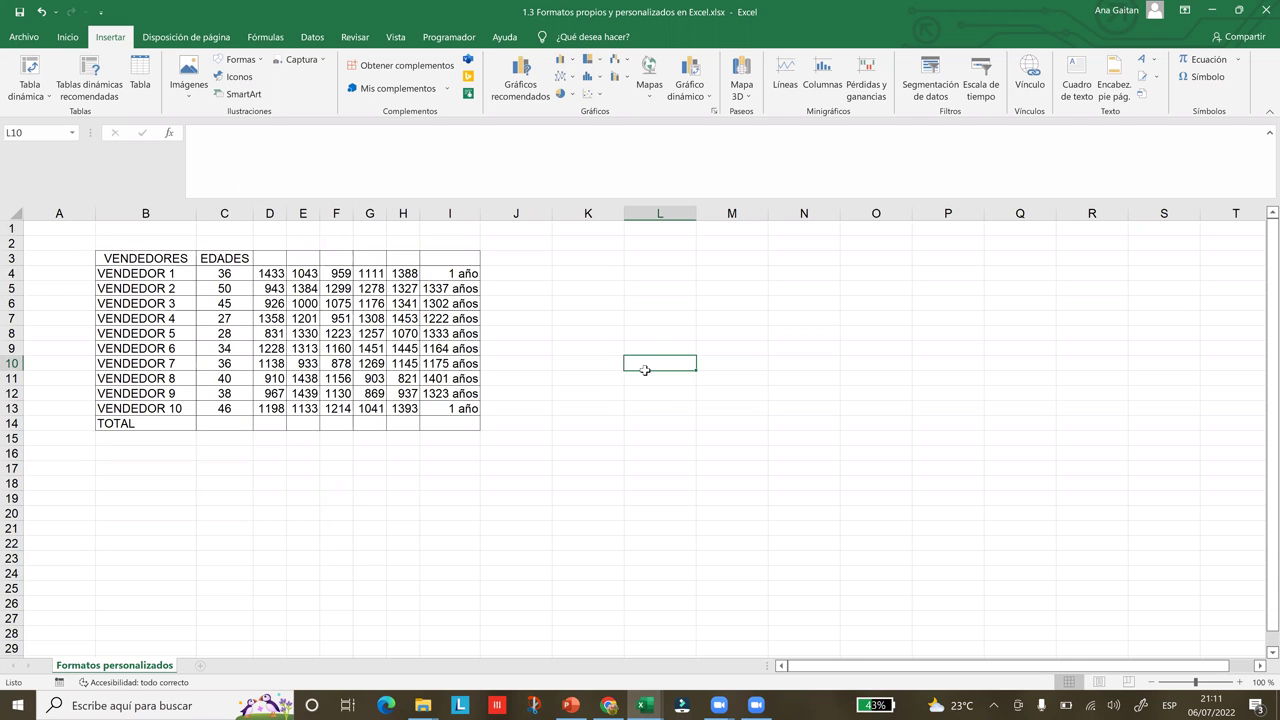
Arrow through O10, I8, I10 and M10 to N11, then snap Excel to the right half
key("Right")
key("Right")
key("Right")
key("Up")
key("Up")
key("Left")
key("Left")
key("Left")
key("Left")
key("Left")
key("Left")
key("Down")
key("Down")
key("Right")
key("Right")
key("Right")
key("Right")
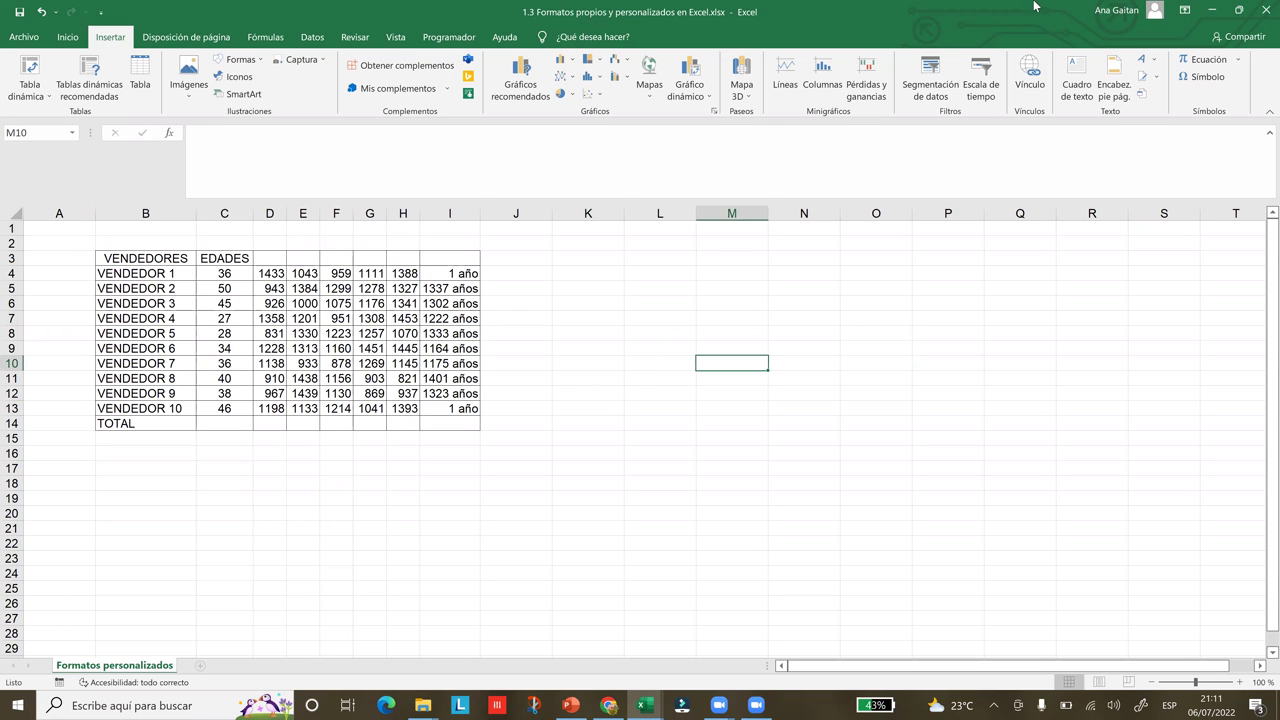
key("Right")
key("Down")
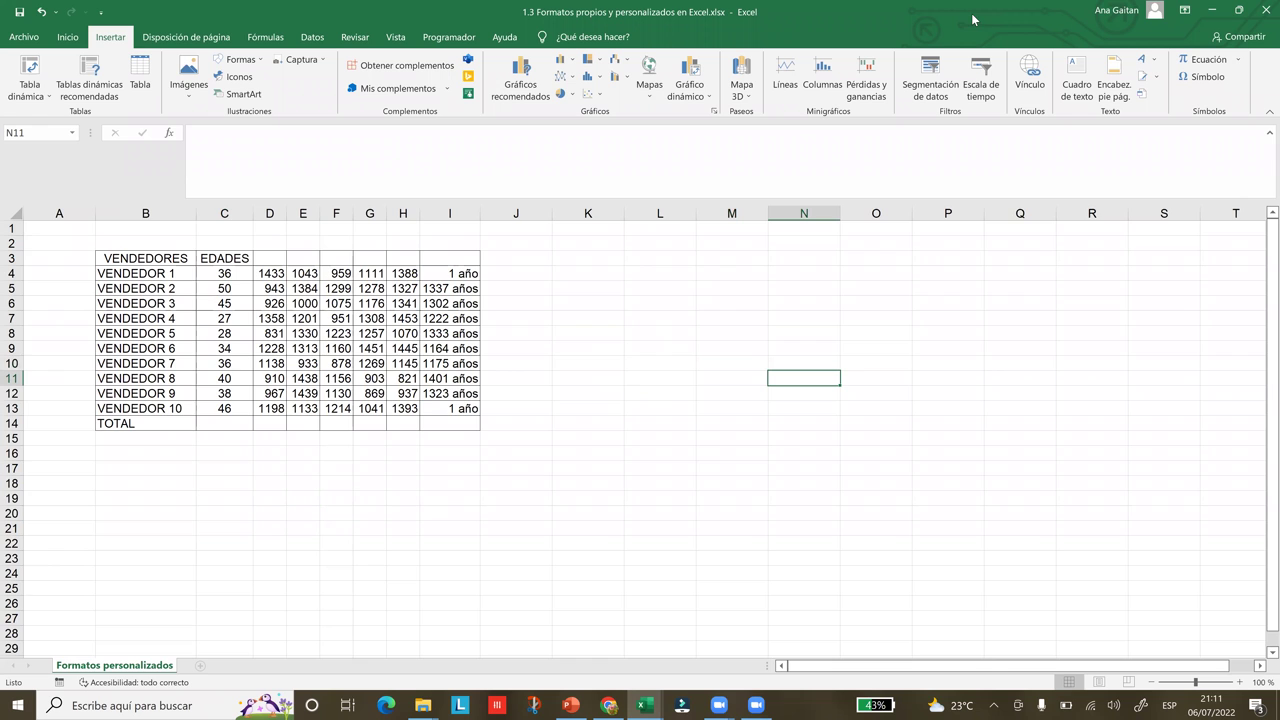
key("super+Right")
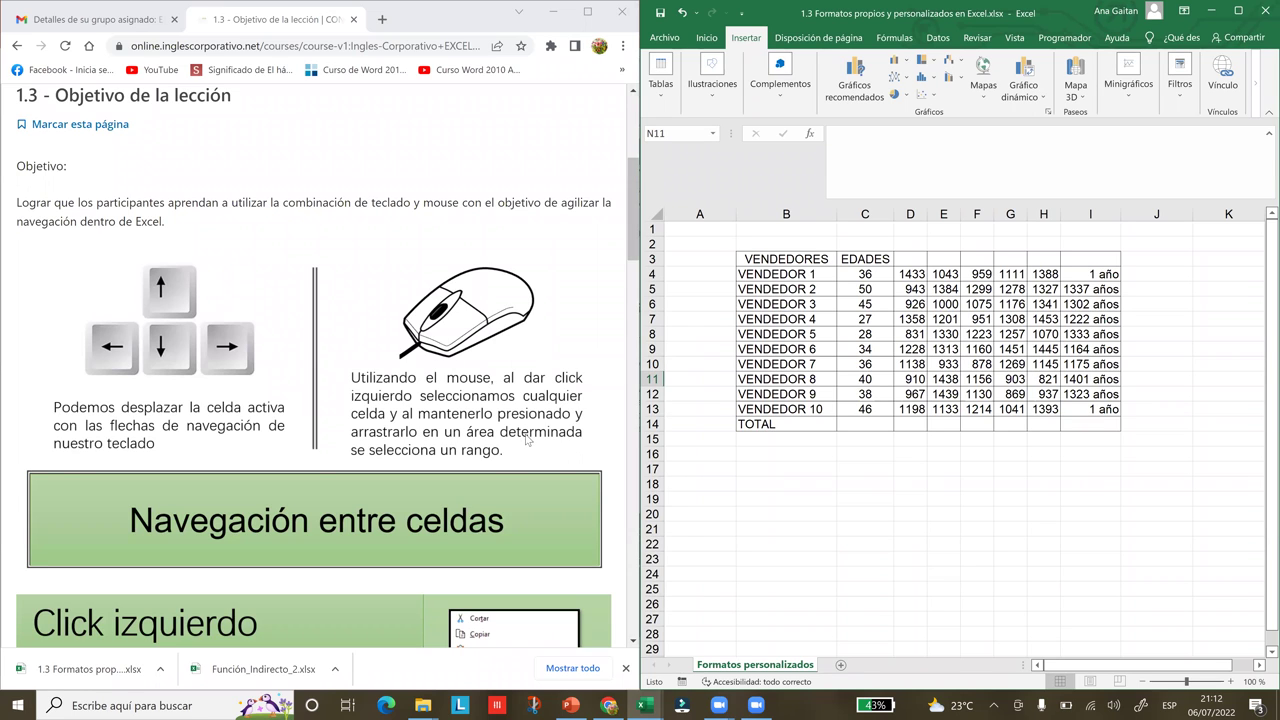
left_click(635, 246)
scroll(635, 246, "down", 1)
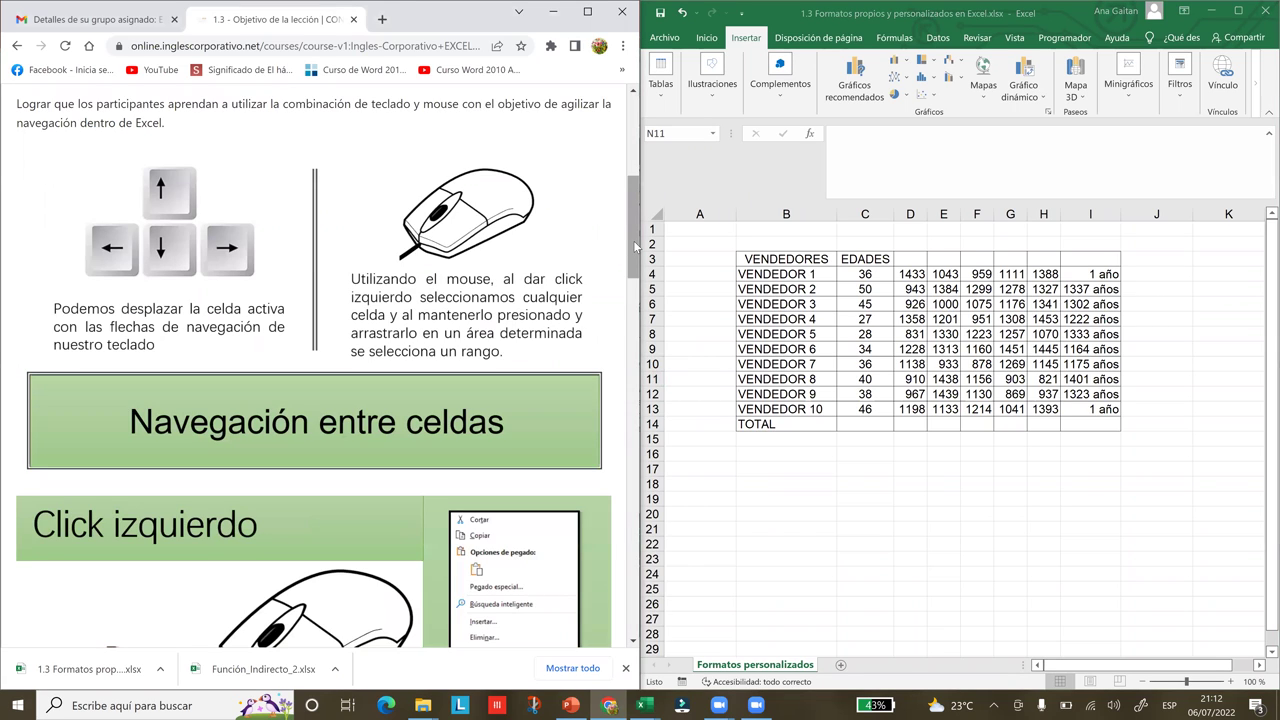
left_click(903, 412)
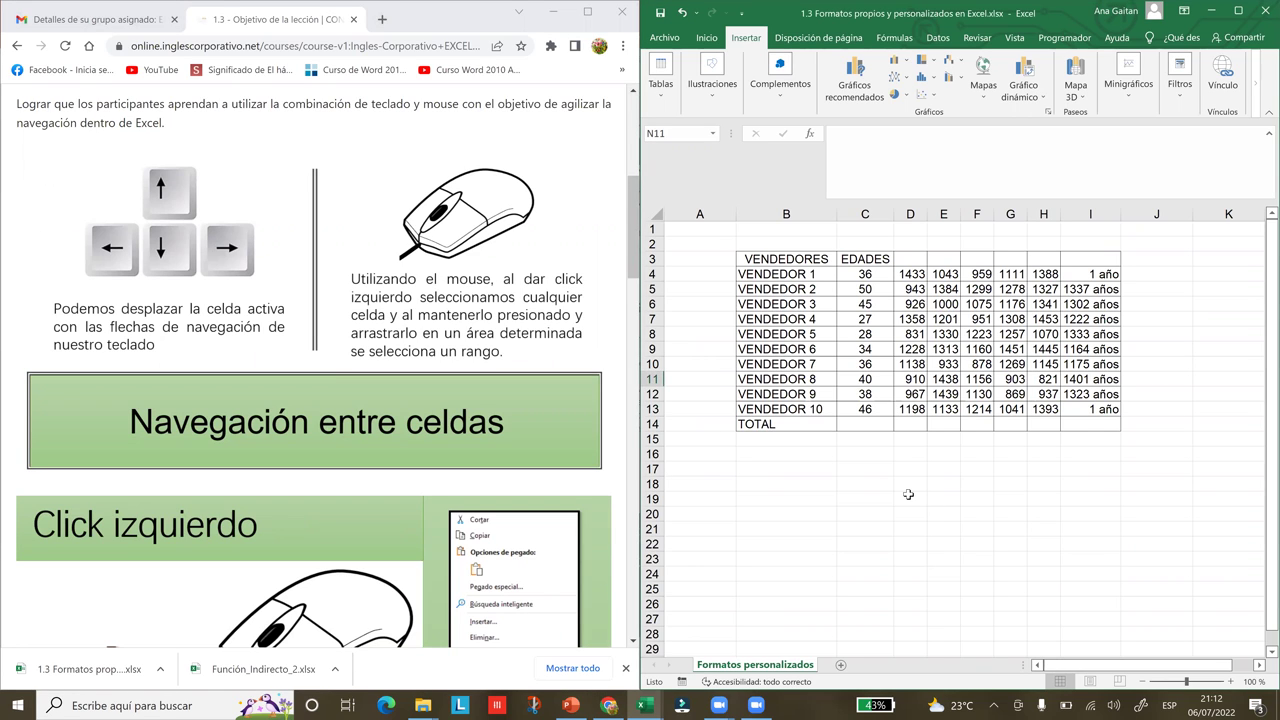
left_click(906, 494)
mouse_move(870, 463)
left_mouse_down()
mouse_move(986, 506)
mouse_move(998, 551)
left_mouse_up()
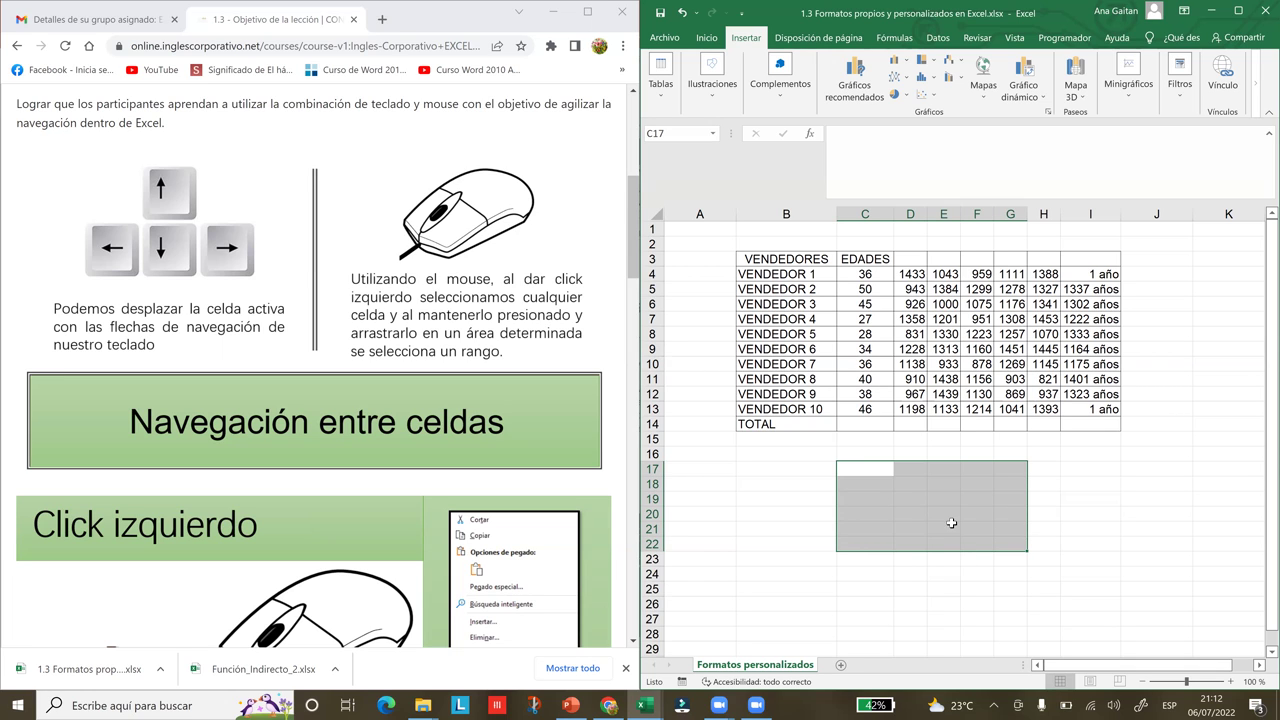
left_click(862, 438)
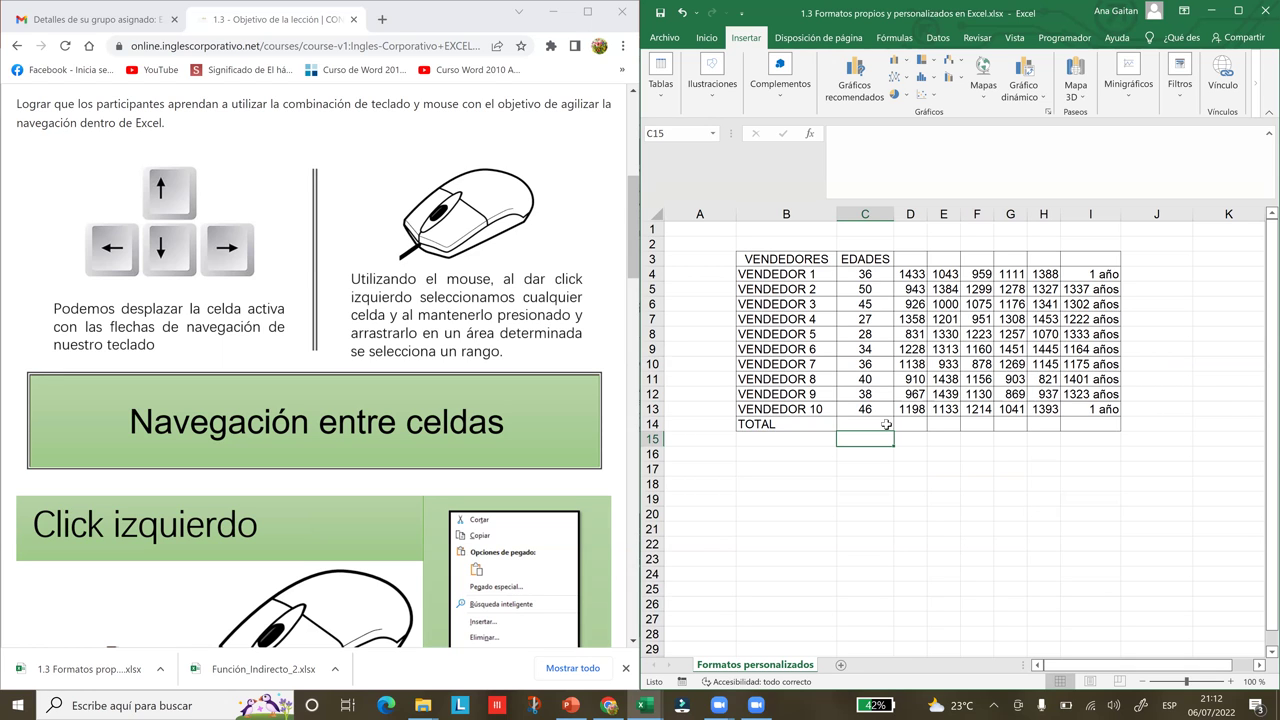
left_click(786, 259)
left_click(830, 292)
left_click(903, 318)
left_click(1008, 320)
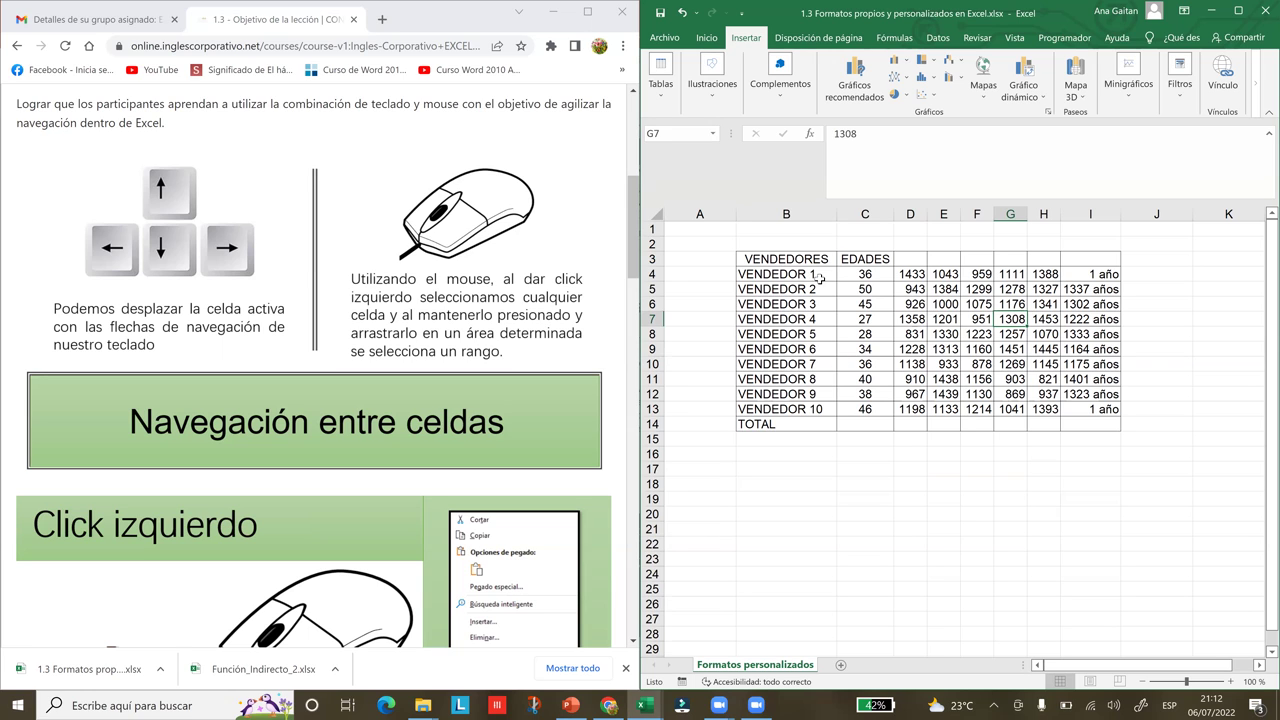
left_click_drag(815, 259, 818, 424)
left_click_drag(865, 259, 868, 290)
left_click_drag(886, 360, 880, 424)
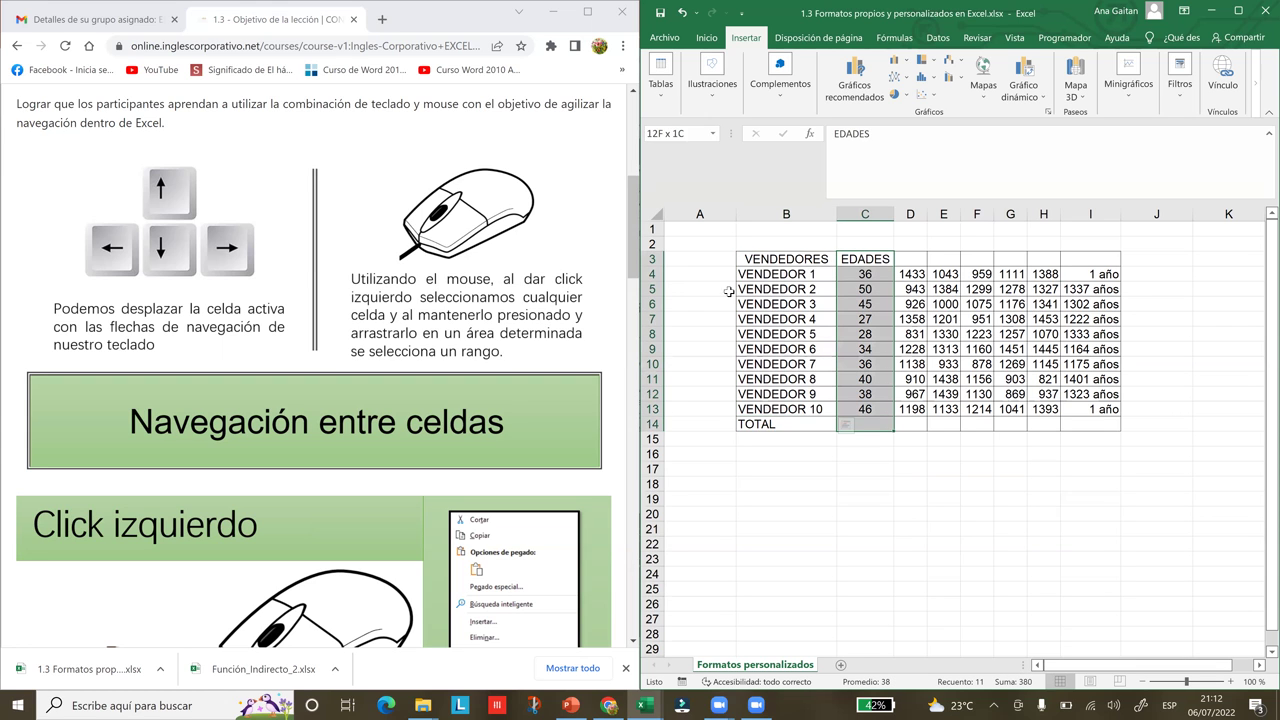
left_click_drag(743, 259, 1100, 421)
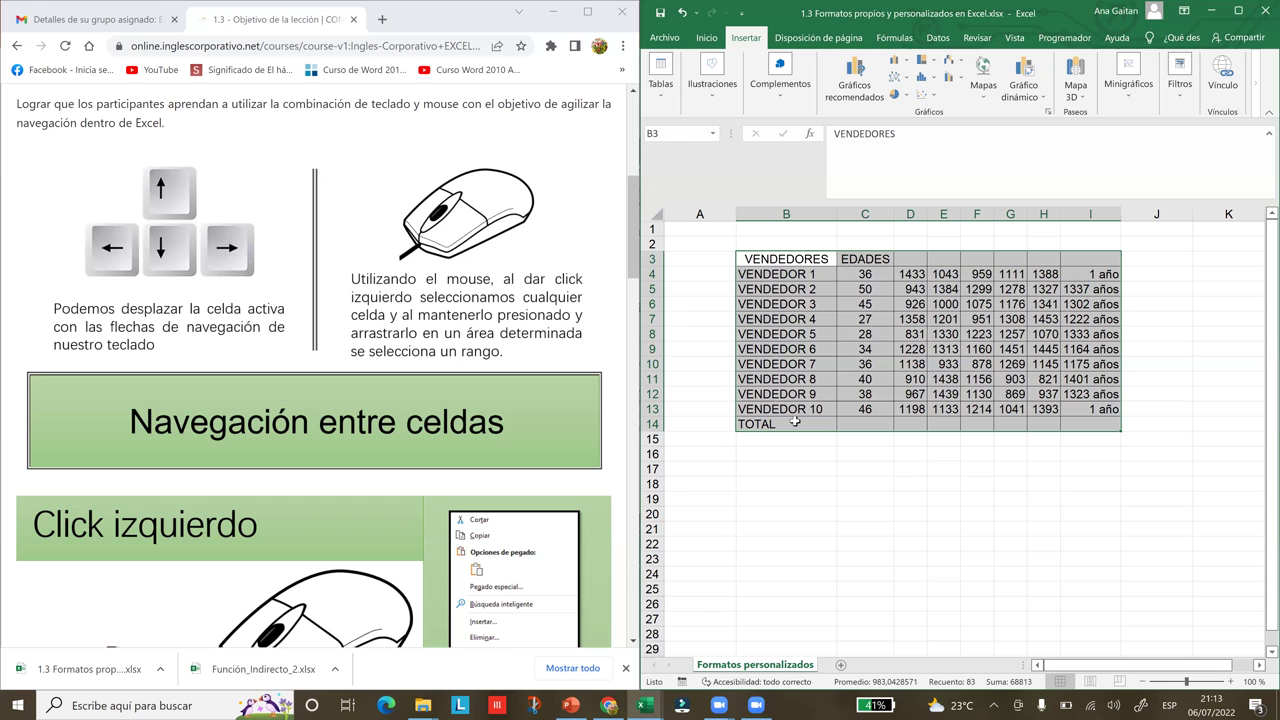
Scroll the lesson page, select B23, B19 and B4, then maximize Excel again
left_click(633, 279)
scroll(635, 270, "down", 2)
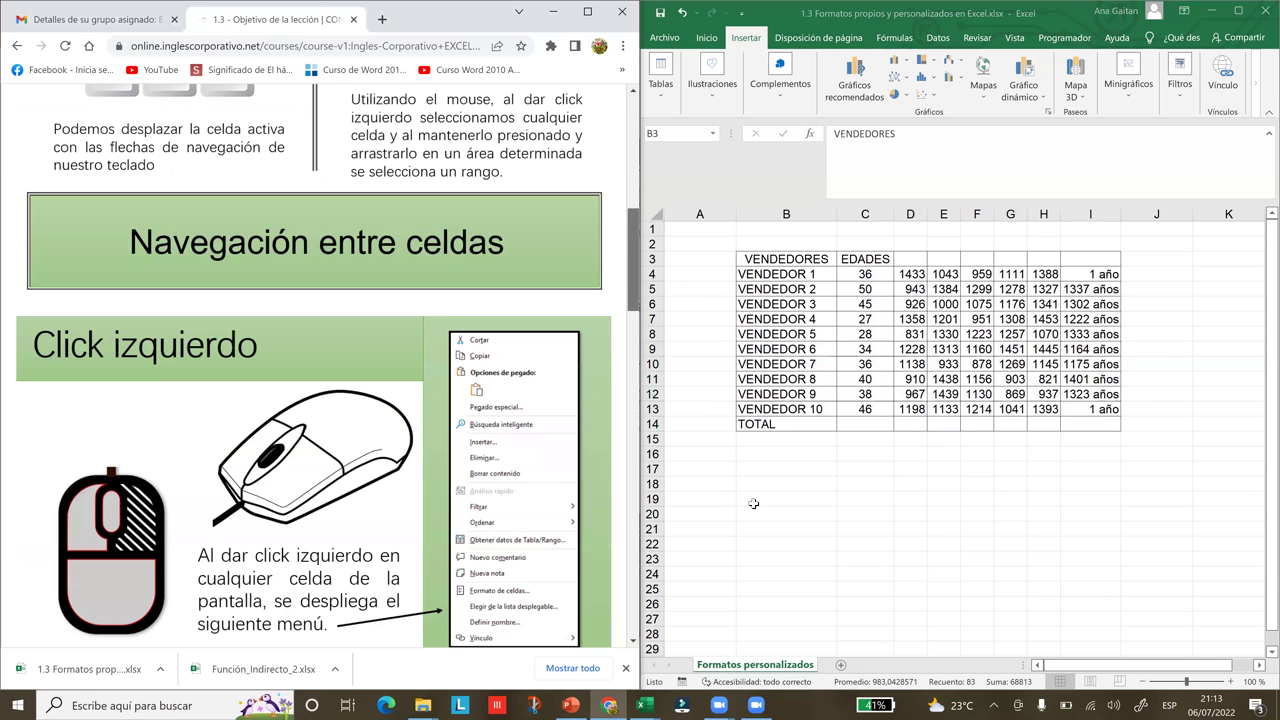
left_click(792, 556)
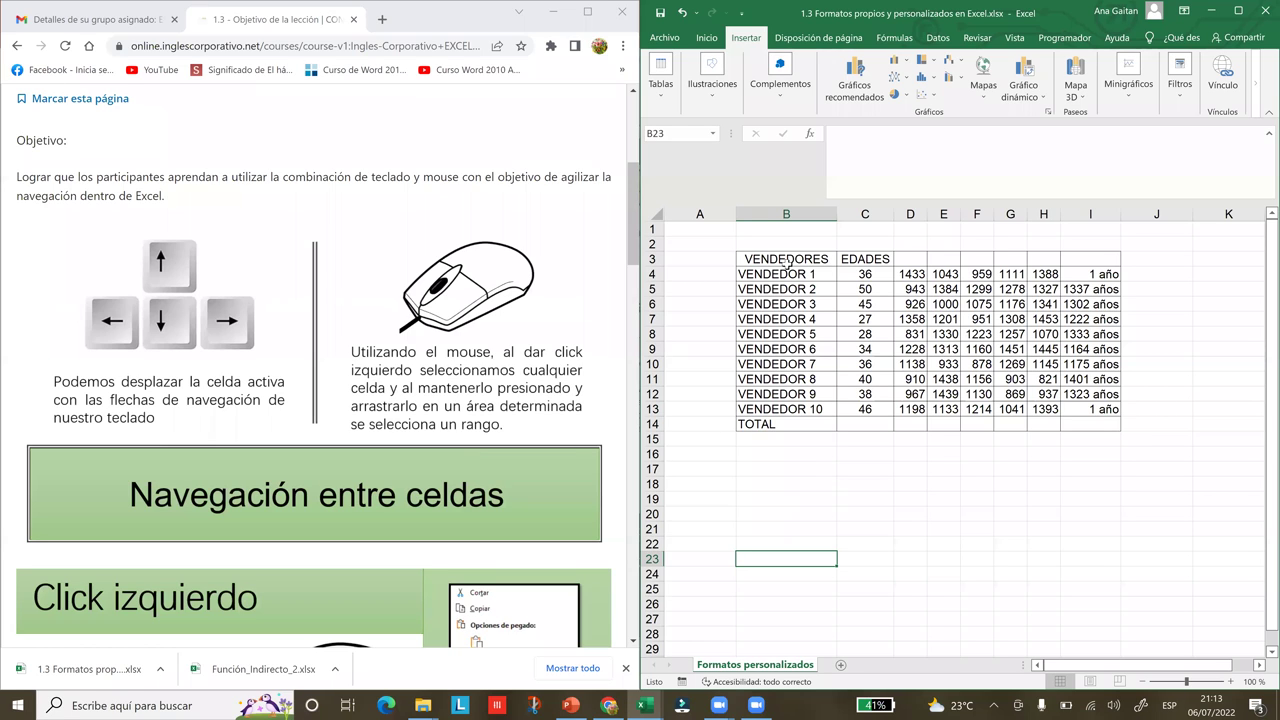
key("Up")
key("Up")
key("Up")
key("Up")
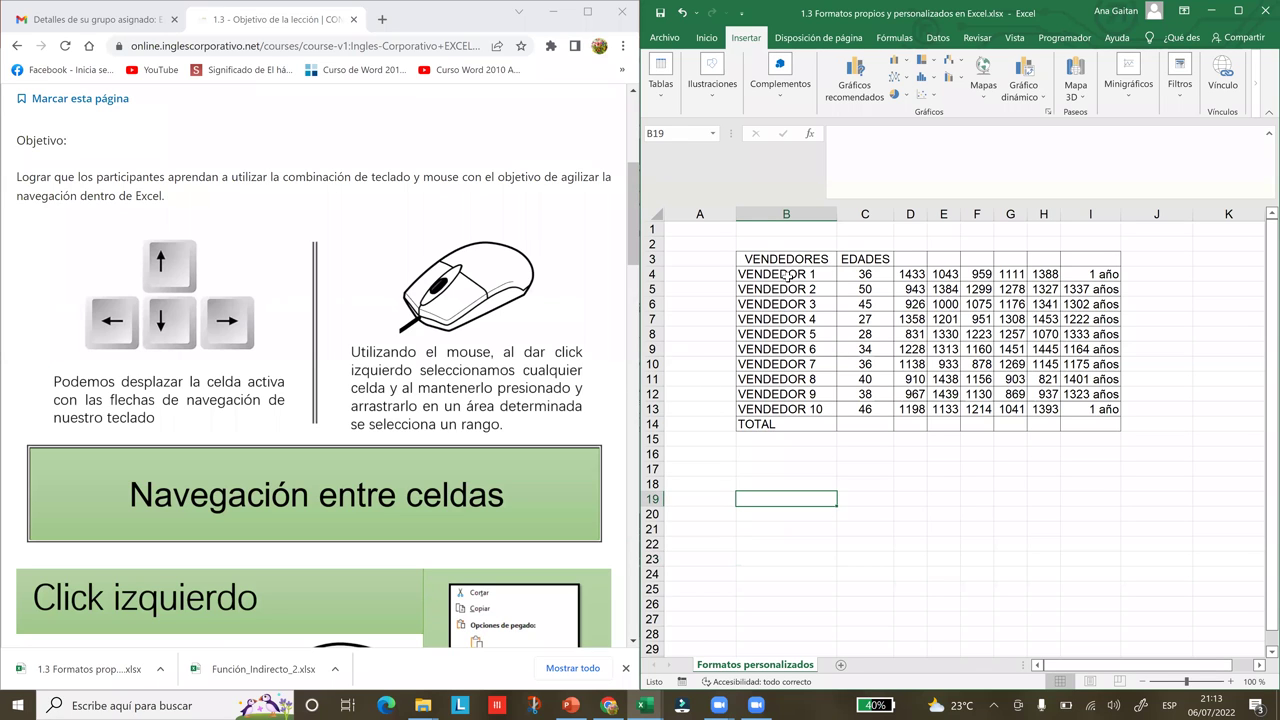
left_click(790, 274)
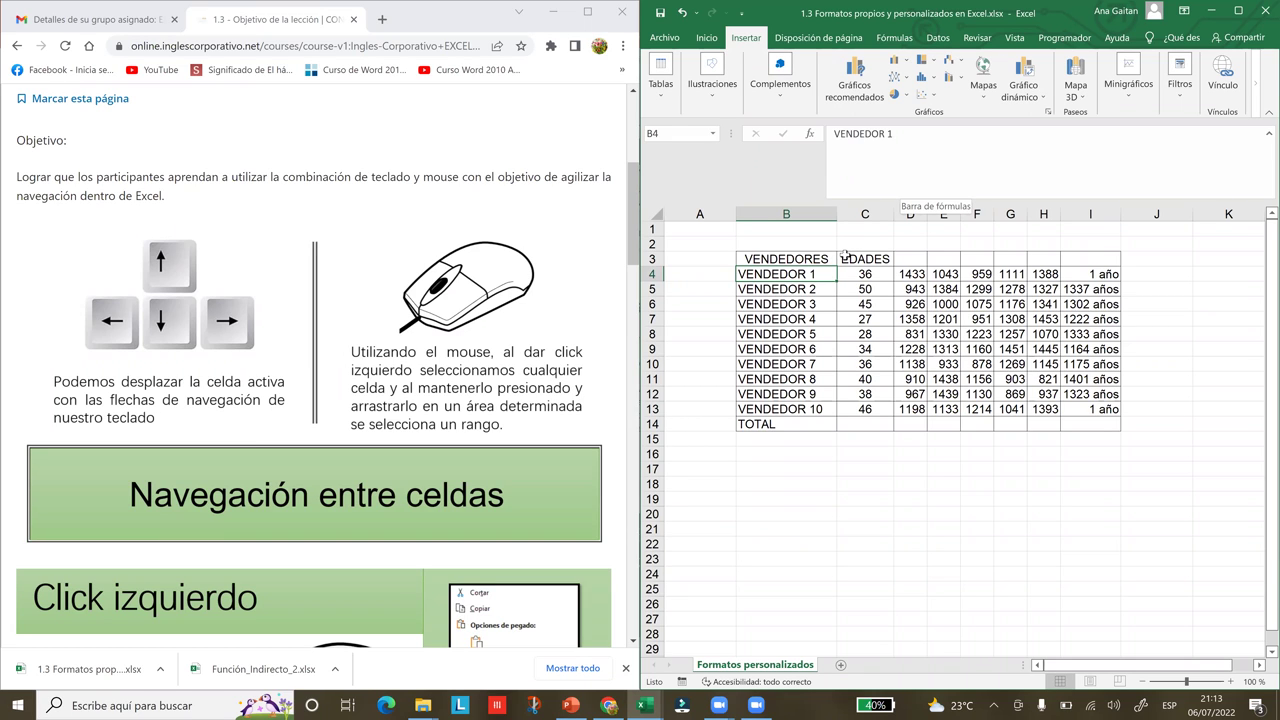
left_click(1237, 12)
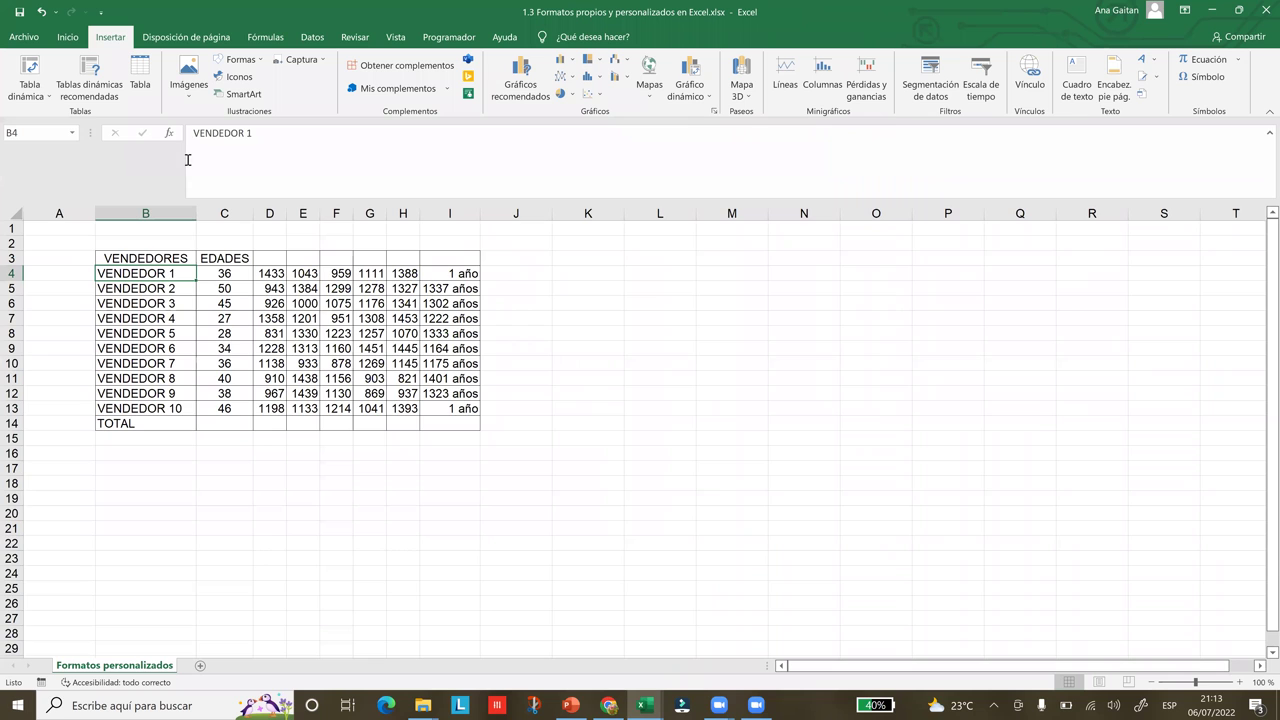
left_click(66, 38)
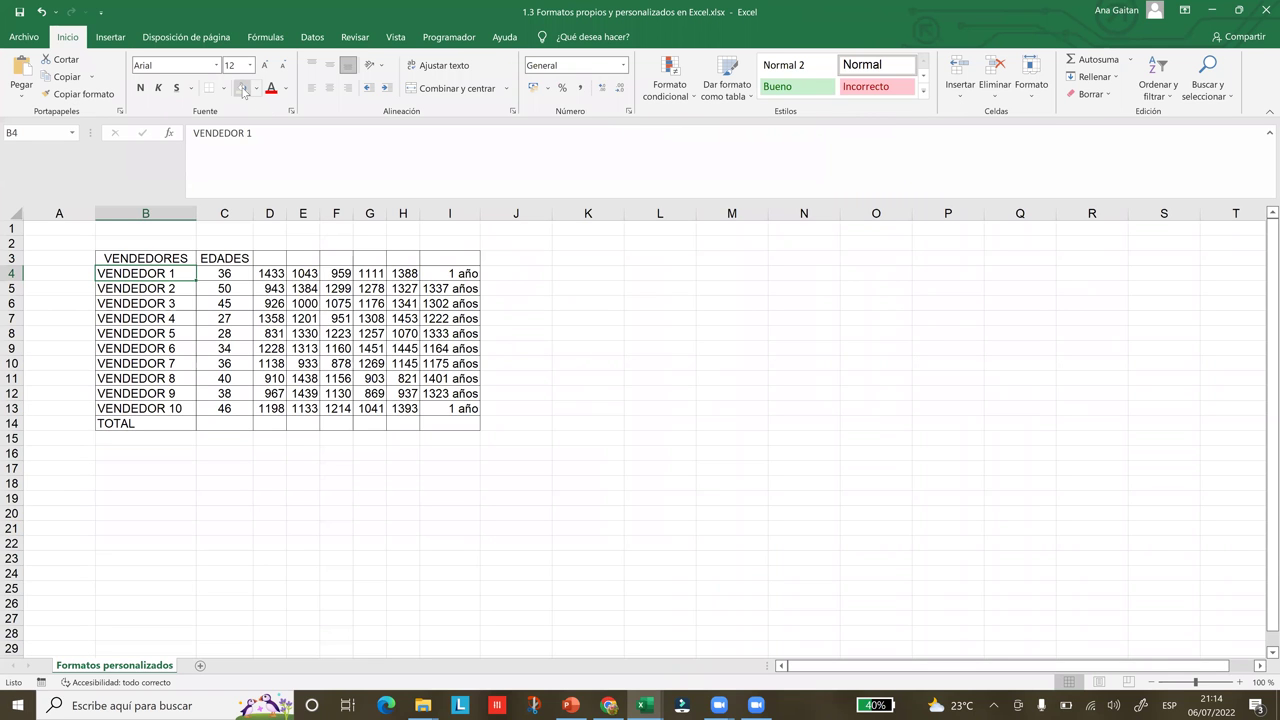
left_click(158, 410, "ctrl")
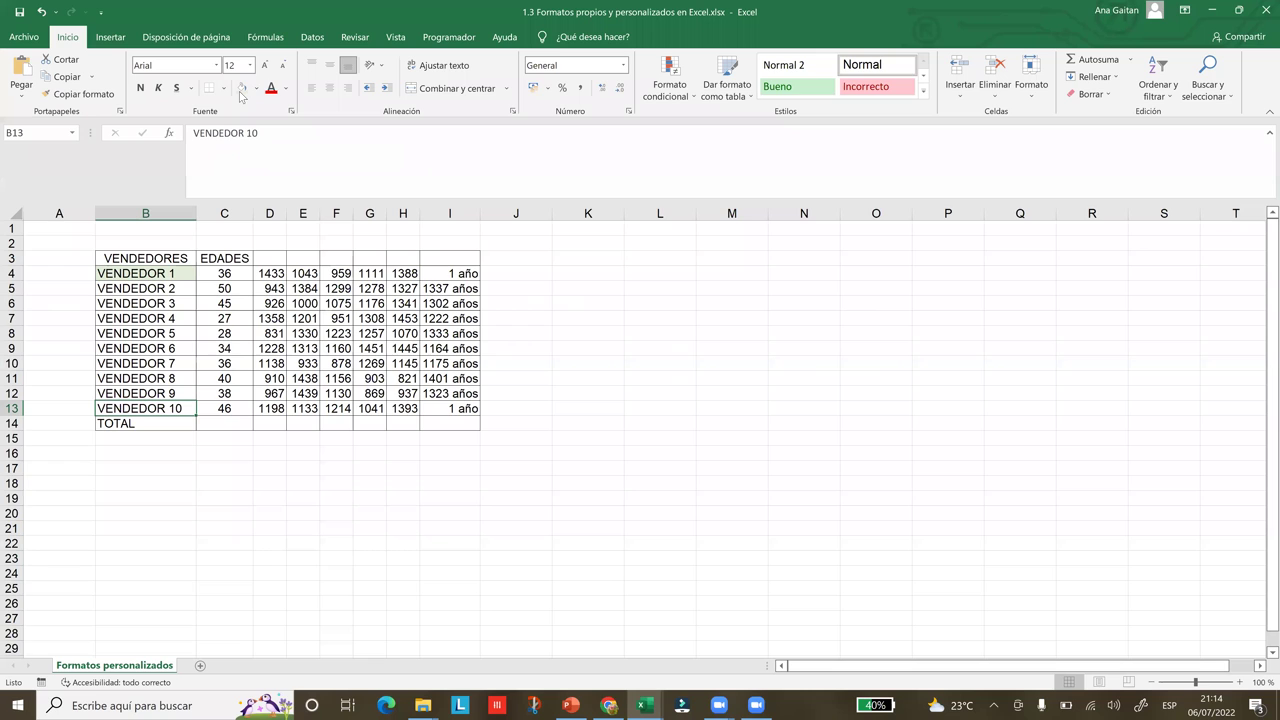
left_click(240, 90)
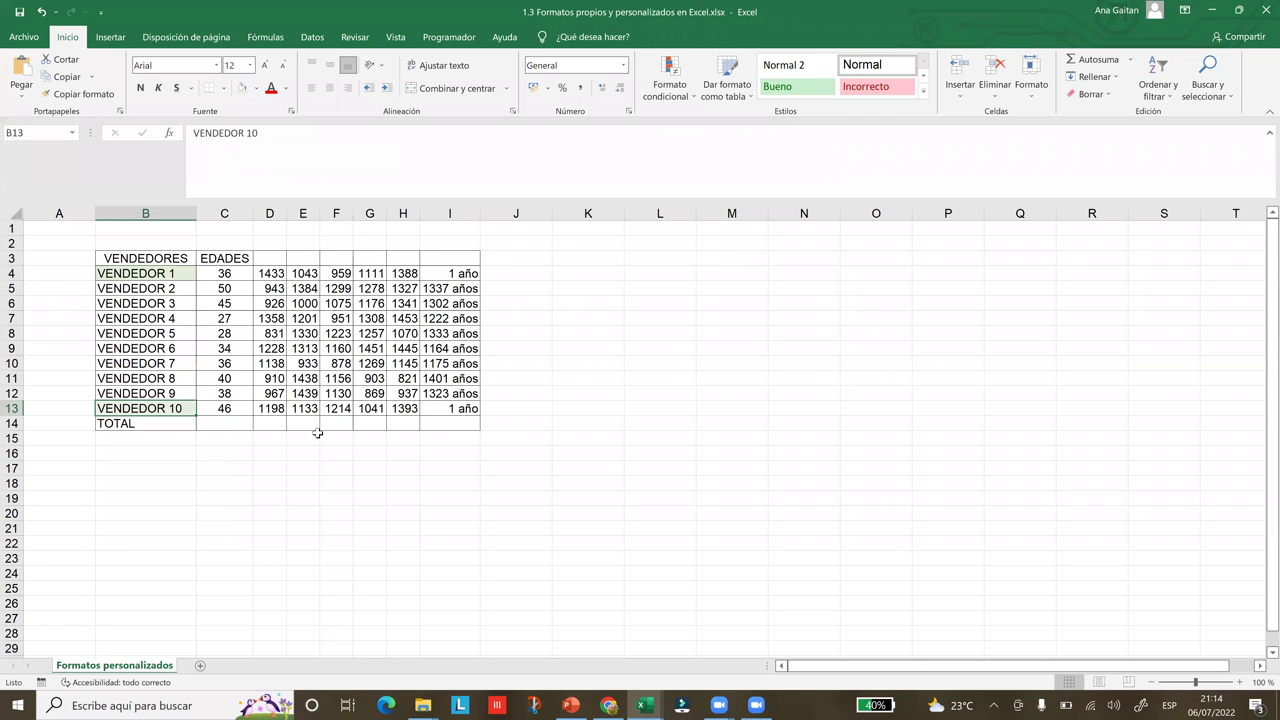
left_click(316, 438)
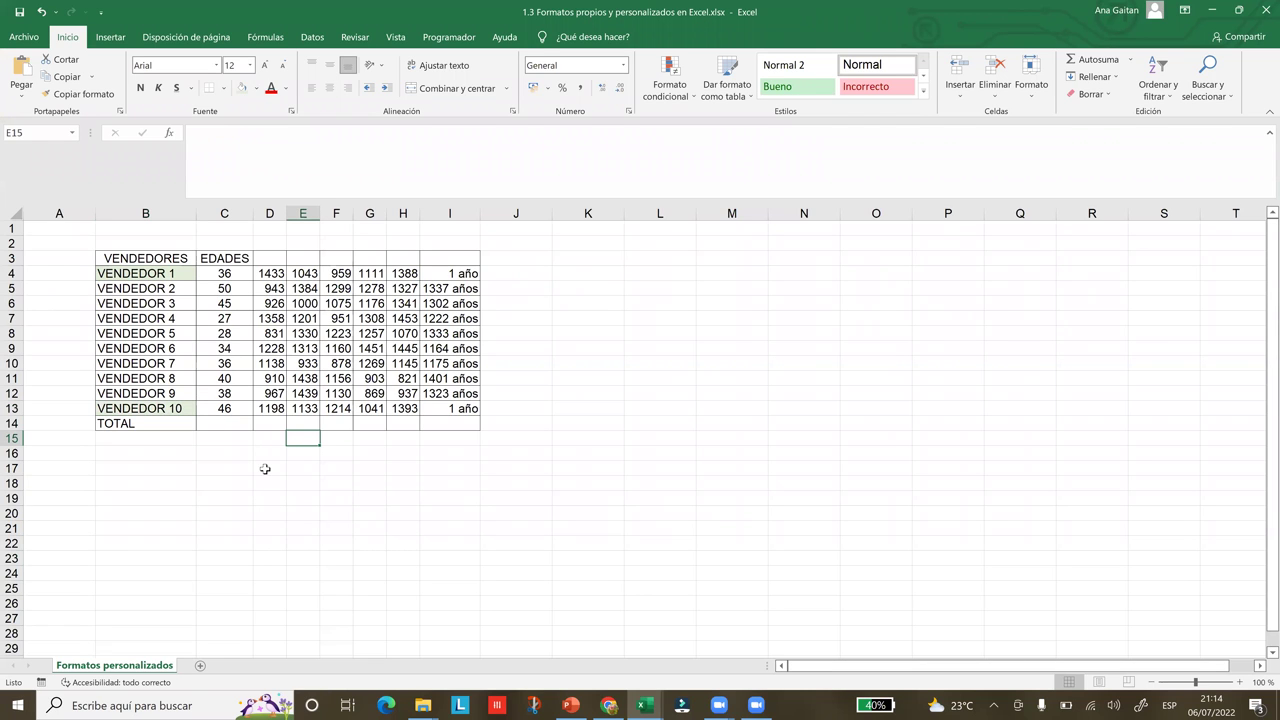
left_click(273, 509)
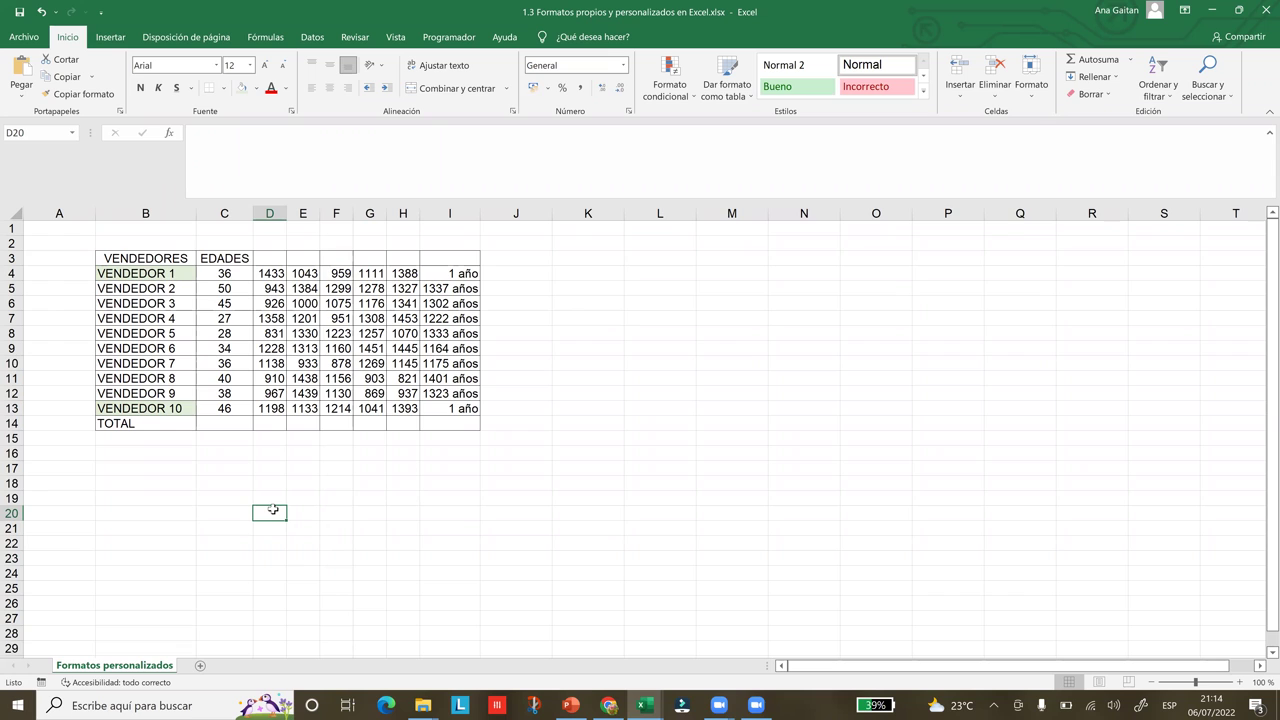
key("ctrl+z")
key("ctrl+z")
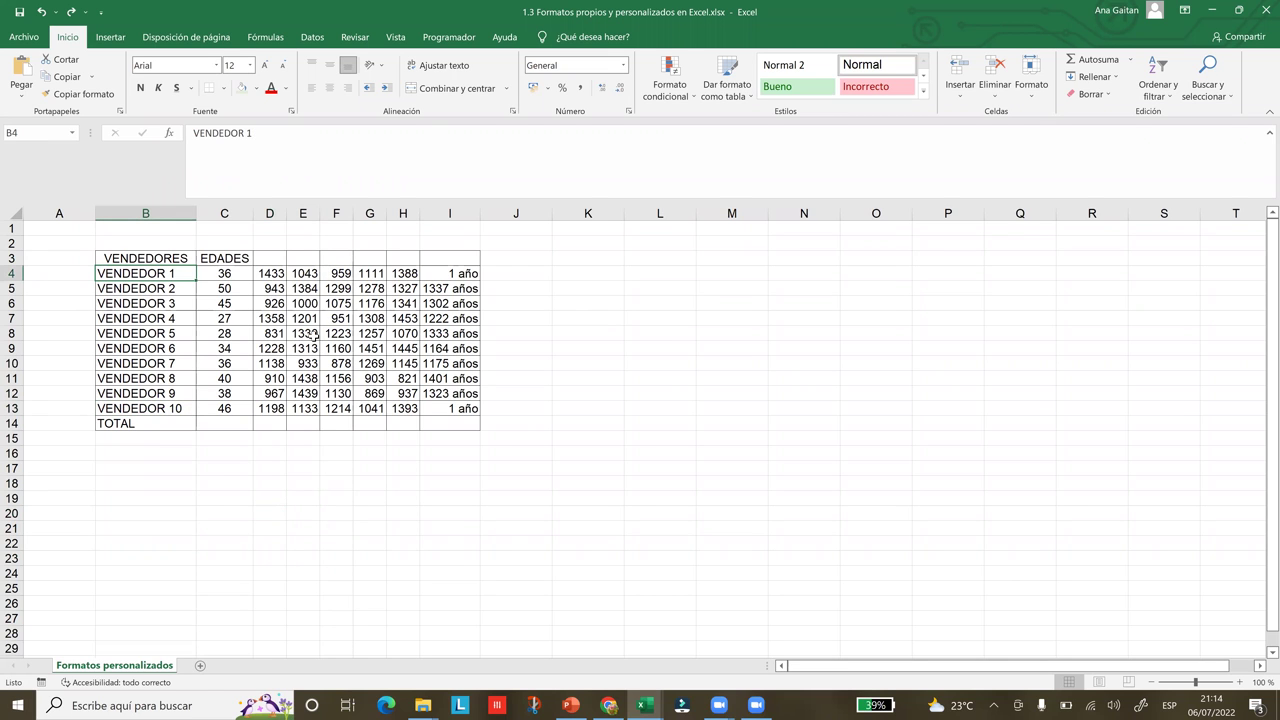
key("ctrl+z")
key("ctrl+y")
Select VENDEDOR 1 in B4 and add VENDEDOR 10 in B13 to the selection
left_click_drag(228, 288, 188, 278)
left_click(188, 278)
left_click(204, 480)
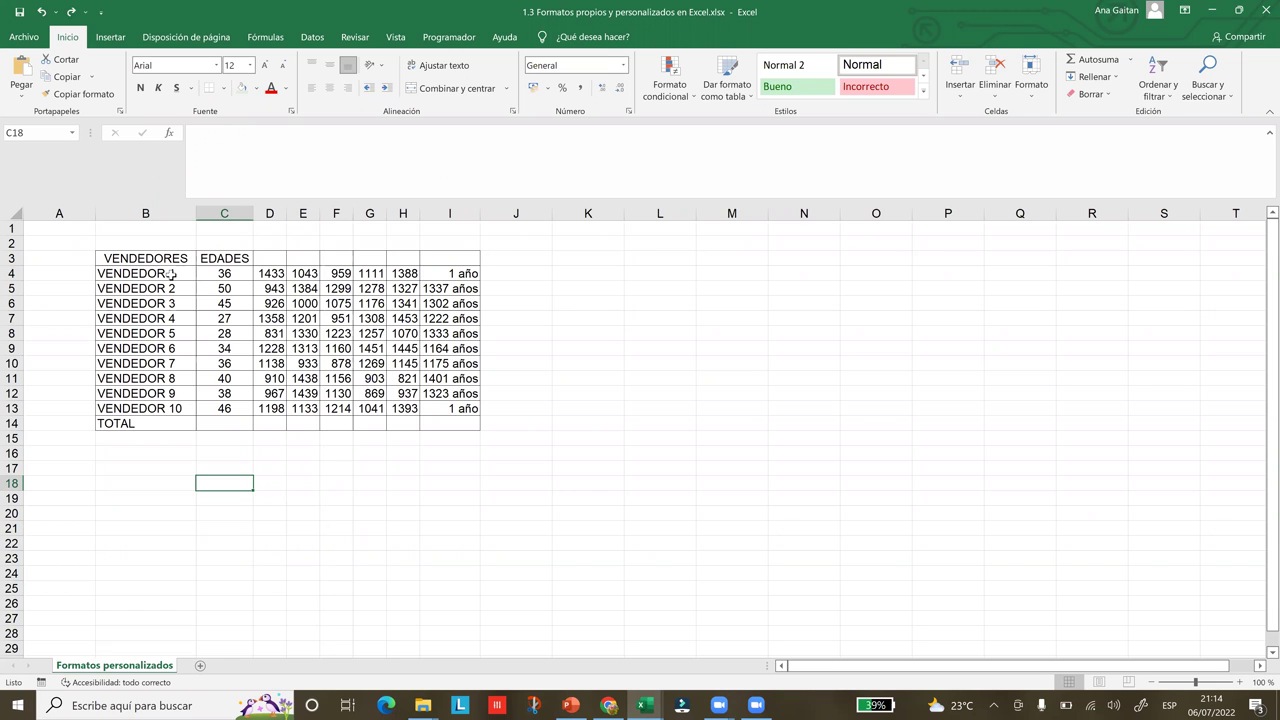
left_click(171, 274)
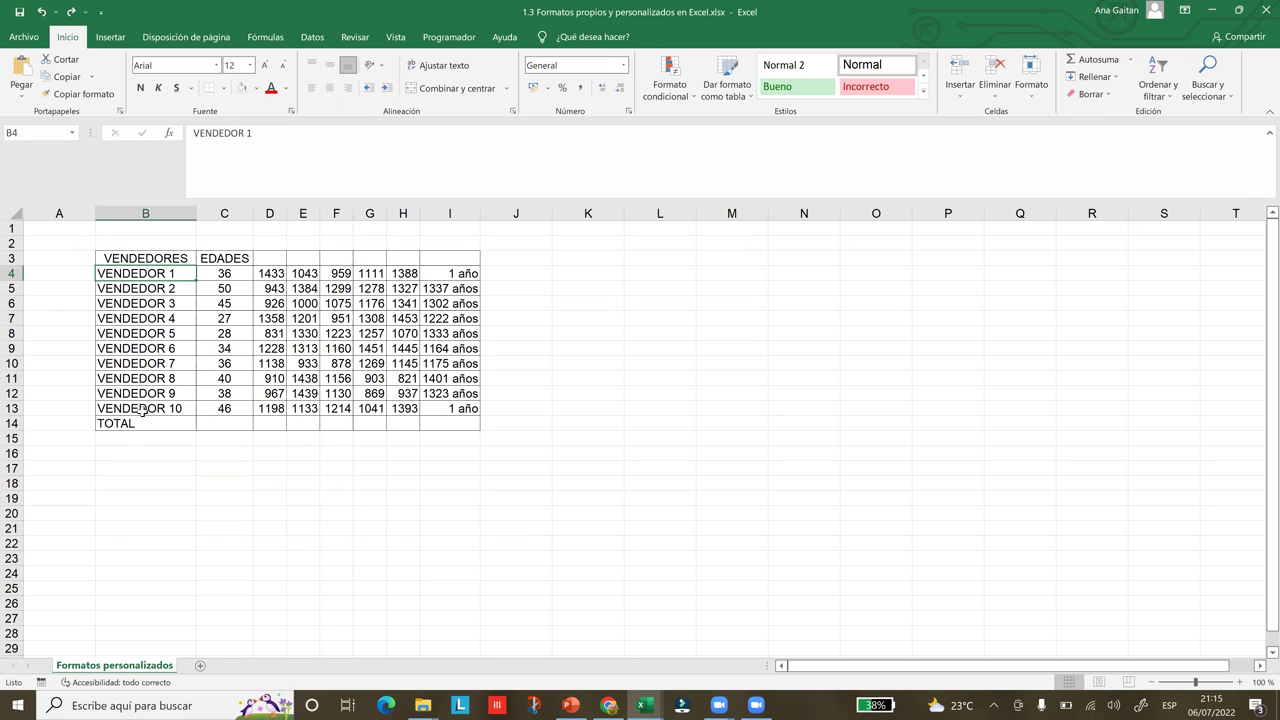
left_click(143, 410, "ctrl")
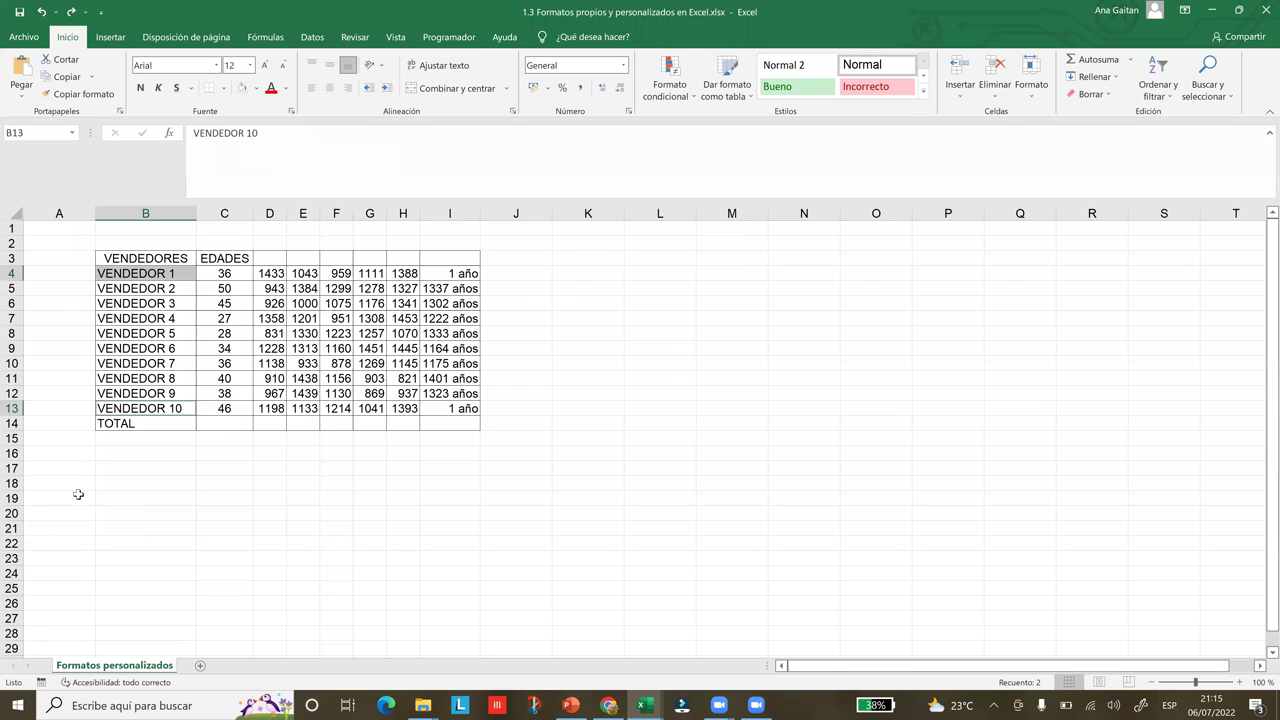
Give both seller cells a yellow fill and 20-point text, and widen column B
left_click(256, 88)
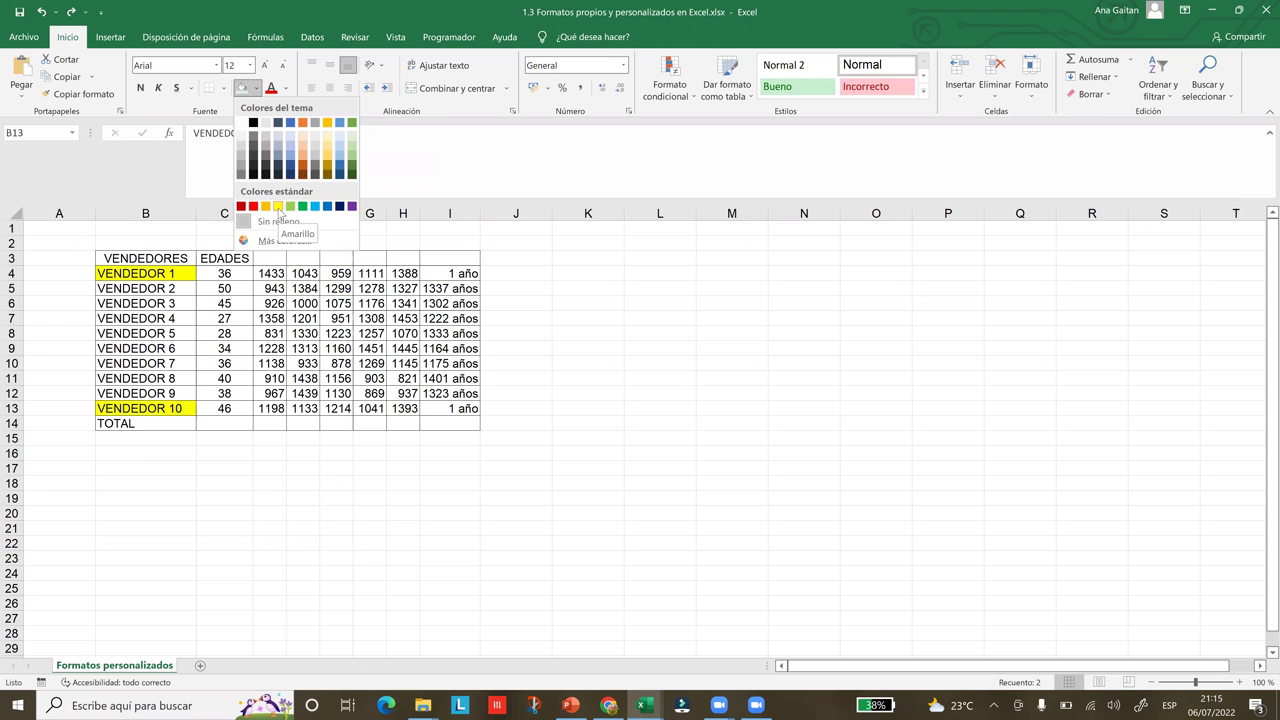
left_click(278, 207)
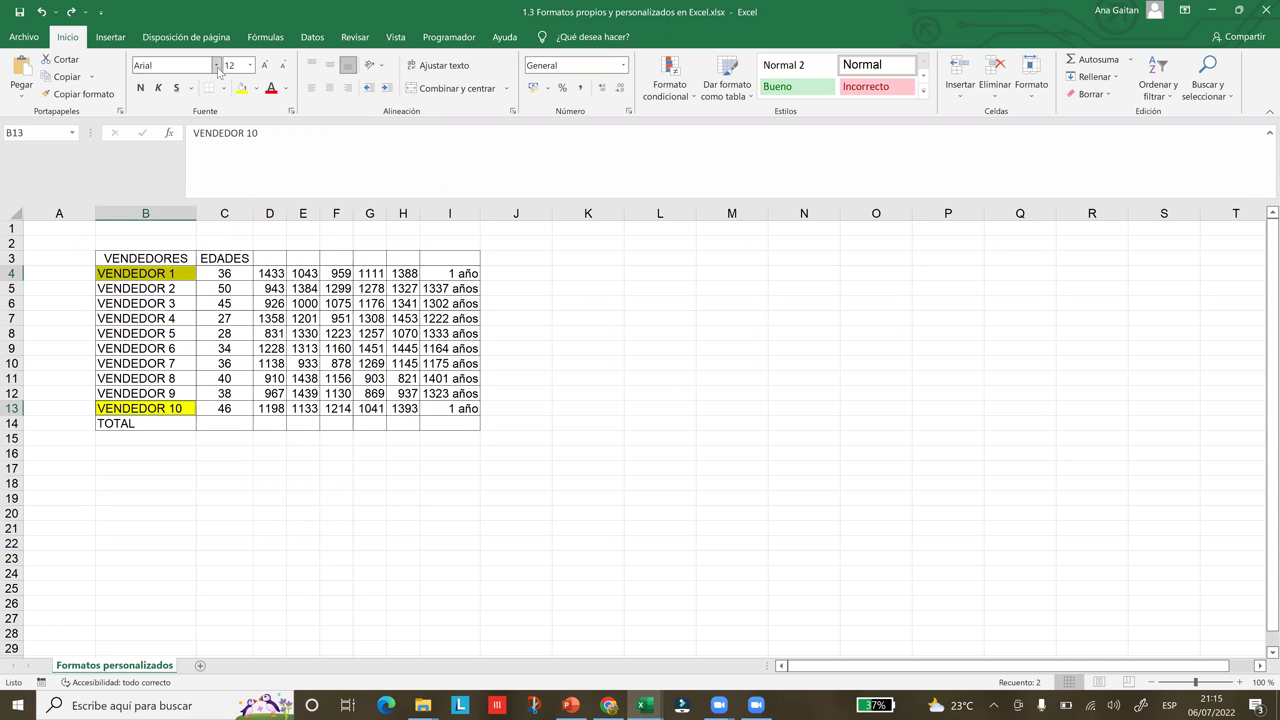
left_click(250, 66)
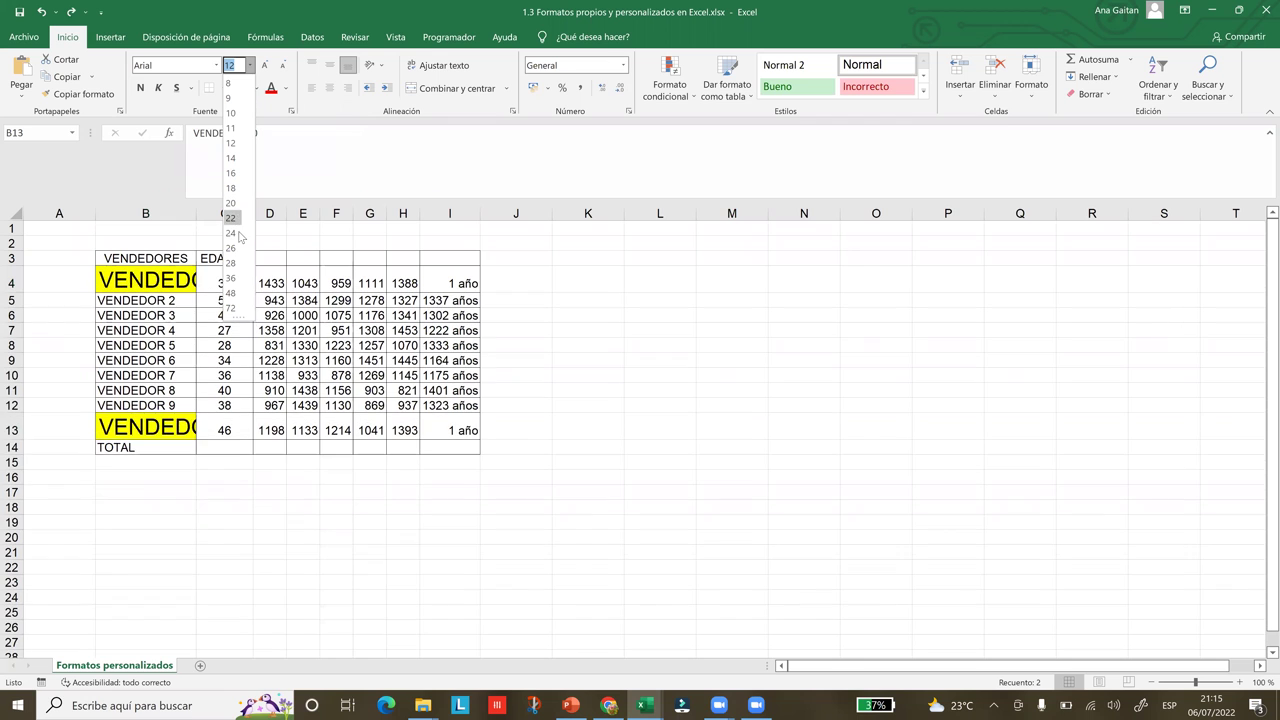
left_click(231, 203)
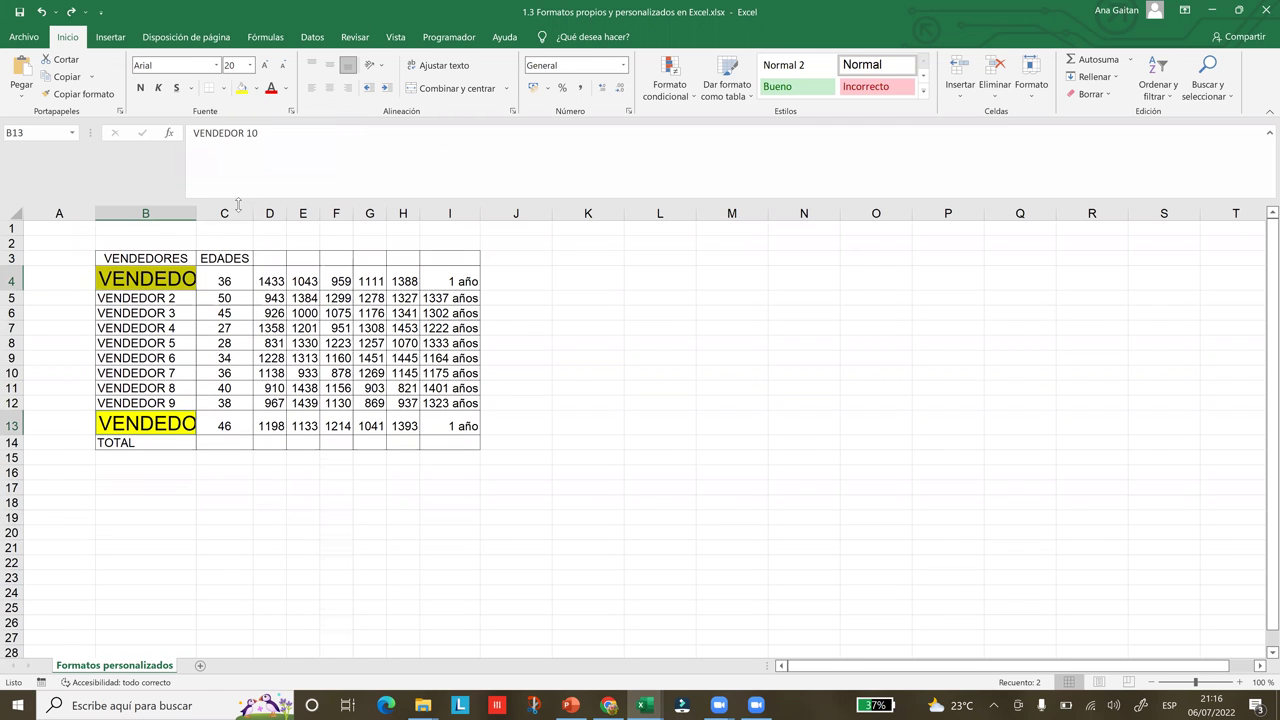
left_click_drag(196, 212, 276, 222)
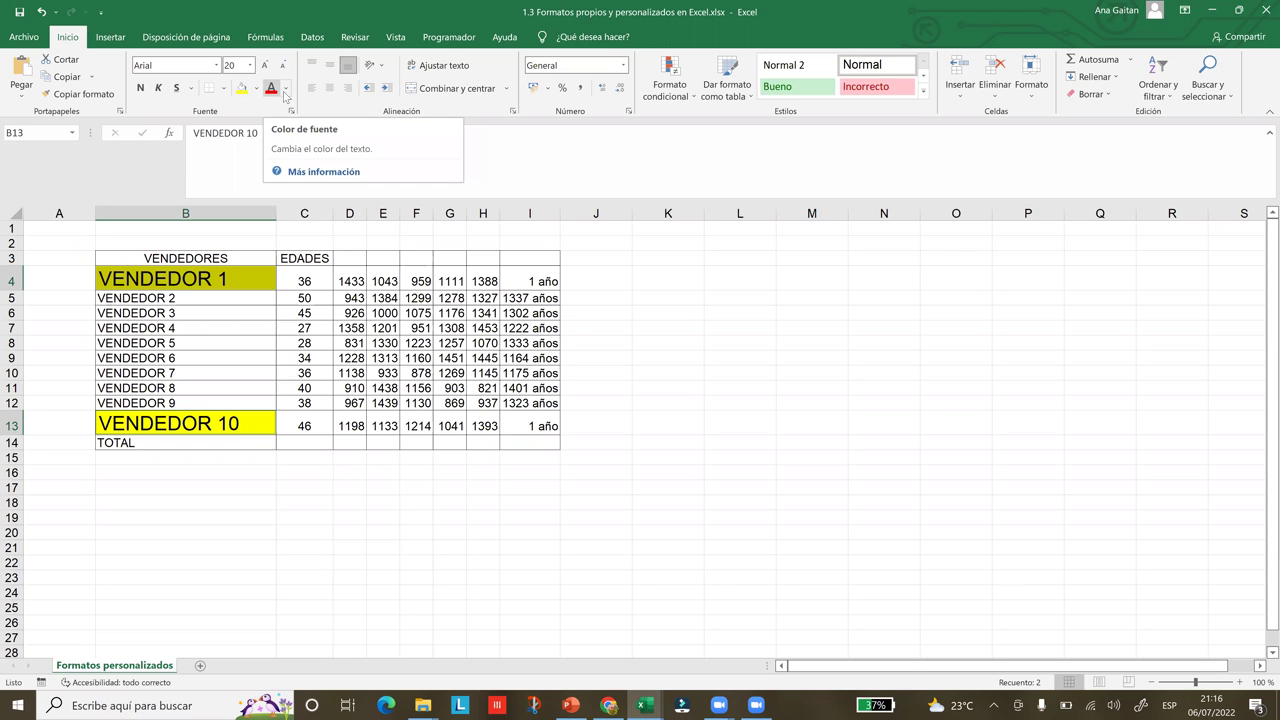
left_click(287, 93)
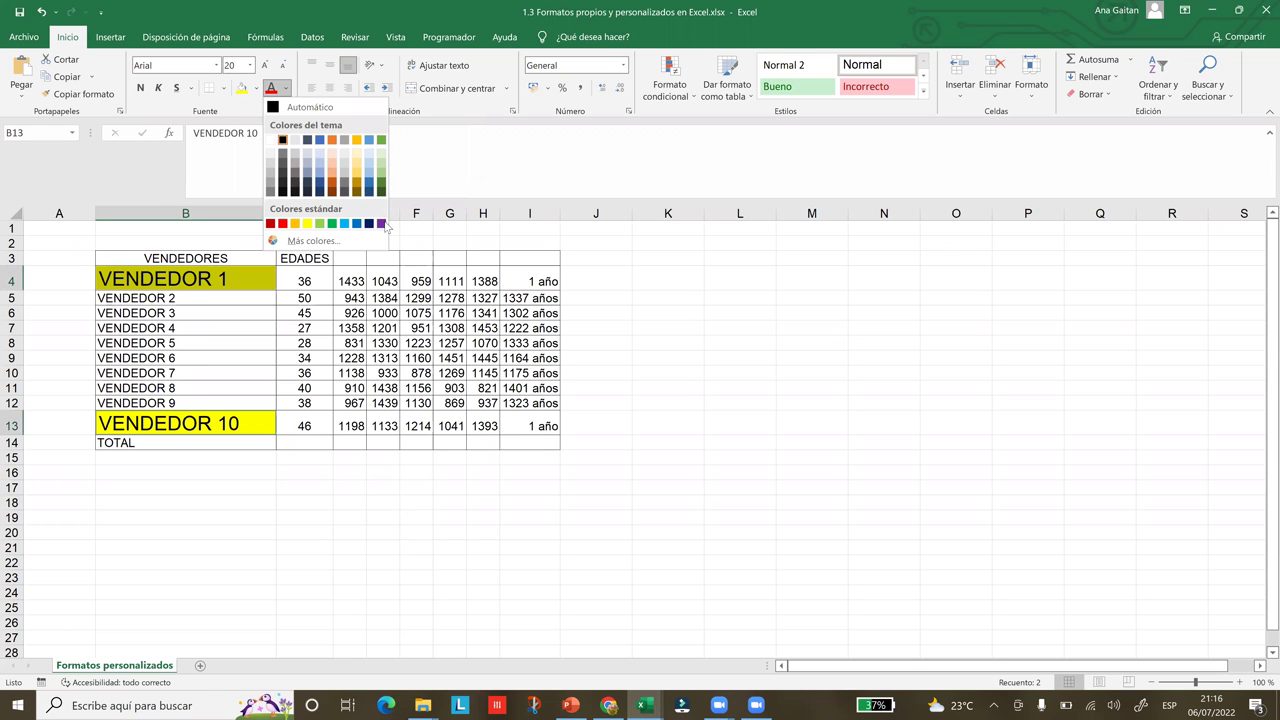
Colour the VENDEDOR 1 and VENDEDOR 10 text Purple from Standard Colors
left_click(382, 224)
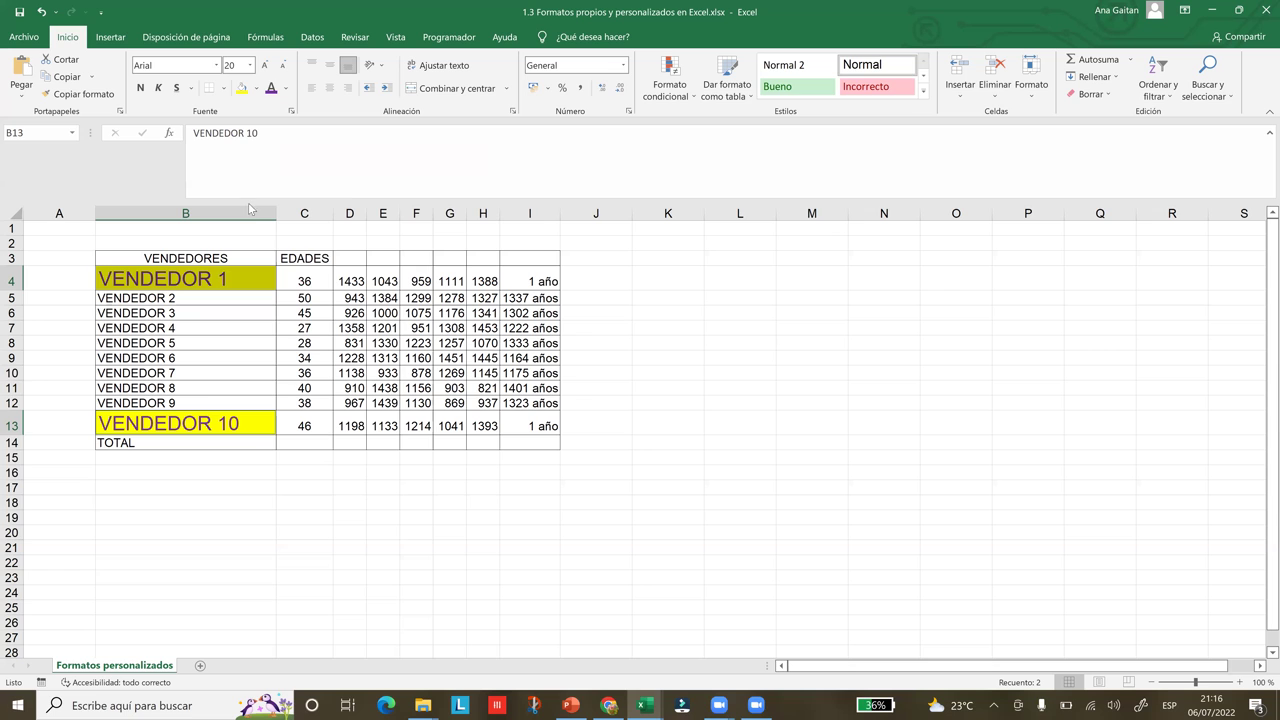
Replace the two cells' yellow fill with a light gold theme colour
left_click(256, 89)
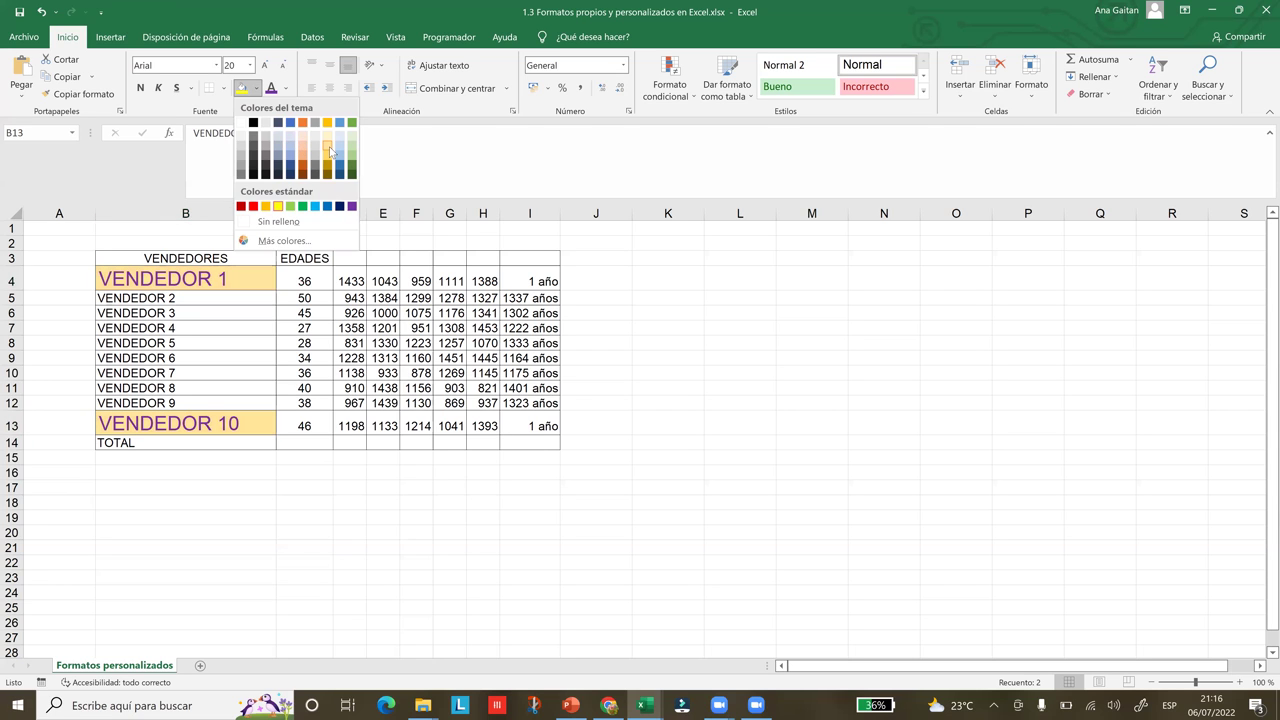
left_click(327, 145)
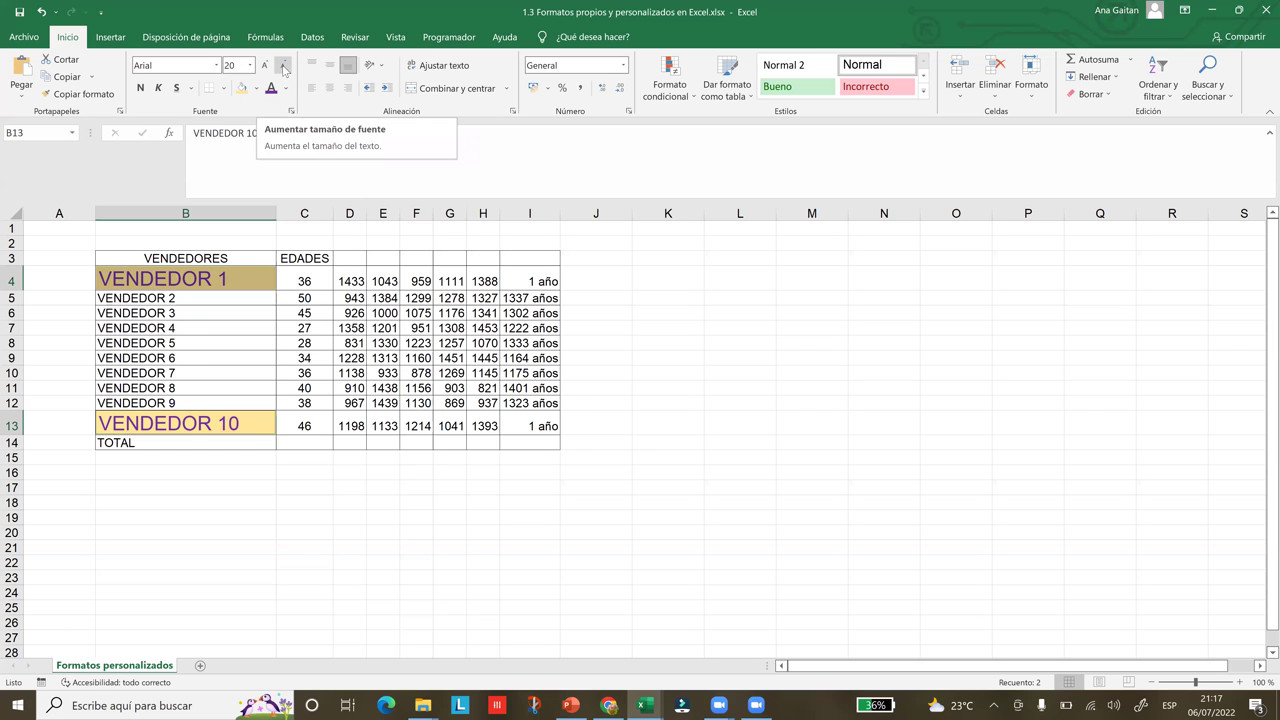
Decrease the seller names' font size by five steps
left_click(284, 67)
left_click(284, 67)
left_click(284, 67)
left_click(284, 67)
left_click(284, 67)
left_click(284, 67)
left_click(284, 67)
left_click(284, 67)
Increase the font size six steps, select C14, and snap Excel to the right half
left_click(268, 67)
left_click(268, 67)
left_click(268, 67)
left_click(268, 67)
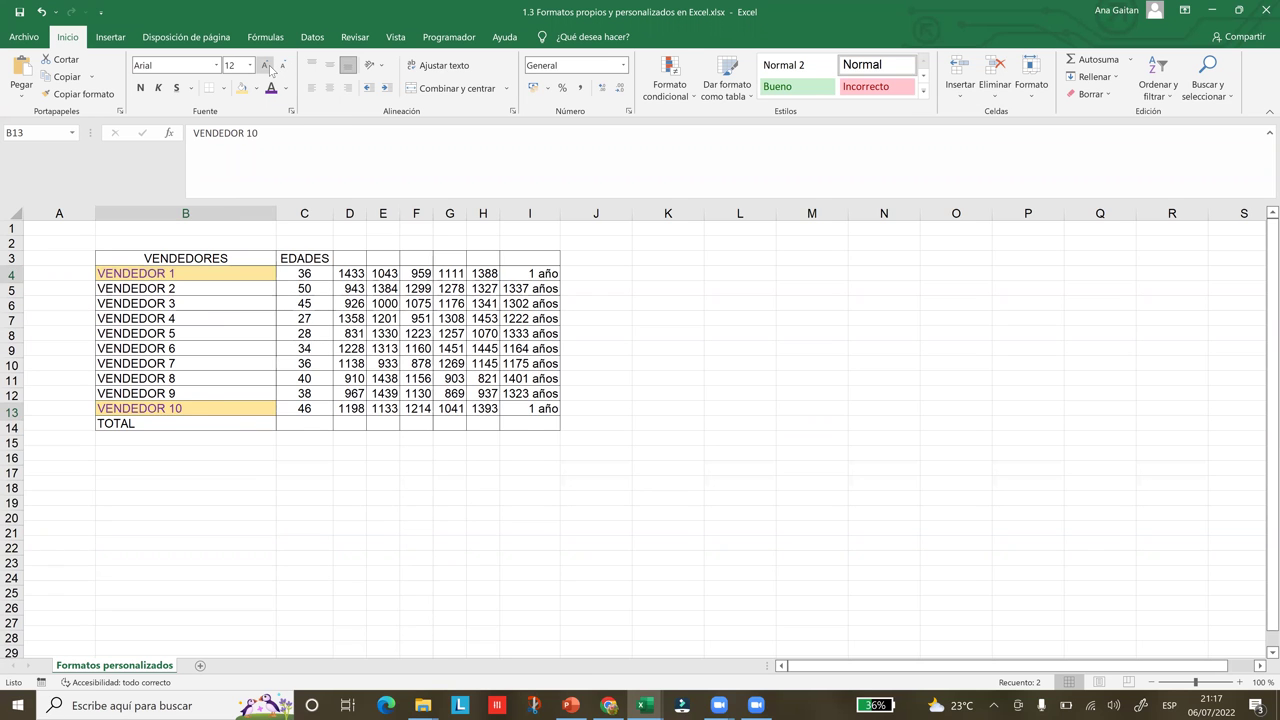
left_click(268, 67)
left_click(268, 67)
left_click(268, 67)
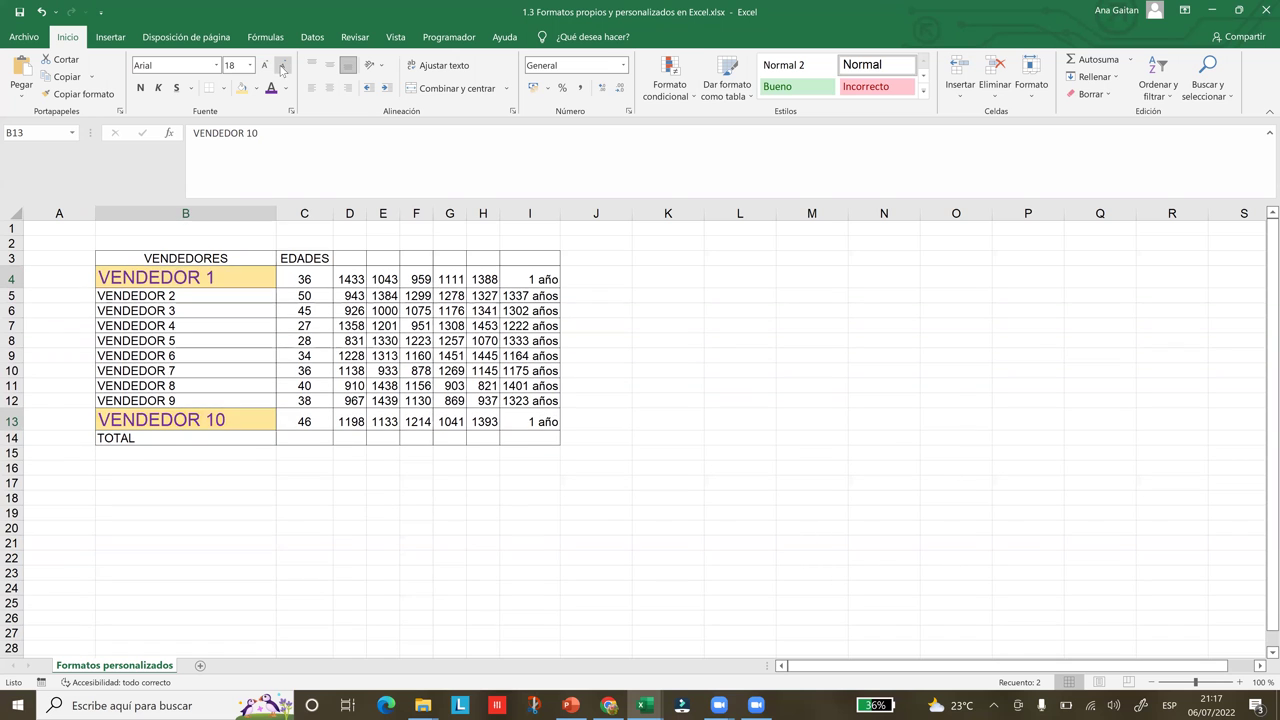
left_click(320, 428)
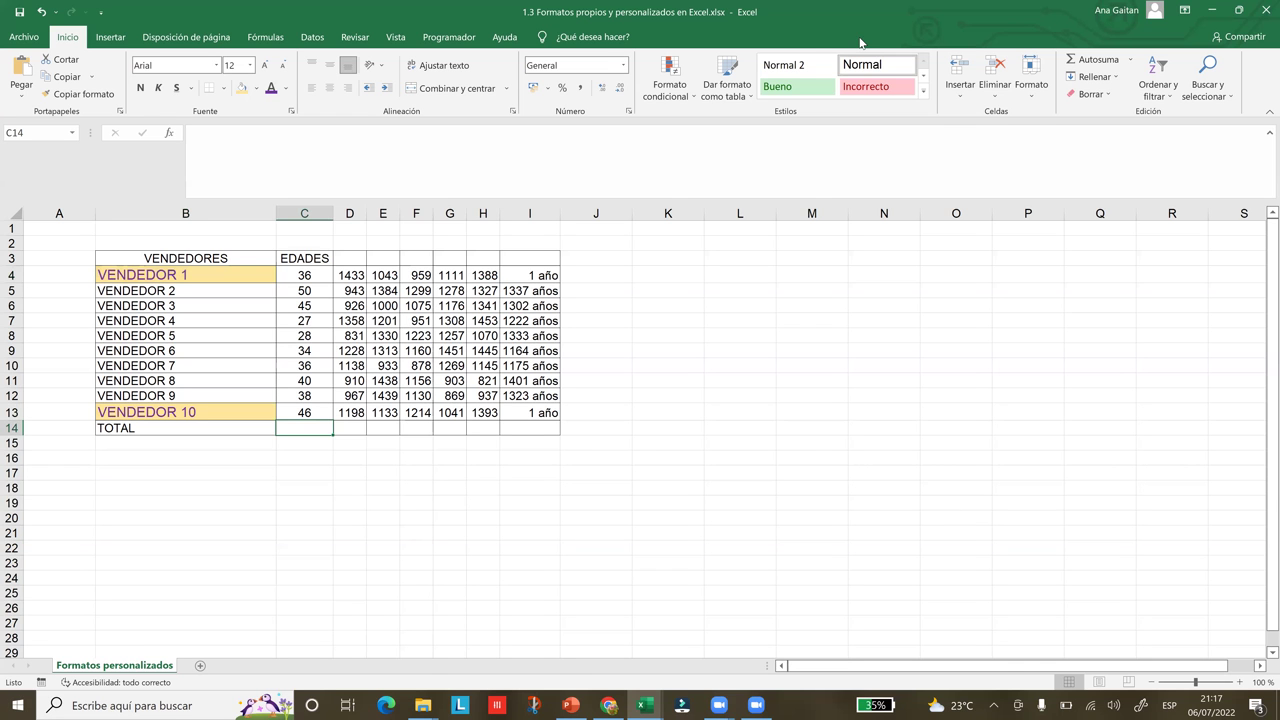
key("super+Down")
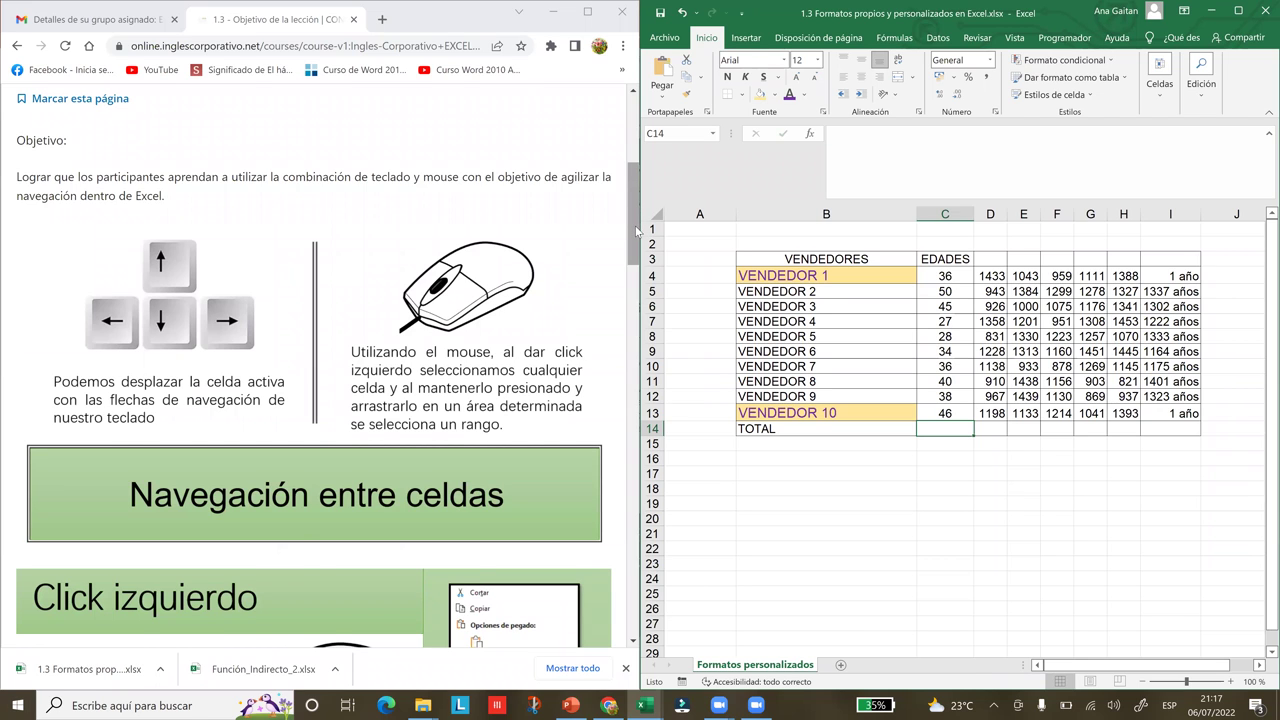
Select the whole seller table from B3 to I14, including headers and TOTAL row
scroll(636, 230, "down", 1)
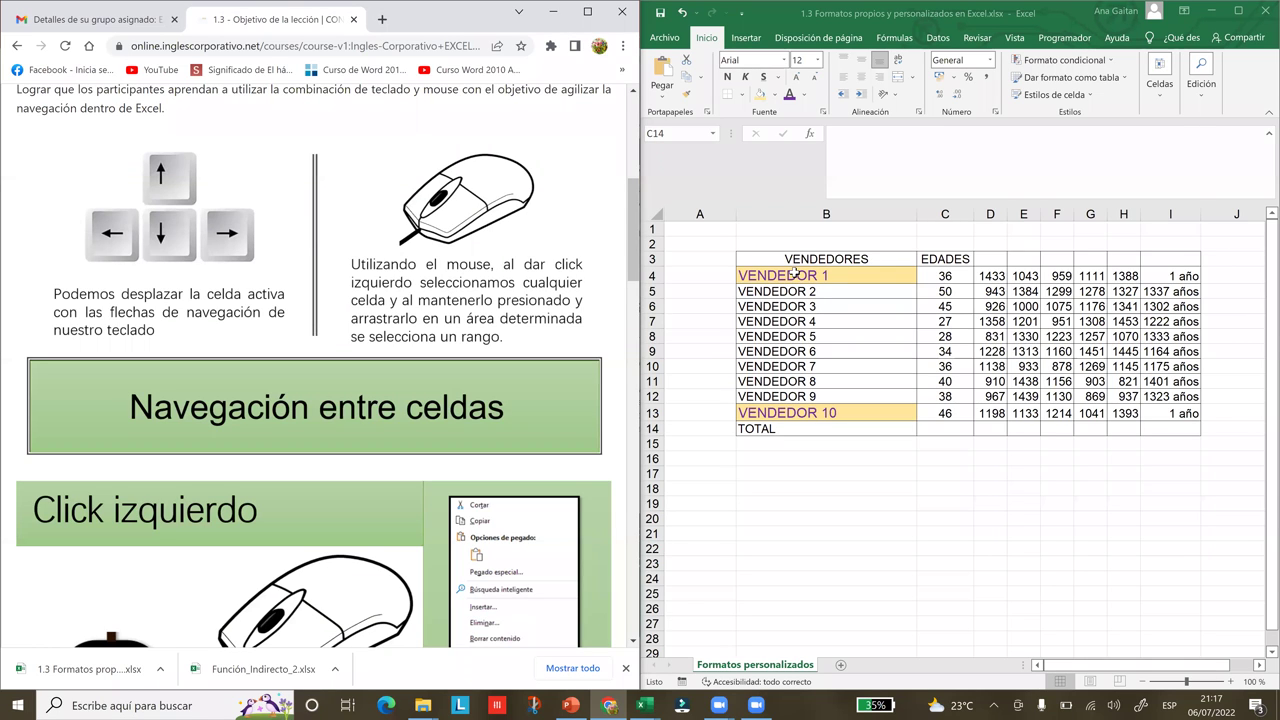
left_click_drag(800, 321, 806, 396)
left_click_drag(1147, 397, 1148, 413)
left_click_drag(748, 261, 1165, 430)
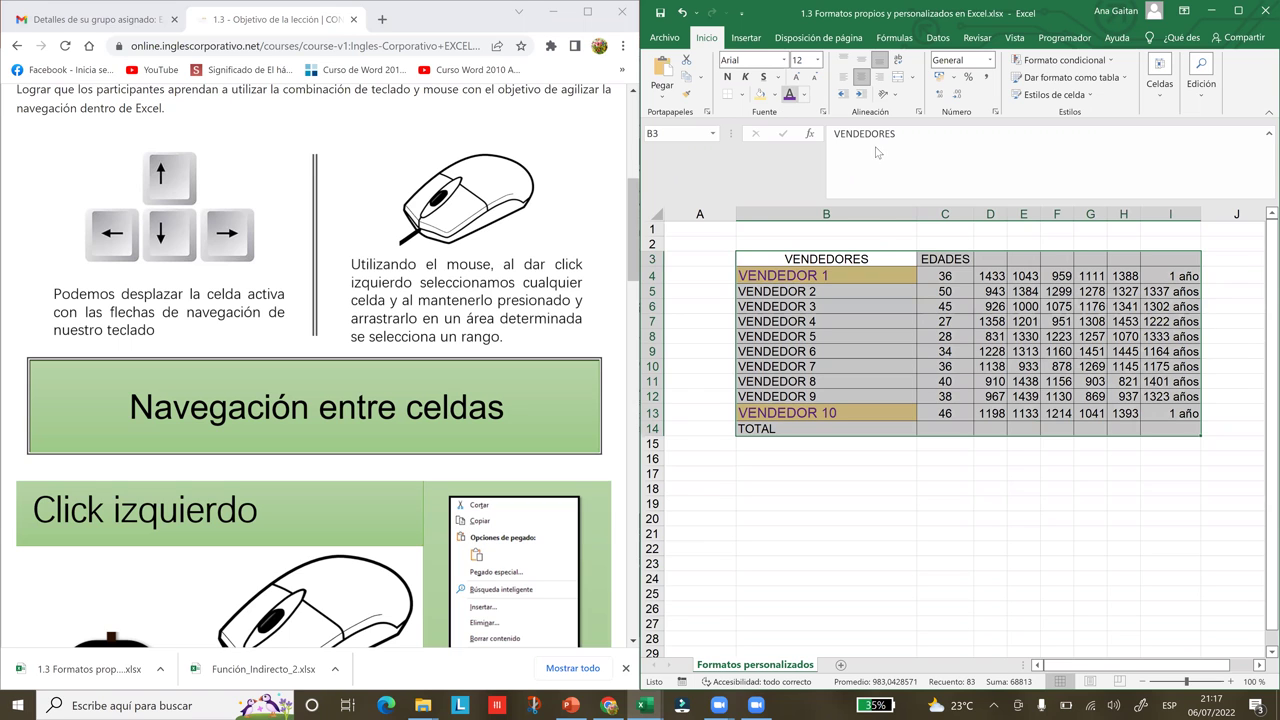
Fill the whole table with Green, Accent 6, Lighter 80% and select the VENDEDOR 2 cell
key("alt+h")
key("h")
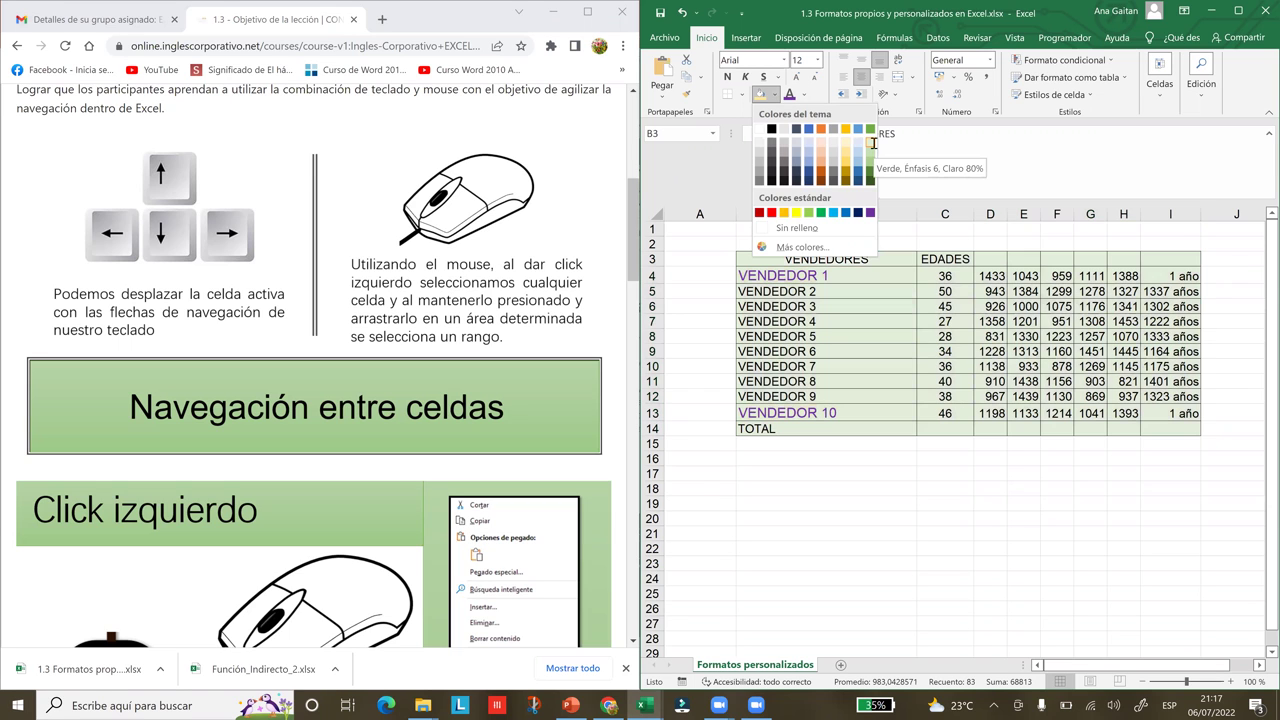
left_click(872, 143)
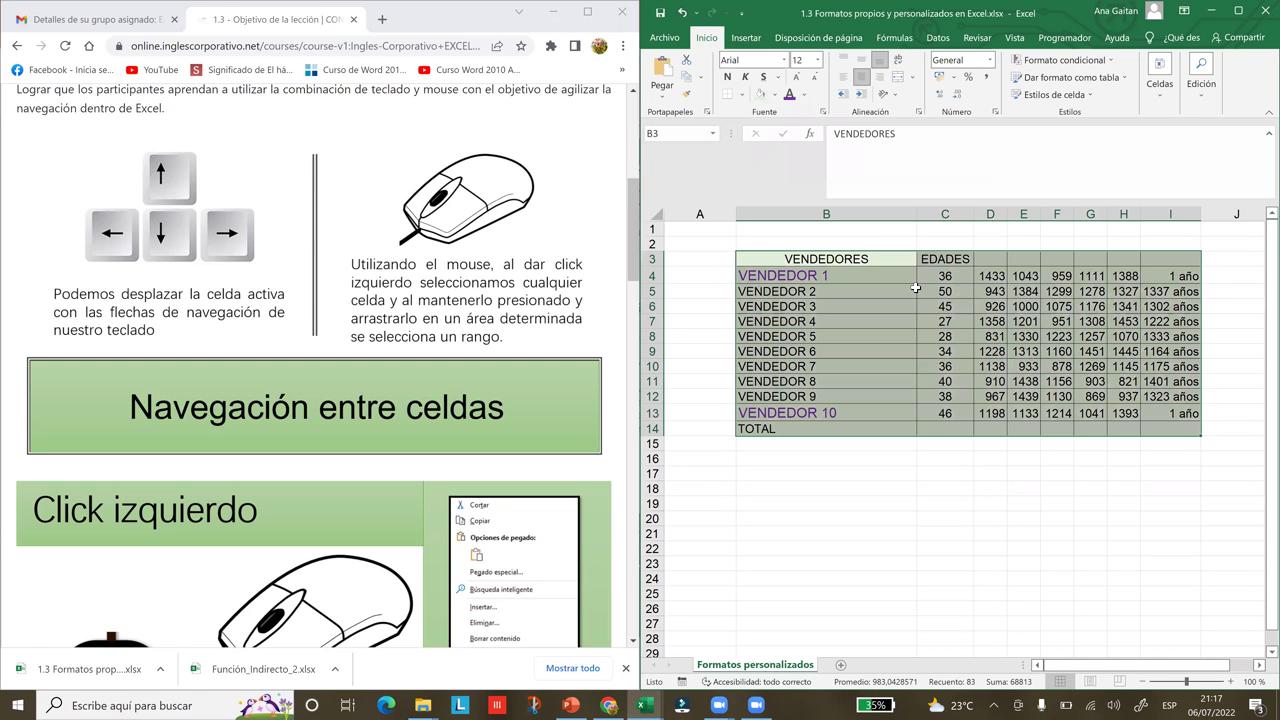
left_click(915, 290)
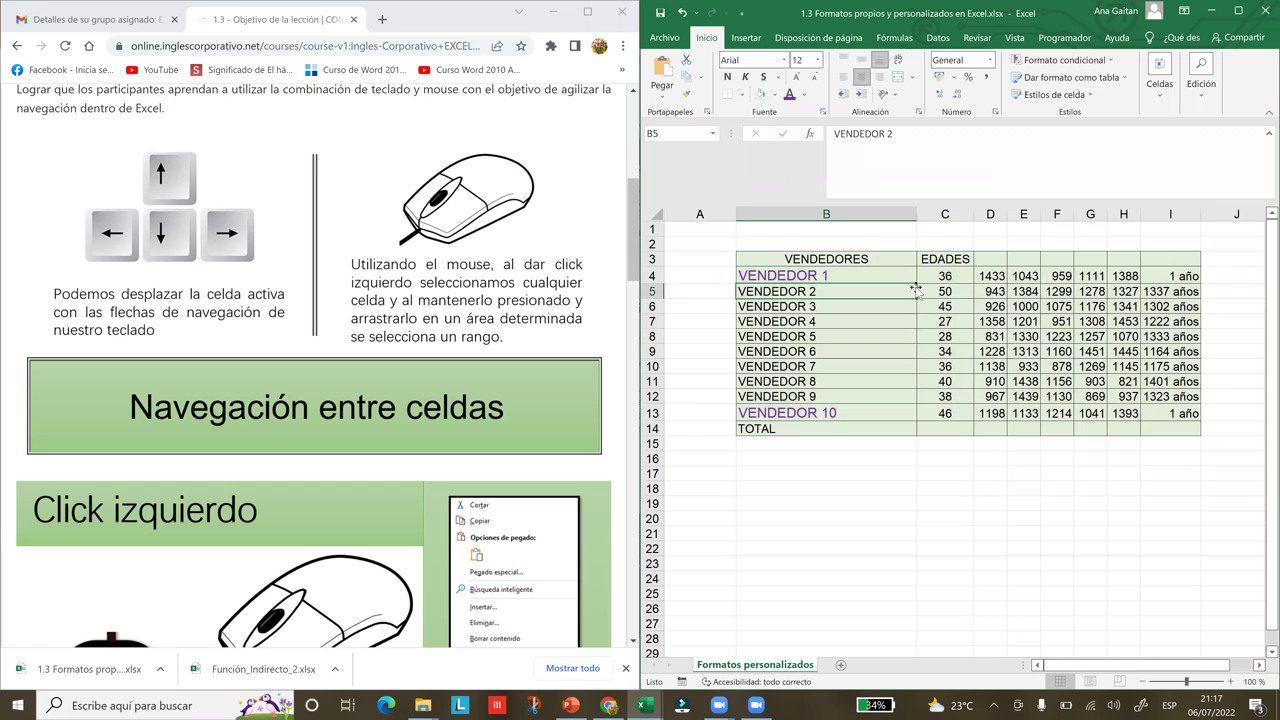
Scroll the course page in Chrome down to the Click izquierdo section
left_click(637, 268)
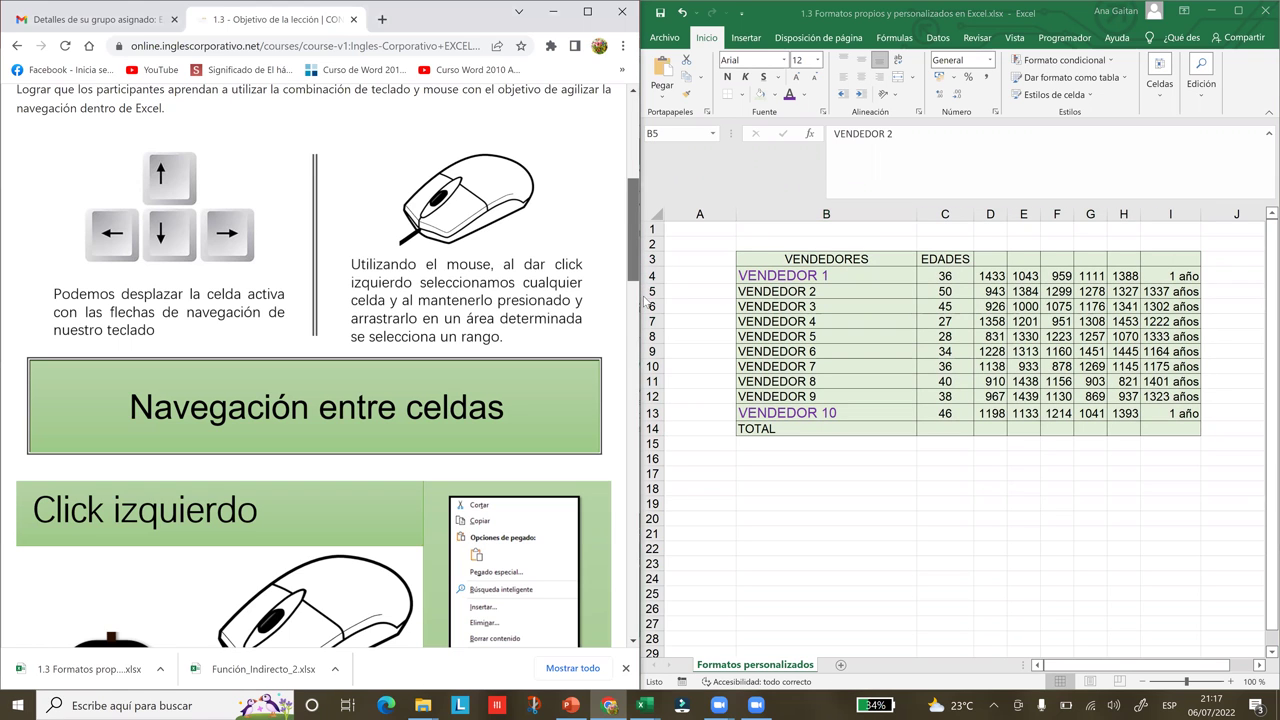
scroll(648, 316, "down", 3)
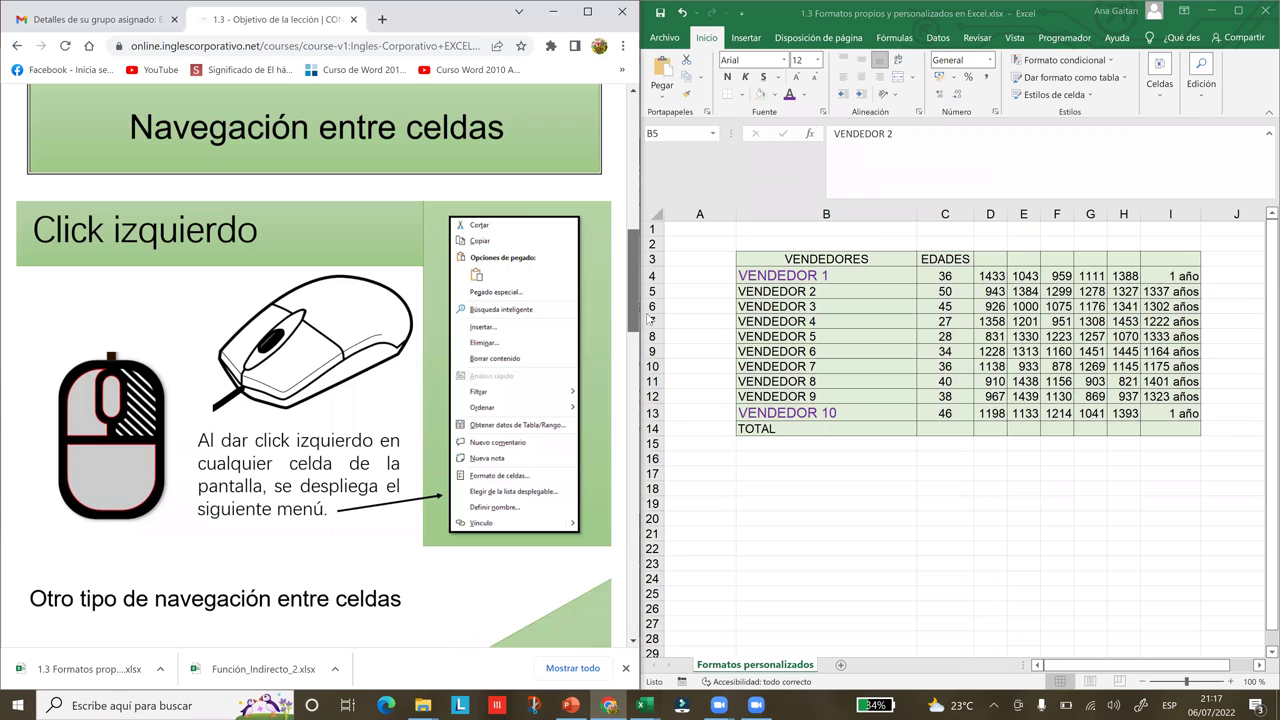
scroll(124, 195, "down", 1)
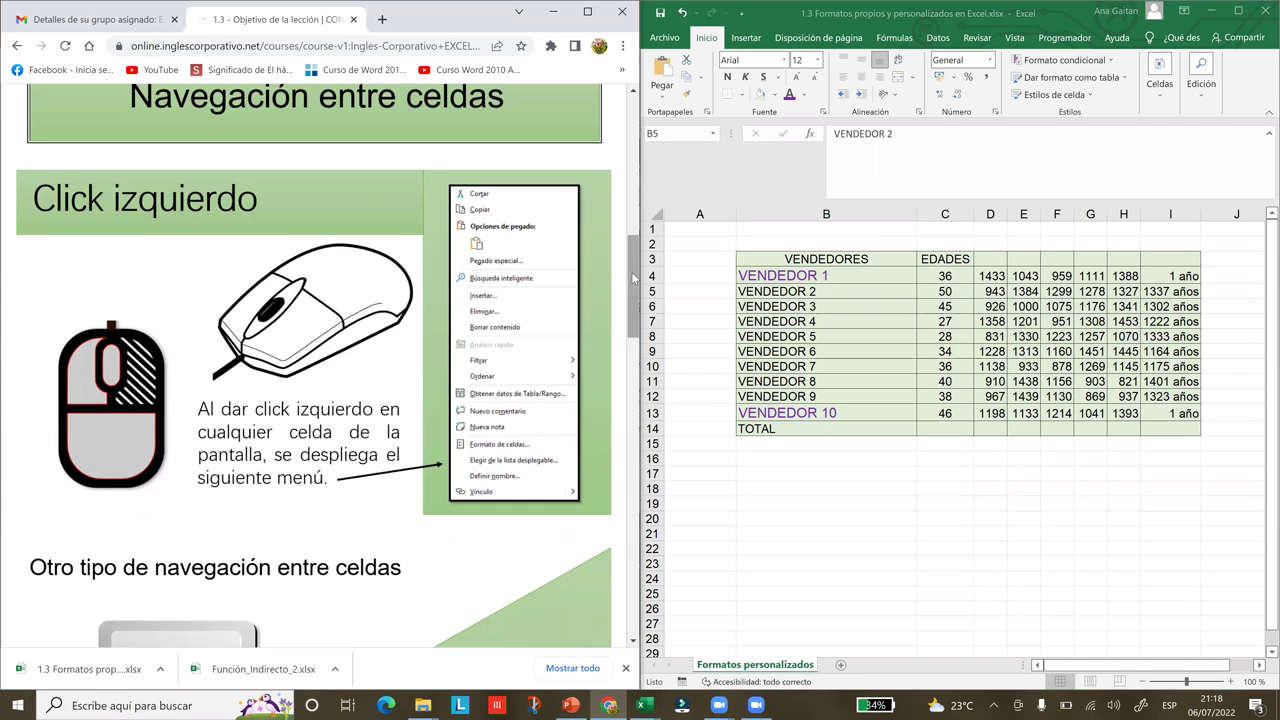
scroll(636, 284, "down", 1)
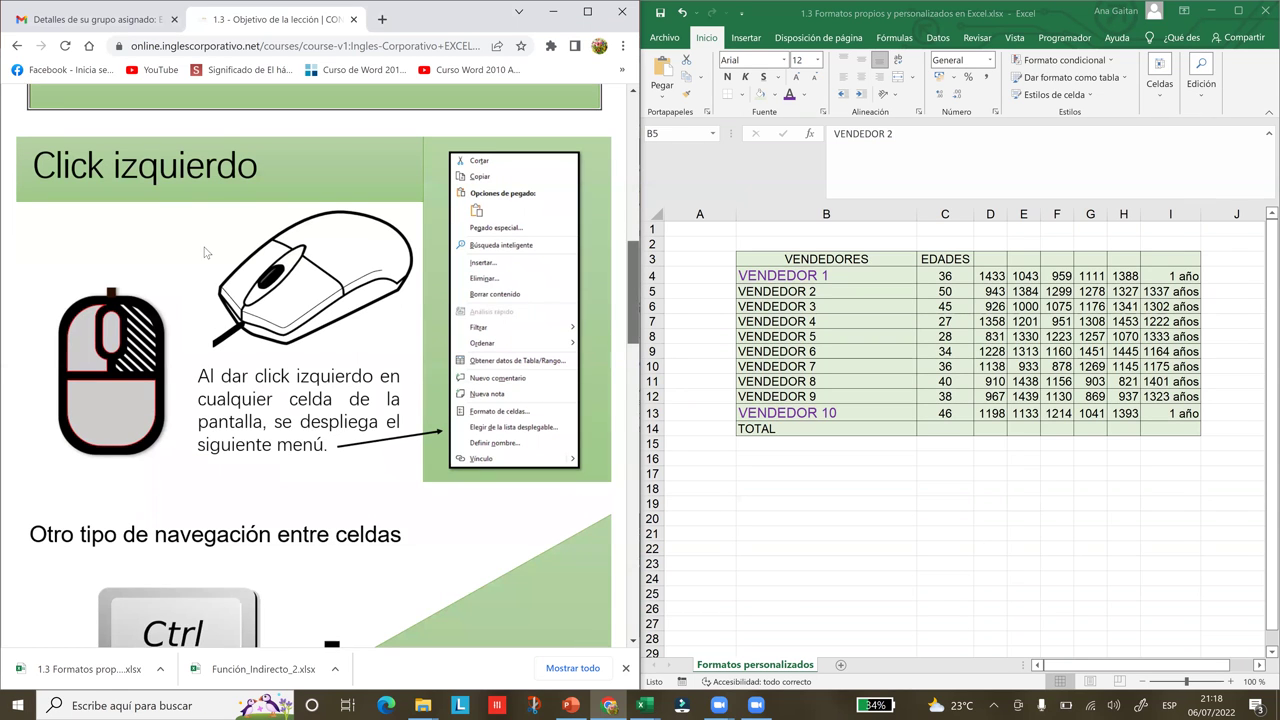
scroll(119, 251, "down", 1)
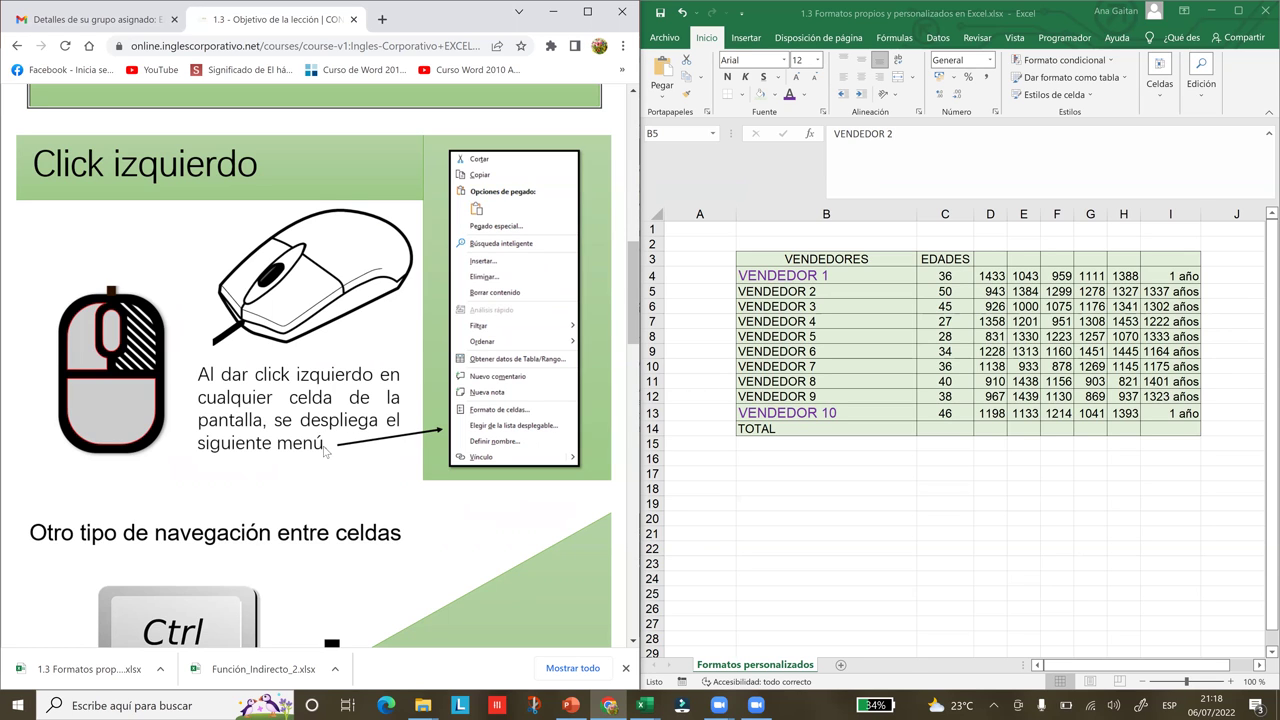
left_click(838, 505)
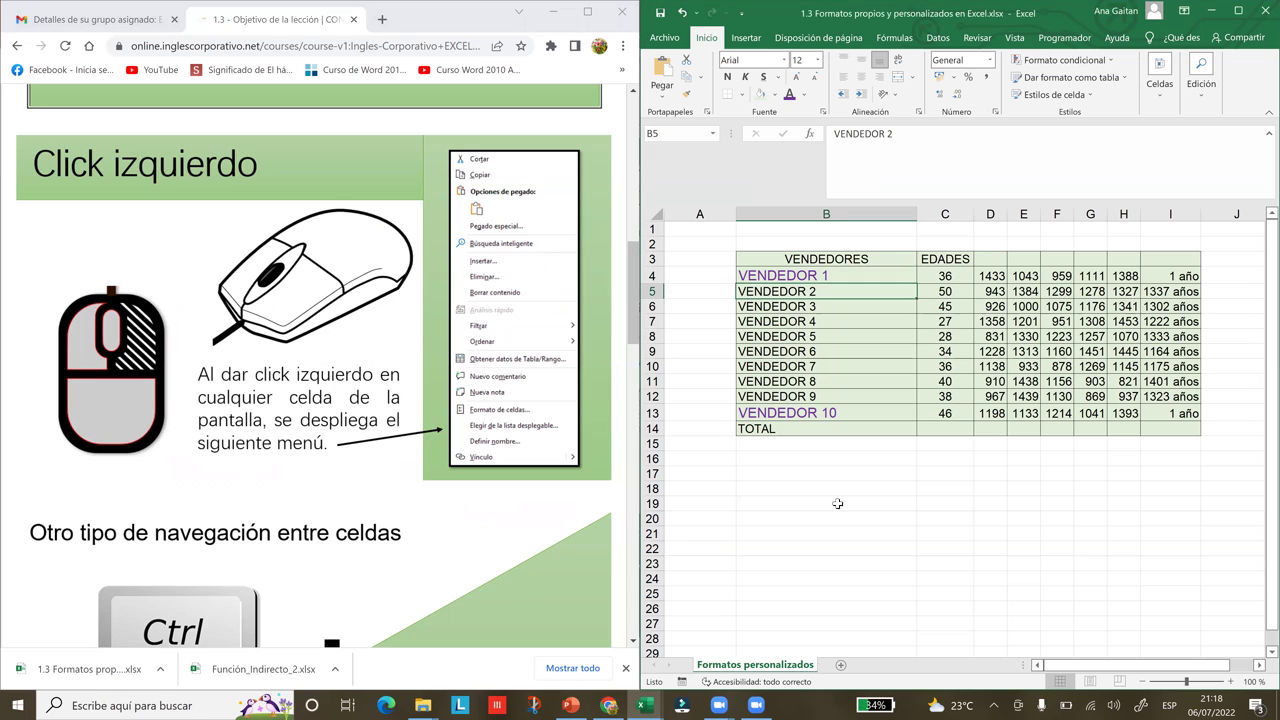
left_click(838, 504)
right_click(838, 504)
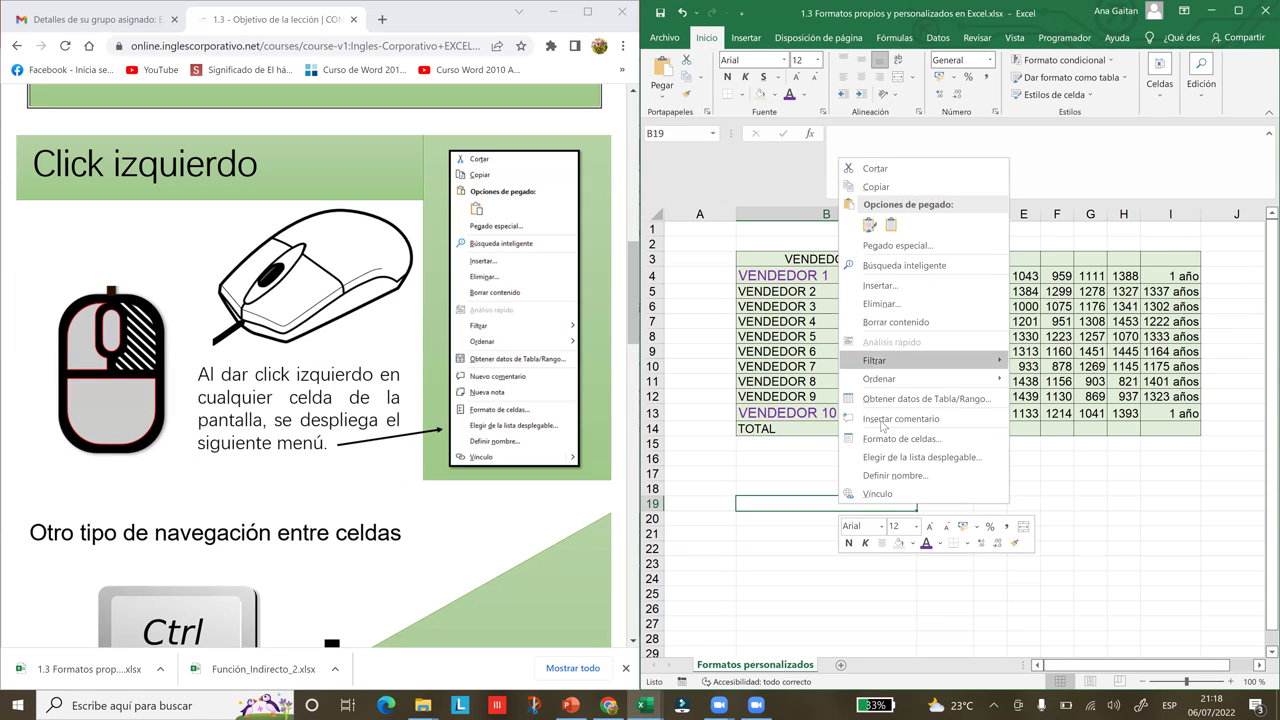
left_click(1053, 581)
left_click(1053, 580)
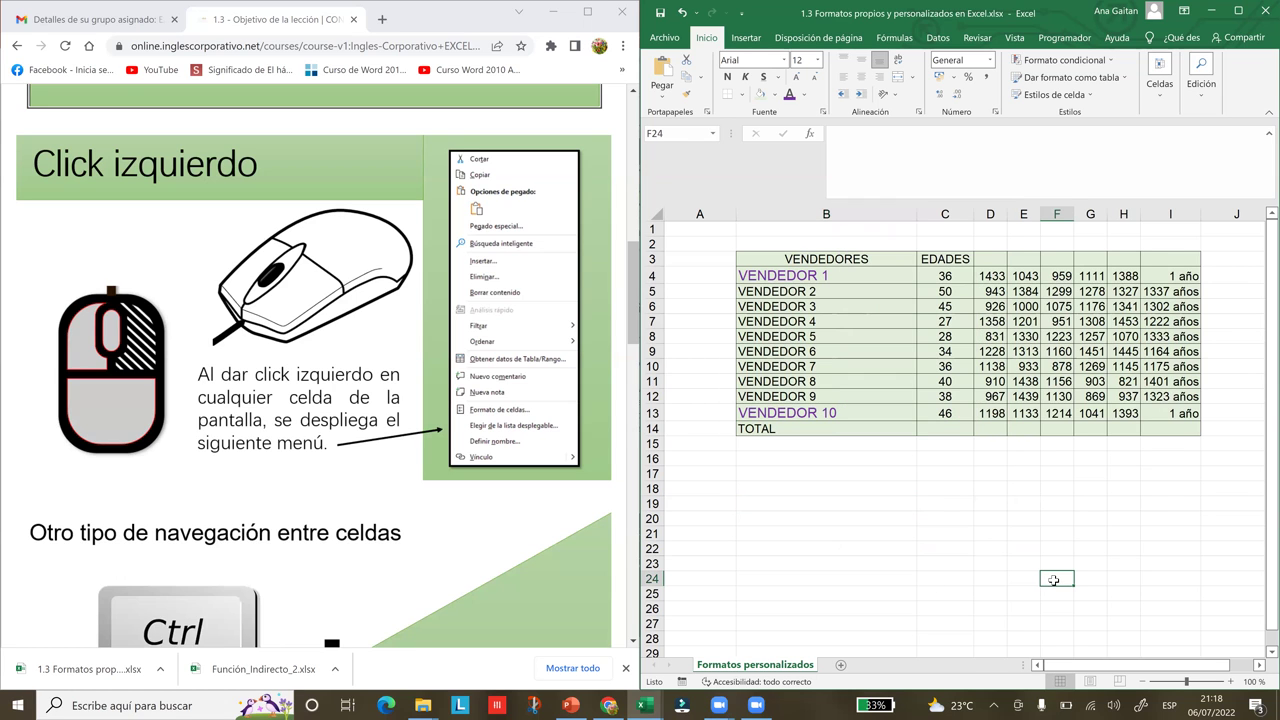
right_click(1054, 581)
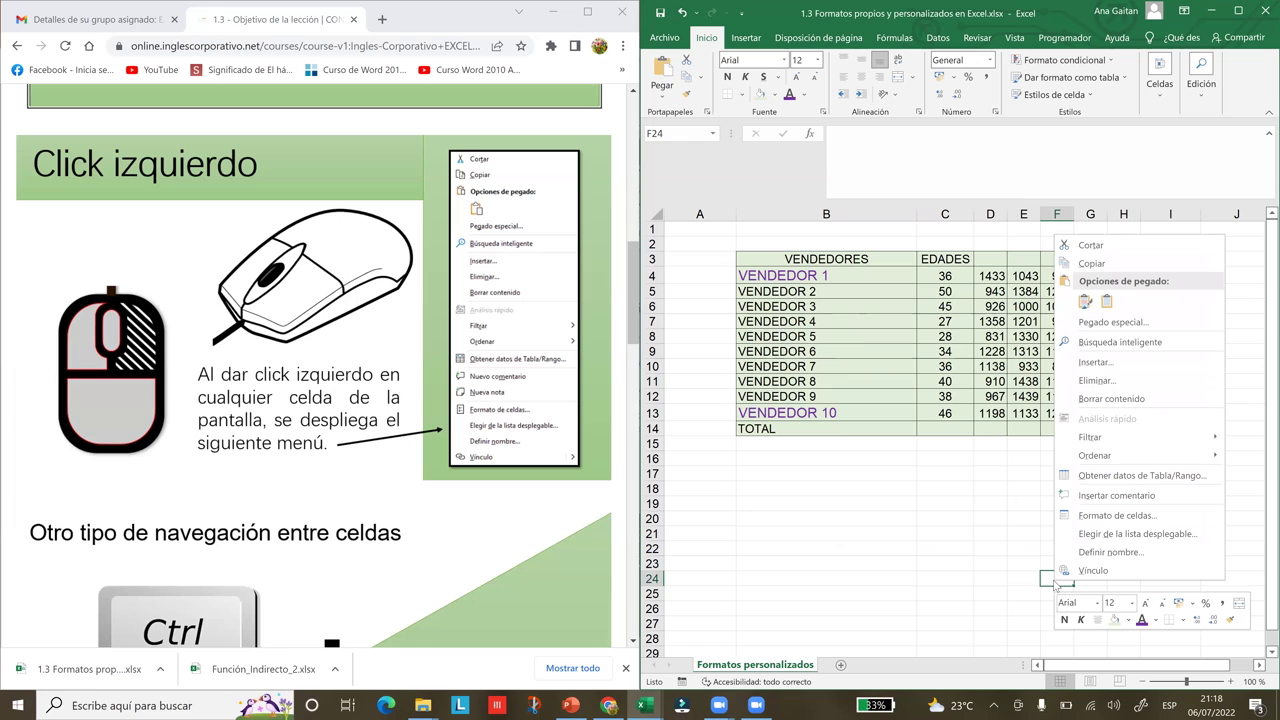
key("Escape")
left_click(938, 592)
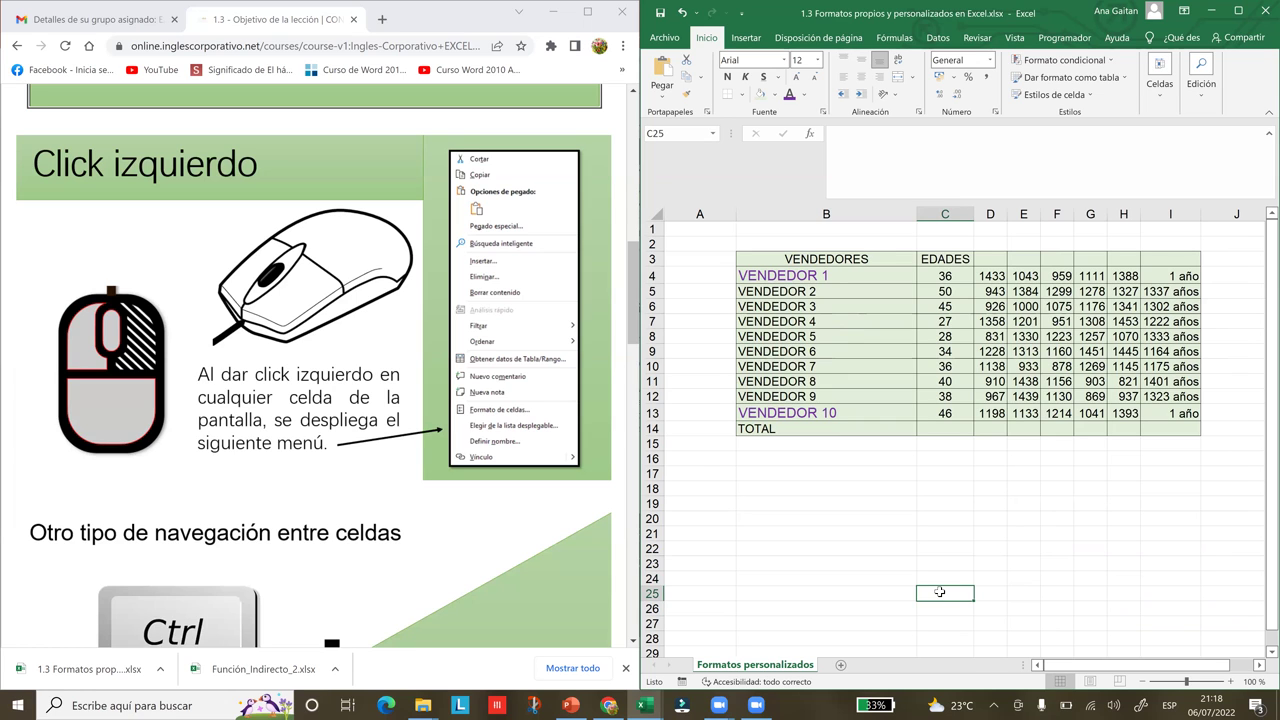
right_click(940, 593)
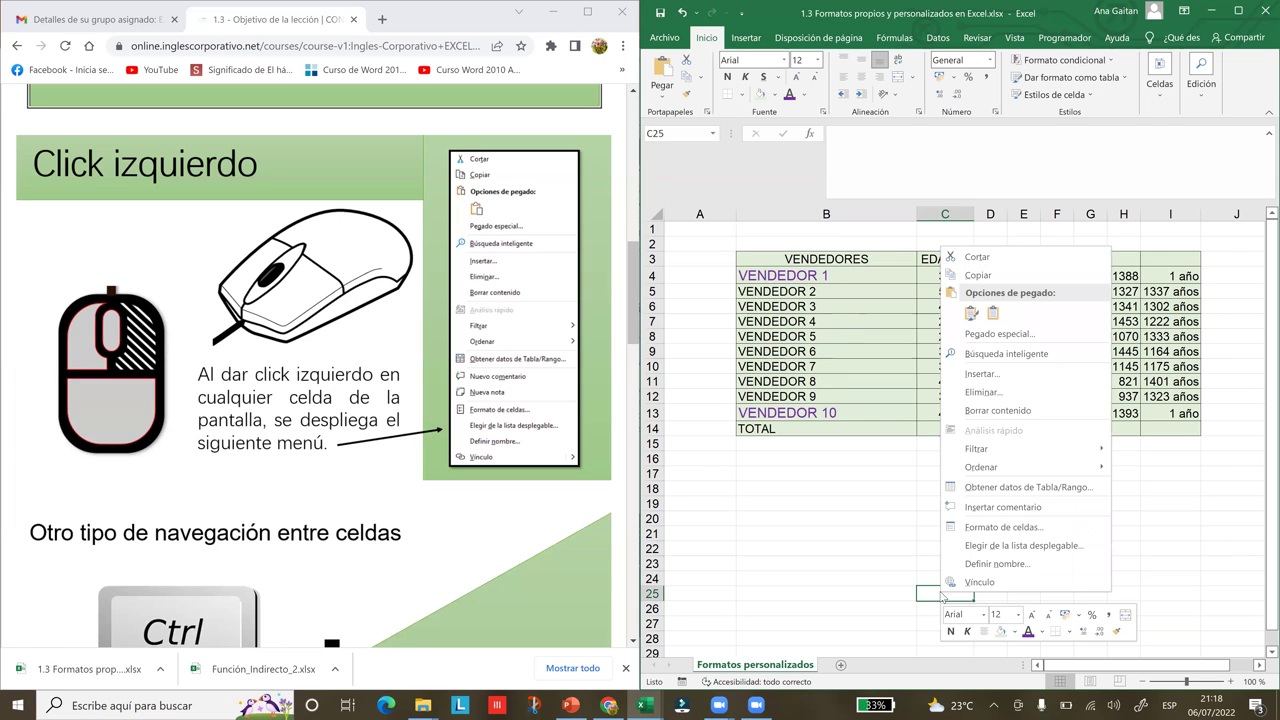
left_click(635, 293)
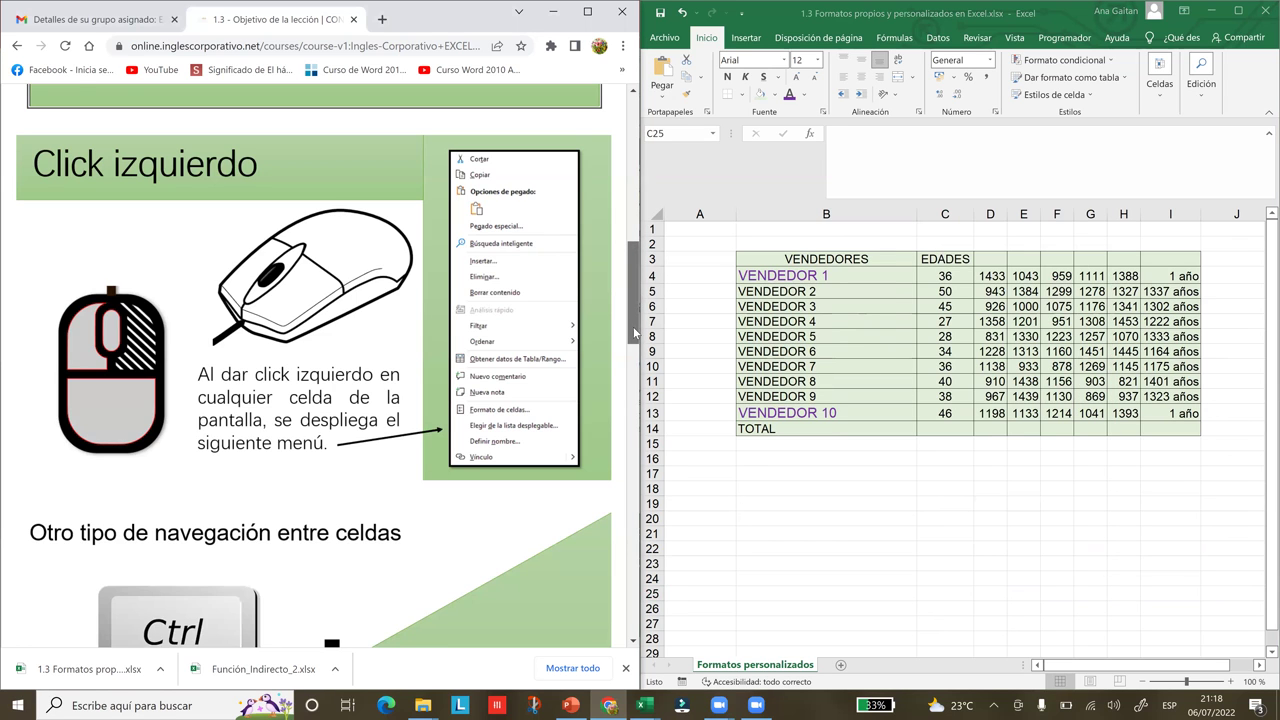
scroll(636, 341, "down", 2)
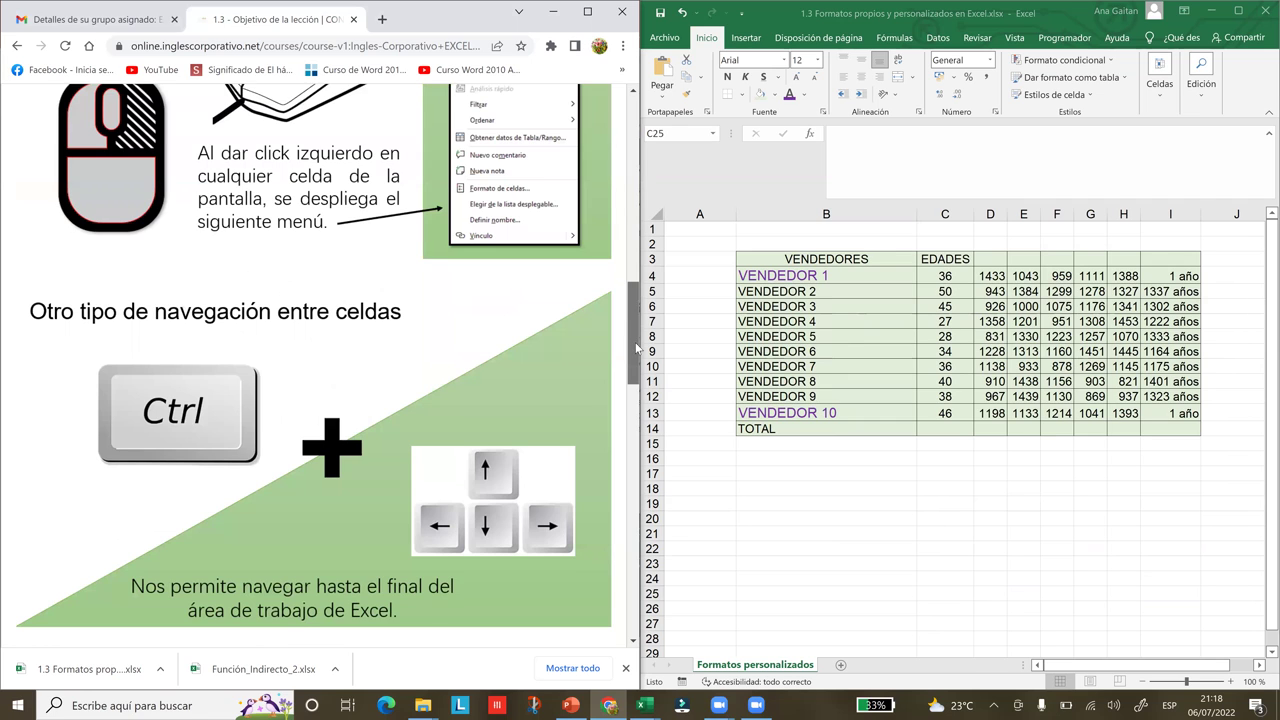
scroll(636, 347, "down", 1)
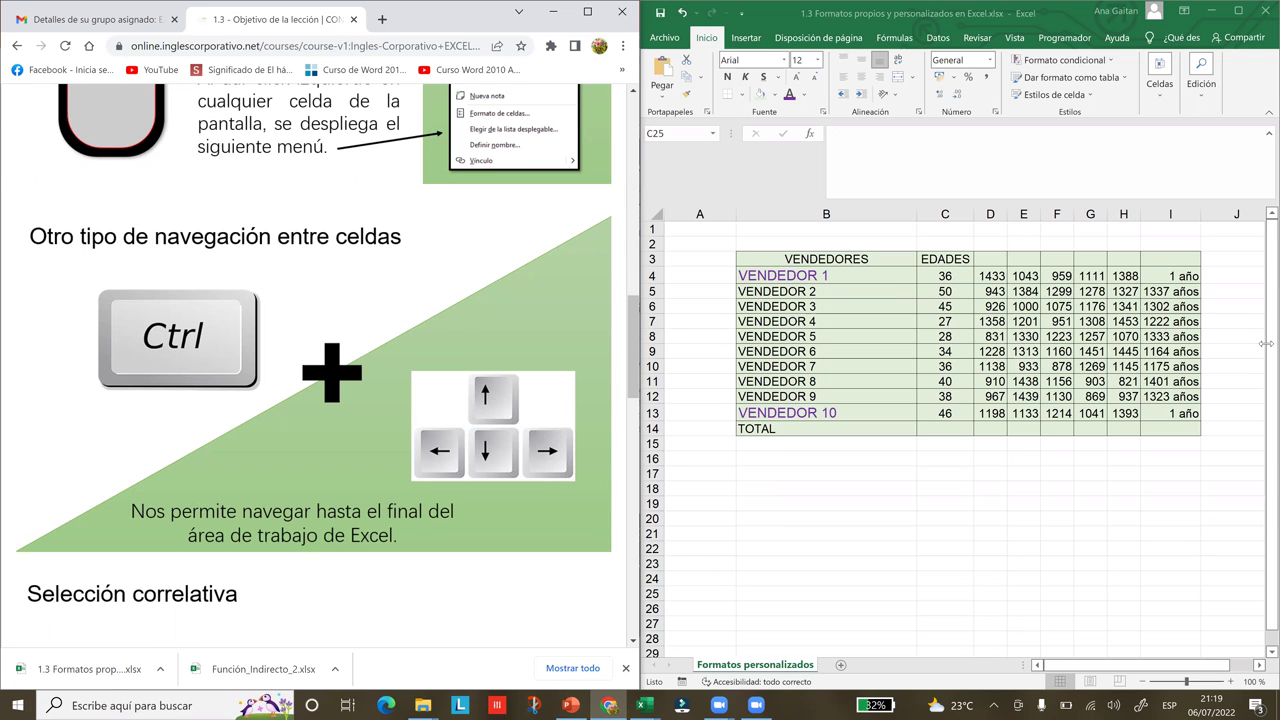
left_click(641, 283)
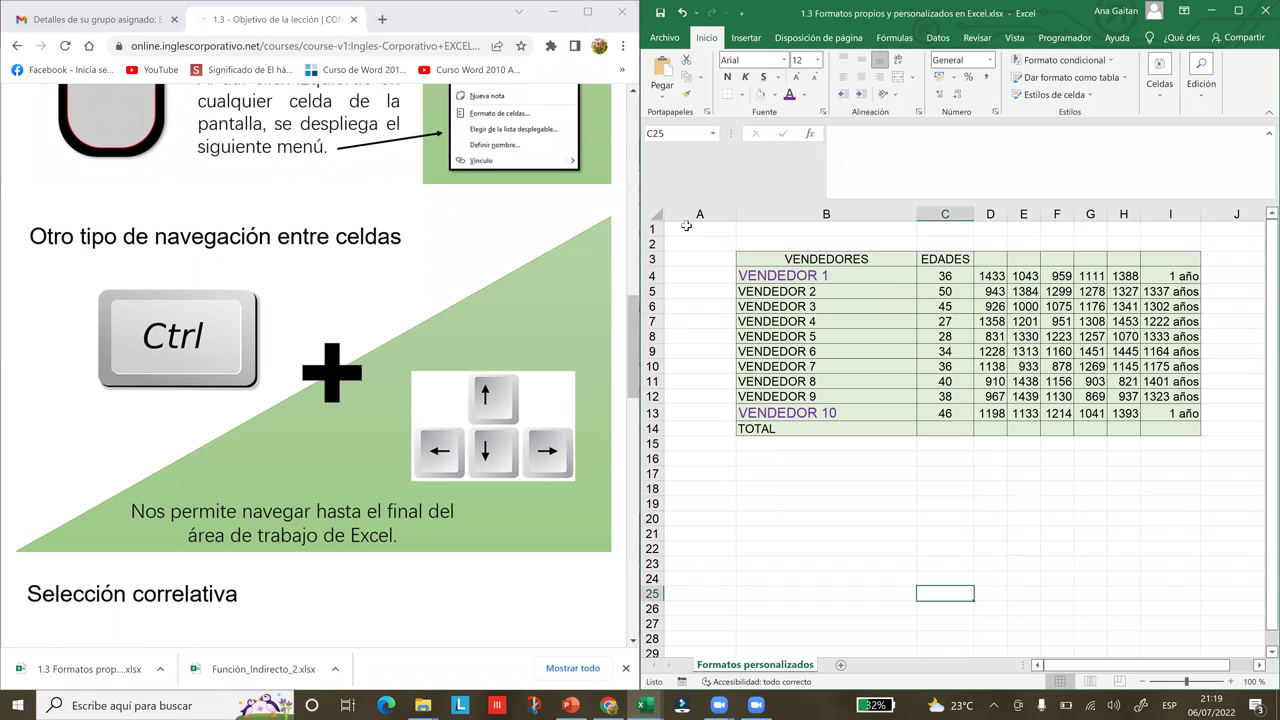
left_click(689, 226)
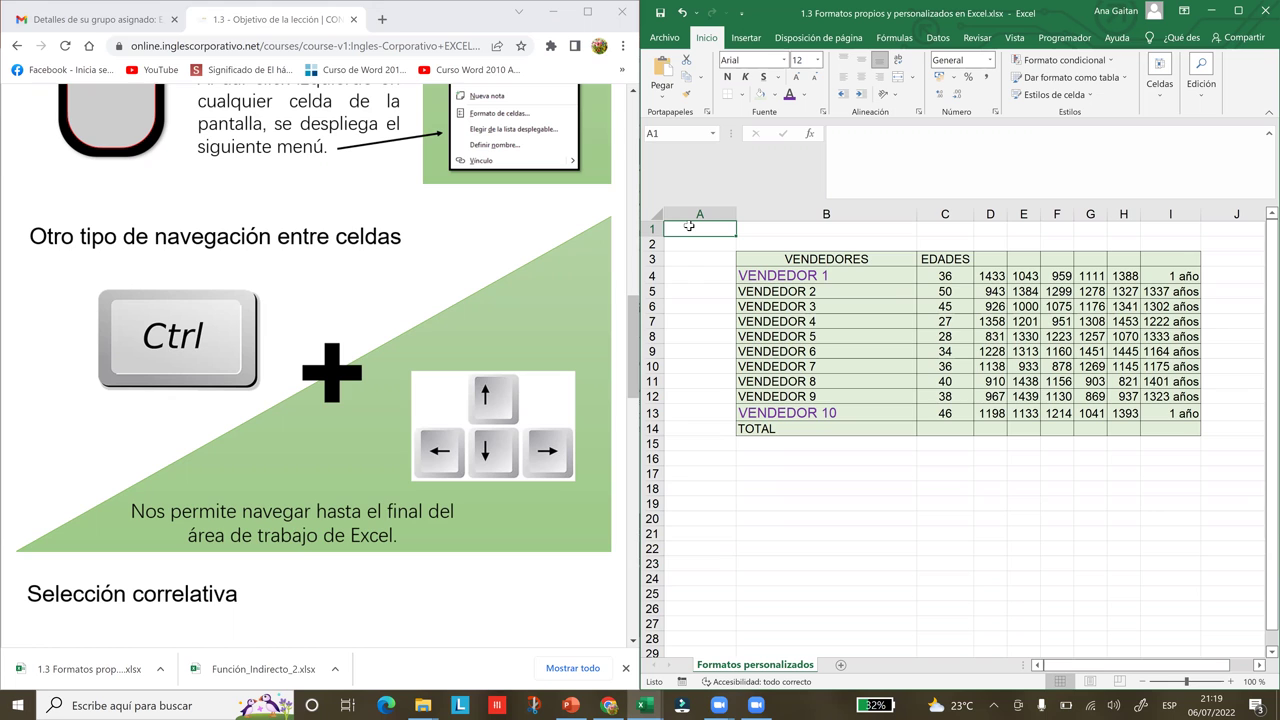
key("ctrl+Right")
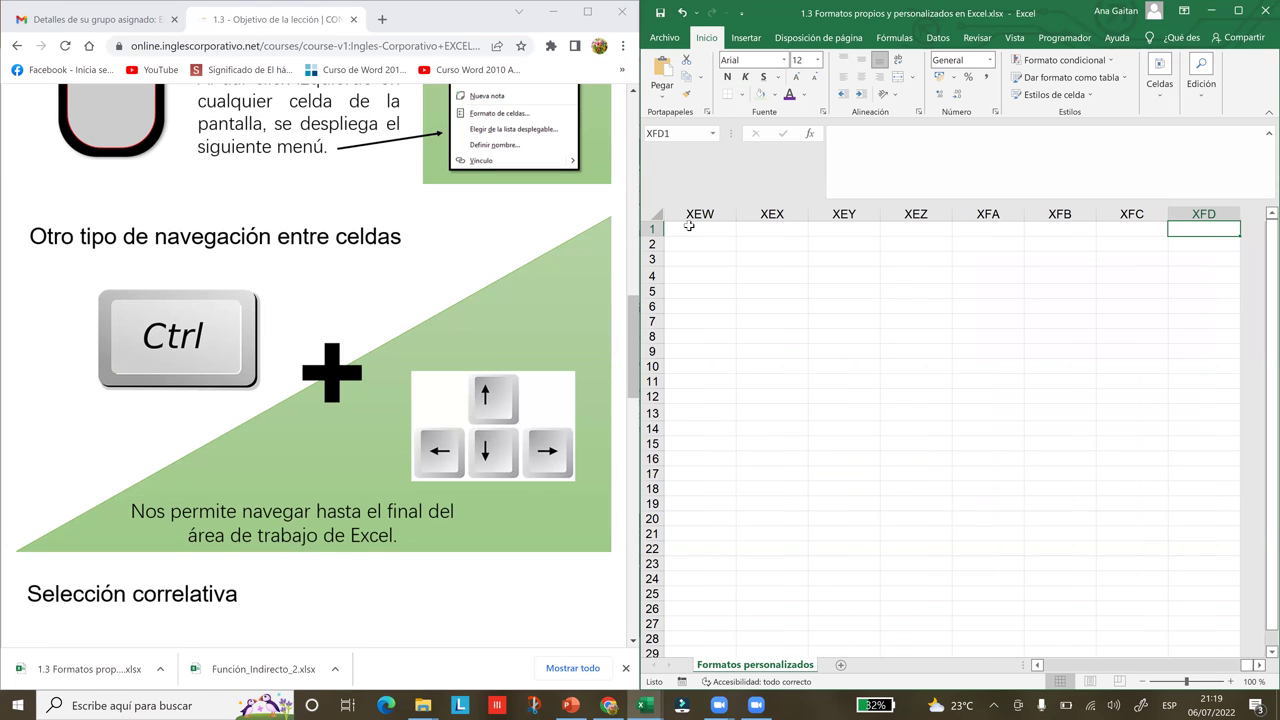
key("ctrl+Left")
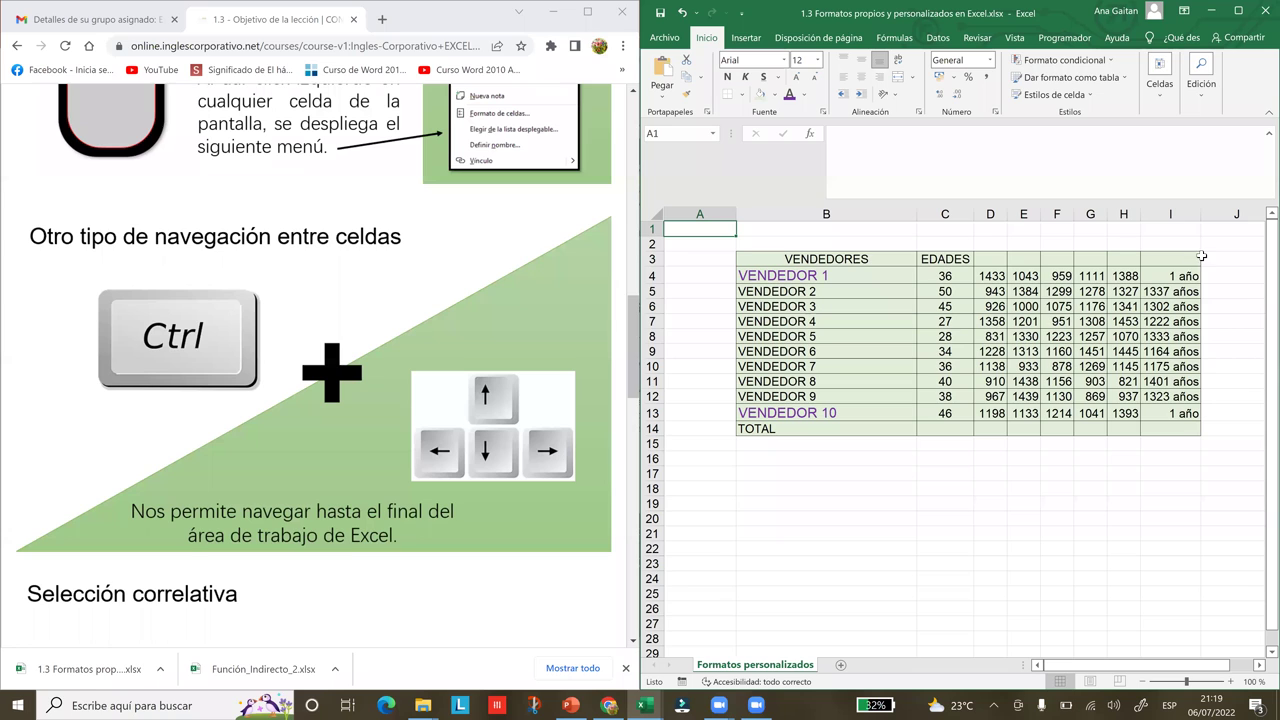
key("ctrl+Right")
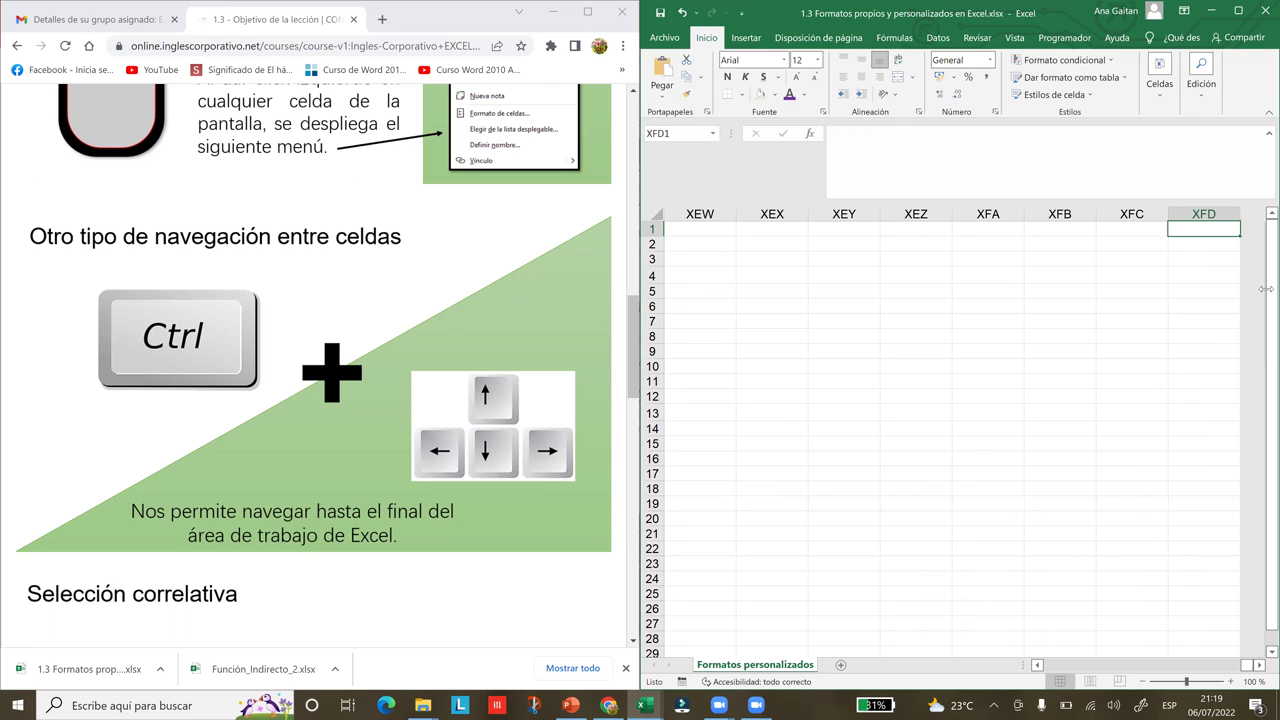
left_click_drag(1250, 668, 1038, 668)
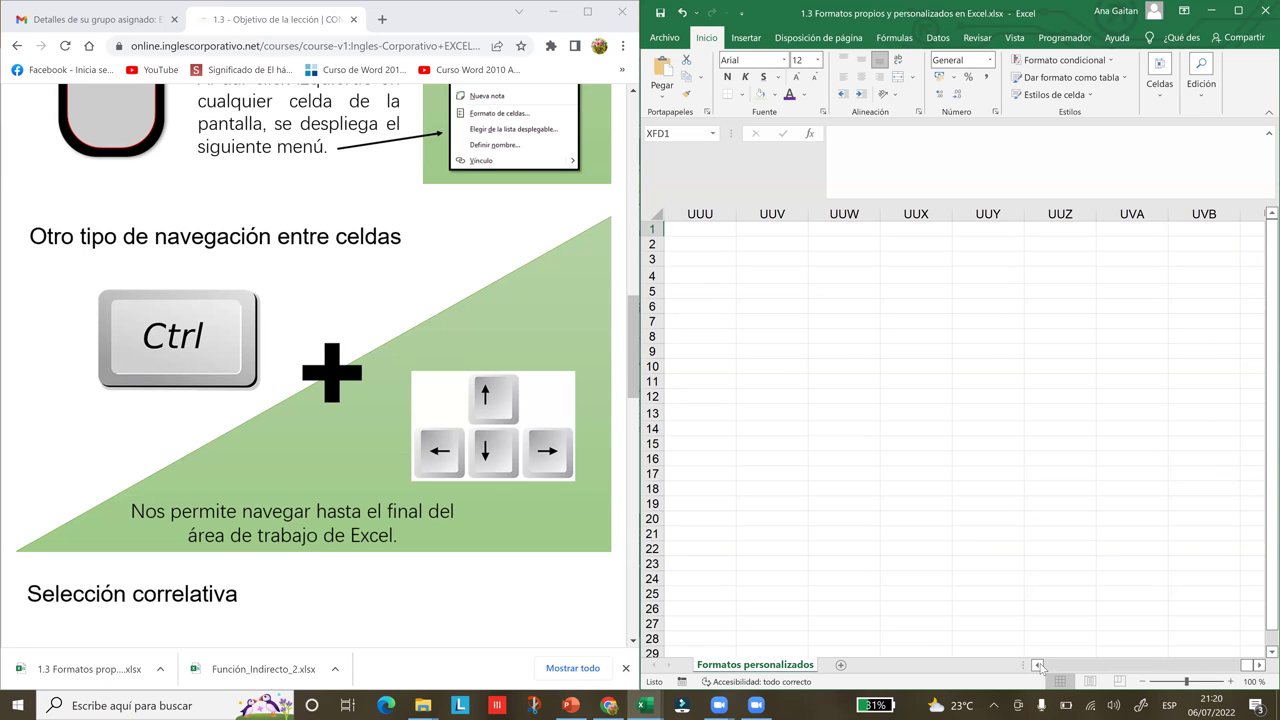
left_click_drag(1038, 668, 1038, 668)
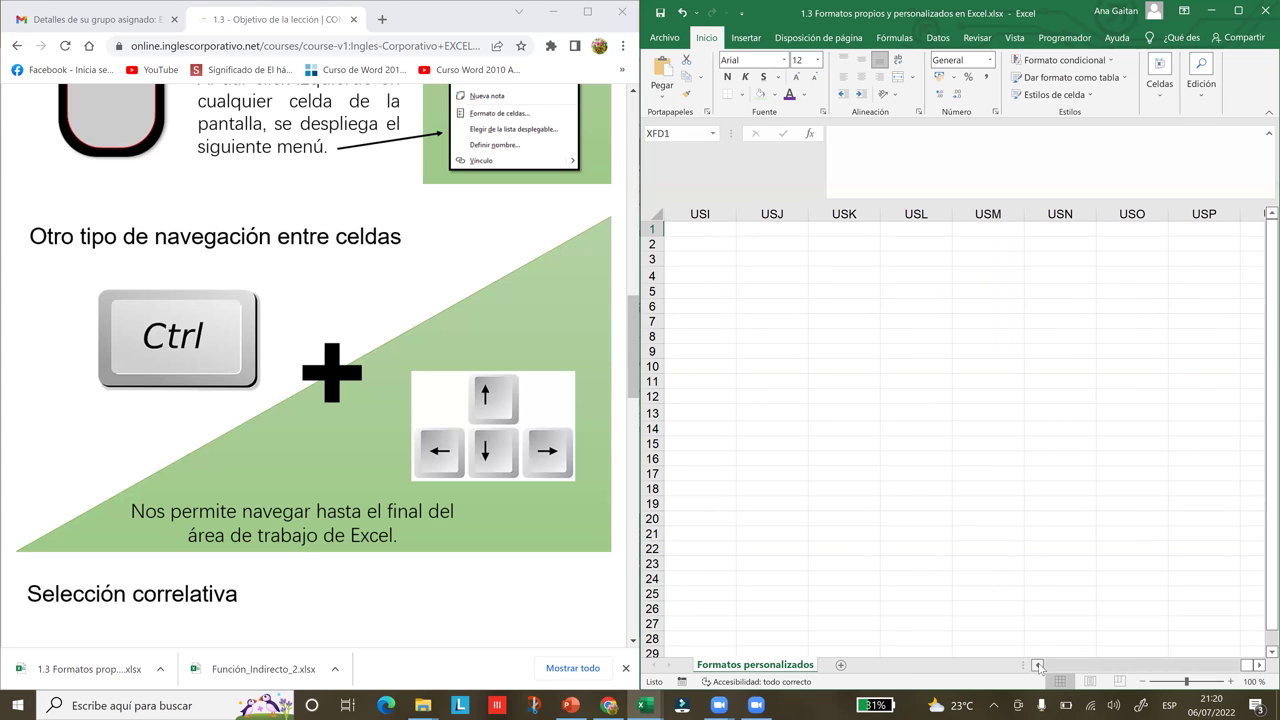
key("ctrl+Left")
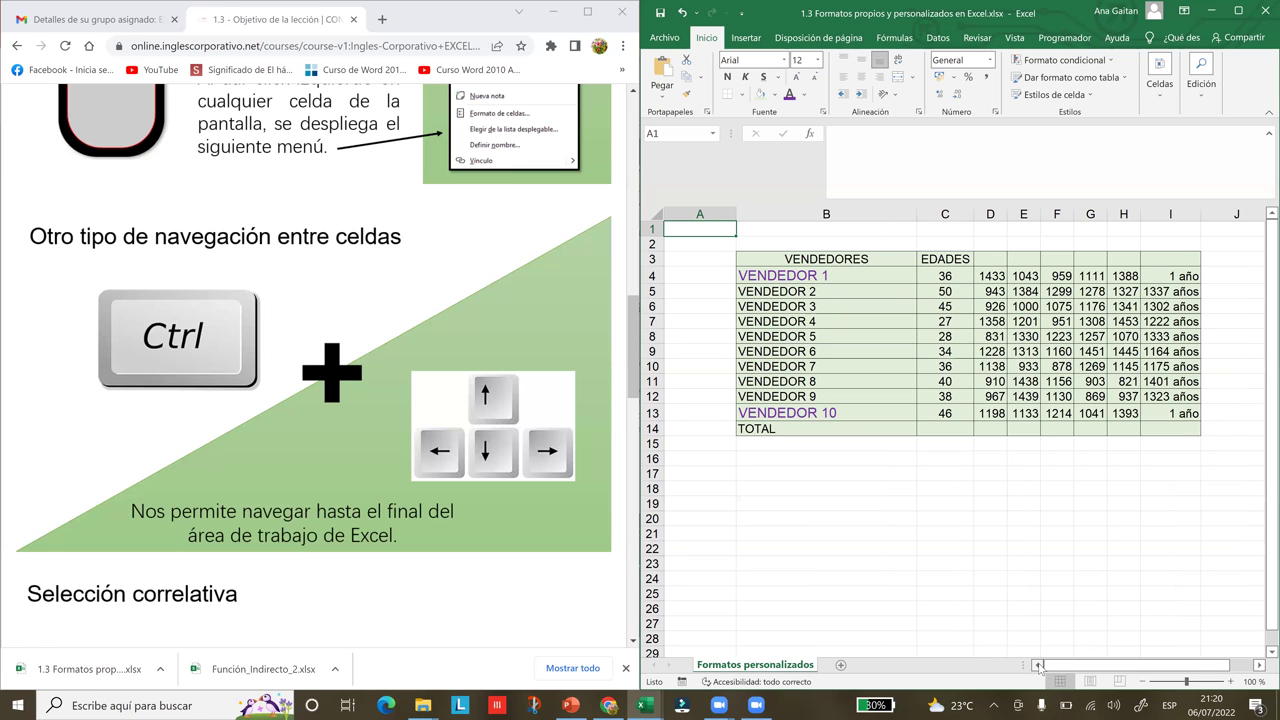
key("ctrl+Down")
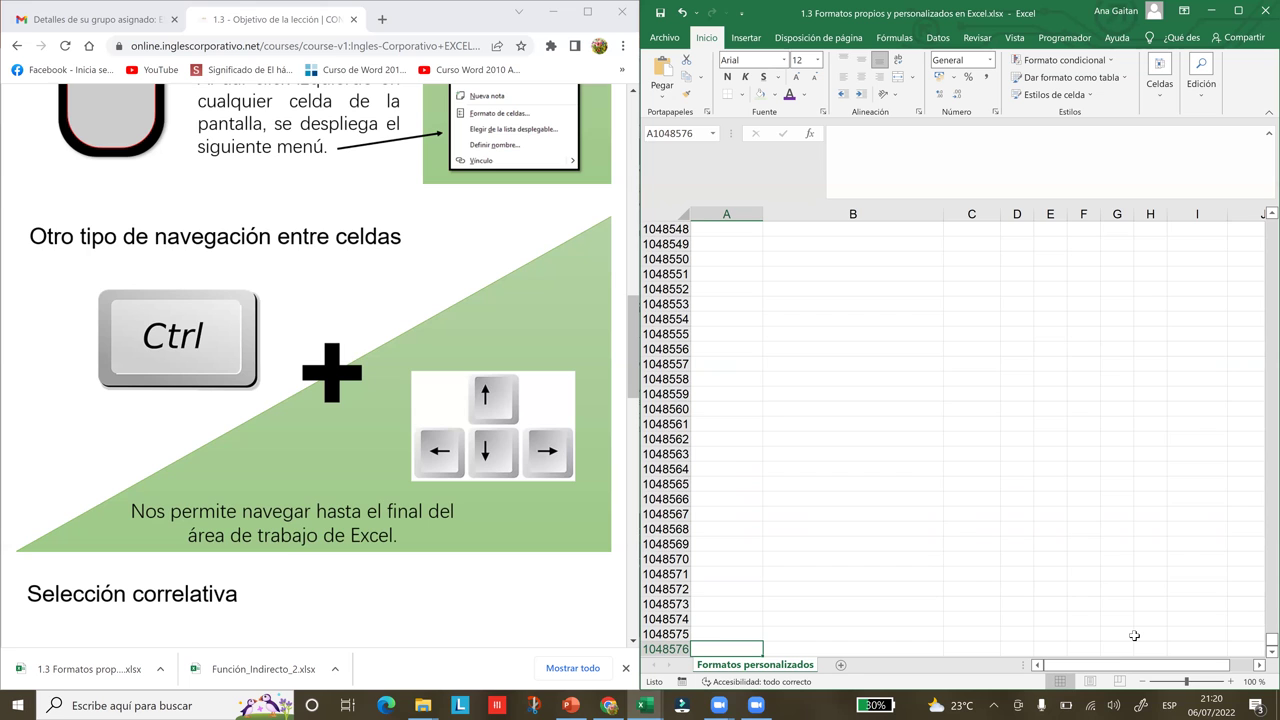
key("ctrl+Home")
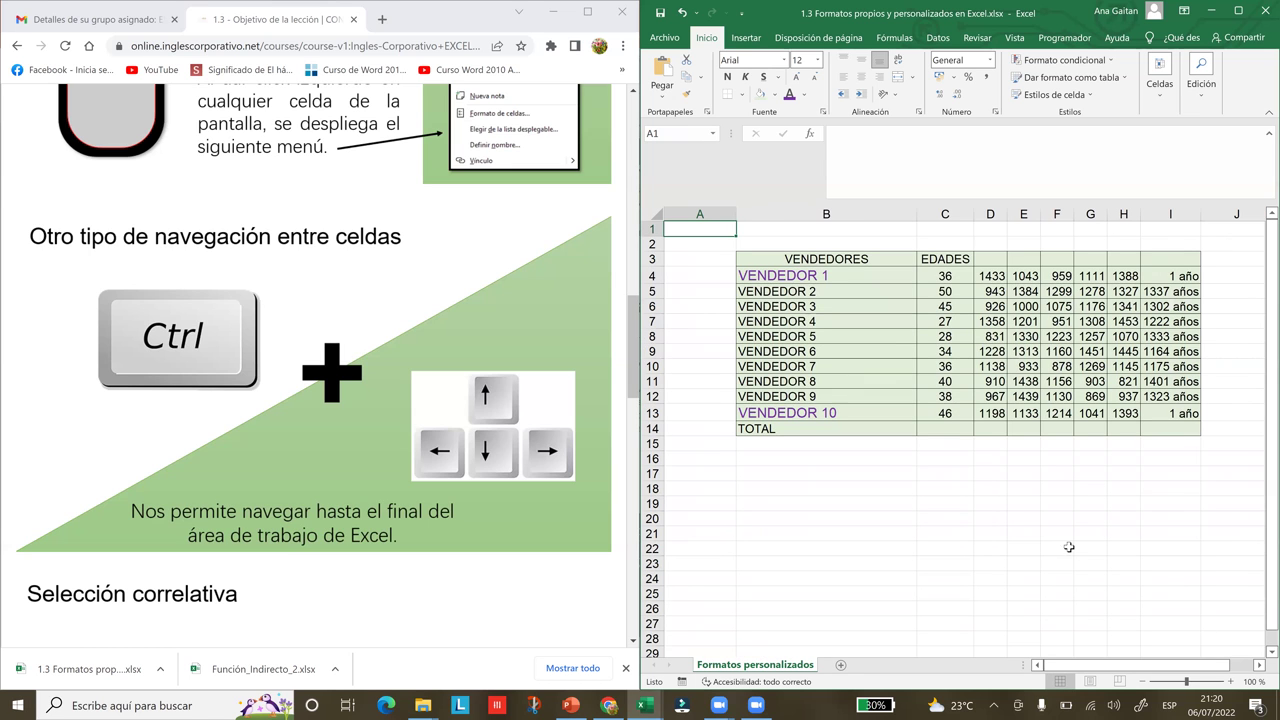
left_click(636, 368)
left_click_drag(636, 368, 648, 442)
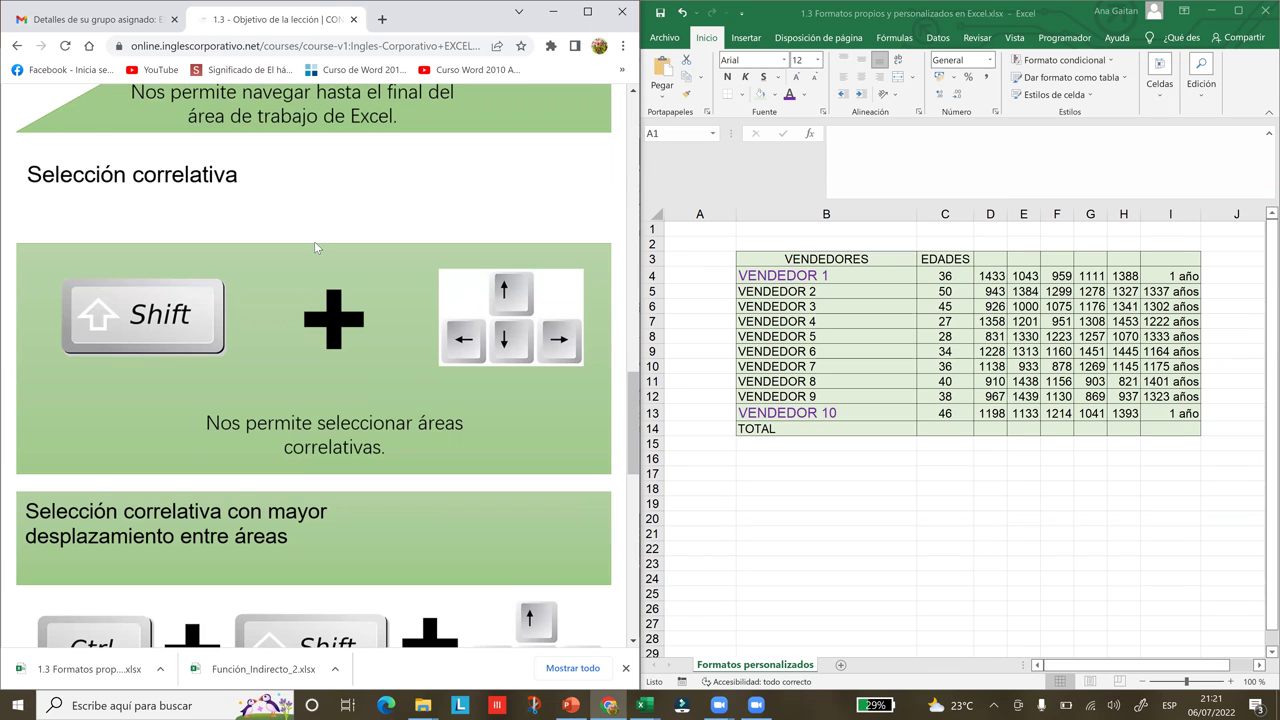
key("alt+Tab")
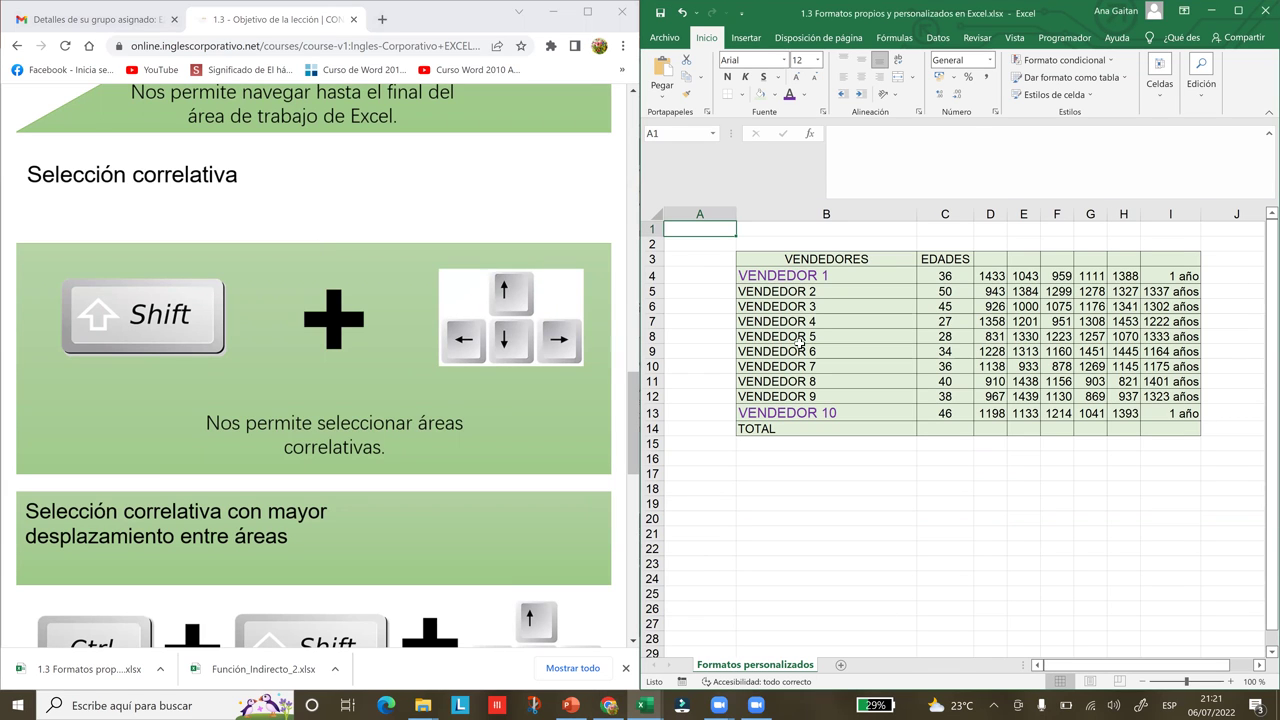
left_click(783, 276)
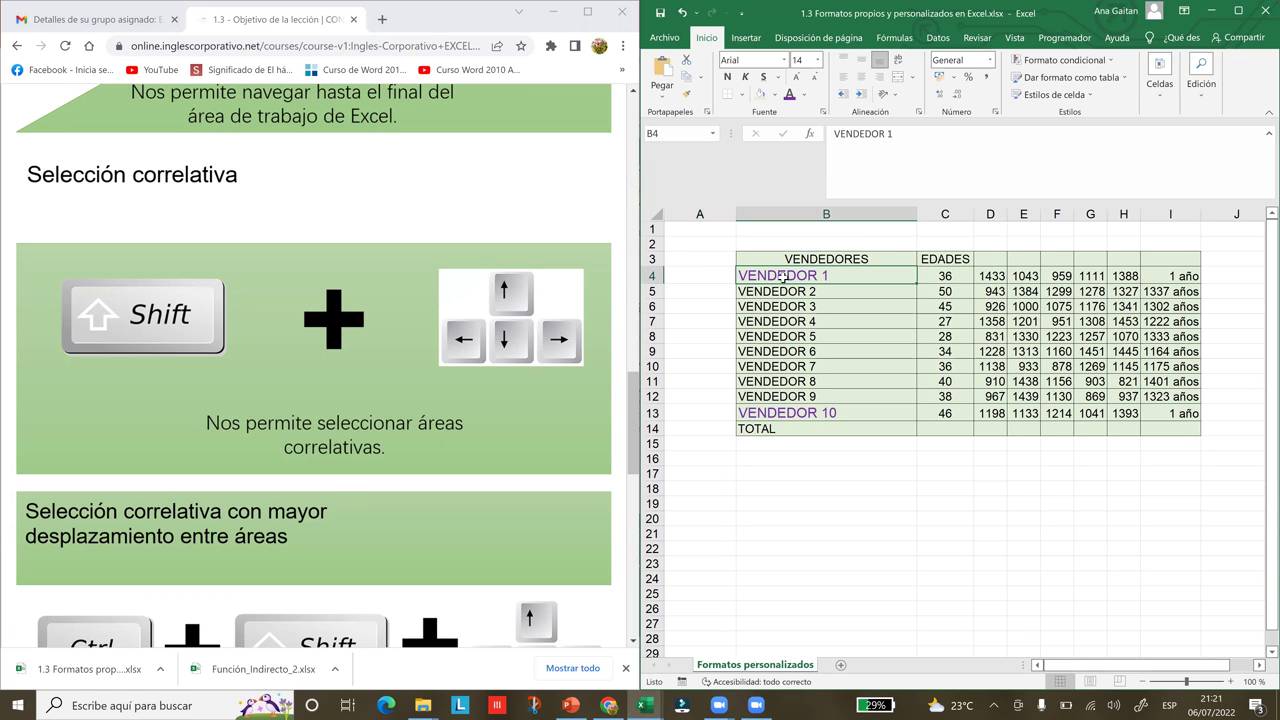
left_click(786, 259)
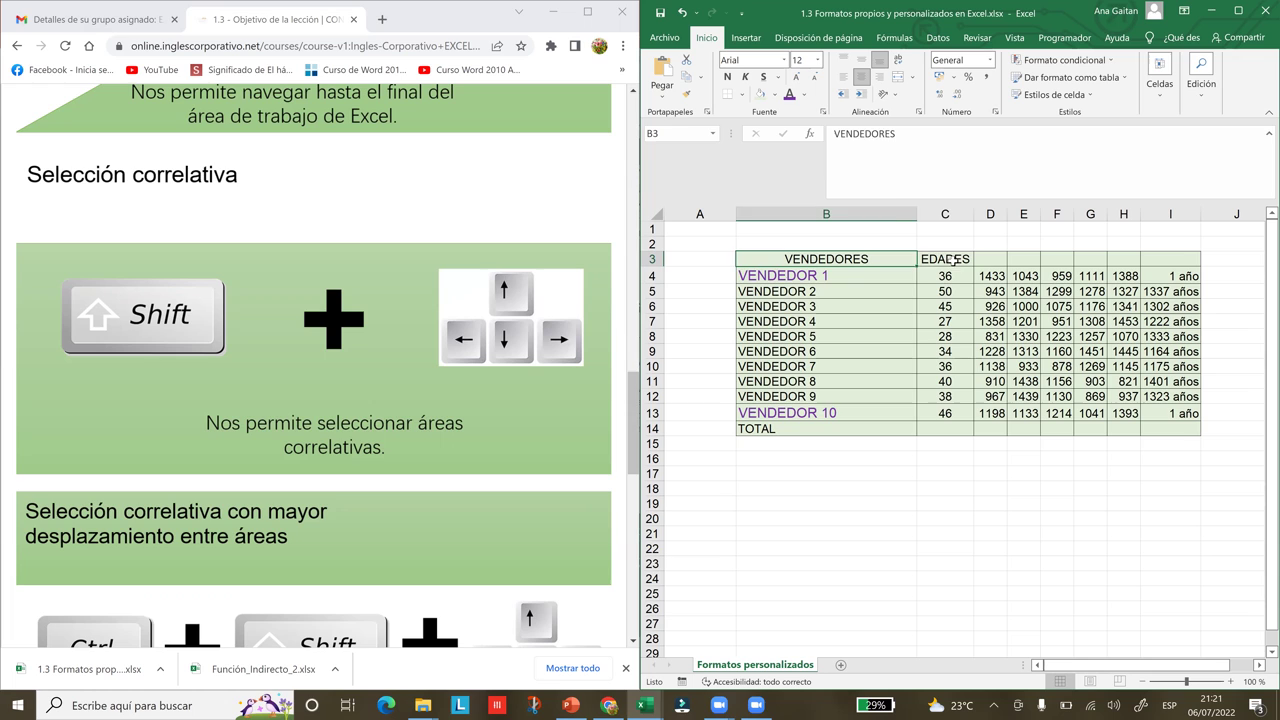
left_click(958, 262)
left_click(986, 261)
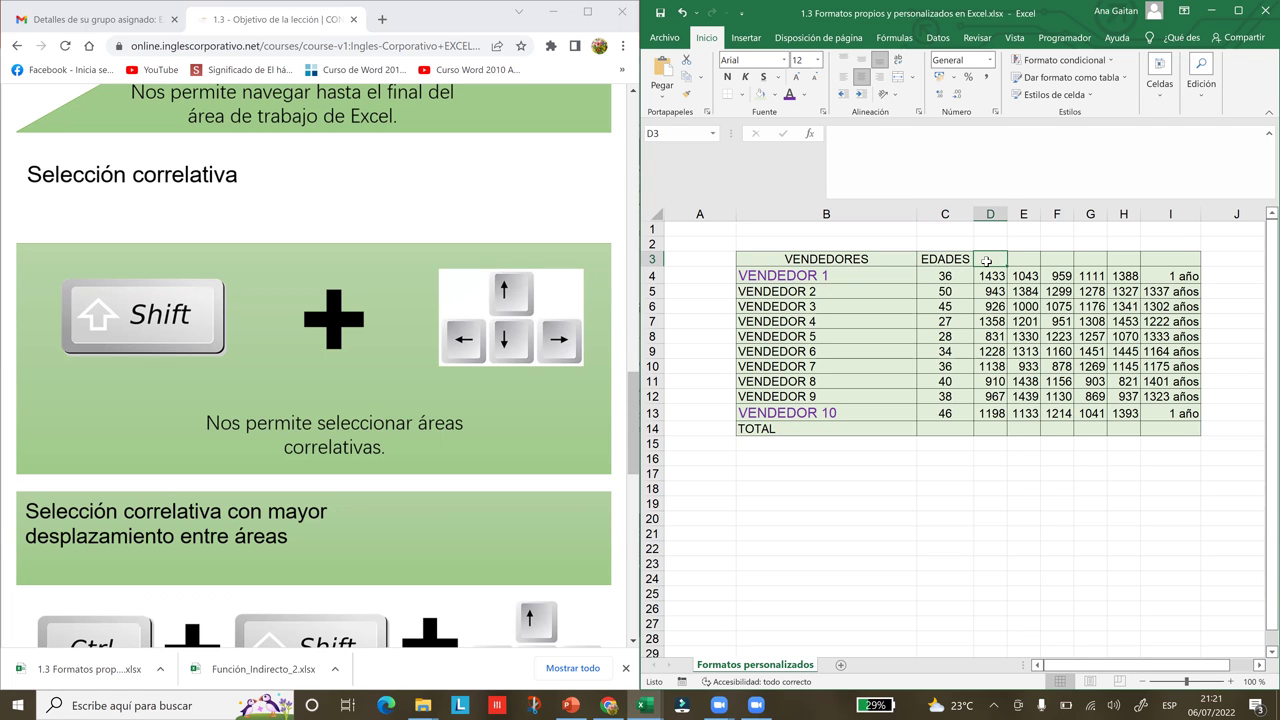
Enter the header Meses in D3, correcting the typo
type("MEses")
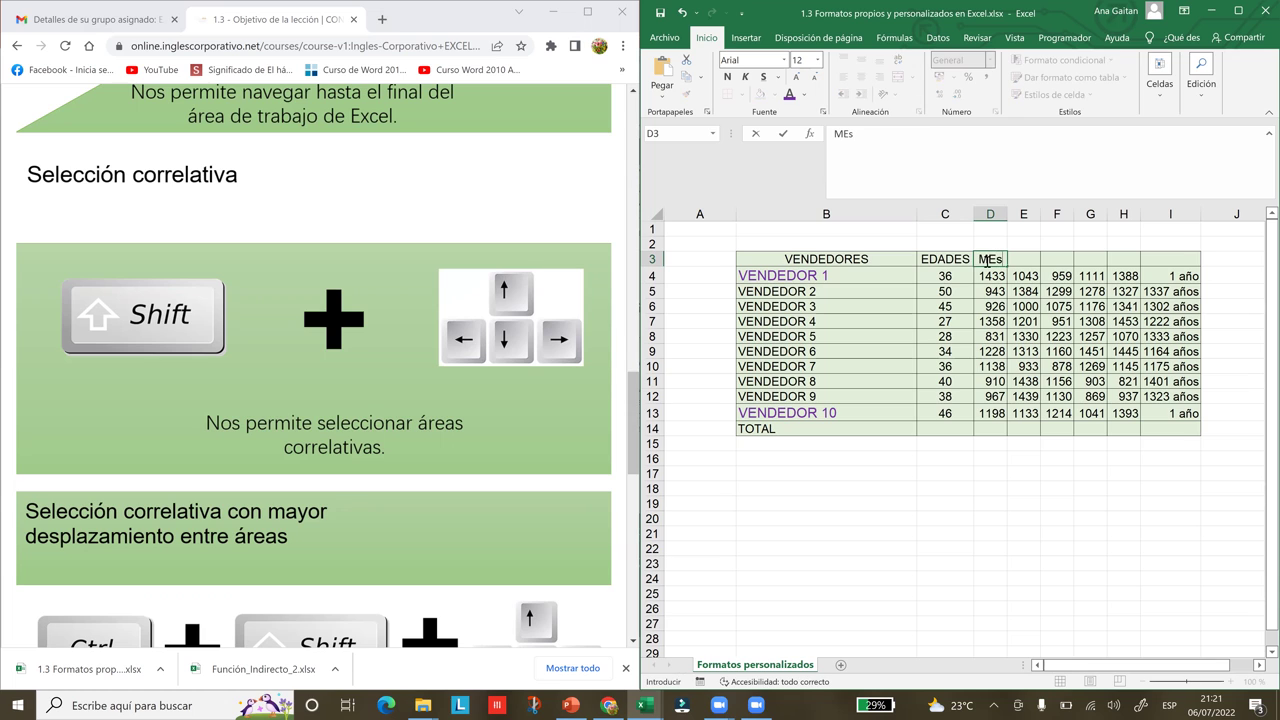
key("BackSpace")
key("BackSpace")
key("BackSpace")
key("BackSpace")
type("eses")
left_click(1003, 213)
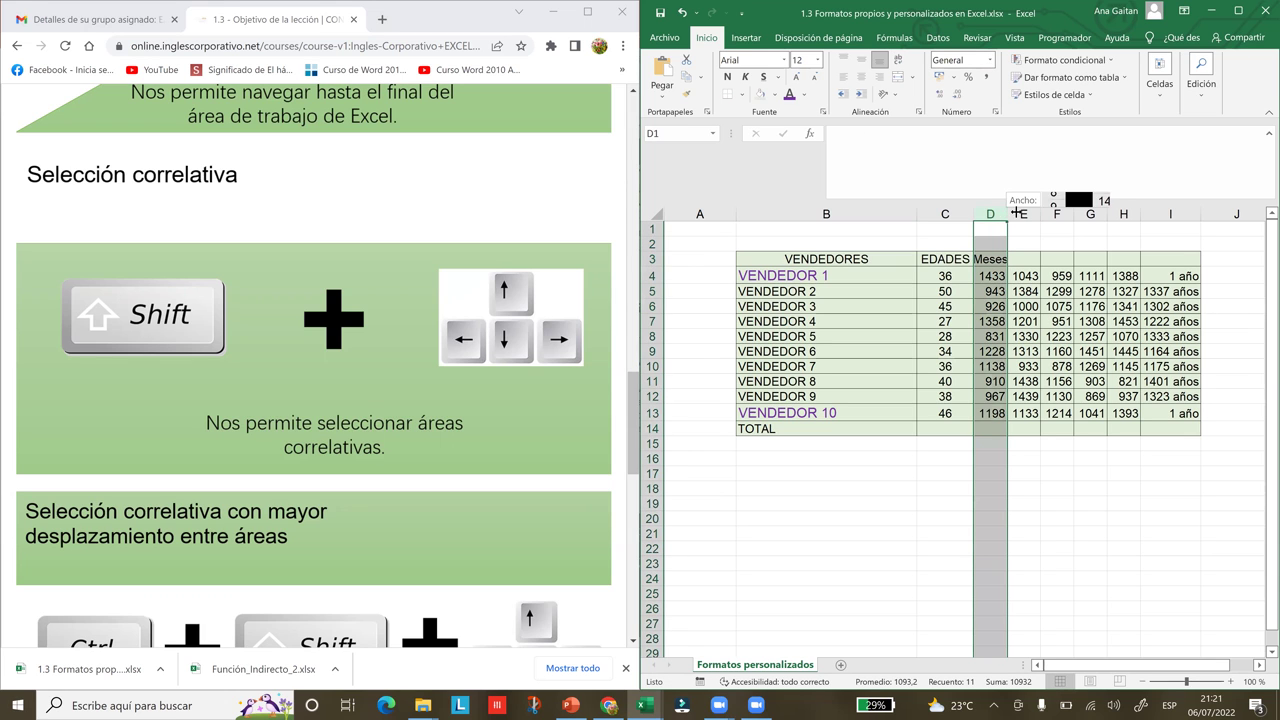
Enter the header Años in E3
left_click(1039, 260)
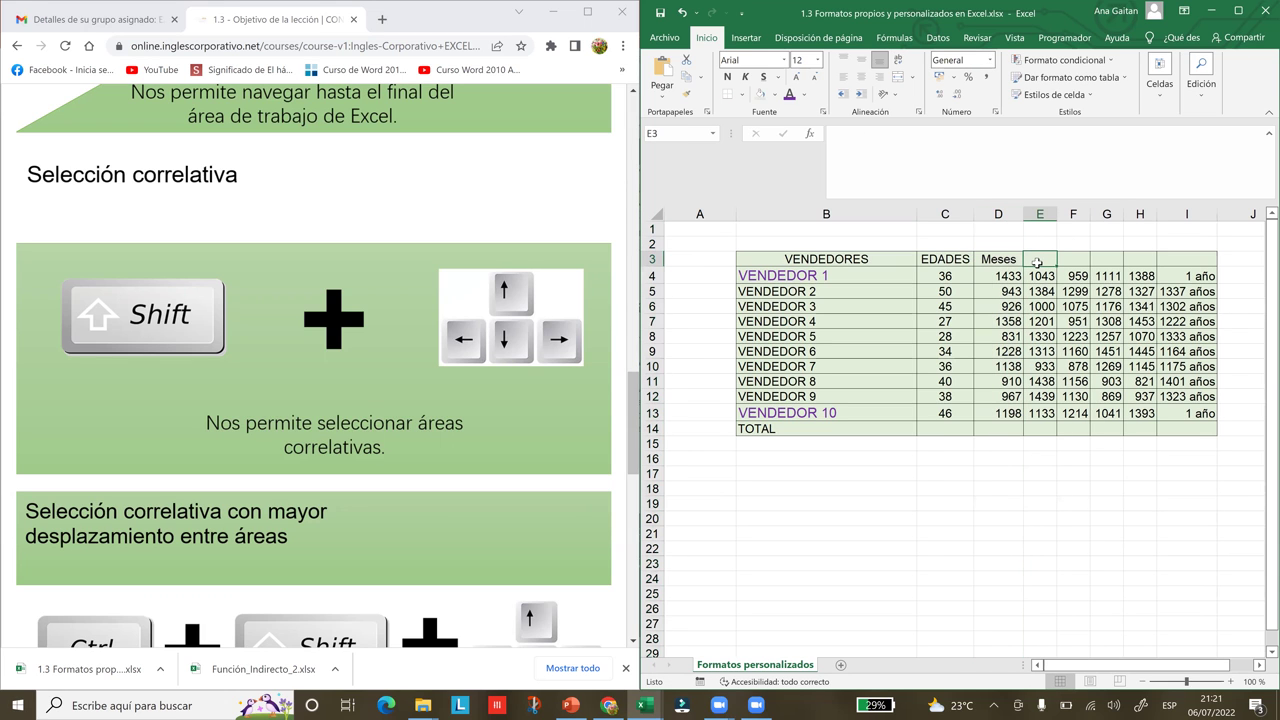
type("Aó")
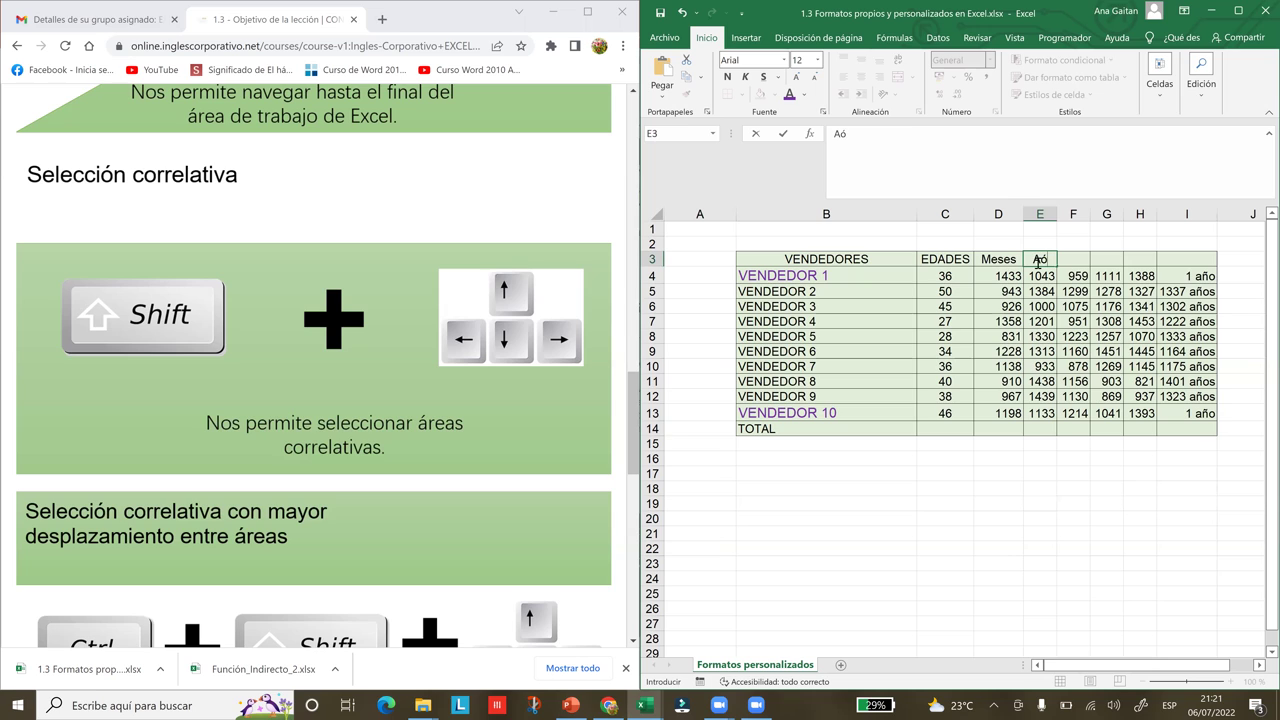
type("ñps")
key("BackSpace")
key("BackSpace")
type("os")
key("Tab")
Replace the Dias entry in F3 with the header Números
type("Dias")
key("BackSpace")
key("BackSpace")
key("BackSpace")
key("BackSpace")
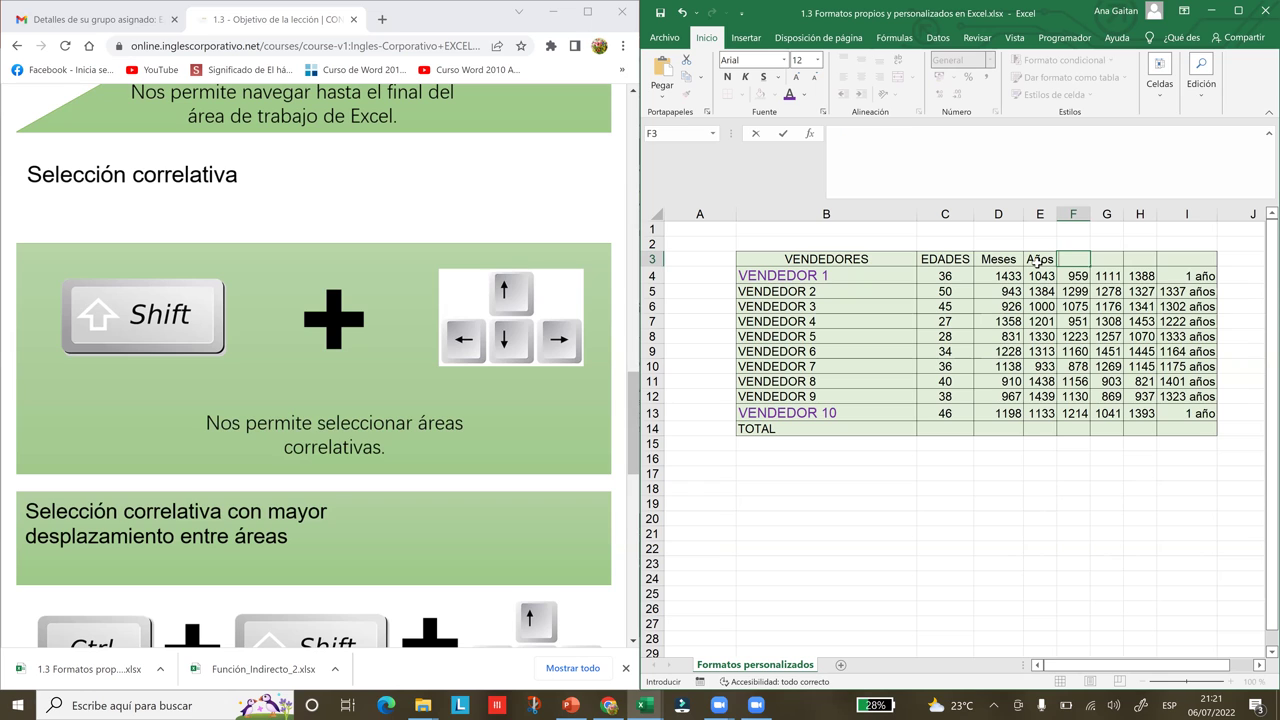
type("Números")
left_click(1108, 306)
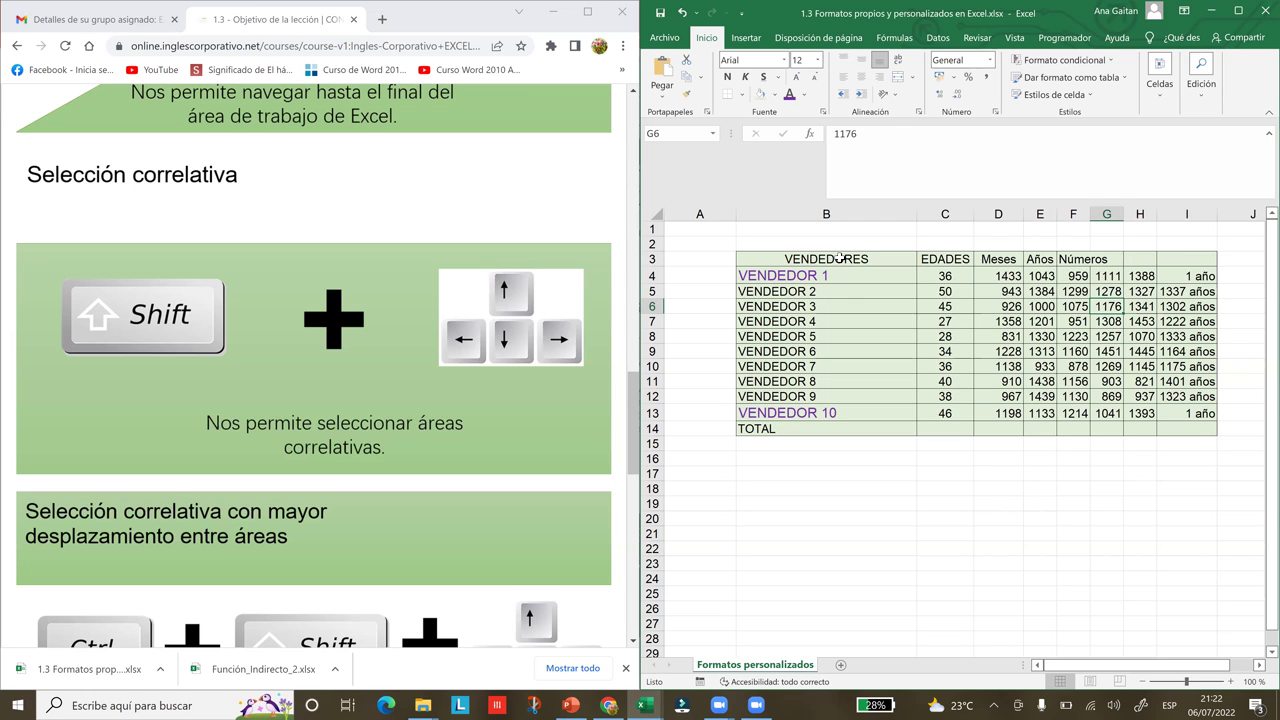
Jump from VENDEDORES to the end of row 3 with Ctrl+Right and back with Ctrl+Left
left_click_drag(840, 258, 1088, 258)
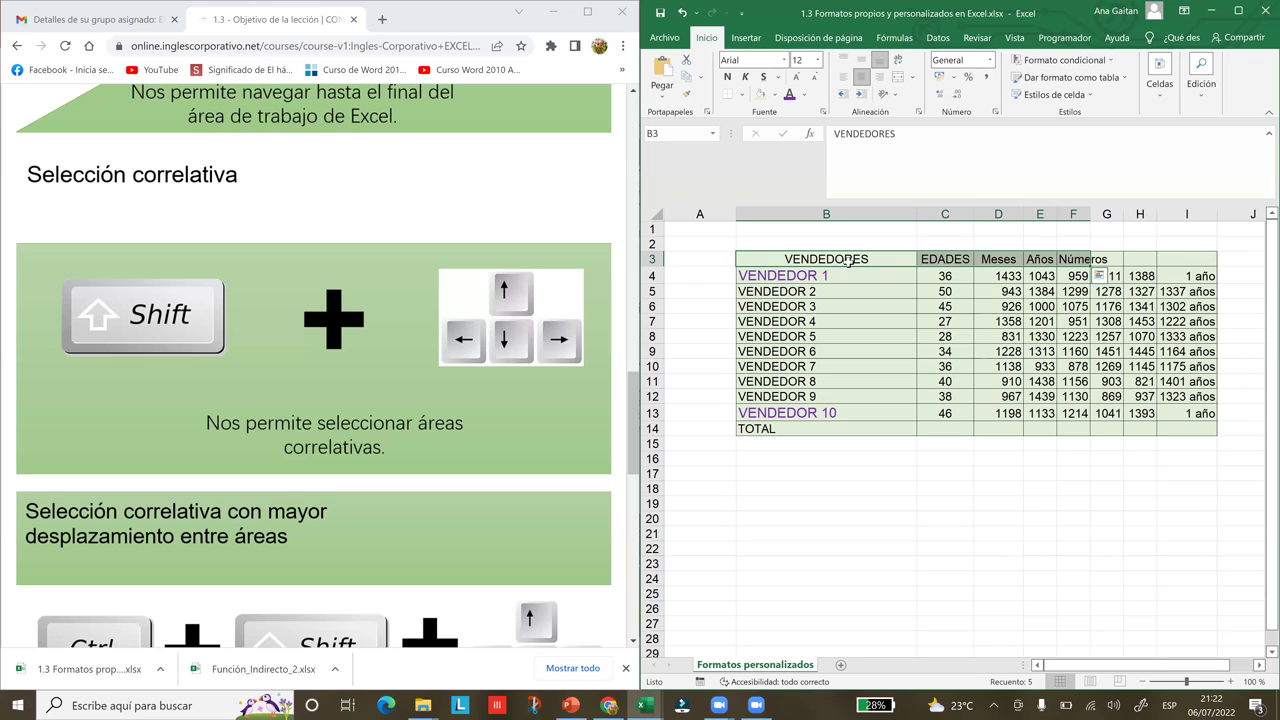
left_click(790, 290)
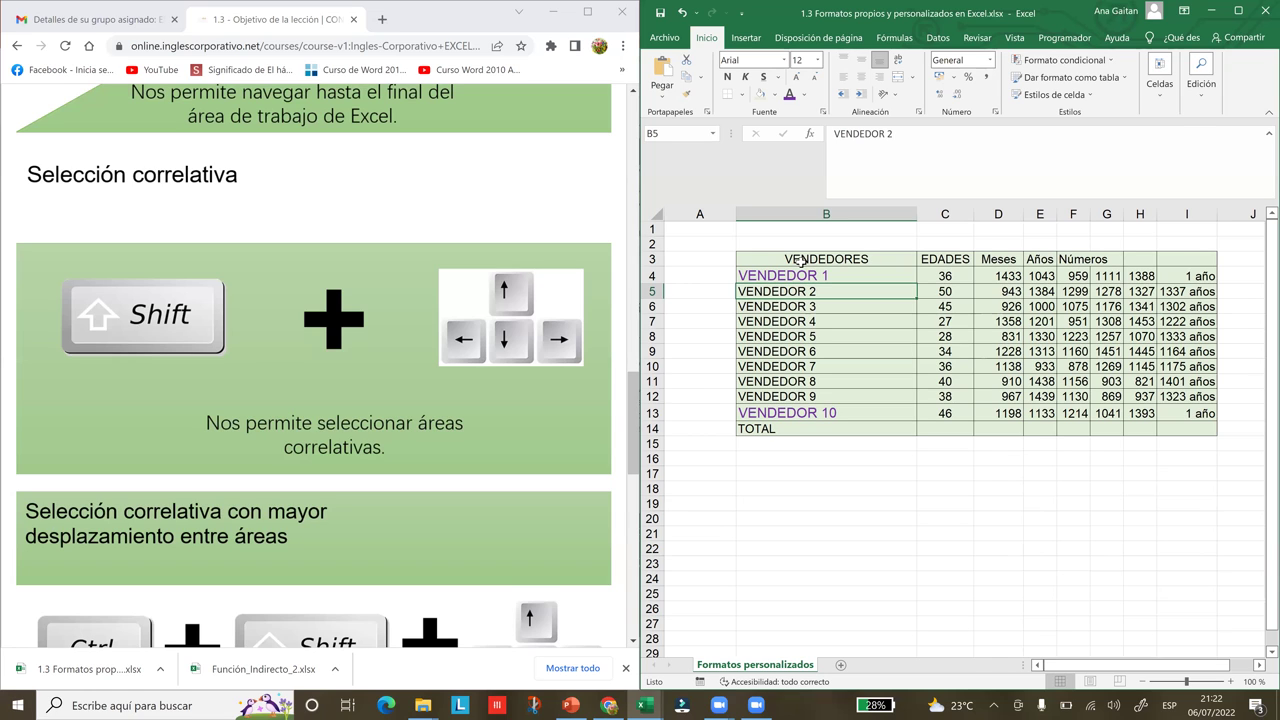
left_click(802, 260)
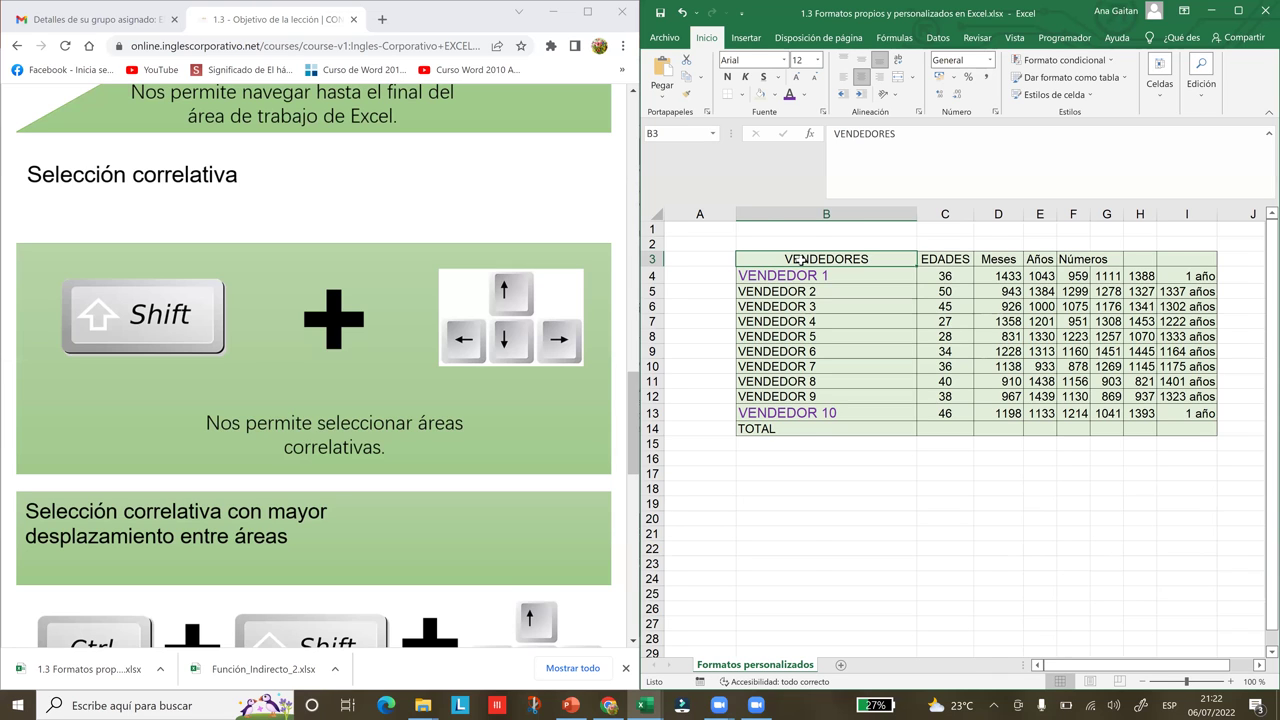
key("ctrl+Right")
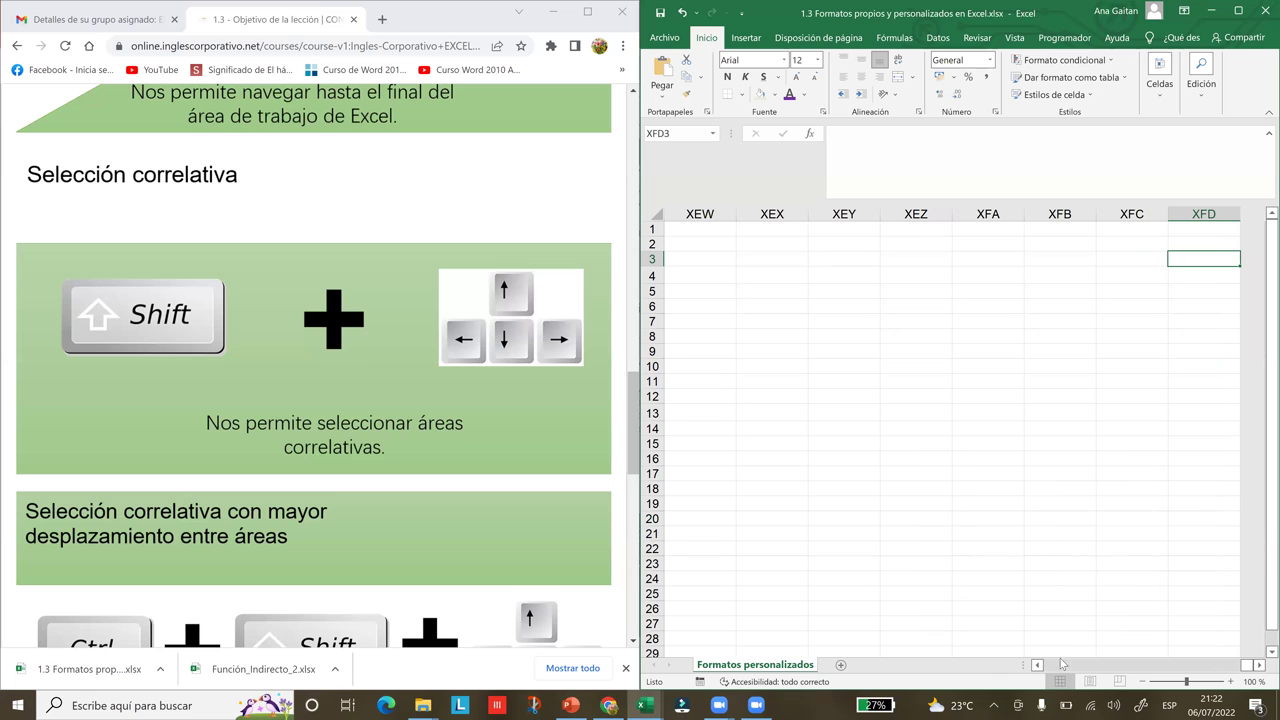
left_click_drag(1037, 666, 1040, 672)
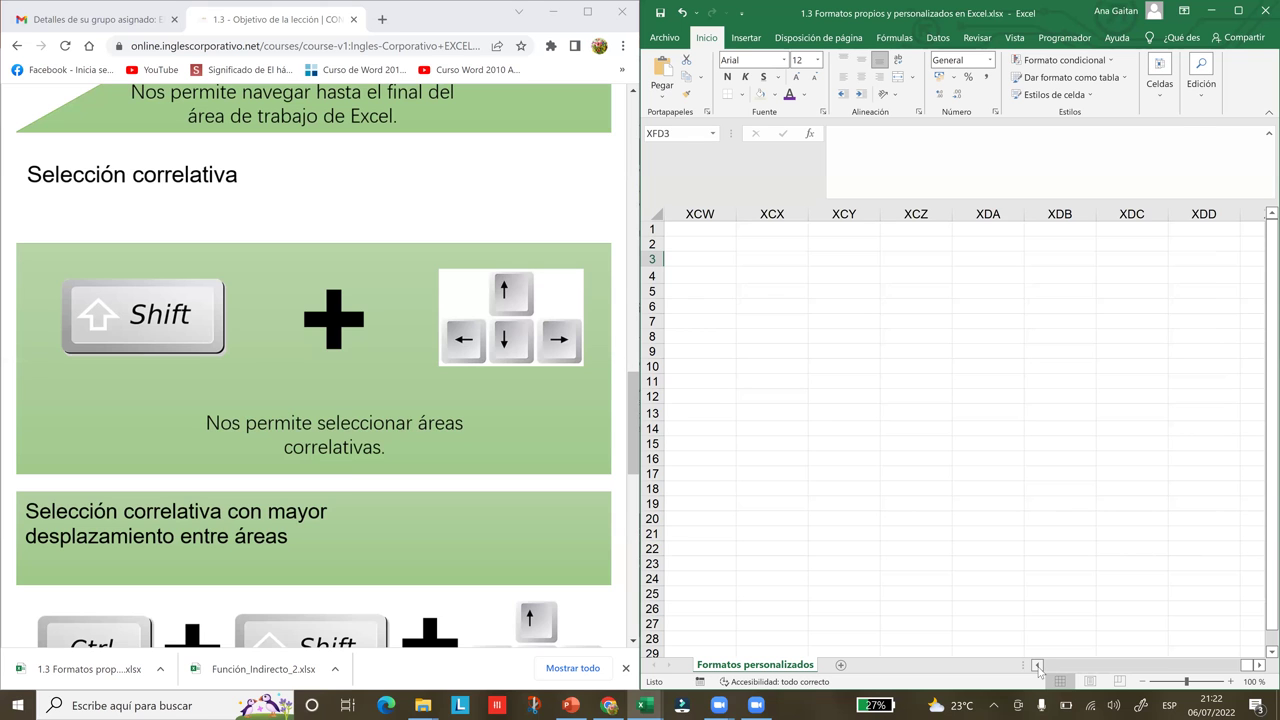
key("ctrl+Left")
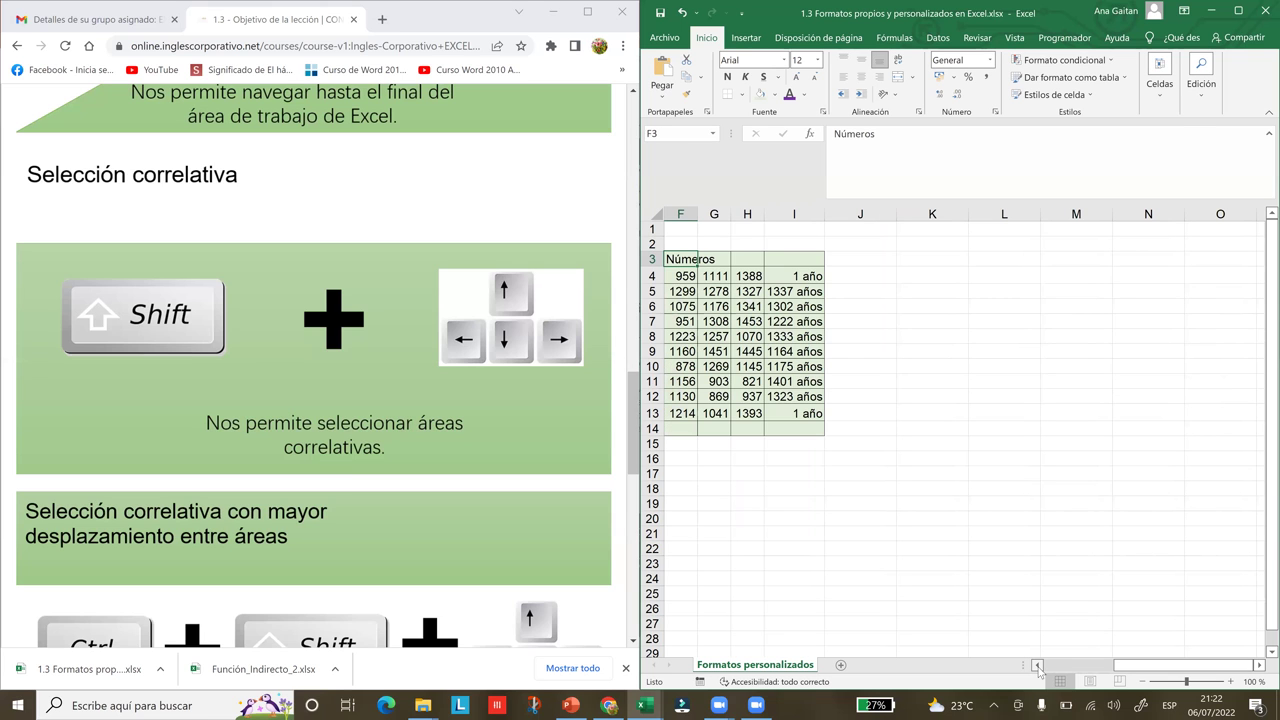
key("ctrl+Left")
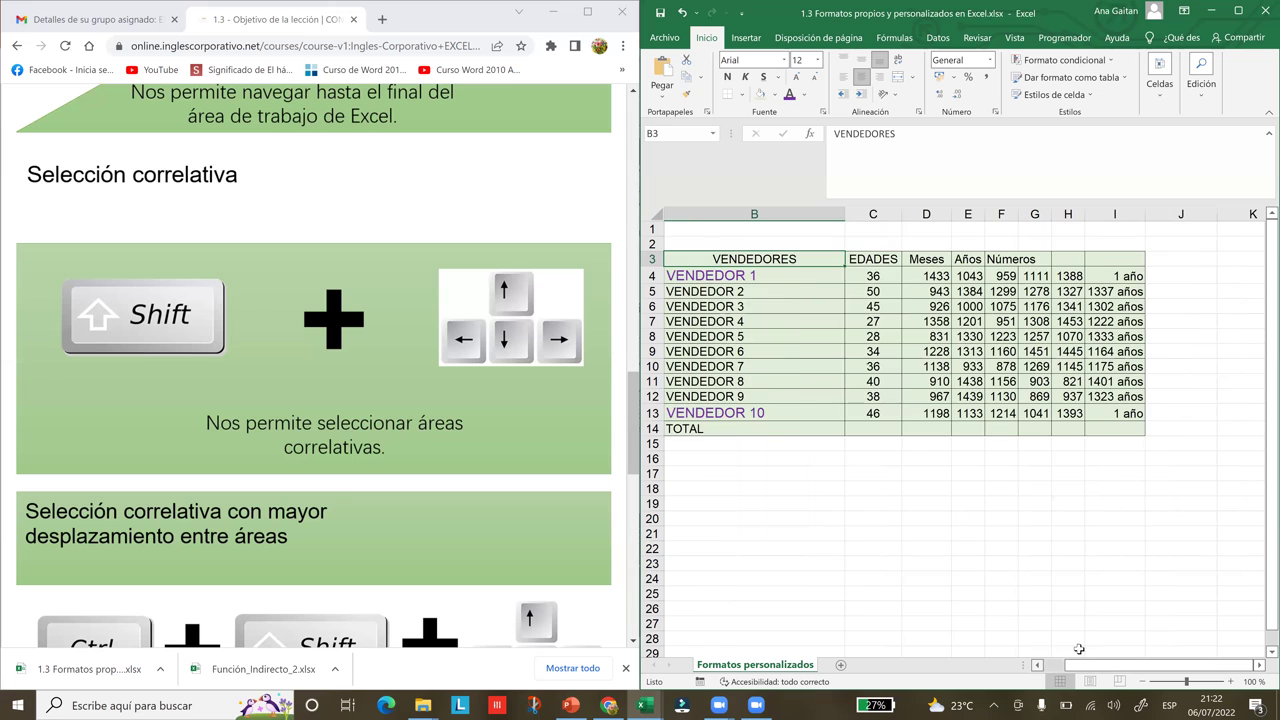
left_click(1037, 666)
Select the header row B3:F3 by extending from VENDEDORES with Shift+Right
left_click(835, 254)
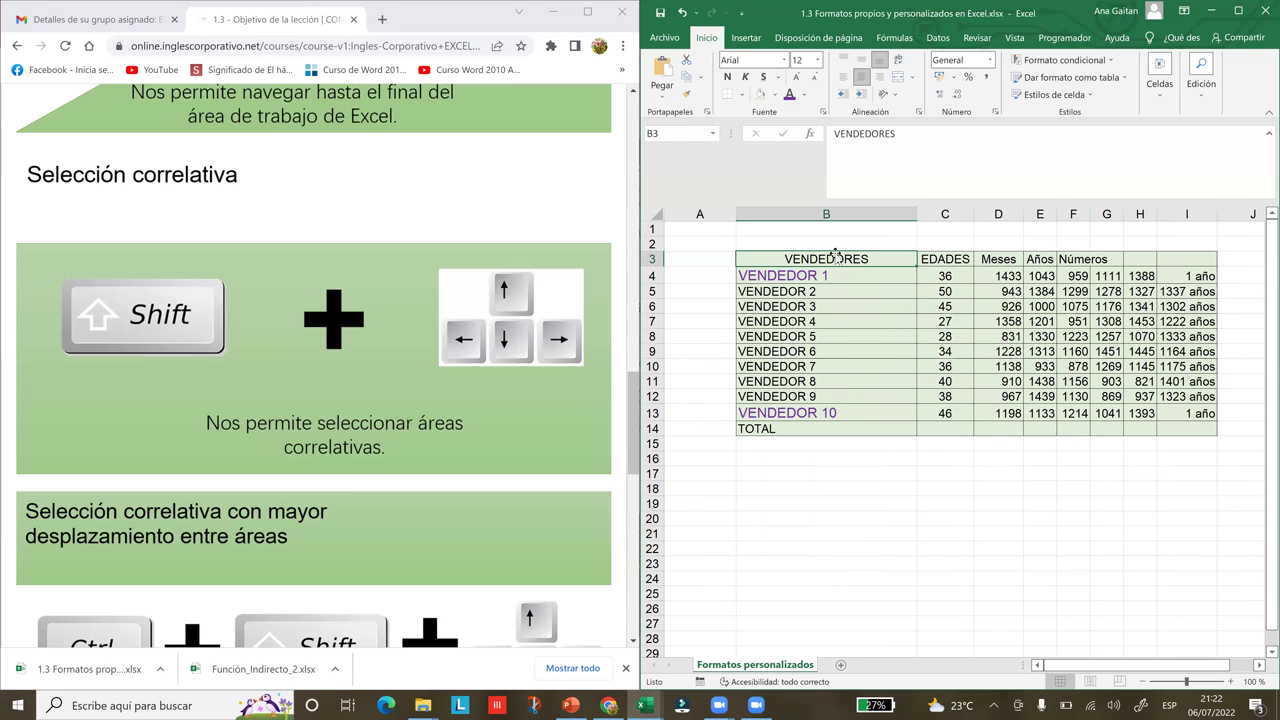
key("shift+Right")
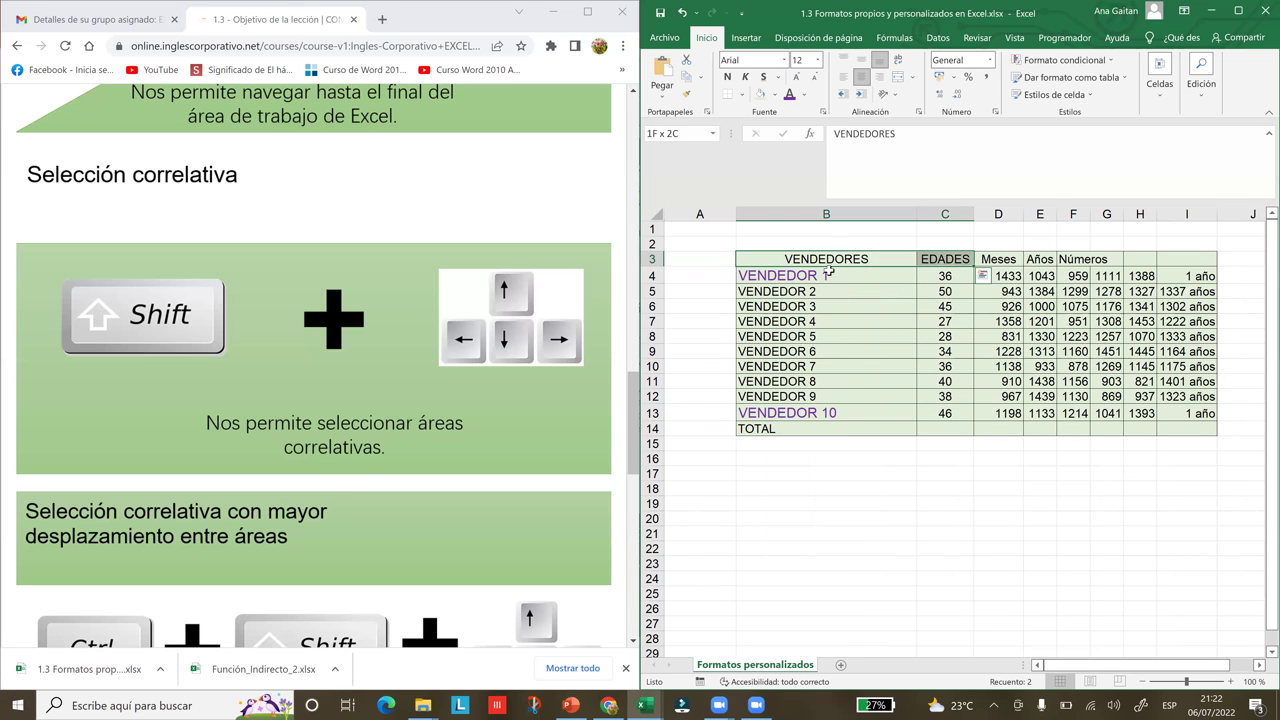
key("Down")
left_click(825, 257)
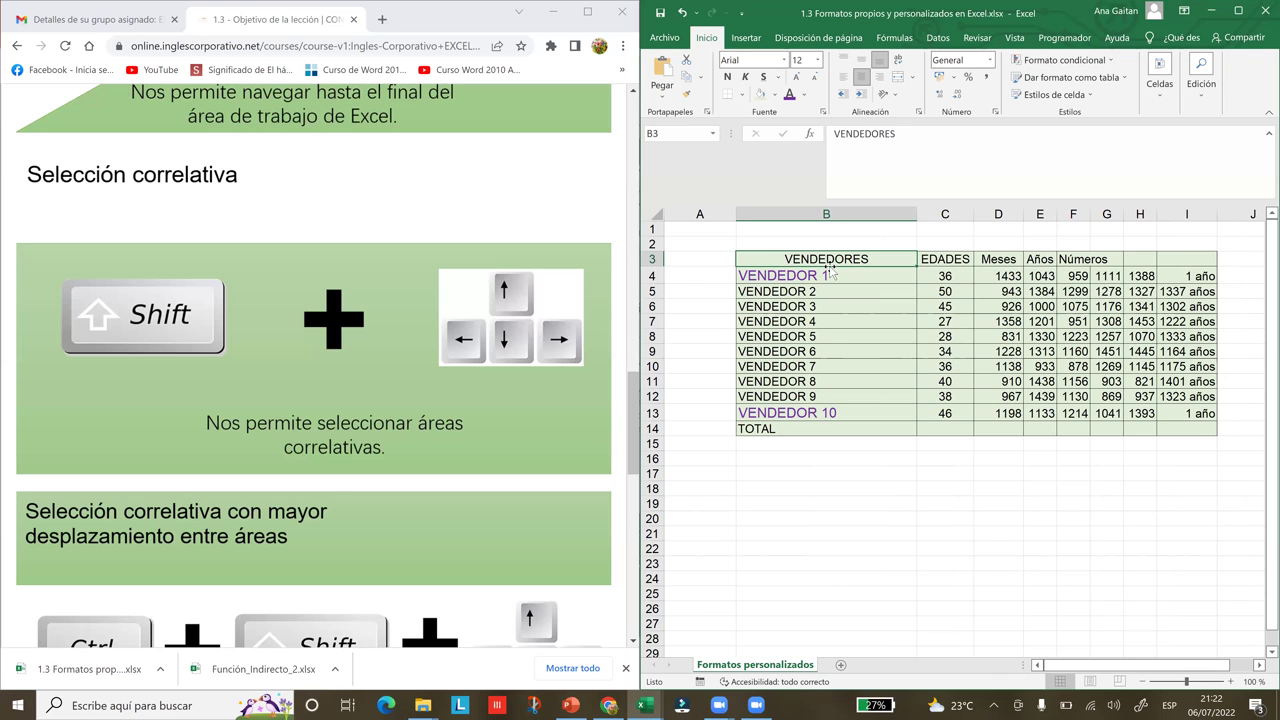
key("shift+Right")
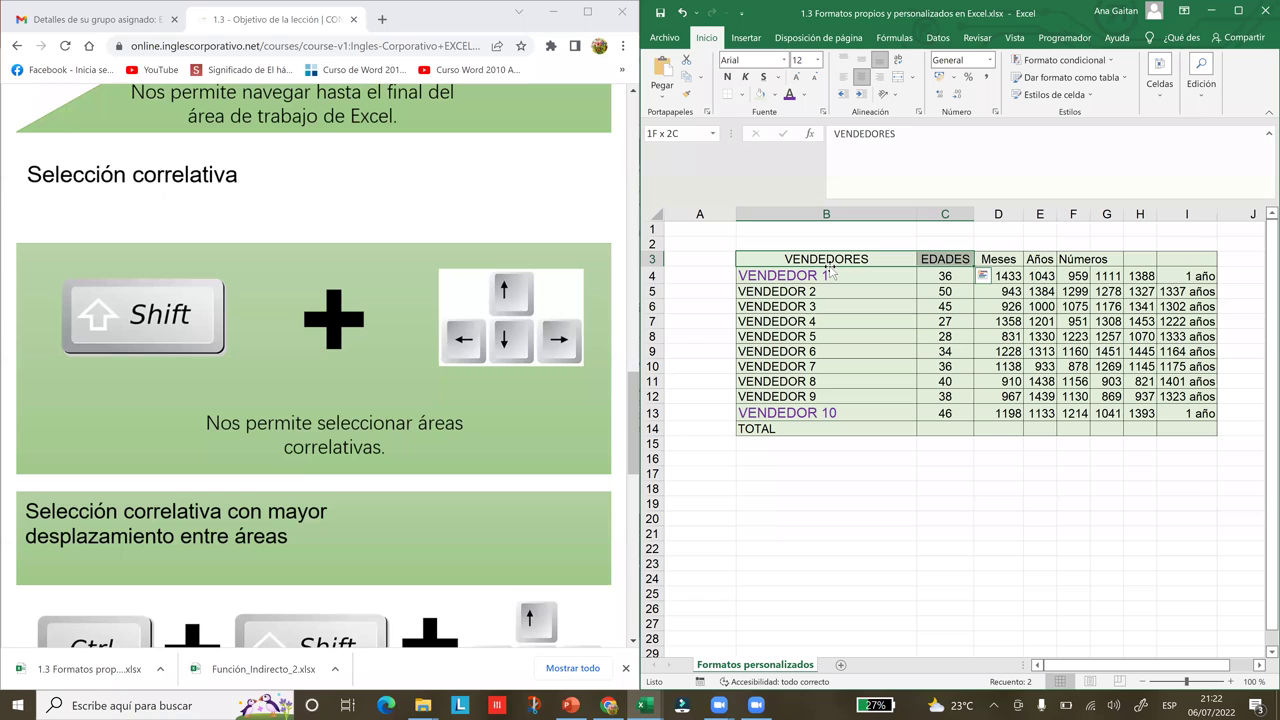
key("shift+Right")
key("shift+Right")
key("shift+Right")
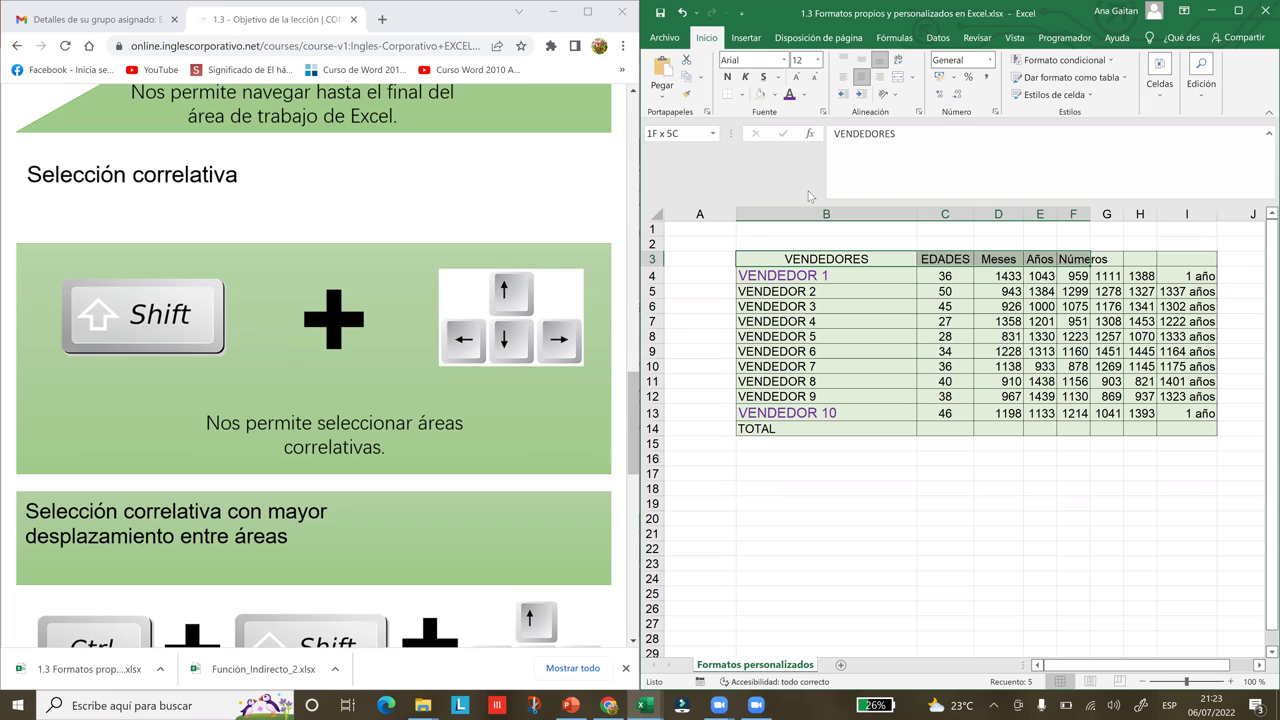
Set the header row font to Arial Rounded MT Bold at size 16
left_click(785, 60)
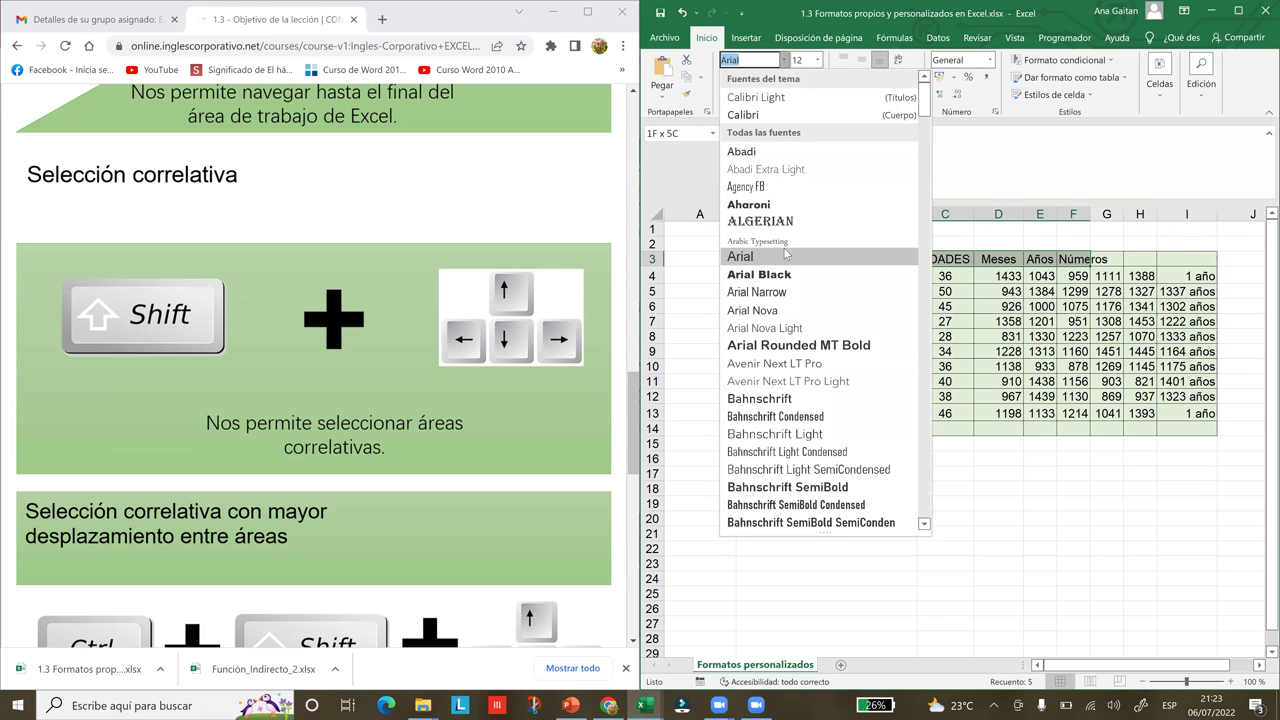
left_click(795, 346)
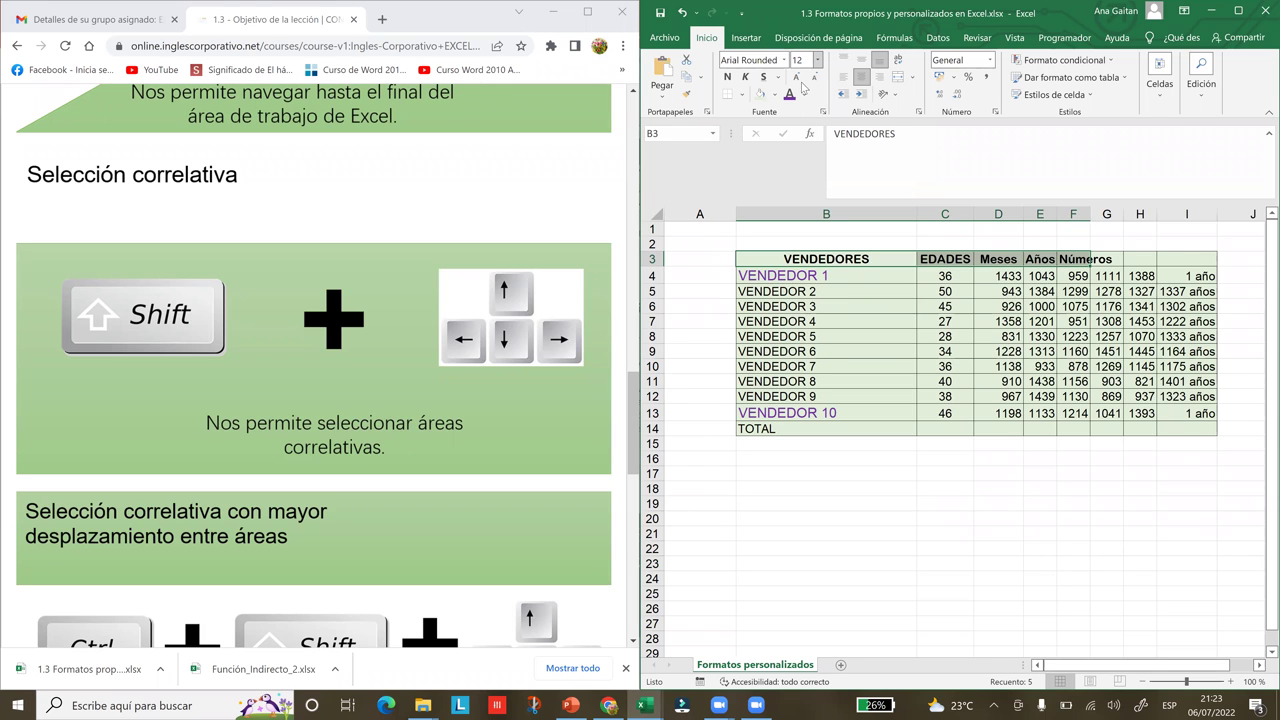
left_click(796, 78)
left_click(796, 78)
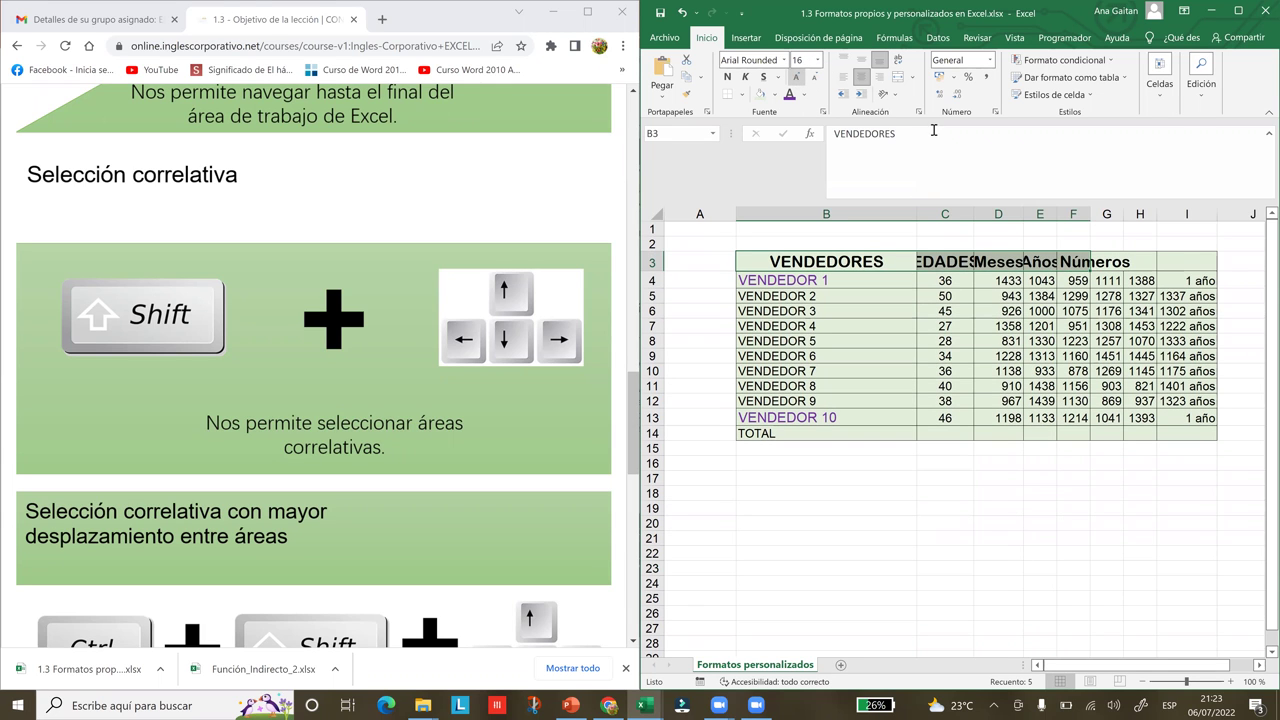
Try center and right alignment on the headers, ending with them left-aligned
left_click(849, 82)
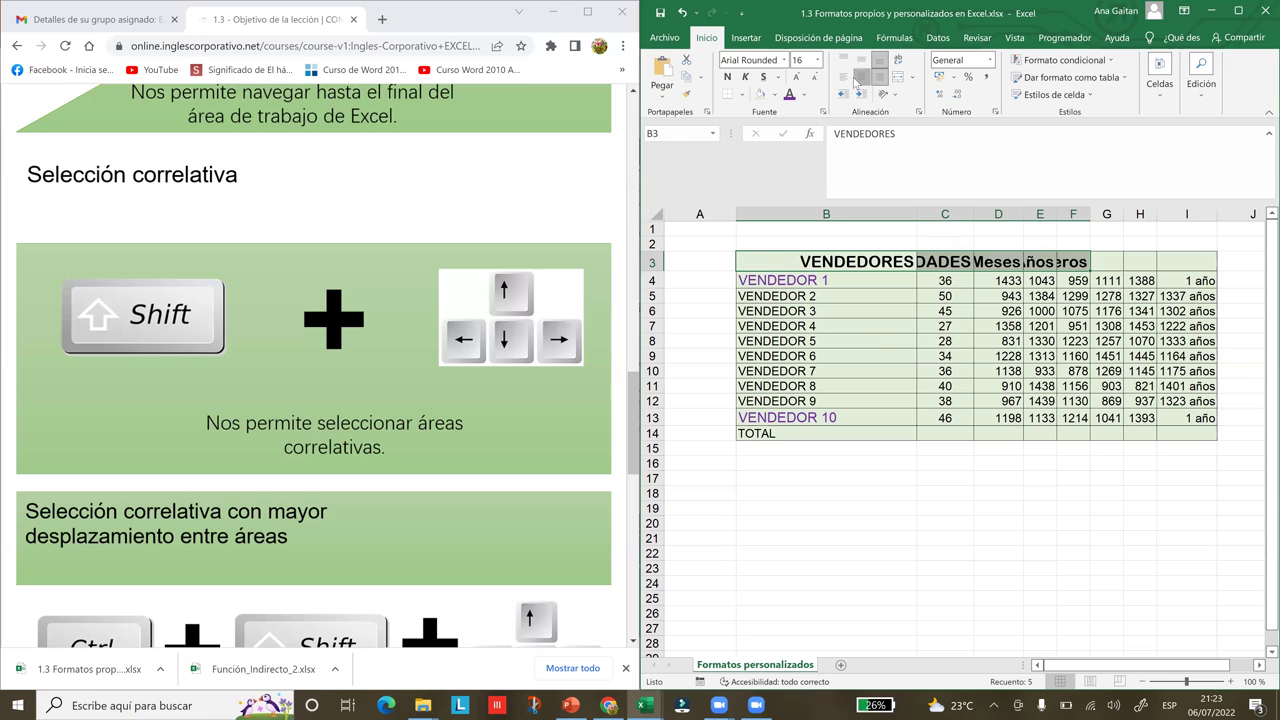
left_click(861, 78)
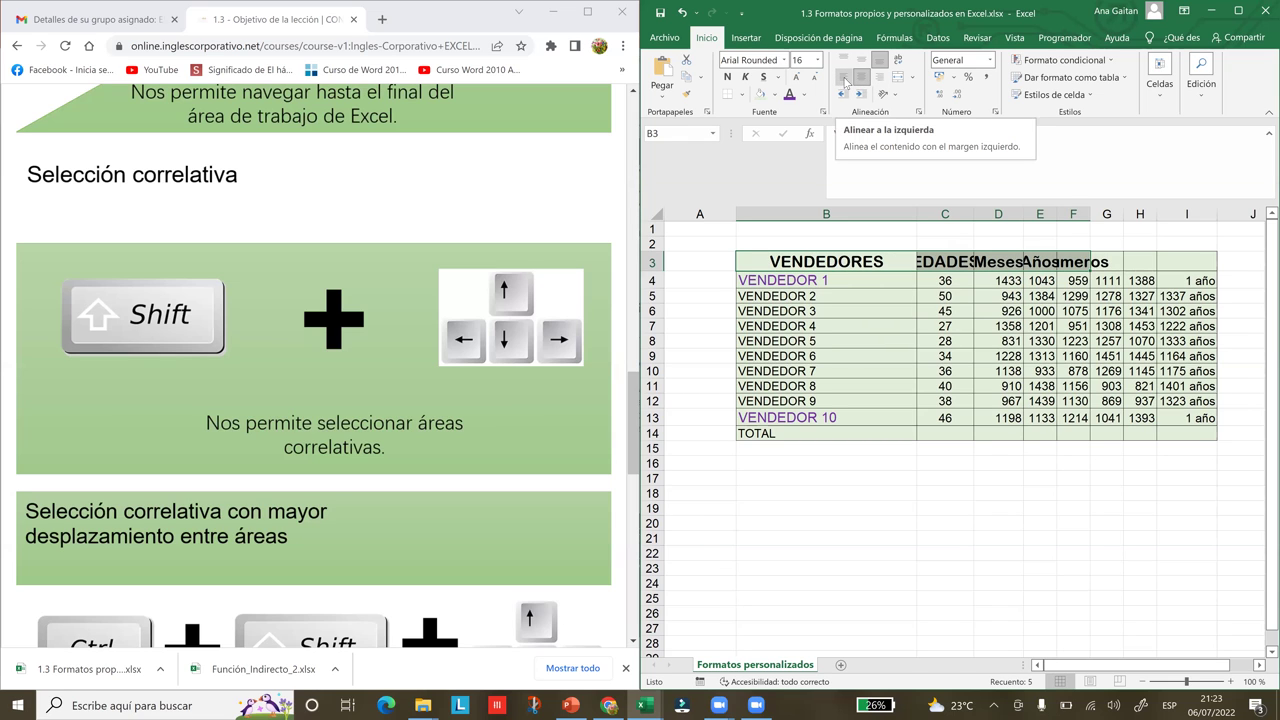
left_click(845, 82)
left_click(864, 79)
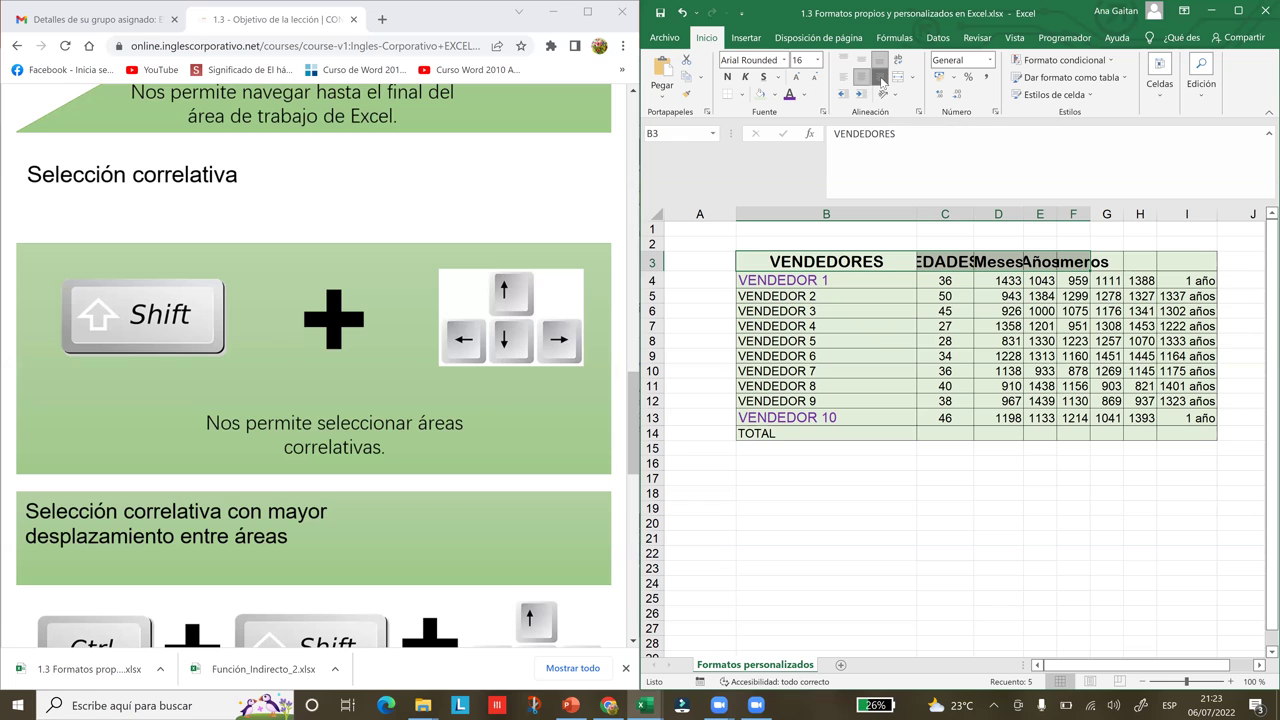
left_click(882, 80)
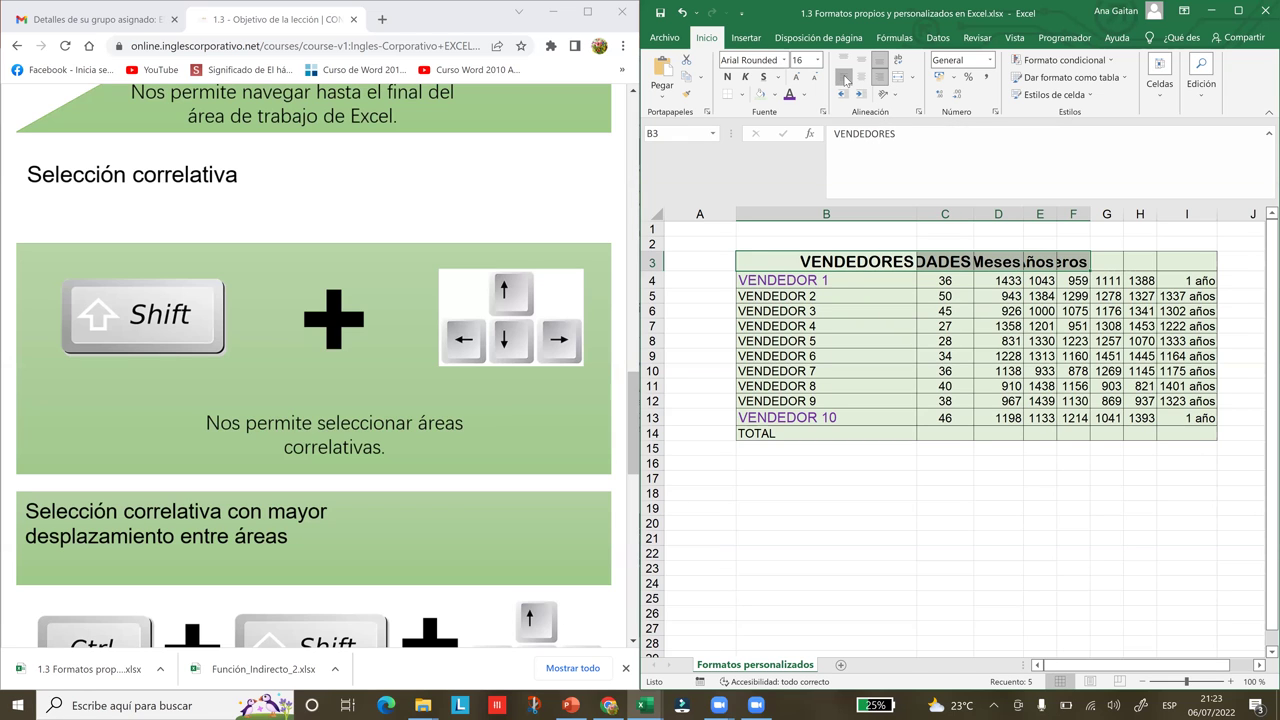
left_click(845, 80)
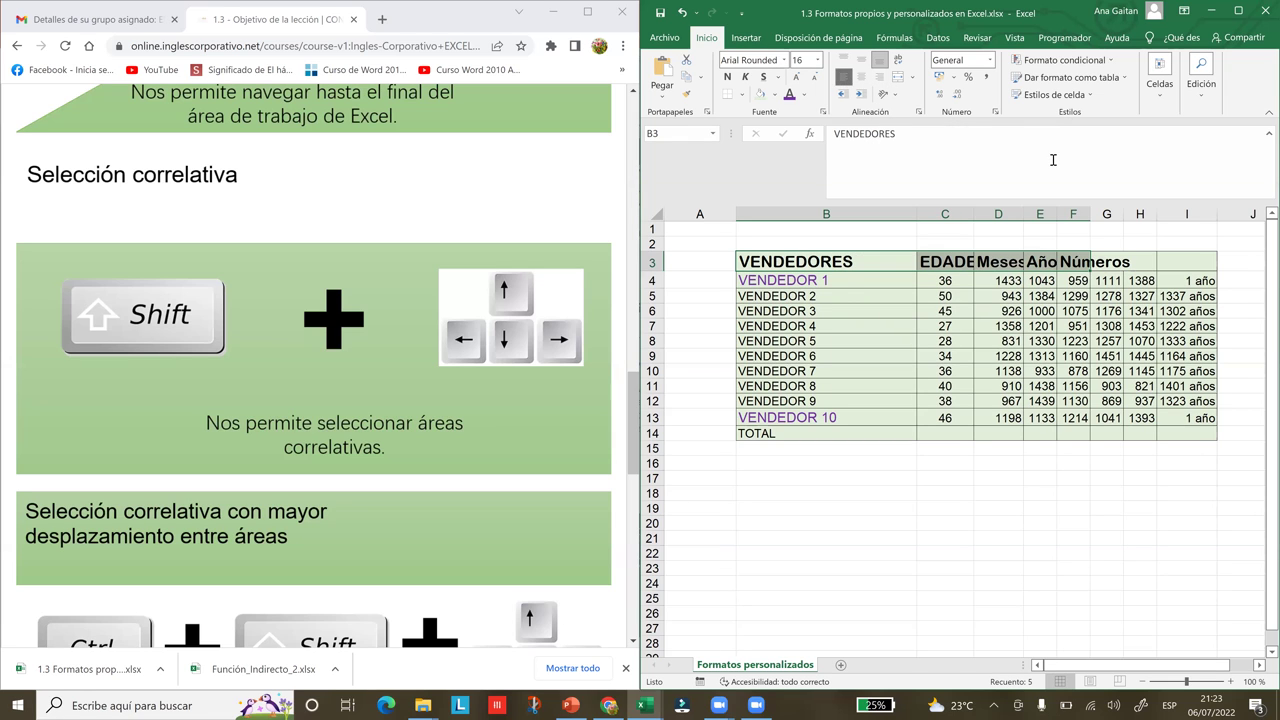
left_click(913, 229)
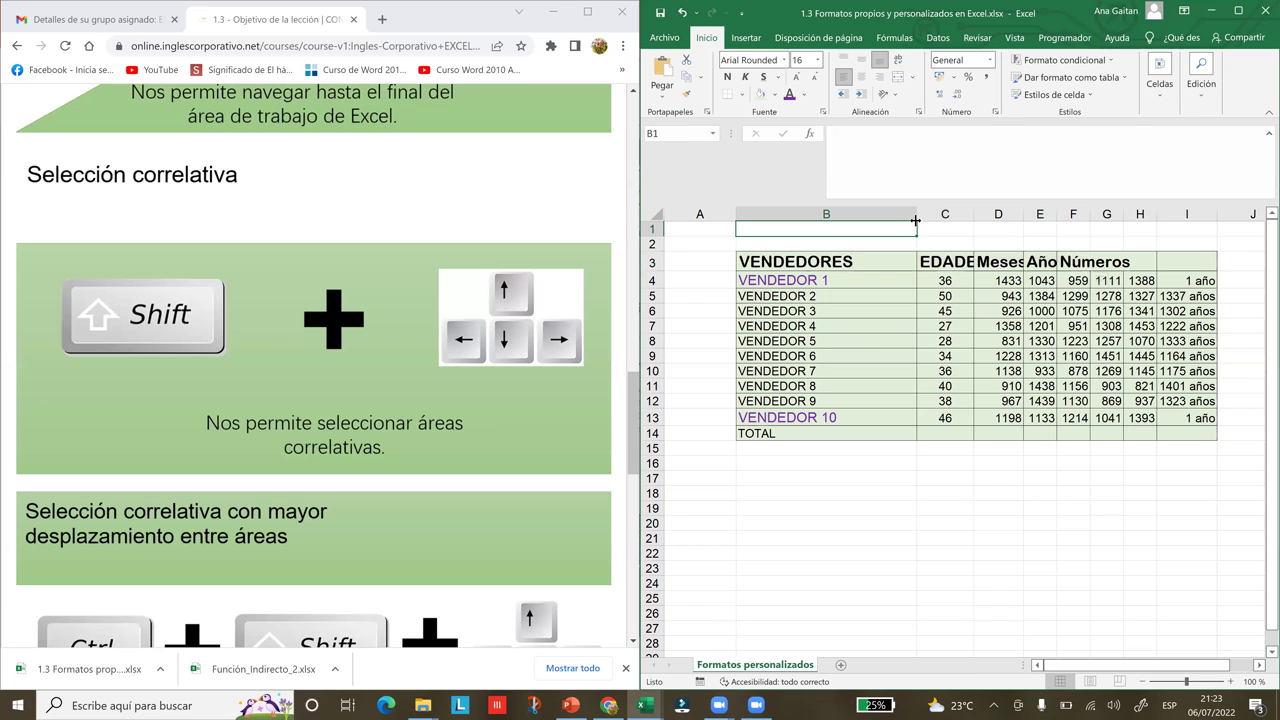
Resize column B to fit VENDEDORES, then return to the course page in the browser
left_click_drag(916, 216, 1131, 214)
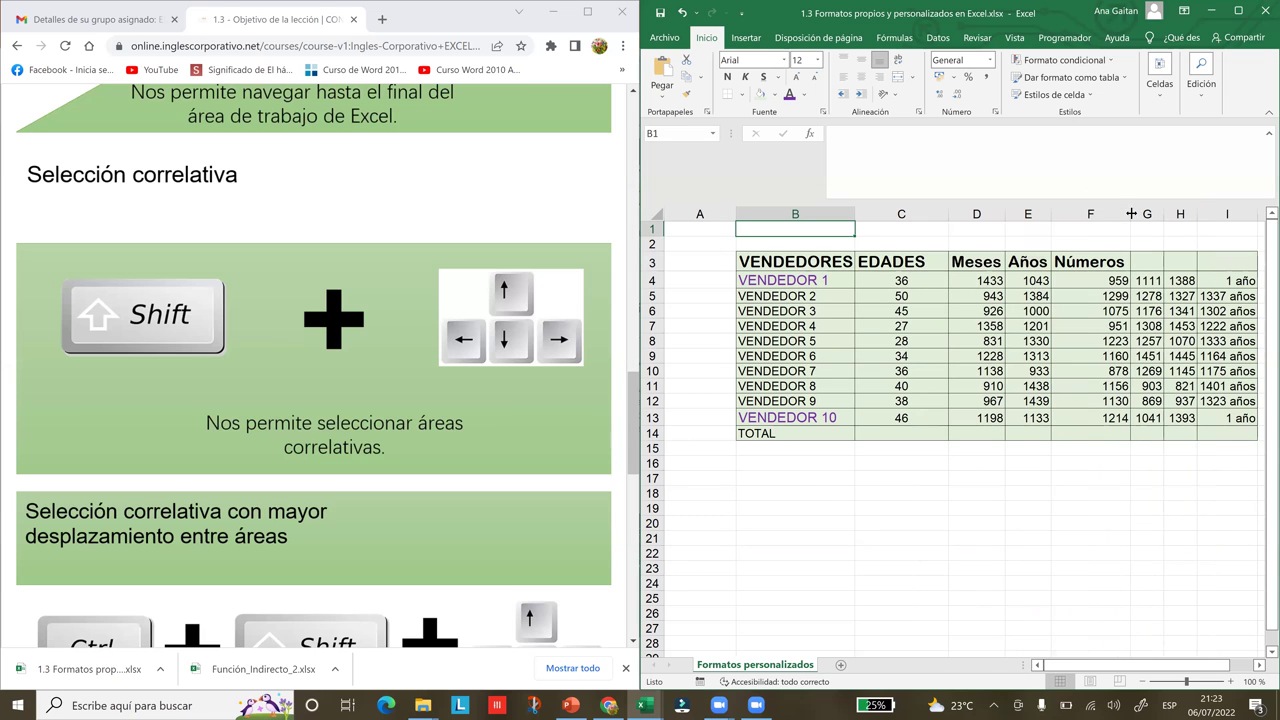
left_click(1115, 436)
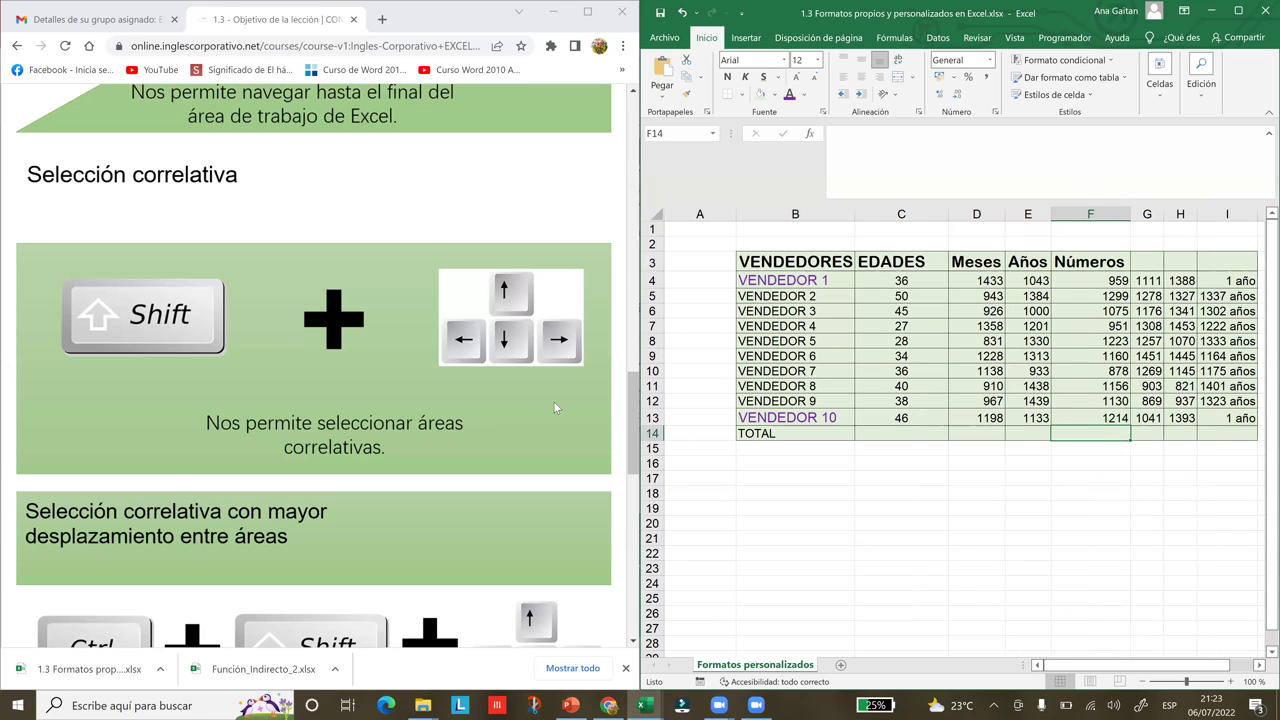
left_click(612, 413)
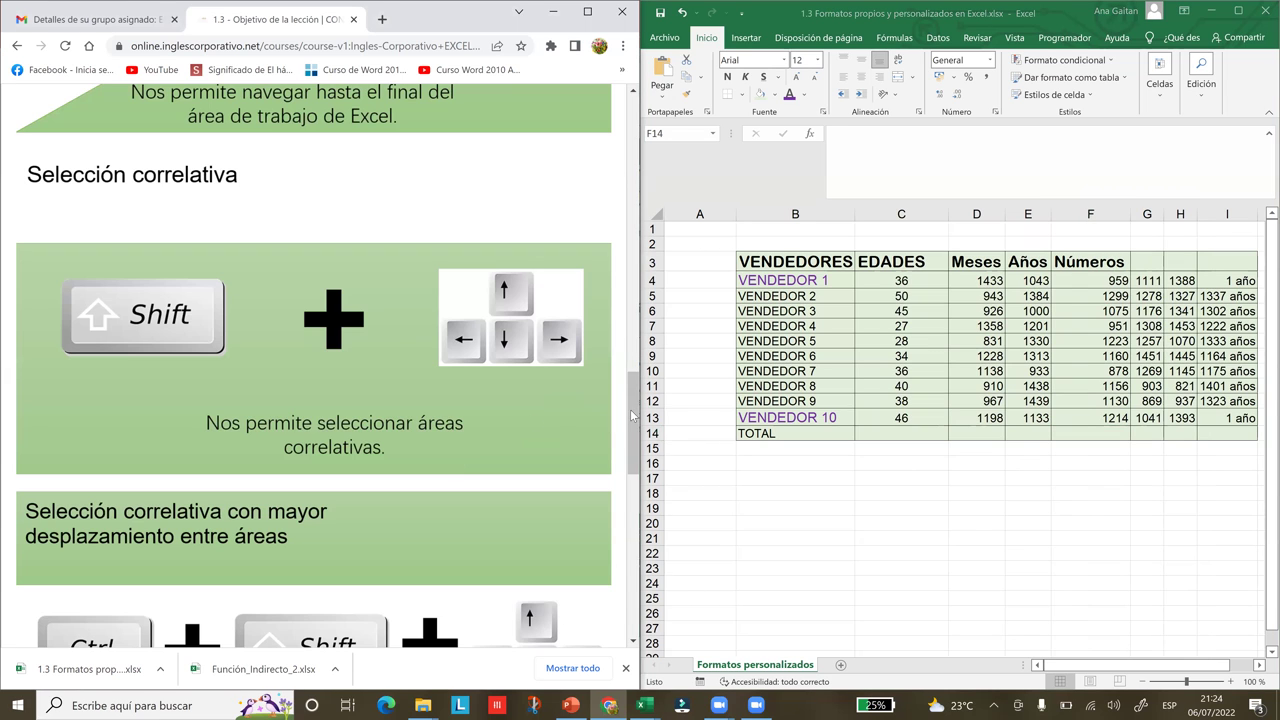
left_click_drag(637, 419, 653, 465)
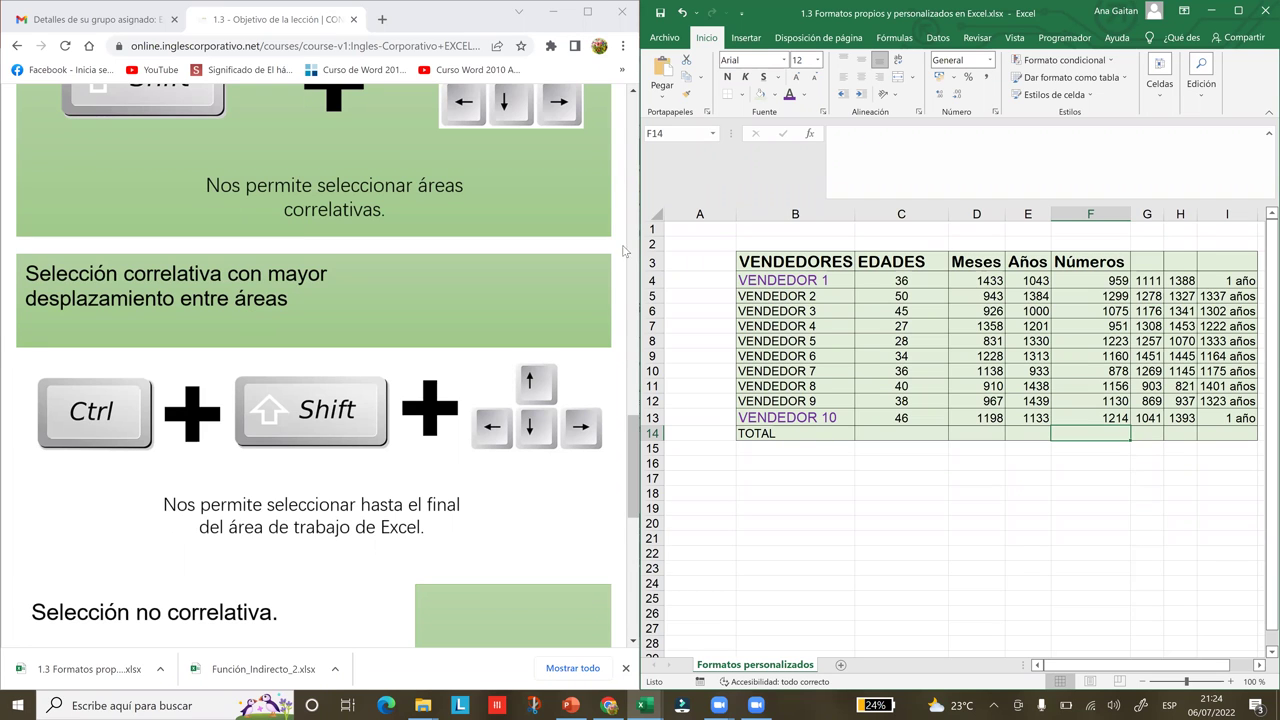
Select the VENDEDORES header cell B3 in the seller table
left_click(759, 260)
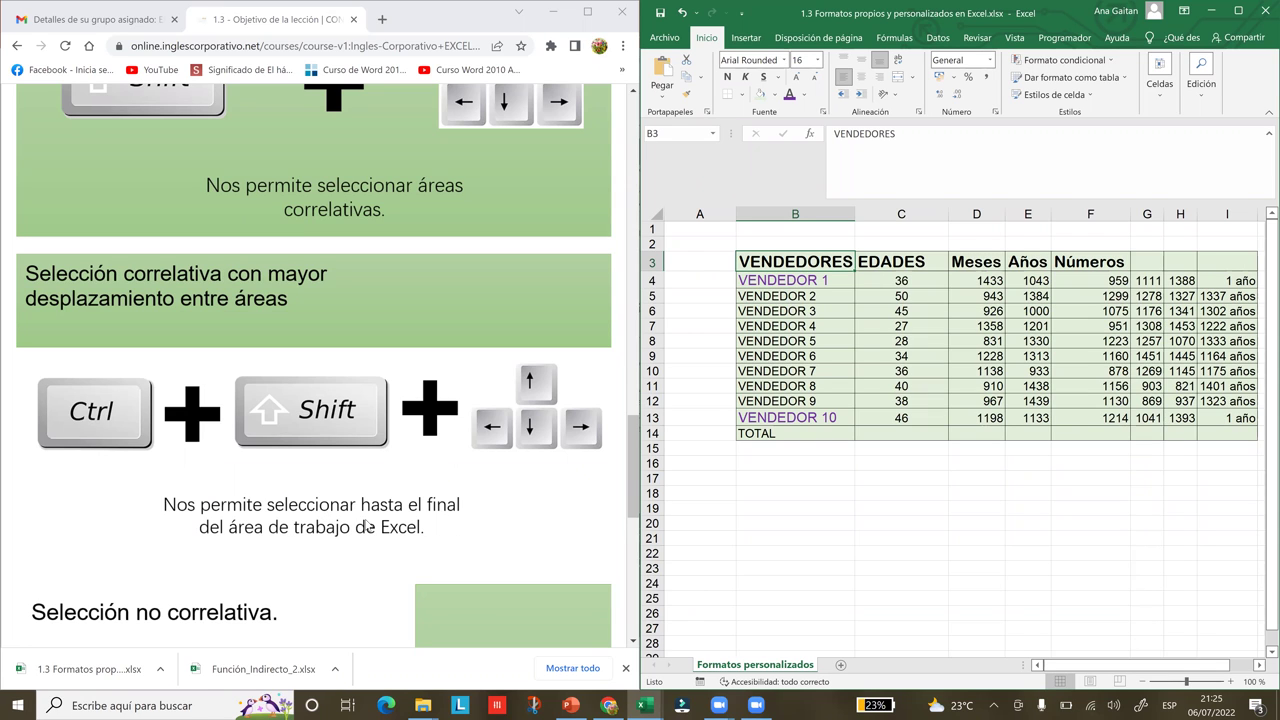
Select B3:F3 from VENDEDORES to Números using Shift+Right and Ctrl+Shift+Right
key("Down")
left_click(783, 262)
left_click(1259, 665)
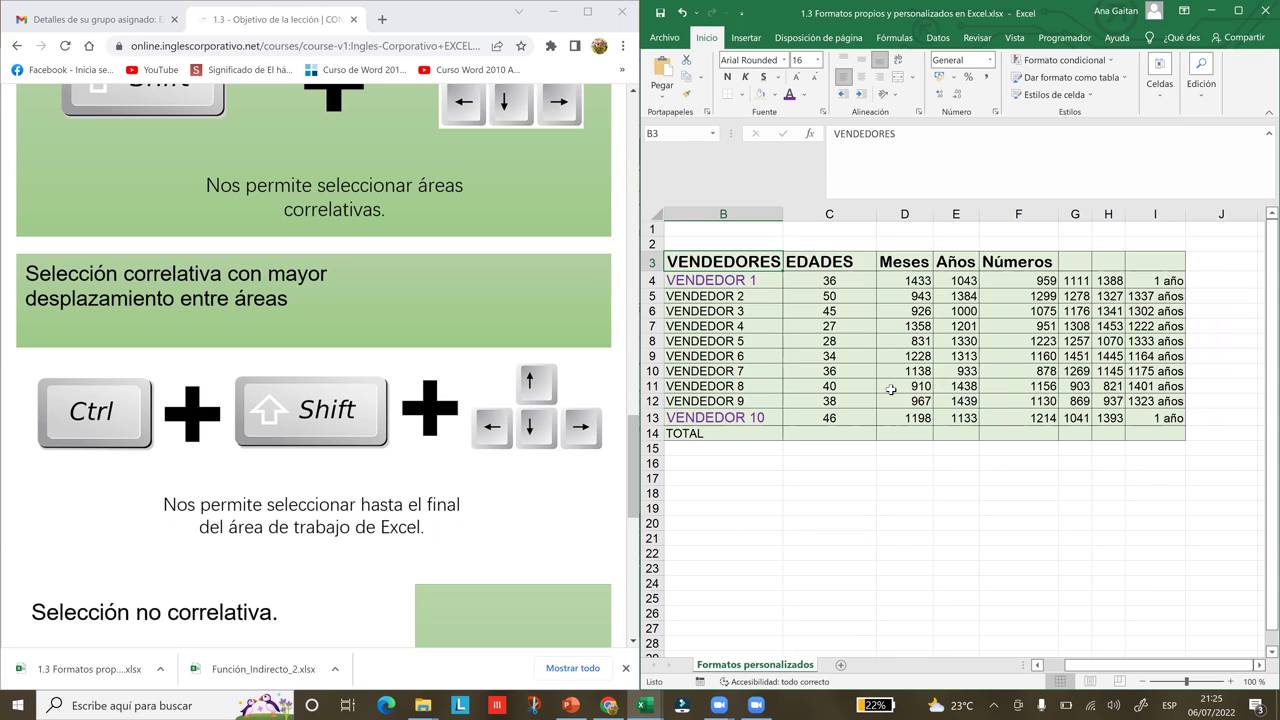
key("ctrl+shift+Right")
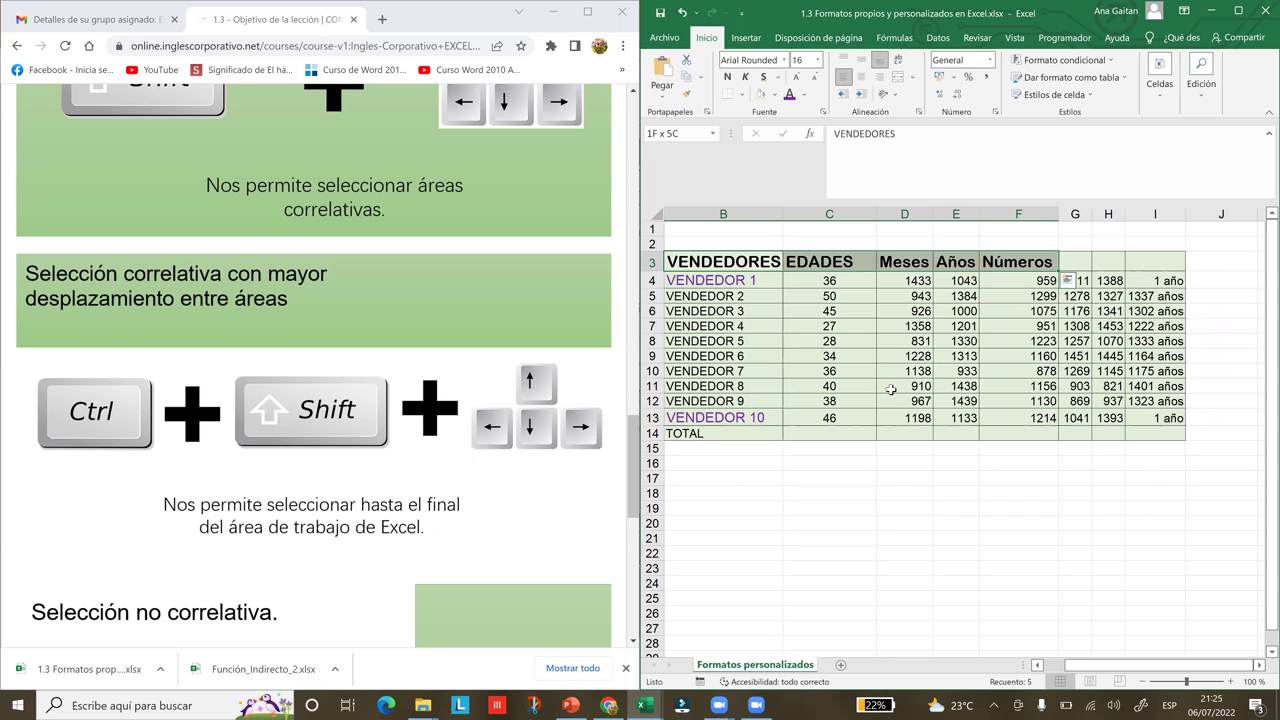
left_click(794, 280)
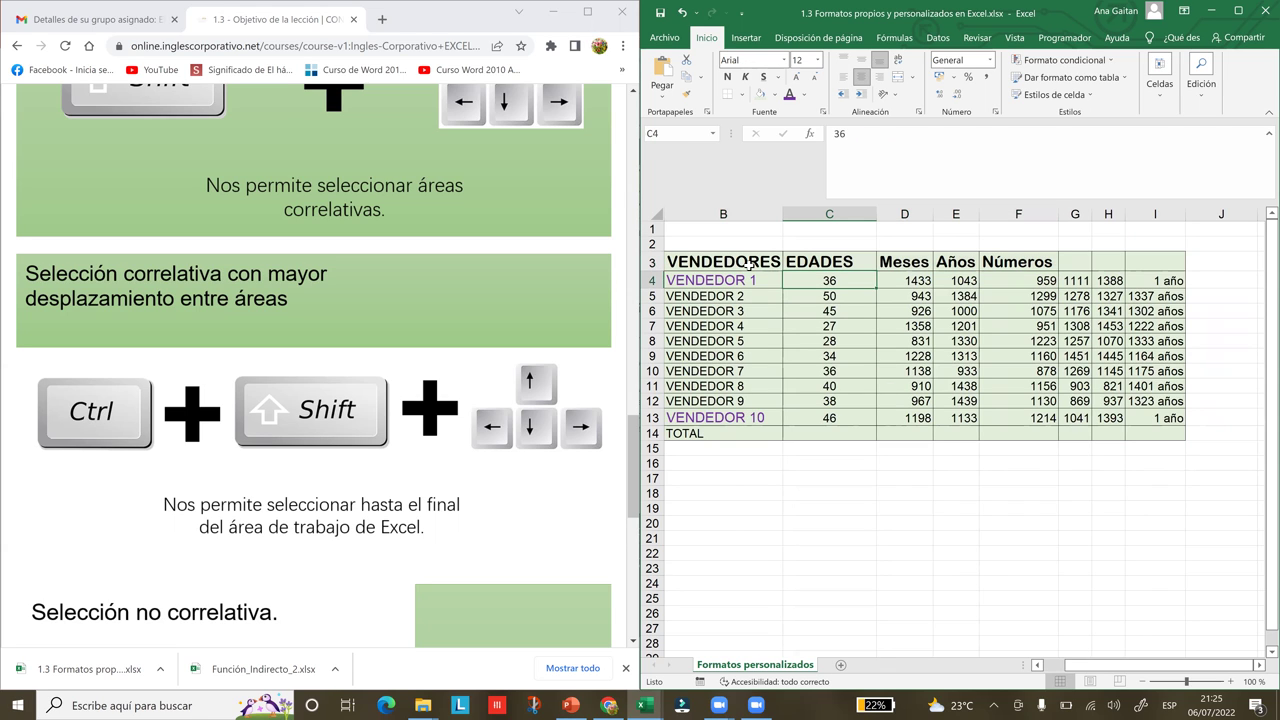
left_click(744, 262)
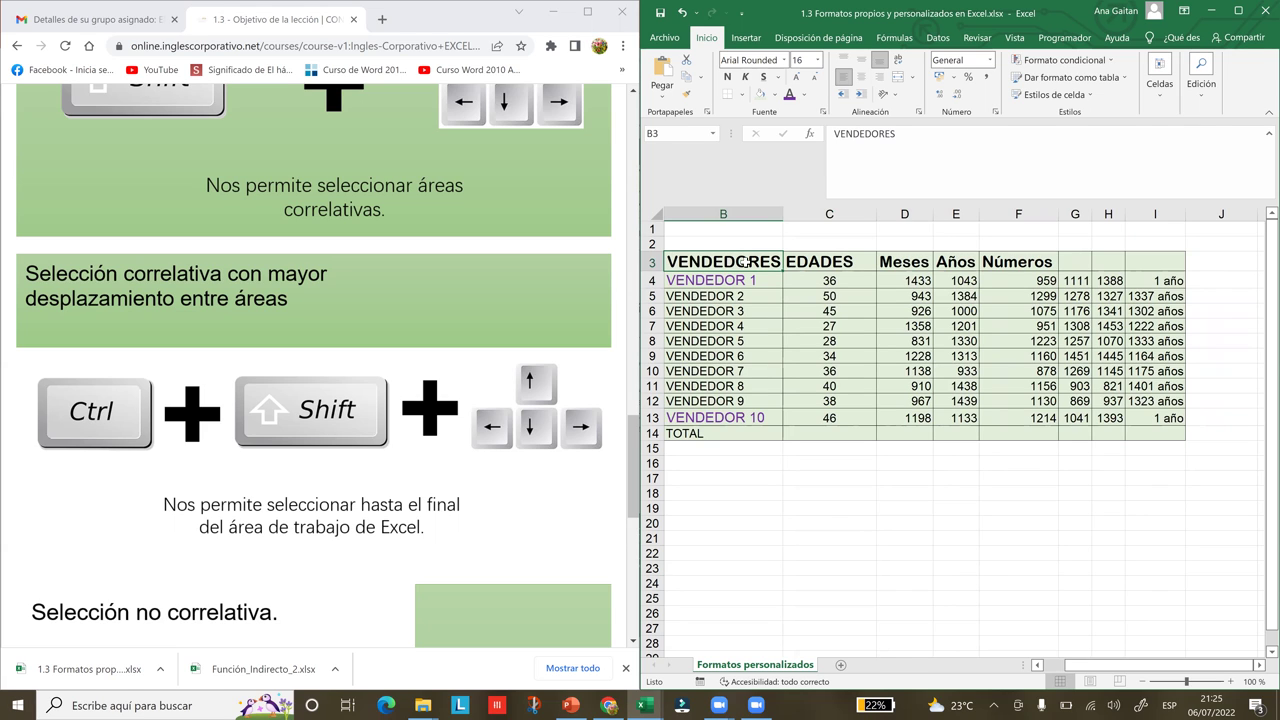
key("shift+Right")
key("shift+Right")
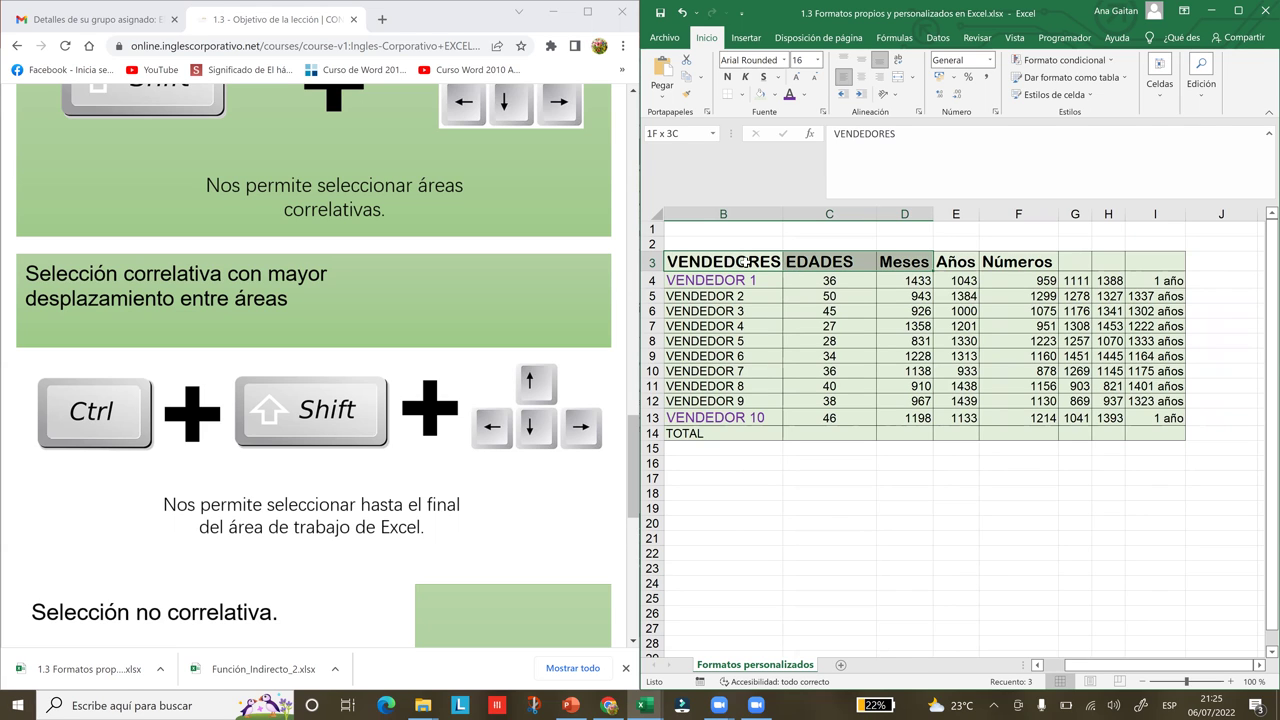
key("shift+Right")
key("shift+Right")
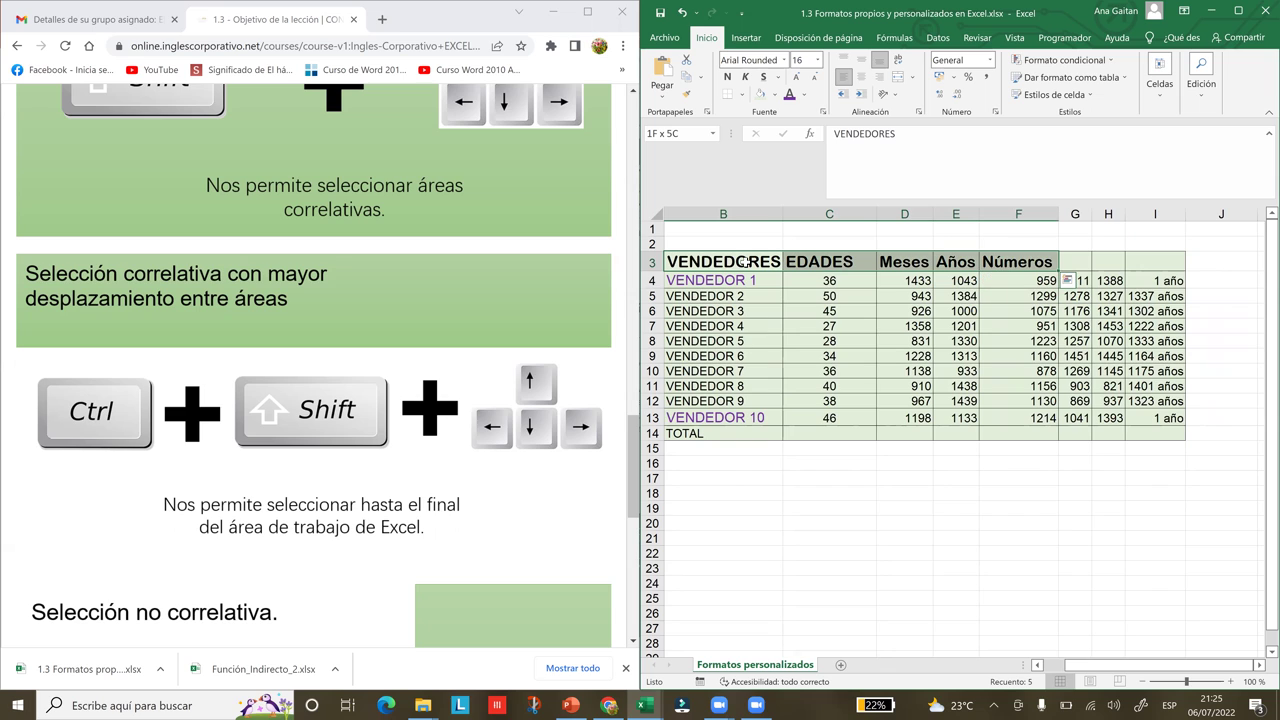
left_click(712, 302)
left_click(704, 262)
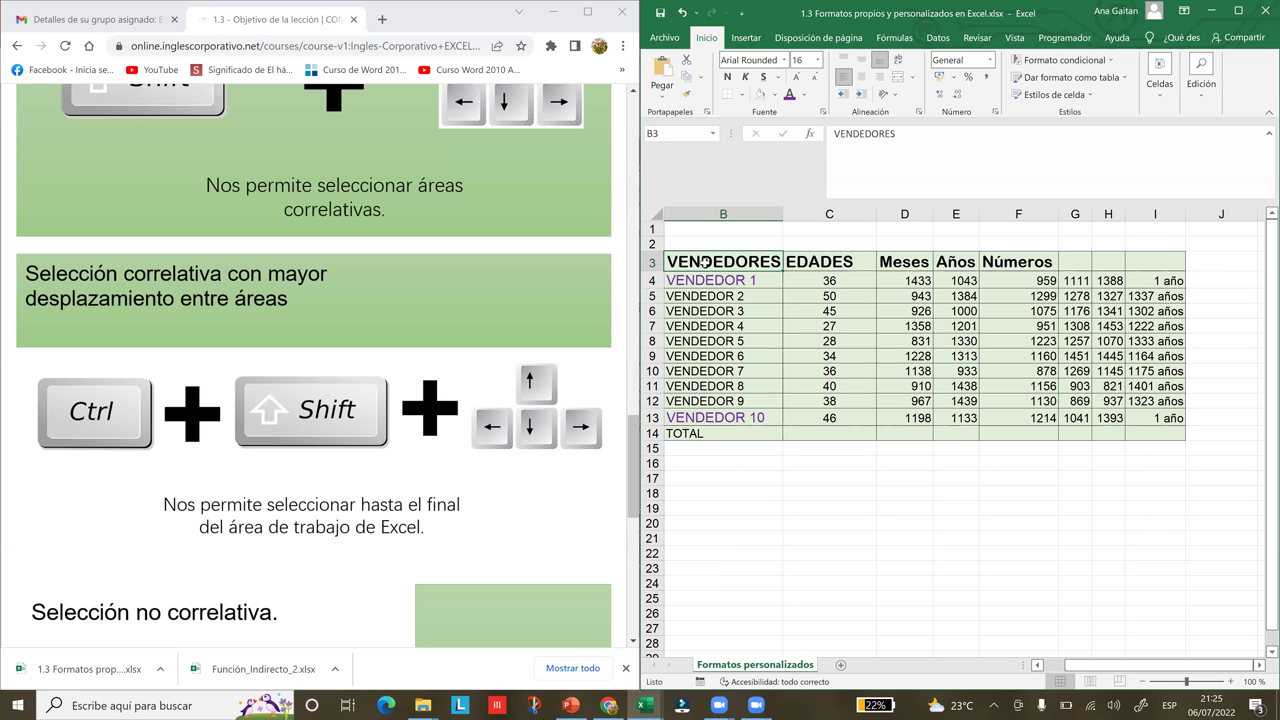
key("ctrl+shift+Right")
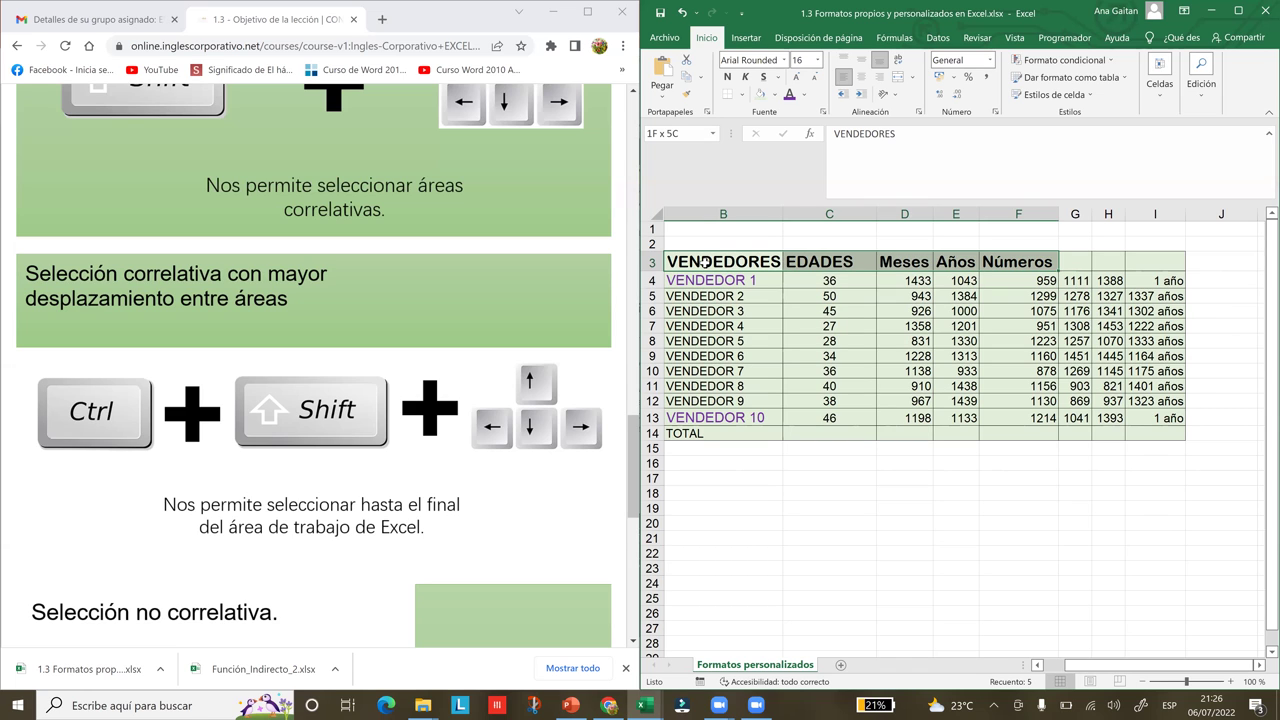
Open Quick Analysis with Ctrl+Q, view its chart suggestions, and dismiss it
key("ctrl+q")
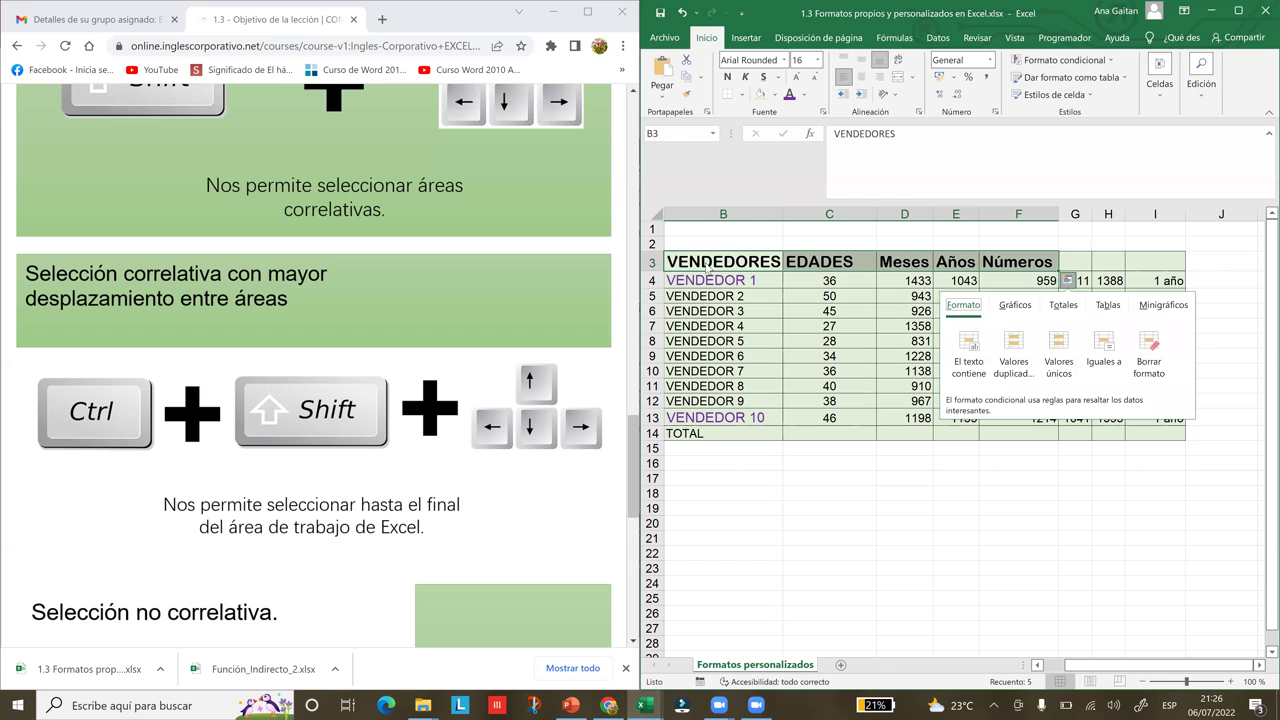
key("Right")
key("Escape")
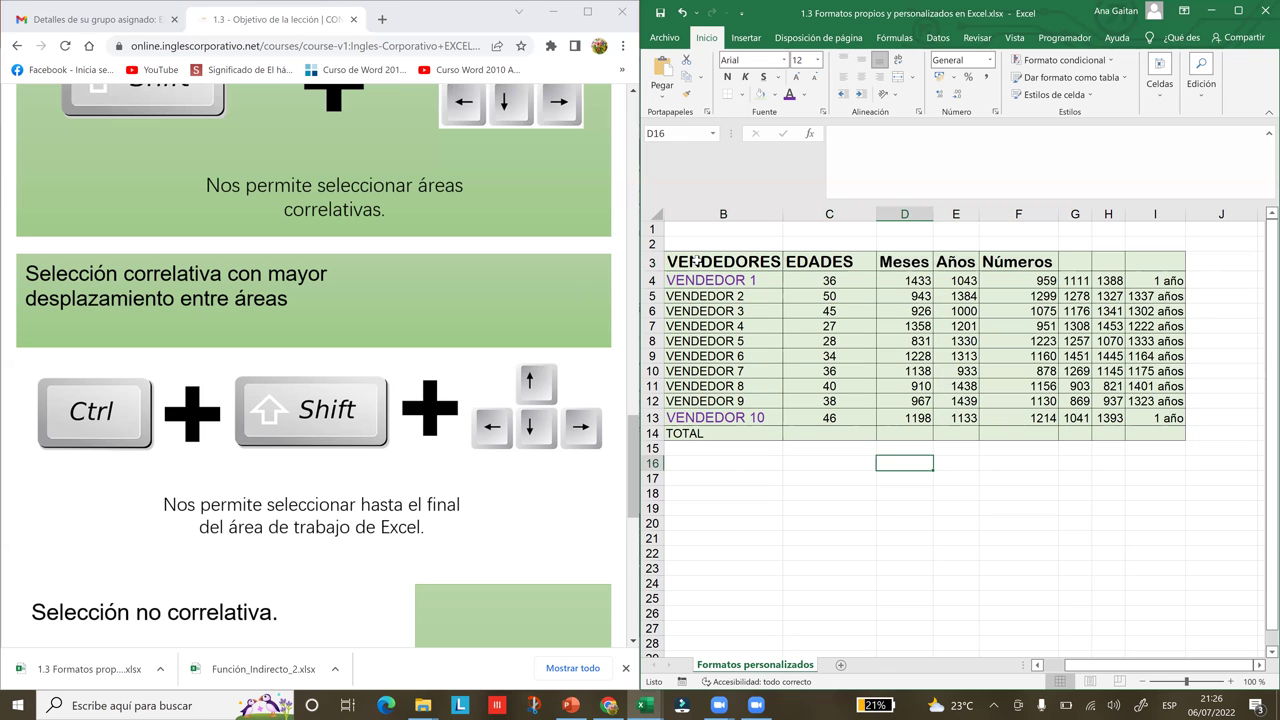
Select the sellers column B3:B14 from VENDEDORES down to TOTAL with Ctrl+Shift+Down
left_click(697, 258)
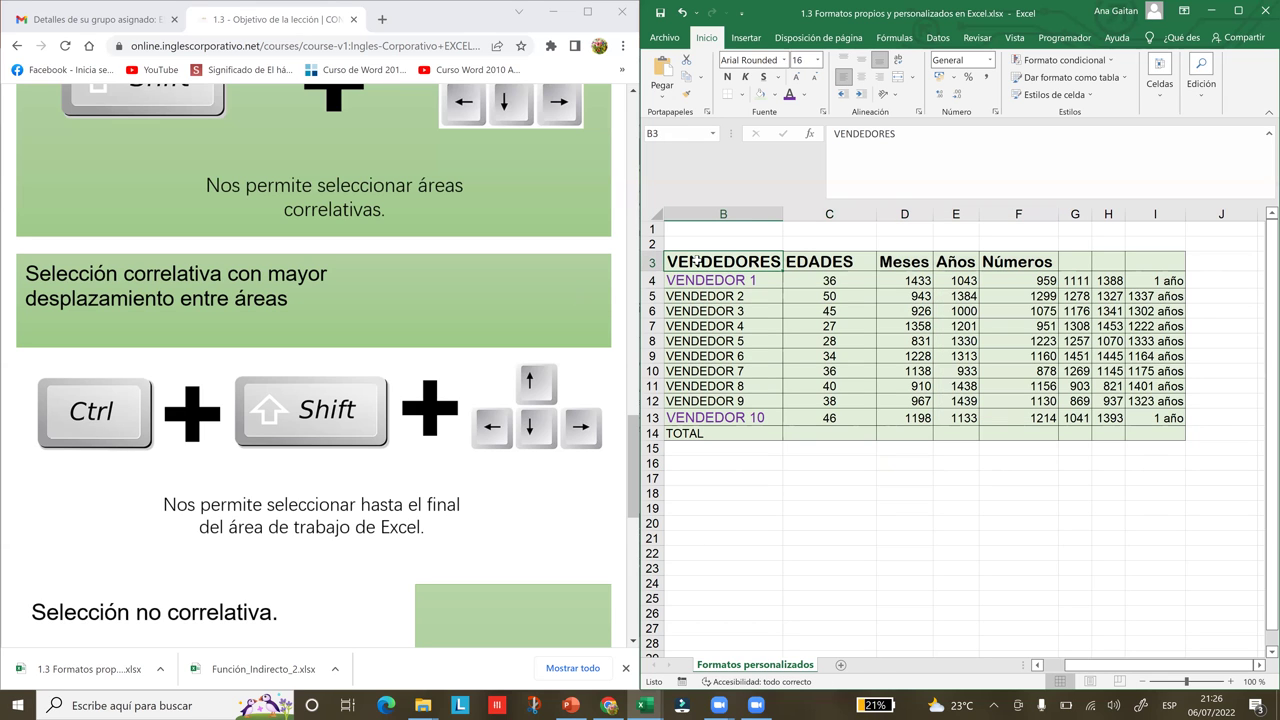
key("ctrl+shift+Right")
key("ctrl+shift+Right")
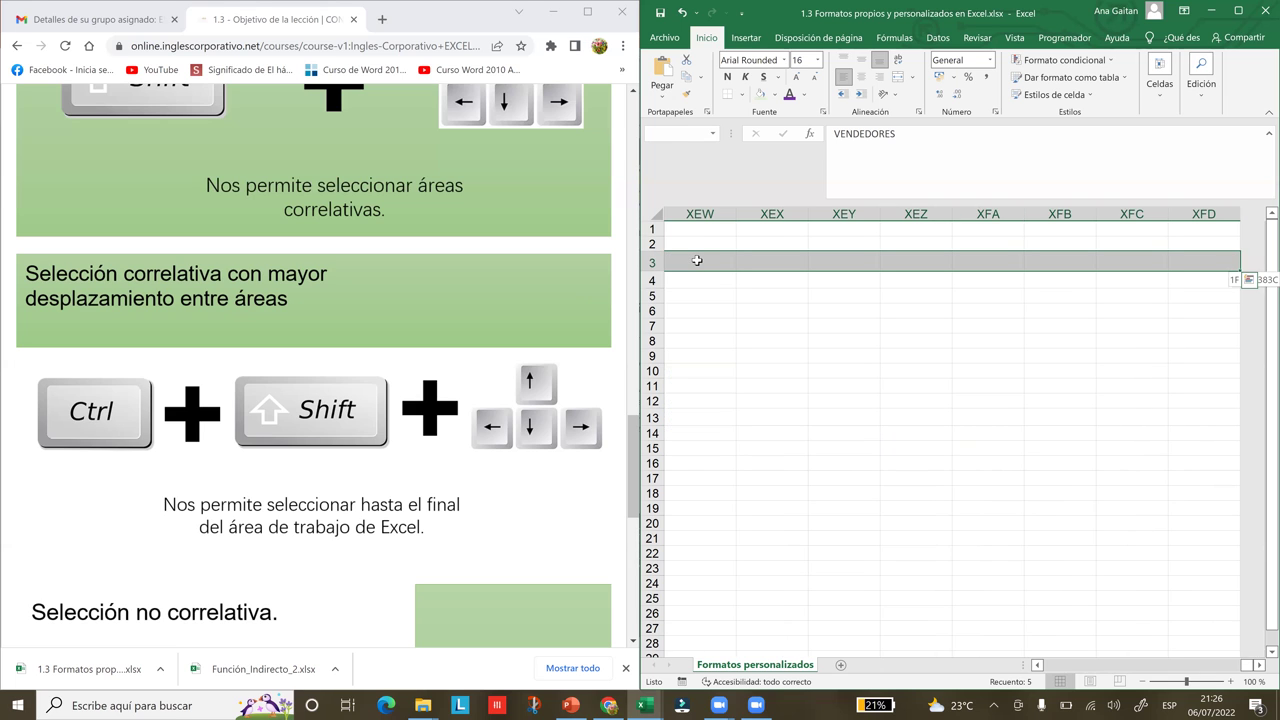
key("ctrl+shift+Left")
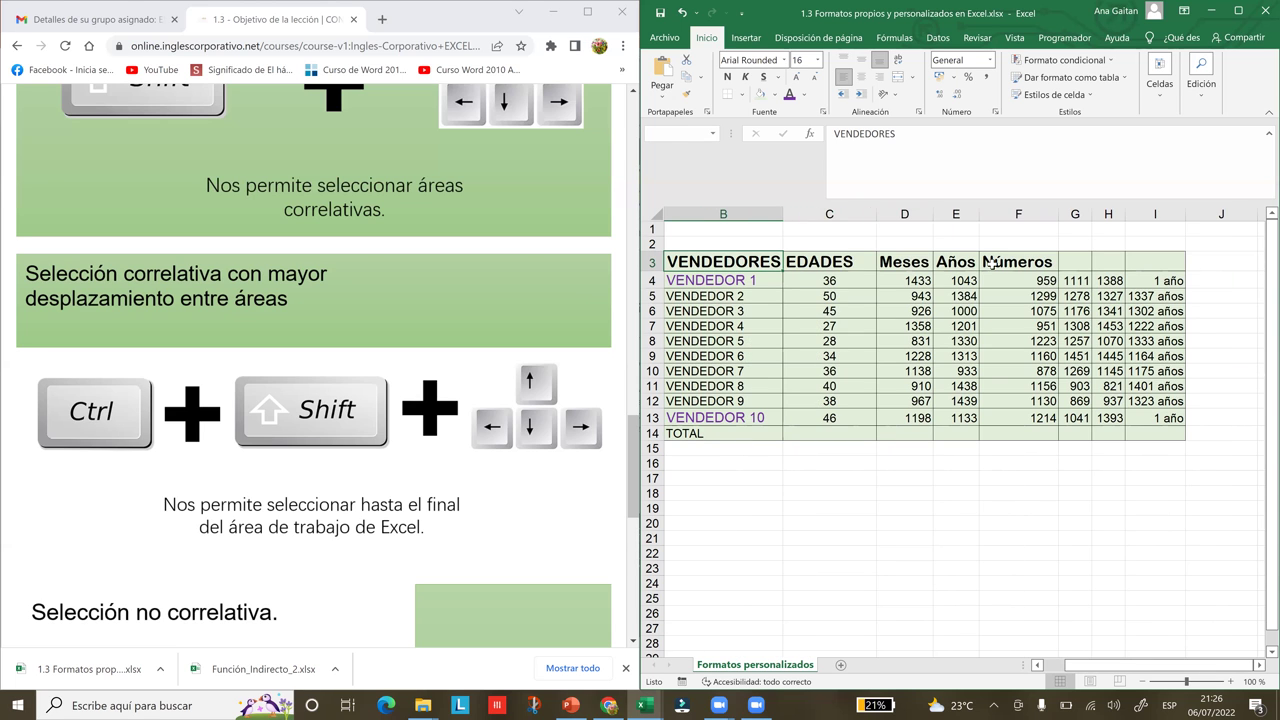
left_click(1030, 262)
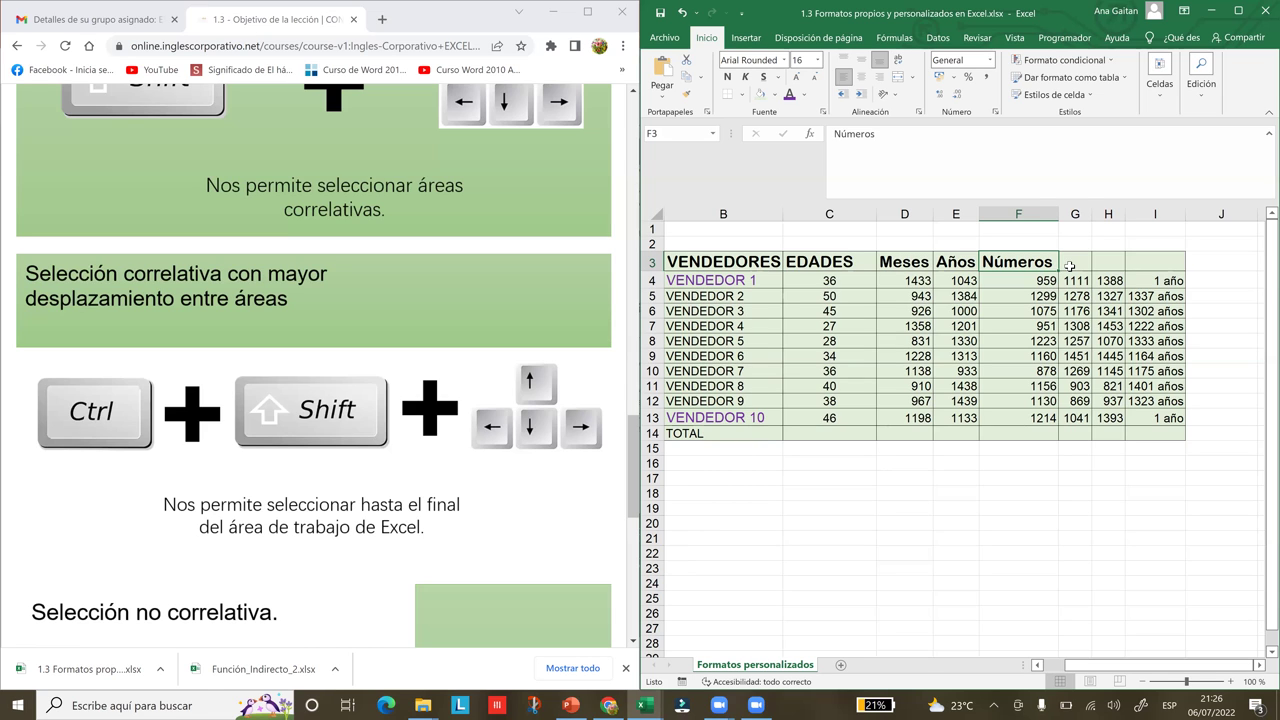
left_click(1070, 265)
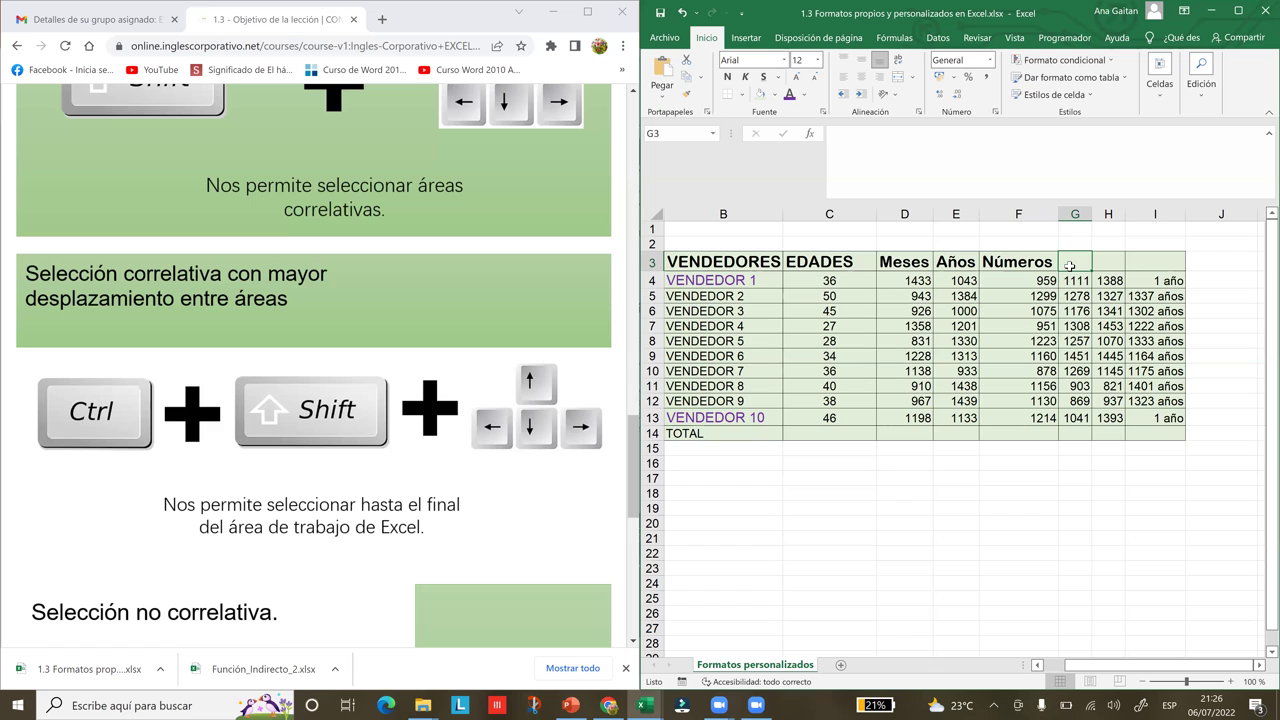
left_click(736, 262)
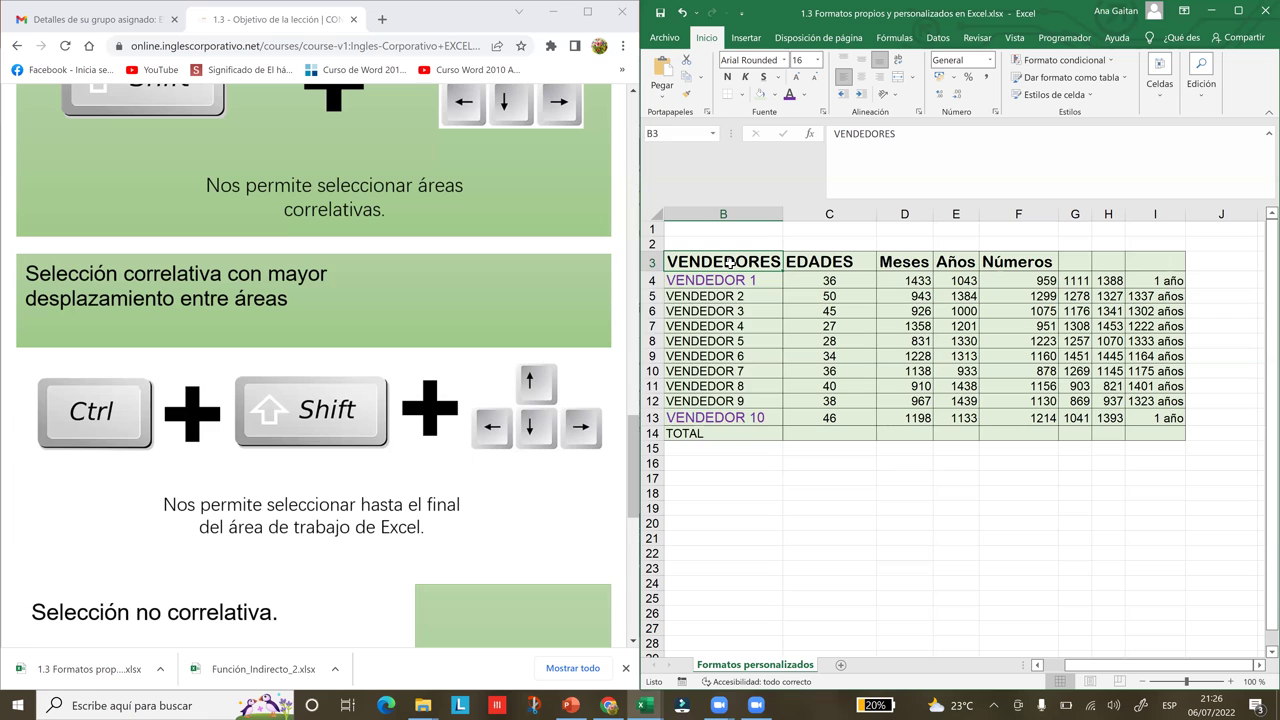
key("ctrl+shift+Down")
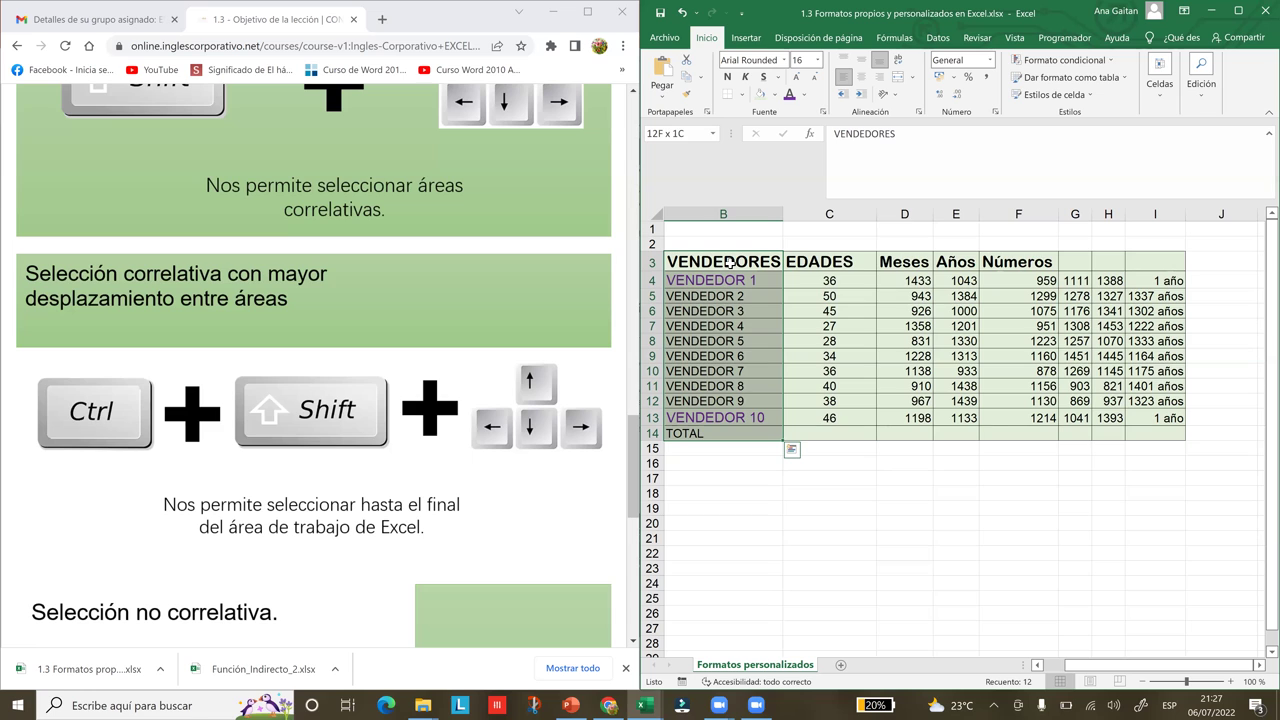
Reselect B3:B14, the VENDEDORES header down to the TOTAL row
left_click(750, 311)
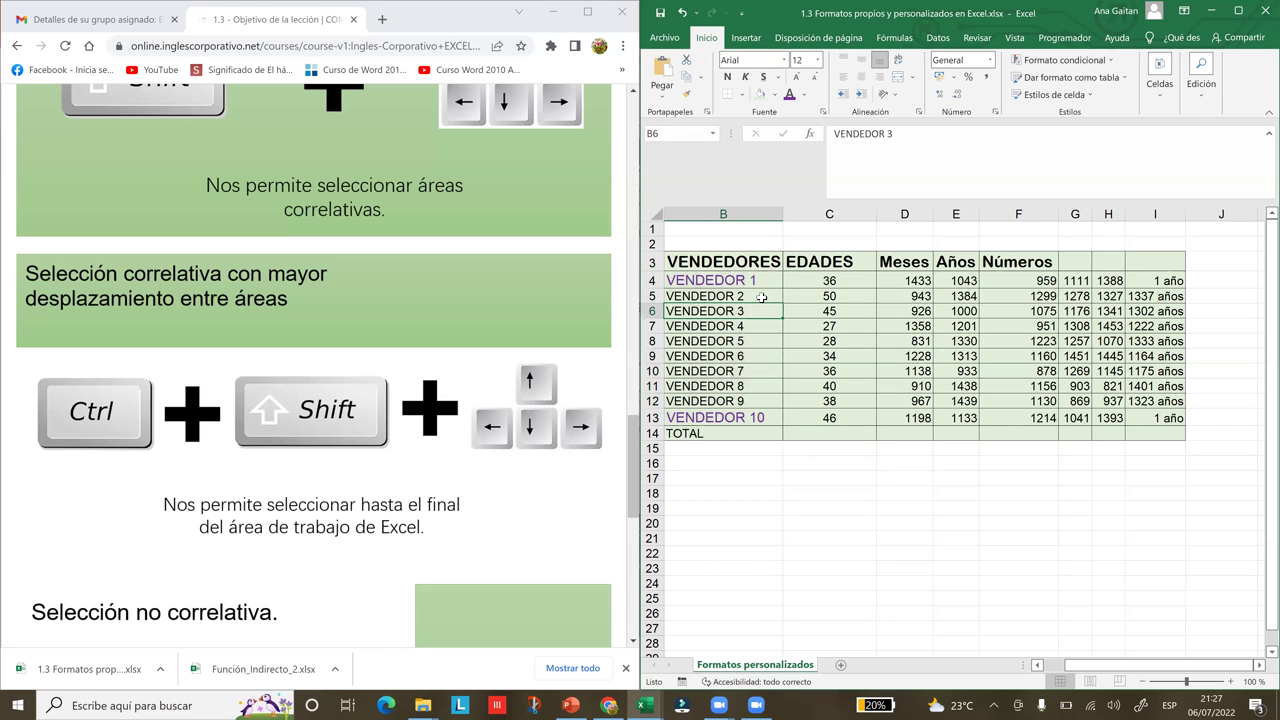
left_click(762, 298)
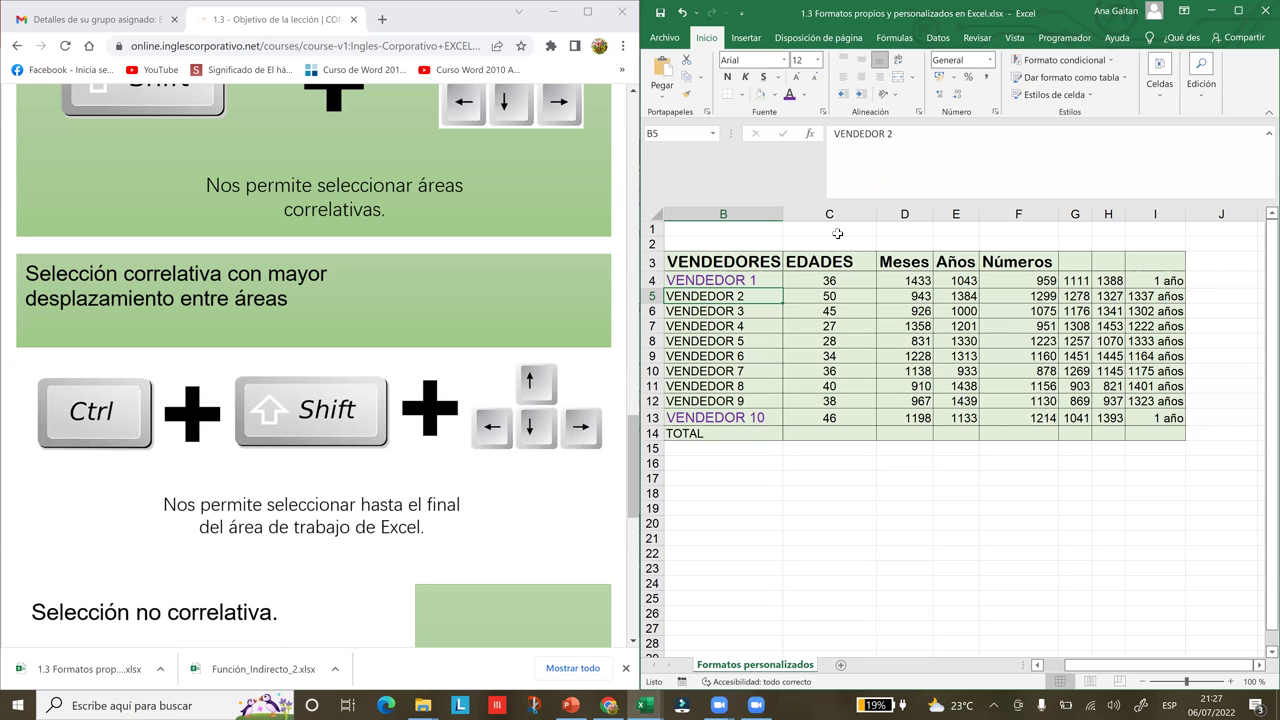
left_click(839, 357)
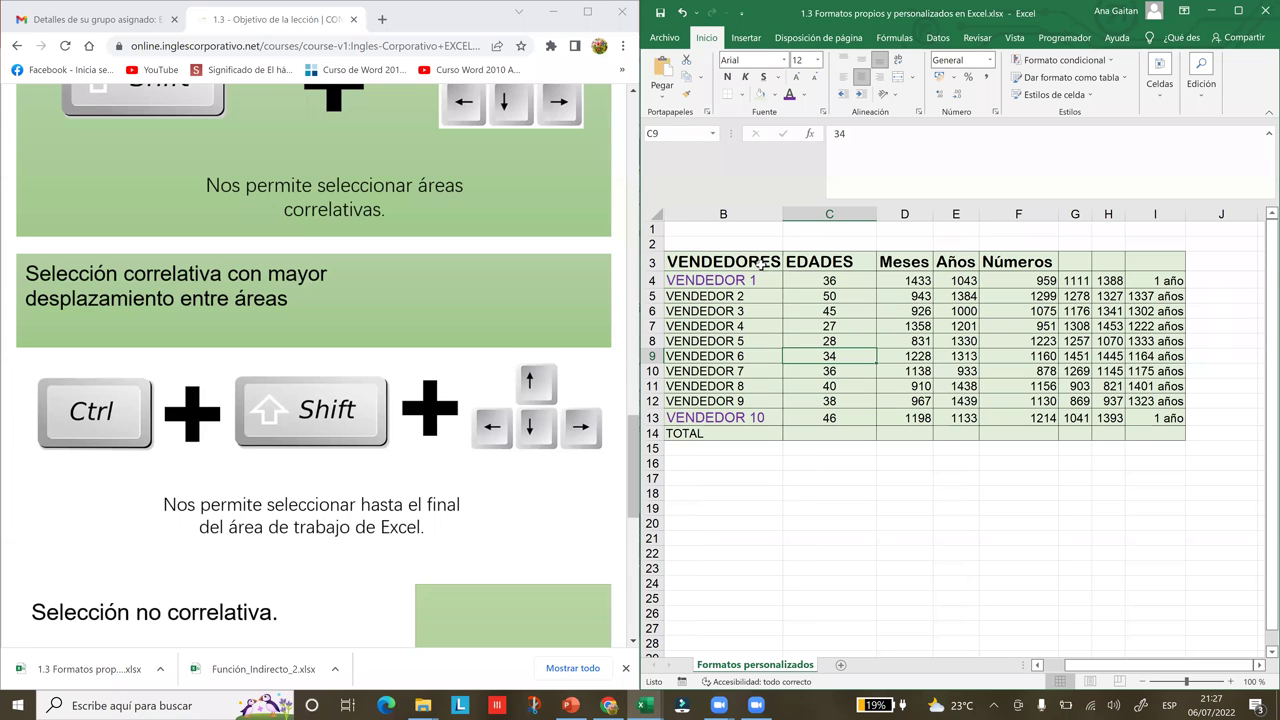
left_click(762, 262)
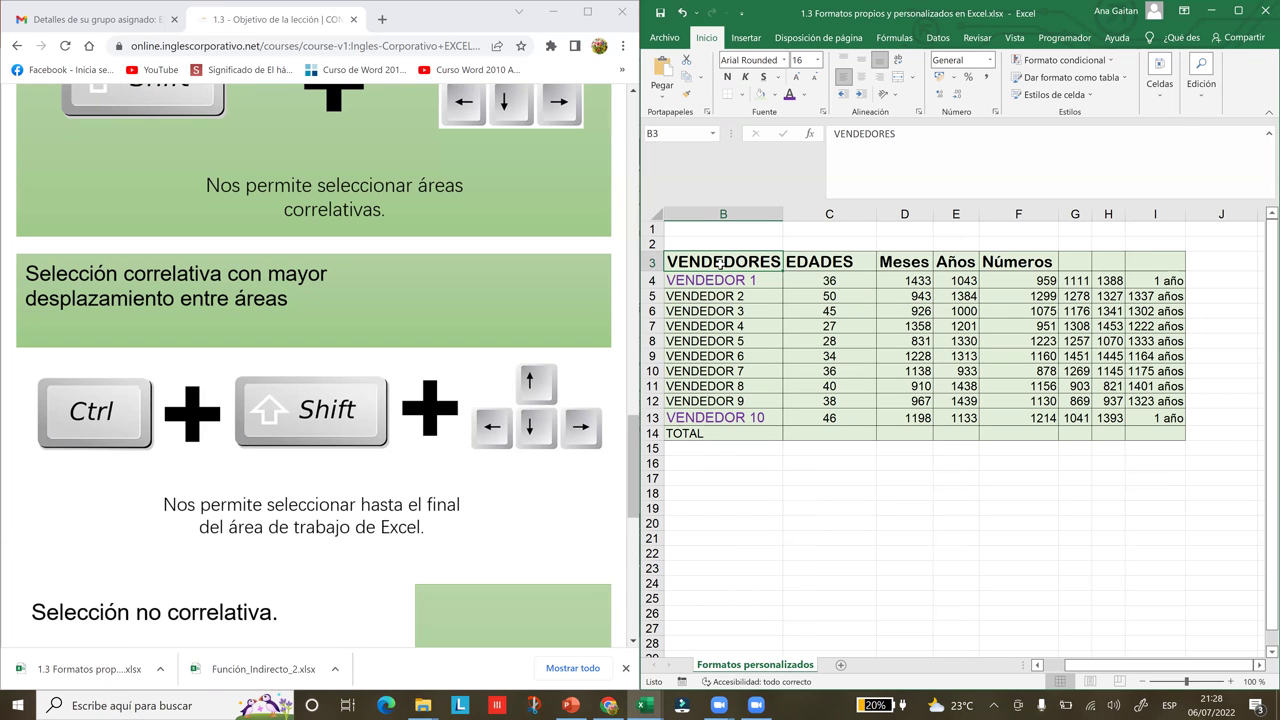
key("ctrl+shift+Down")
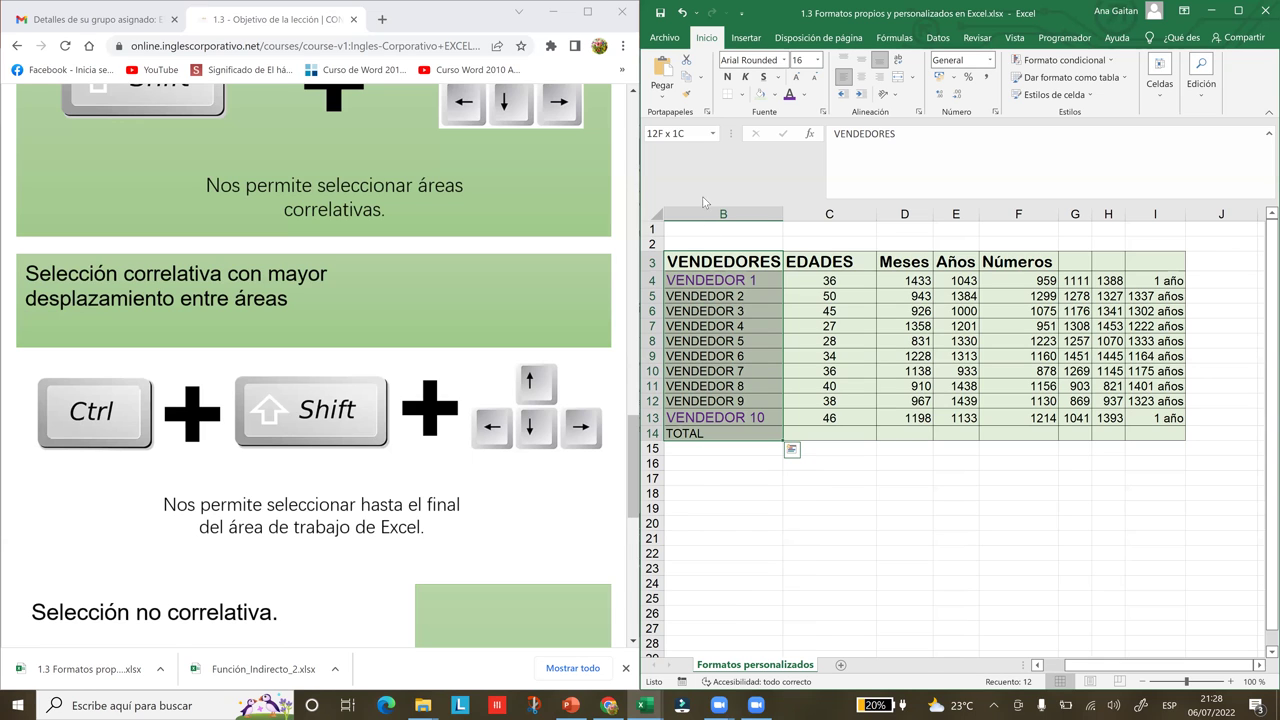
Name the selected range Vendedores in the Name Box
left_click(695, 128)
key("BackSpace")
type("Vendedores")
key("Return")
left_click(806, 389)
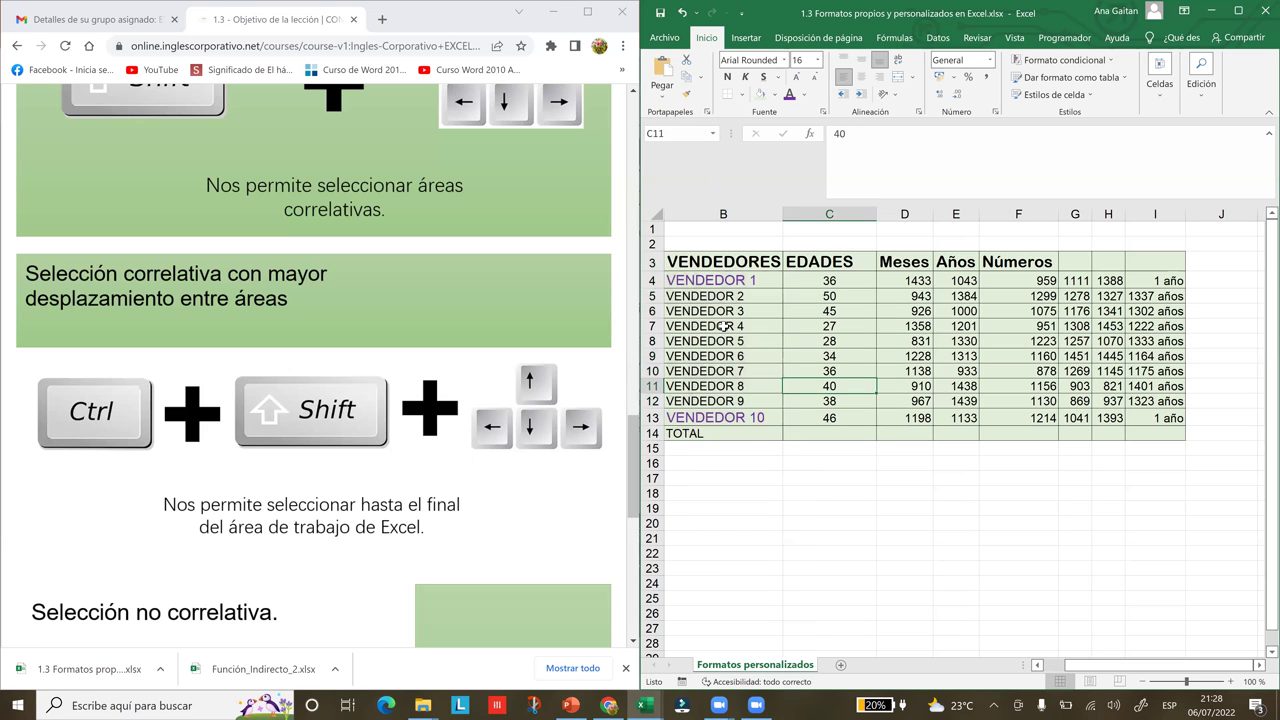
left_click(765, 398)
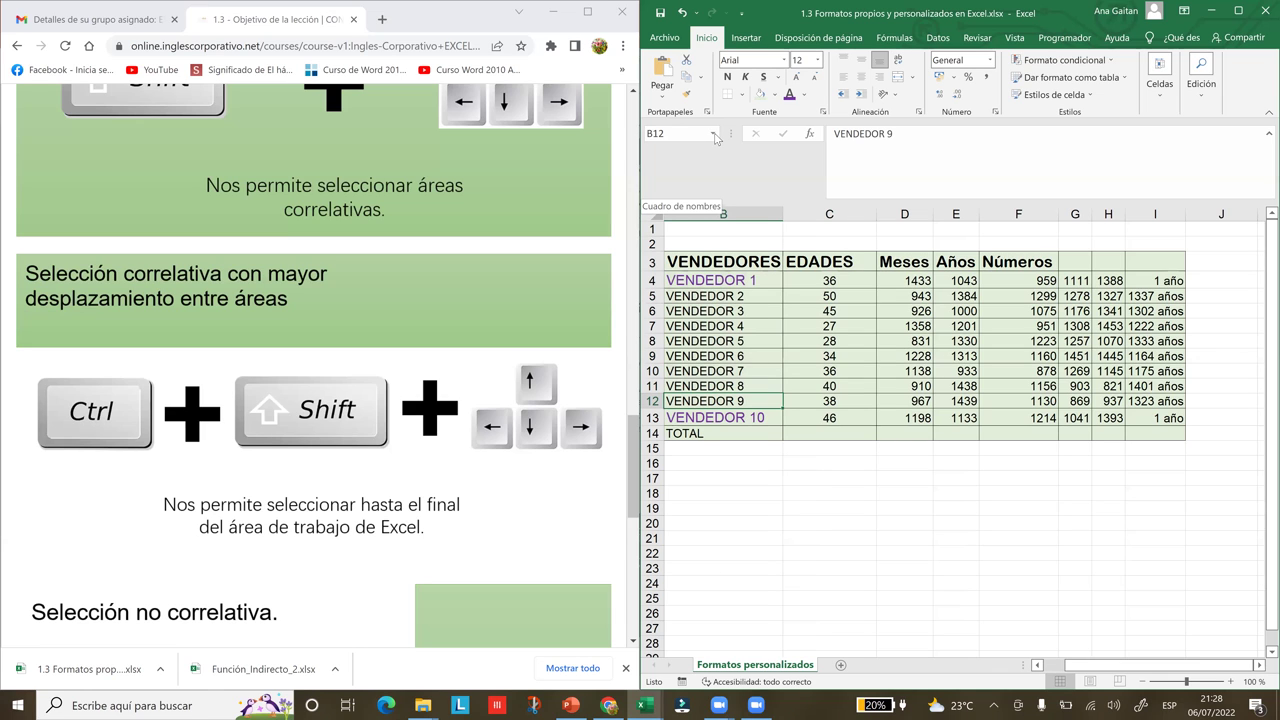
Pick Vendedores from the Name Box list to select B3:B14
left_click(716, 138)
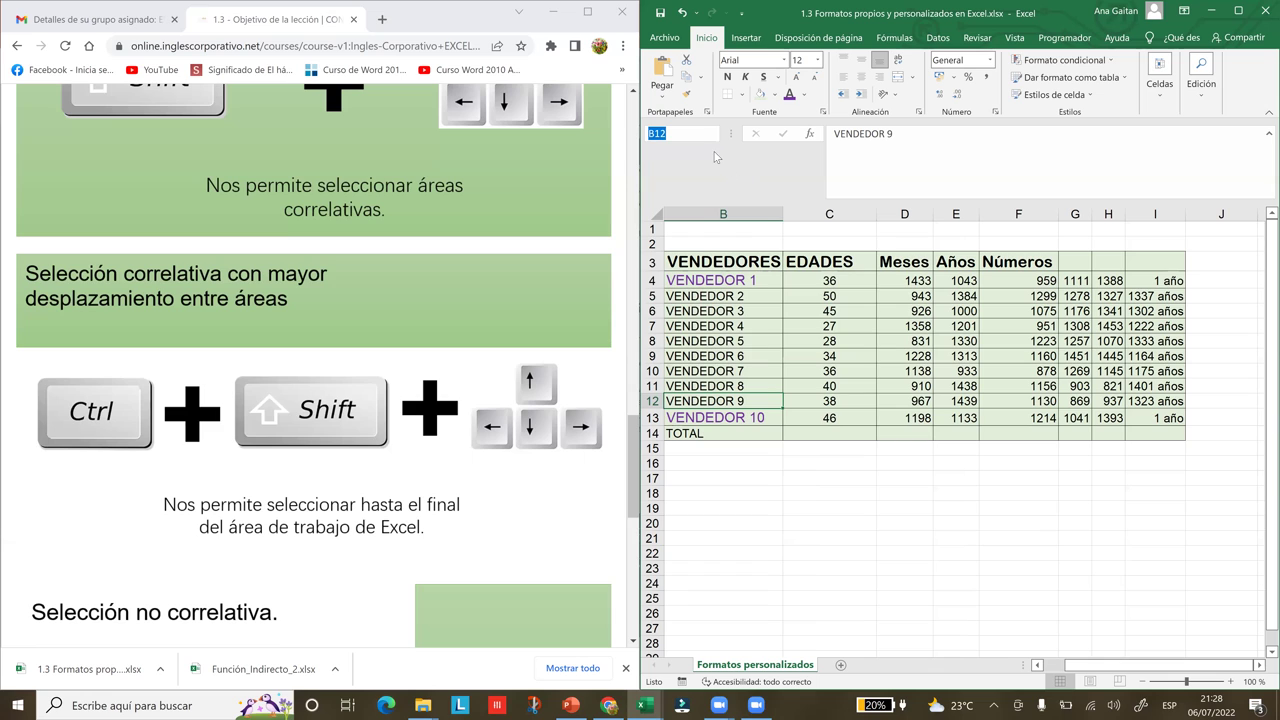
left_click(801, 369)
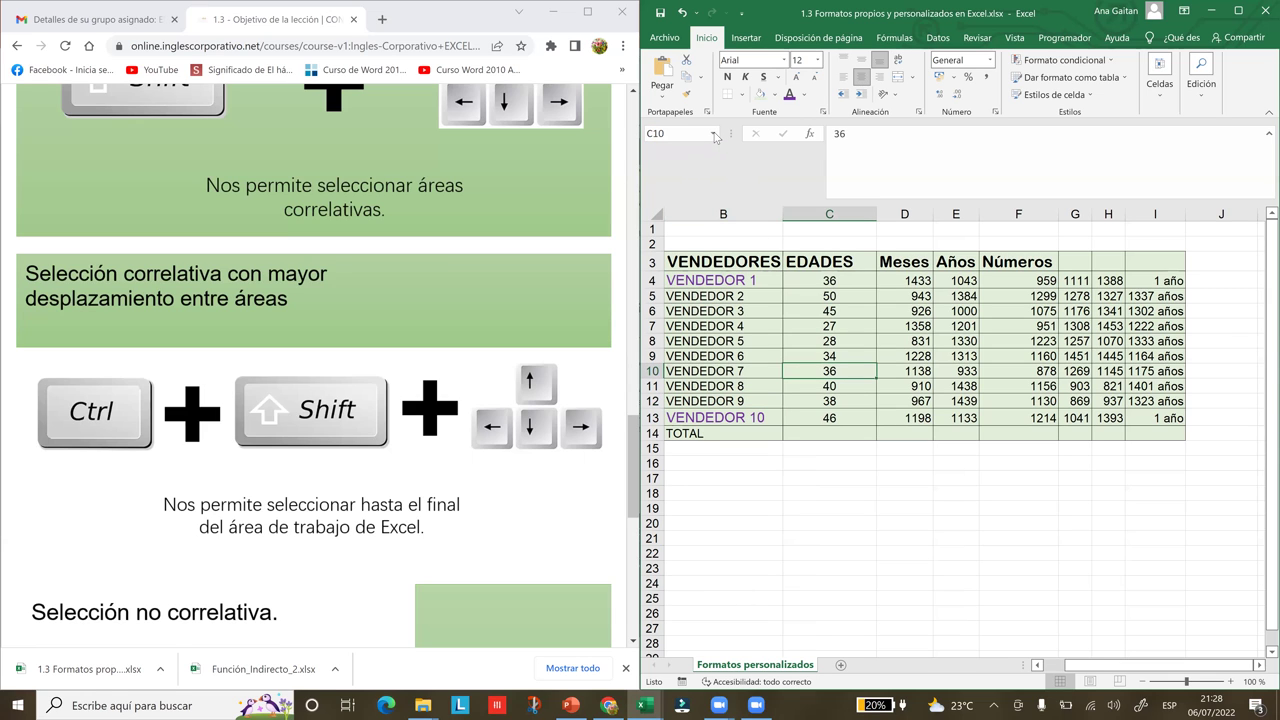
left_click(714, 134)
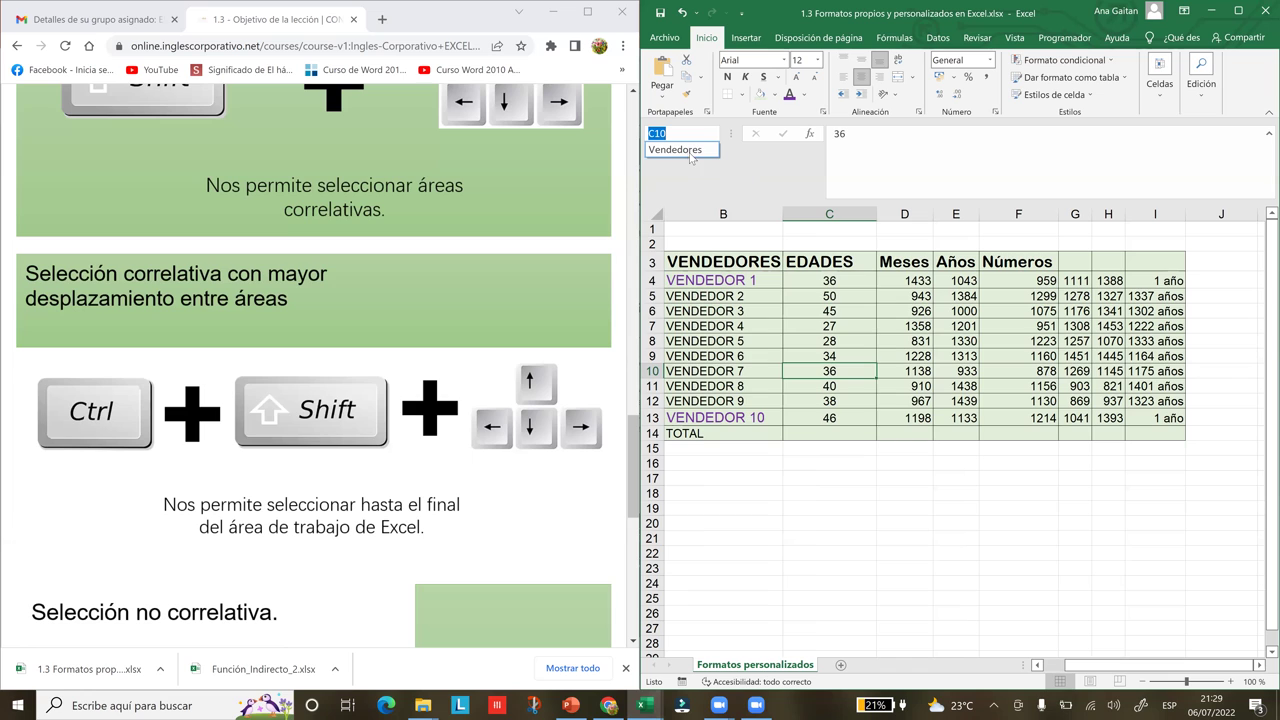
left_click(690, 150)
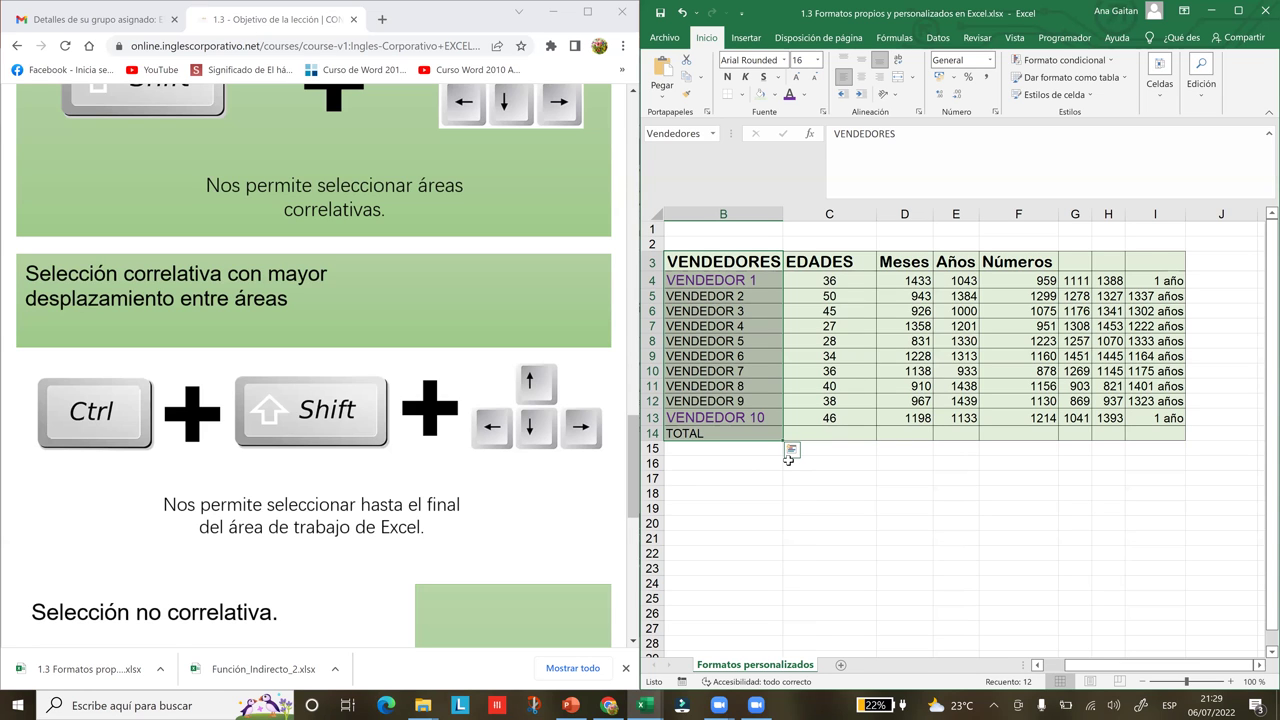
Practise selecting empty column B cells below the table, starting from B18
left_click(732, 492)
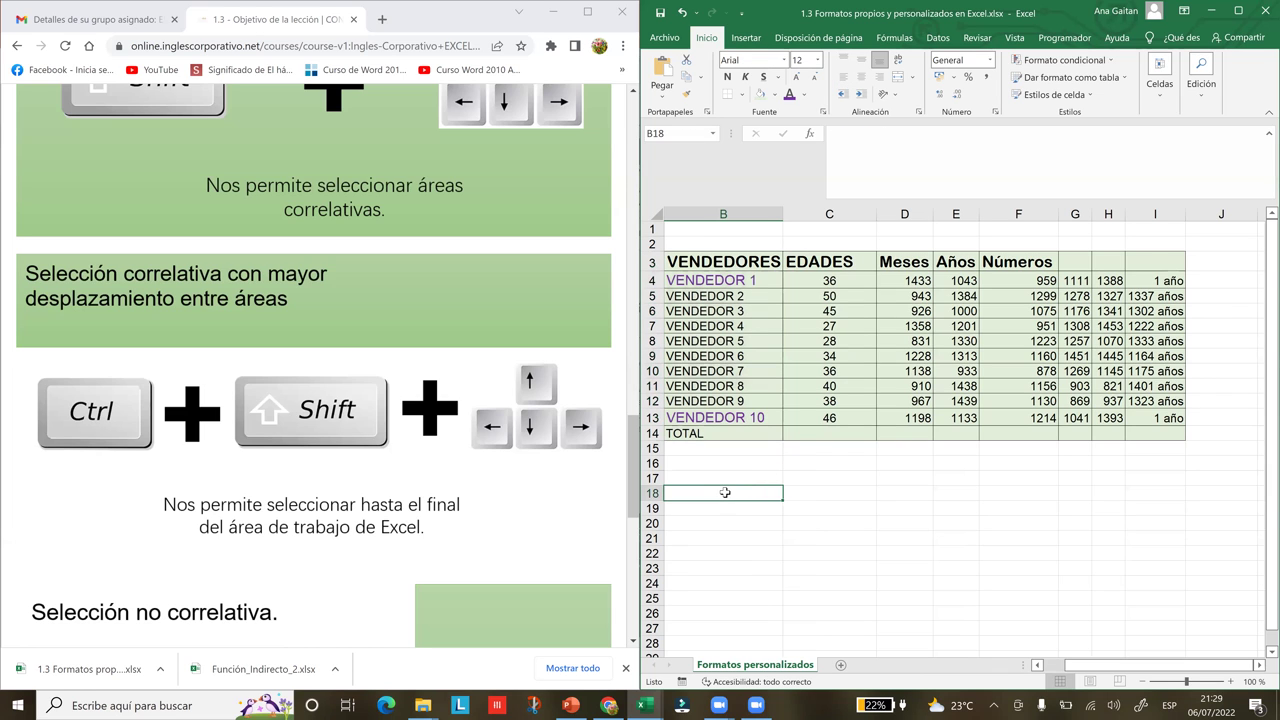
key("shift+Down")
key("shift+Down")
key("shift+Down")
key("shift+Down")
key("shift+Down")
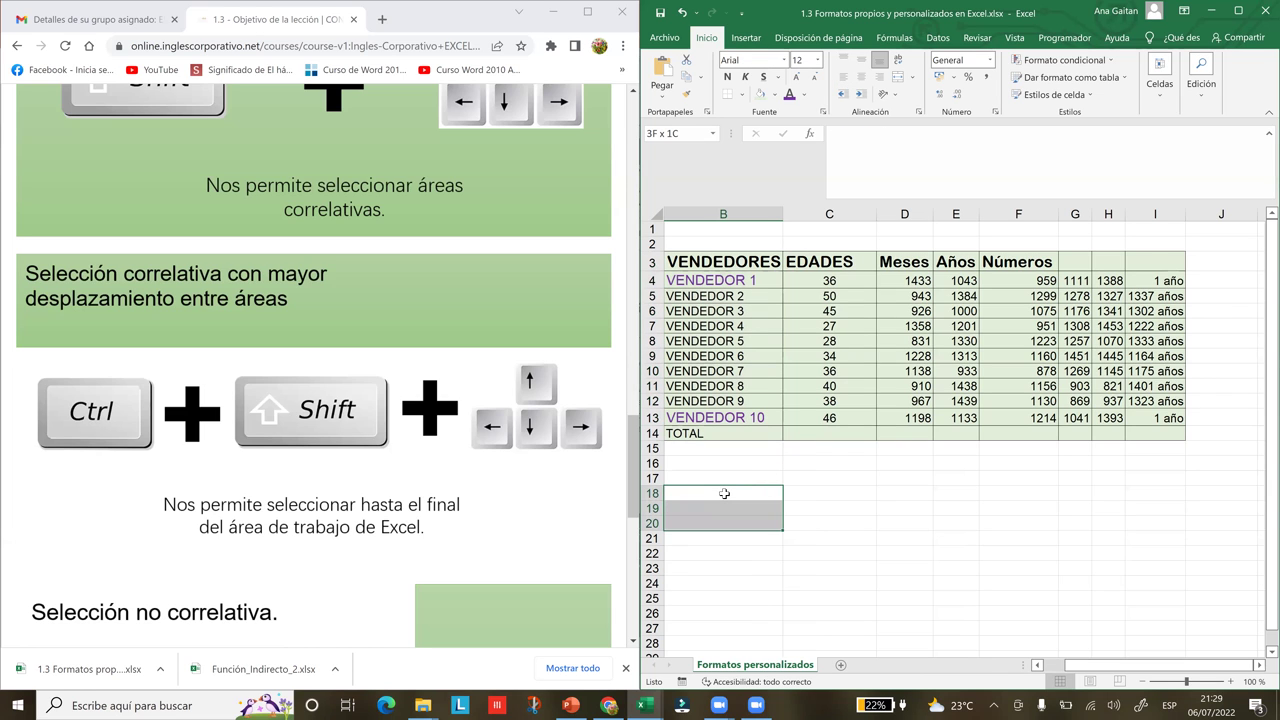
key("shift+Down")
key("shift+Down")
key("shift+Down")
key("shift+Down")
key("shift+Down")
key("shift+Down")
key("shift+Down")
key("shift+Down")
key("shift+Down")
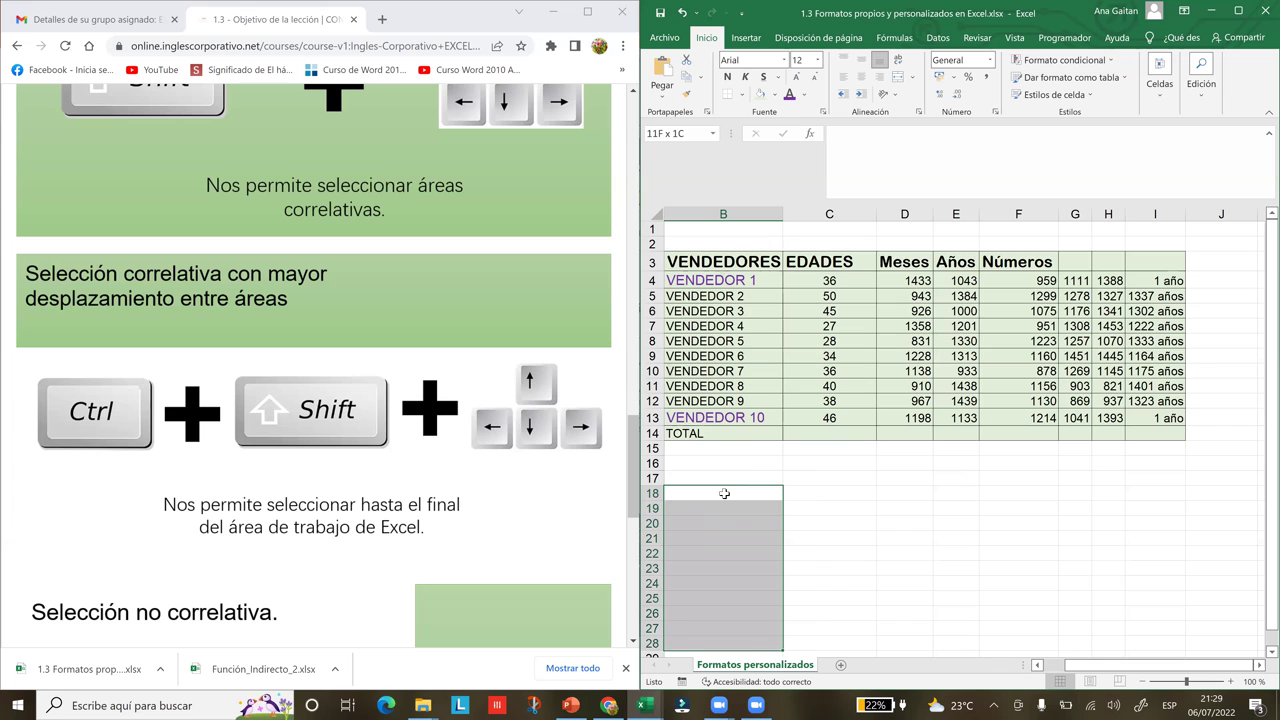
scroll(724, 493, "down", 2)
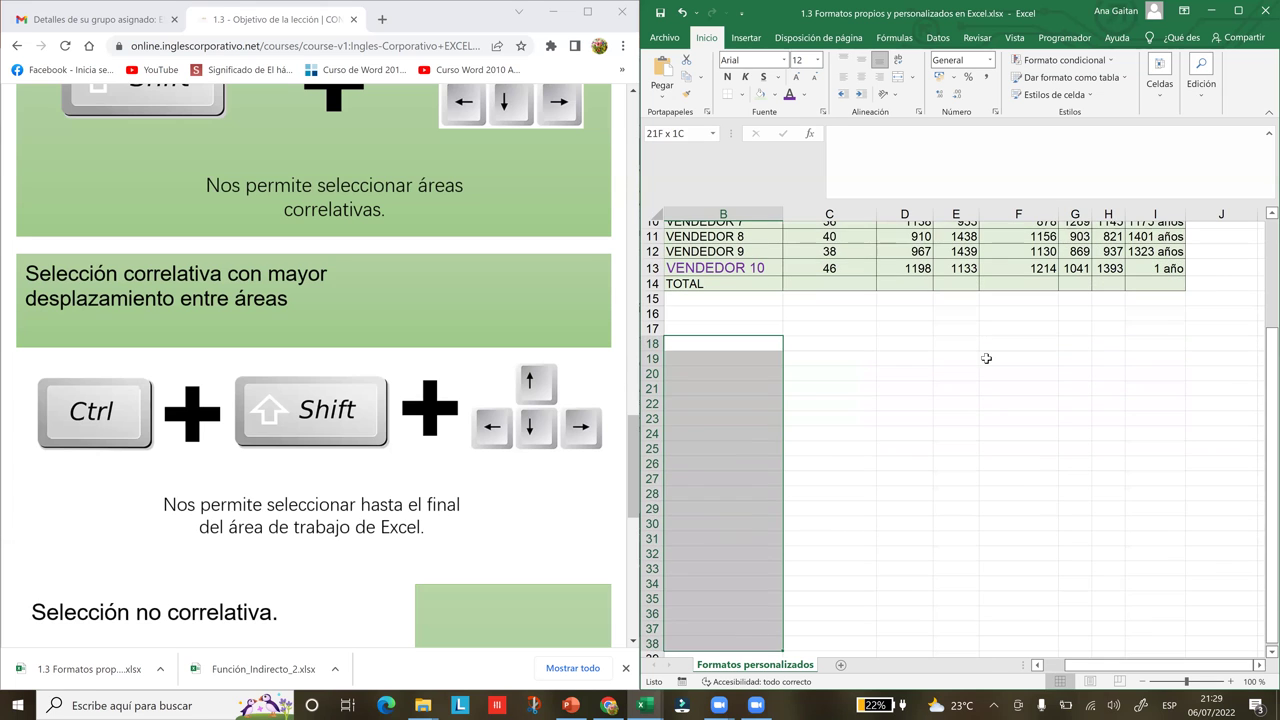
left_click(986, 362)
left_click_drag(756, 330, 751, 506)
left_click(755, 333)
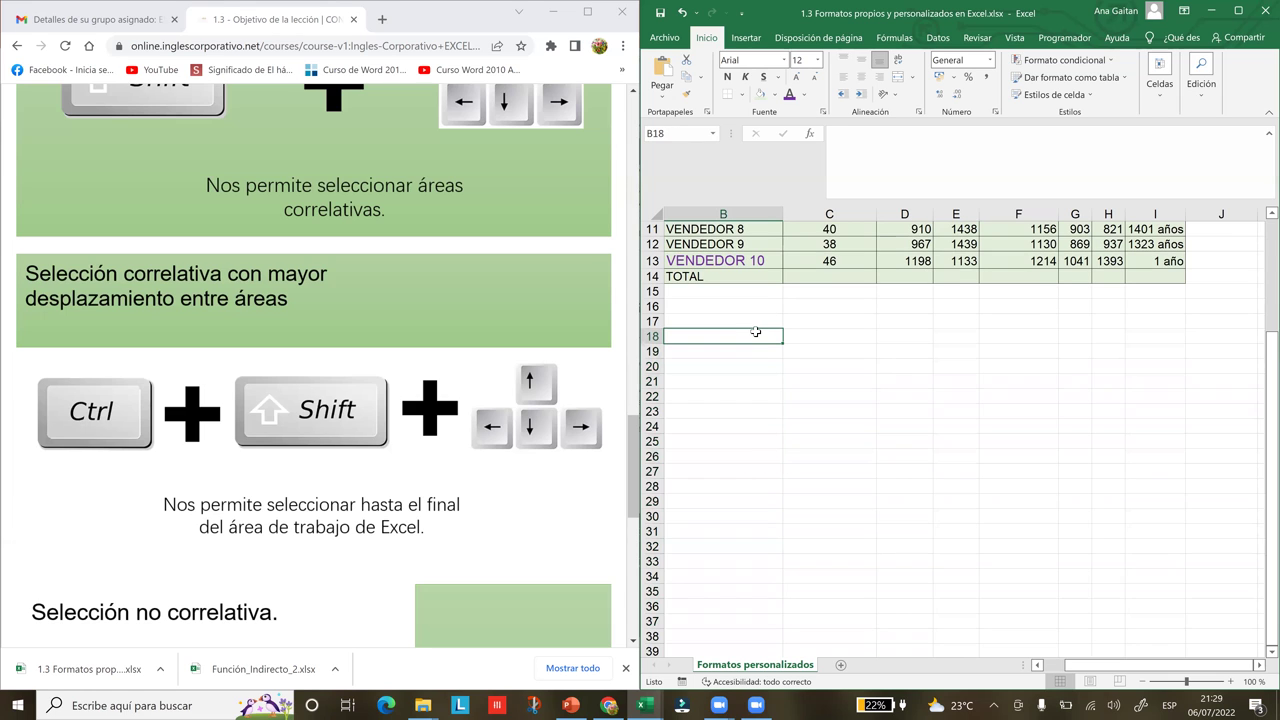
left_click_drag(754, 346, 730, 646)
left_click(877, 362)
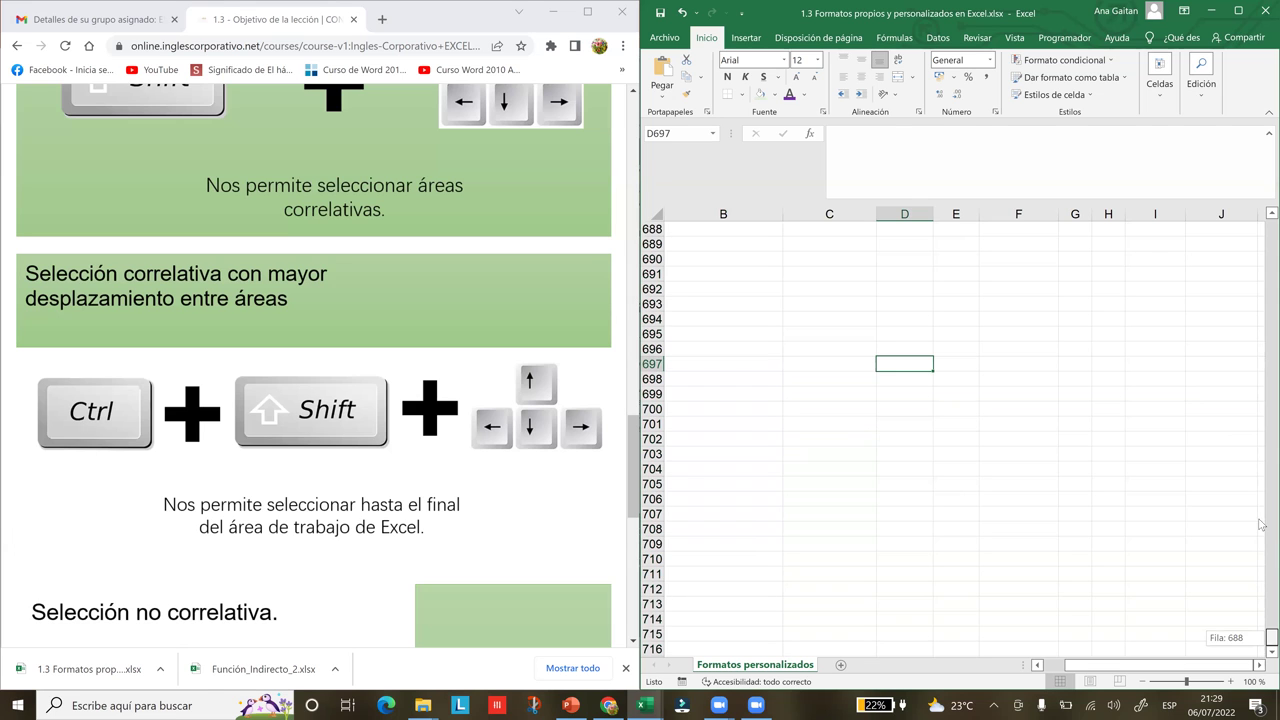
Scroll back to the top of the sheet and select B3
left_click(1266, 230)
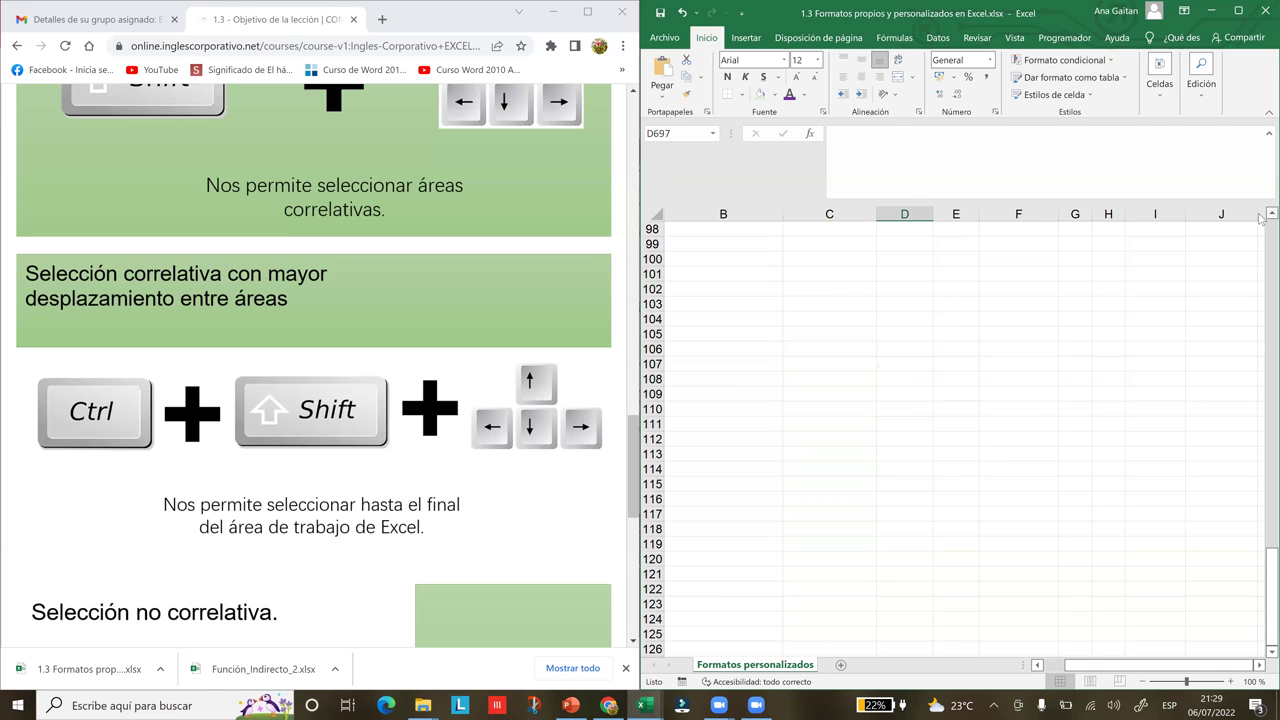
left_click_drag(1266, 565, 1263, 236)
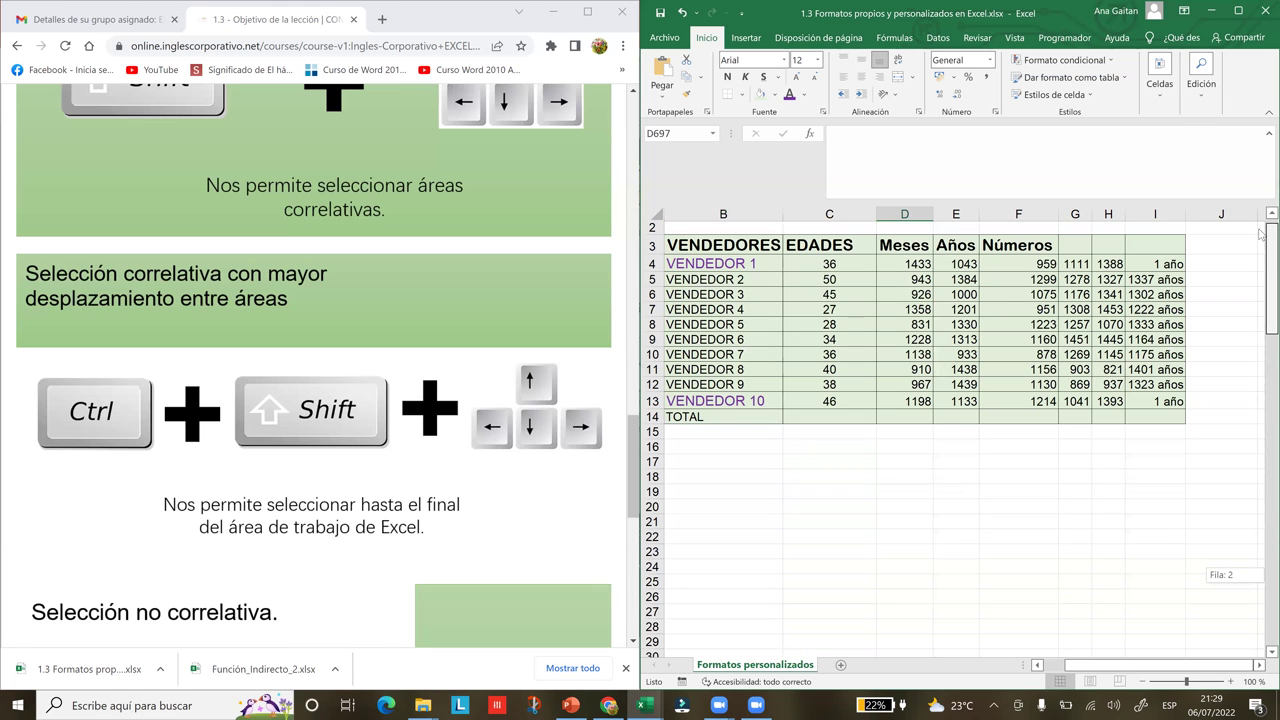
scroll(723, 276, "up", 1)
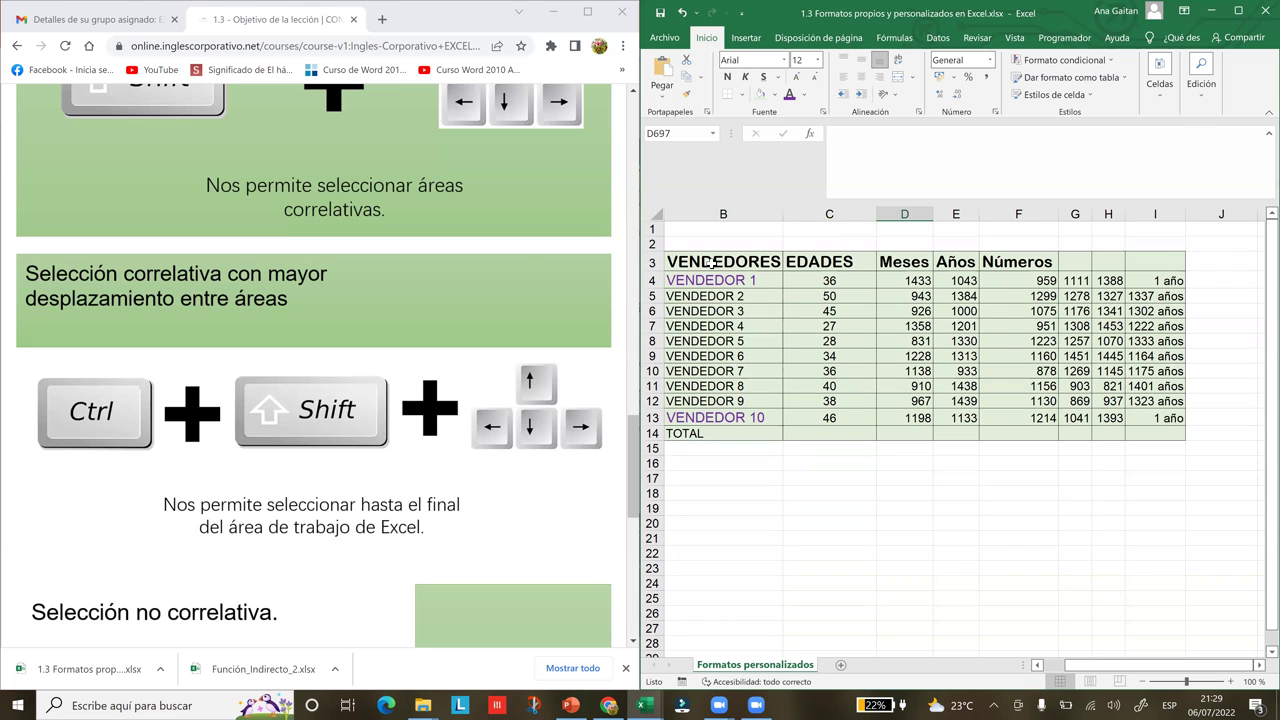
left_click(706, 262)
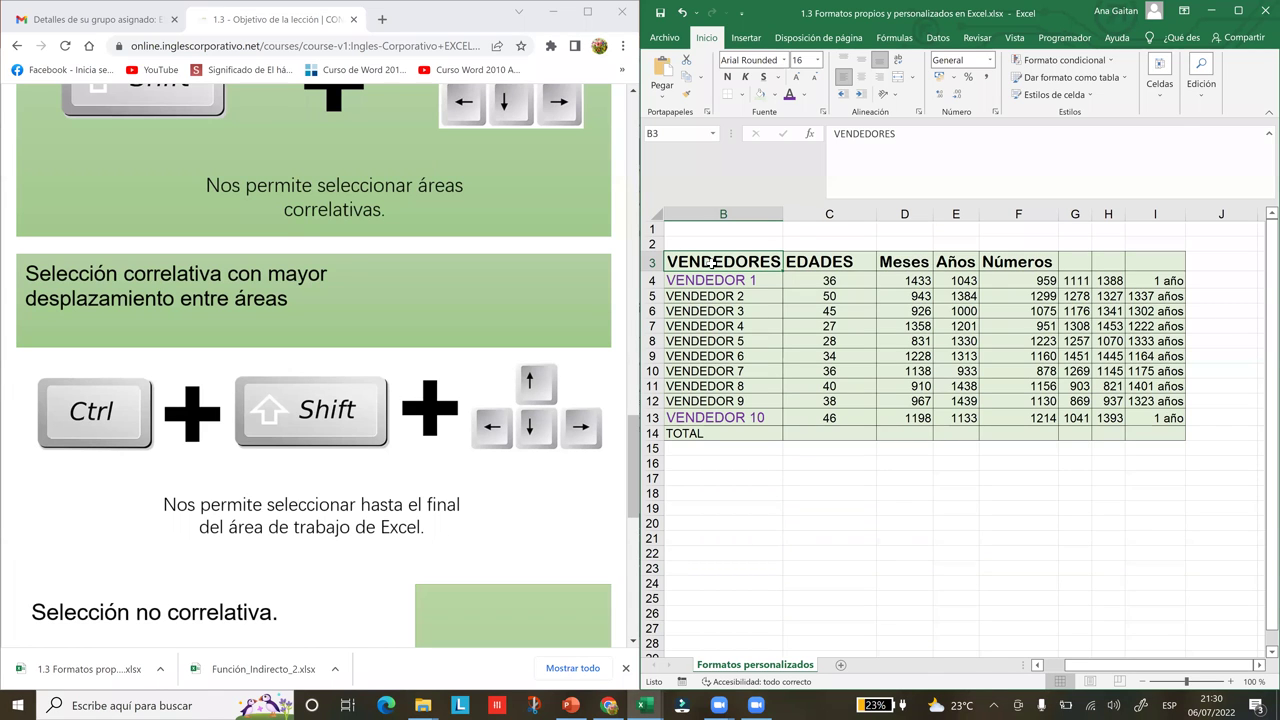
key("ctrl+shift+Down")
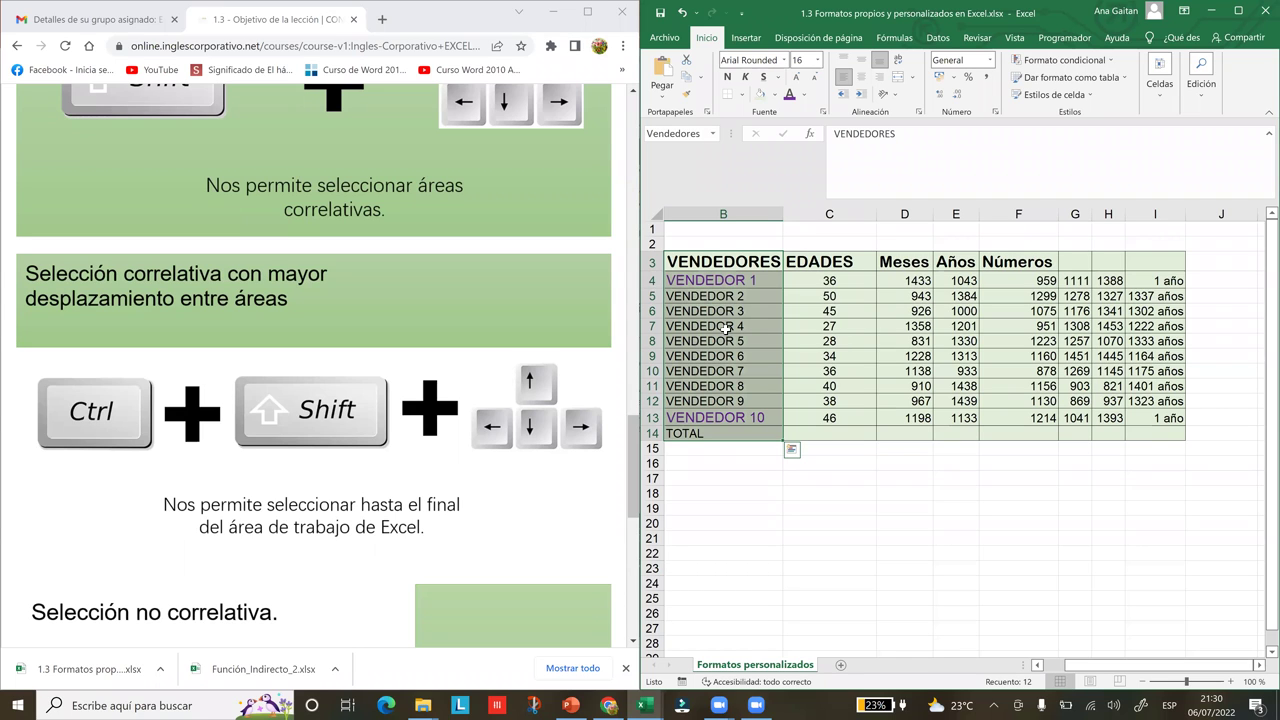
left_click(698, 420)
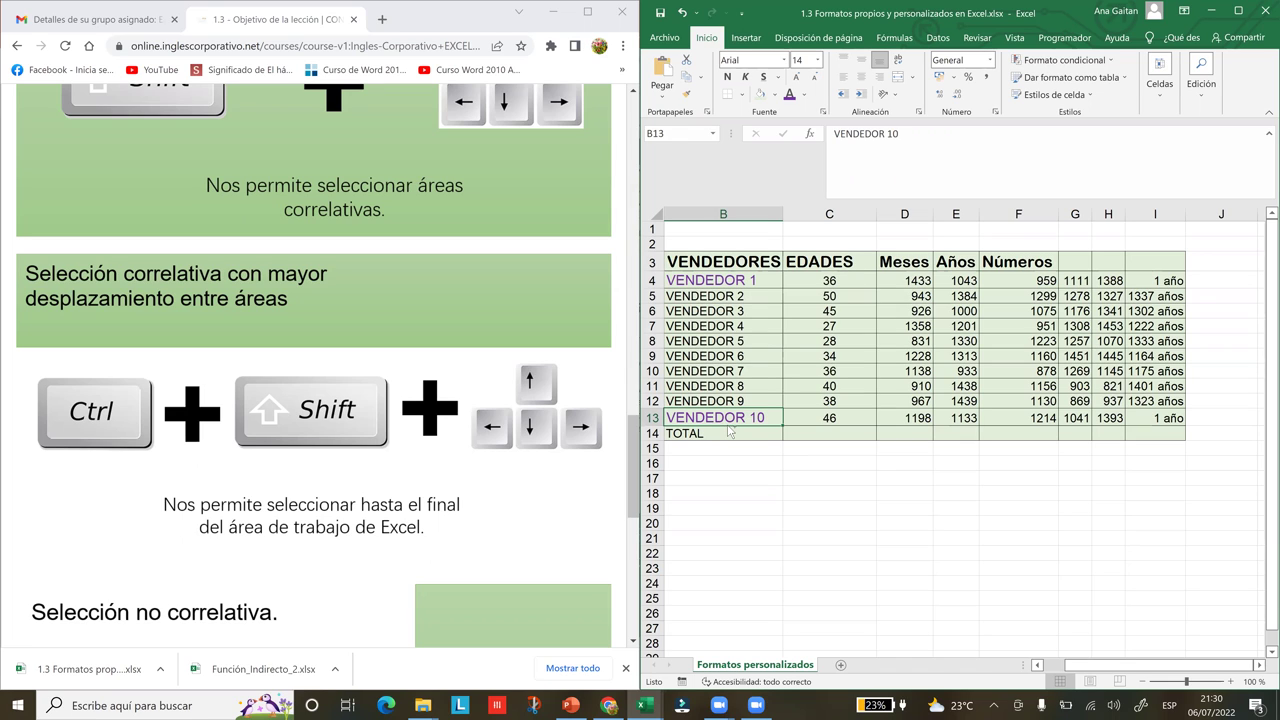
key("ctrl+shift+Right")
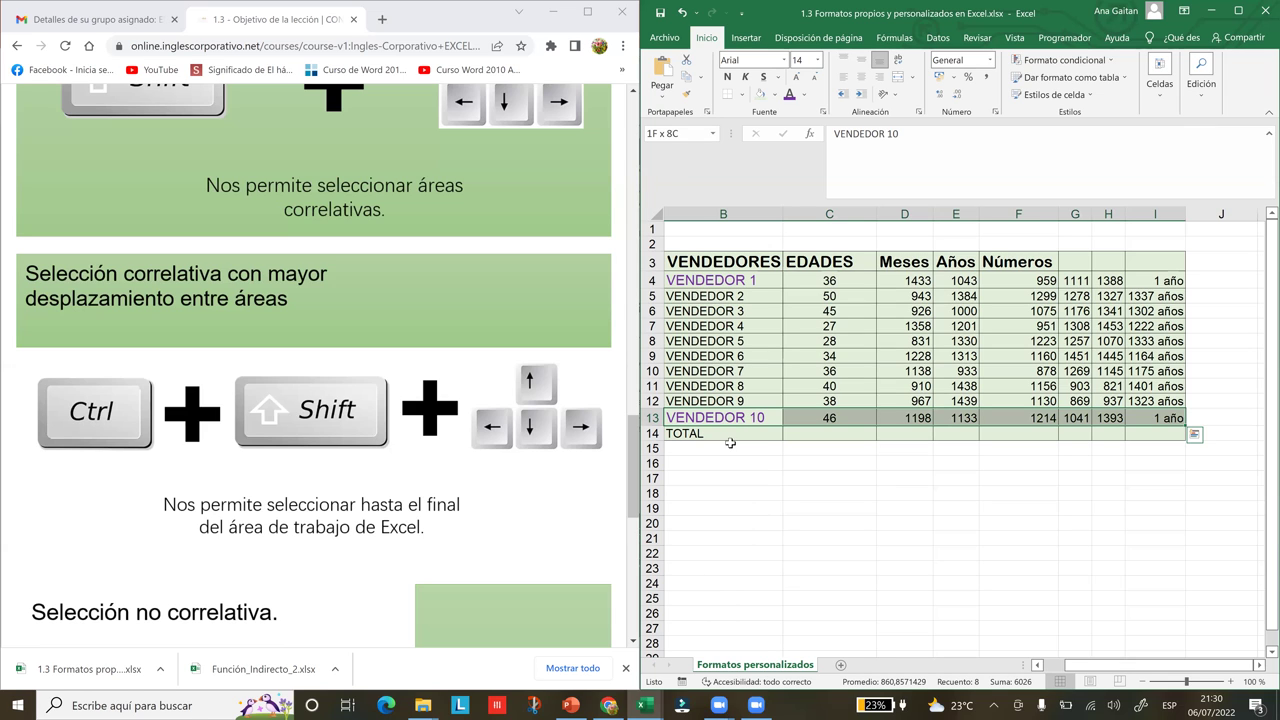
left_click(621, 489)
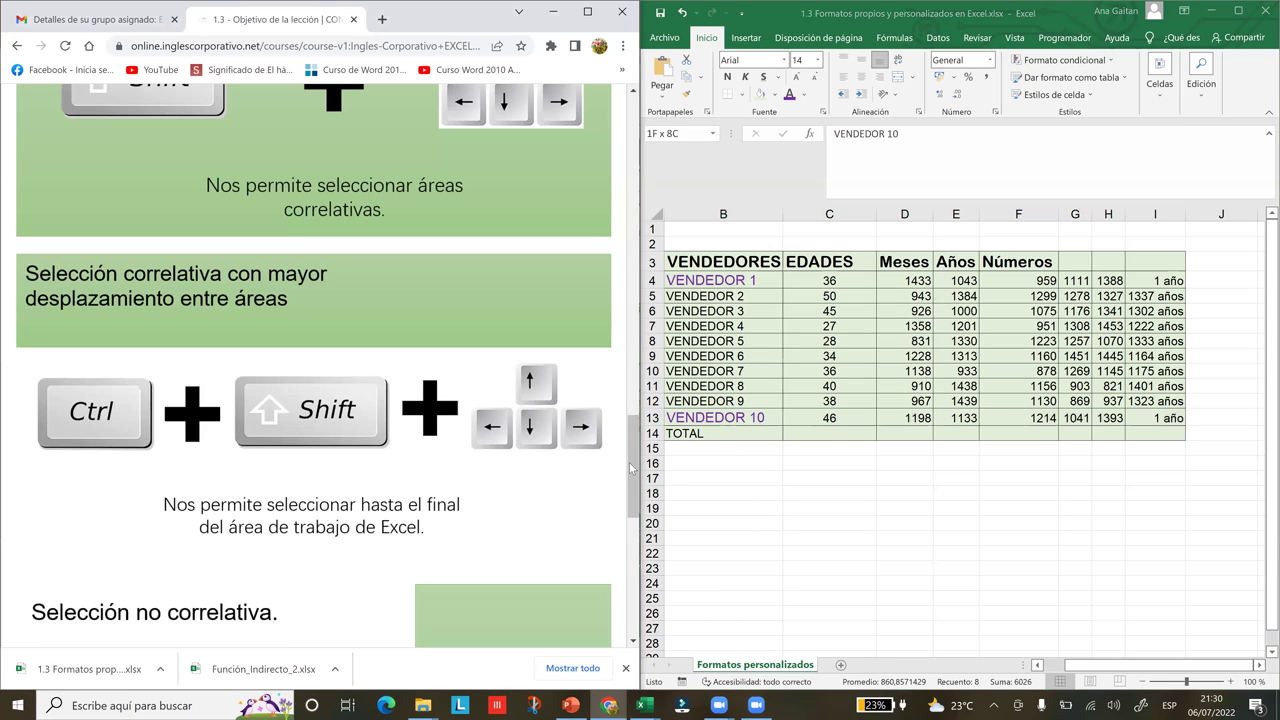
Scroll the lesson to the 'Selección no correlativa' section, then return to Excel and select C18
scroll(636, 530, "down", 2)
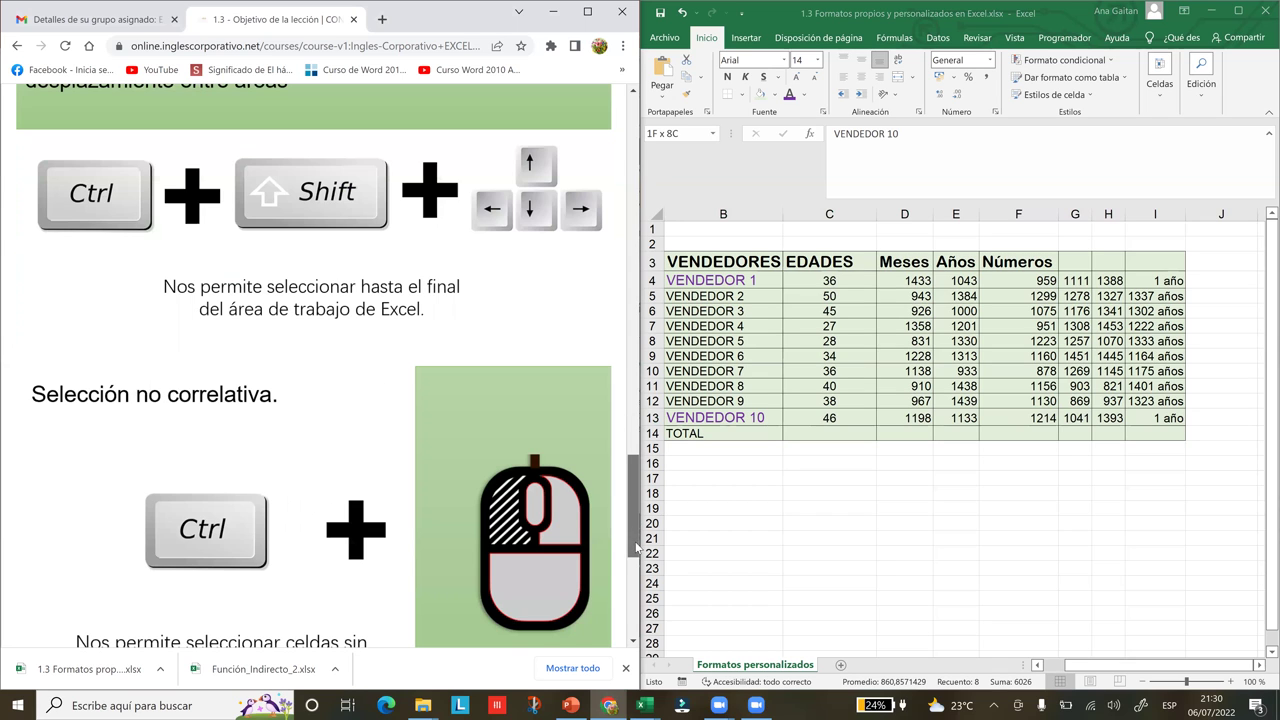
scroll(636, 545, "down", 2)
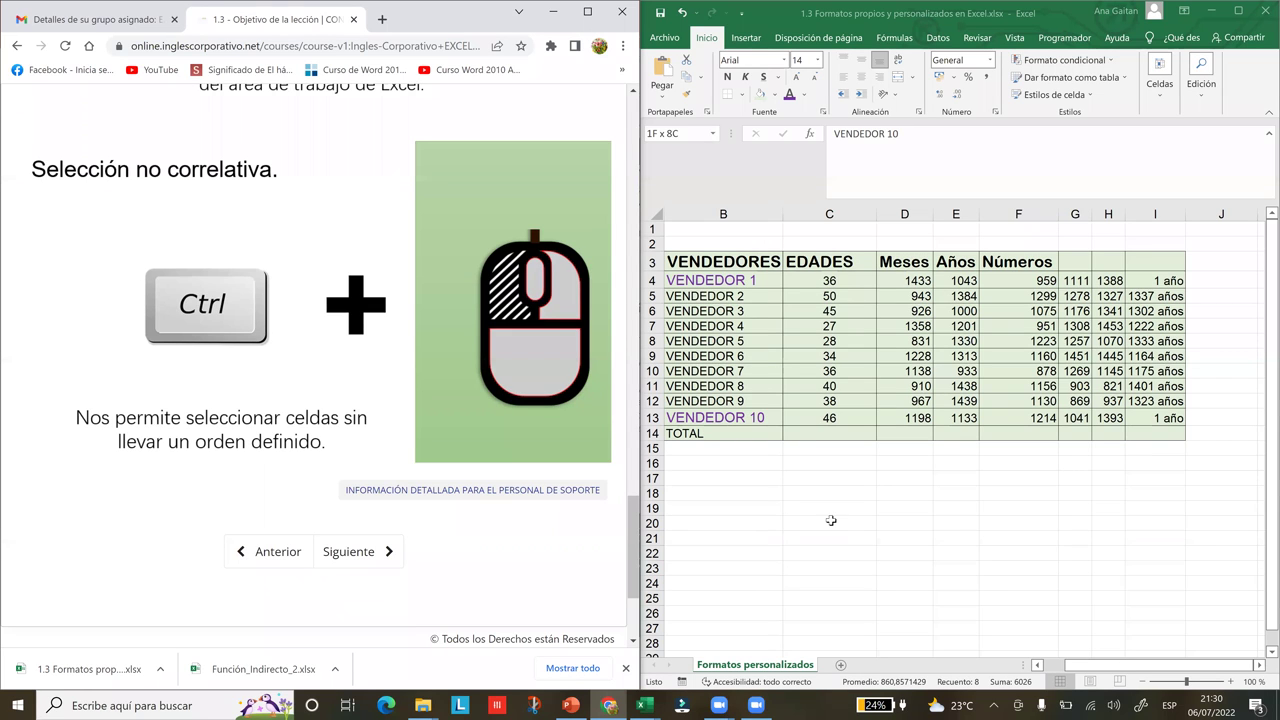
key("alt+Tab")
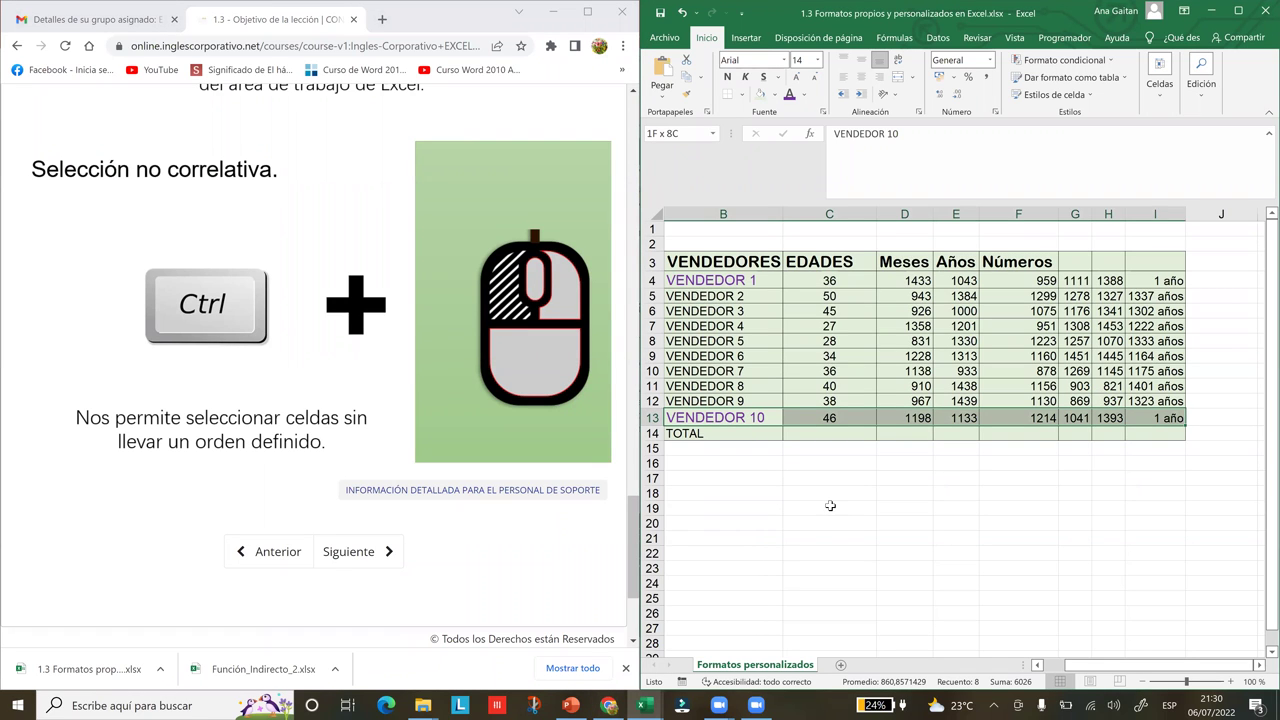
left_click(829, 493)
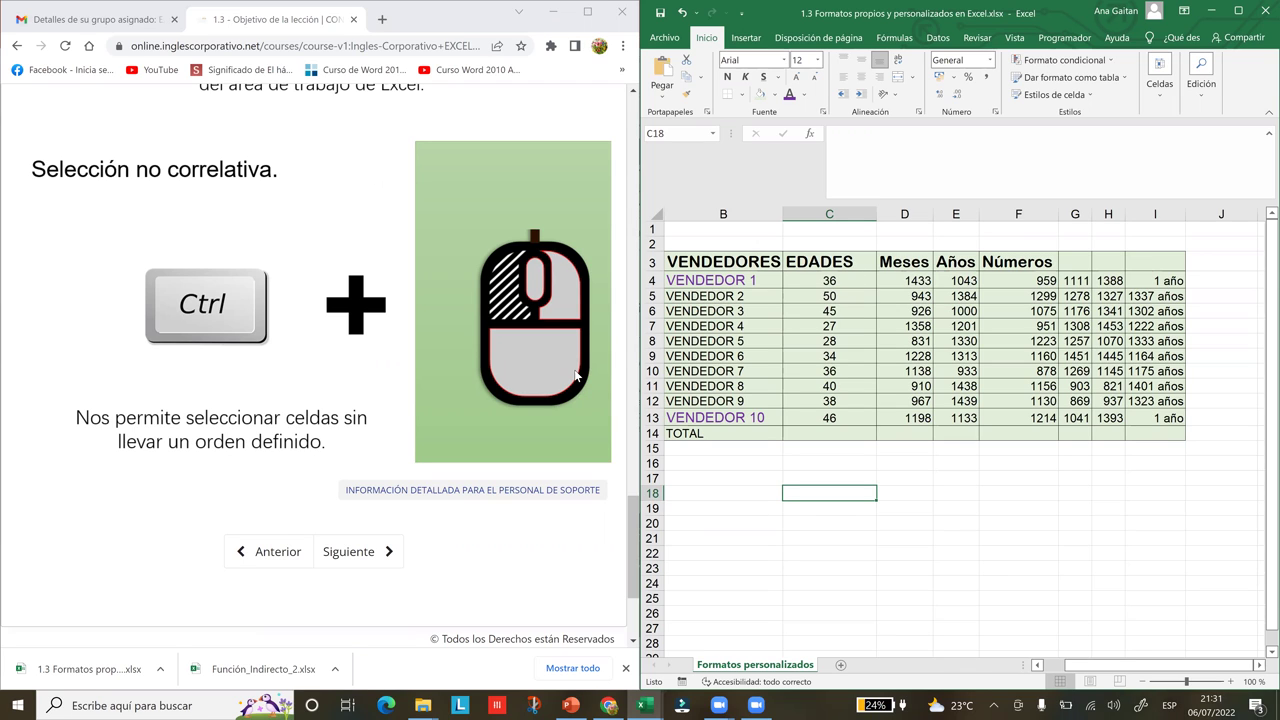
Ctrl-select the scattered cells B17, D17, F17, H17, I17, C21 and D22
left_click(745, 463)
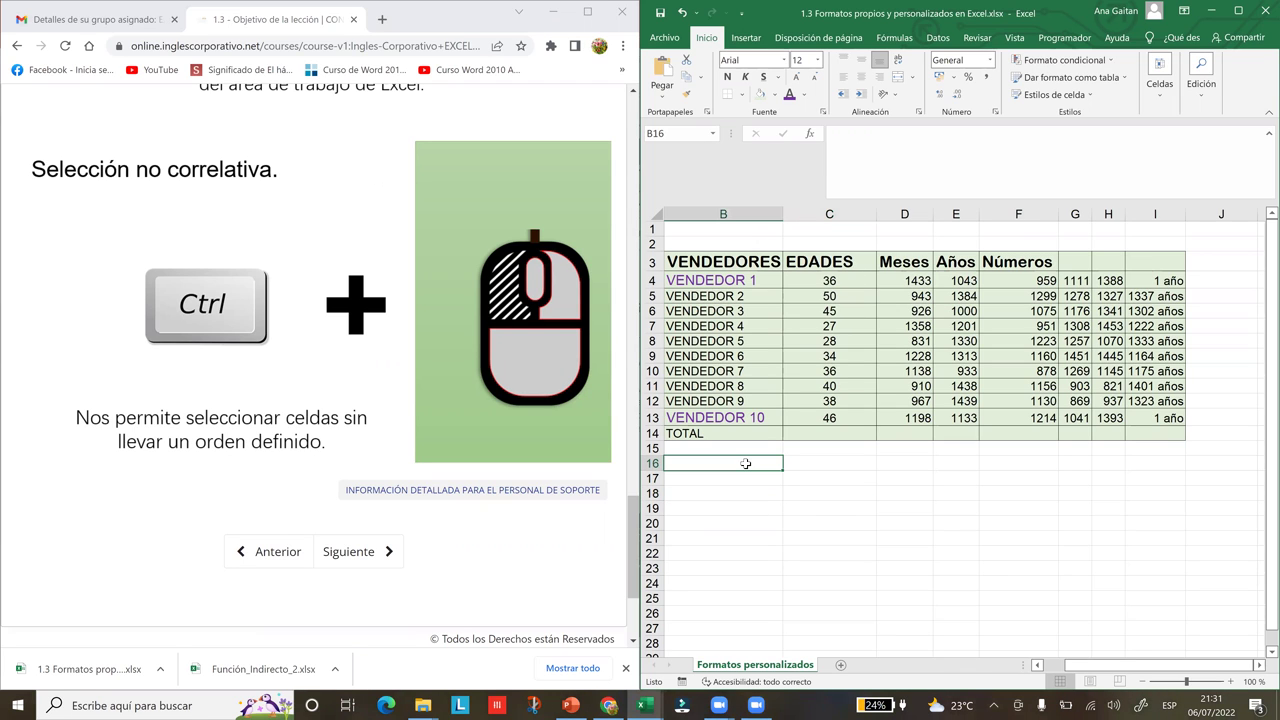
left_click(719, 480)
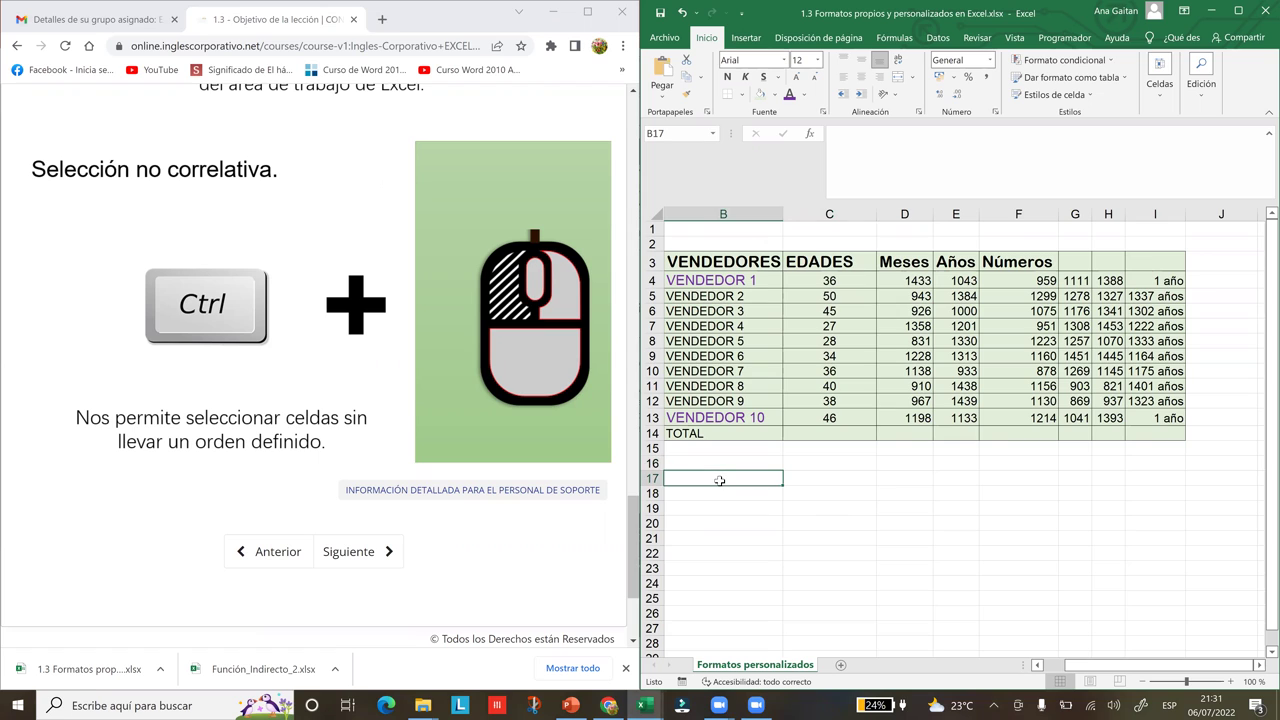
left_click(884, 480, "ctrl")
left_click(983, 480, "ctrl")
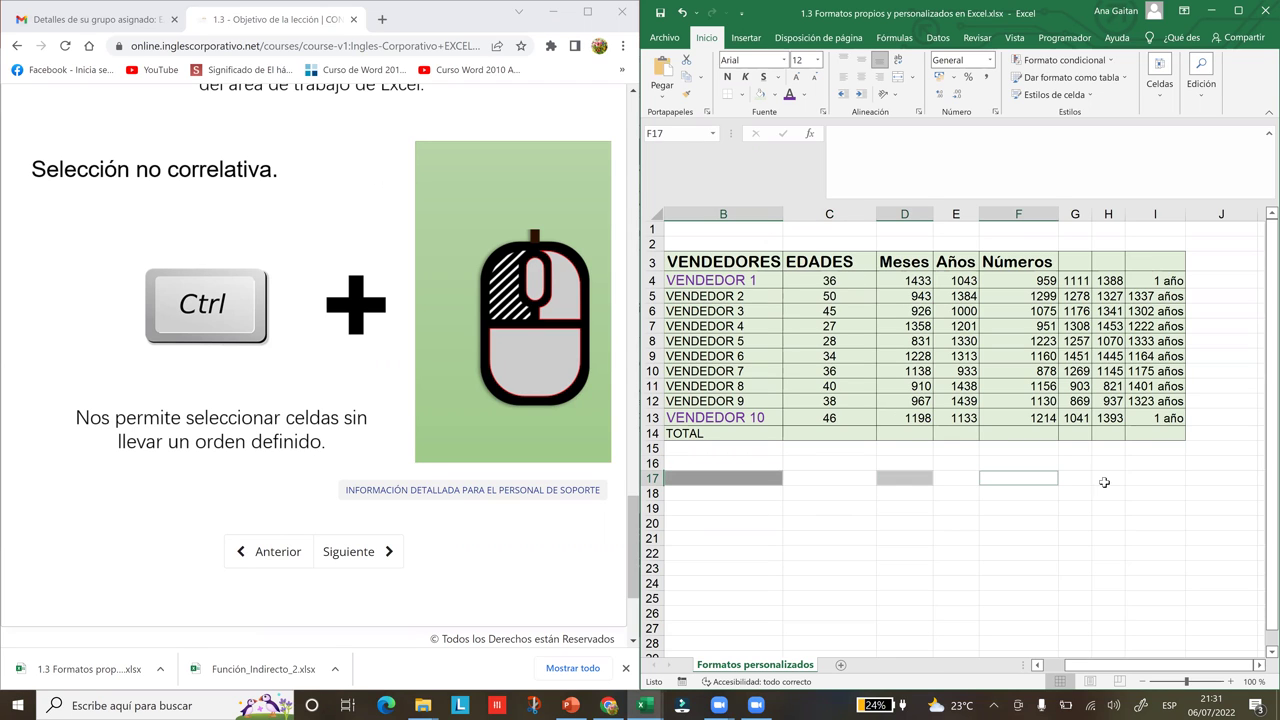
left_click(1112, 480, "ctrl")
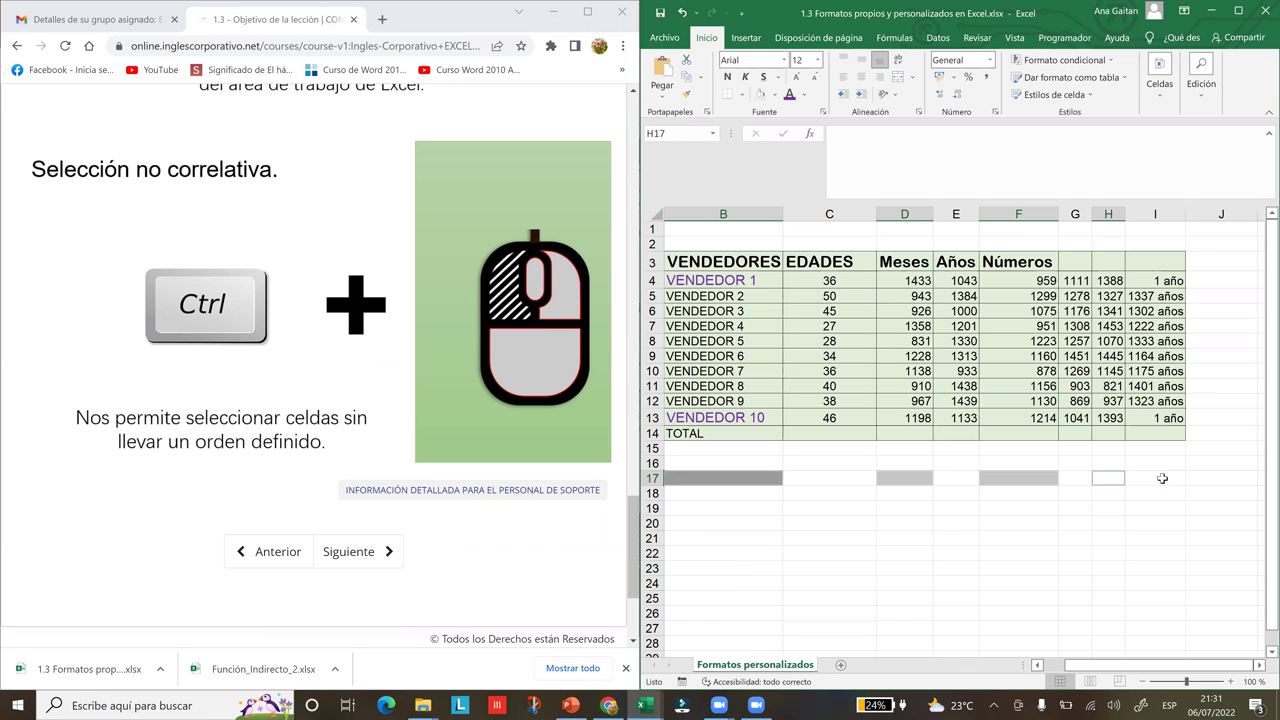
left_click(1162, 478, "ctrl")
left_click(814, 537, "ctrl")
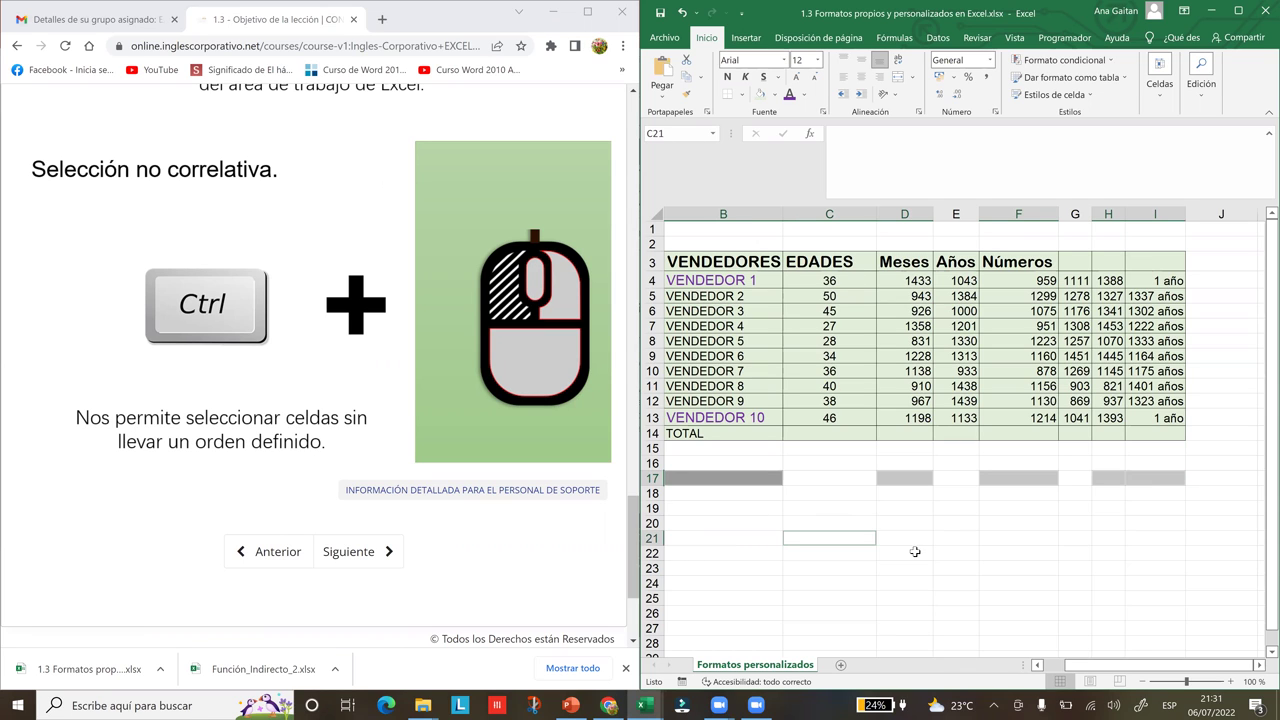
left_click(915, 551, "ctrl")
Add F21:F27, I21:I26 and B24:D24 to the selection and fill it light green
left_click_drag(1030, 534, 1042, 626)
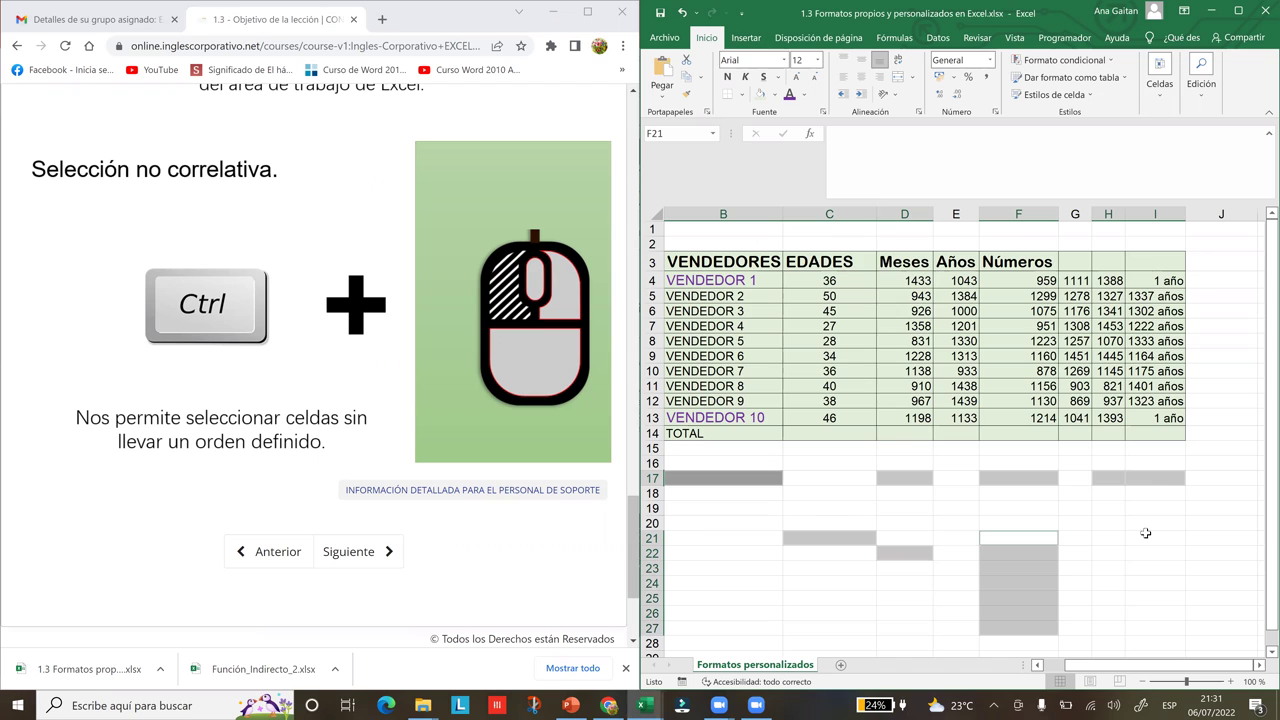
left_click_drag(1146, 535, 1158, 612)
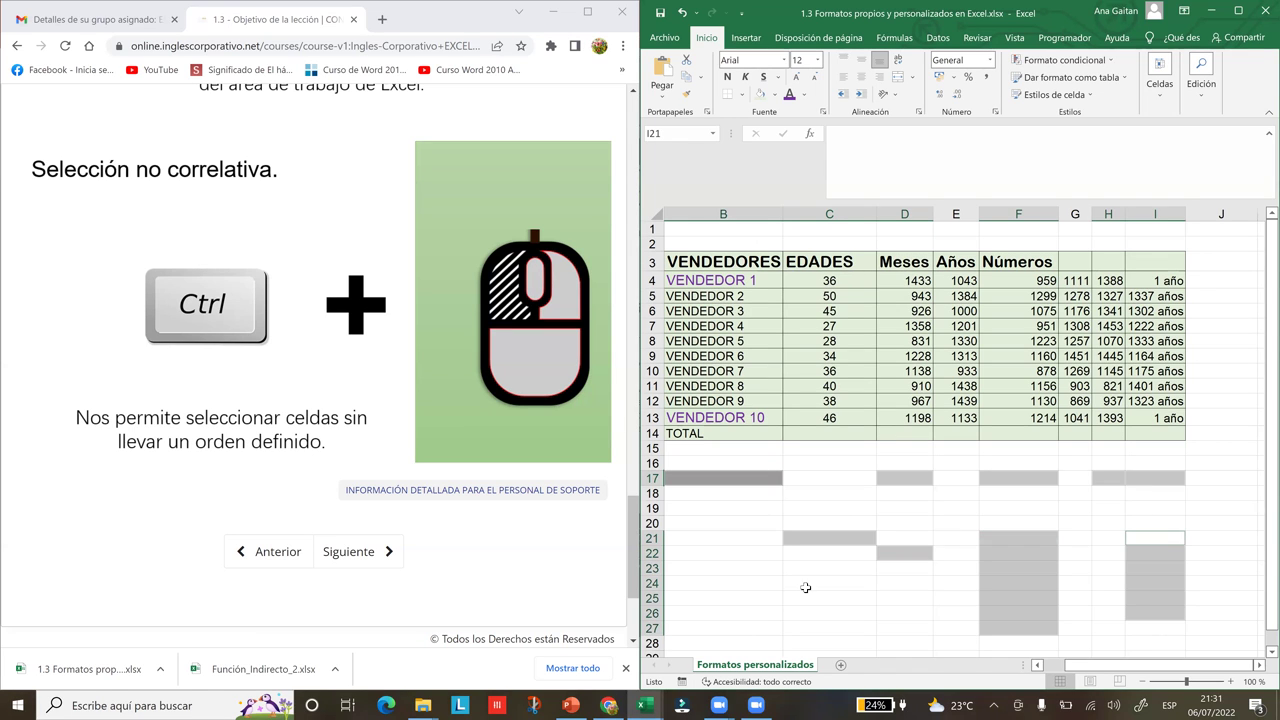
left_click_drag(737, 586, 912, 588)
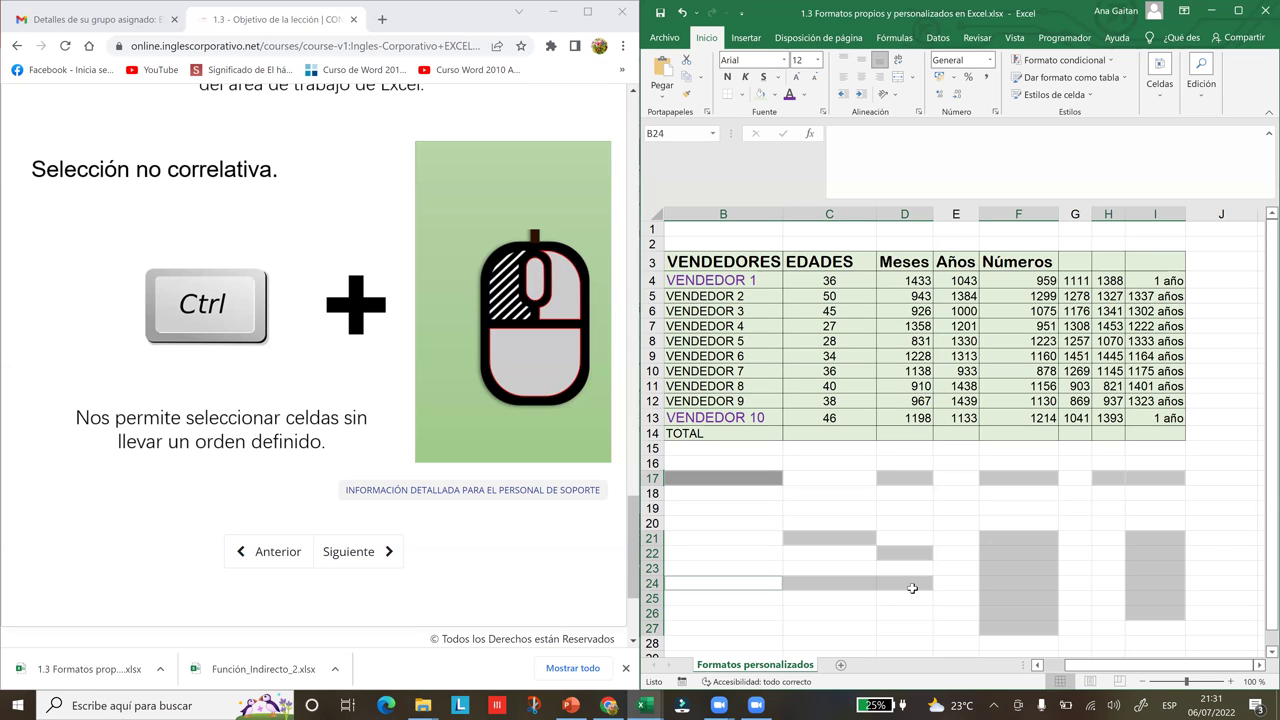
left_click(761, 97)
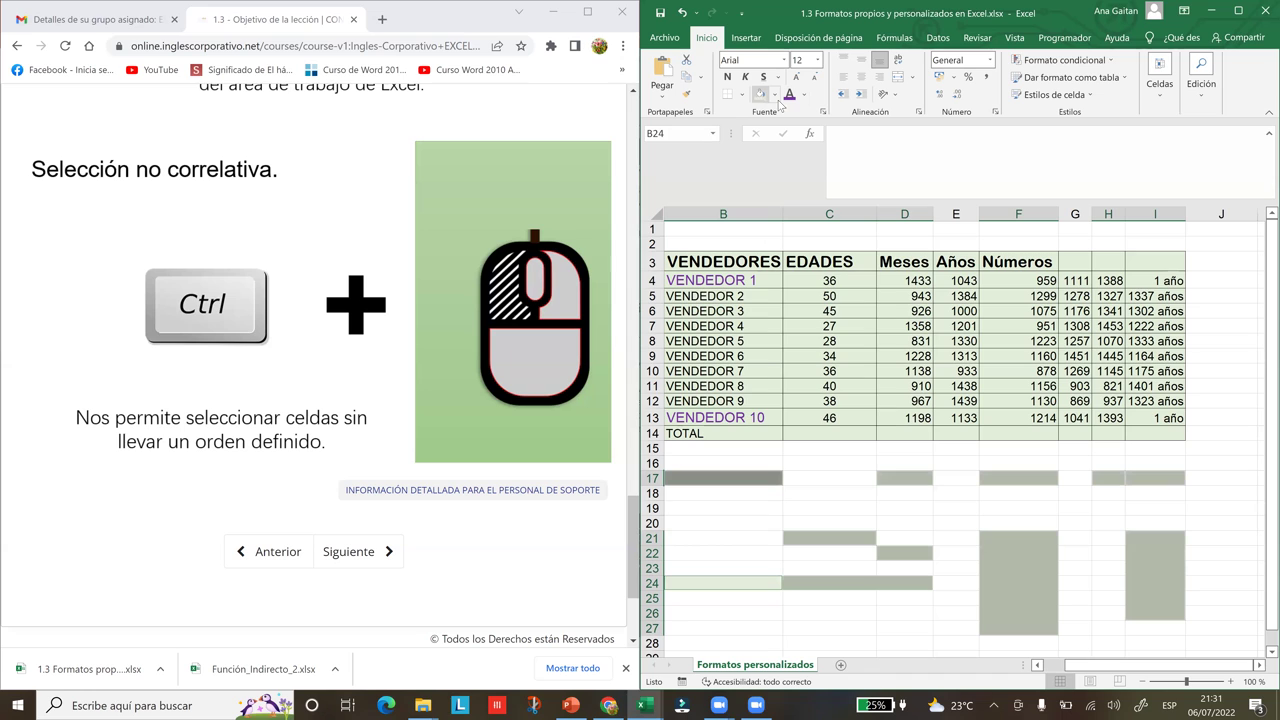
left_click(916, 519)
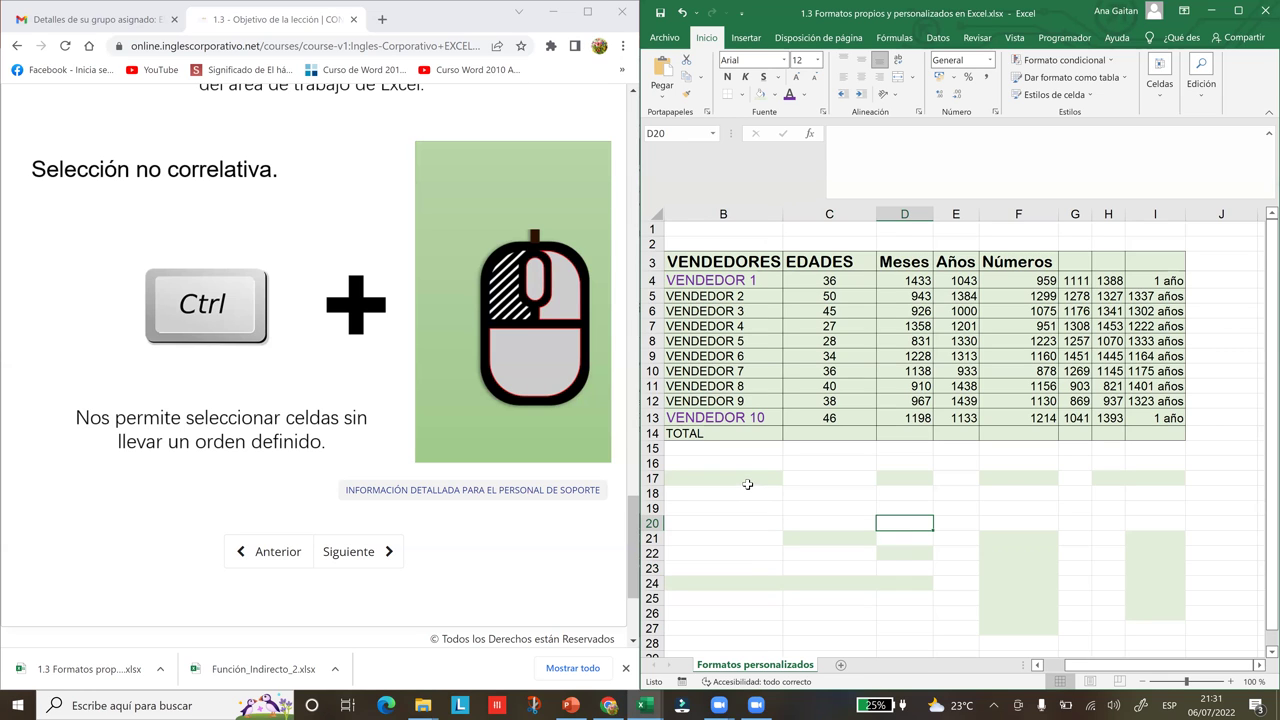
Reselect the green cells B17, D17, F17, H17, I17 and I21:I27
left_click(743, 478)
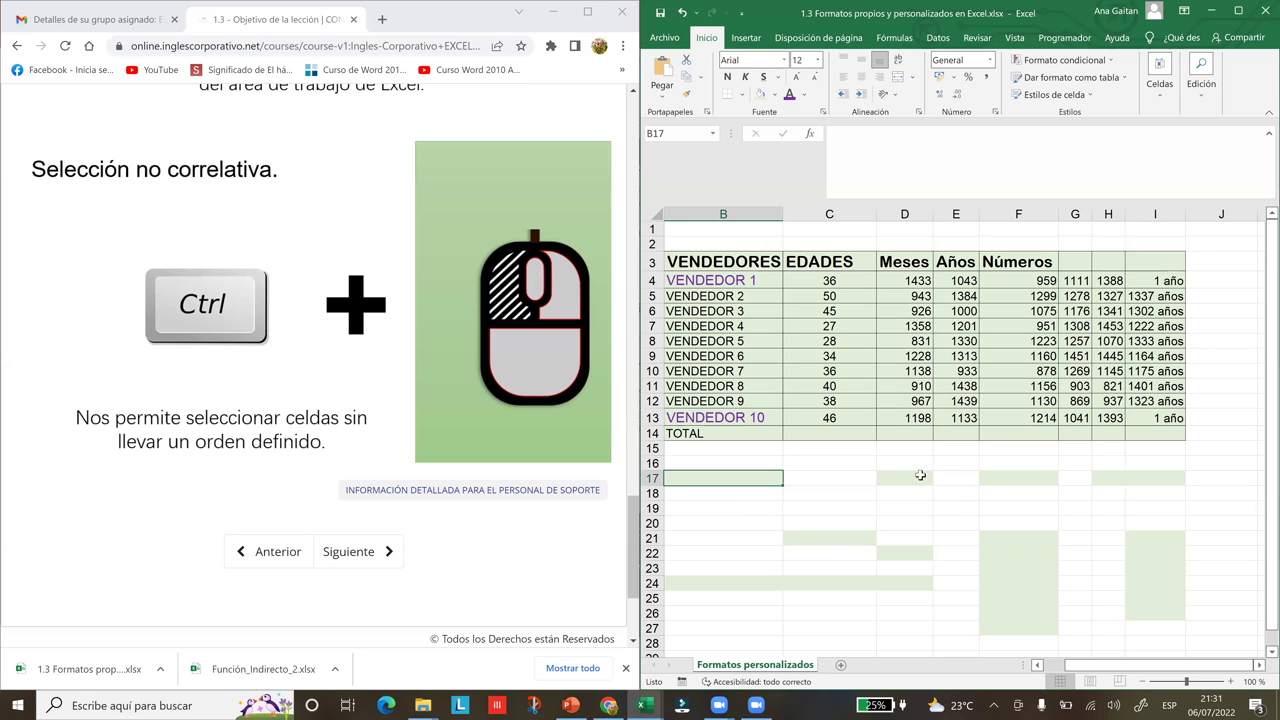
left_click(920, 476, "ctrl")
left_click(995, 480, "ctrl")
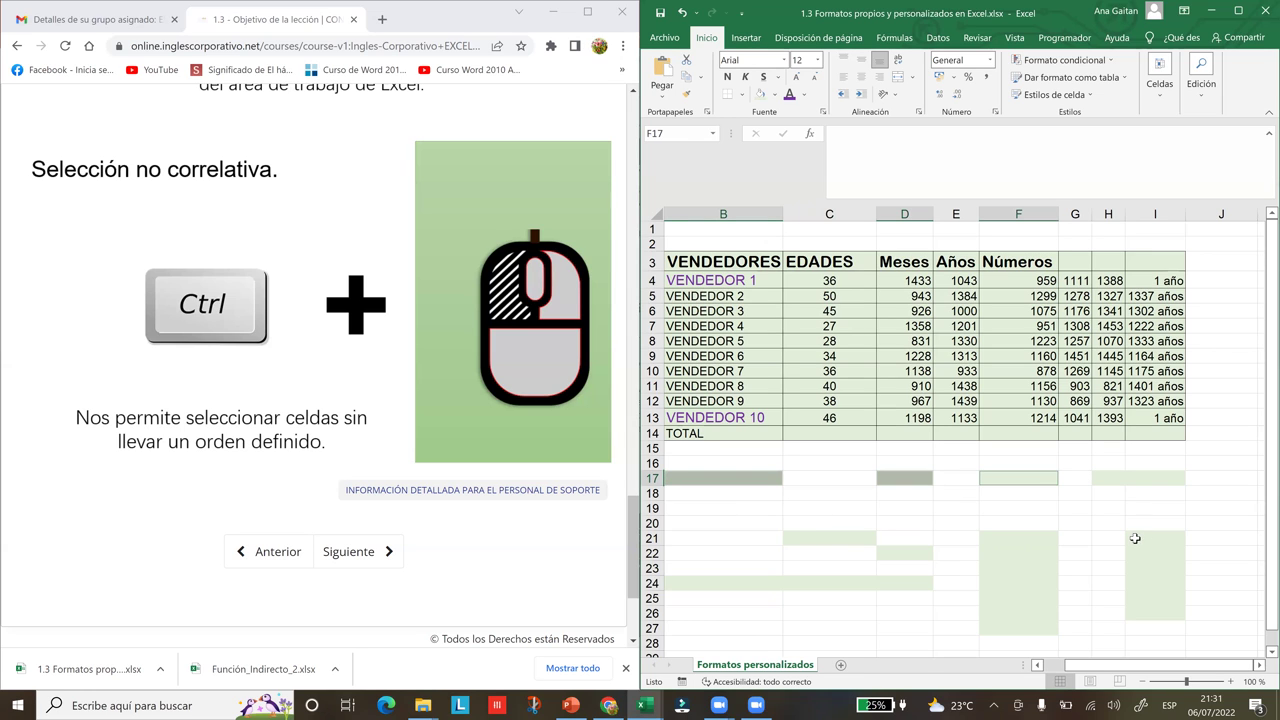
left_click(1112, 478, "ctrl")
left_click(1130, 476, "ctrl")
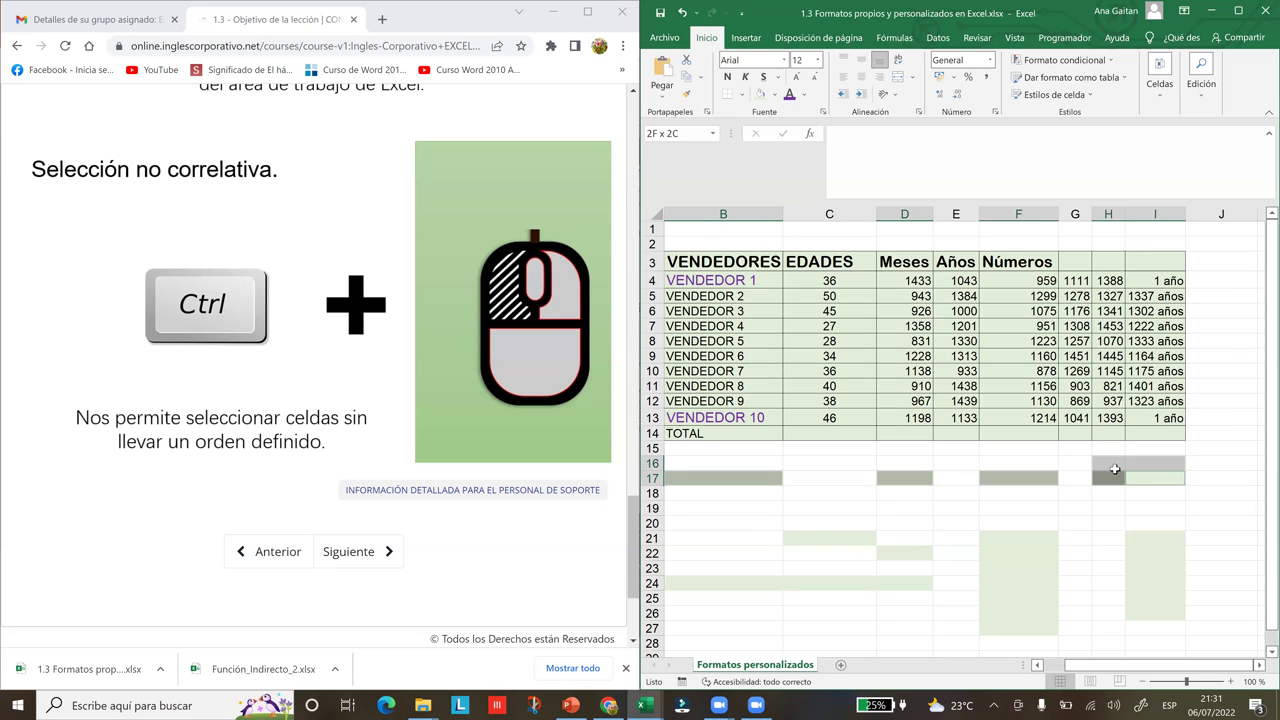
left_click(1153, 552, "ctrl")
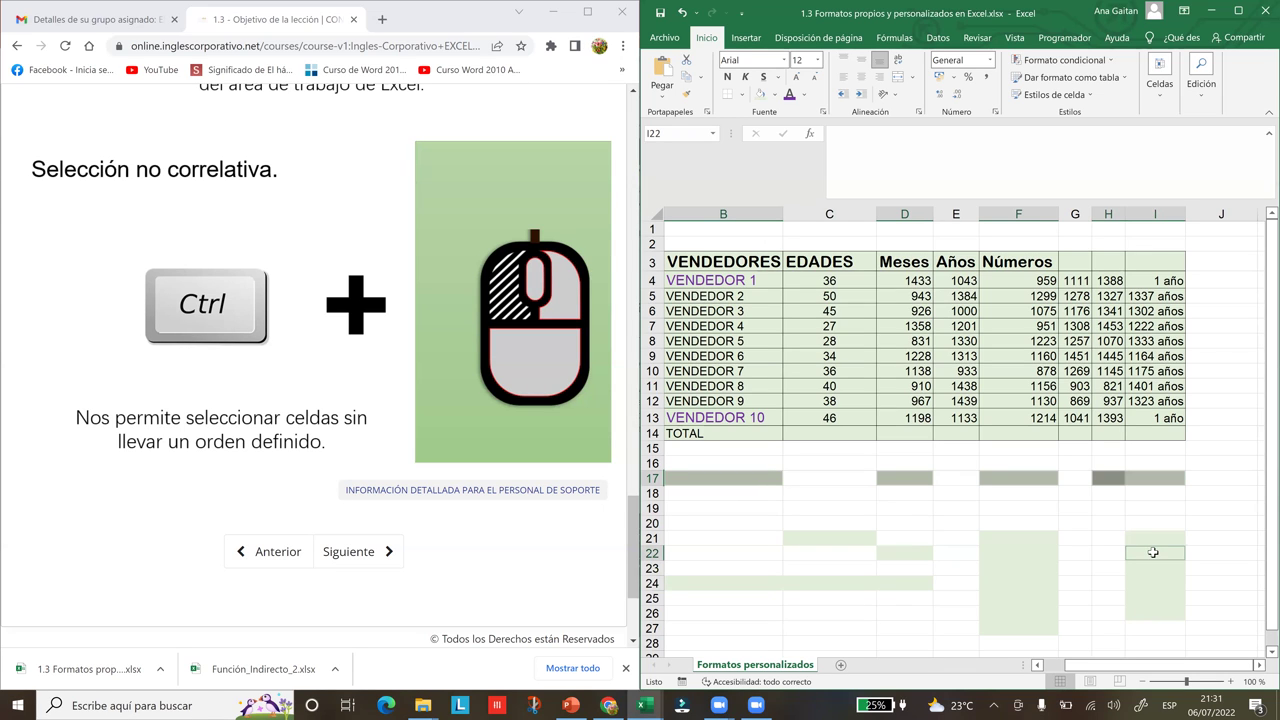
left_click(1148, 537, "ctrl")
left_click_drag(1160, 611, 1158, 628)
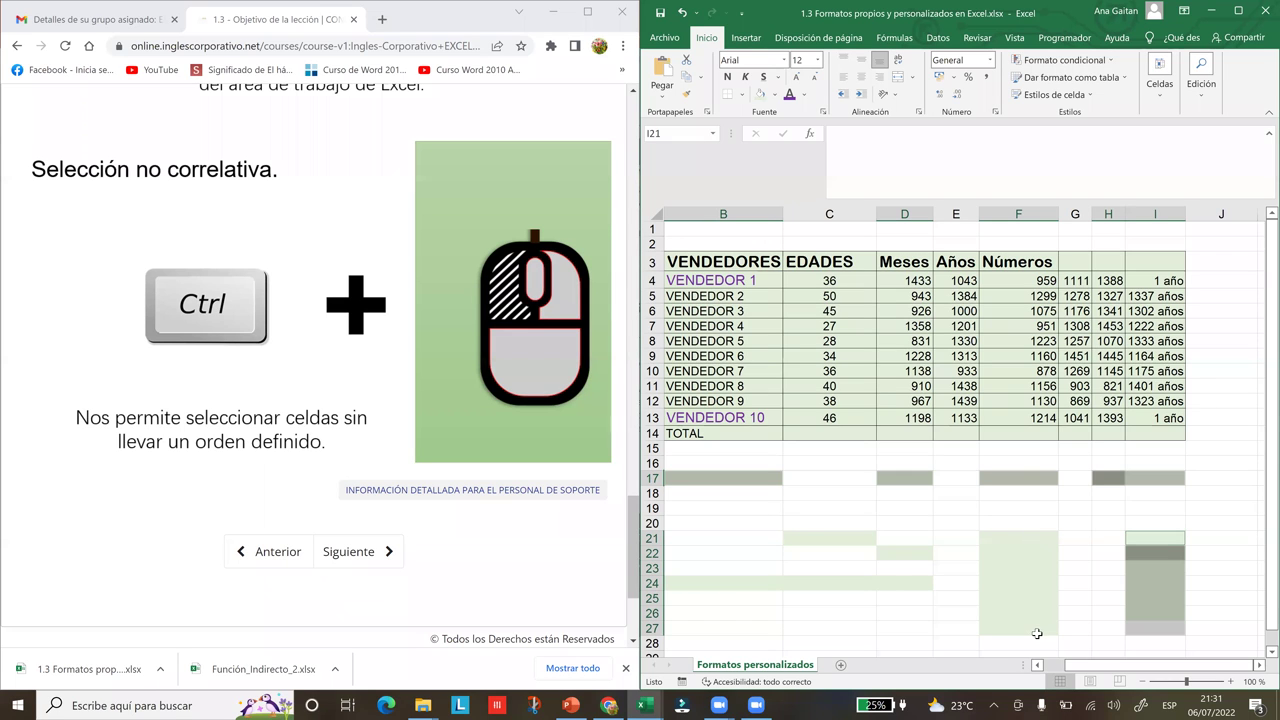
Add C21, D22 and B24:D24, then apply Todos los bordes to the selection
left_click(857, 543, "ctrl")
left_click(886, 549, "ctrl")
left_click_drag(777, 575, 734, 580)
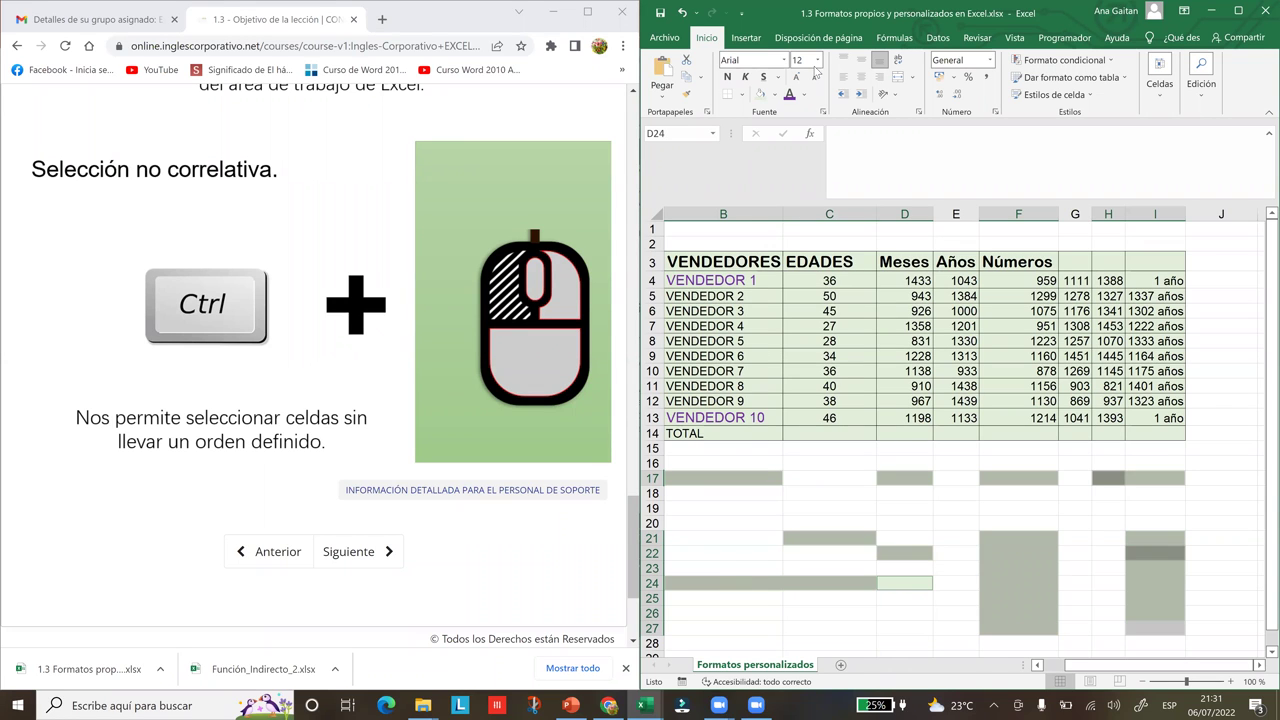
left_click(743, 95)
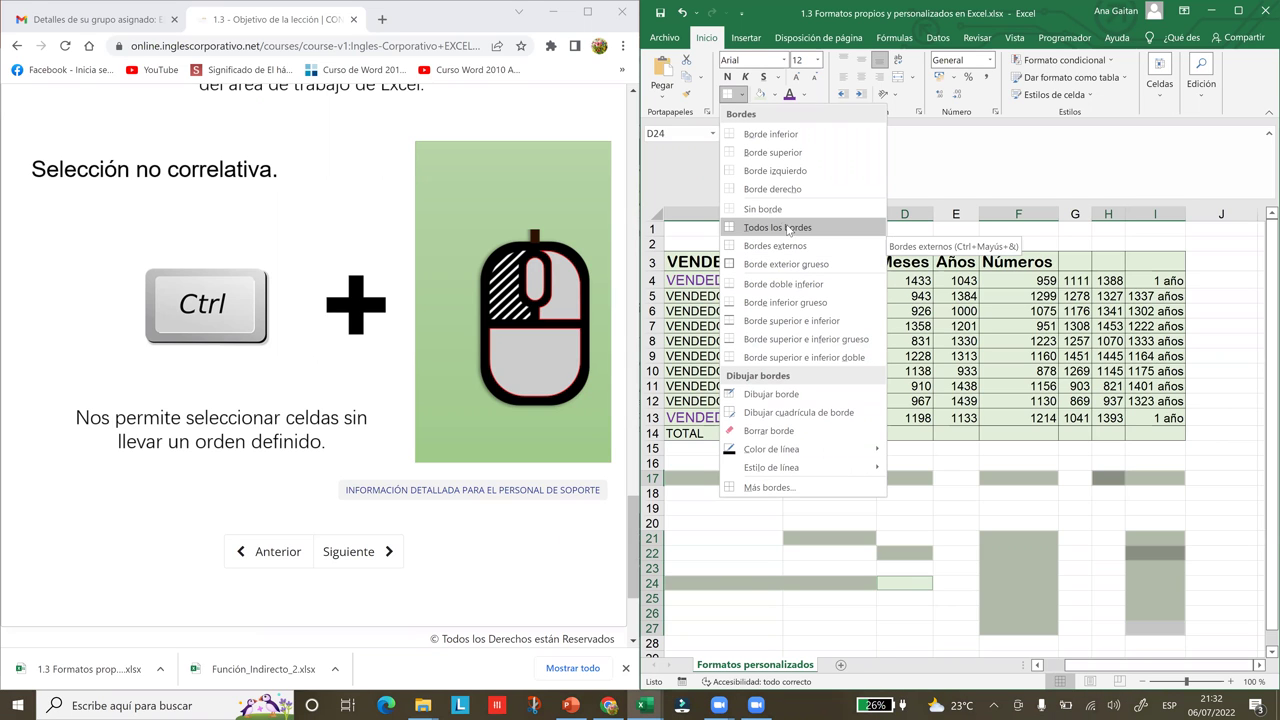
left_click(786, 227)
left_click(986, 580)
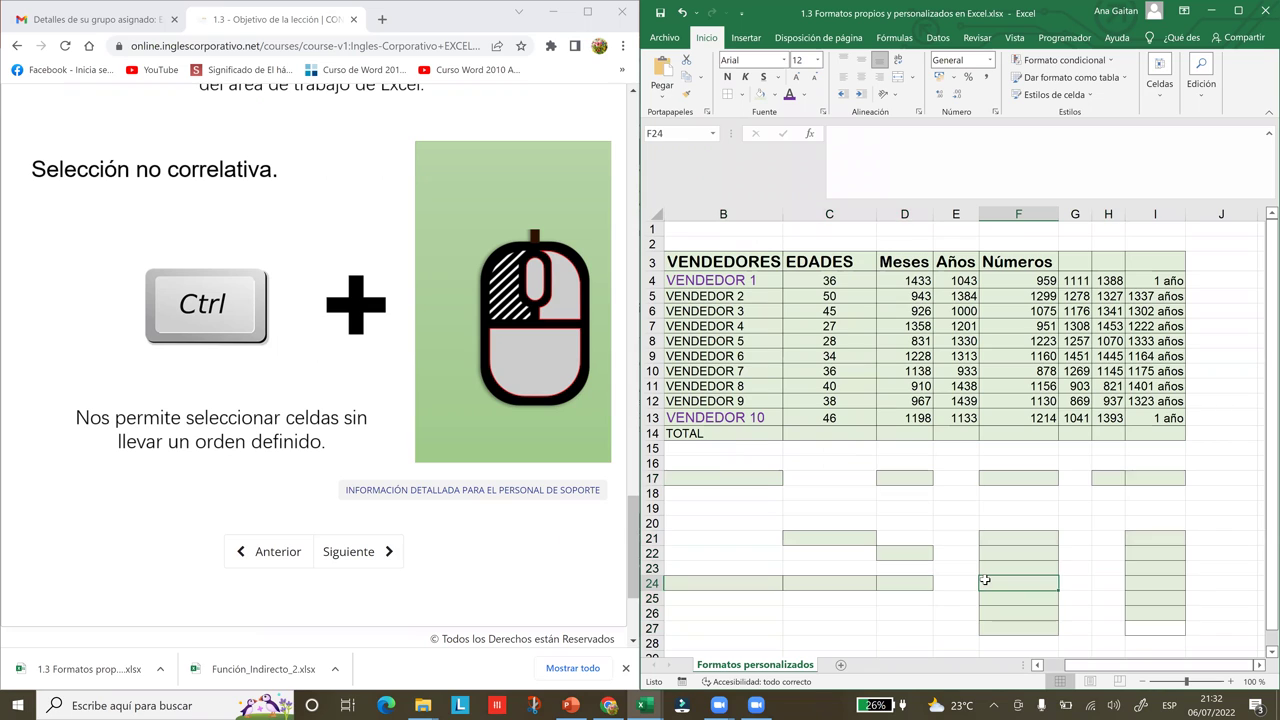
Click the empty cells to the right of the practice area
left_click(1130, 600)
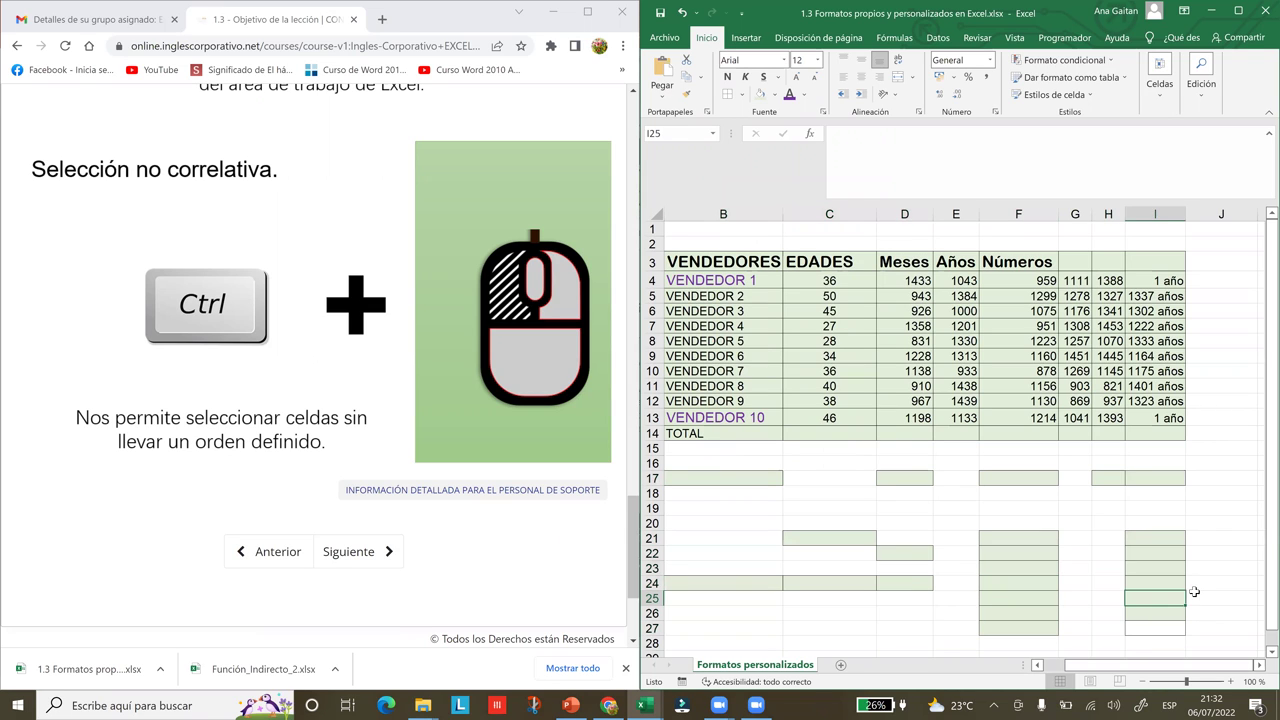
left_click(1228, 598)
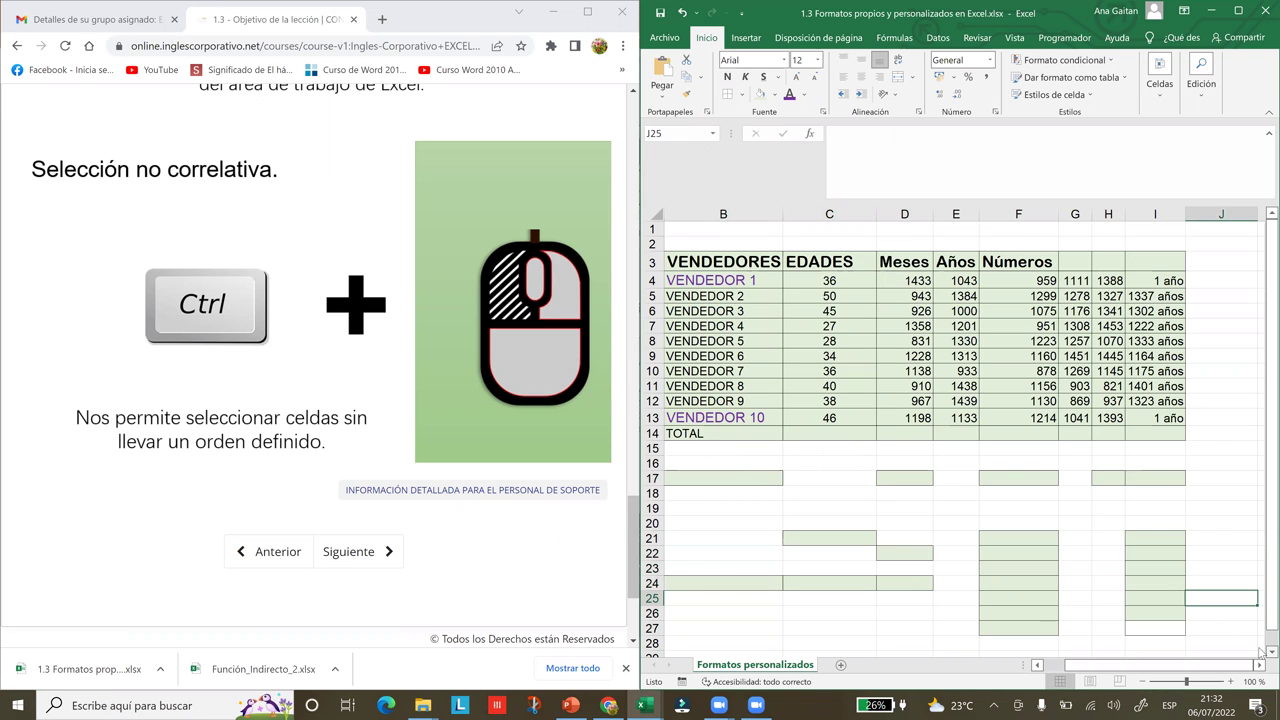
left_click(1264, 651)
left_click(1264, 651)
left_click(1264, 651)
left_click(1264, 651)
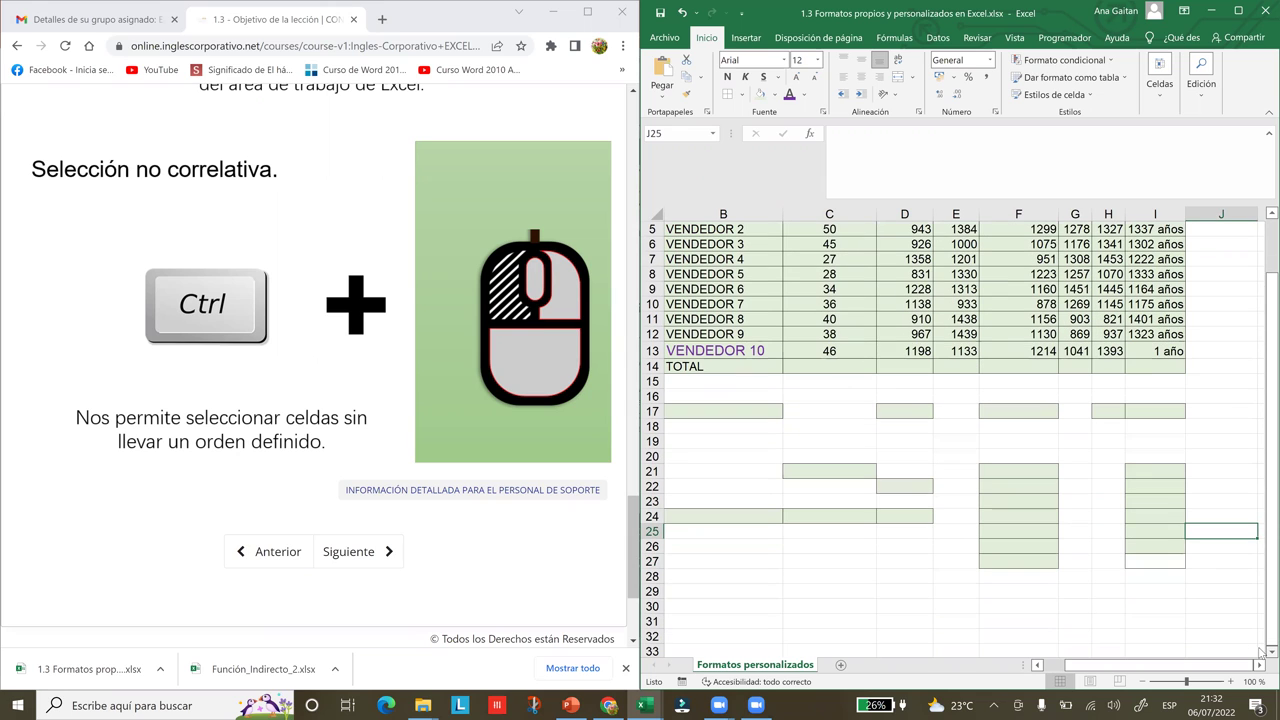
left_click(1263, 651)
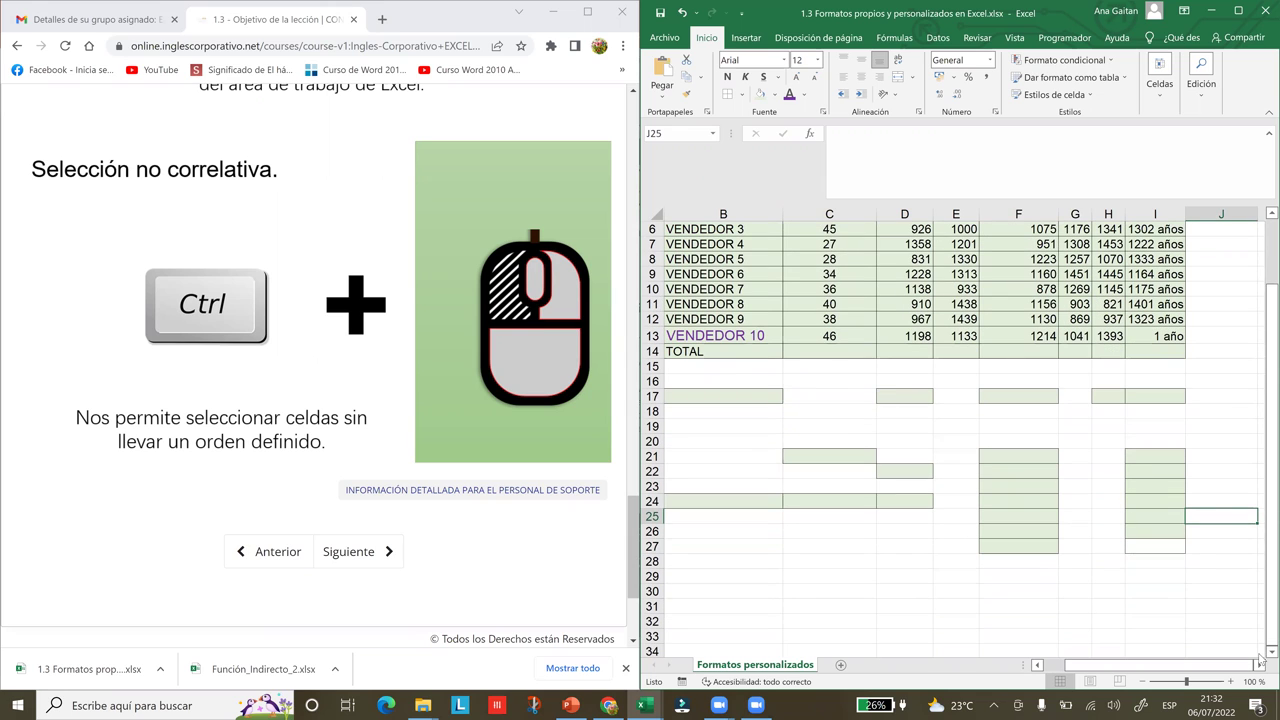
left_click(1263, 651)
Maximize the Excel window so the workbook fills the screen
left_click(1263, 651)
left_click(1263, 651)
left_click(1263, 651)
left_click(1263, 651)
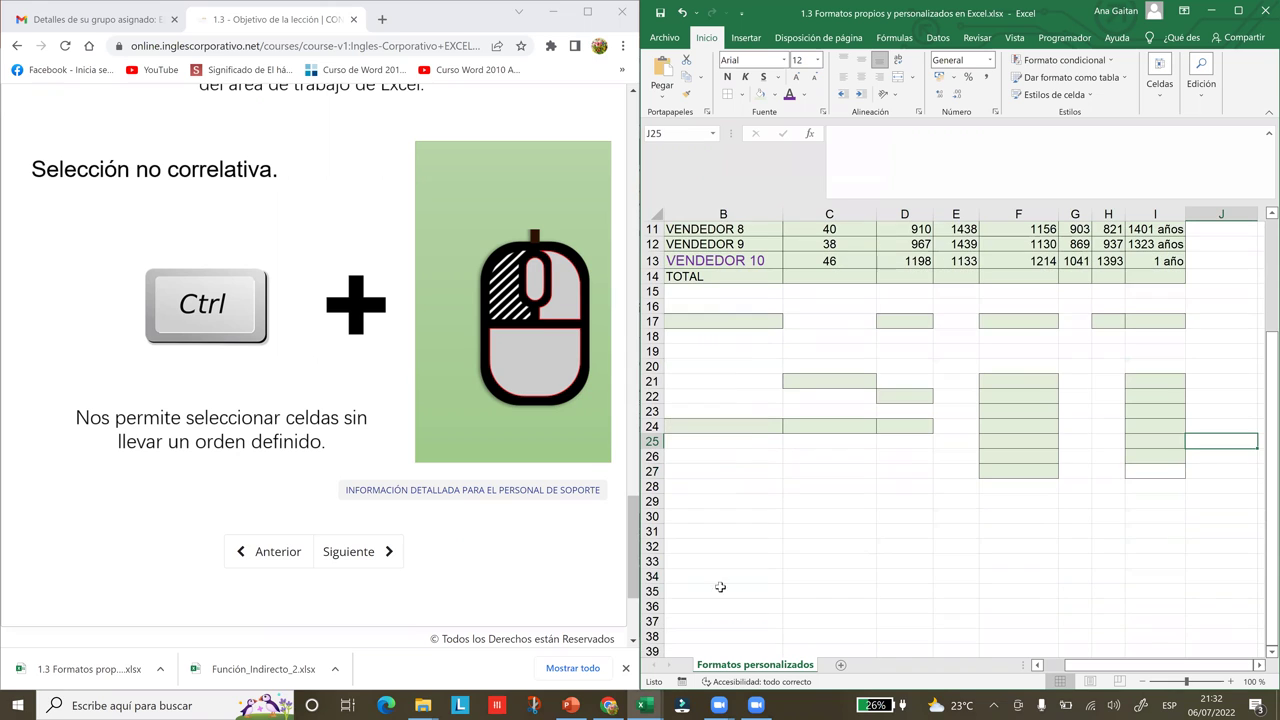
left_click_drag(1262, 508, 1262, 330)
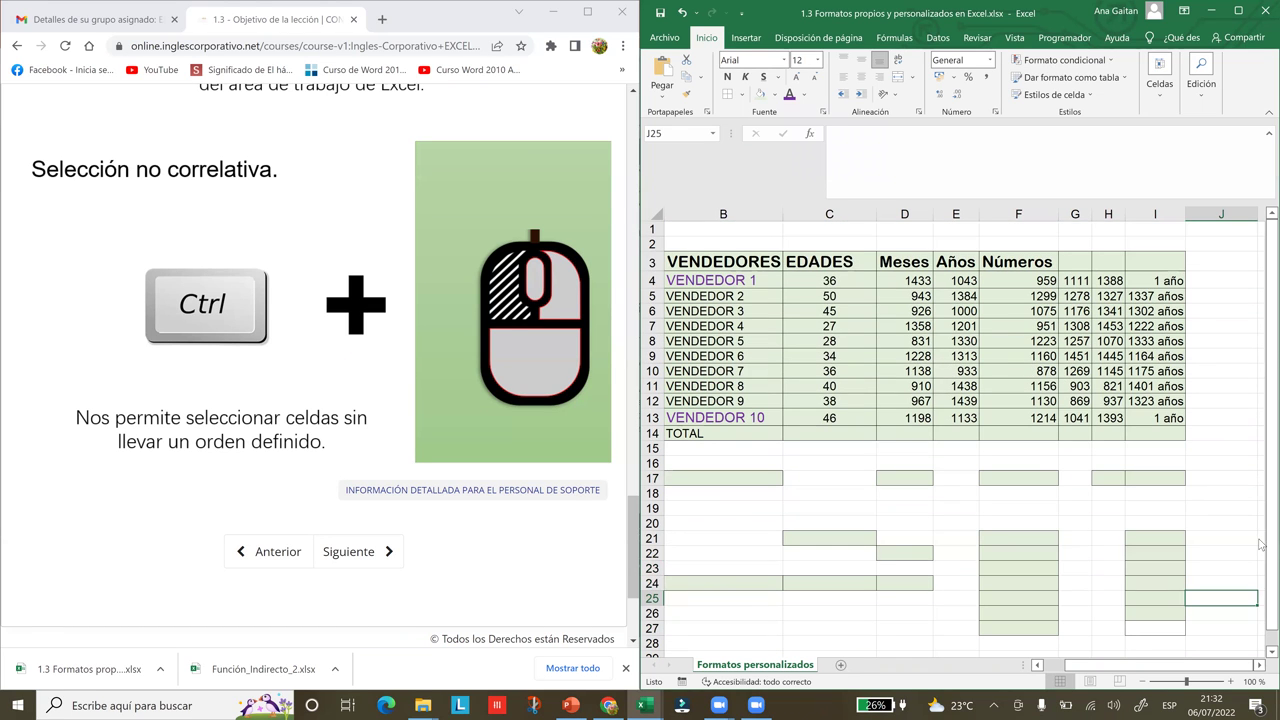
left_click_drag(1262, 546, 1262, 492)
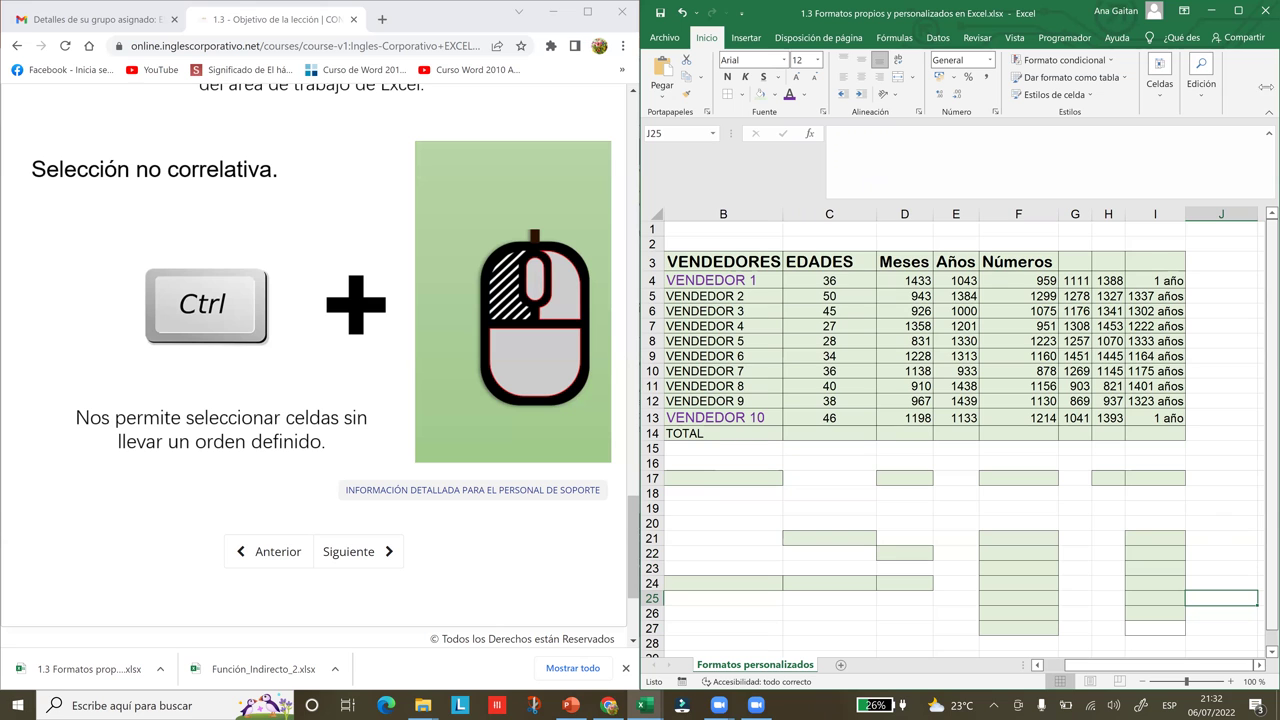
left_click(1249, 8)
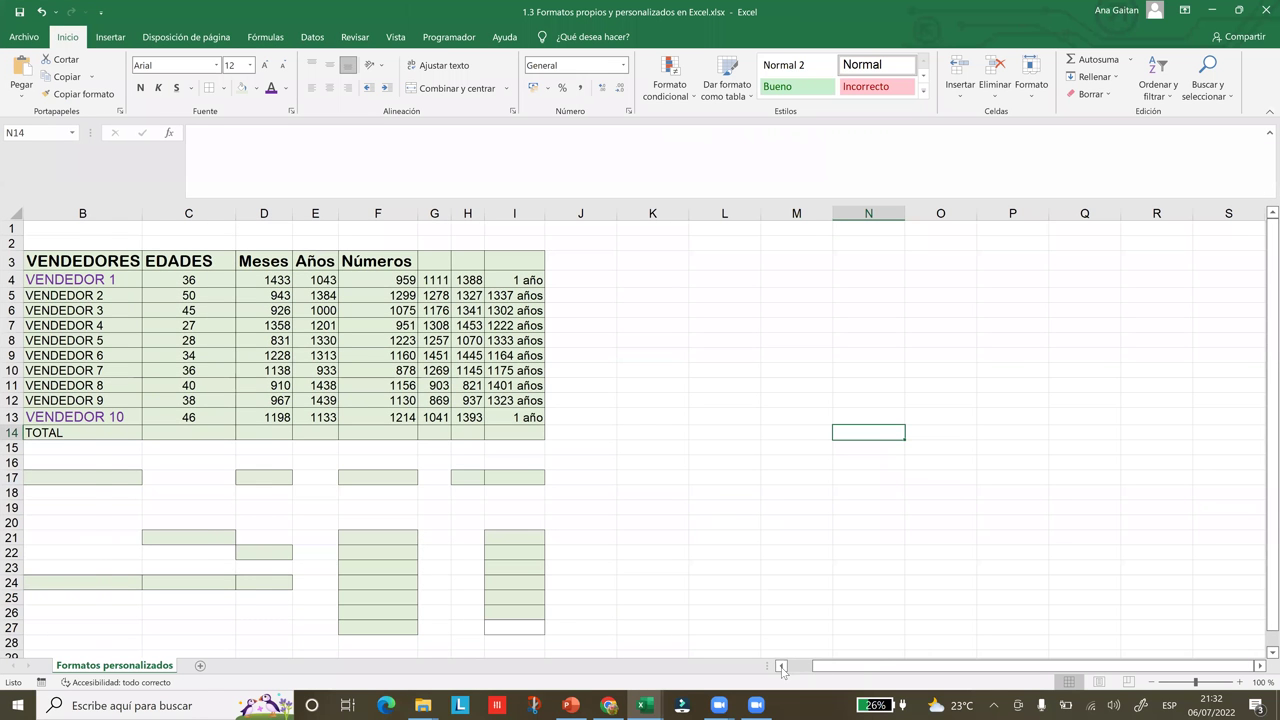
Select the practice range B17:I28
left_click(782, 666)
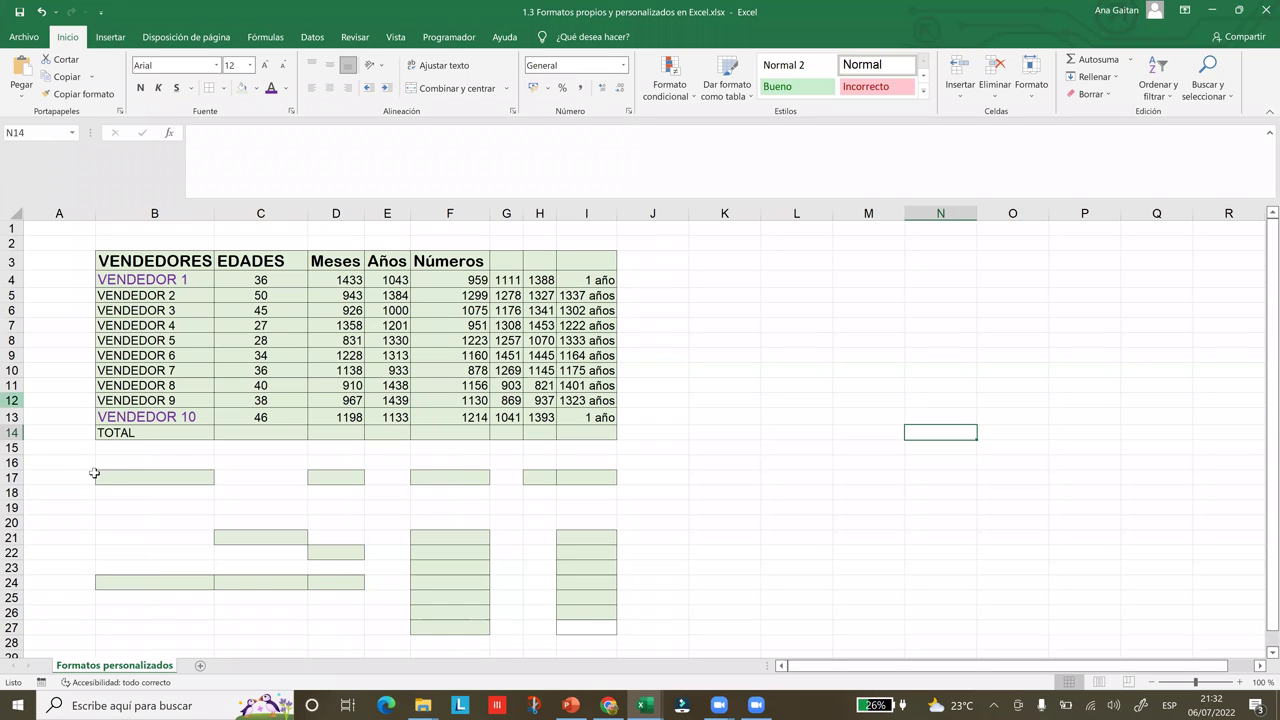
left_click_drag(114, 470, 603, 546)
scroll(603, 546, "down", 1)
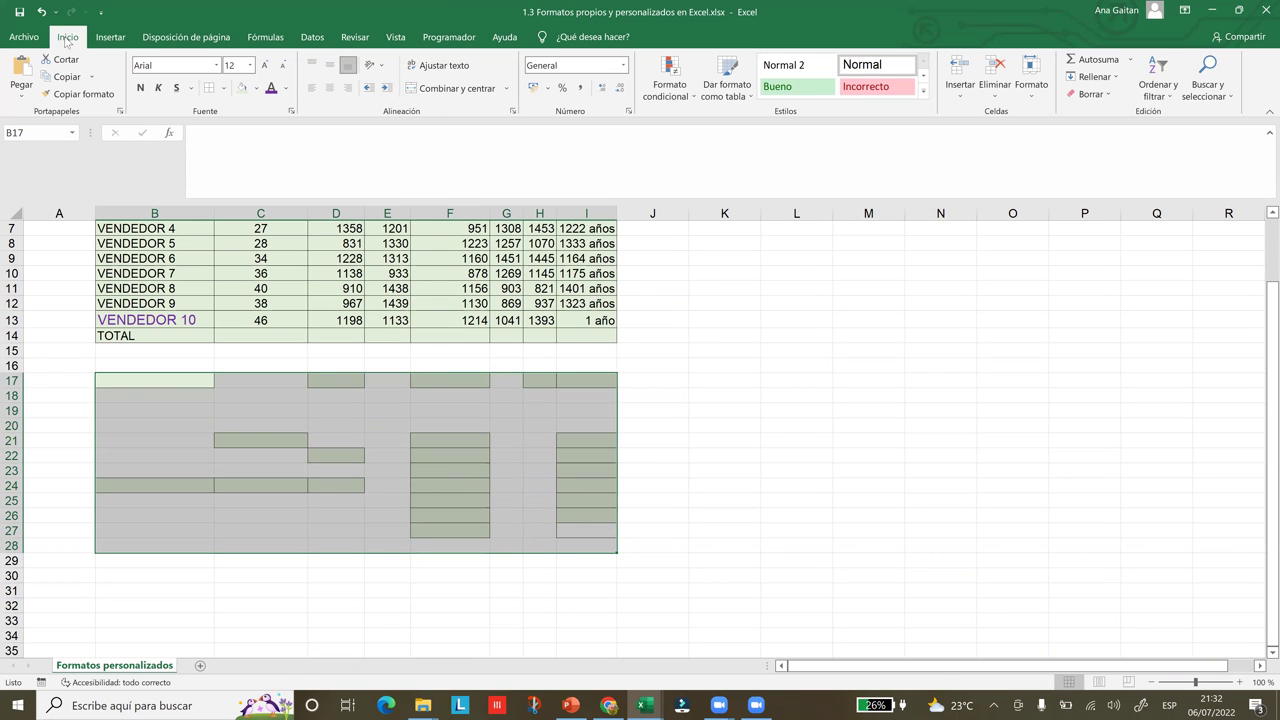
Apply Borrar todo to B17:I28 to remove its fills and borders
left_click(1098, 98)
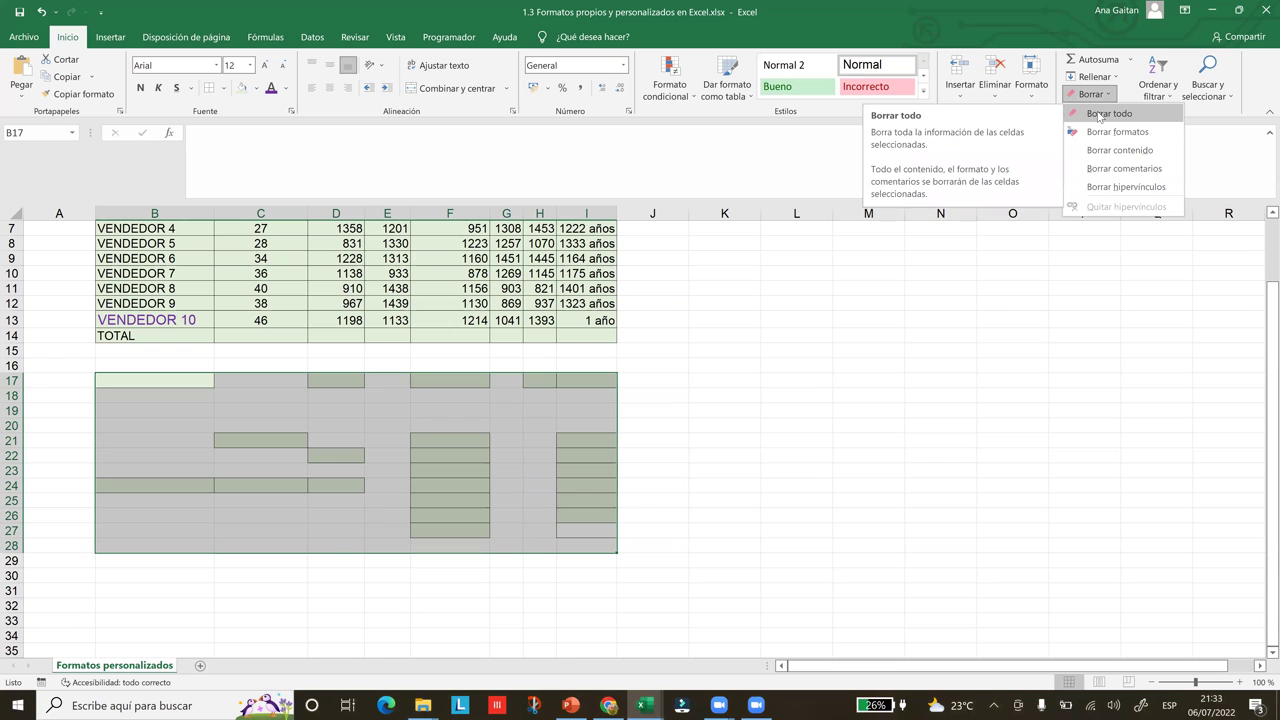
left_click(1101, 115)
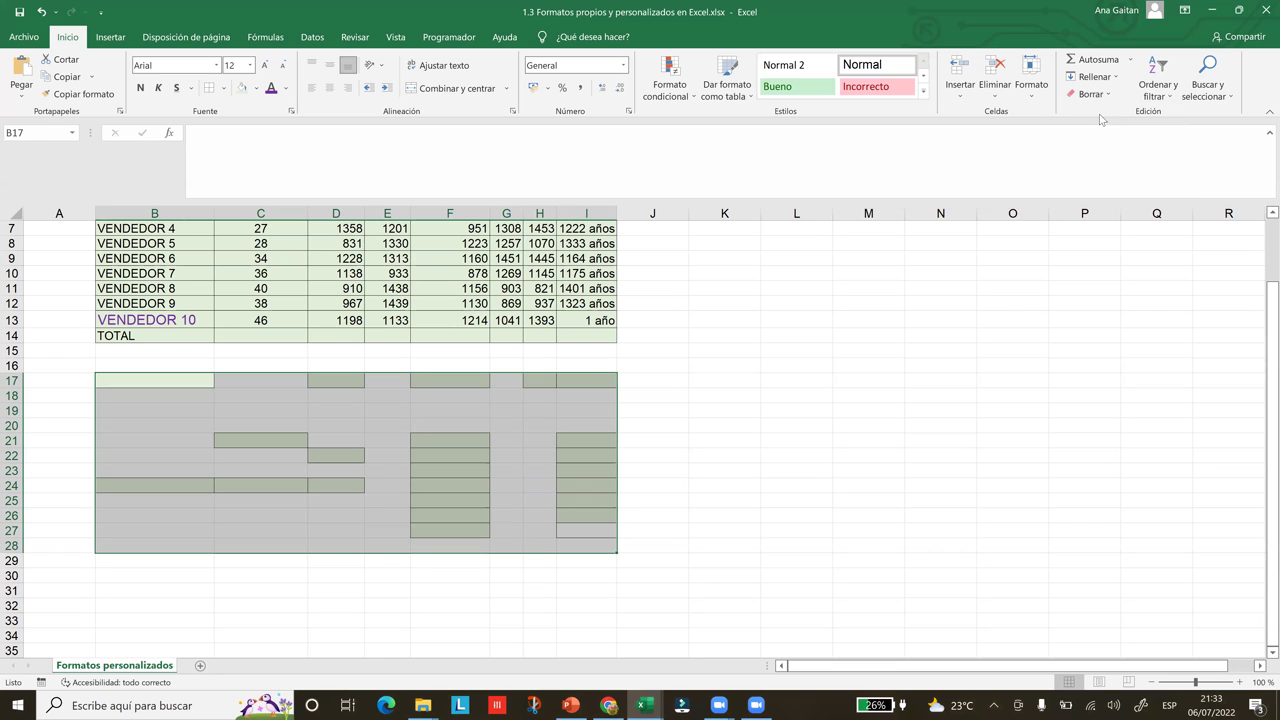
left_click(940, 380)
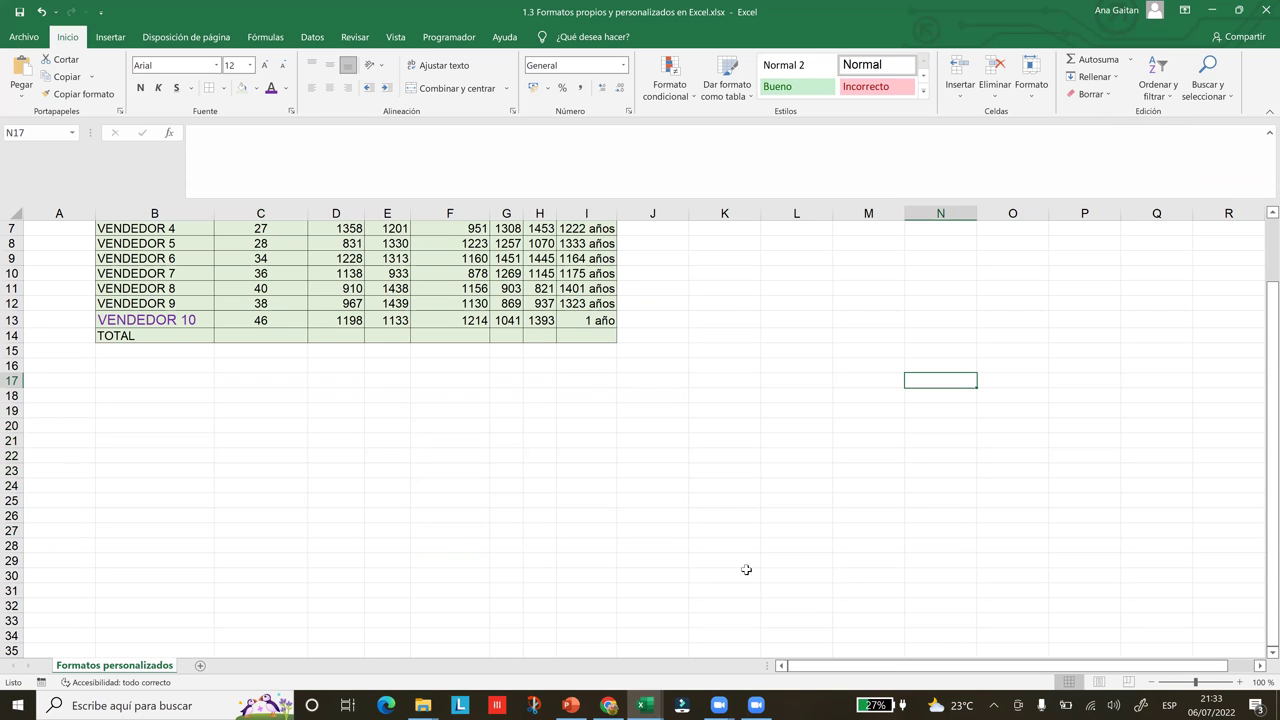
Click empty cells beside and below the VENDEDORES table to check the cleared area
left_click_drag(1260, 400, 734, 362)
left_click(730, 357)
mouse_move(621, 705)
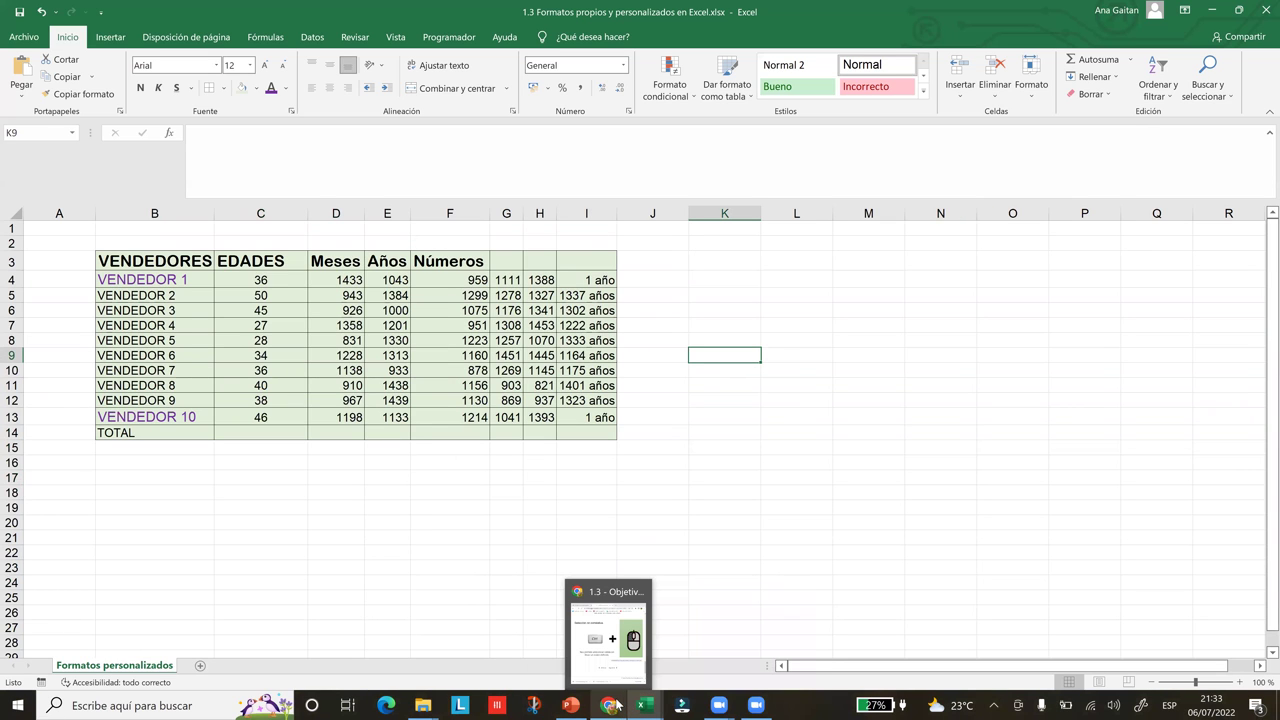
left_click(632, 563)
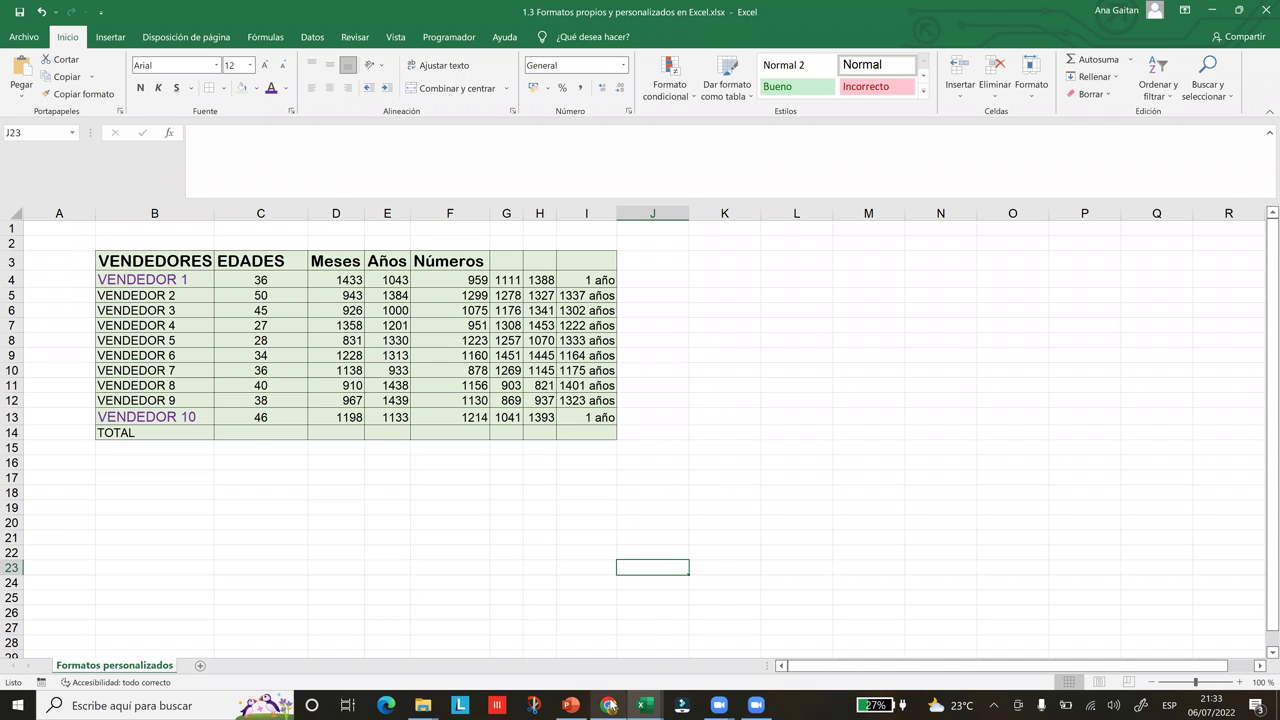
mouse_move(608, 705)
left_click(614, 643)
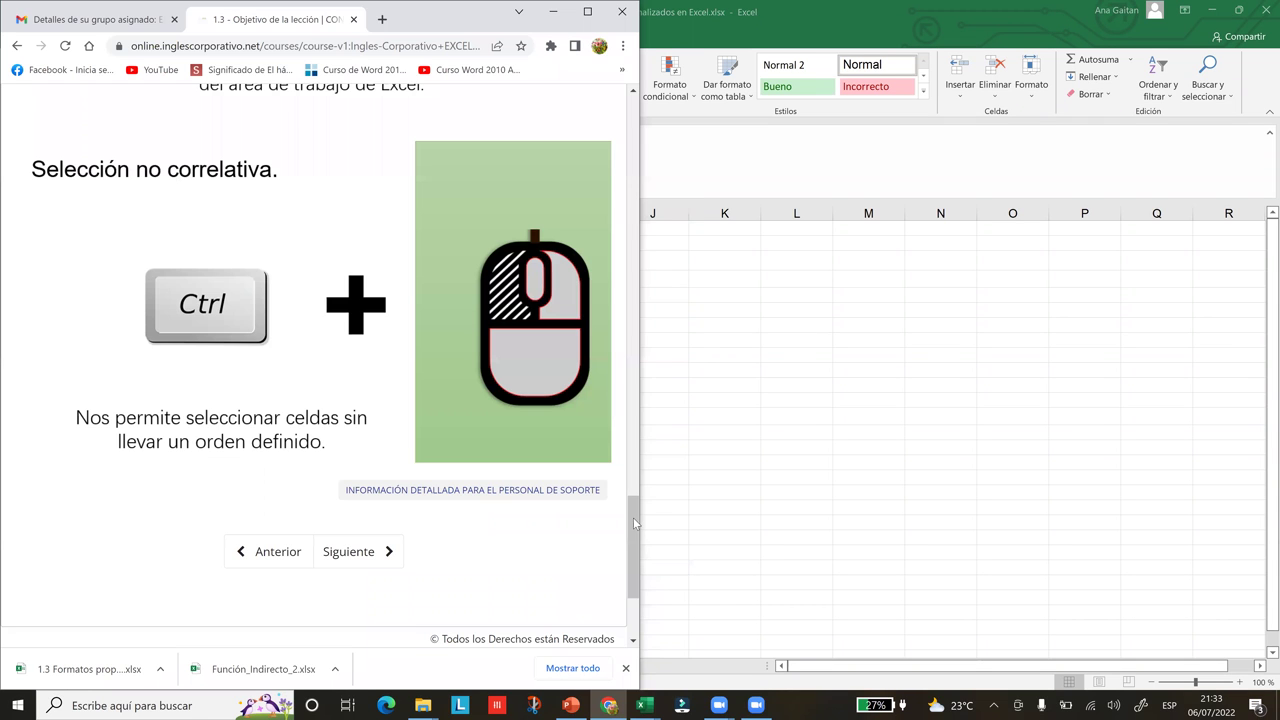
left_click(631, 412)
scroll(629, 410, "up", 1)
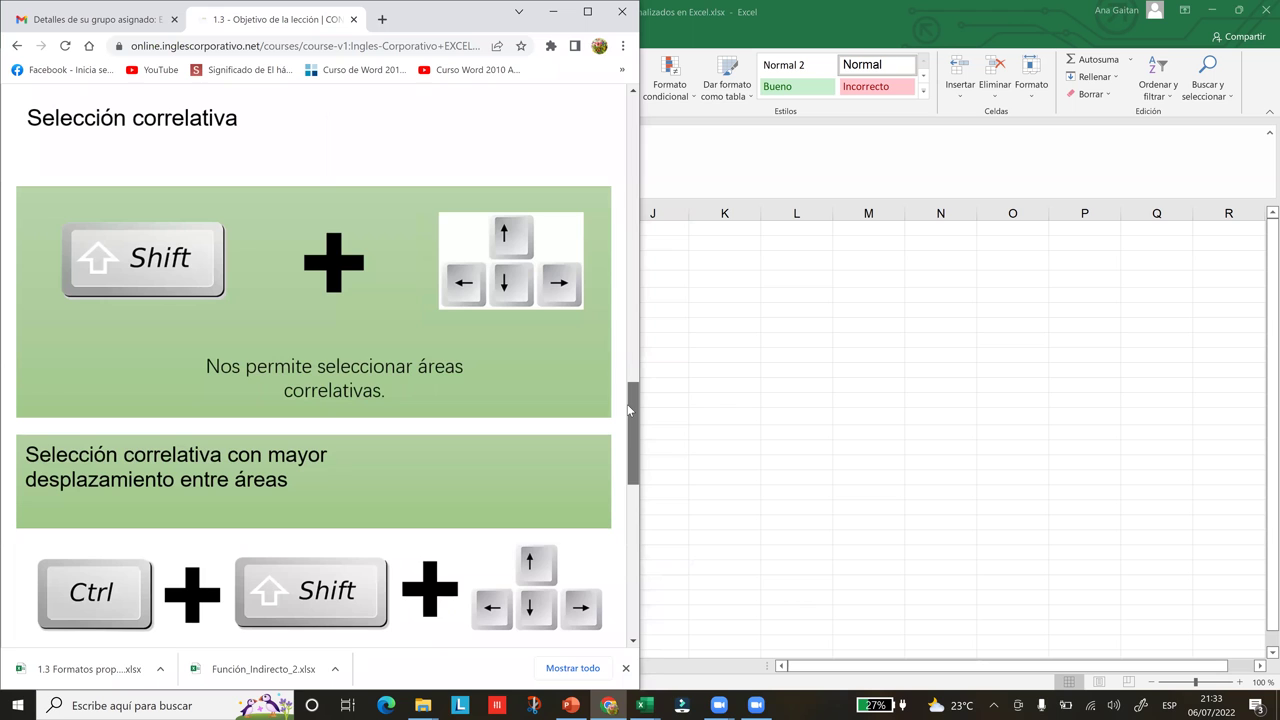
scroll(628, 418, "down", 1)
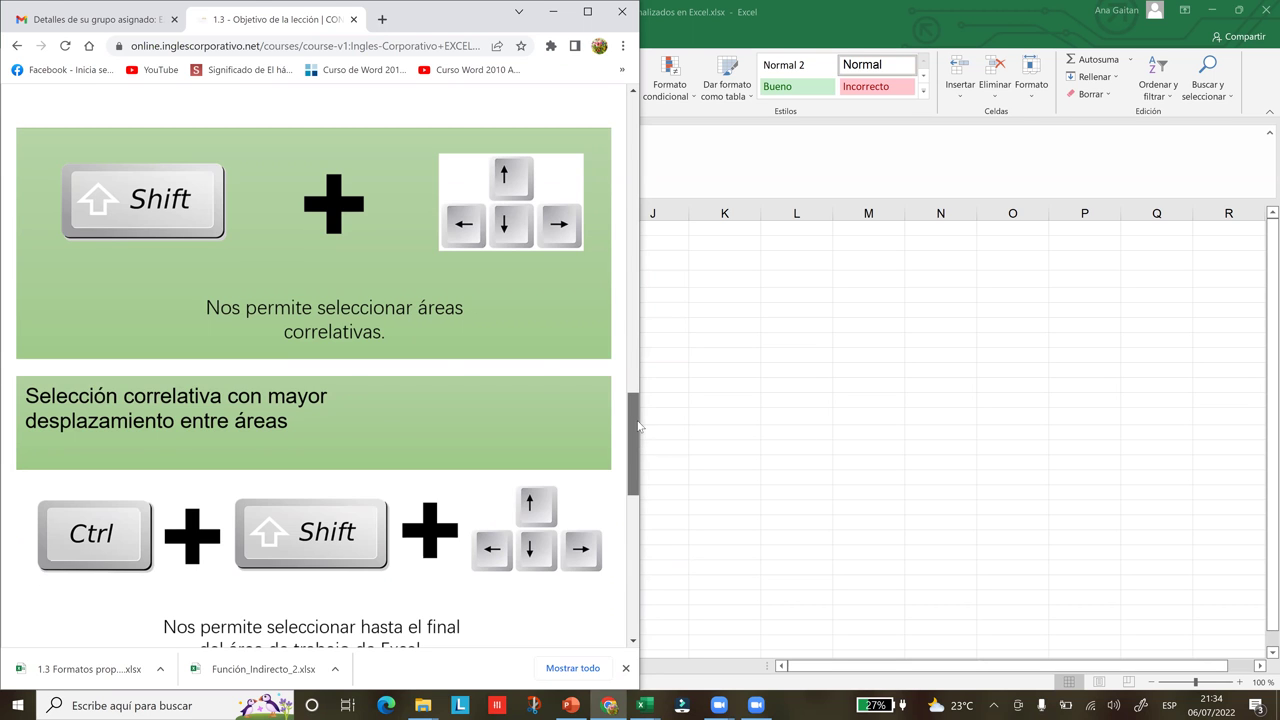
scroll(636, 412, "up", 1)
scroll(621, 362, "up", 2)
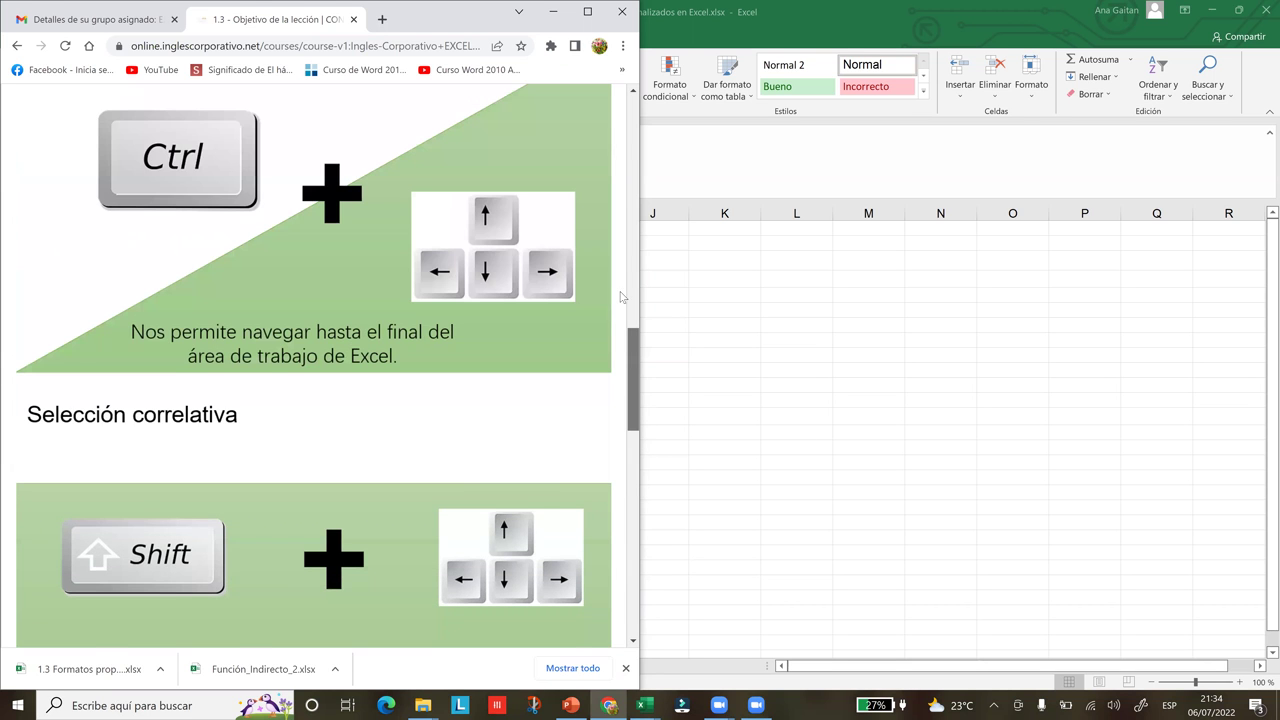
scroll(621, 296, "up", 5)
scroll(625, 215, "up", 3)
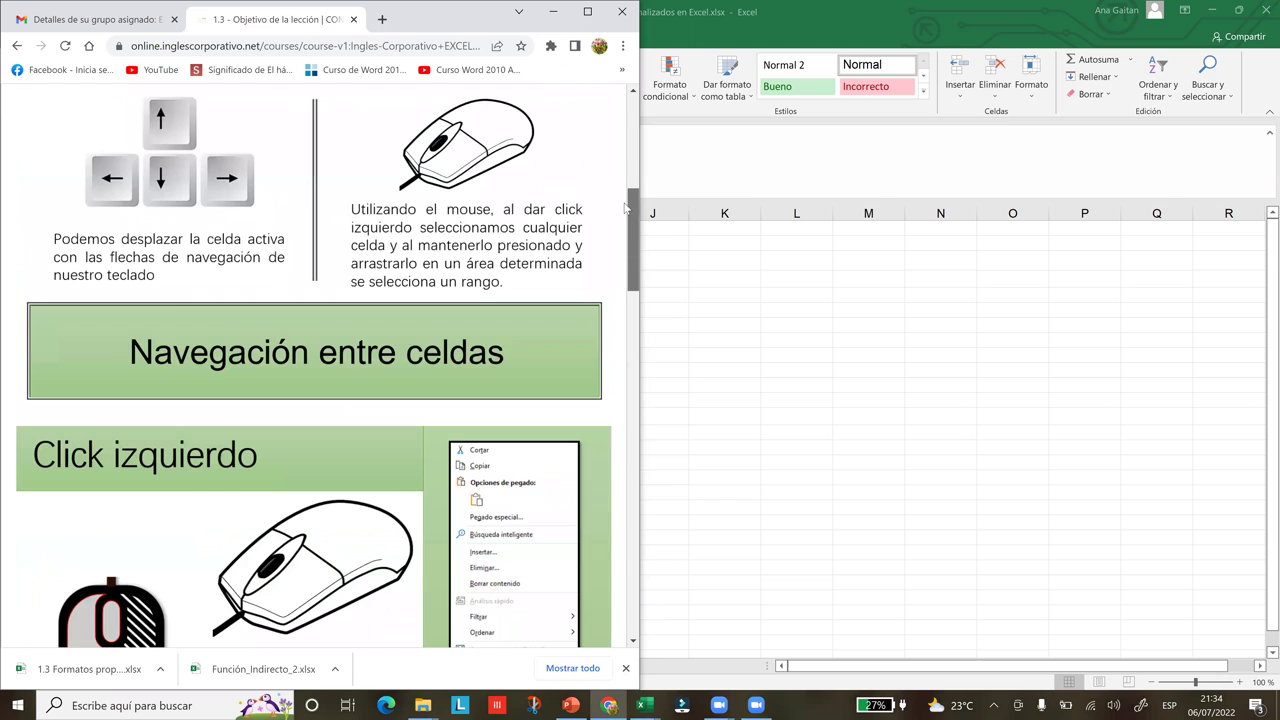
scroll(632, 208, "up", 1)
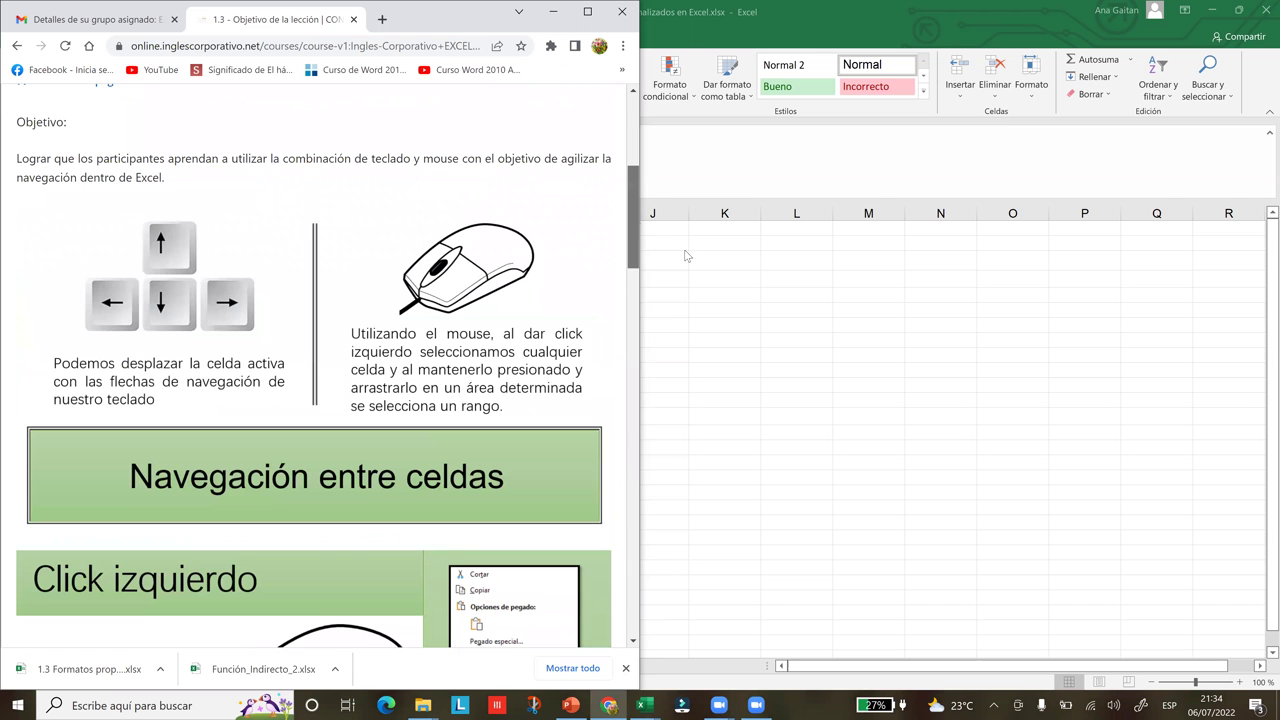
key("alt+Tab")
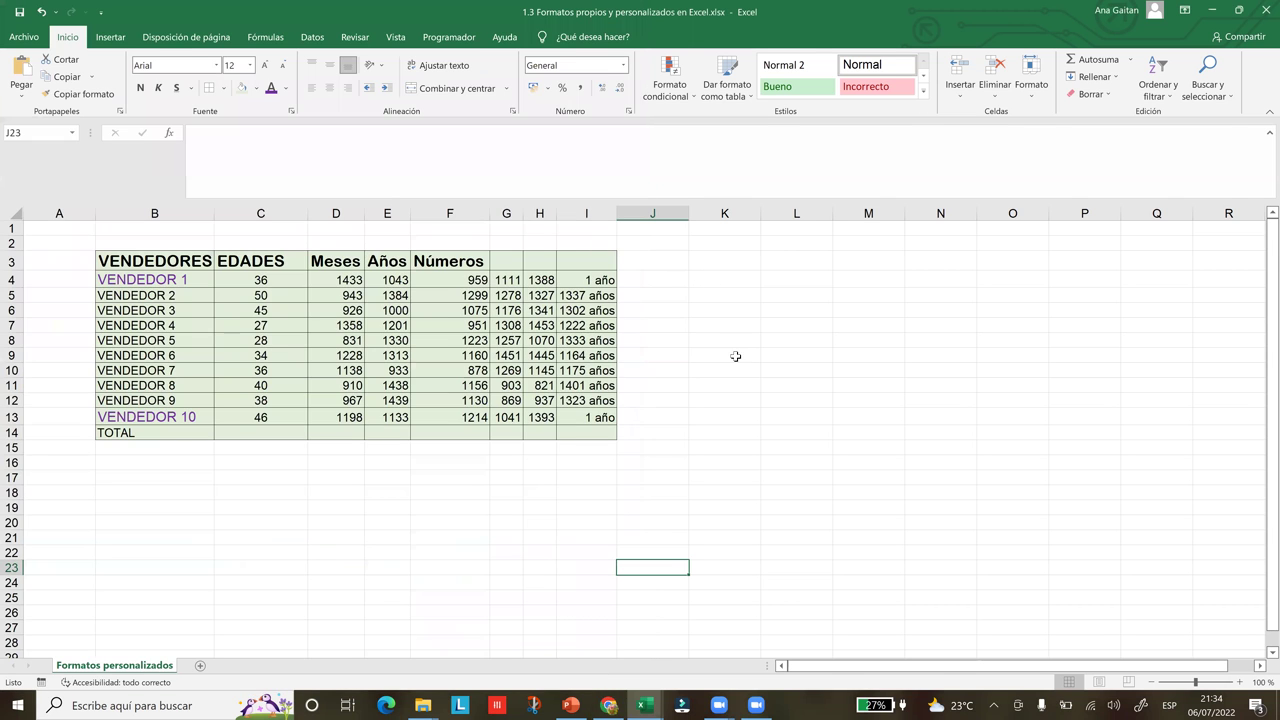
left_click(732, 366)
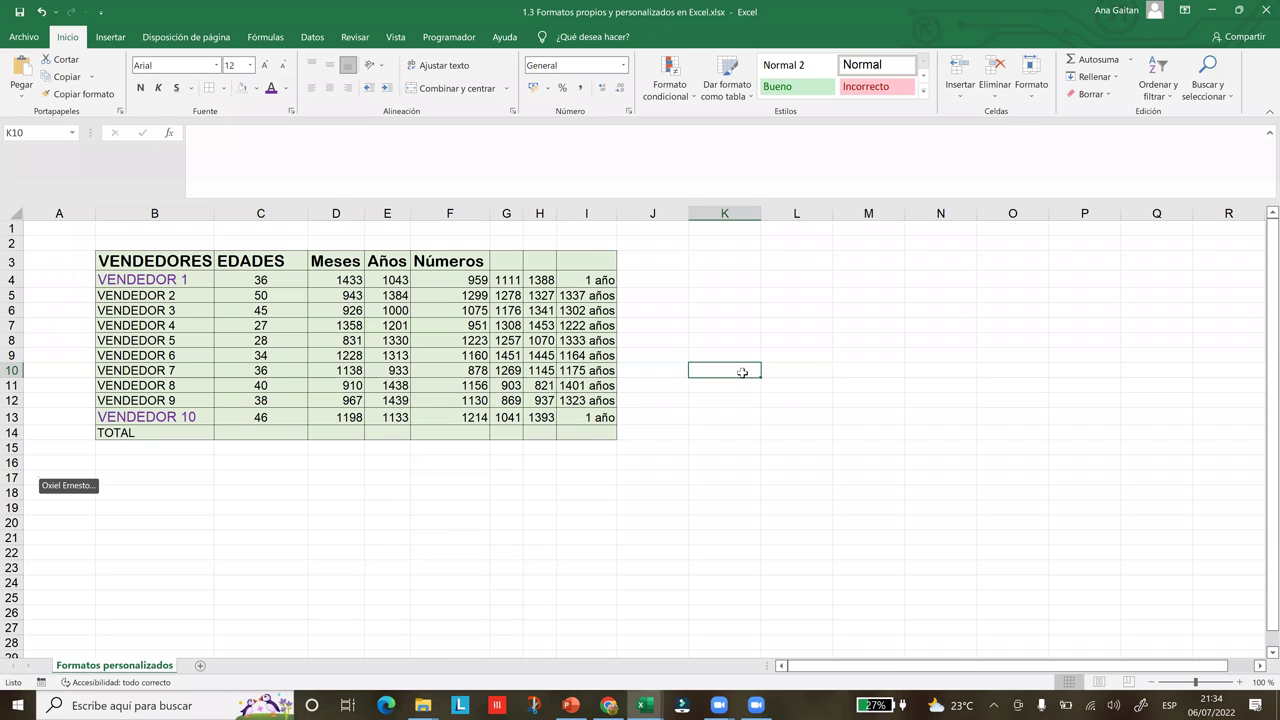
key("shift+Right")
key("shift+Right")
key("shift+Right")
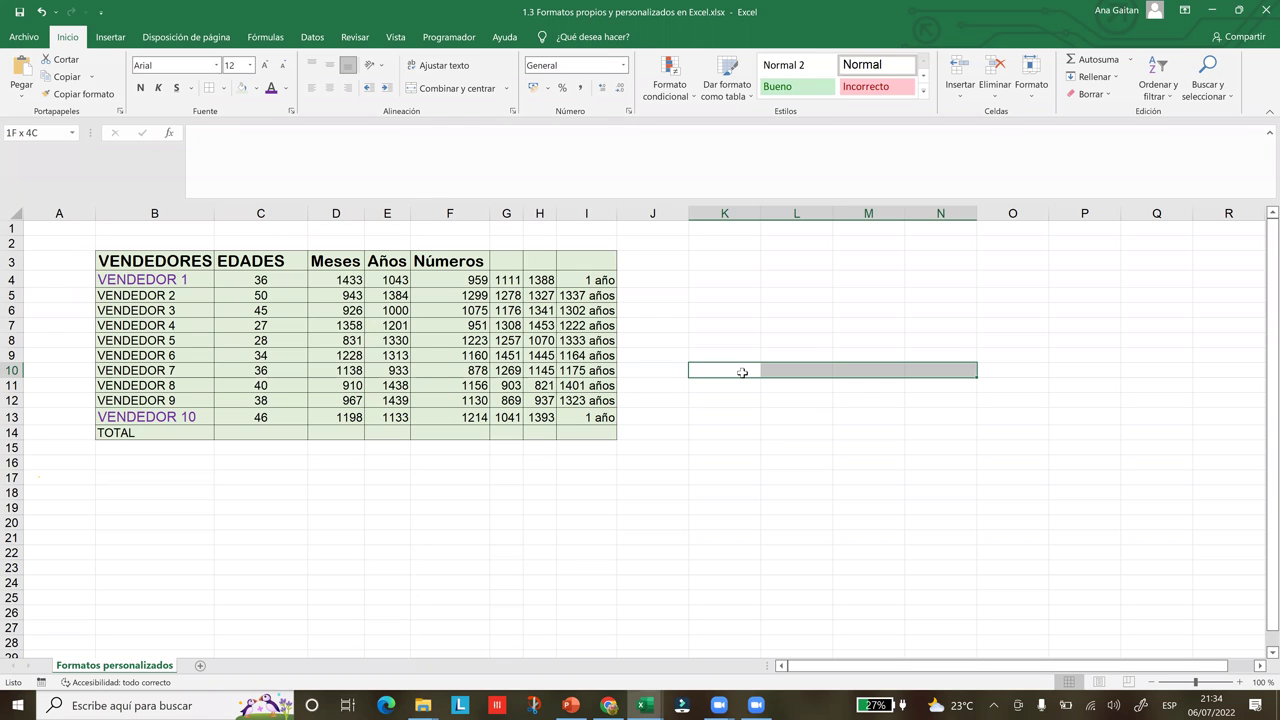
key("shift+Down")
key("shift+Up")
key("shift+Down")
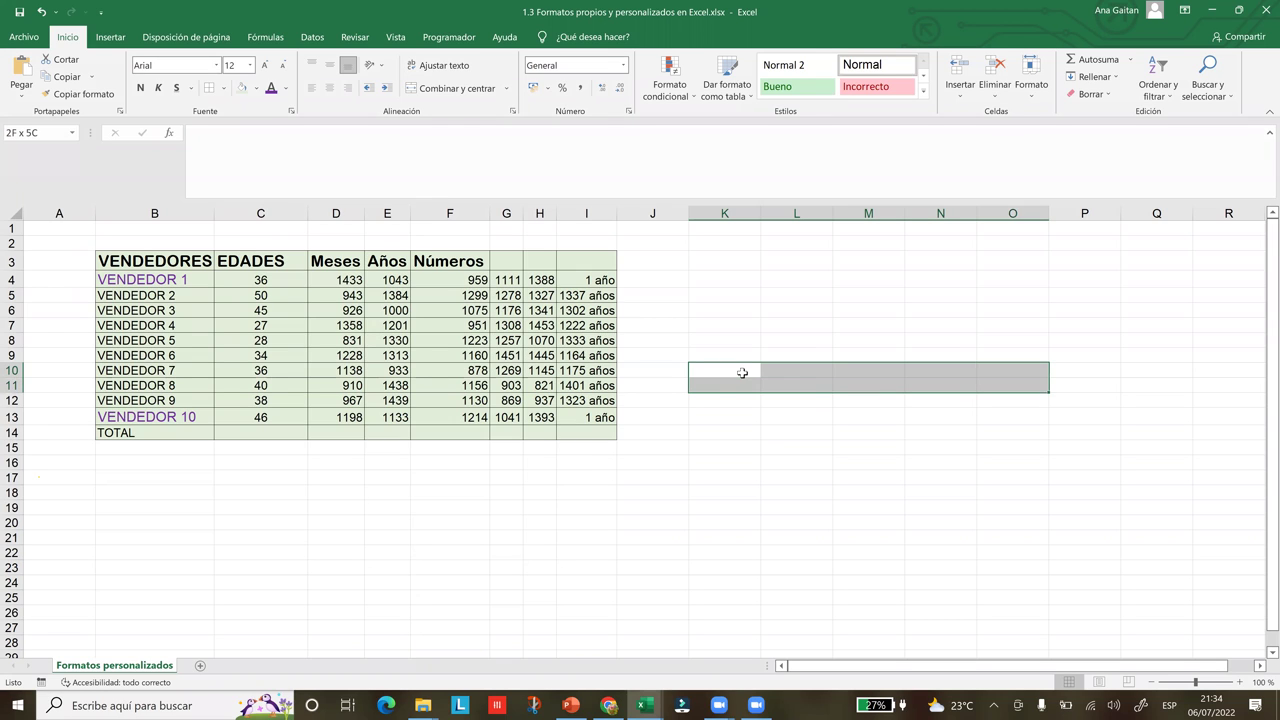
key("shift+Up")
key("shift+Left")
key("shift+Left")
key("shift+Right")
key("shift+Right")
key("shift+Right")
key("shift+Down")
key("shift+Down")
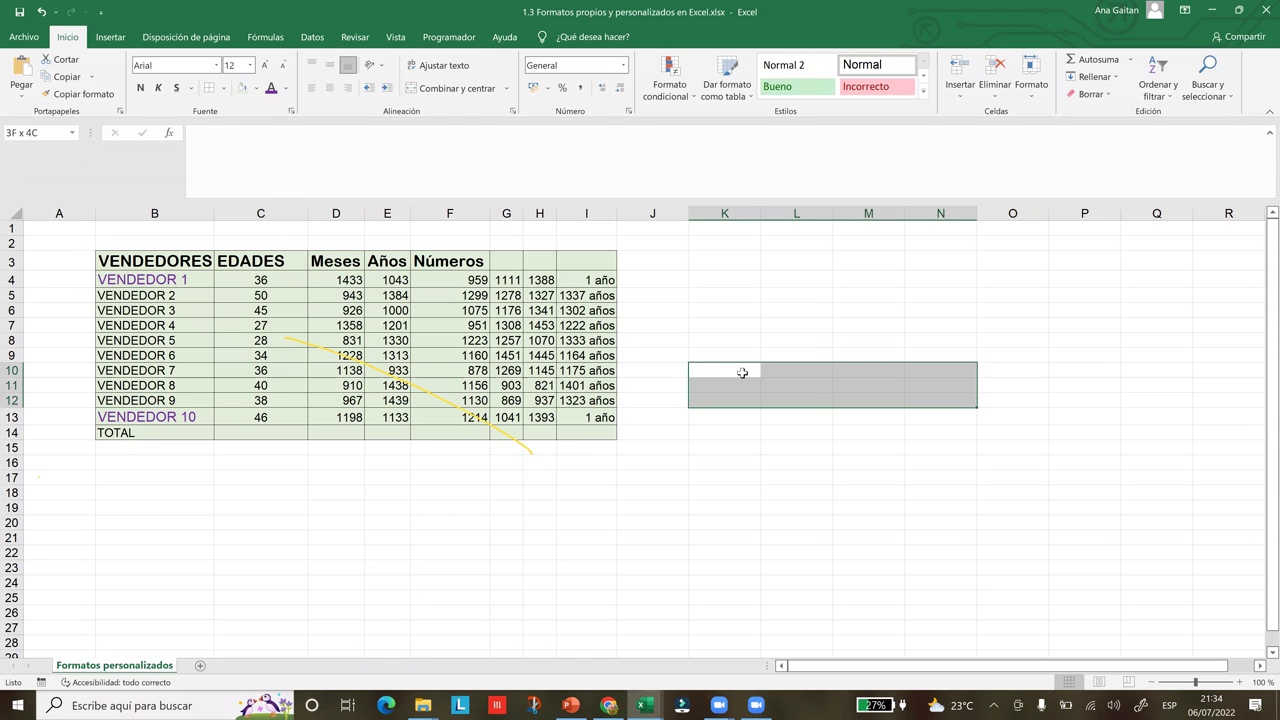
key("shift+Right")
key("shift+Right")
key("shift+Right")
key("shift+Right")
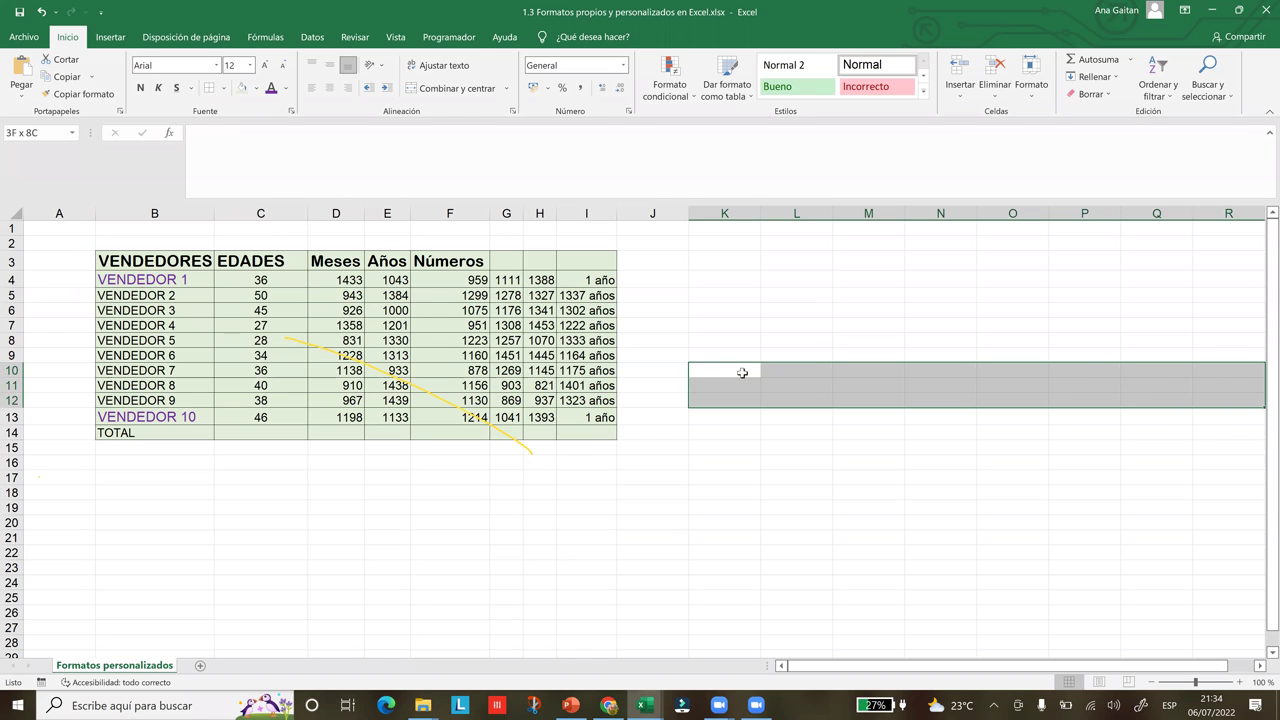
key("shift+Left")
key("shift+Down")
key("shift+Left")
key("shift+Left")
key("shift+Left")
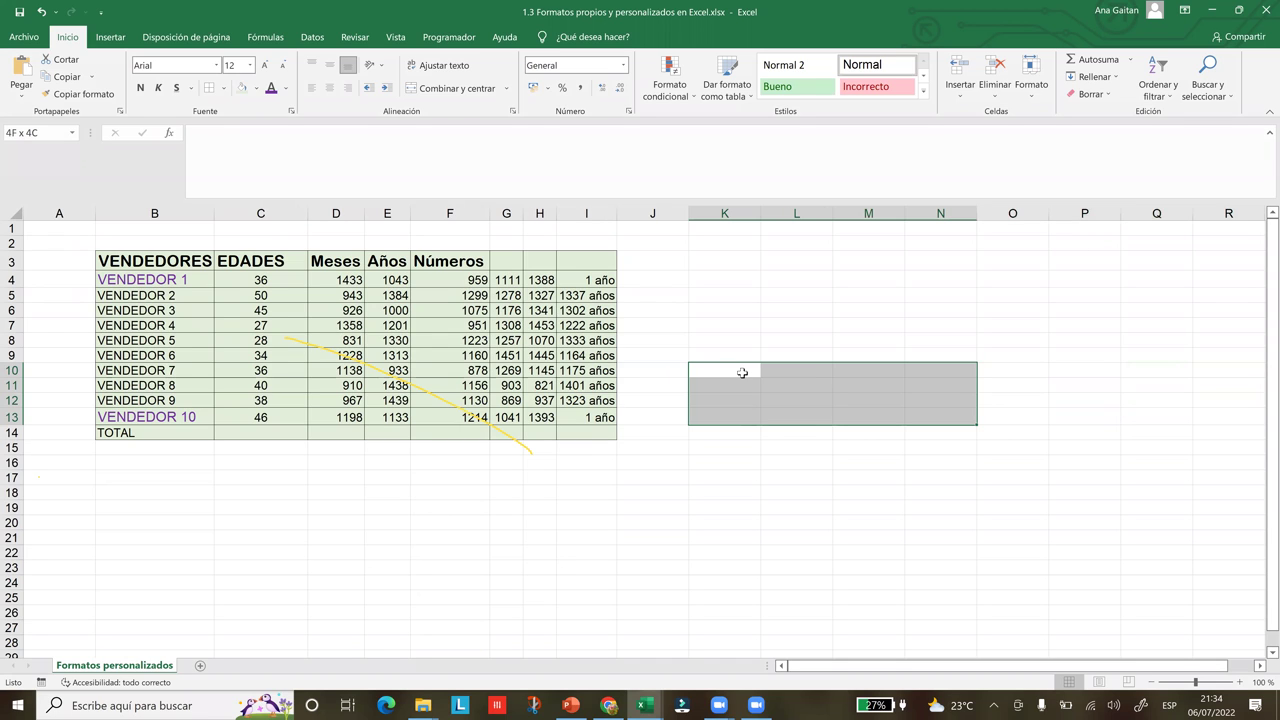
key("shift+Right")
key("shift+Down")
key("shift+Down")
key("shift+Up")
key("shift+Right")
key("shift+Down")
key("shift+Down")
key("shift+Down")
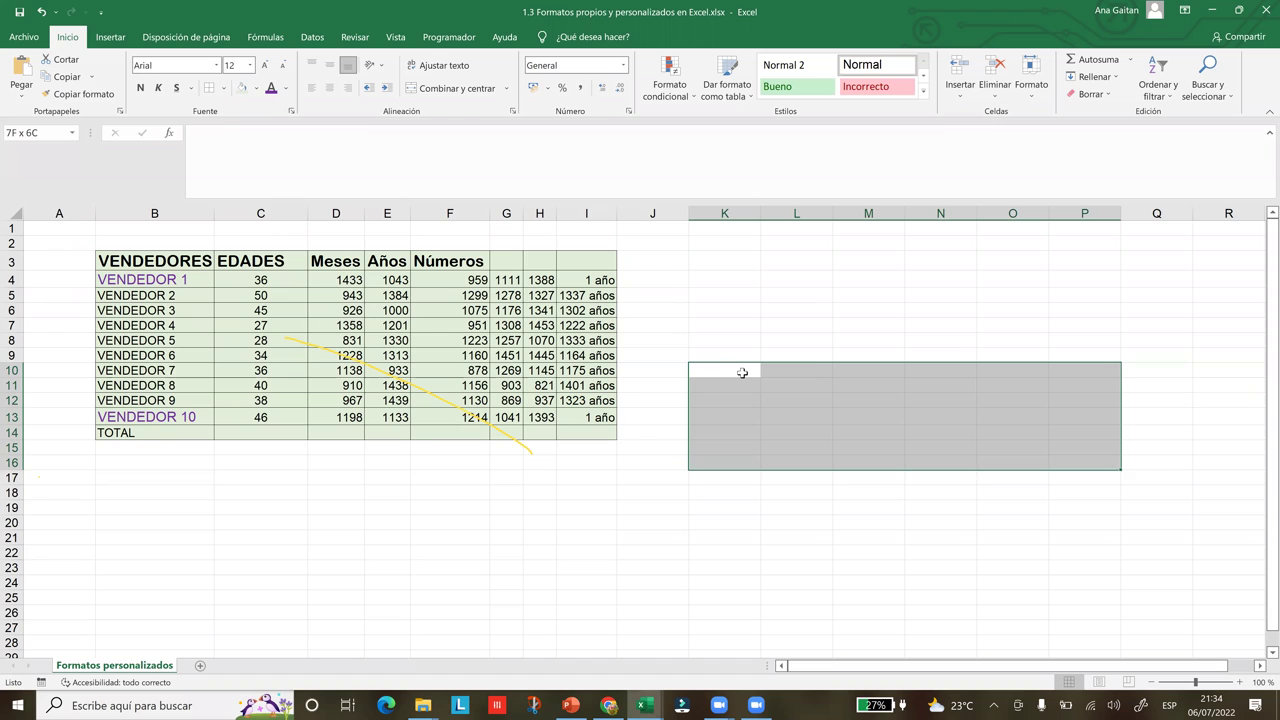
key("shift+Left")
key("shift+Up")
key("shift+Right")
key("shift+Left")
key("shift+Up")
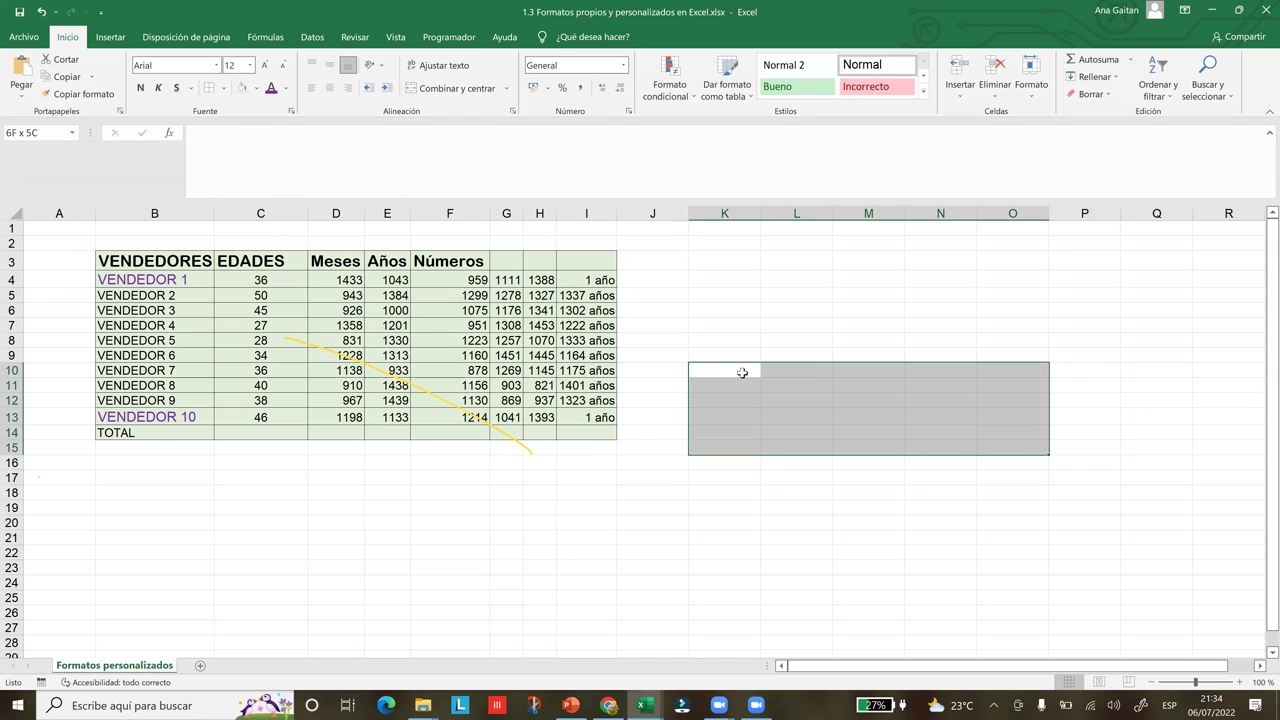
left_click(767, 457)
left_click(738, 371)
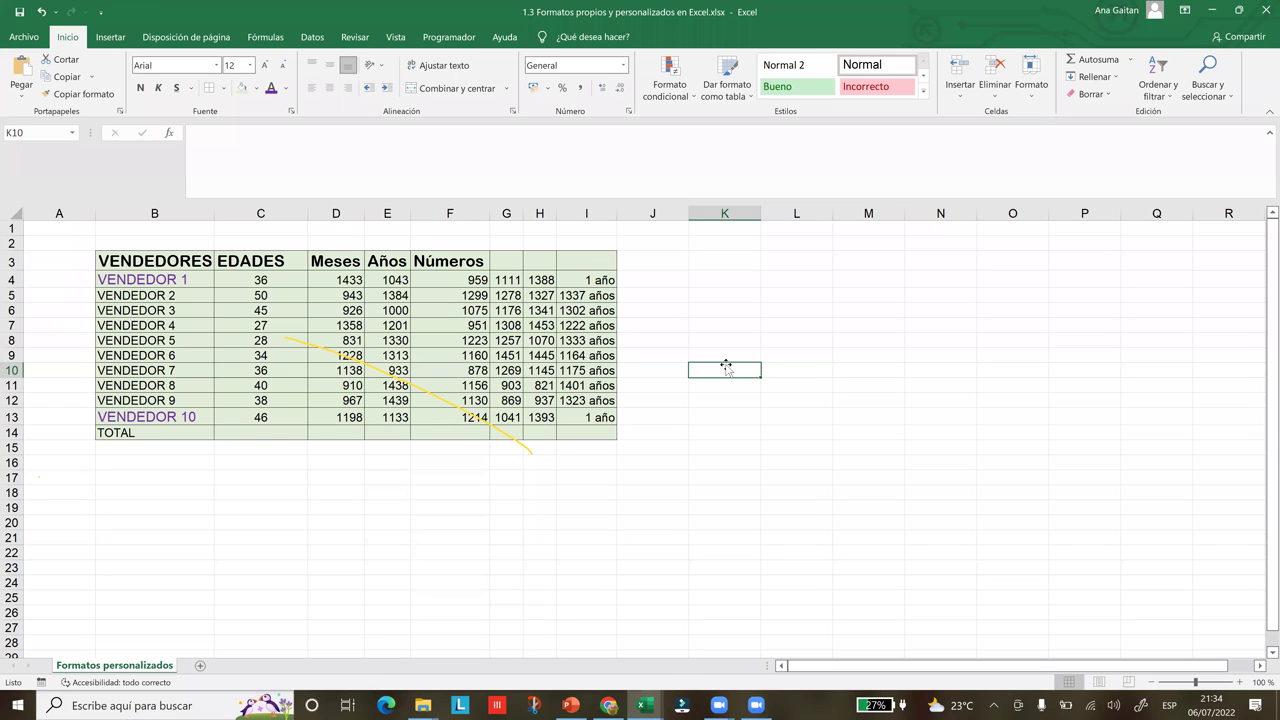
Select a block of table numbers and step back through recent changes with Ctrl+Z six times
left_click(940, 346)
left_click_drag(418, 358, 372, 404)
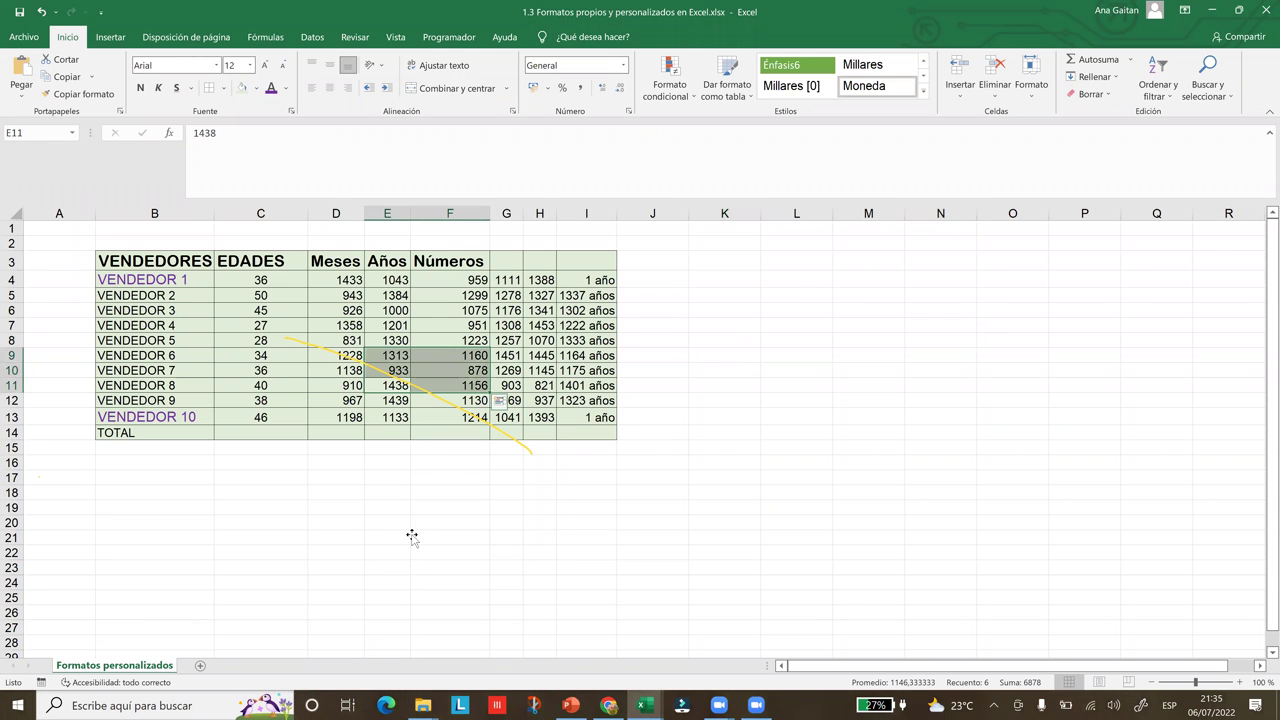
key("ctrl+z")
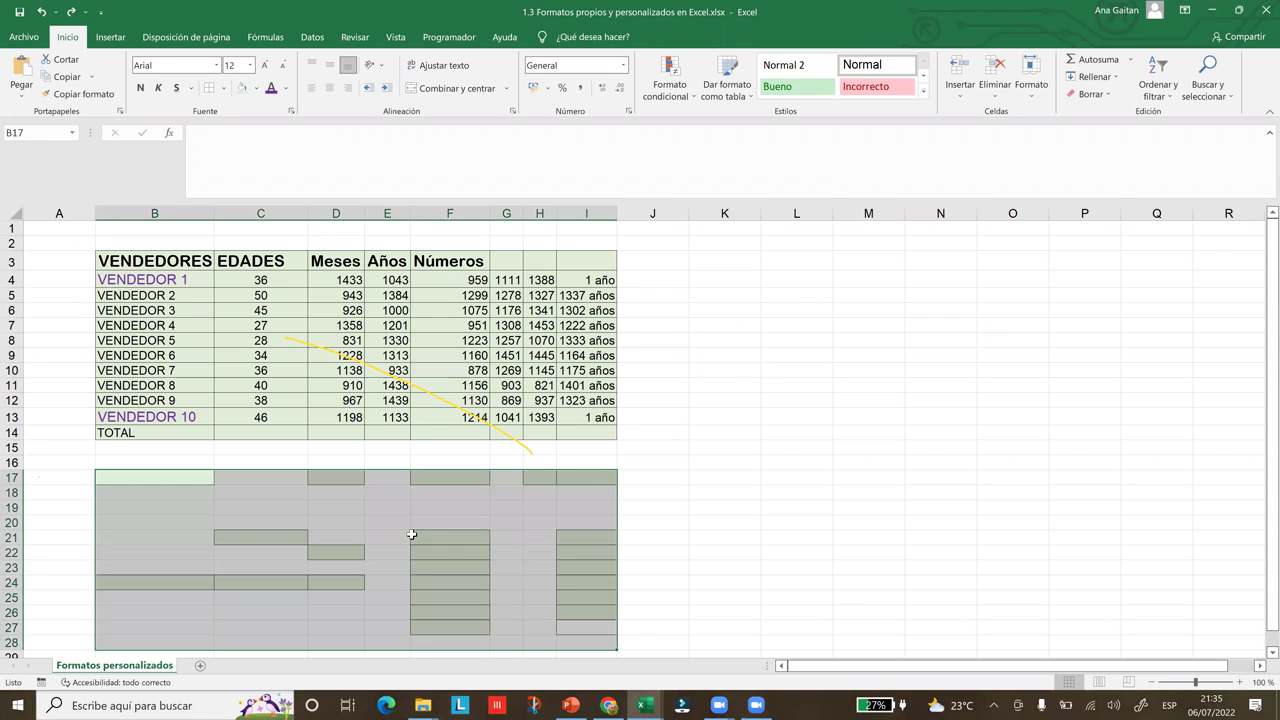
key("ctrl+z")
key("ctrl+z")
key("ctrl+z")
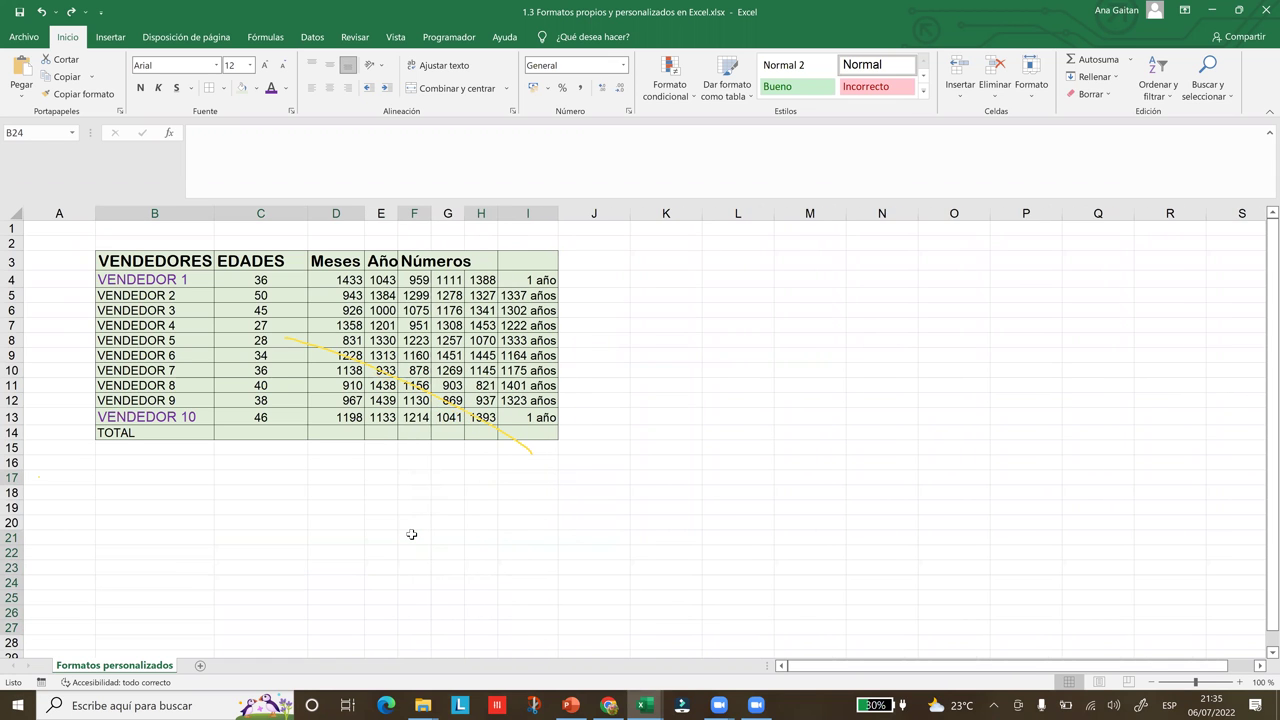
key("ctrl+z")
key("ctrl+z")
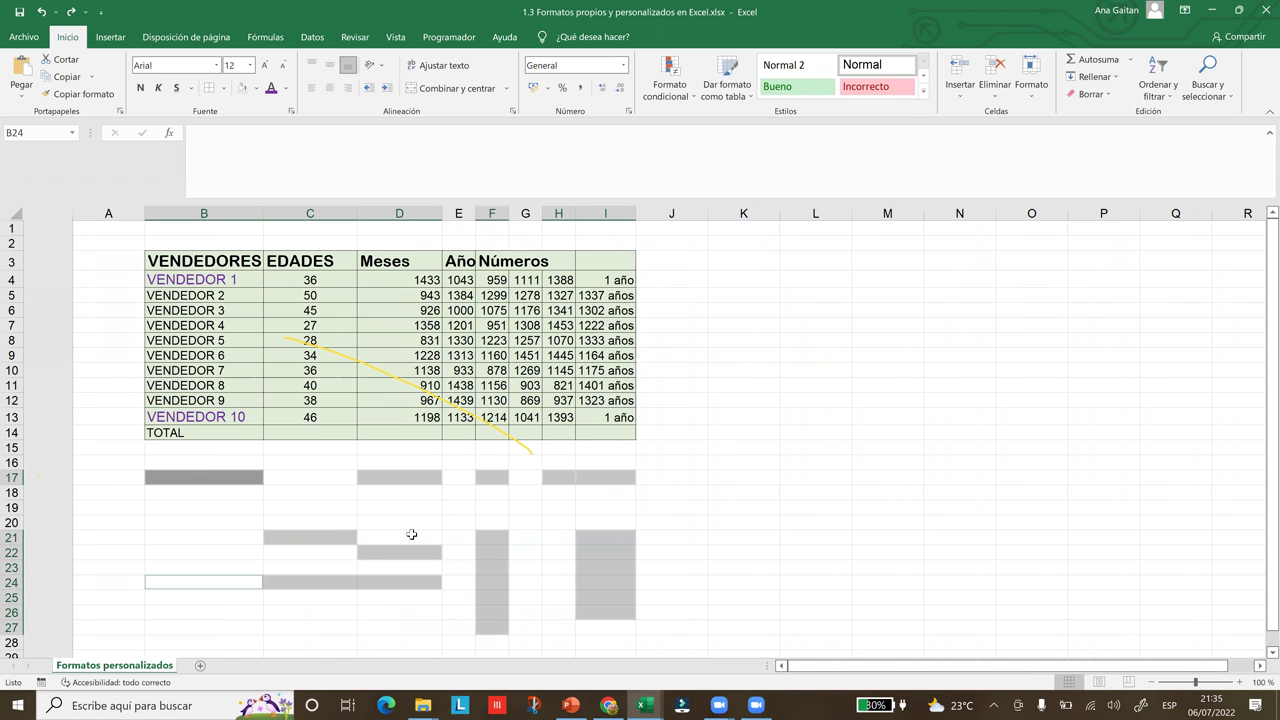
key("ctrl+z")
key("ctrl+z")
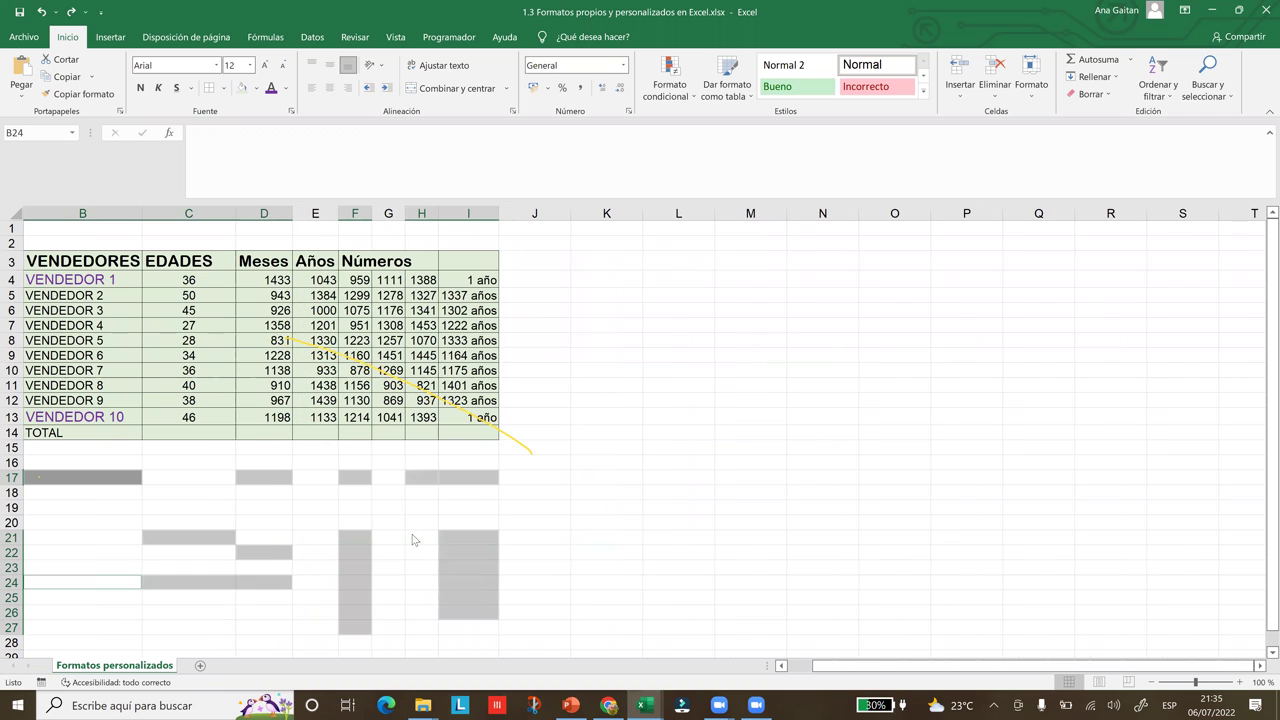
key("ctrl+z")
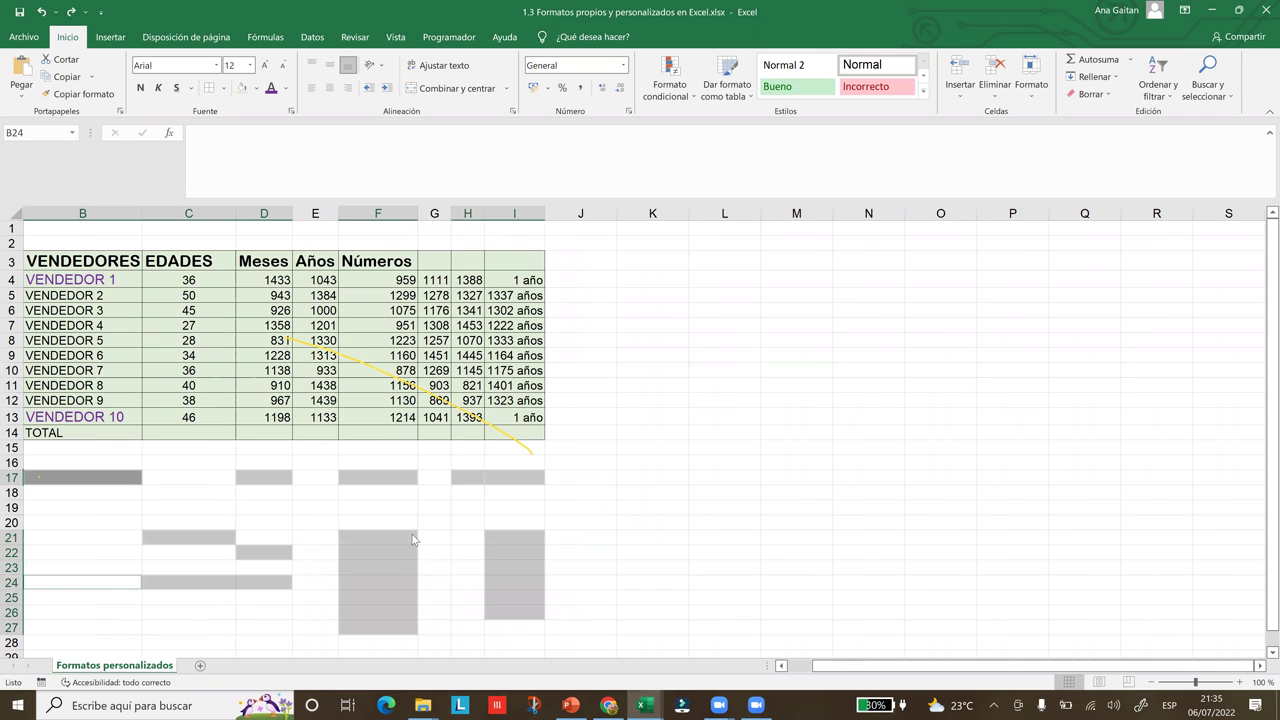
key("ctrl+z")
key("ctrl+z")
key("ctrl+z")
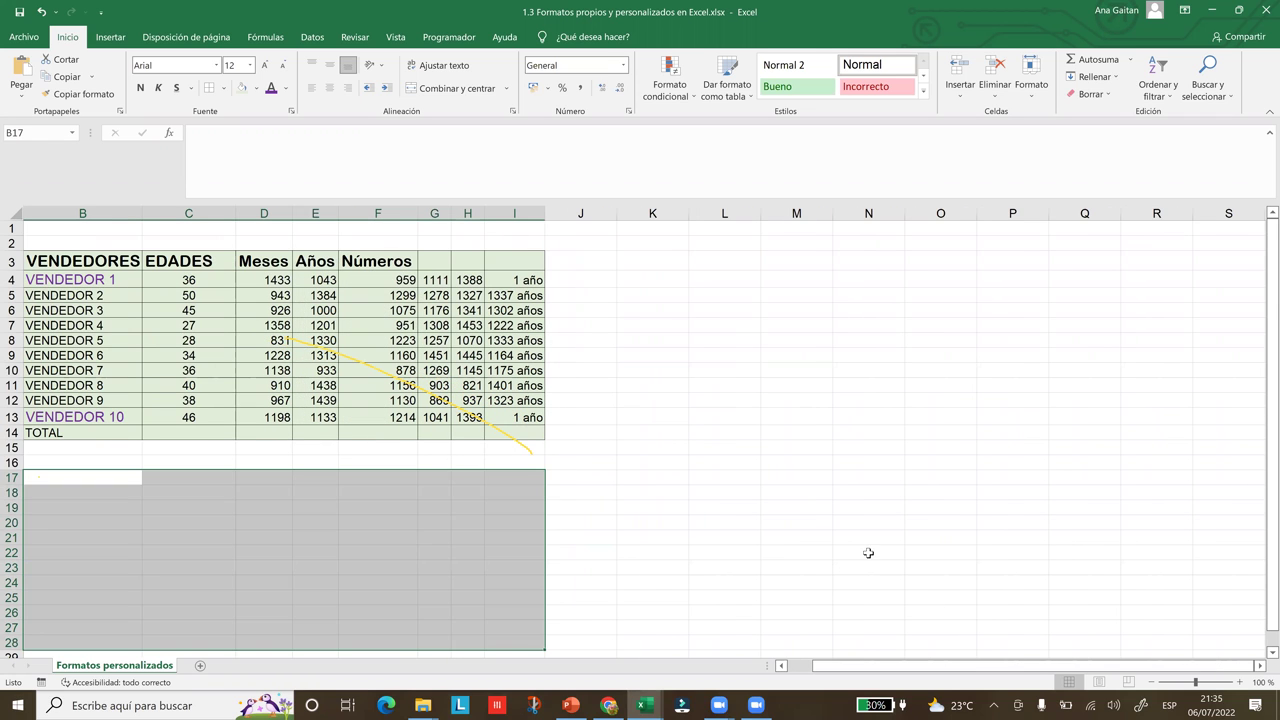
Deselect the range and bring the Chrome lesson page back beside Excel
left_click(868, 553)
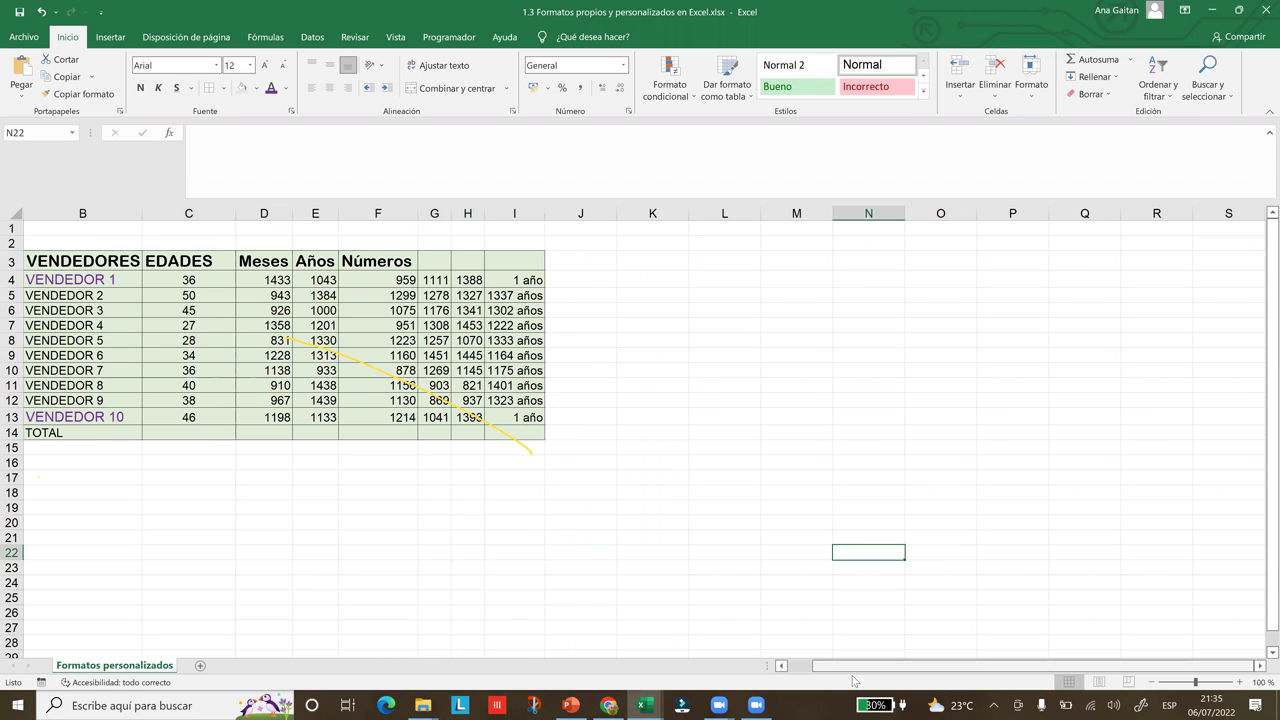
left_click(781, 665)
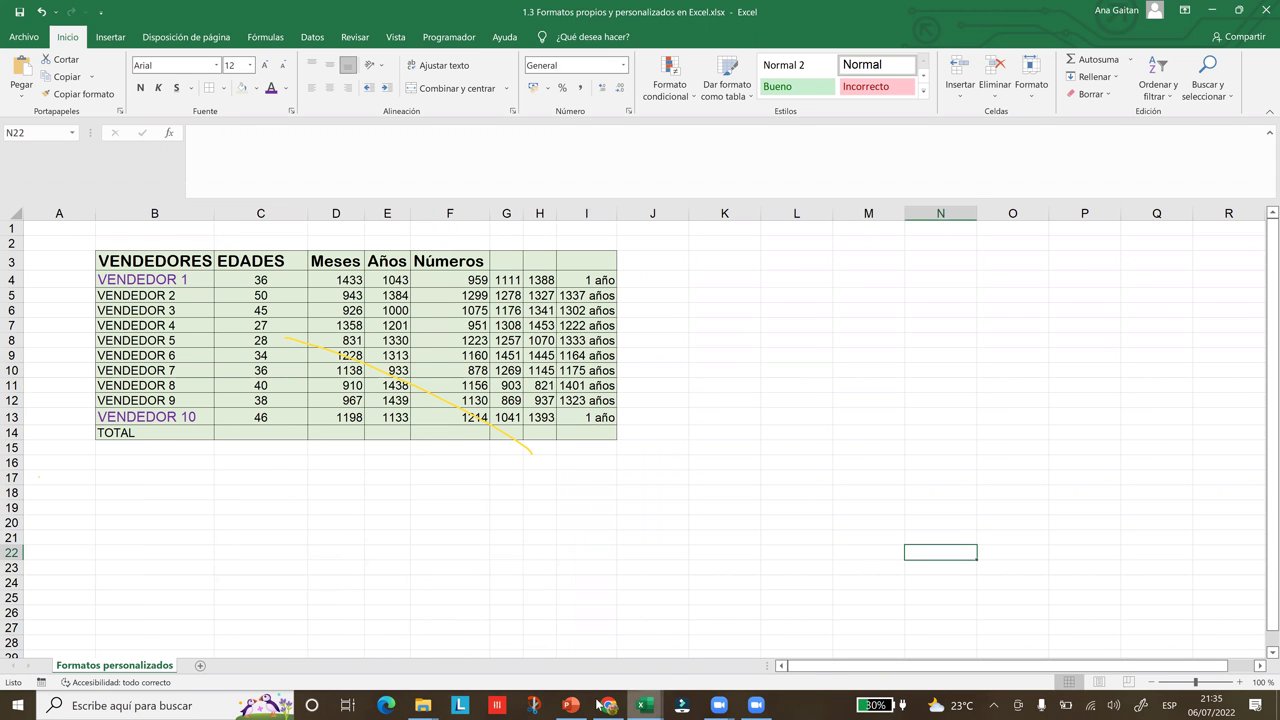
left_click(605, 705)
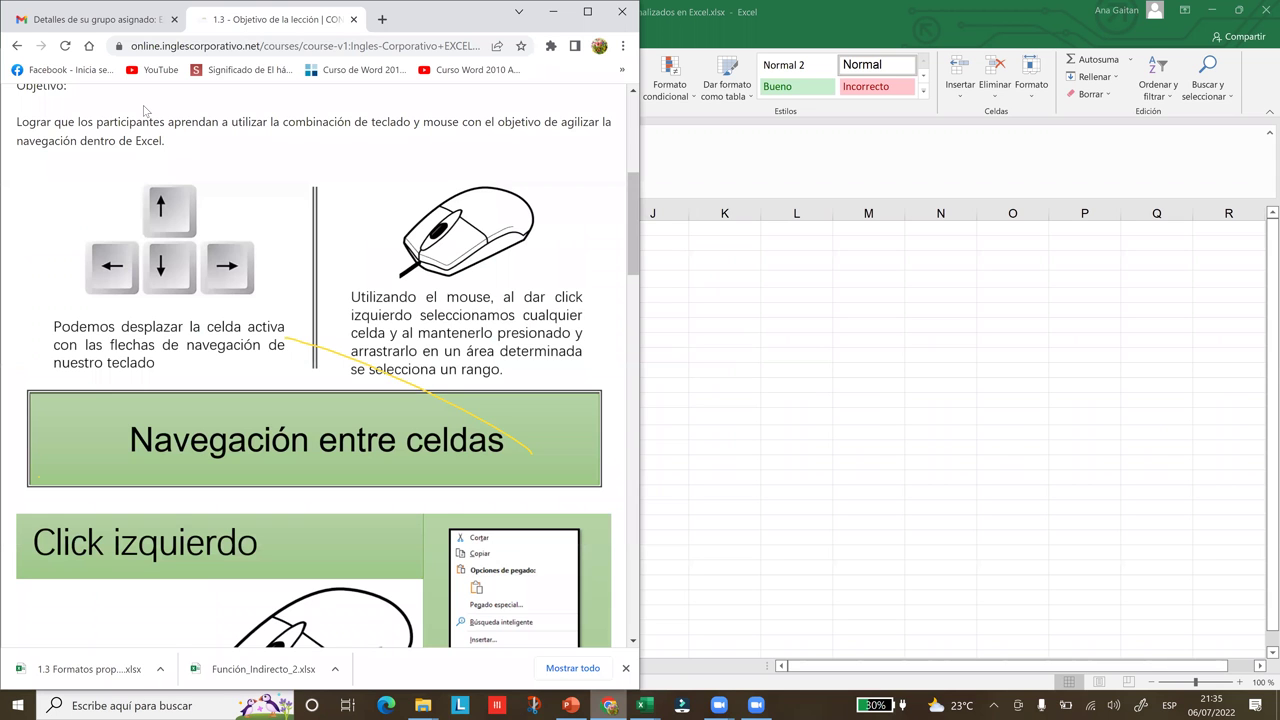
Maximize Chrome, scroll to the lesson's end, and go to lesson 1.4 - Navegación en la hoja de cálculo
key("super+Down")
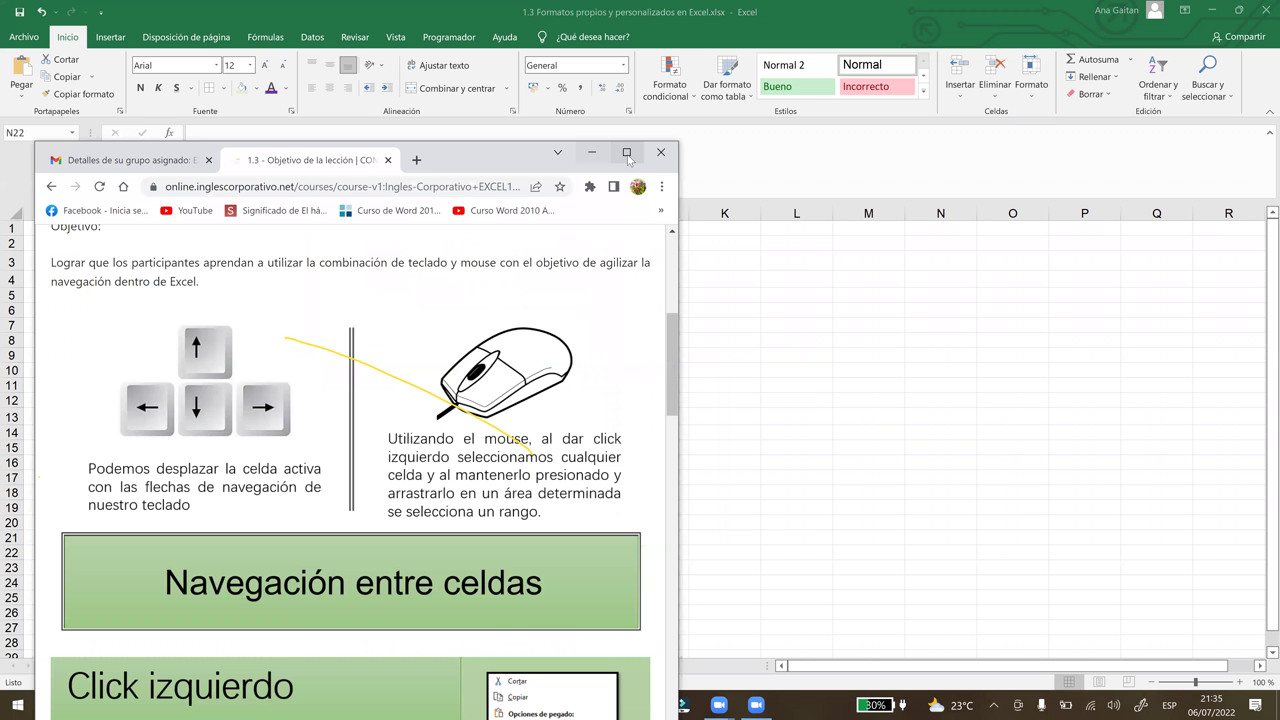
key("super+Up")
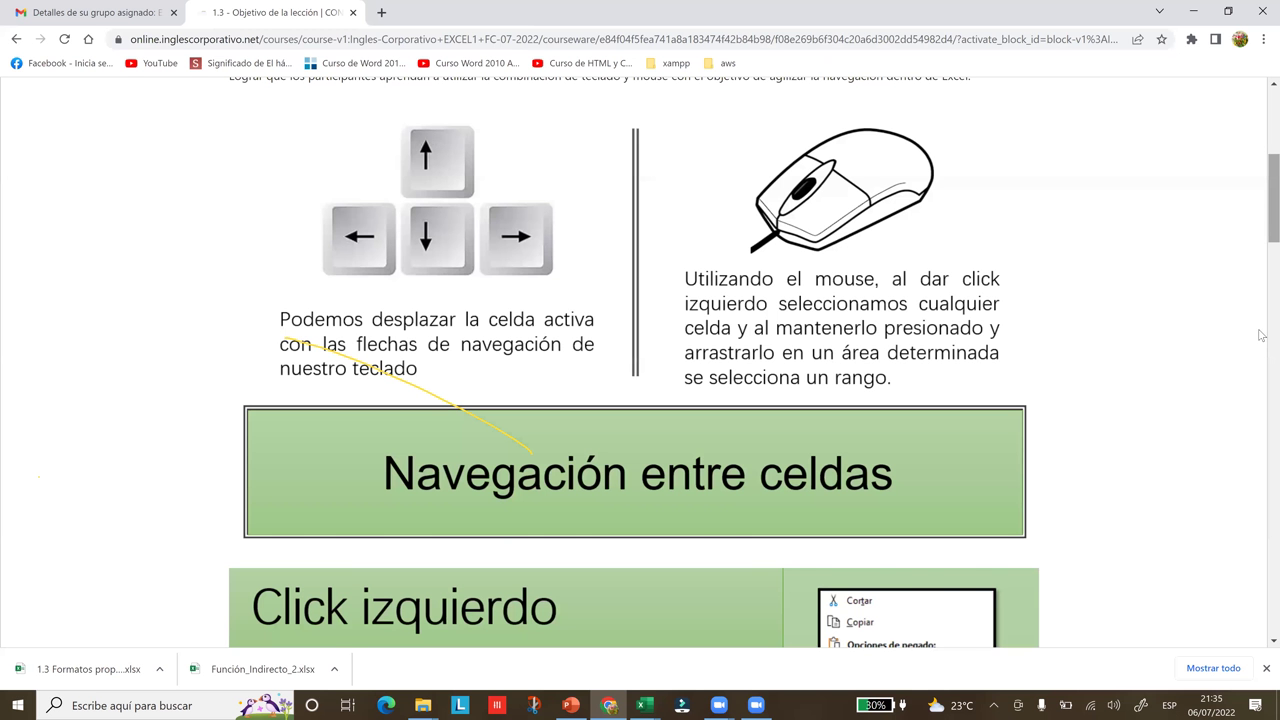
scroll(1261, 335, "down", 5)
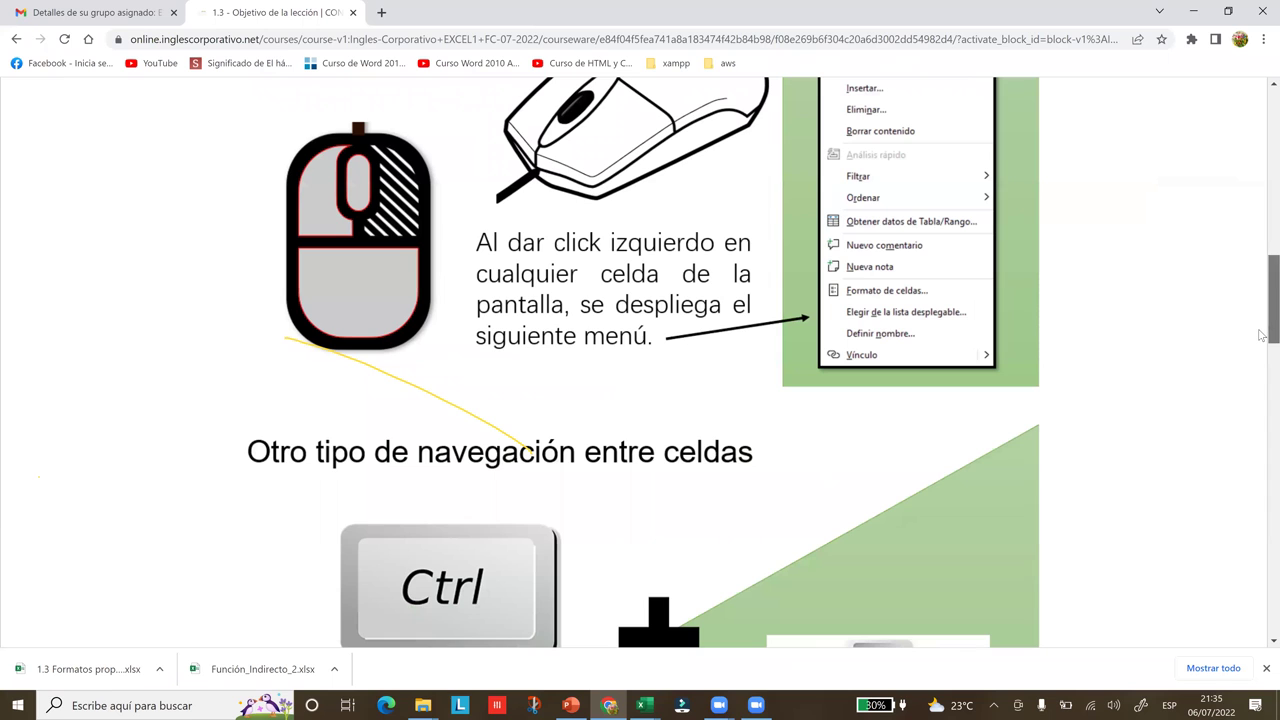
scroll(1261, 450, "down", 2)
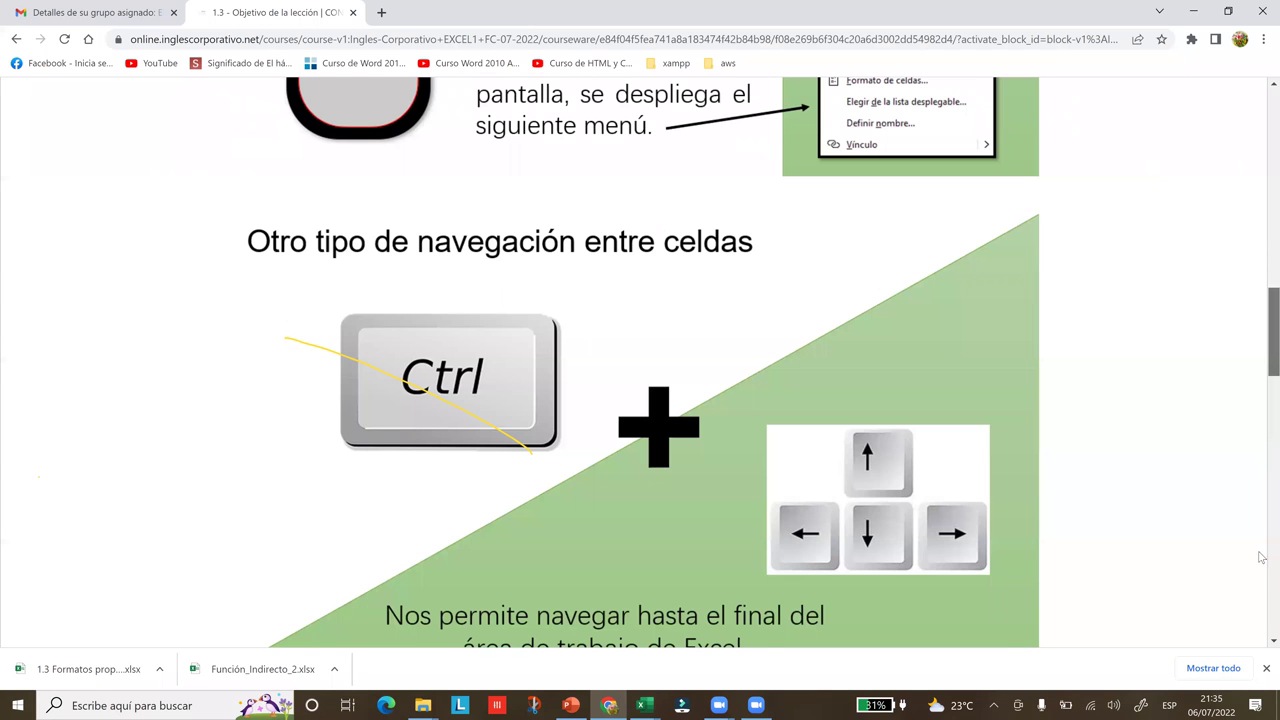
scroll(1261, 565, "down", 8)
scroll(1261, 638, "down", 5)
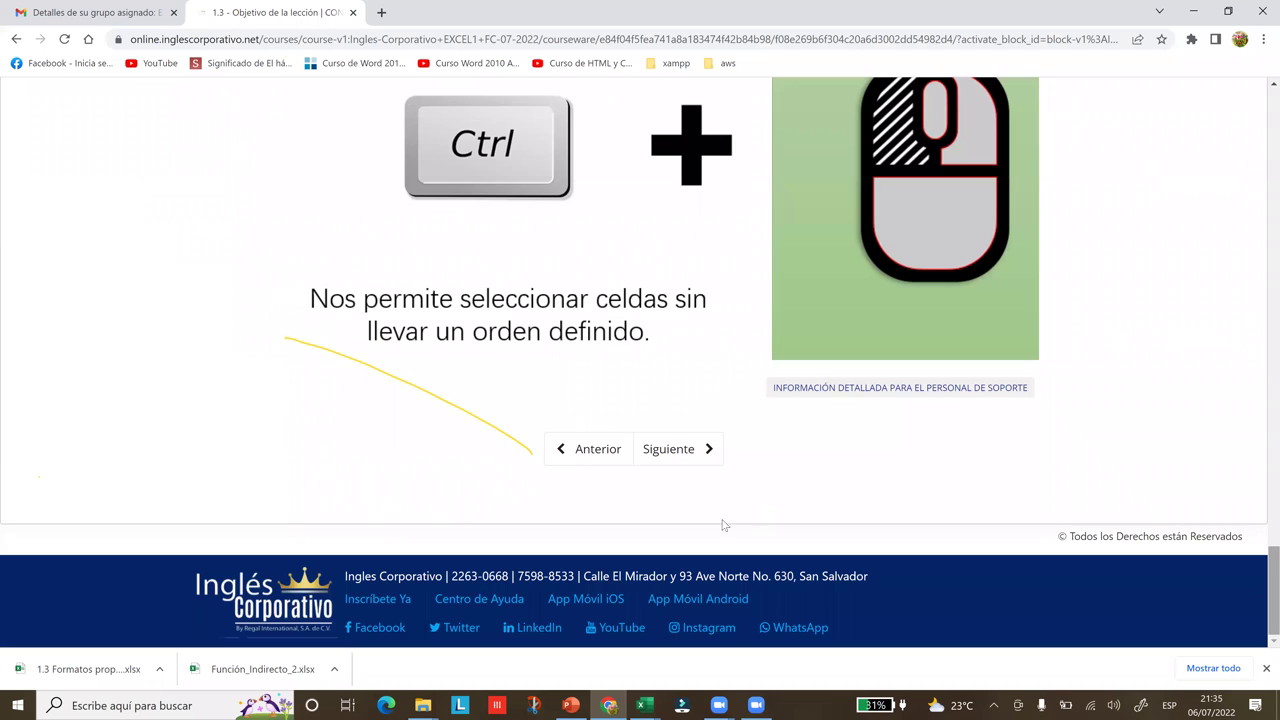
left_click(698, 464)
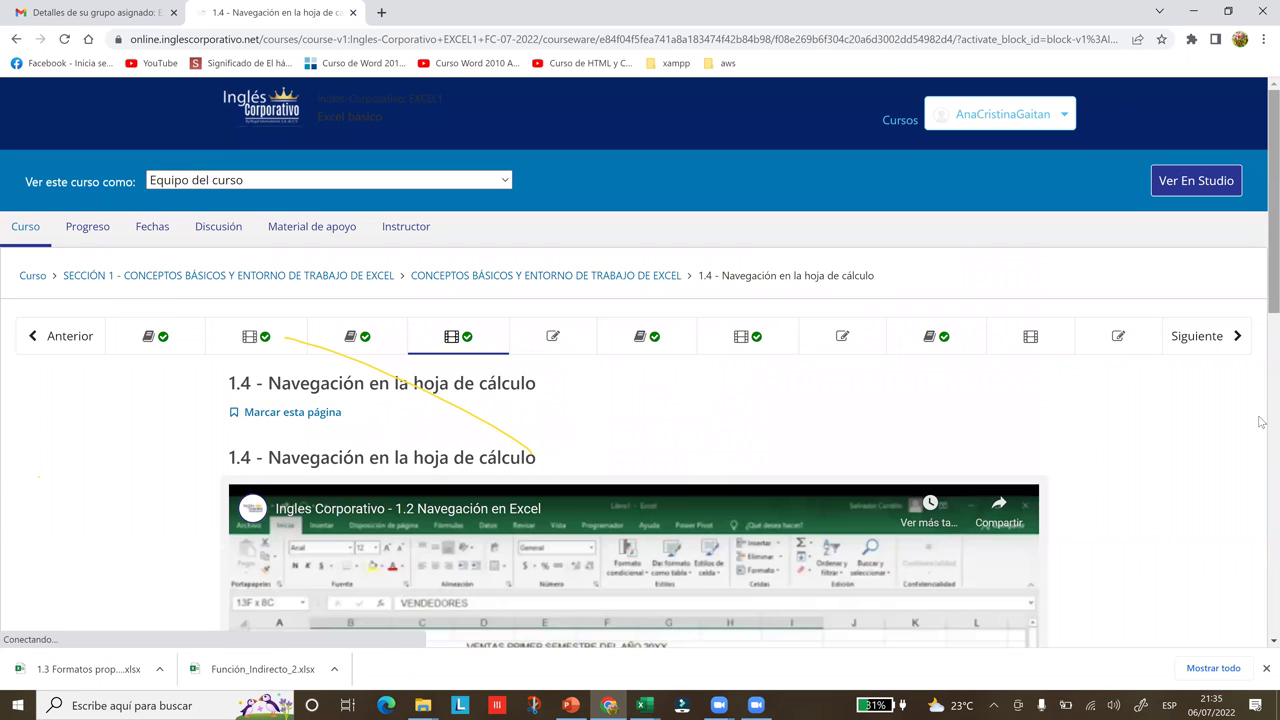
Play the '1.2 Navegación en Excel' video in full screen
scroll(1261, 428, "down", 3)
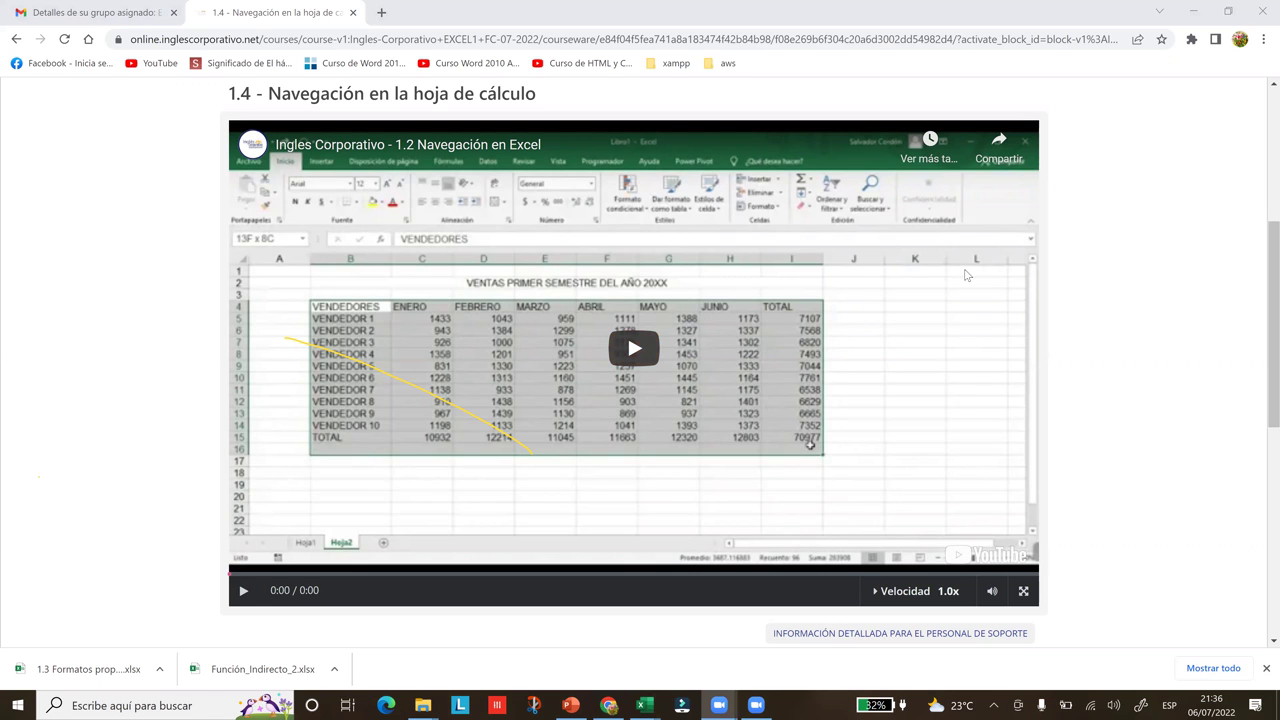
left_click(1022, 594)
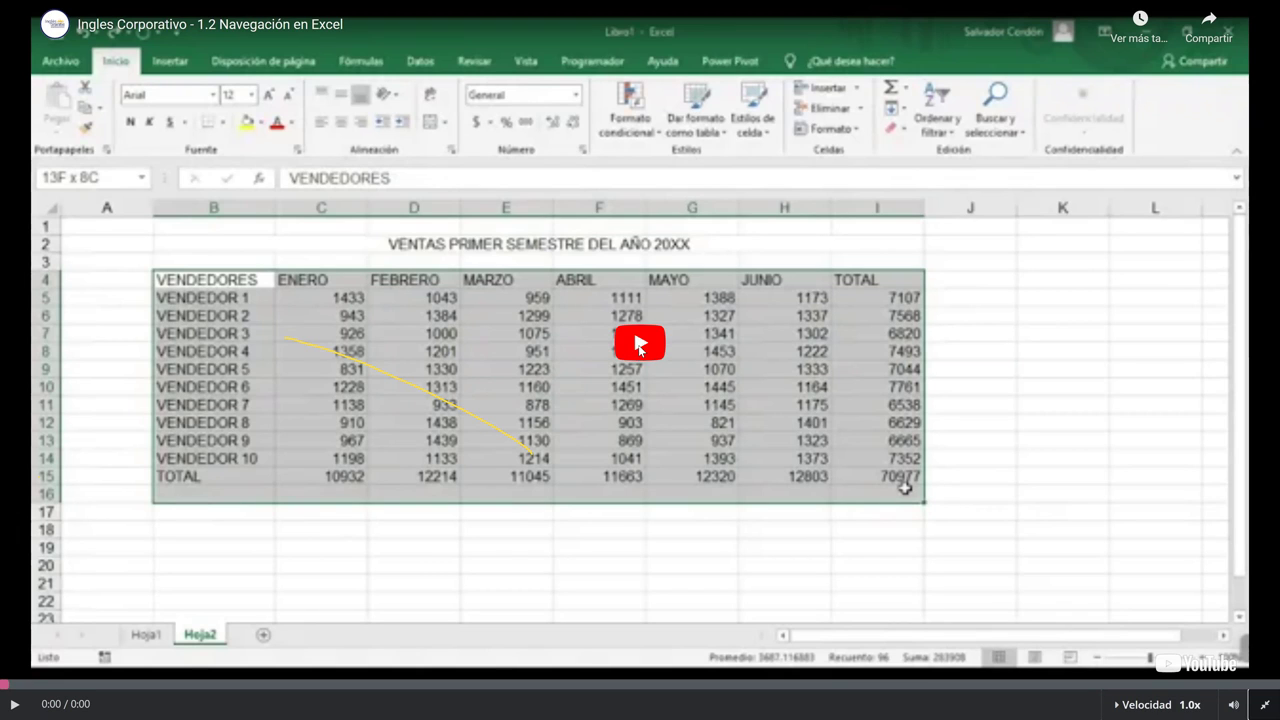
left_click(638, 346)
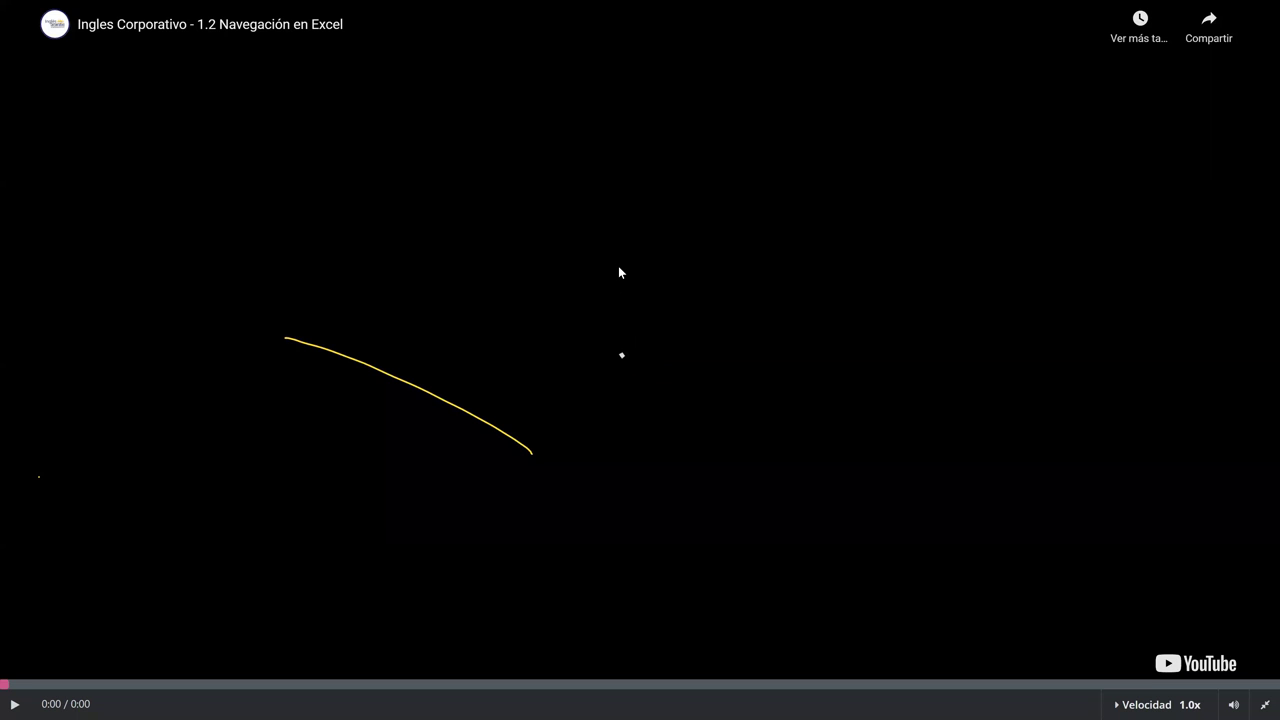
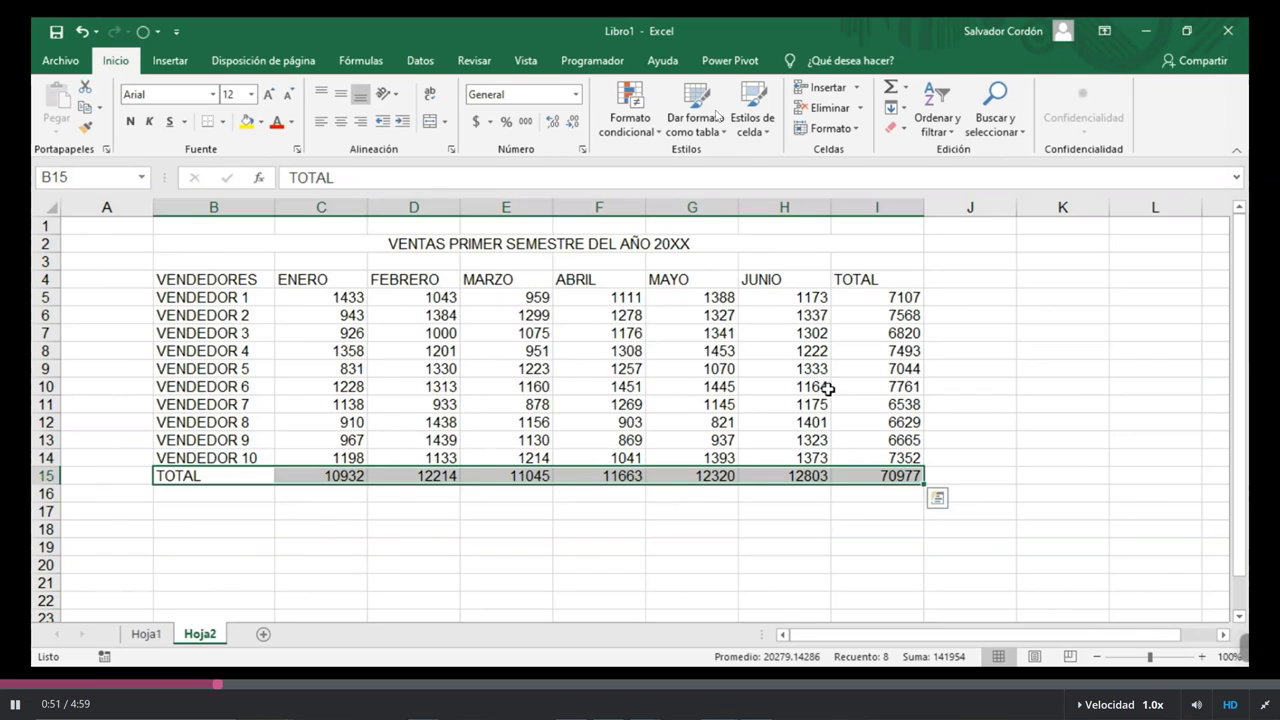
Move from G11 and H13 to B4, across the headers to TOTAL, then to row 7's start
left_click(697, 408)
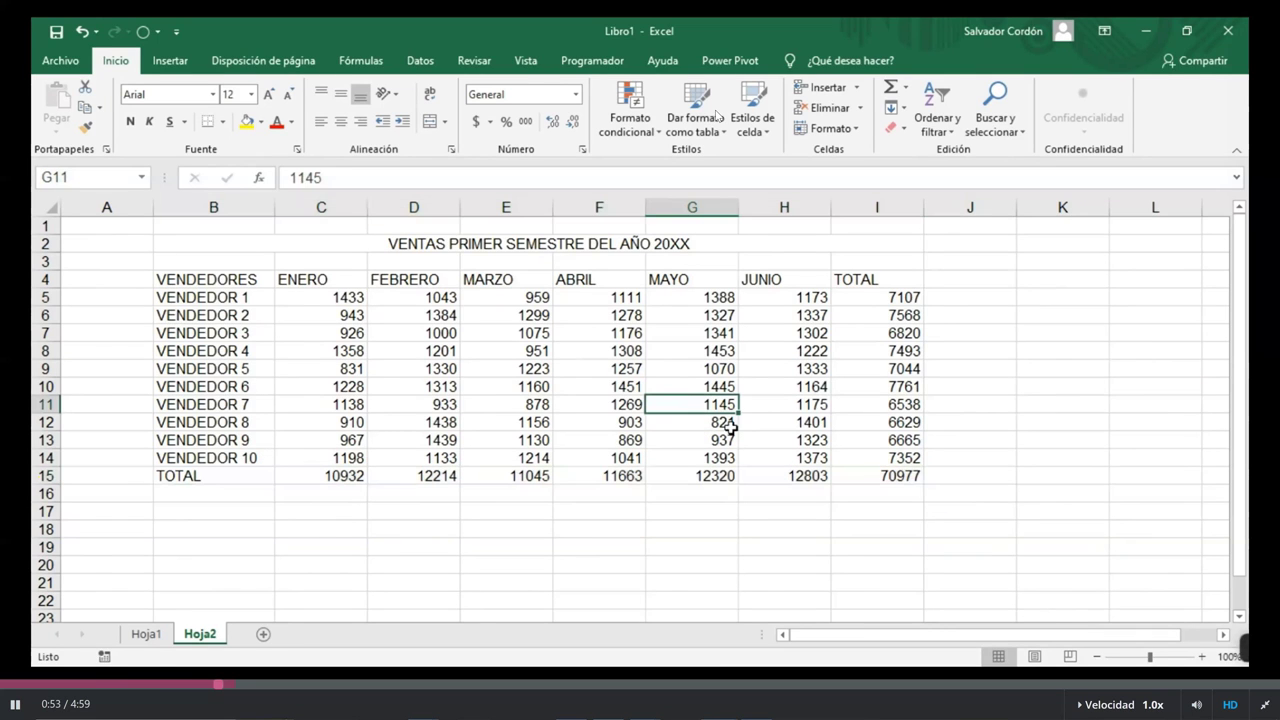
left_click(816, 437)
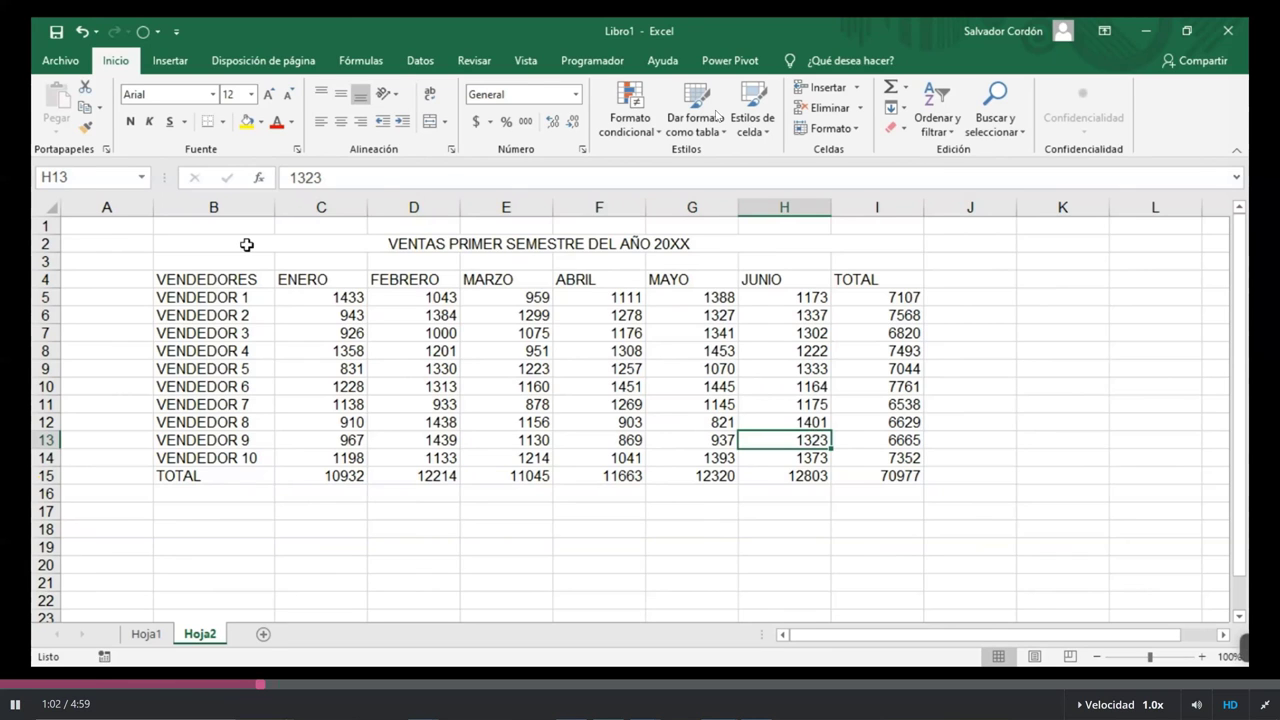
left_click(250, 280)
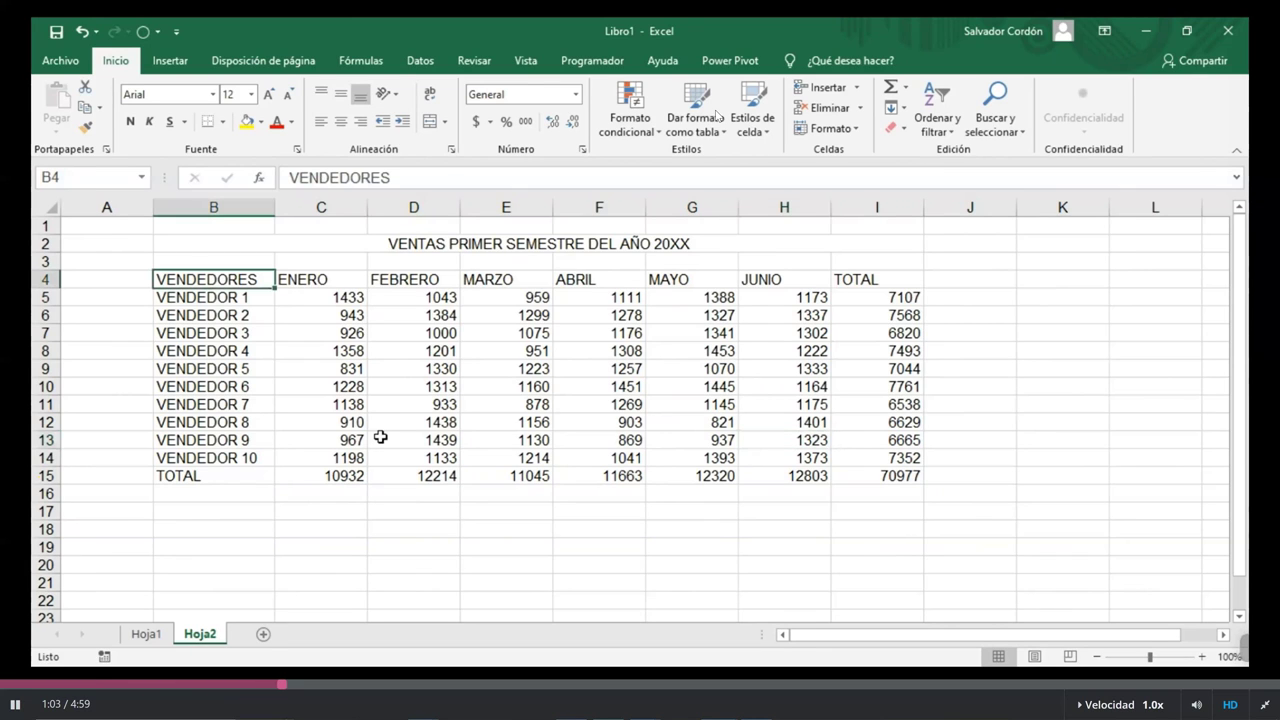
key("Right")
key("Right")
key("Right")
key("Right")
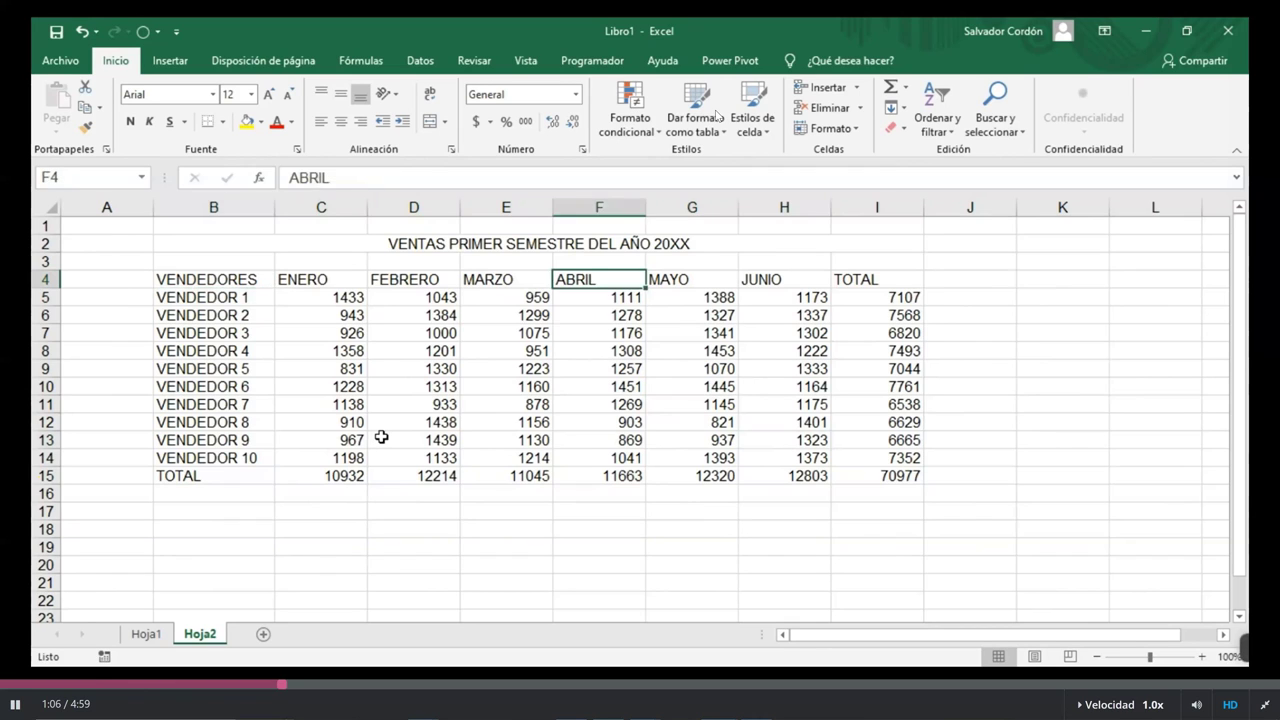
key("Right")
key("Right")
key("Right")
key("Down")
key("Down")
key("Down")
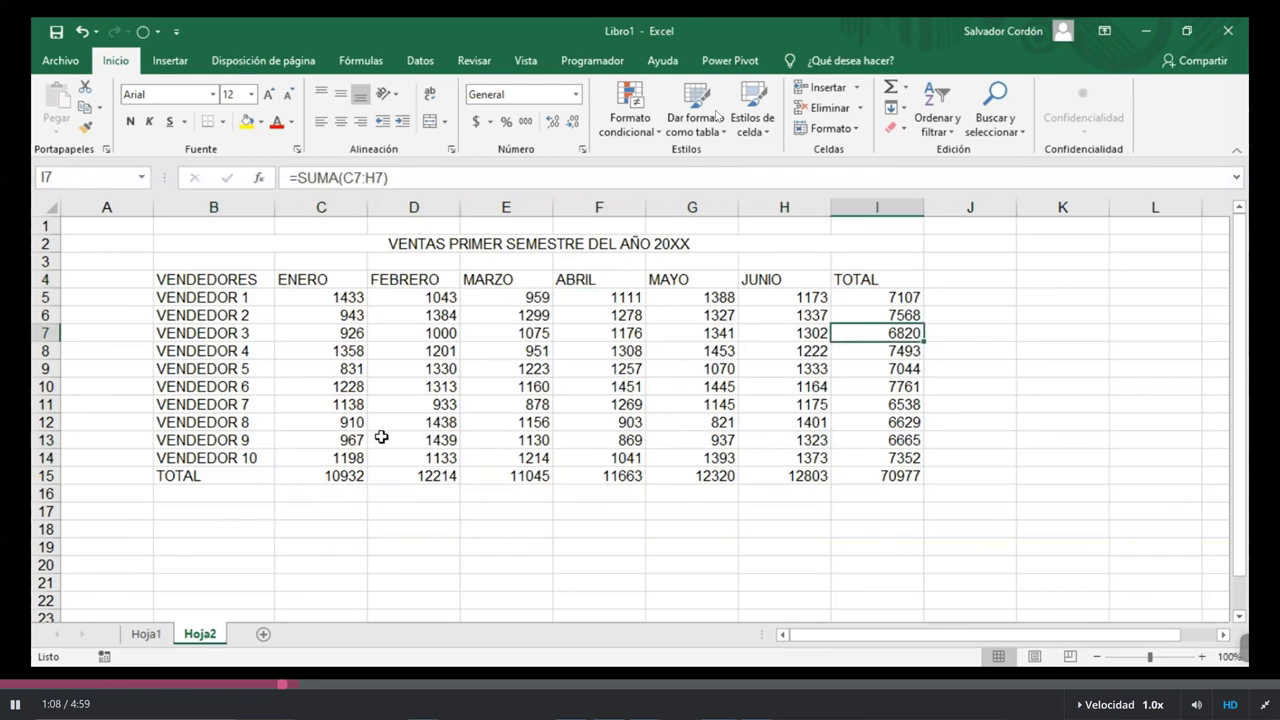
key("ctrl+Left")
Move with arrow keys among VENDEDOR rows, ending on the VENDEDORES header in B4
key("Up")
key("Up")
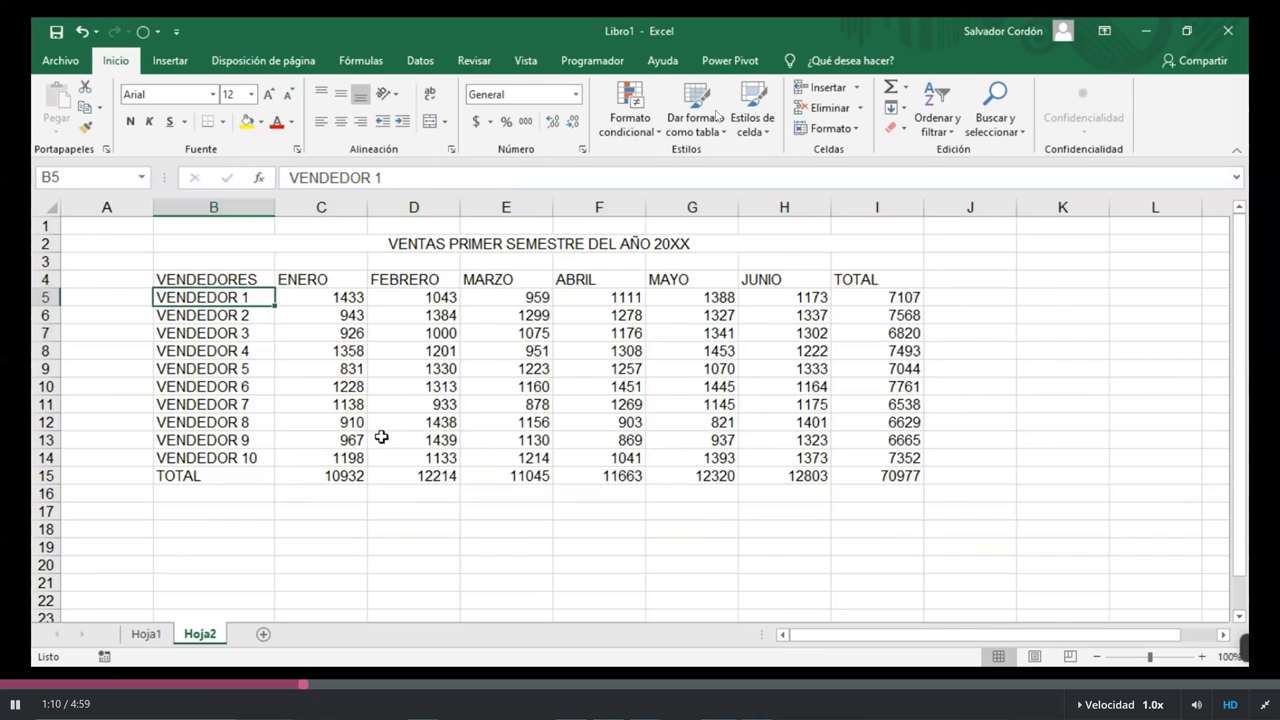
key("Down")
key("Down")
key("Down")
key("Right")
key("Right")
key("Right")
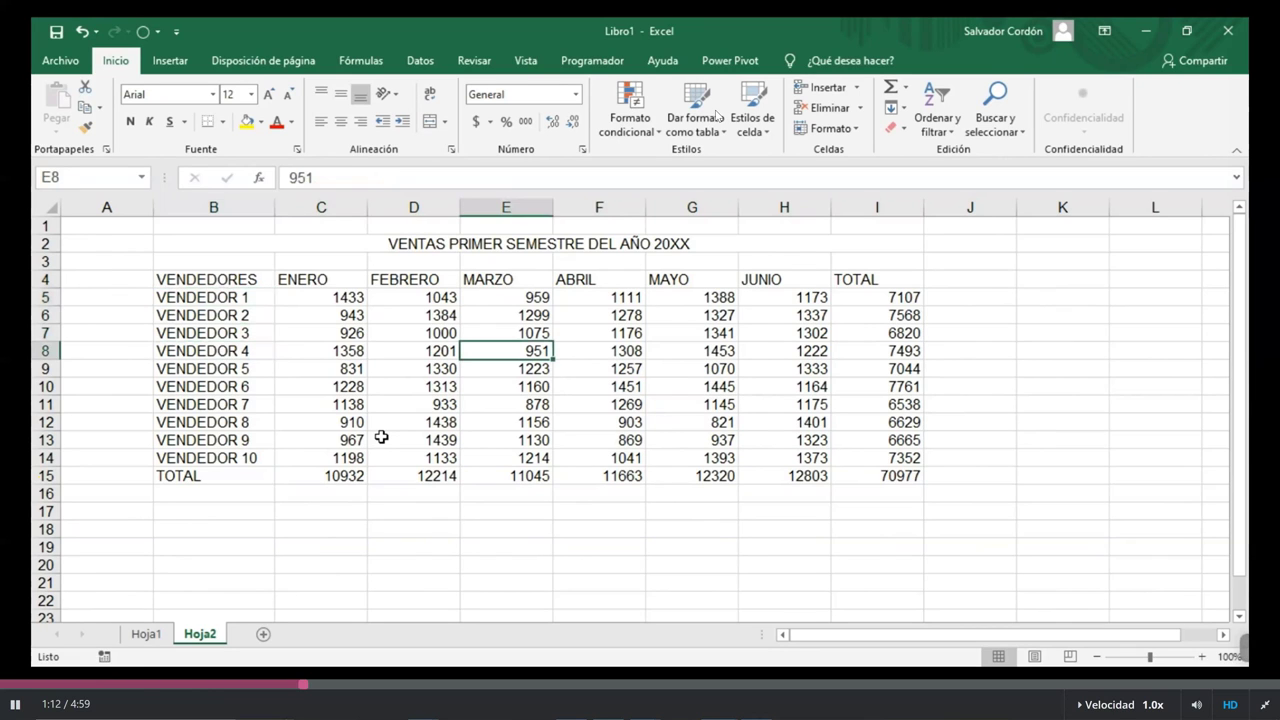
key("Left")
key("Left")
key("Left")
key("Up")
key("Up")
key("Up")
key("Up")
key("Right")
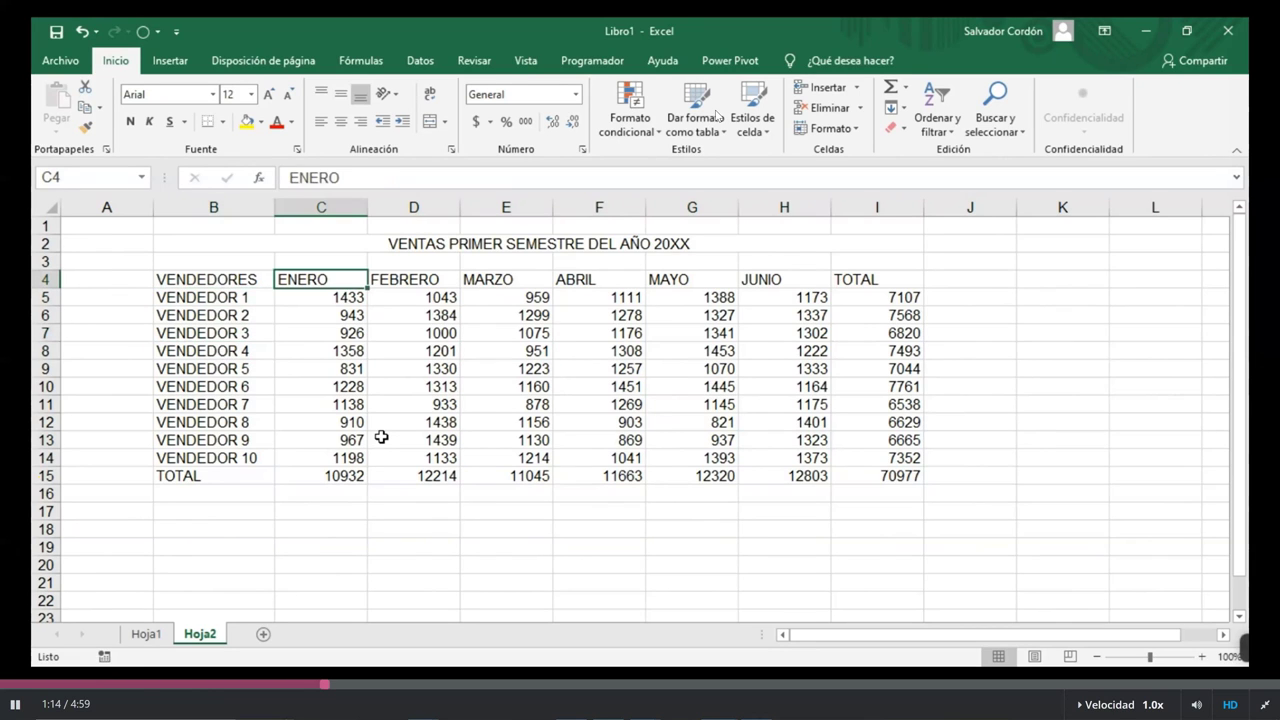
key("Left")
Jump between cells G8, C10, H5, C6, C13 and I11 using clicks and Ctrl+arrow keys
left_click(656, 344)
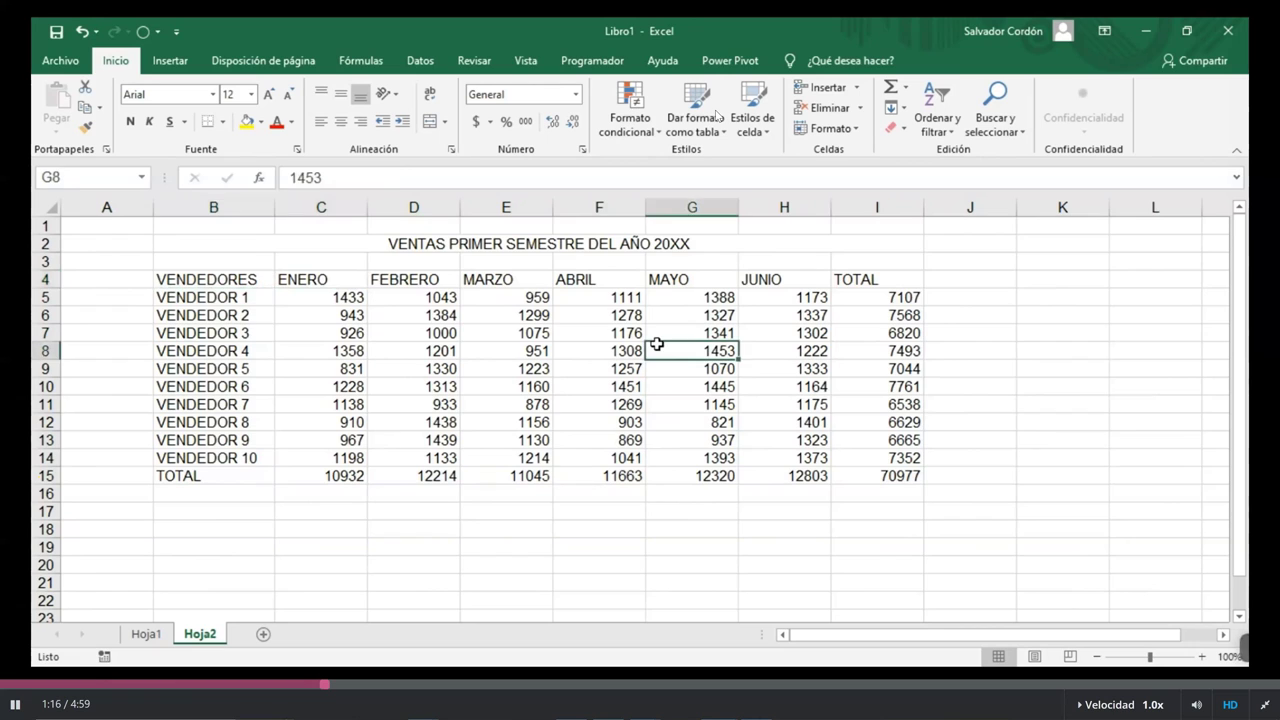
key("Down")
key("Down")
key("Left")
key("Left")
key("Left")
key("Left")
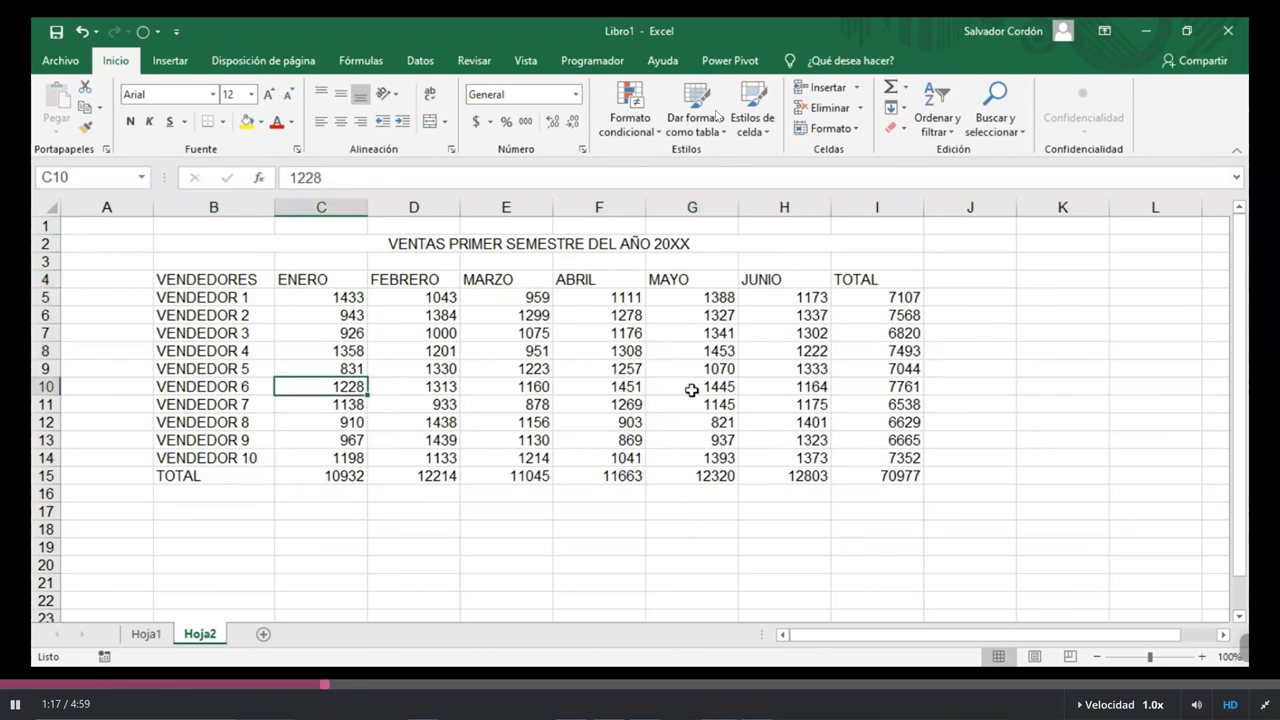
key("Up")
key("Up")
key("Up")
key("Up")
key("Up")
key("Right")
key("Right")
key("Right")
key("Right")
key("Right")
left_click(279, 321)
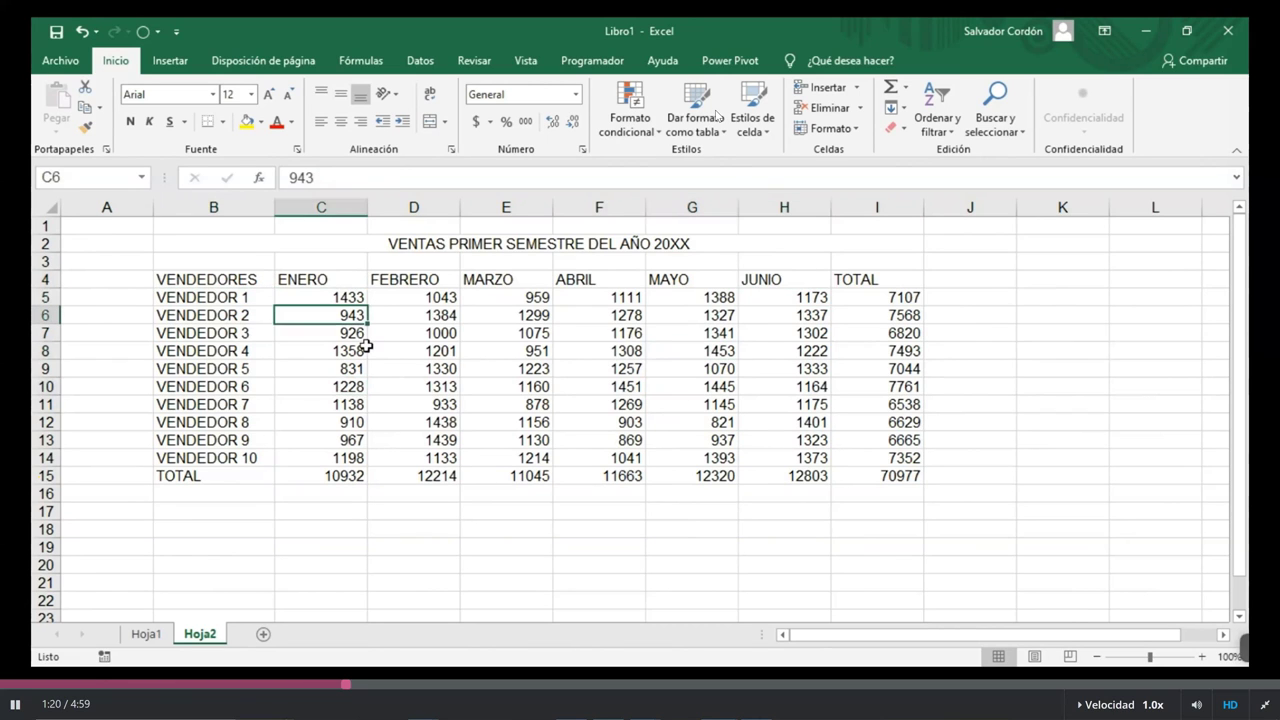
key("Down")
key("Down")
key("Down")
key("Down")
key("Down")
key("Down")
key("Down")
left_click(912, 400)
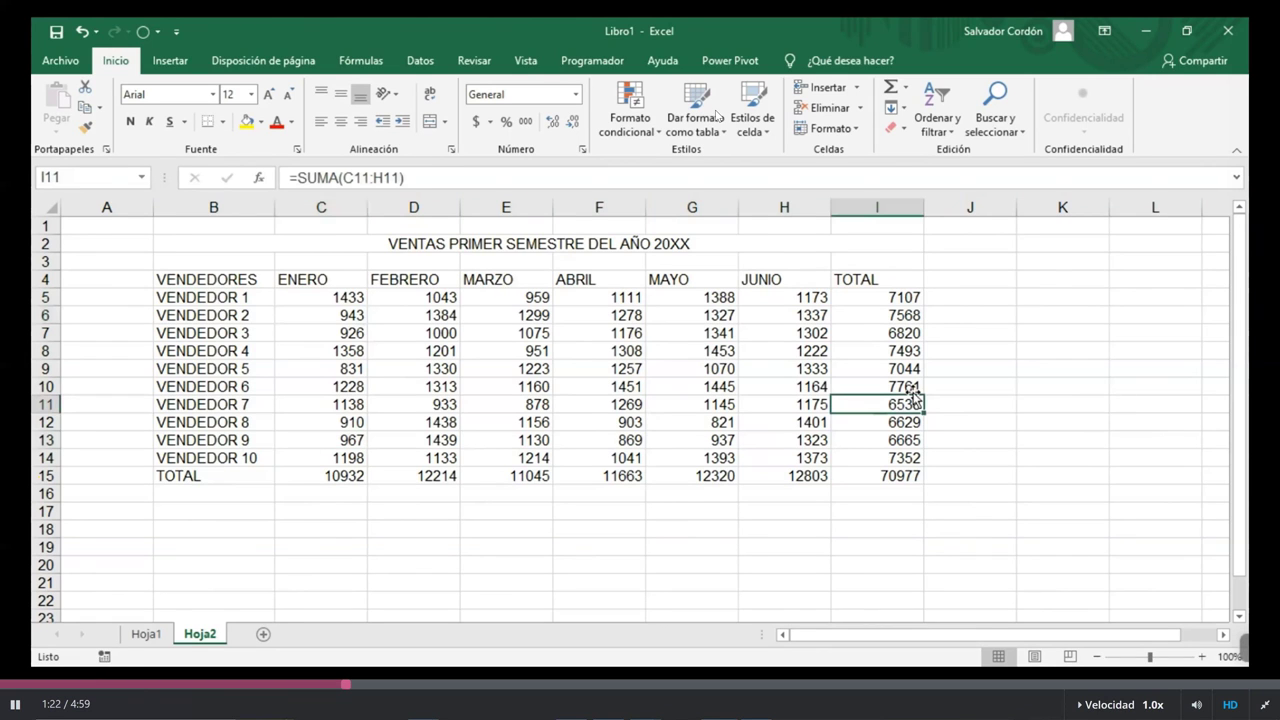
Select the TOTAL values I5:I14, then narrow the selection down to I6
left_click_drag(900, 297, 880, 466)
key("Down")
key("Down")
key("Down")
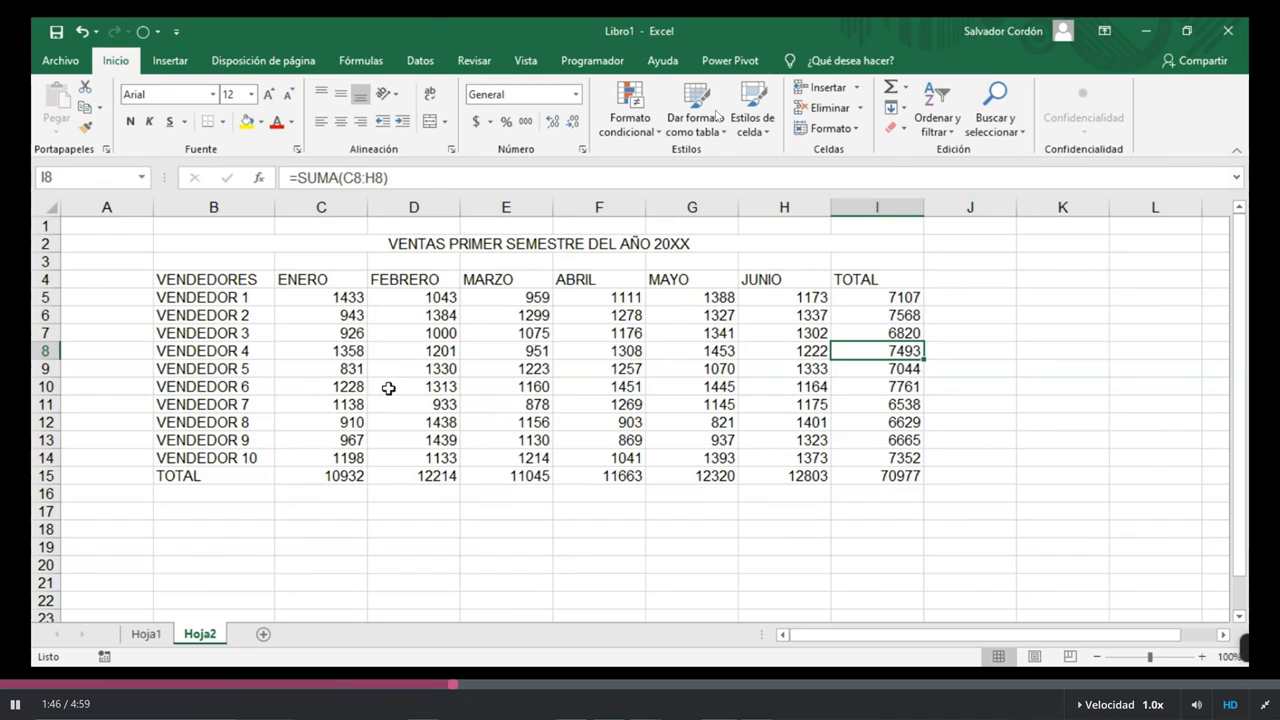
left_click_drag(895, 315, 895, 438)
left_click(895, 315)
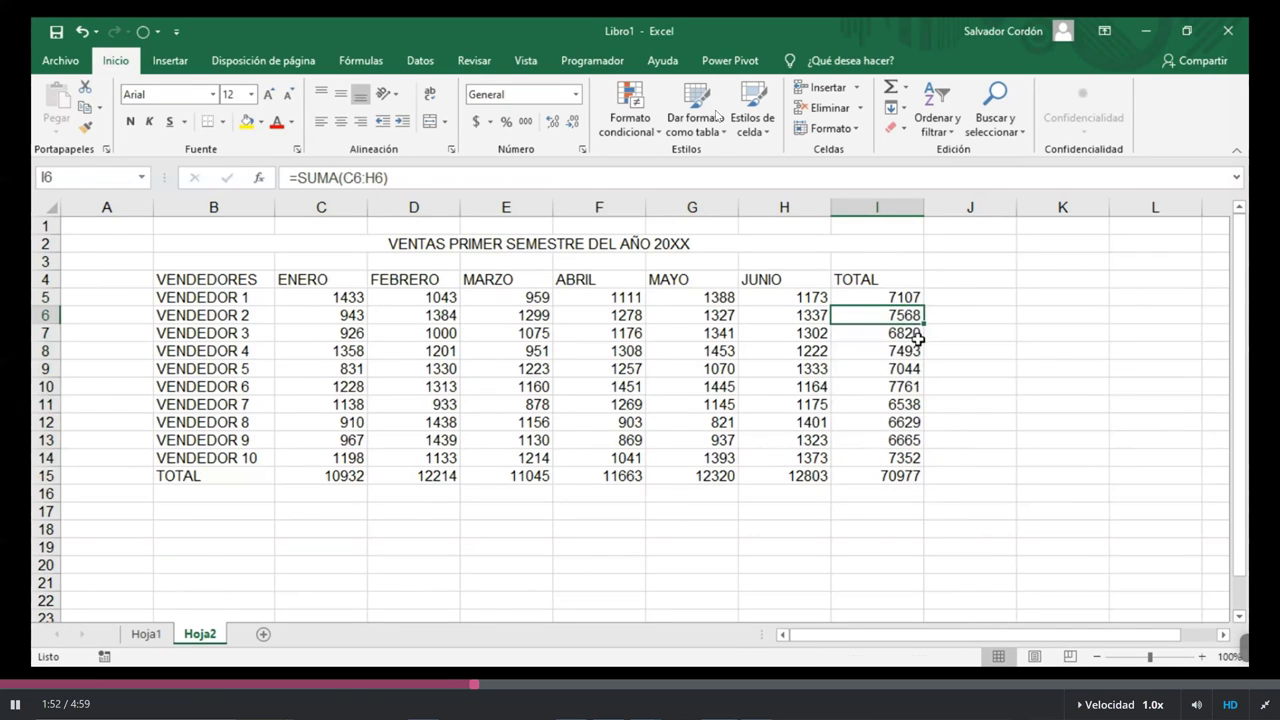
Add totals I8:I10, I5 and I14 to the selection and fill them yellow
left_click(915, 348, "ctrl")
left_click(905, 368, "ctrl")
left_click(905, 386, "ctrl")
left_click(911, 298, "ctrl")
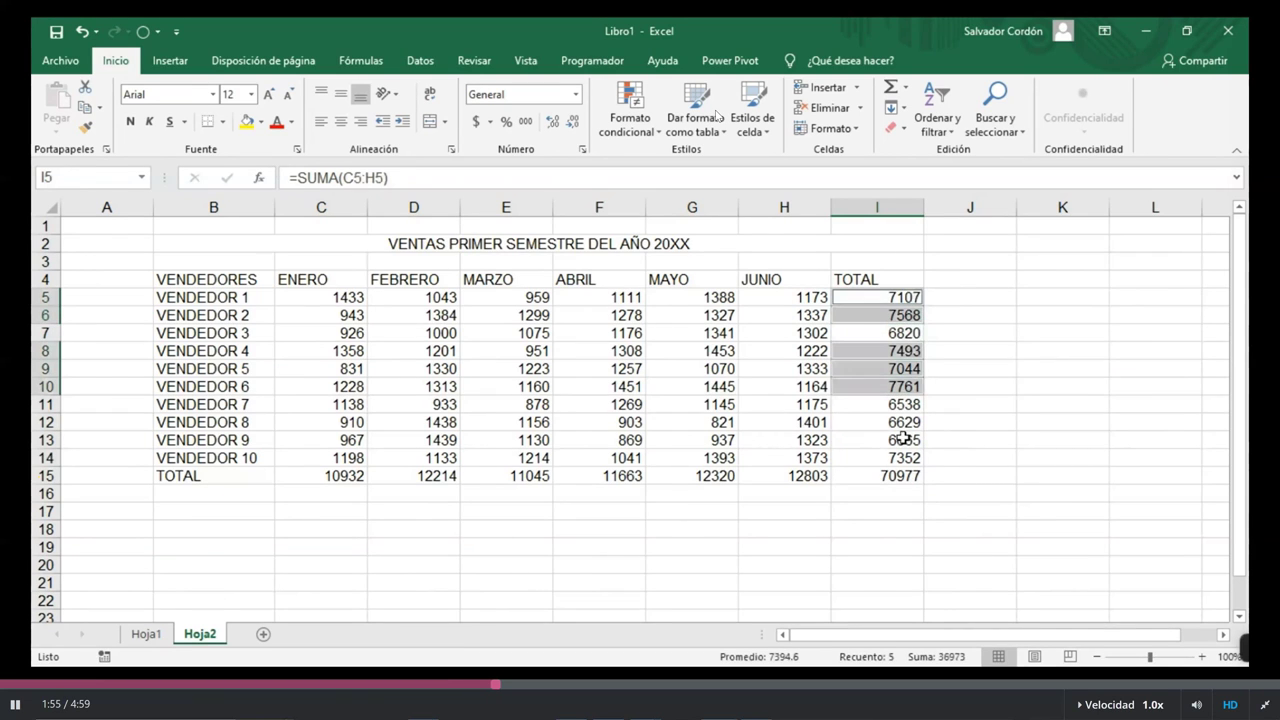
left_click(905, 457, "ctrl")
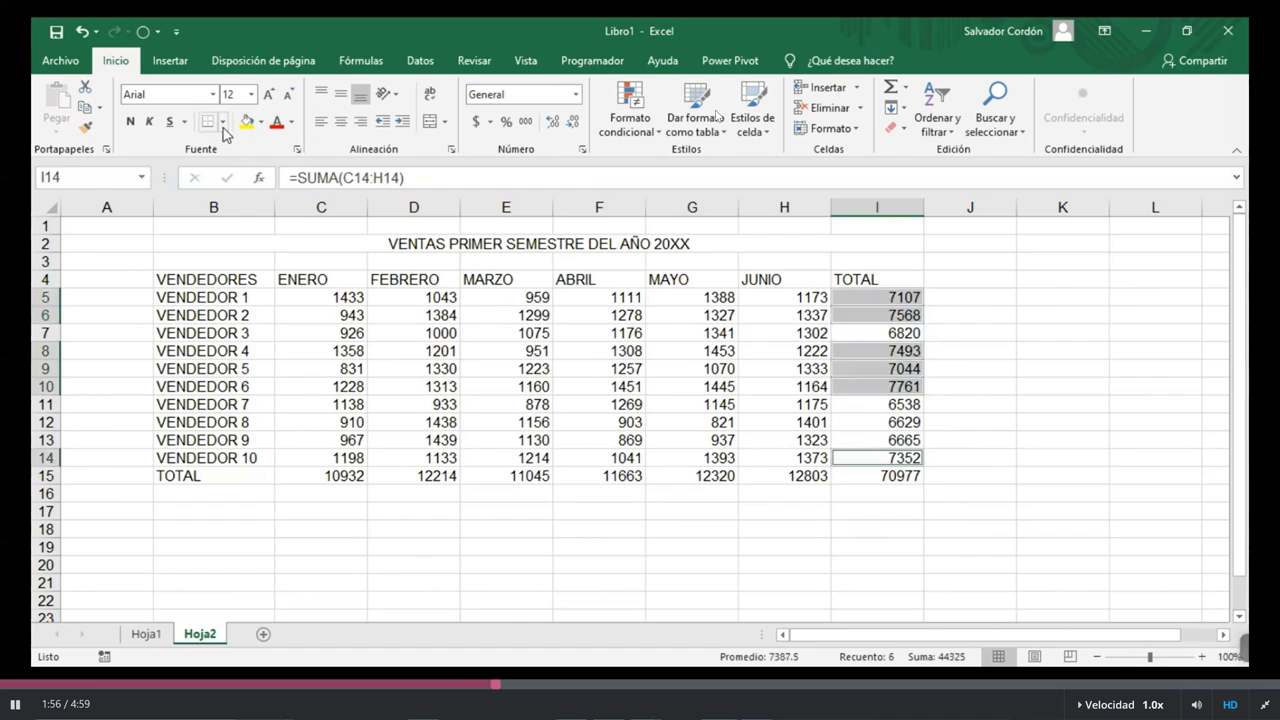
left_click(246, 121)
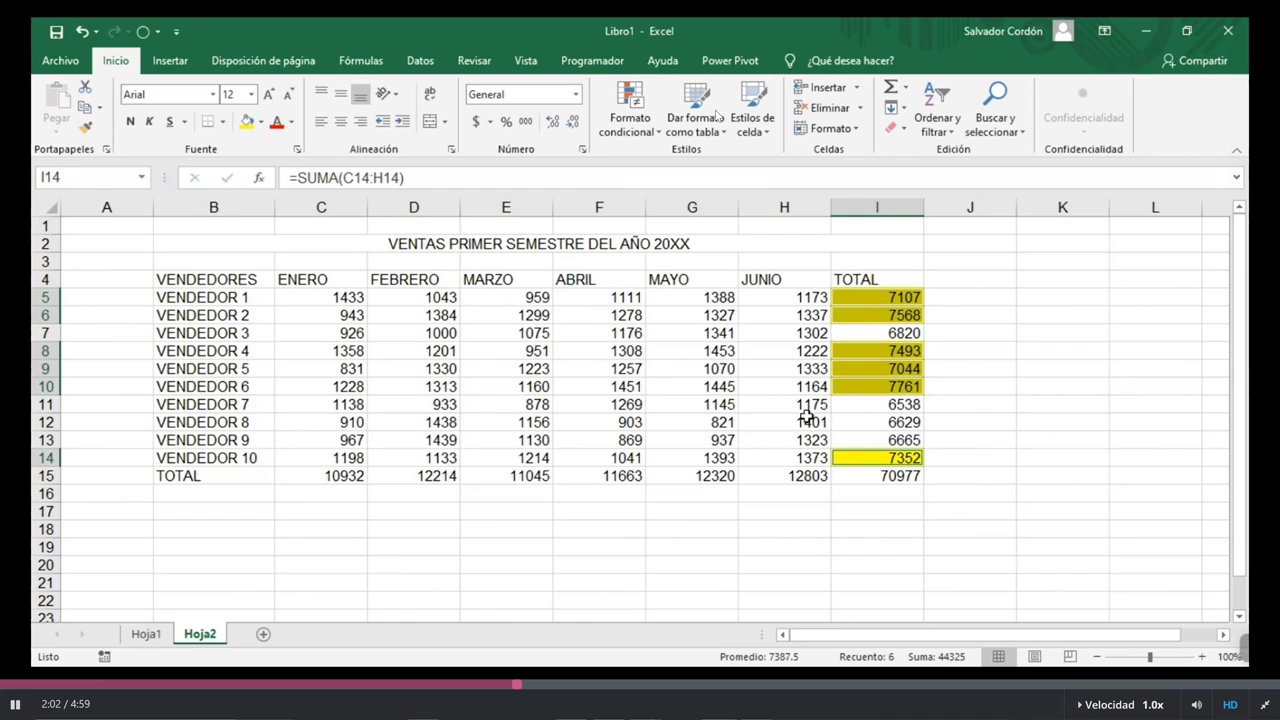
Remove the yellow fill from the chosen totals, apply a white fill, and deselect
left_click(261, 121)
left_click(287, 278)
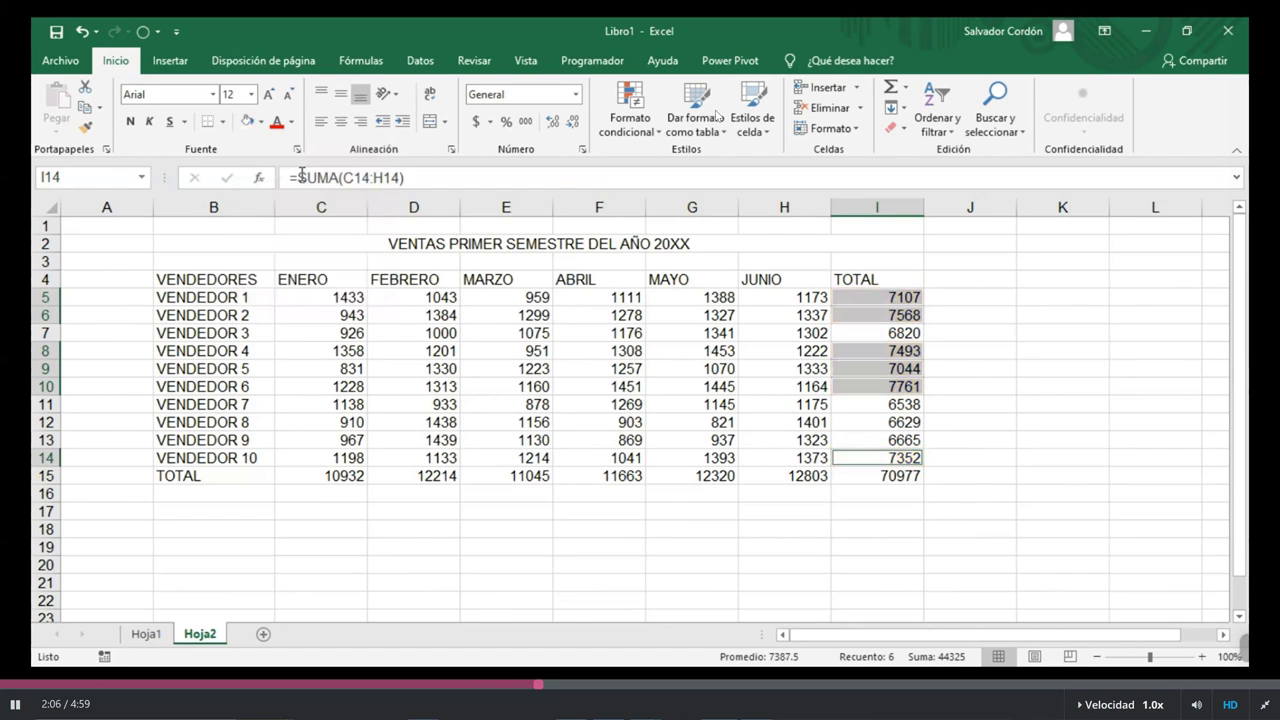
left_click(261, 121)
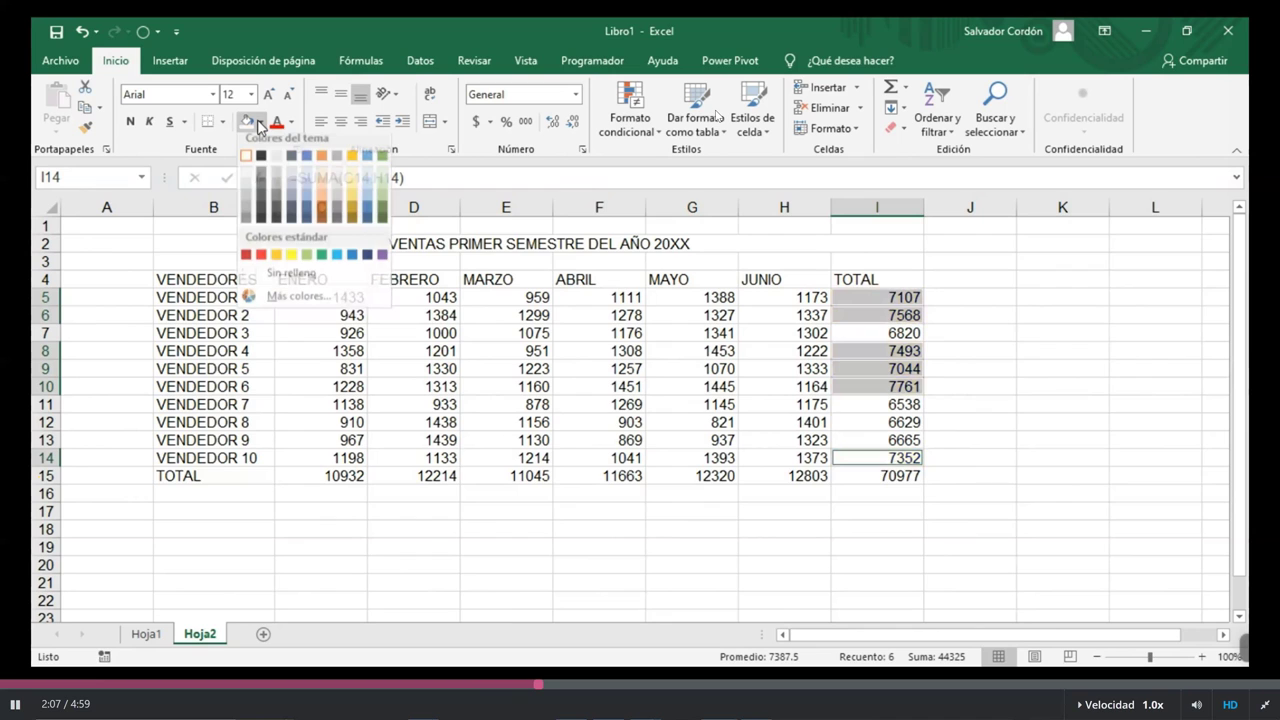
left_click(247, 177)
left_click(823, 366)
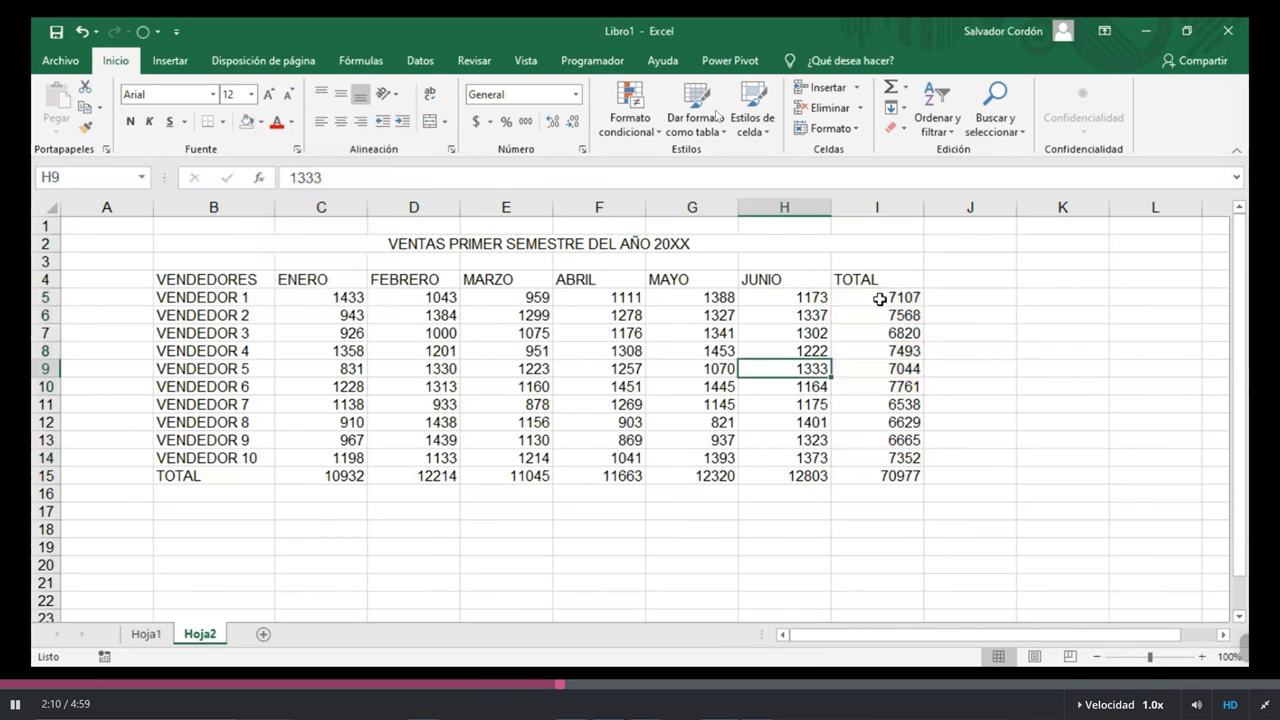
Fill totals I5, I8:I10 and I14 yellow, then select I11:I12
left_click(879, 299)
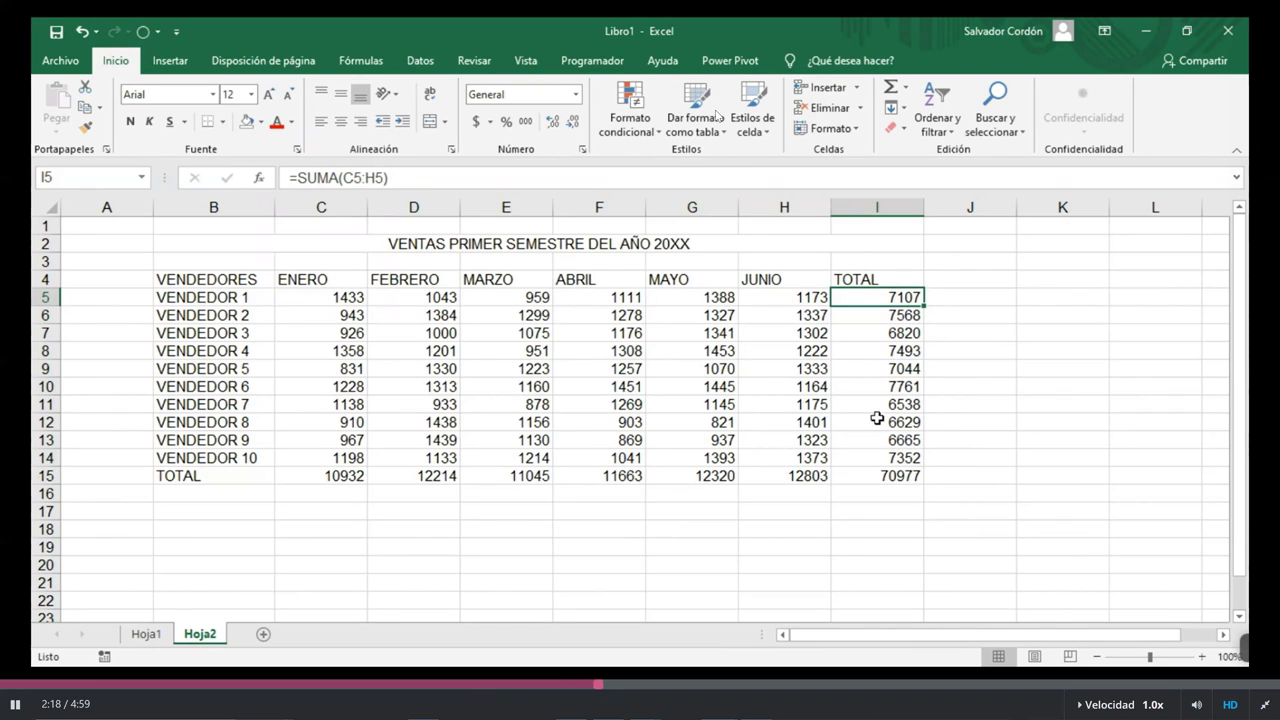
left_click_drag(910, 351, 910, 387)
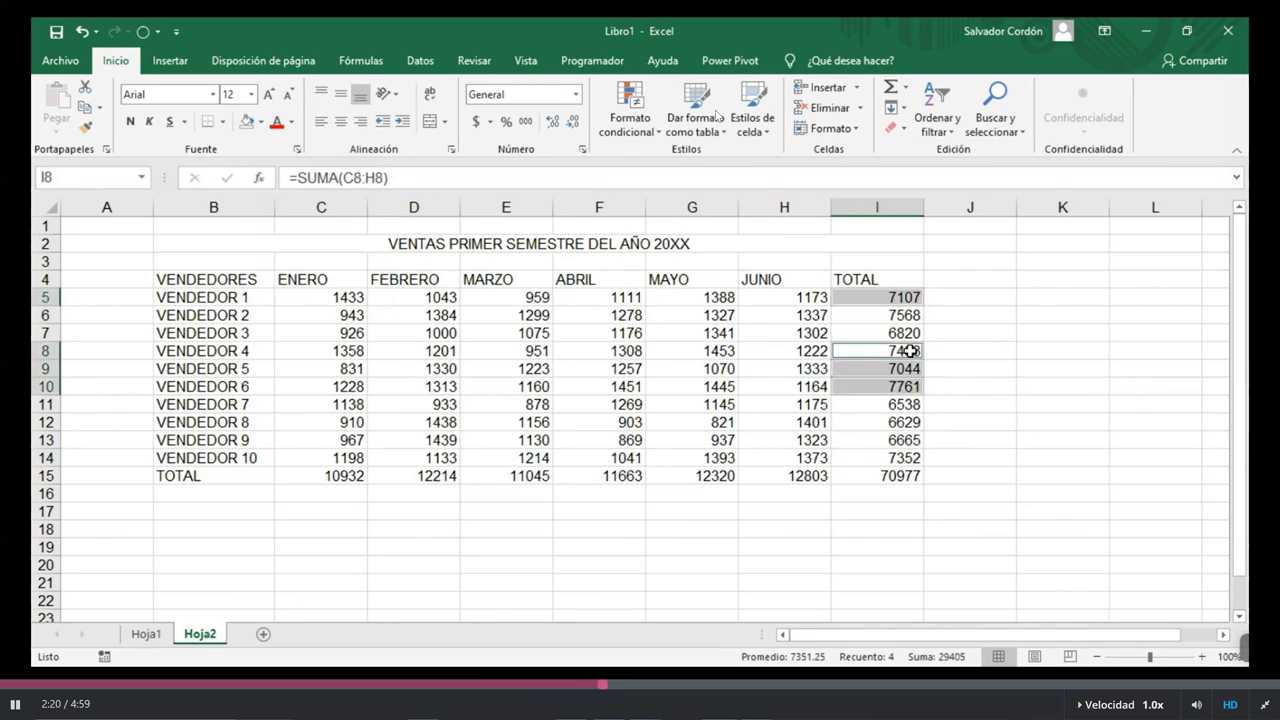
left_click(907, 457, "ctrl")
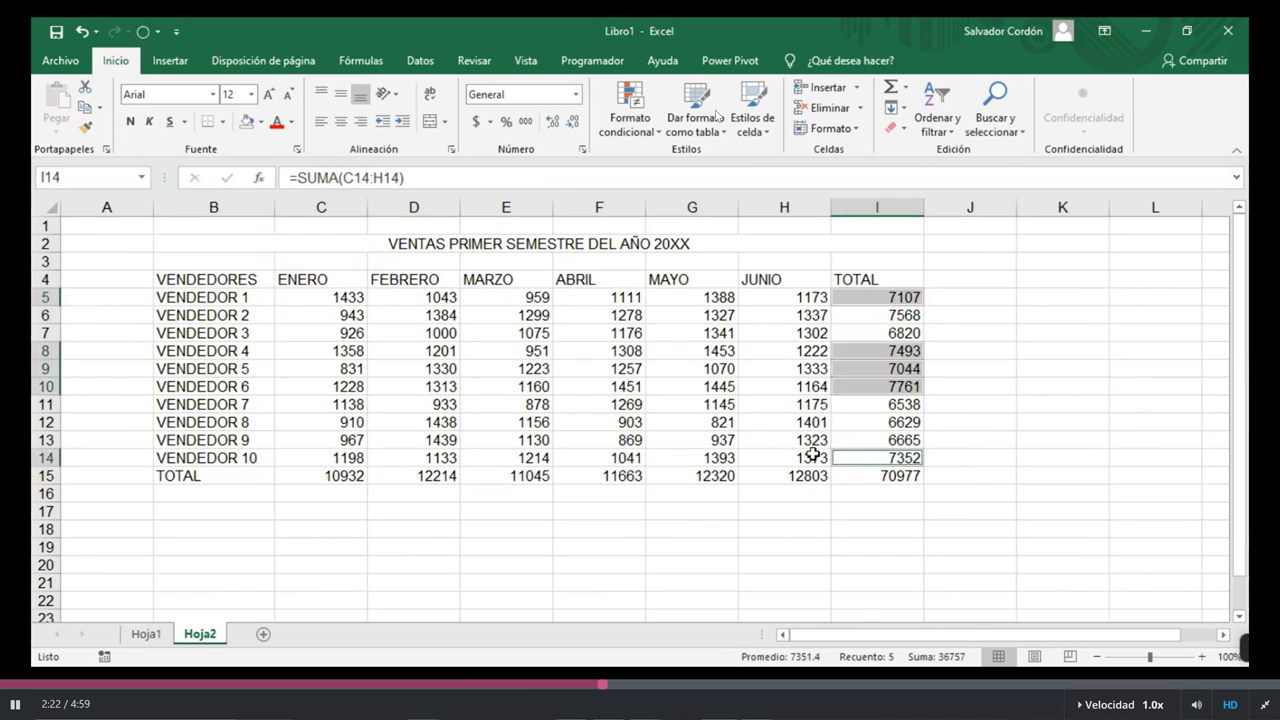
left_click(260, 121)
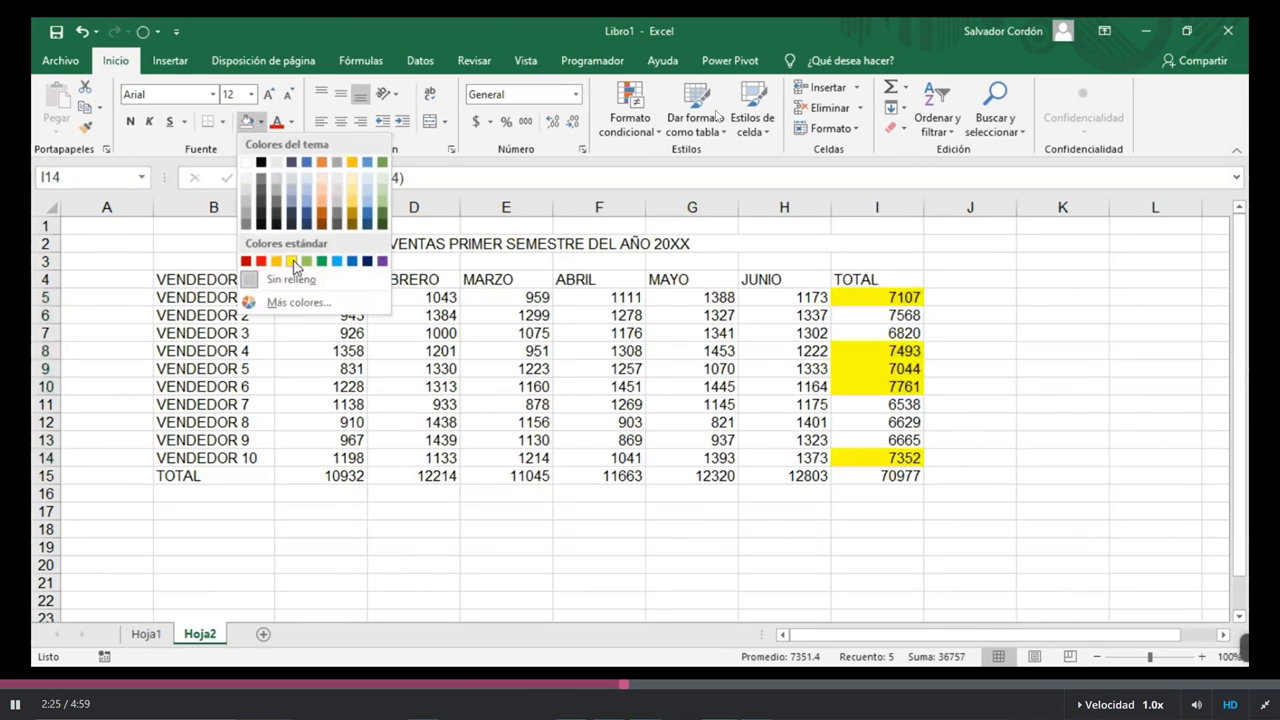
left_click(292, 261)
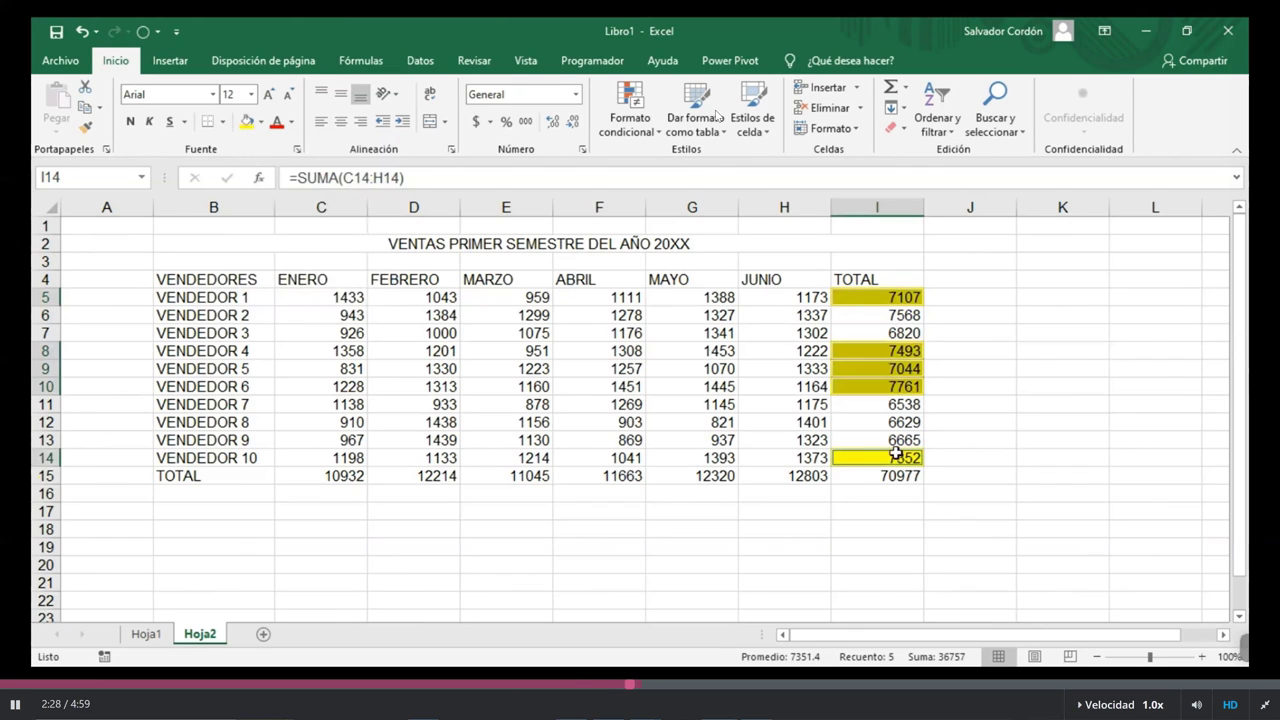
left_click(894, 333)
left_click_drag(896, 404, 835, 432)
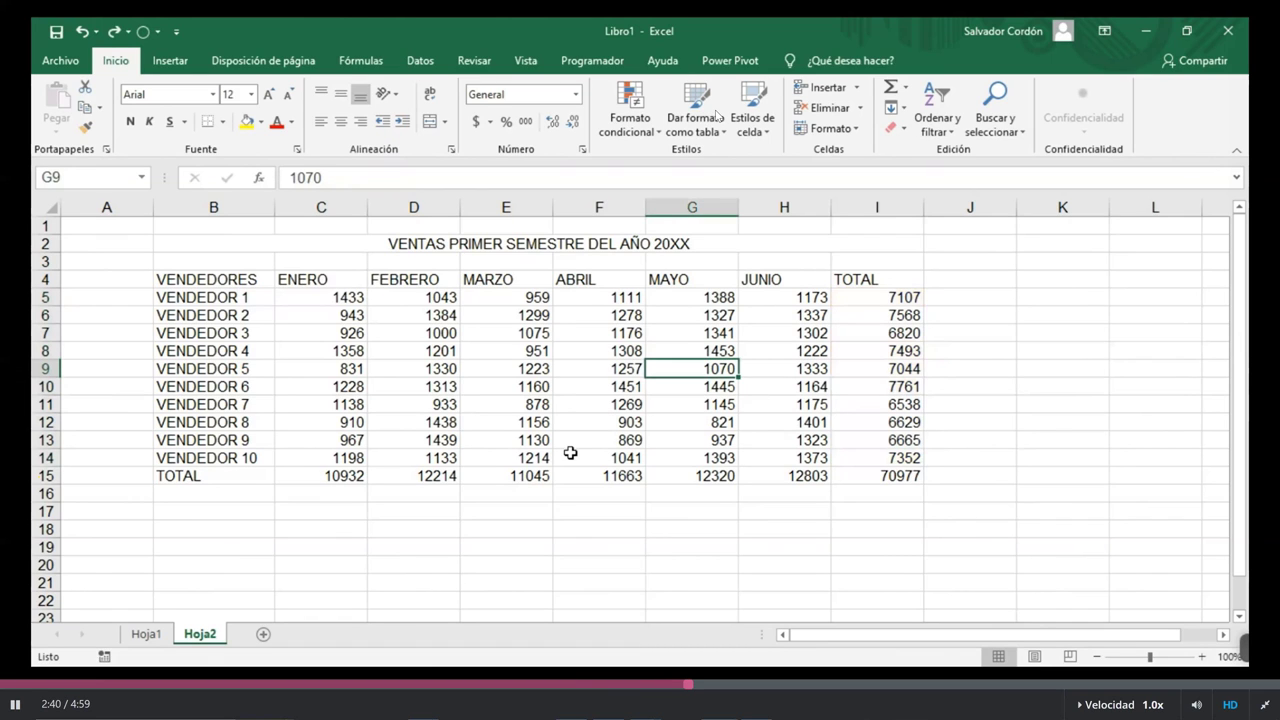
Select small ranges from B5 and the VENDEDORES header, then click cells C8 and D12
left_click(258, 298)
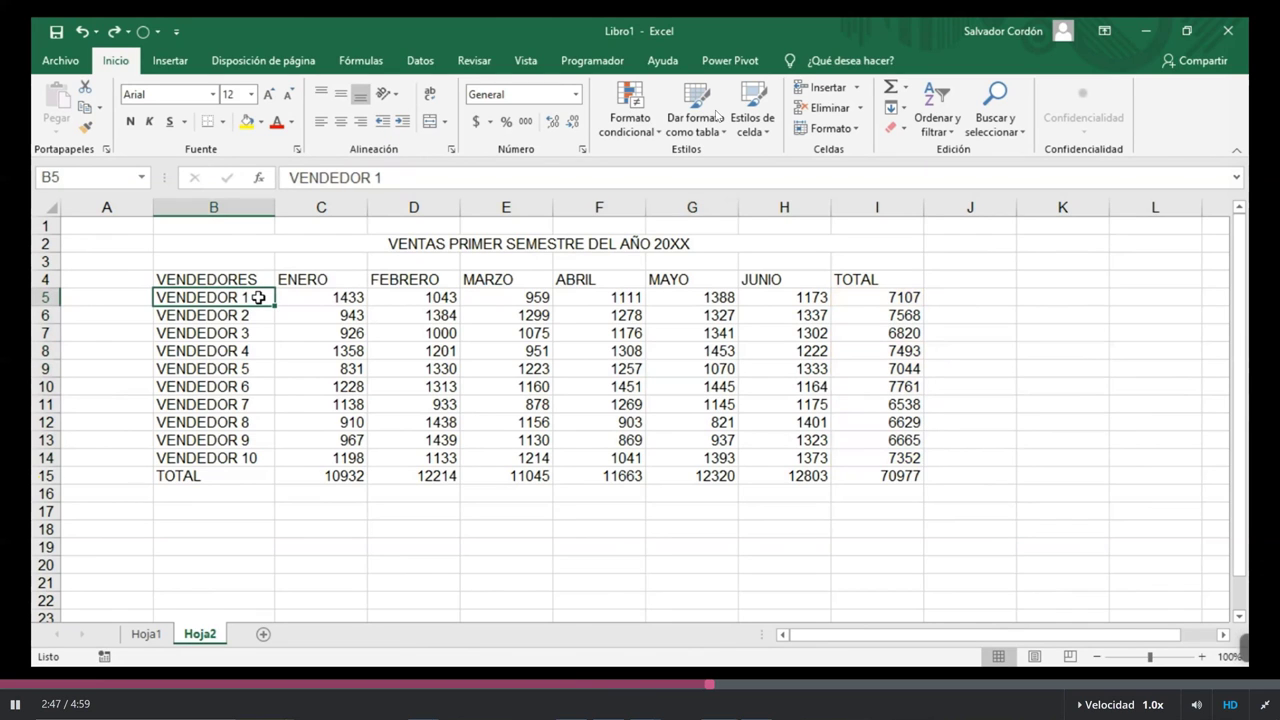
left_click_drag(258, 298, 237, 297)
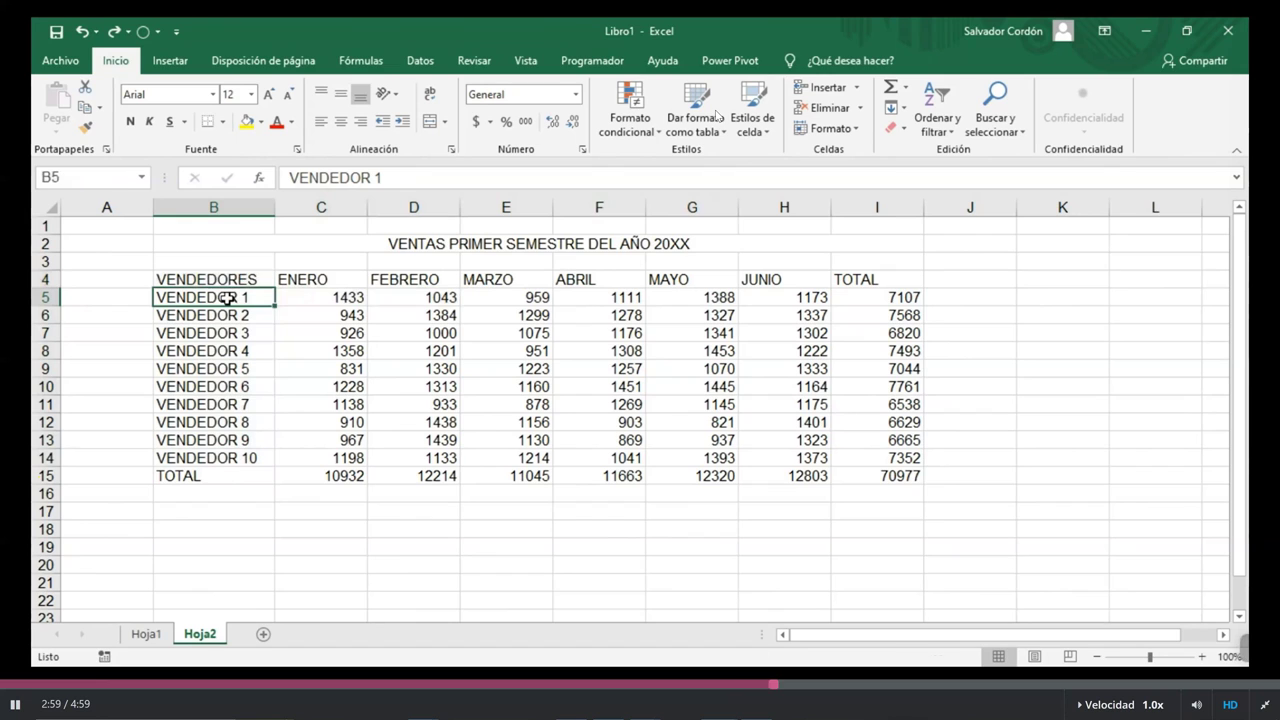
left_click_drag(174, 300, 121, 245)
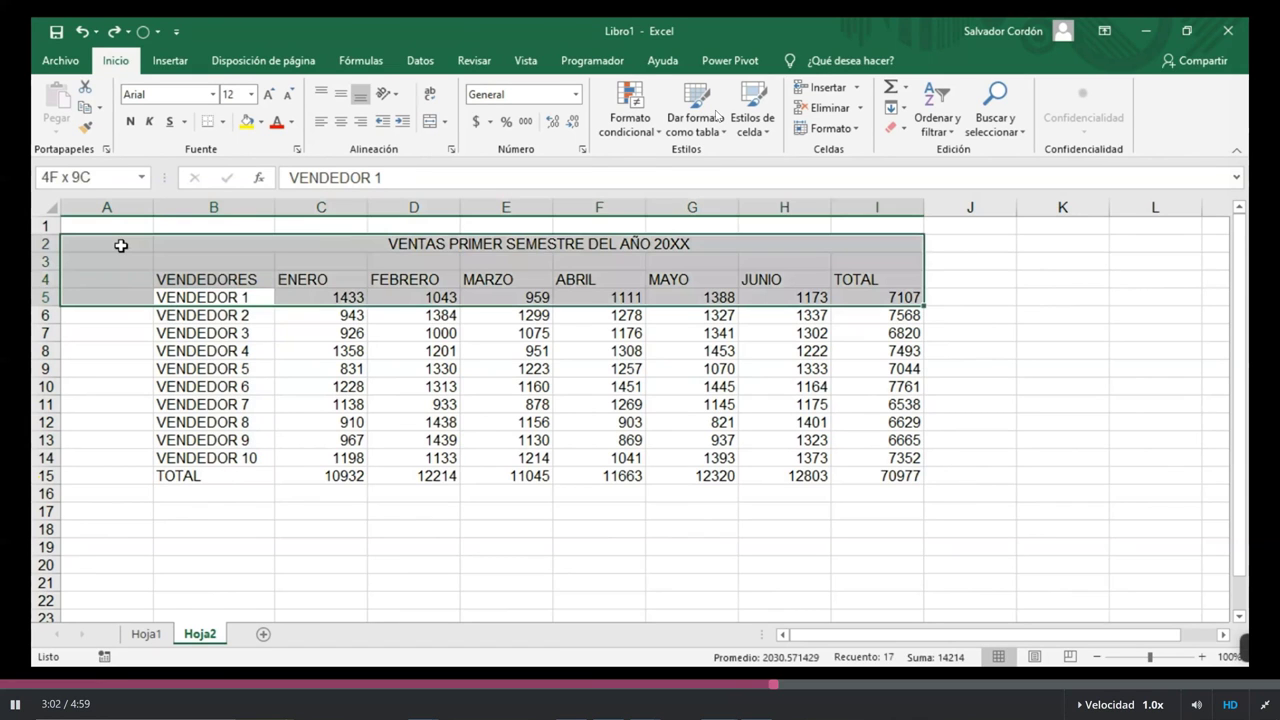
left_click_drag(205, 297, 207, 280)
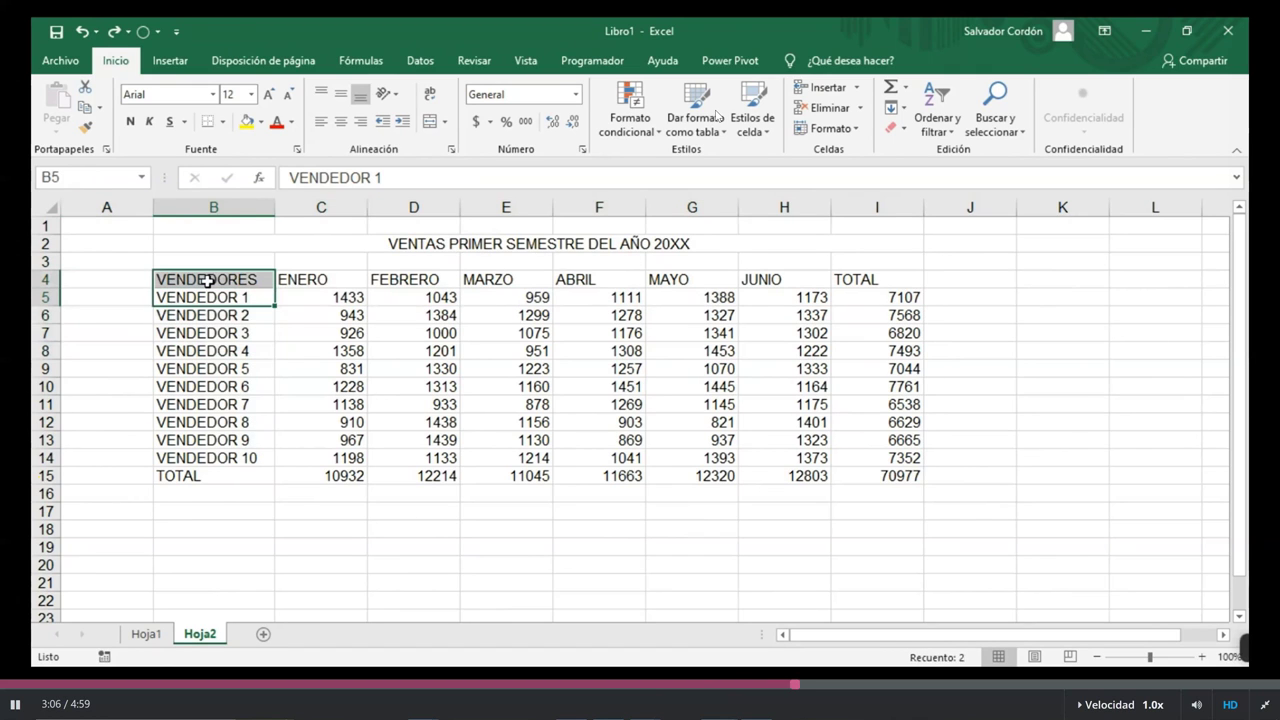
left_click(331, 352)
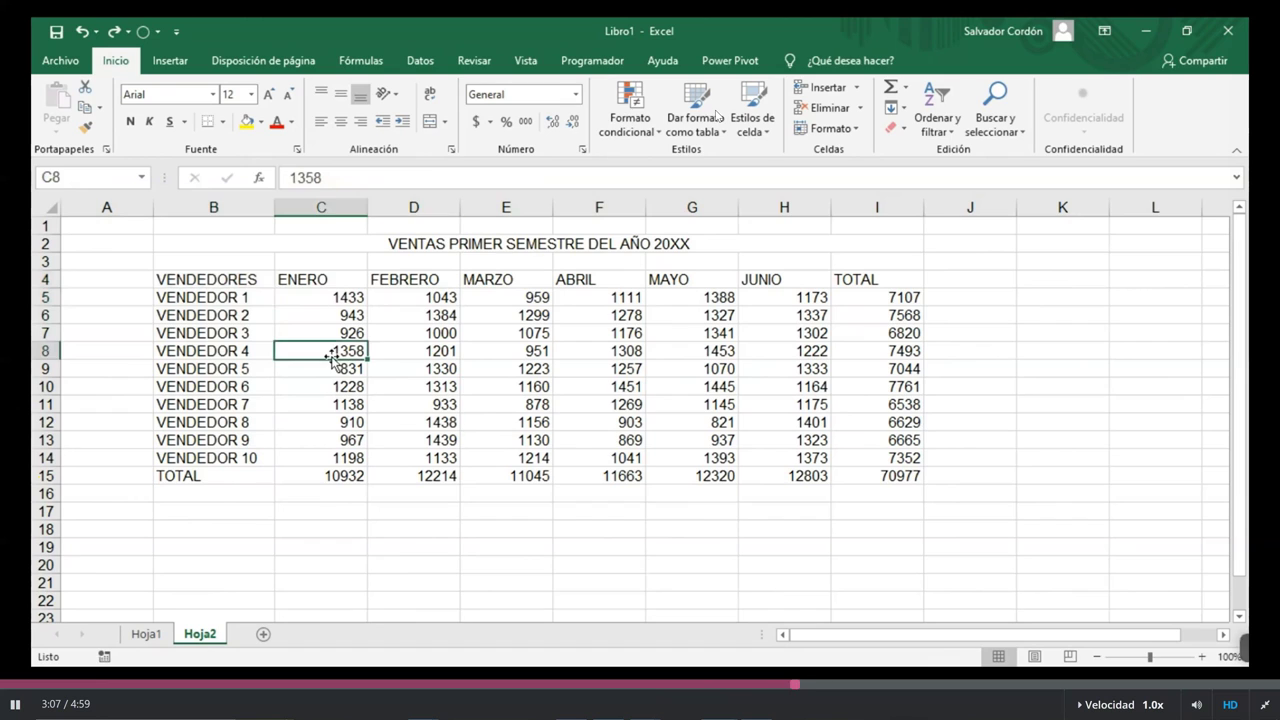
left_click(407, 422)
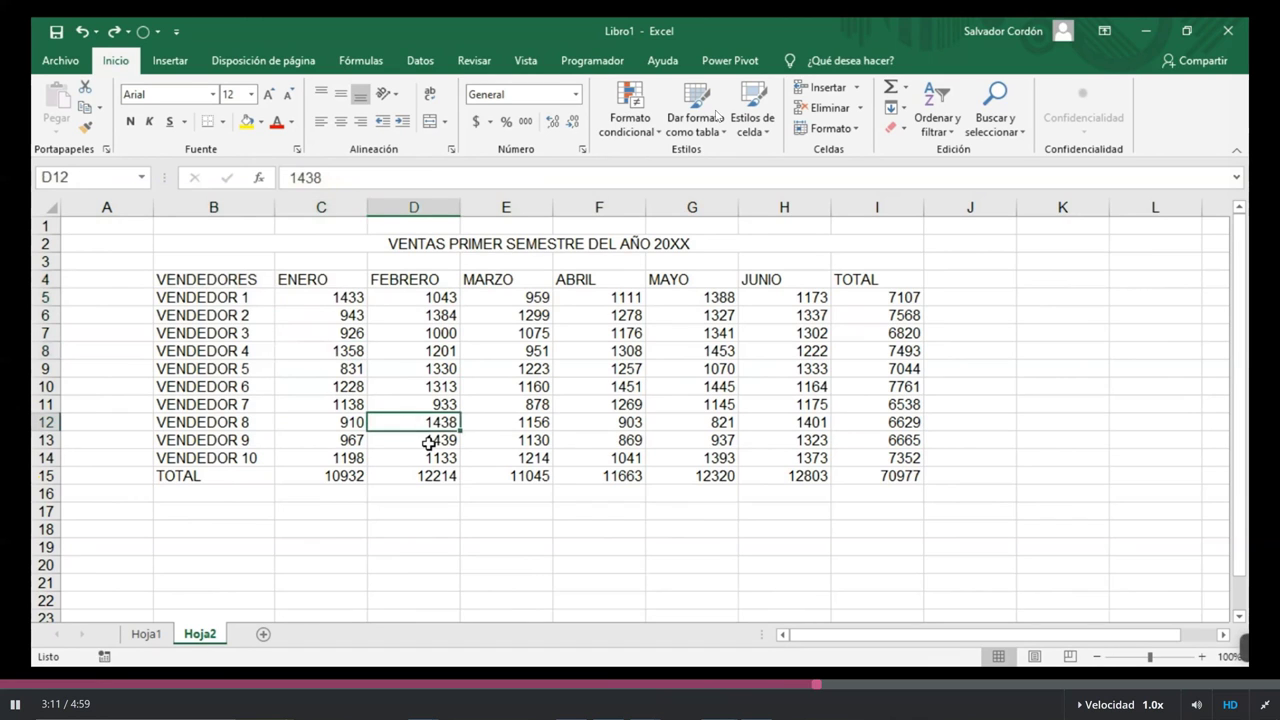
Select the whole sales table B4:I15, then deselect back to B4
left_click(231, 281)
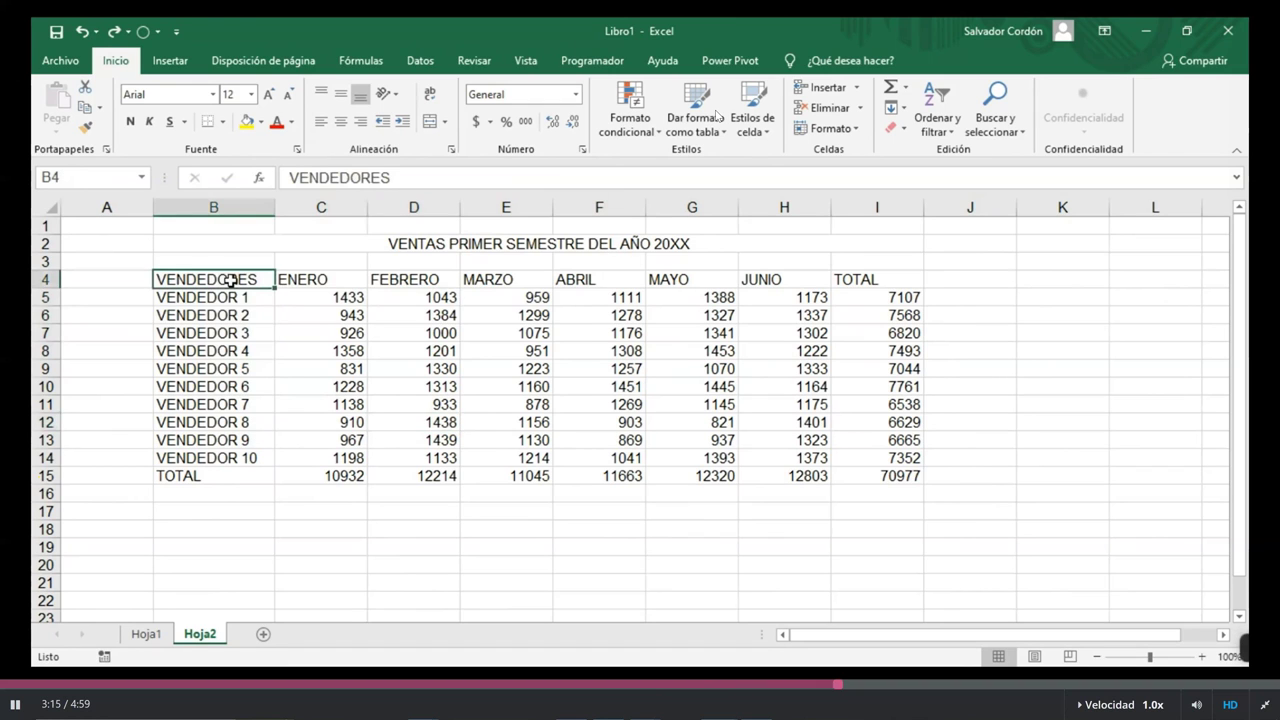
left_click_drag(231, 281, 910, 481)
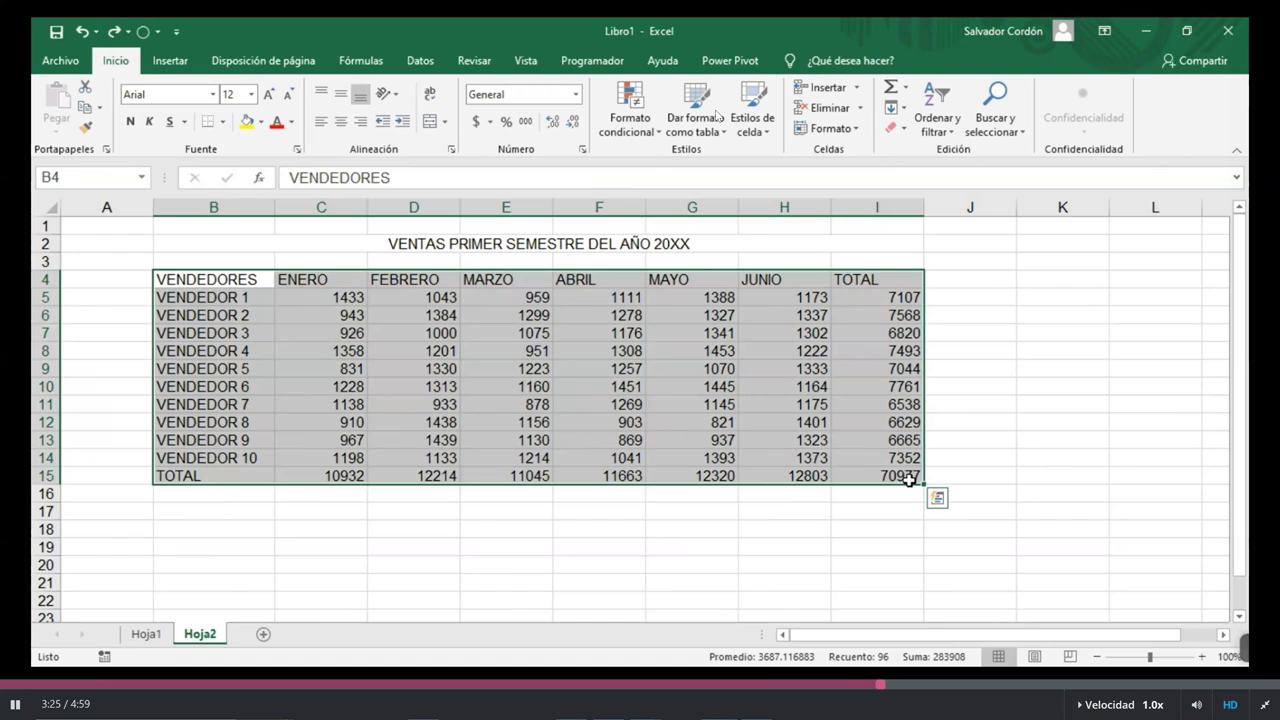
left_click(239, 285)
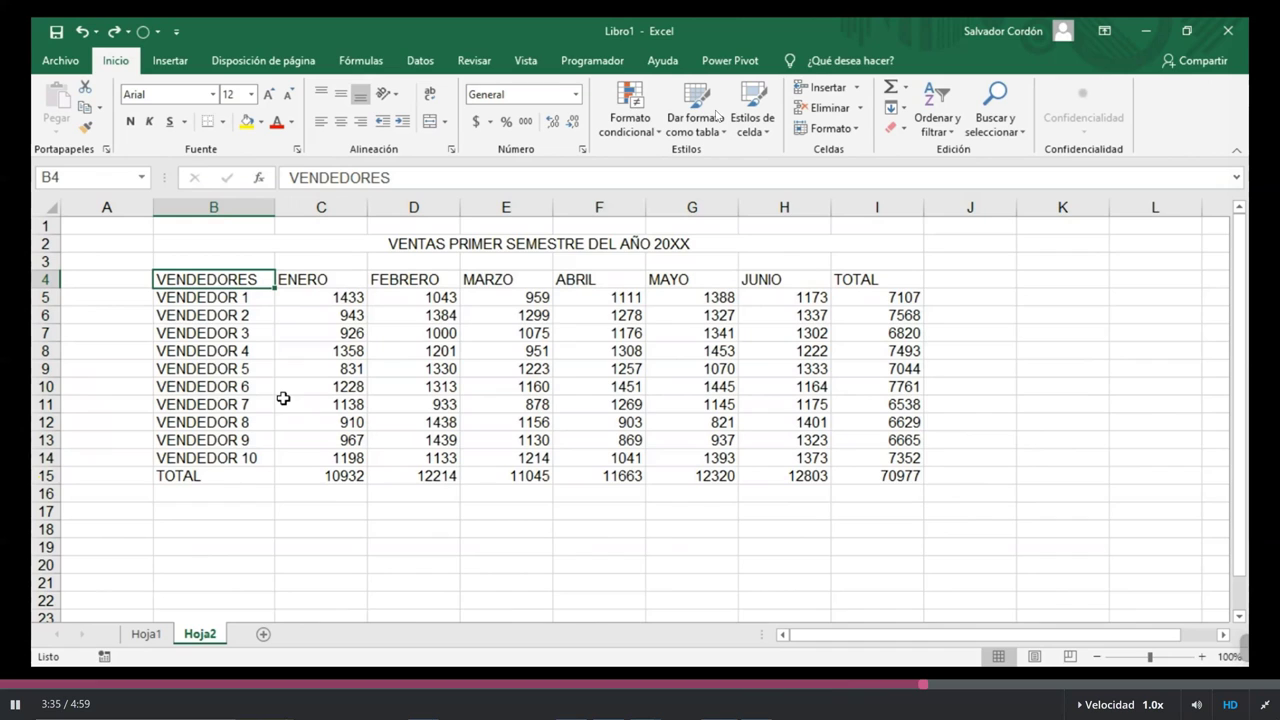
key("ctrl+Right")
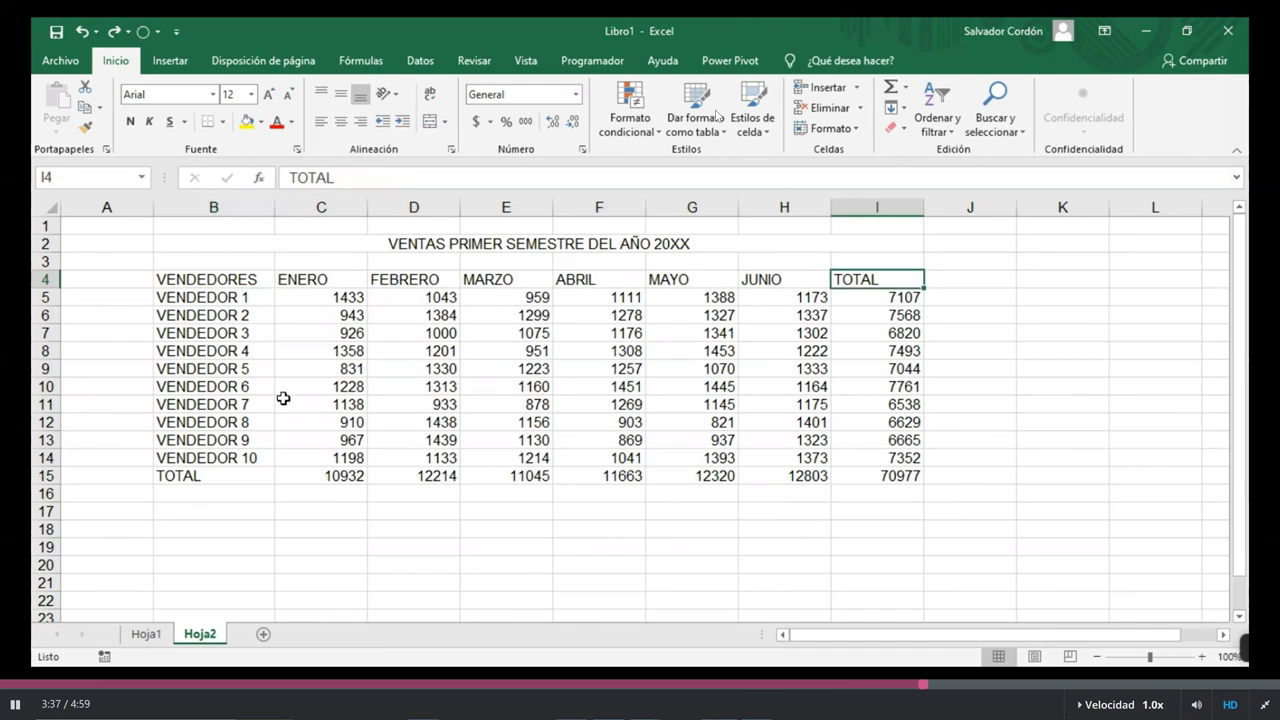
key("ctrl+Down")
key("ctrl+Left")
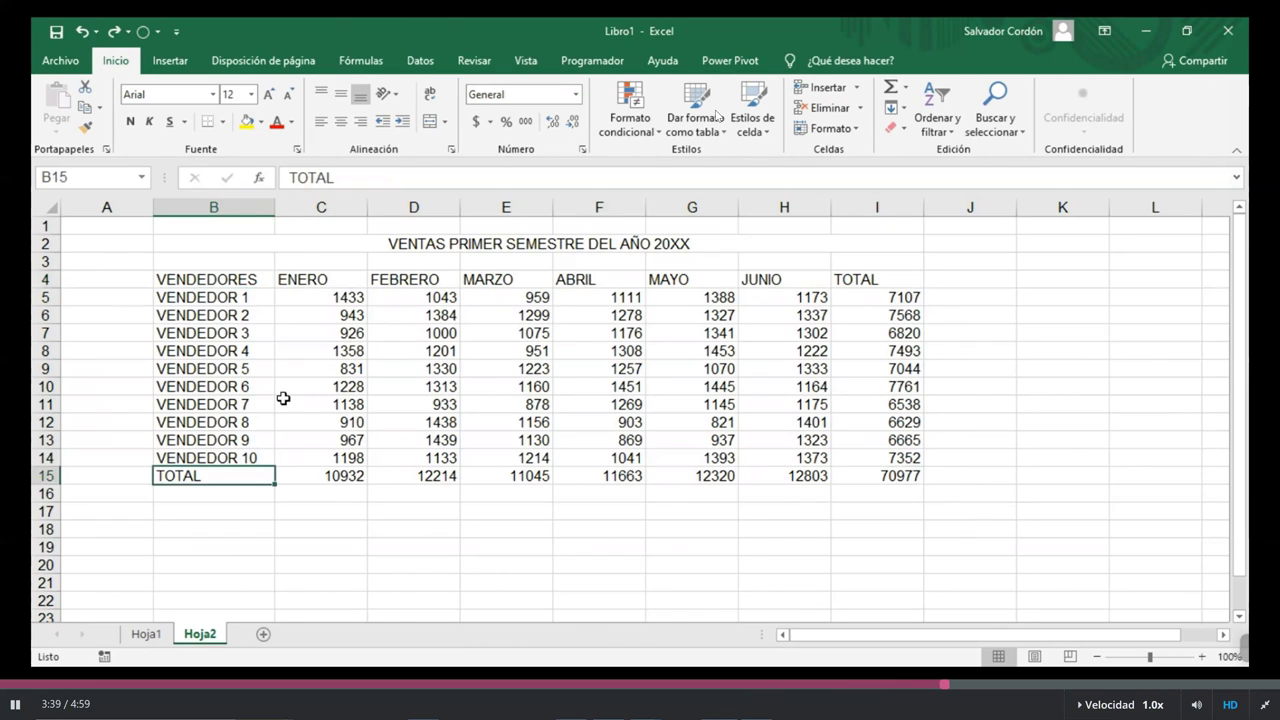
key("ctrl+Up")
key("ctrl+Right")
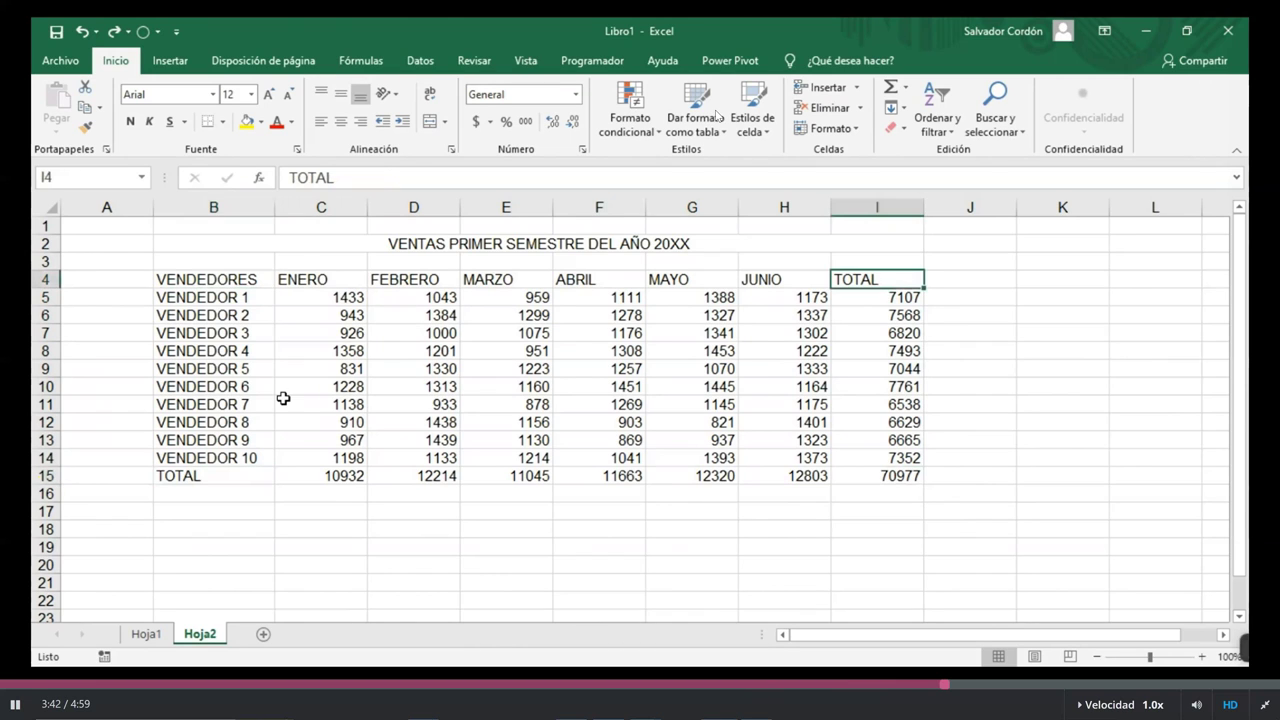
key("ctrl+Left")
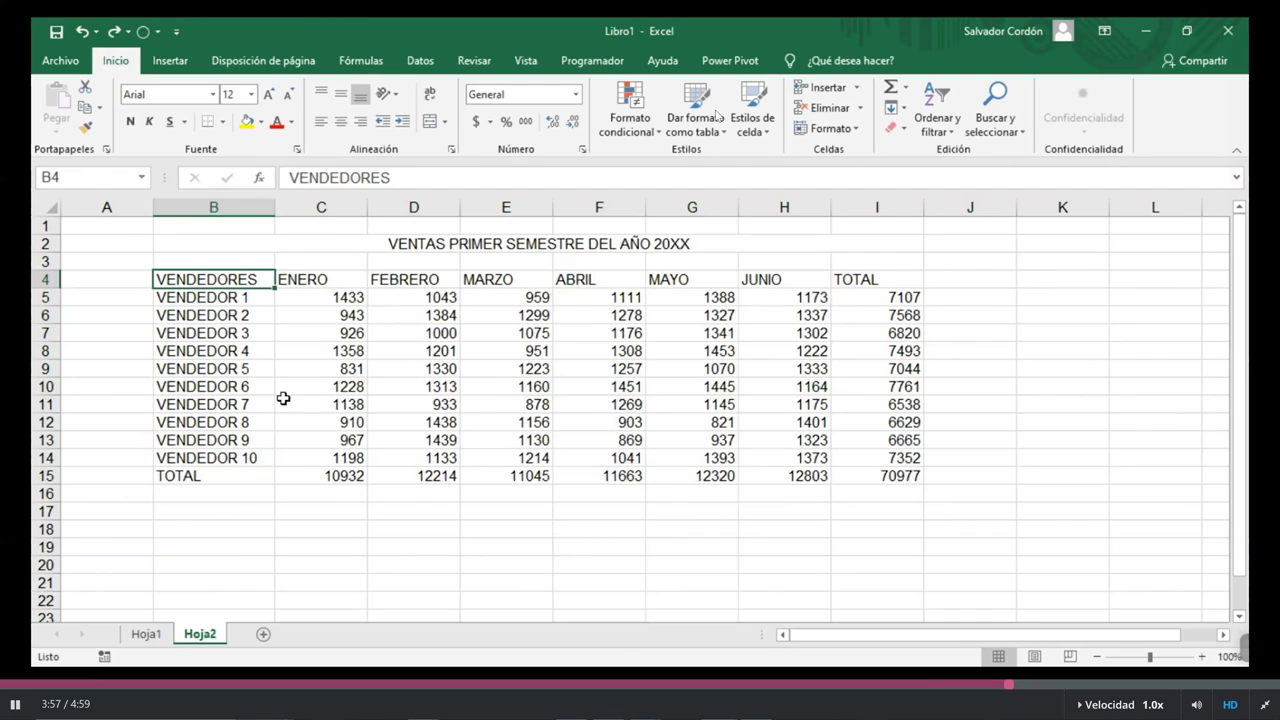
key("shift+Right")
key("shift+Right")
key("shift+Right")
key("shift+Right")
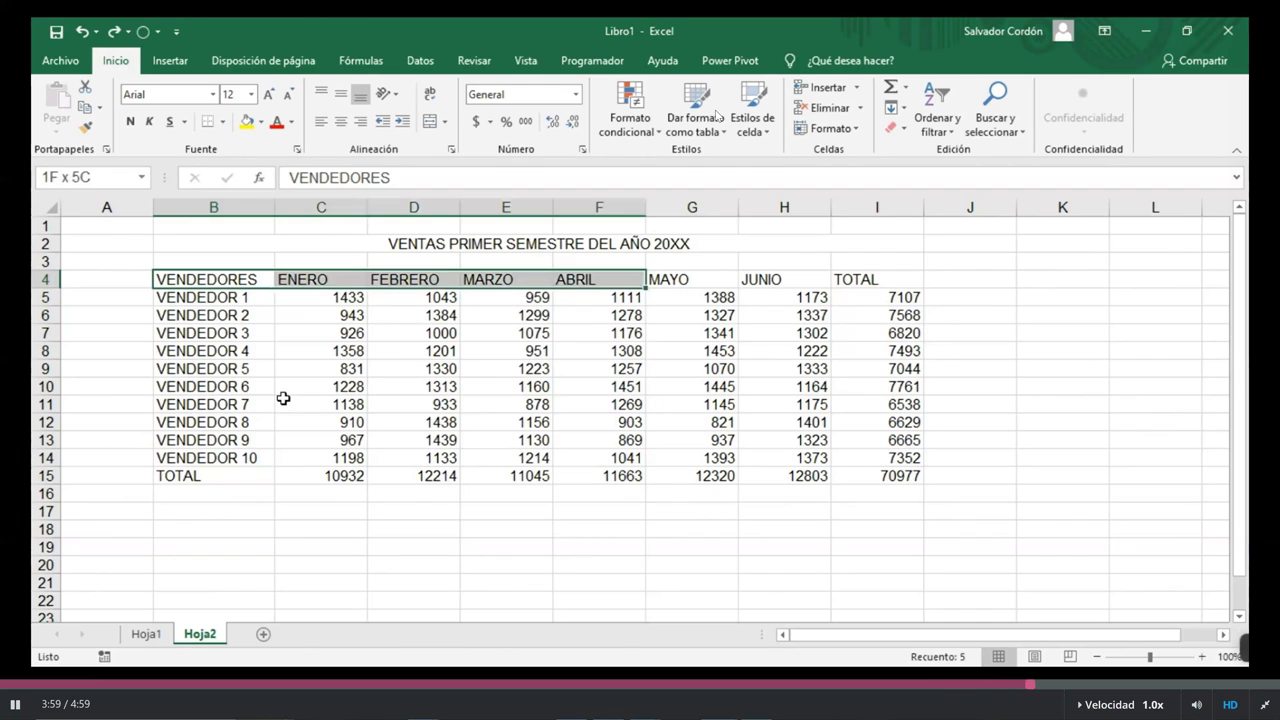
key("shift+Right")
key("shift+Down")
key("shift+Down")
key("shift+Down")
key("shift+Down")
key("shift+Down")
key("shift+Down")
key("shift+Down")
key("shift+Down")
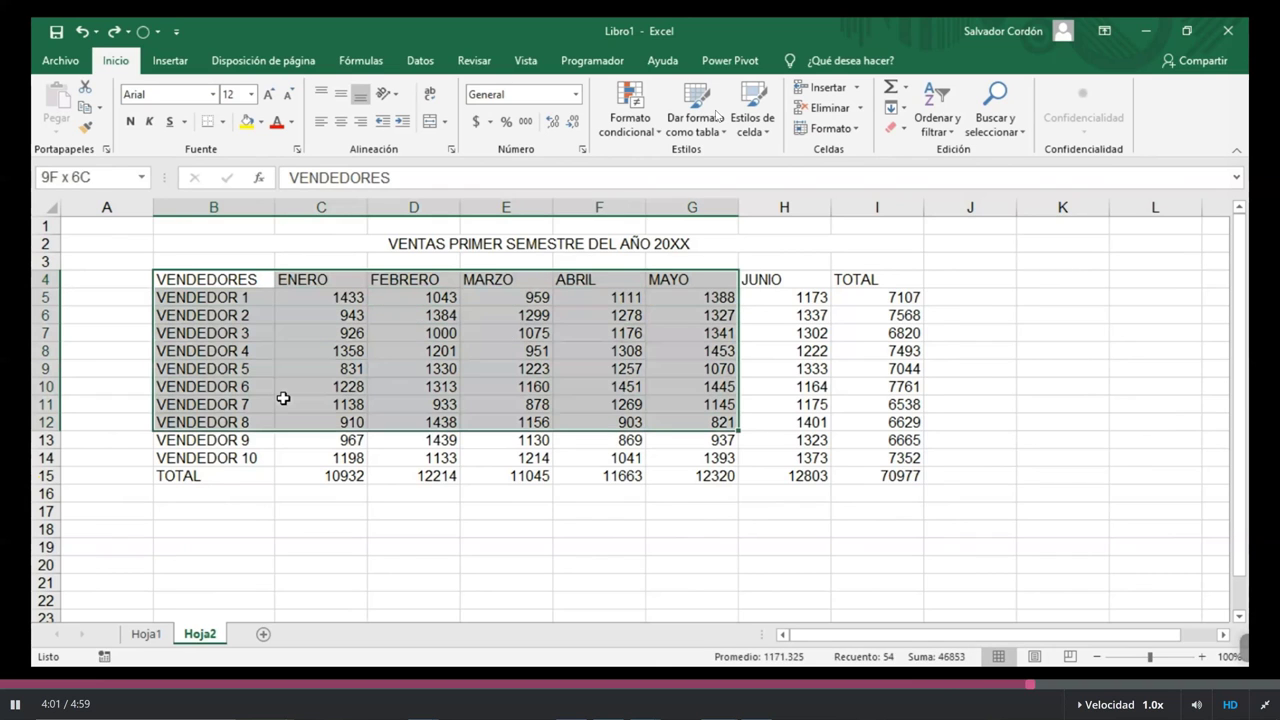
key("shift+Down")
key("shift+Down")
key("shift+Down")
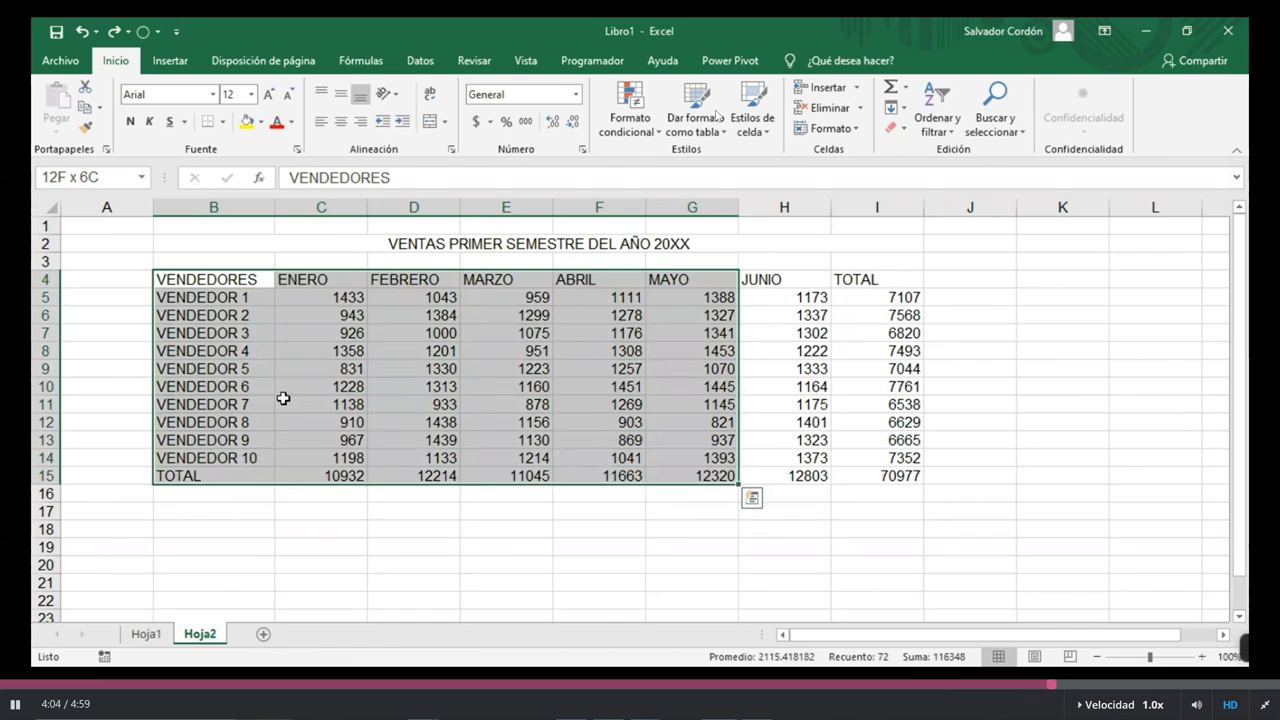
key("shift+Up")
key("shift+Left")
key("shift+Left")
key("shift+Left")
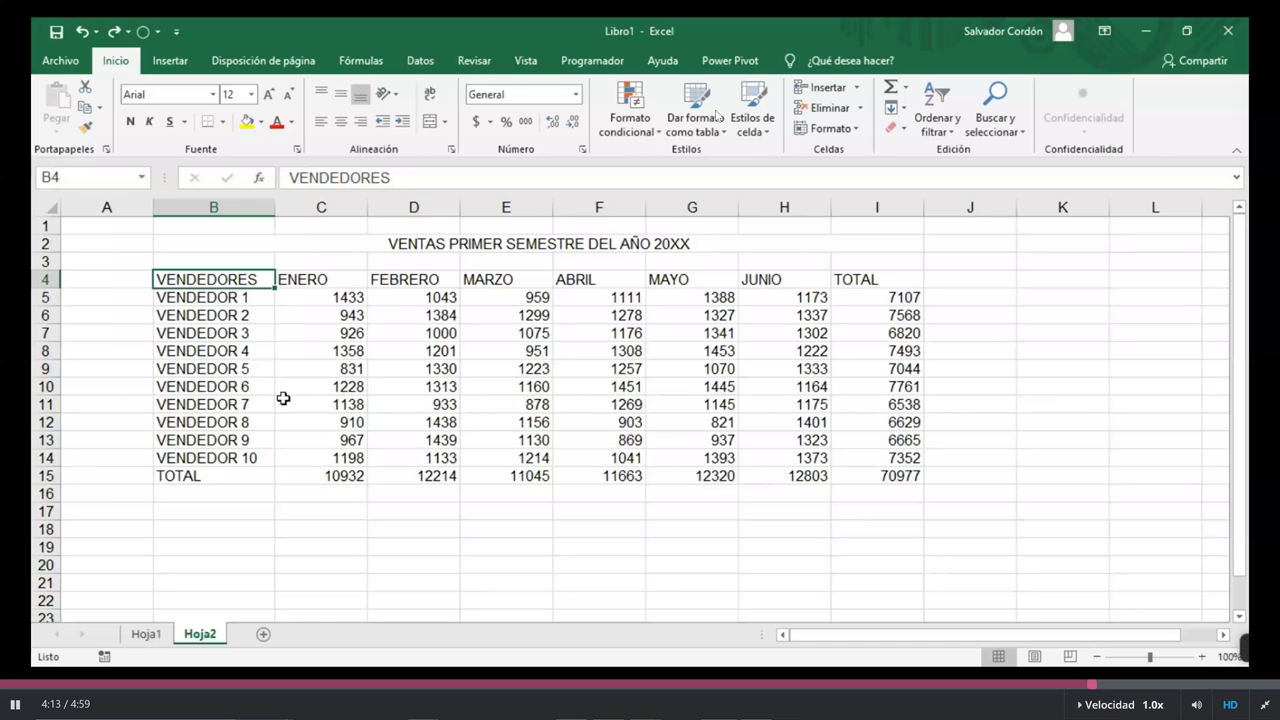
key("ctrl+shift+Right")
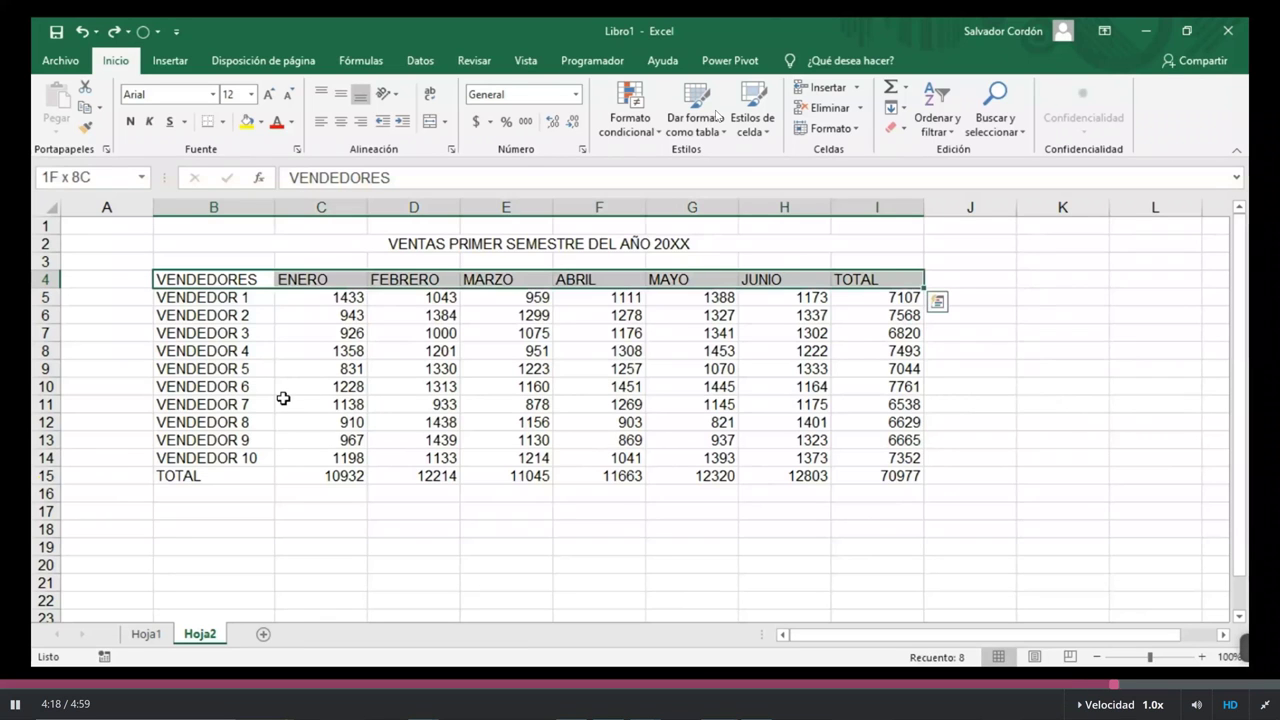
key("ctrl+shift+Down")
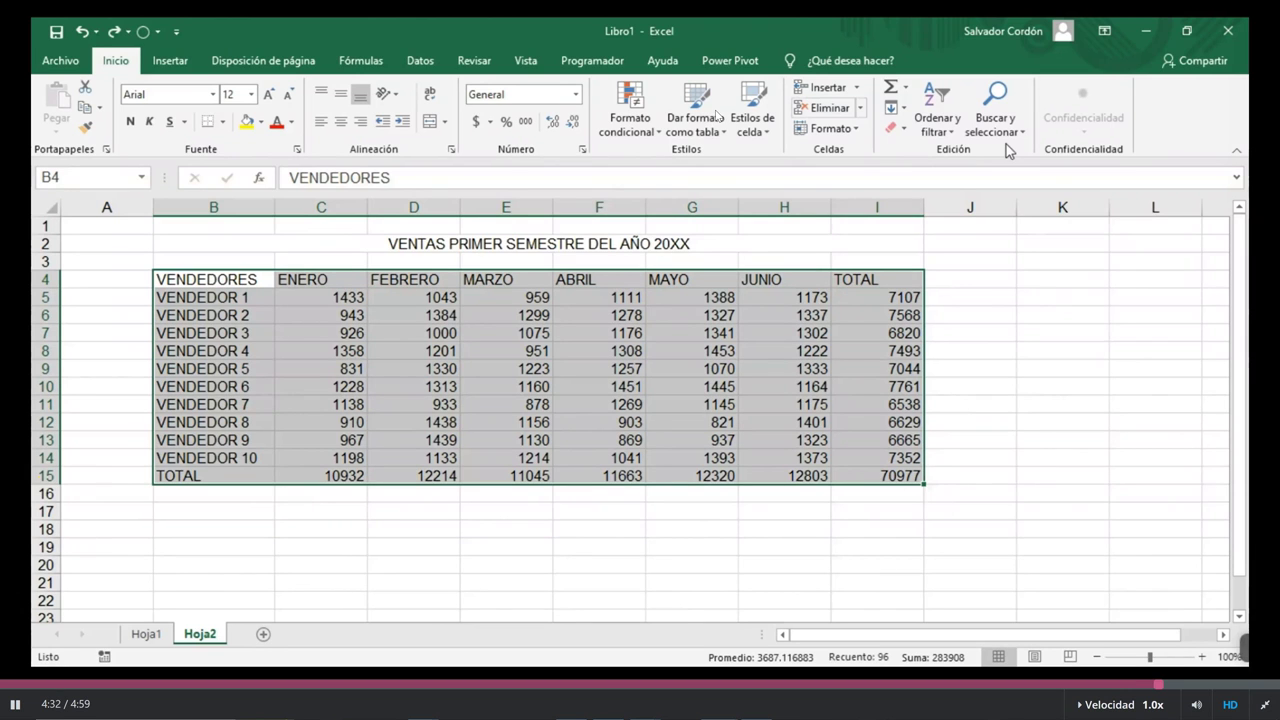
left_click(970, 207)
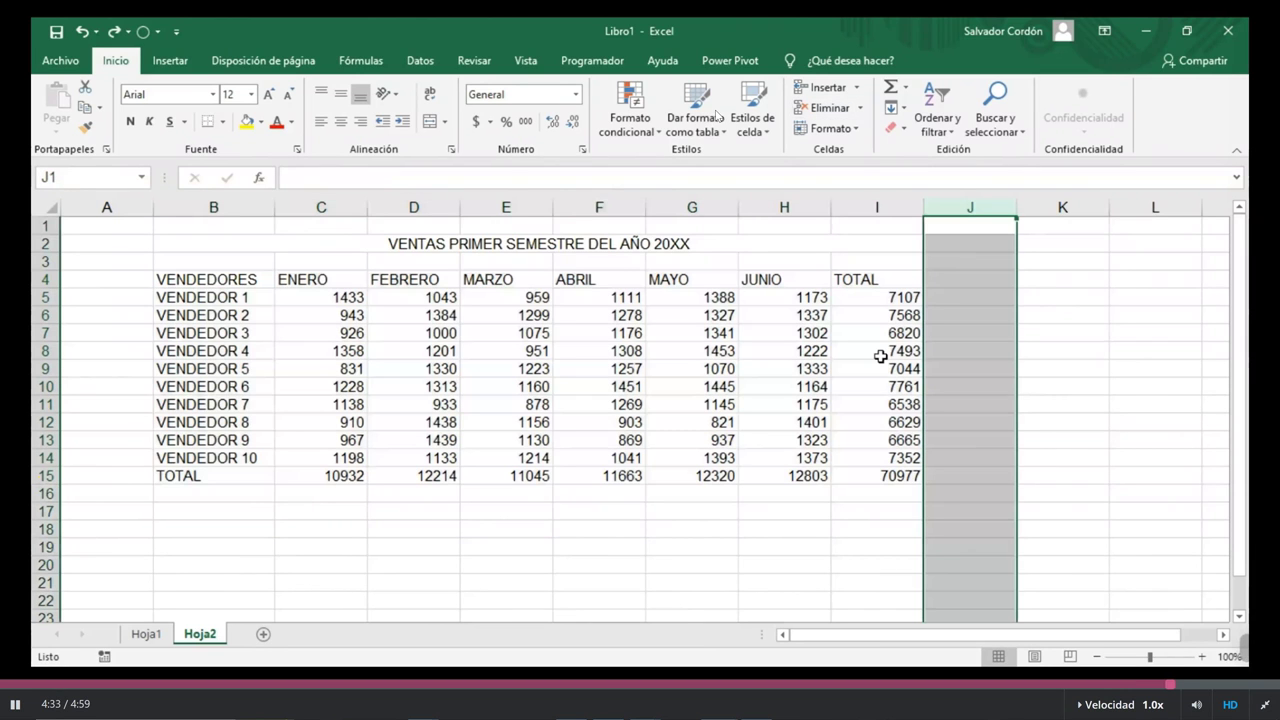
left_click(46, 493)
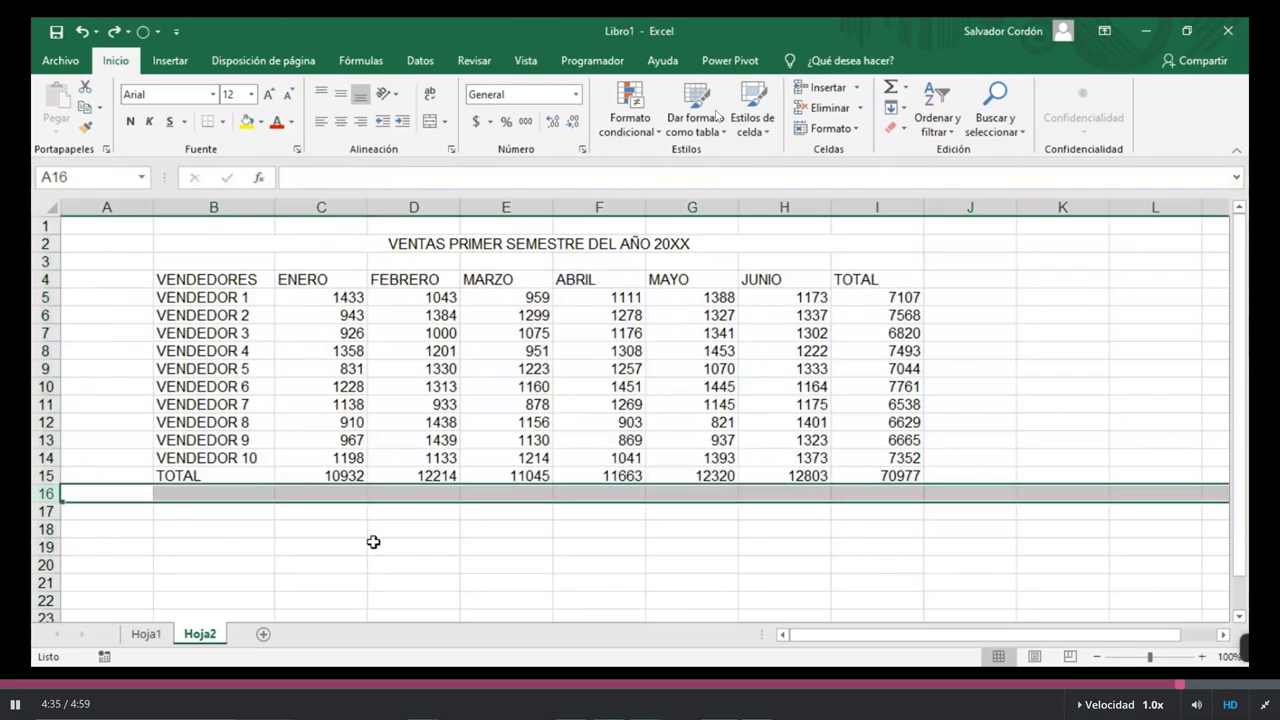
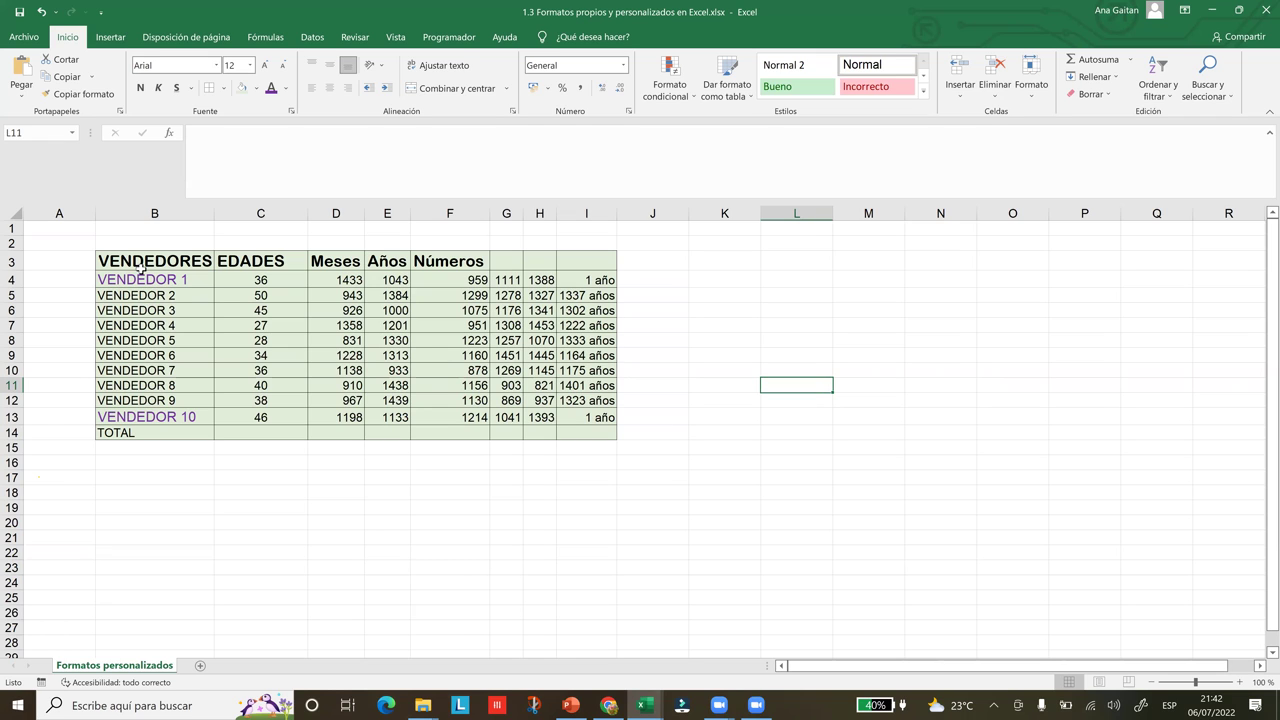
left_click(141, 266)
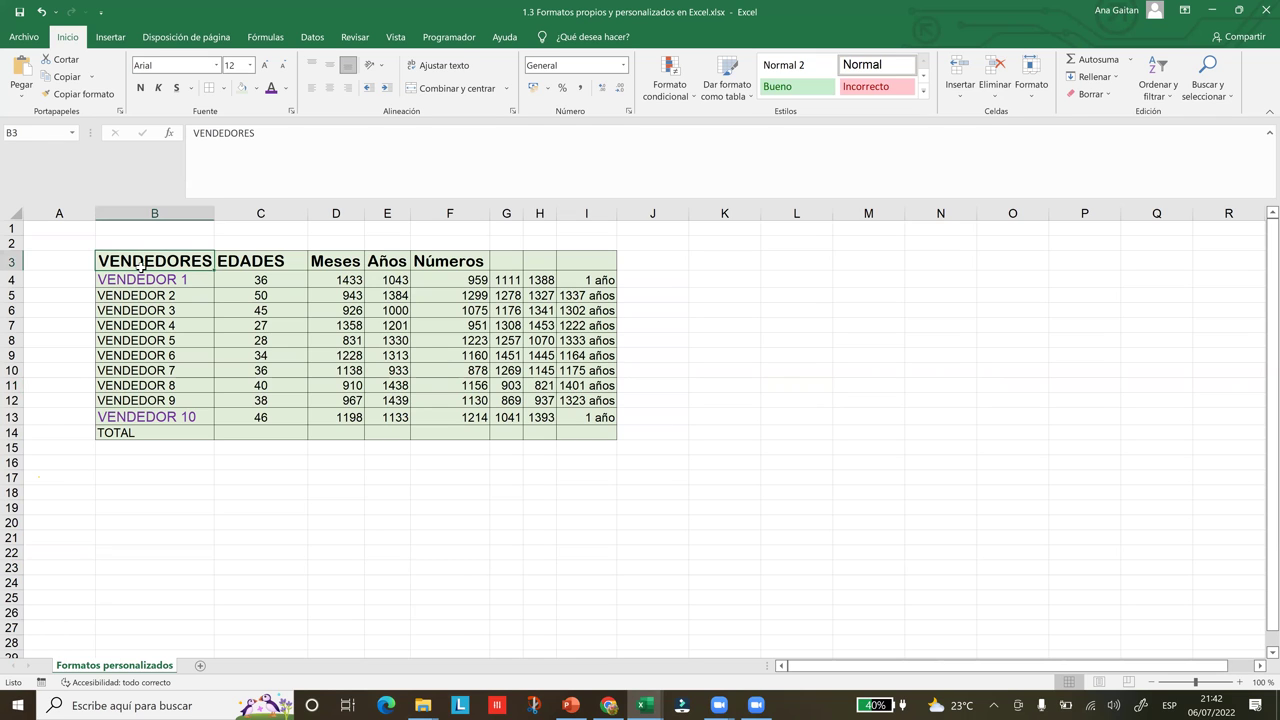
left_click(266, 258, "shift")
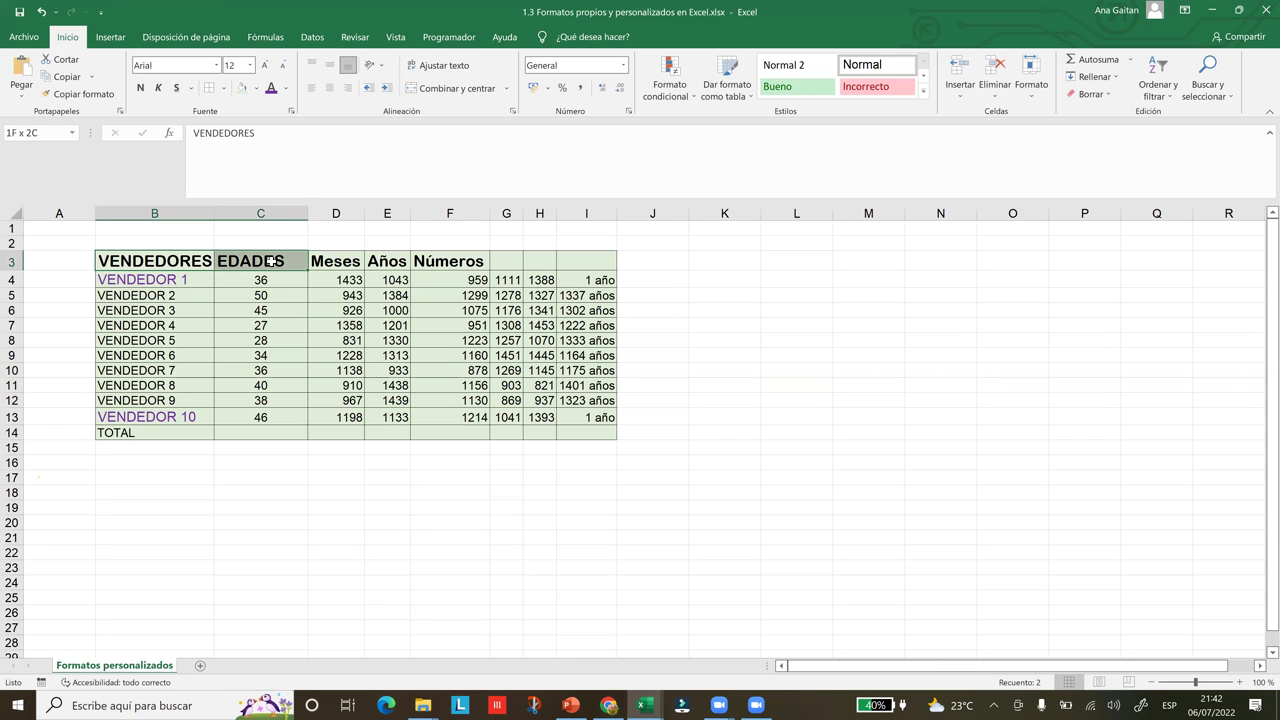
left_click_drag(276, 332, 277, 416)
left_click(272, 444)
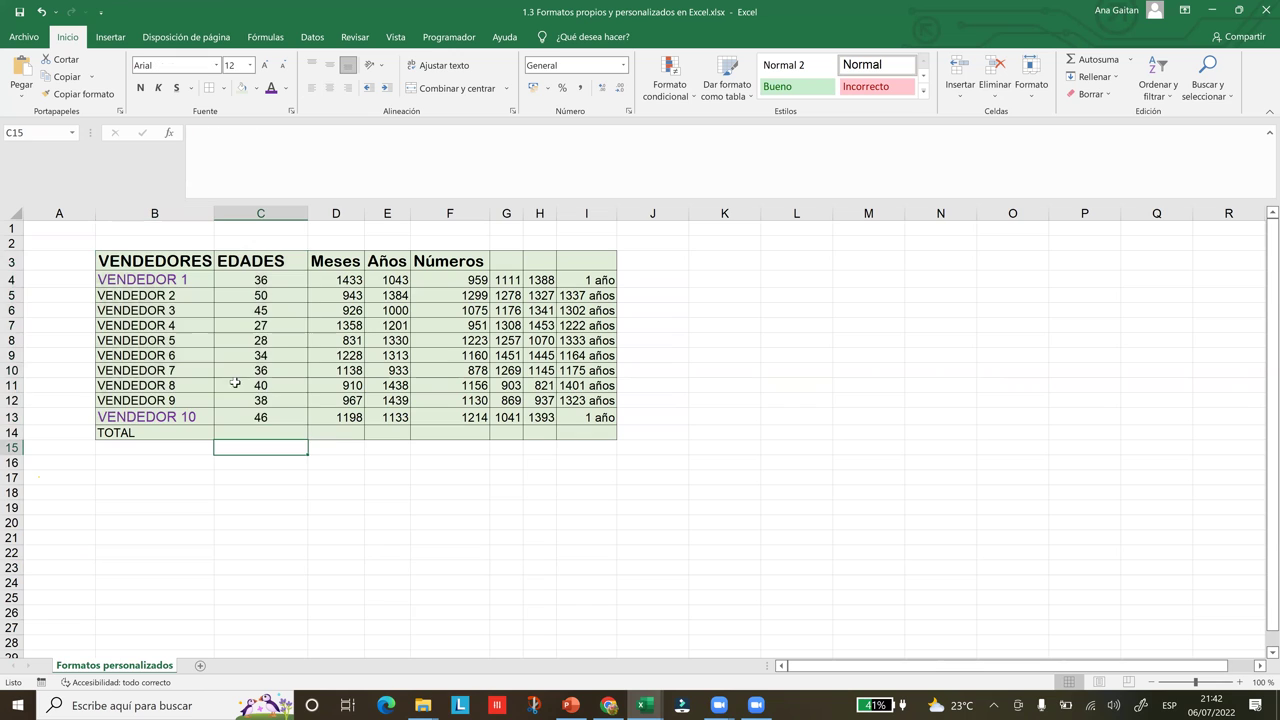
left_click(161, 264)
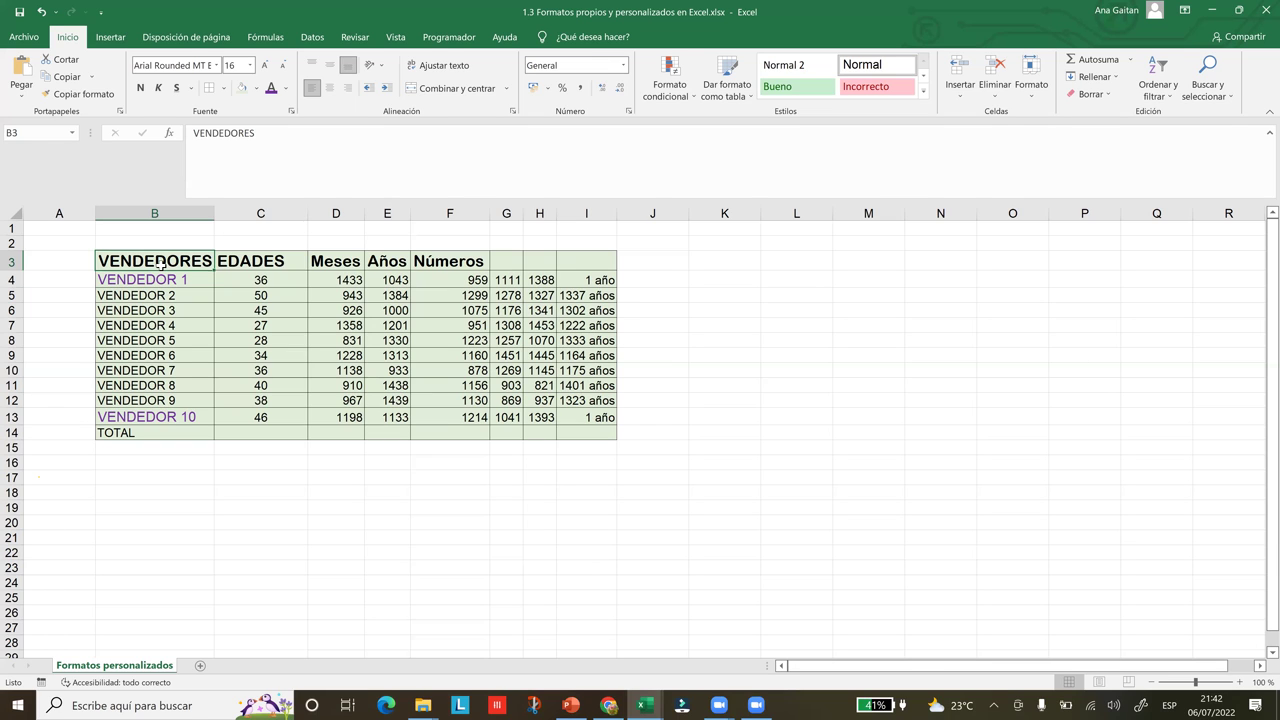
key("shift+Right")
key("shift+Down")
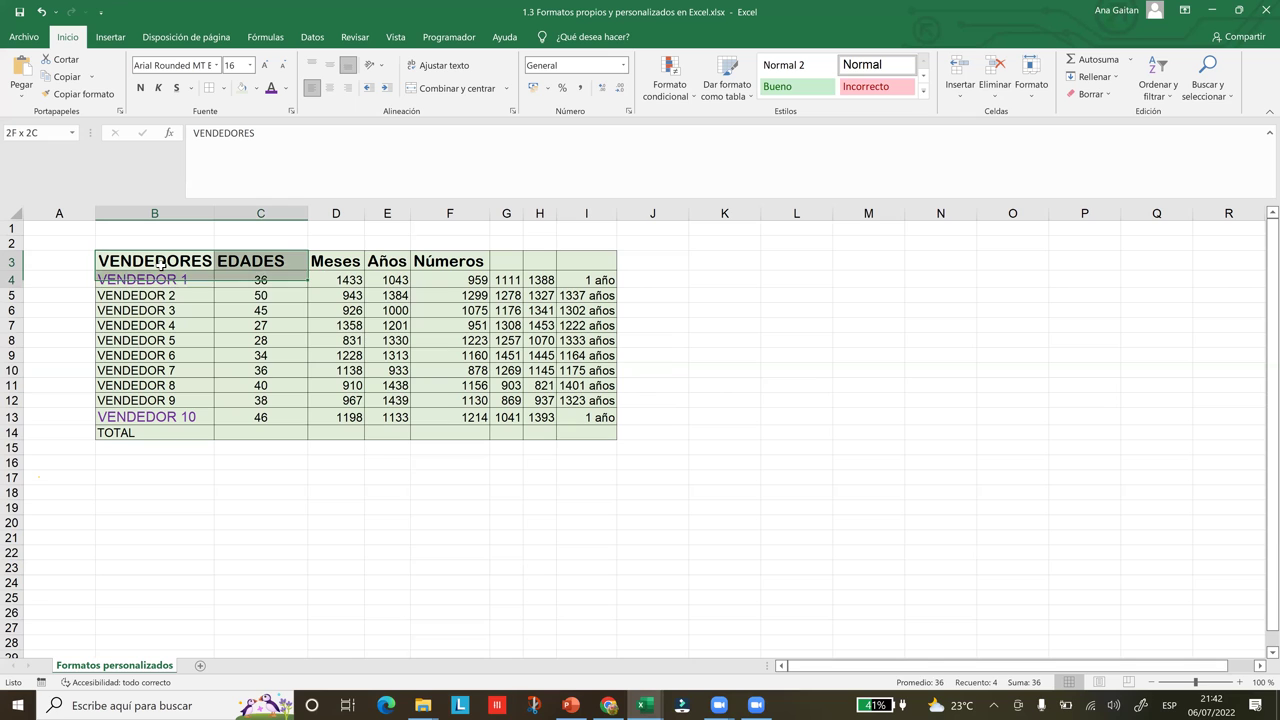
key("shift+Down")
key("shift+Down")
key("shift+Down")
key("shift+Down")
key("shift+Down")
key("shift+Down")
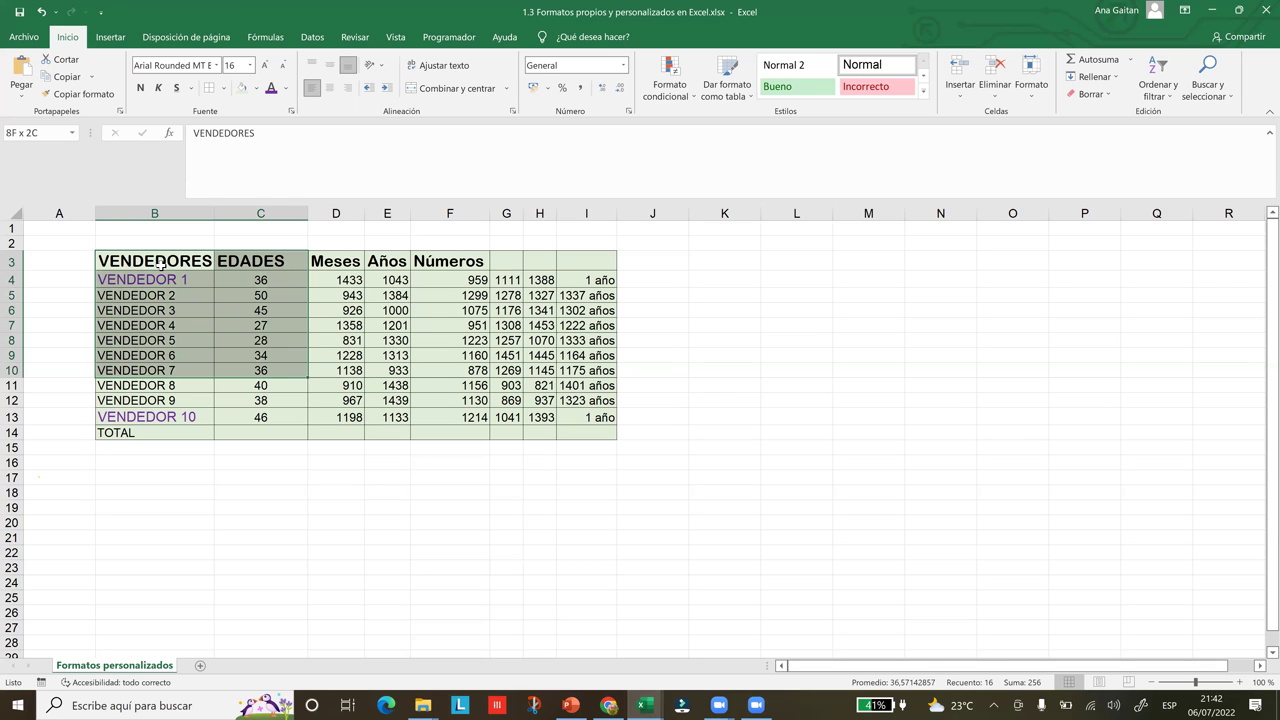
key("shift+Down")
key("shift+Down")
key("shift+Down")
key("shift+Down")
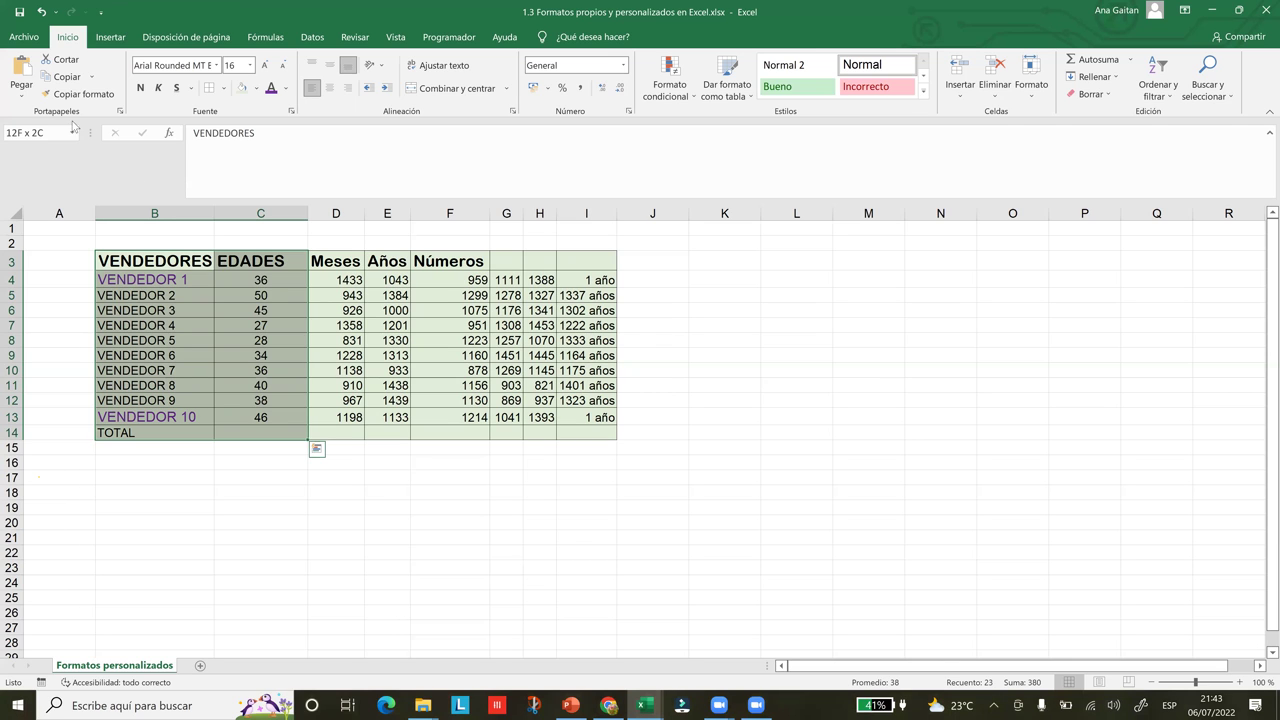
left_click(207, 375)
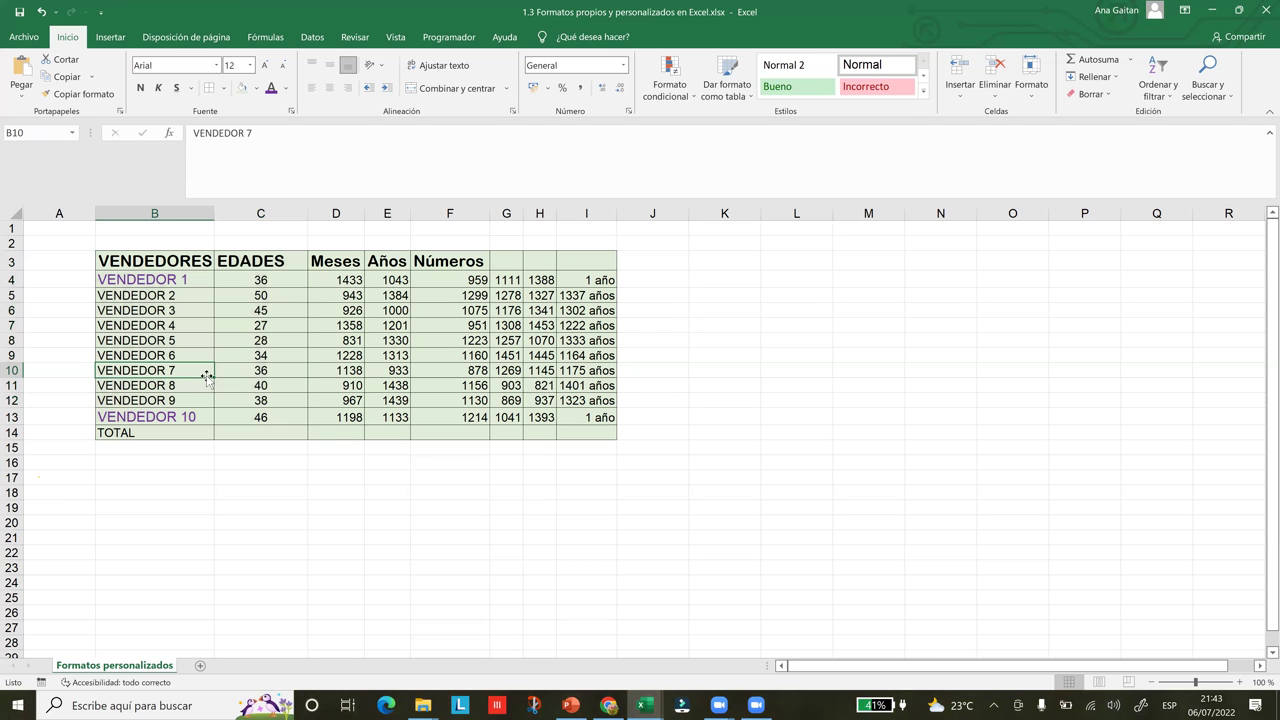
left_click(142, 279)
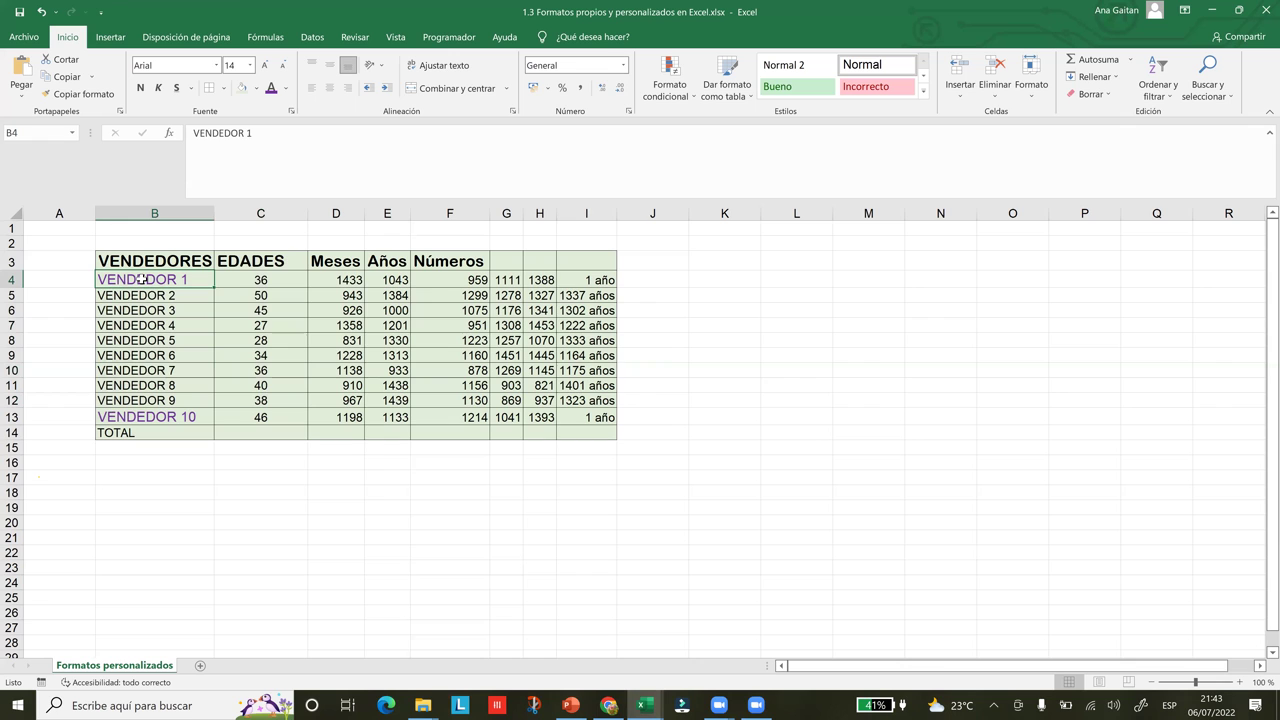
key("ctrl+Right")
key("ctrl+Right")
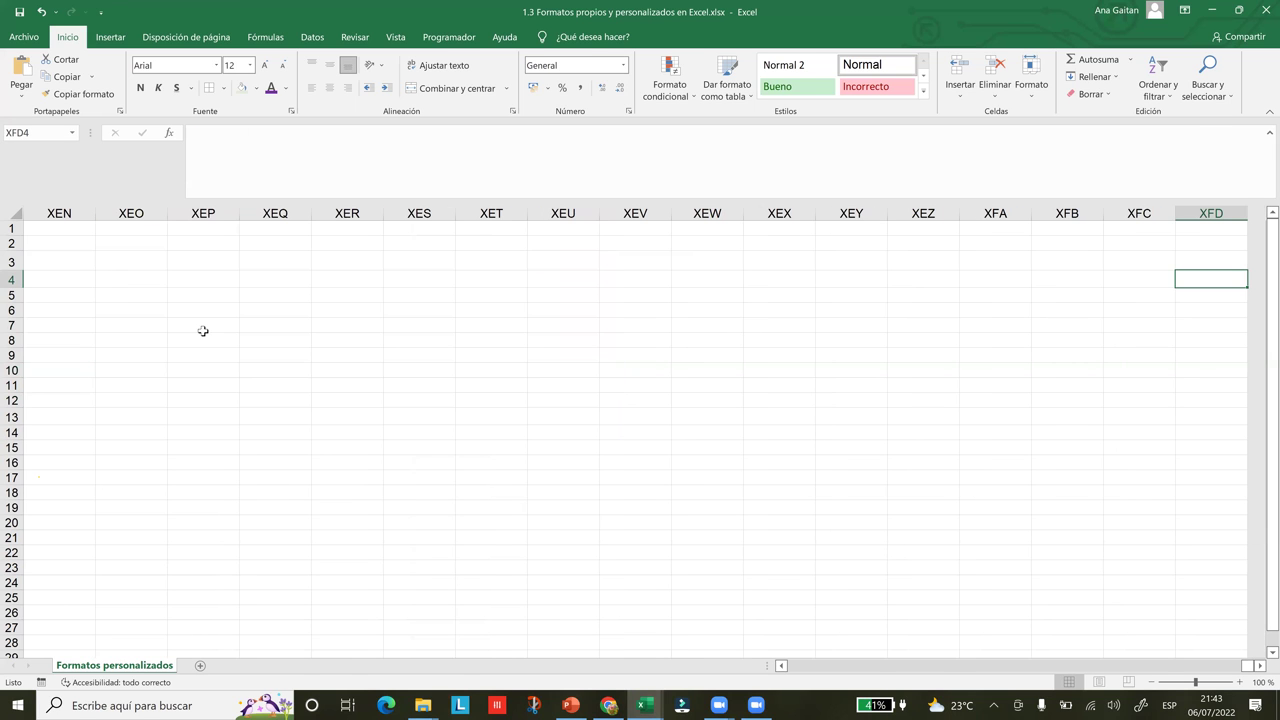
key("ctrl+Left")
key("ctrl+Left")
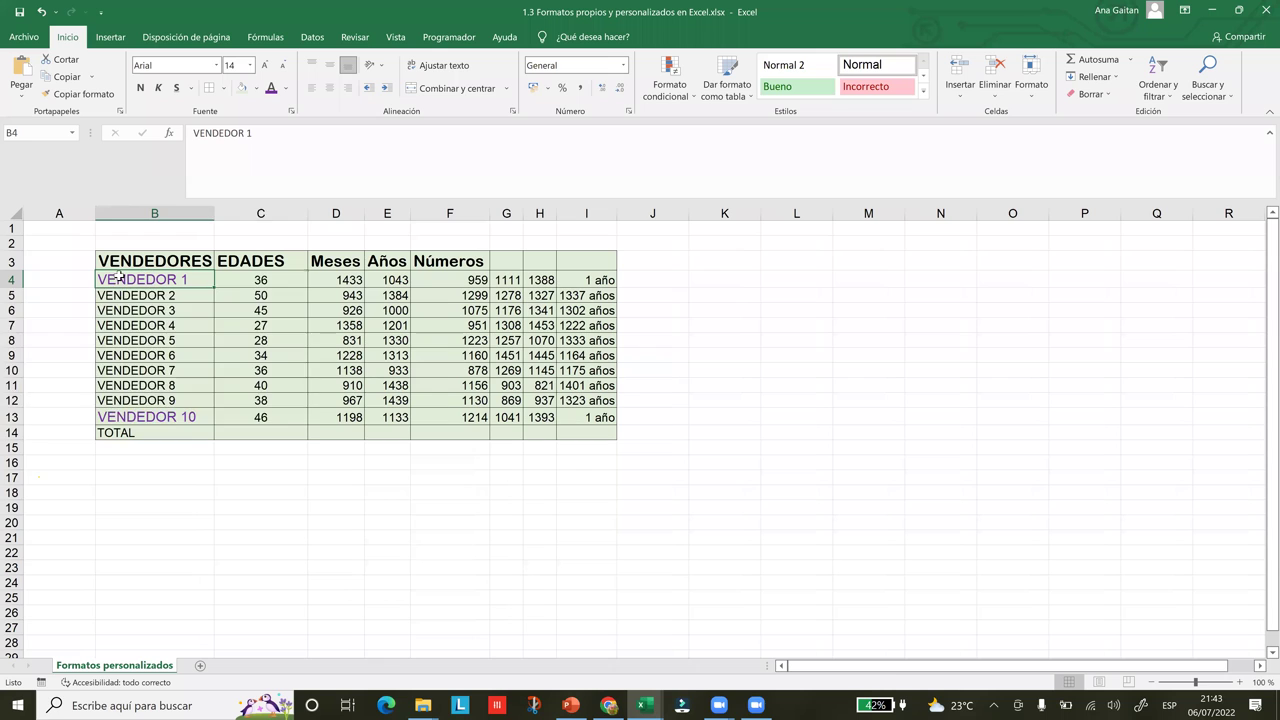
key("ctrl+shift+Down")
key("shift+Right")
Copy the ten vendor names and ages in B4:C13 to the clipboard
right_click(150, 310)
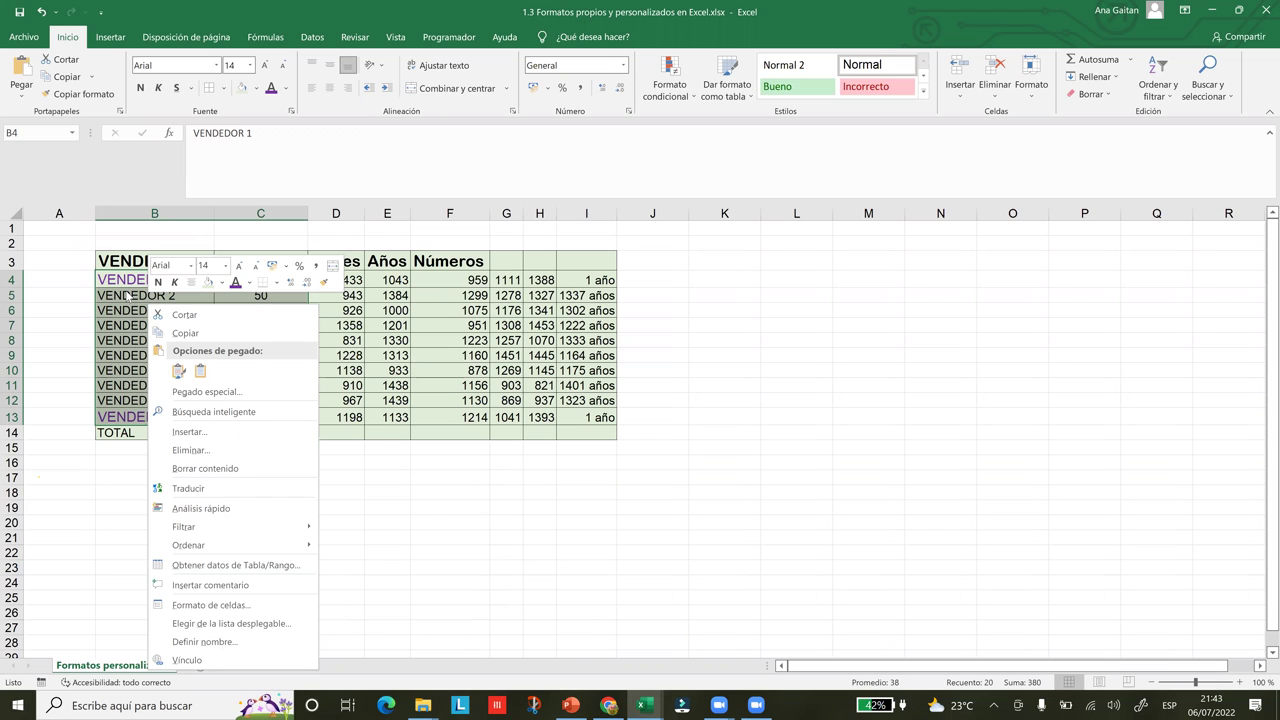
left_click(176, 372)
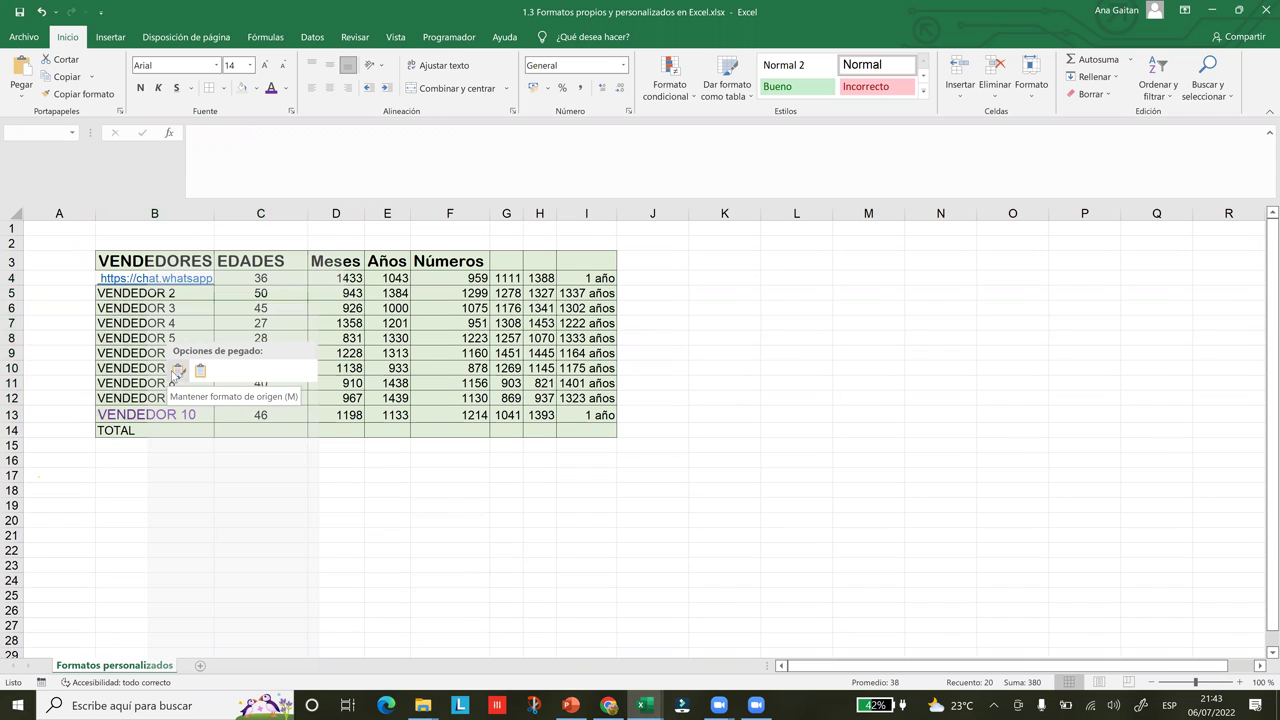
right_click(147, 285)
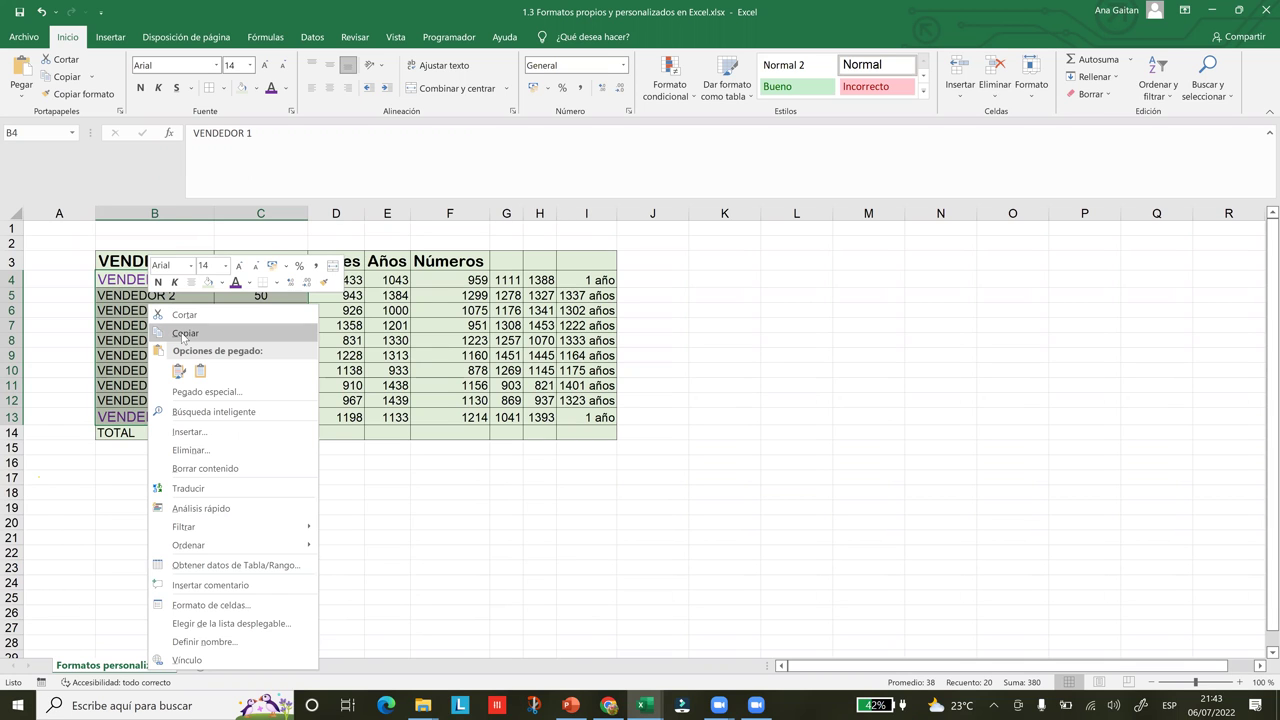
left_click(183, 335)
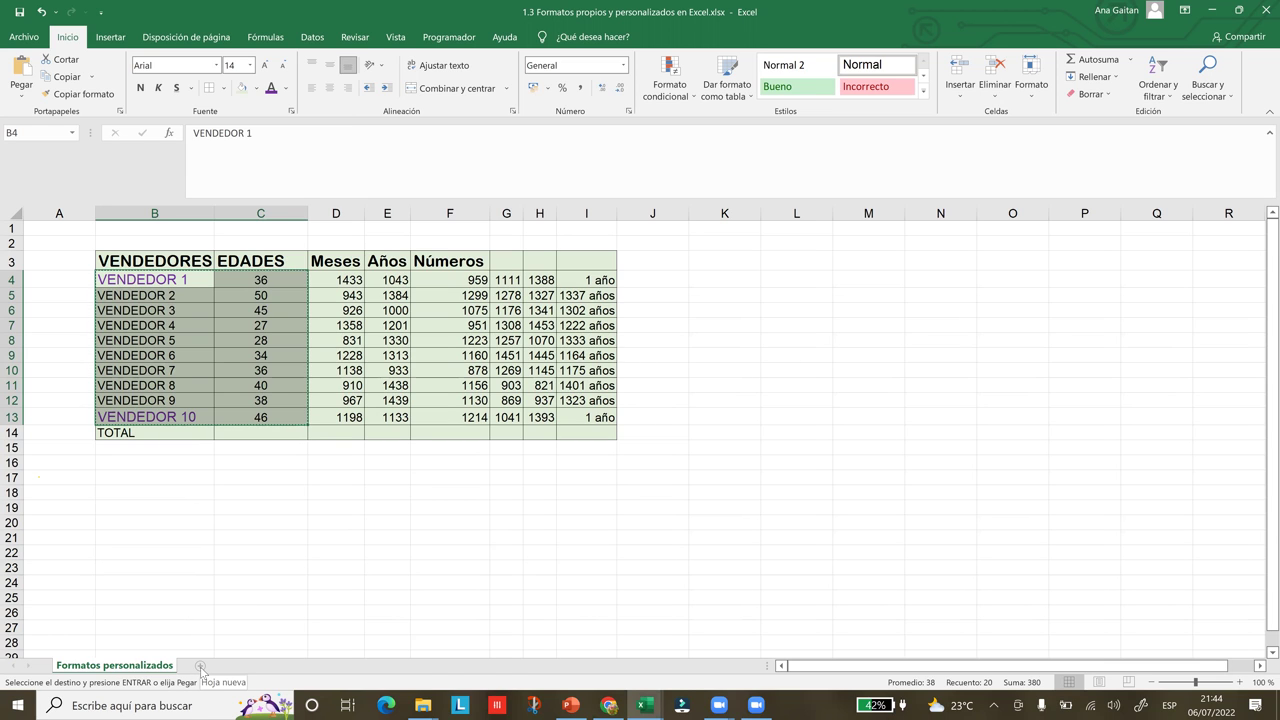
Add sheet Hoja1, paste the vendor names and ages at C9, then return to Formatos personalizados
left_click(200, 666)
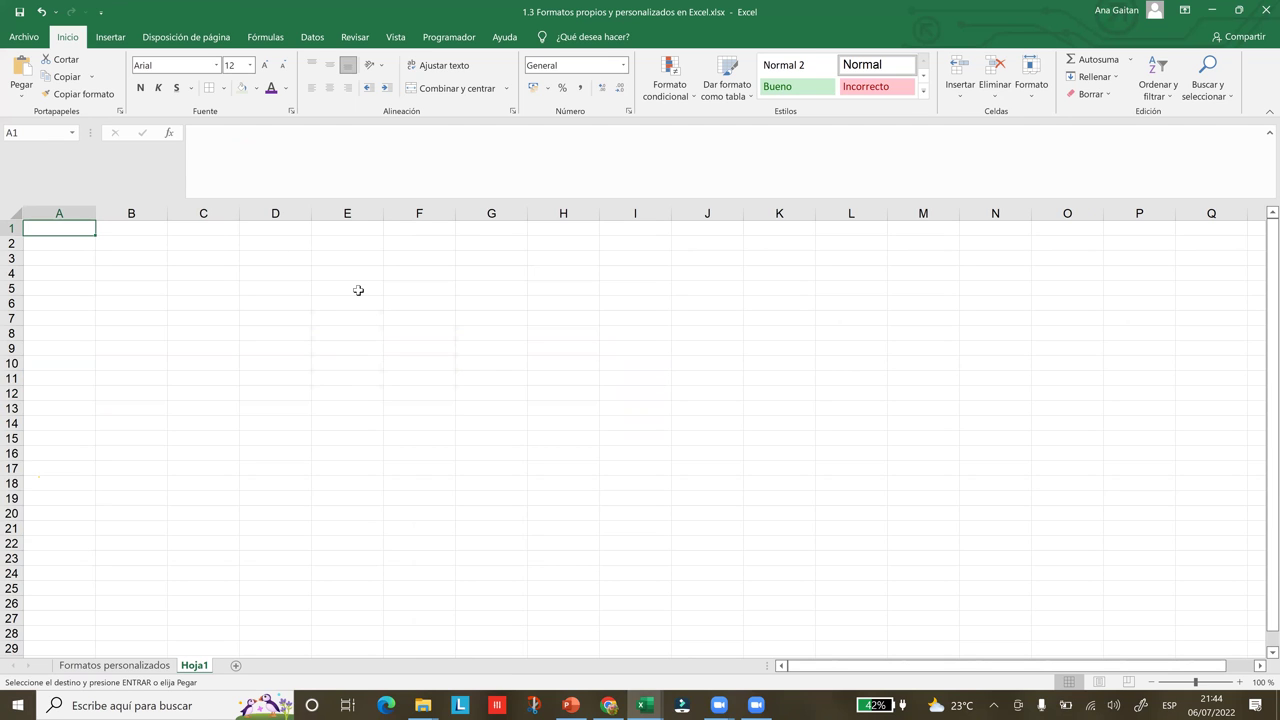
left_click(213, 347)
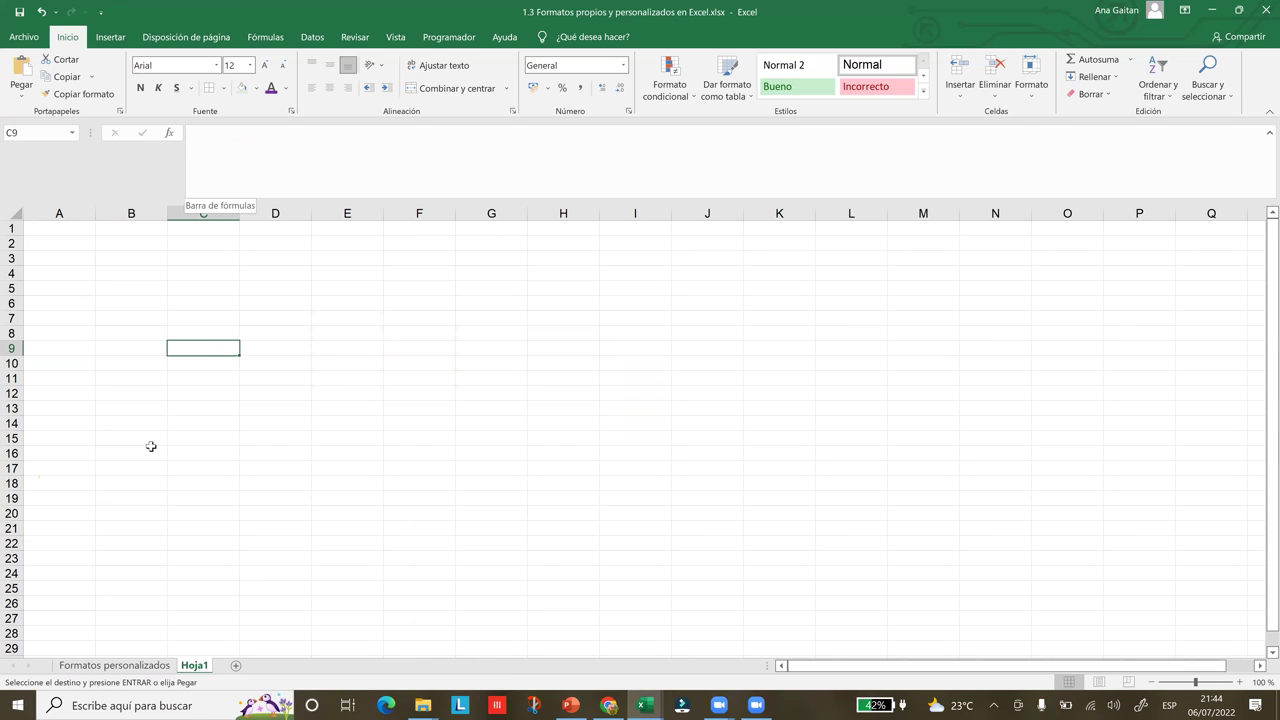
right_click(212, 348)
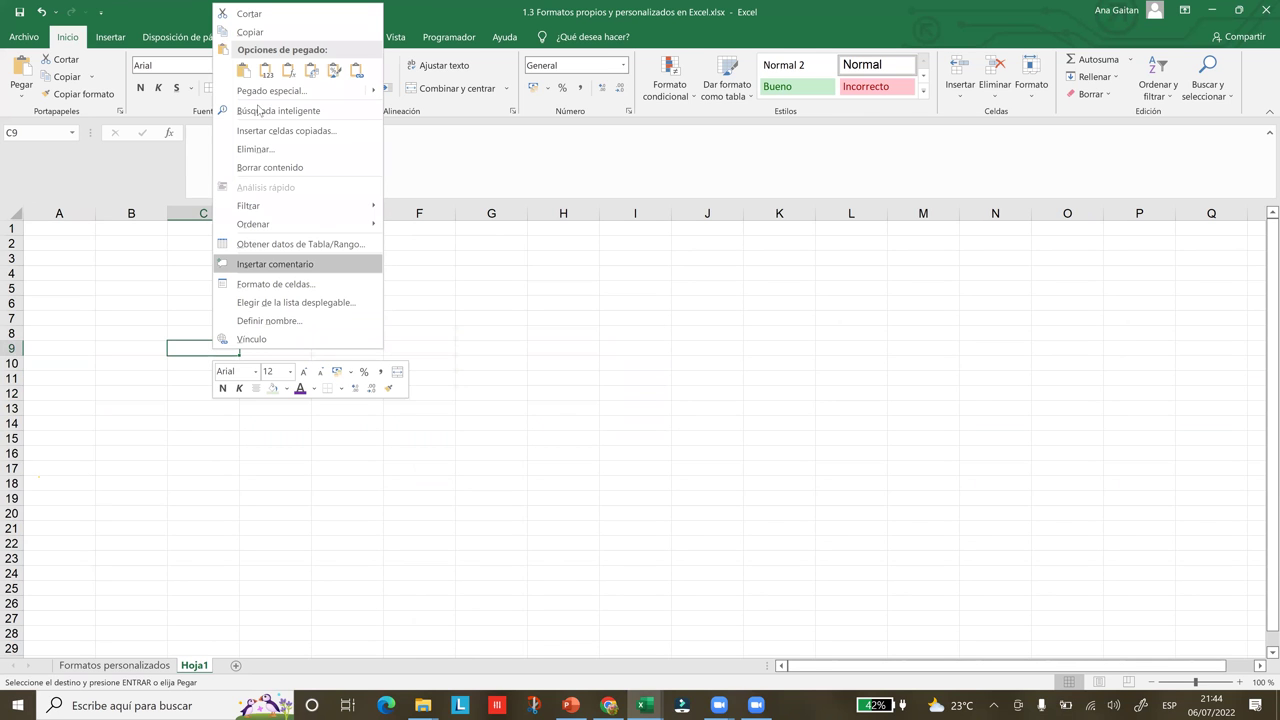
left_click(243, 71)
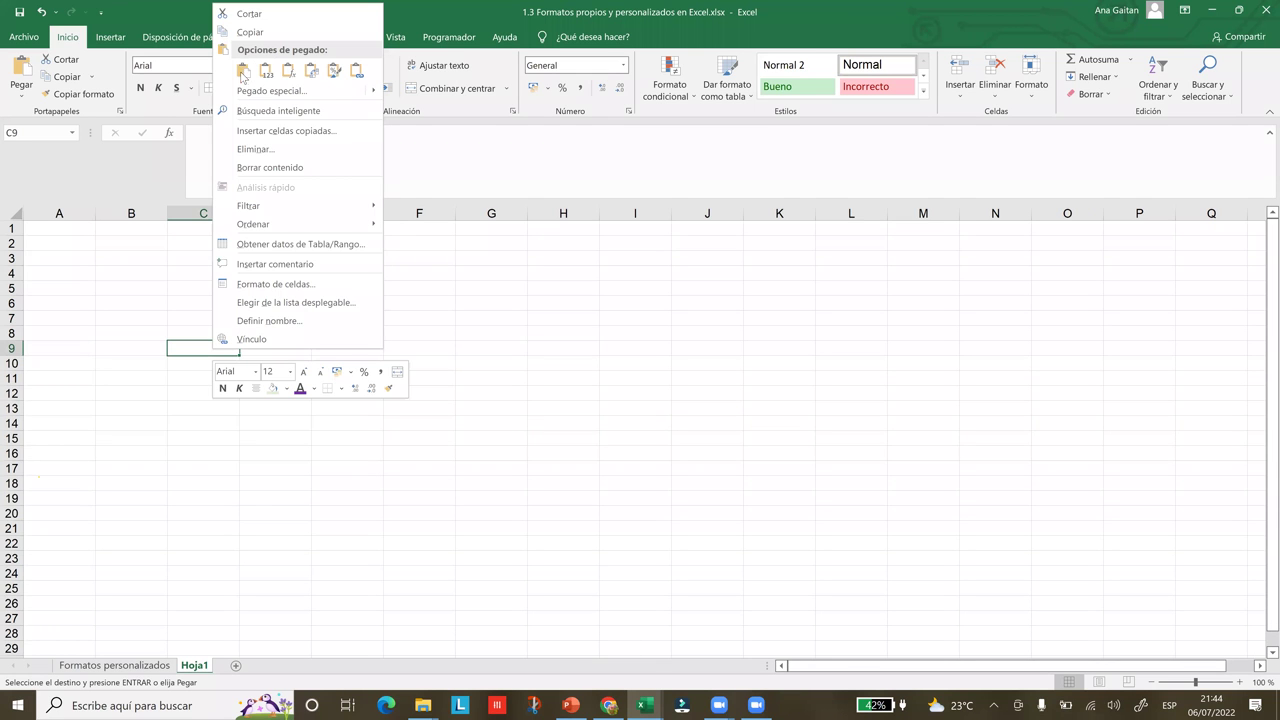
left_click(243, 71)
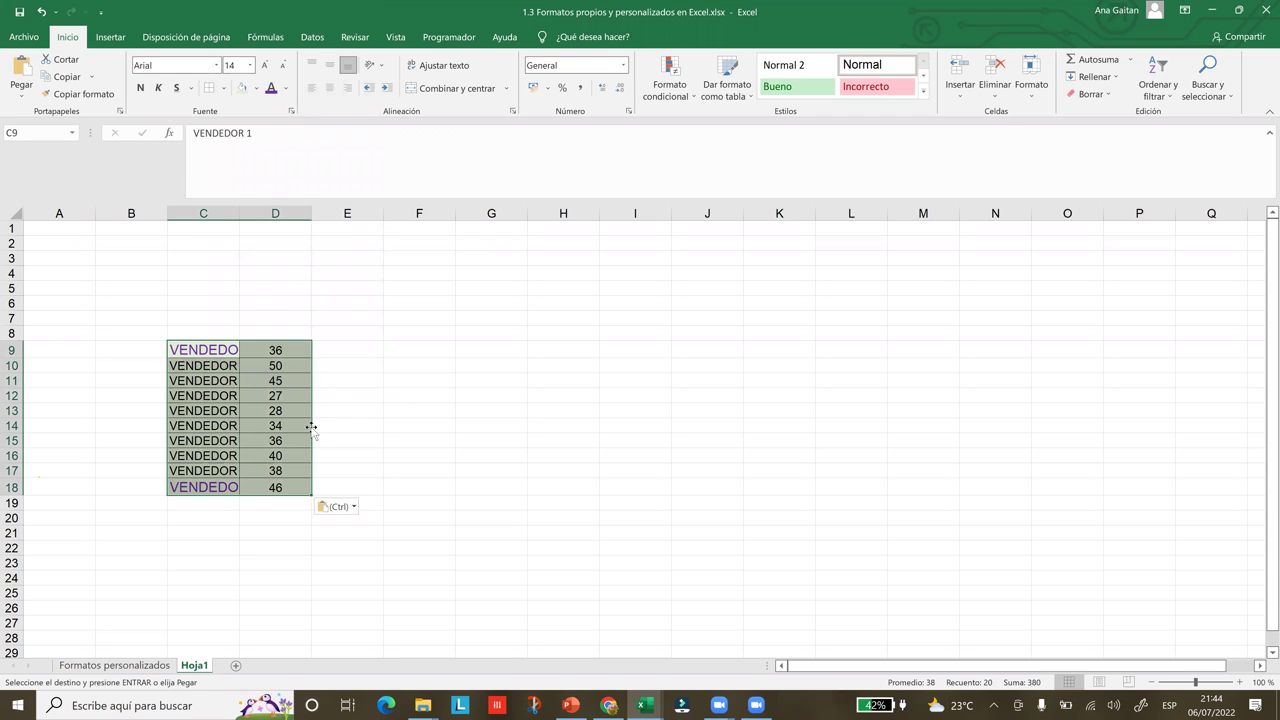
left_click(152, 667)
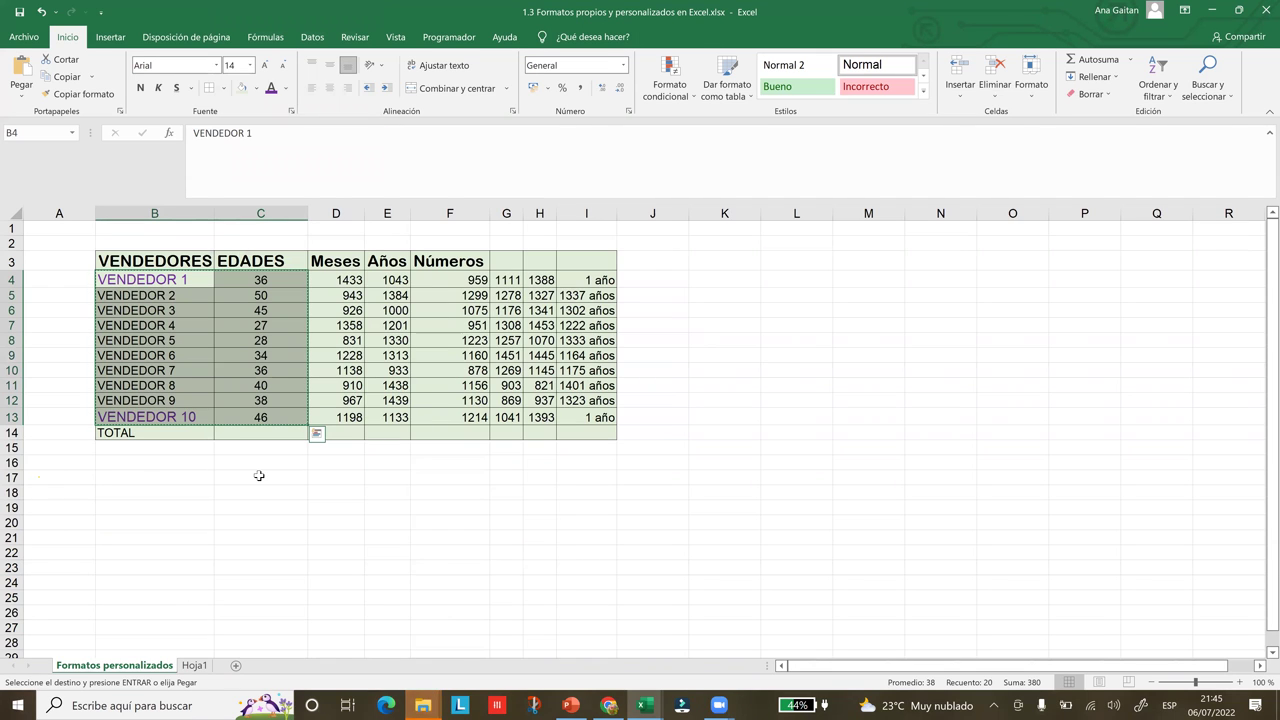
Cancel the pending copy on the Formatos personalizados sheet
left_click(413, 483)
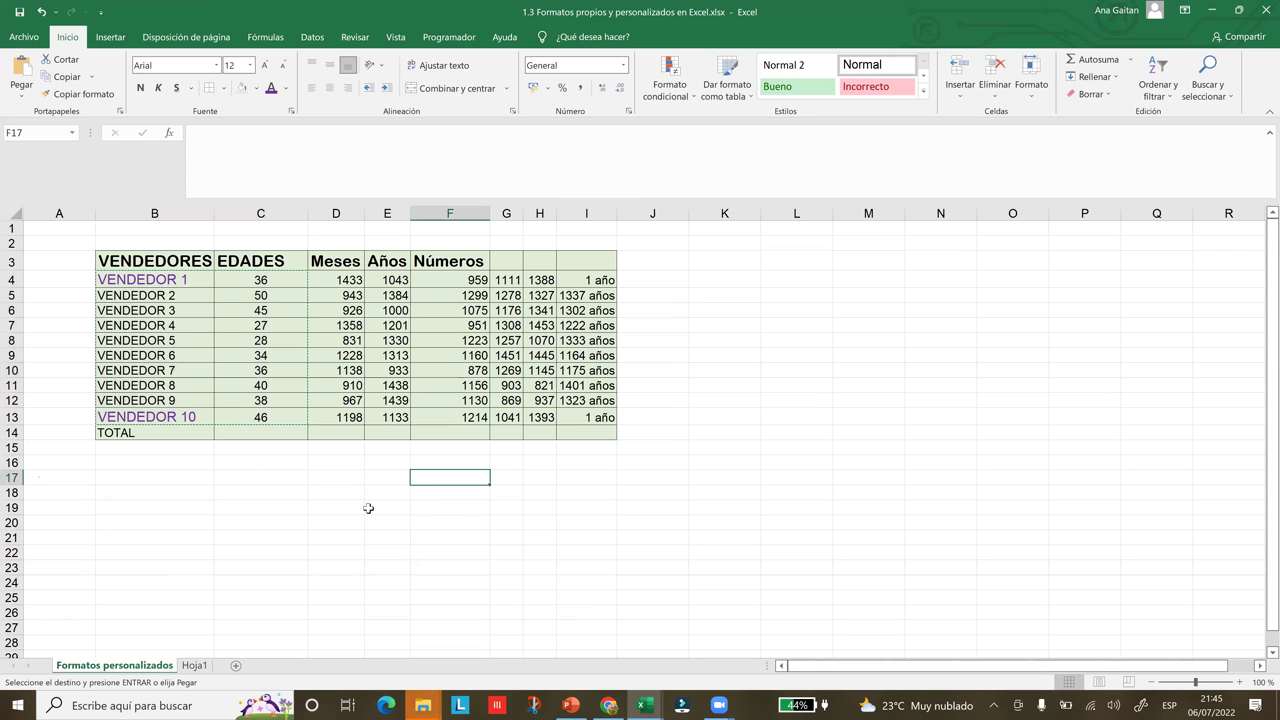
left_click(424, 497)
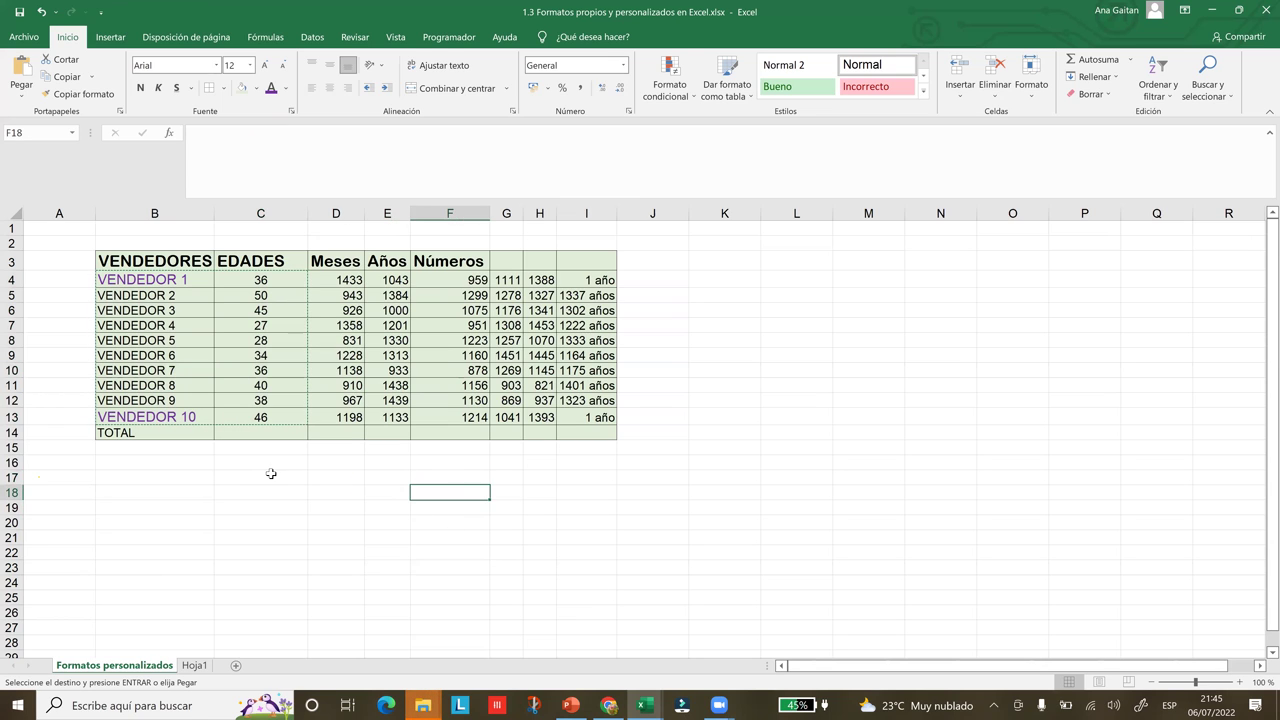
left_click(271, 474)
left_click(283, 492)
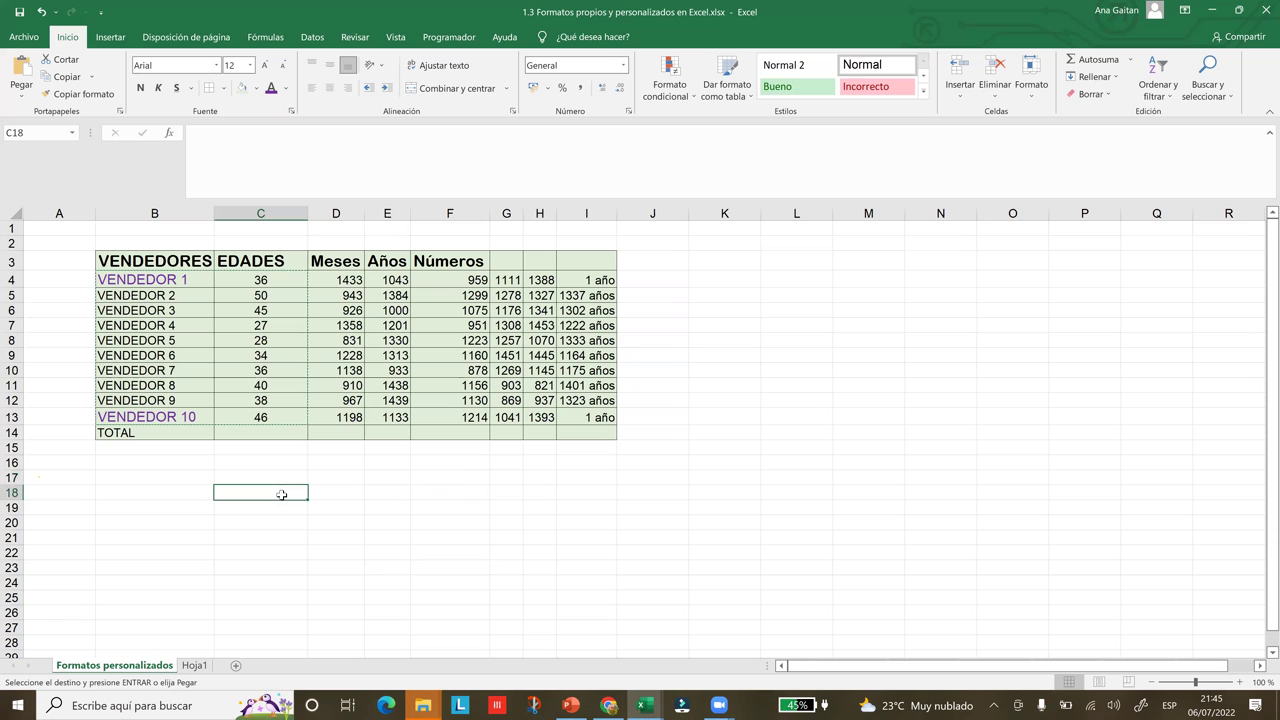
left_click(337, 535)
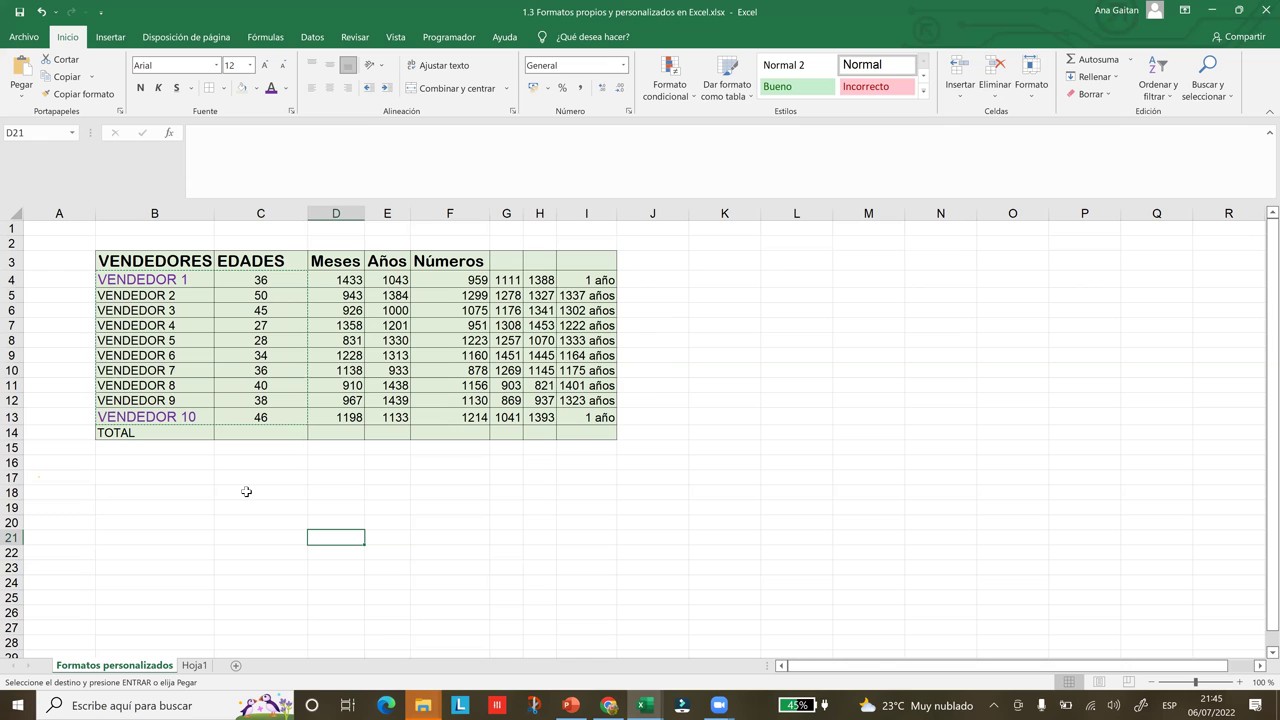
key("Escape")
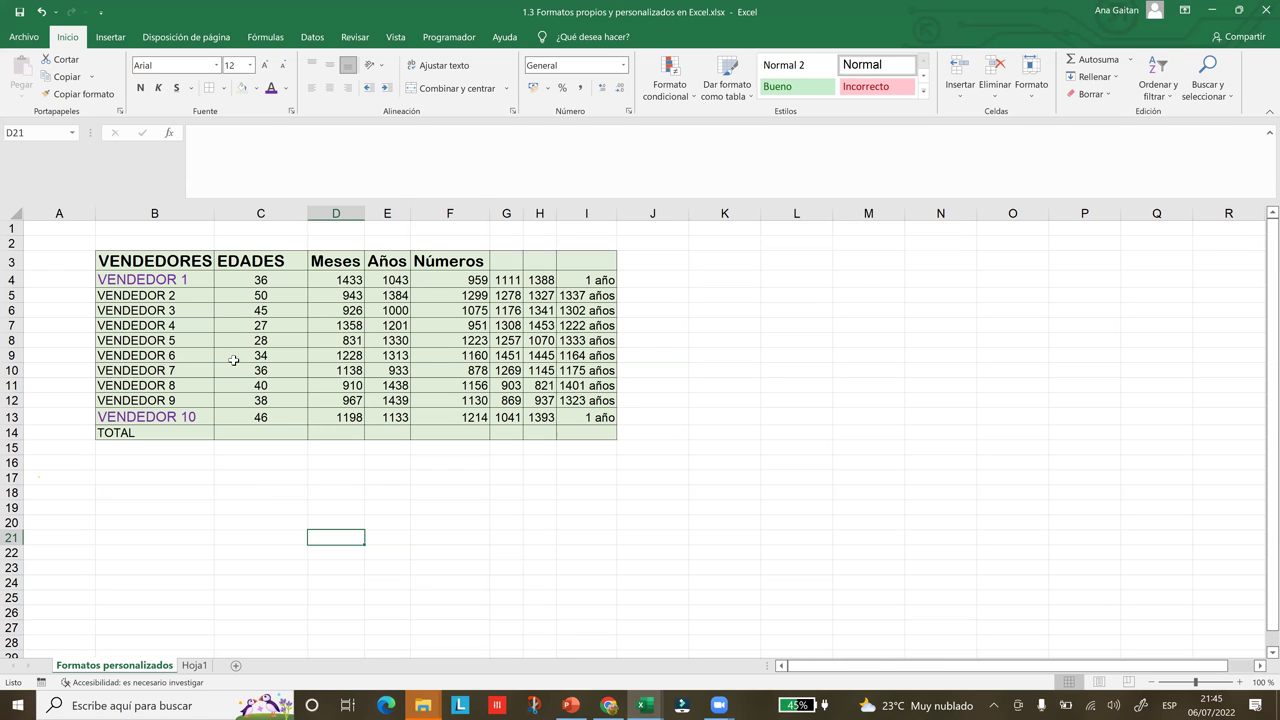
Switch to Hoja1 to view the vendor names and ages pasted in C9:D18
left_click_drag(120, 279, 277, 419)
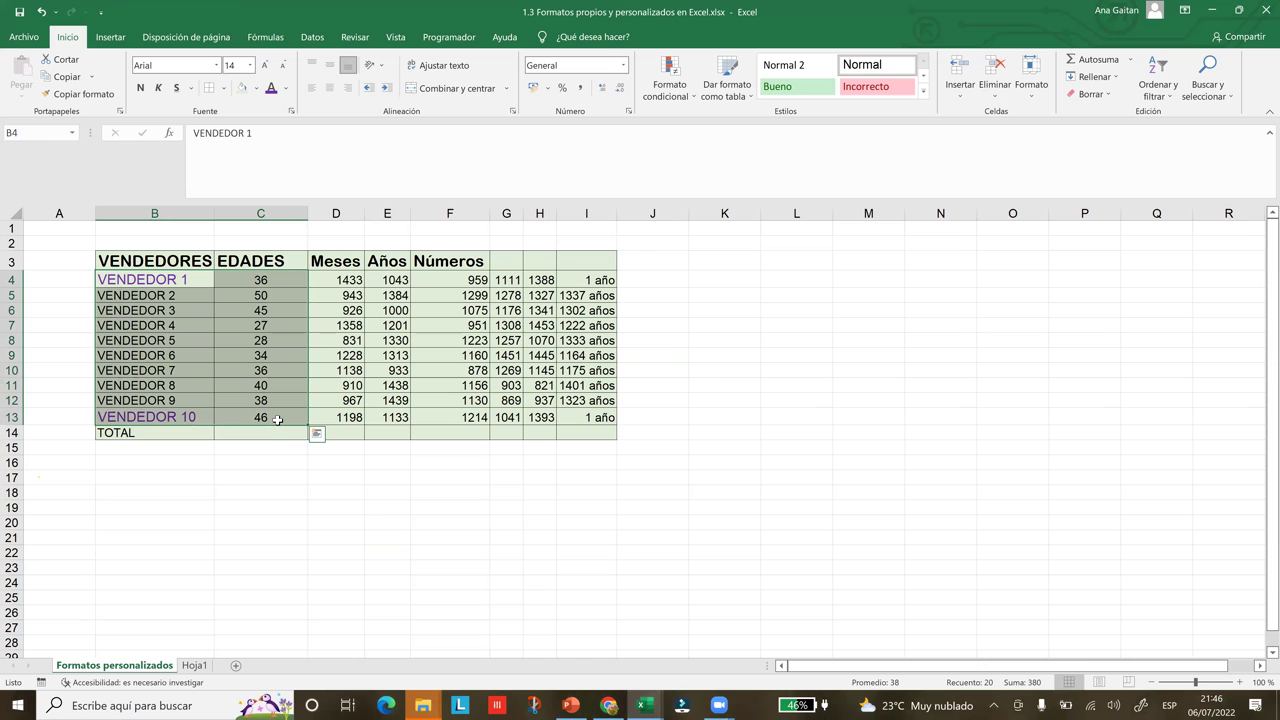
left_click(369, 552)
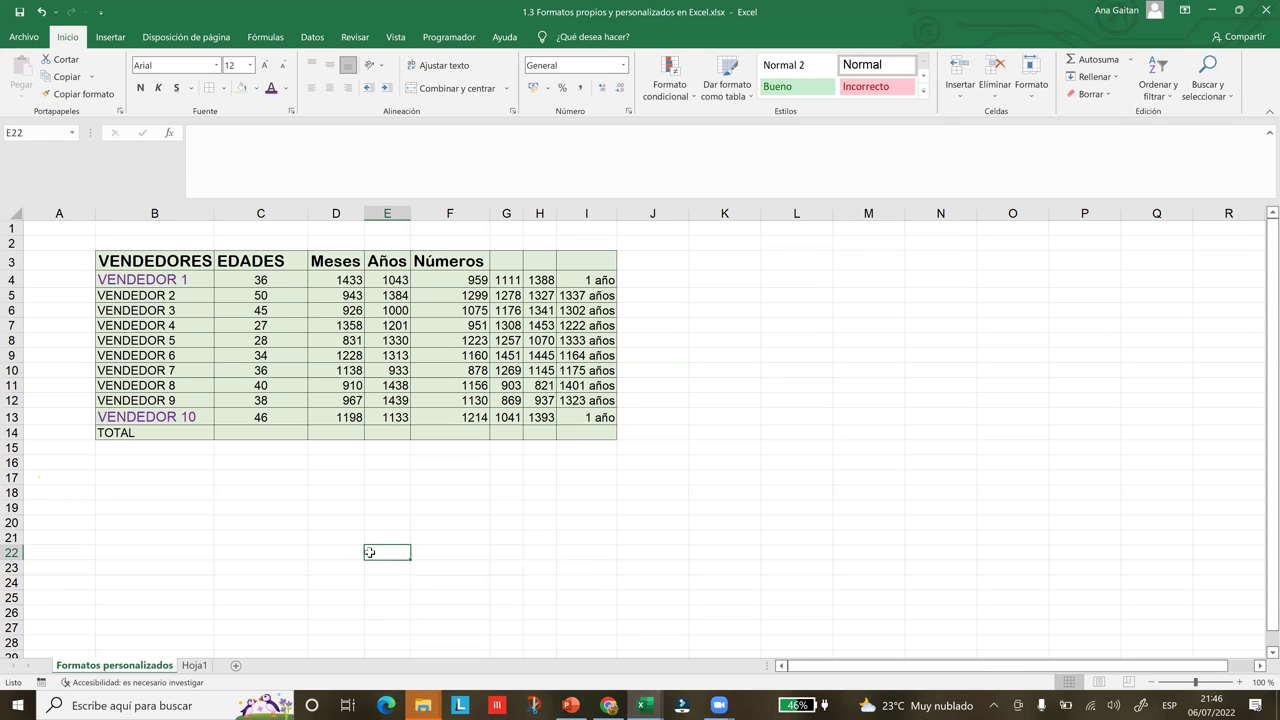
left_click(511, 596)
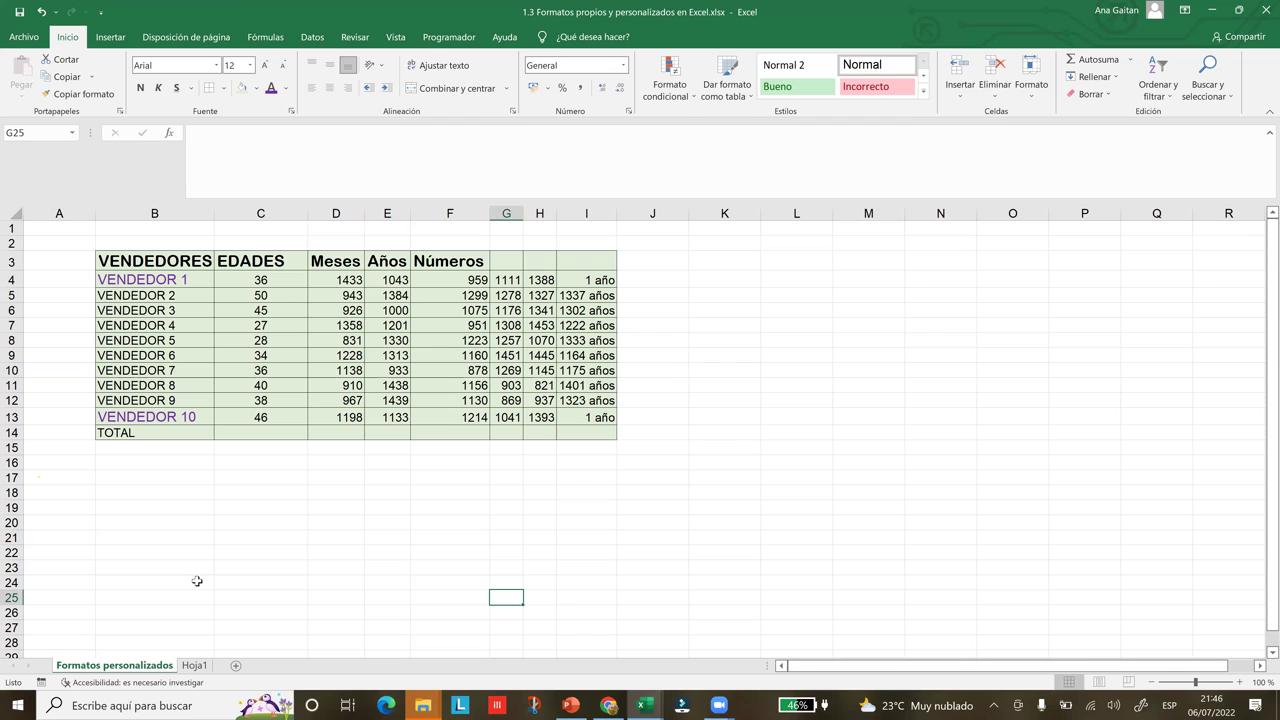
left_click(194, 665)
left_click(357, 348)
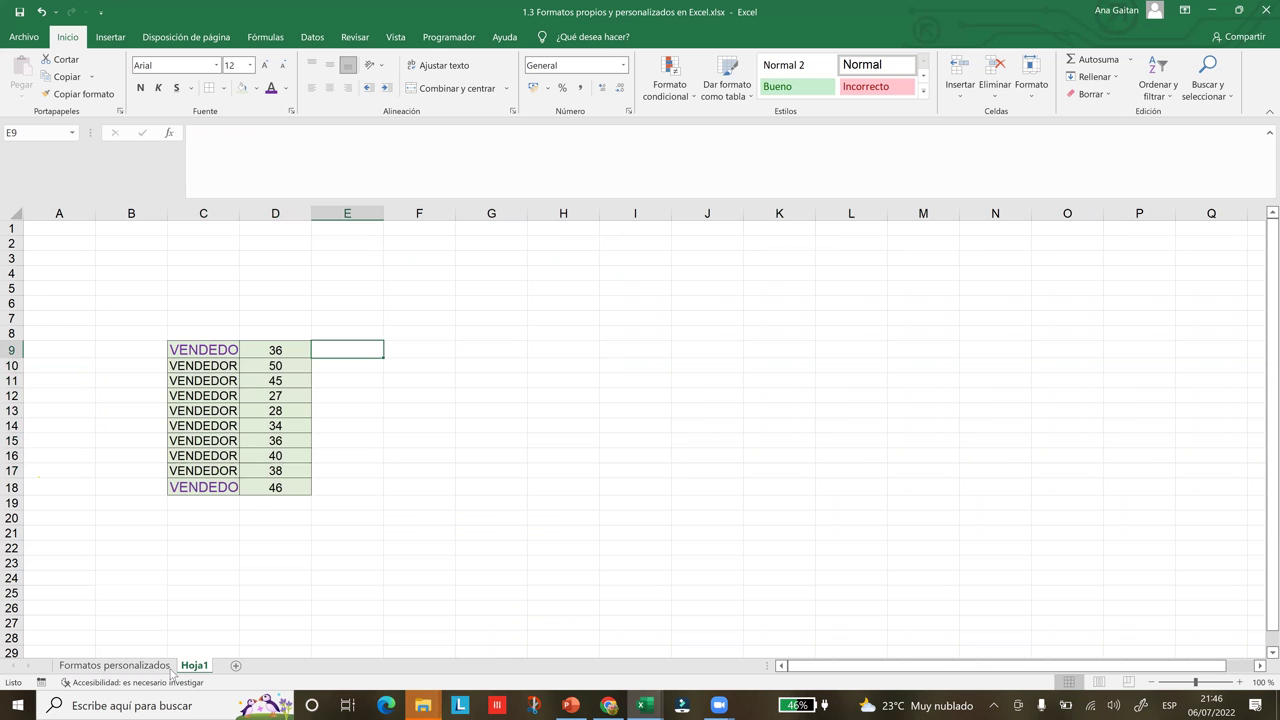
Compare both sheets and widen Hoja1's column C to show the full vendor names
key("ctrl+Page_Up")
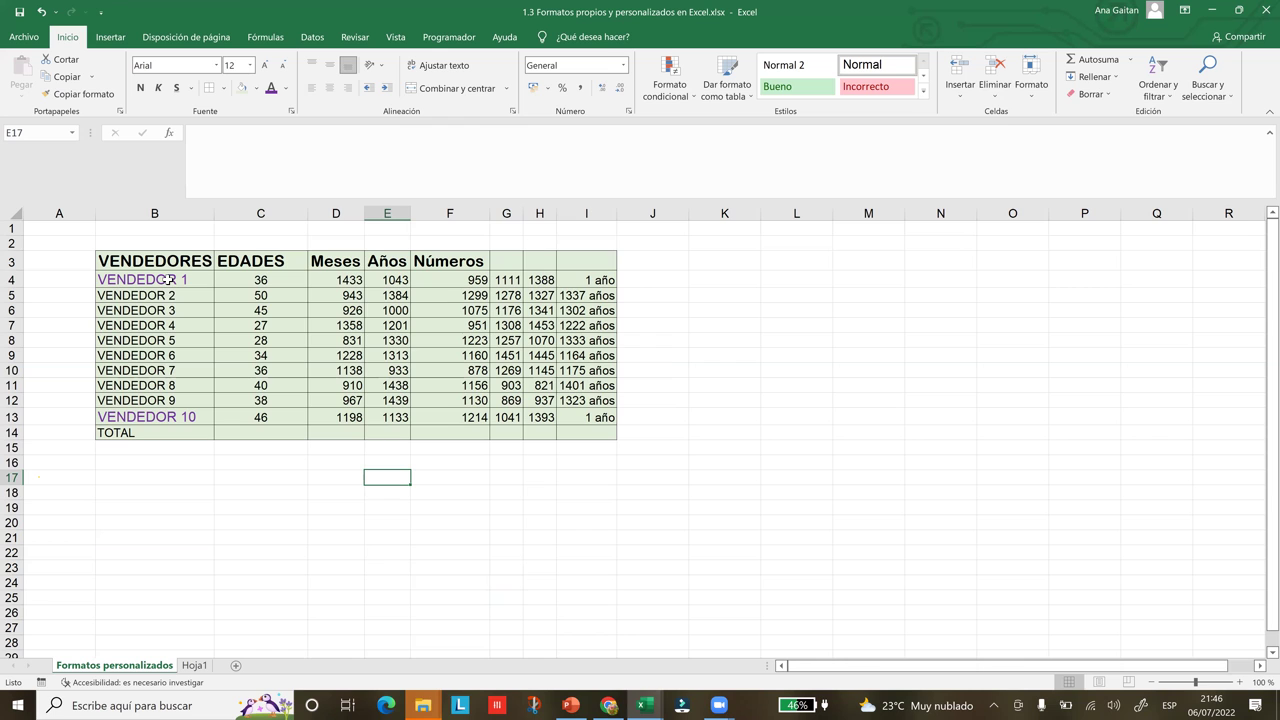
left_click(377, 324)
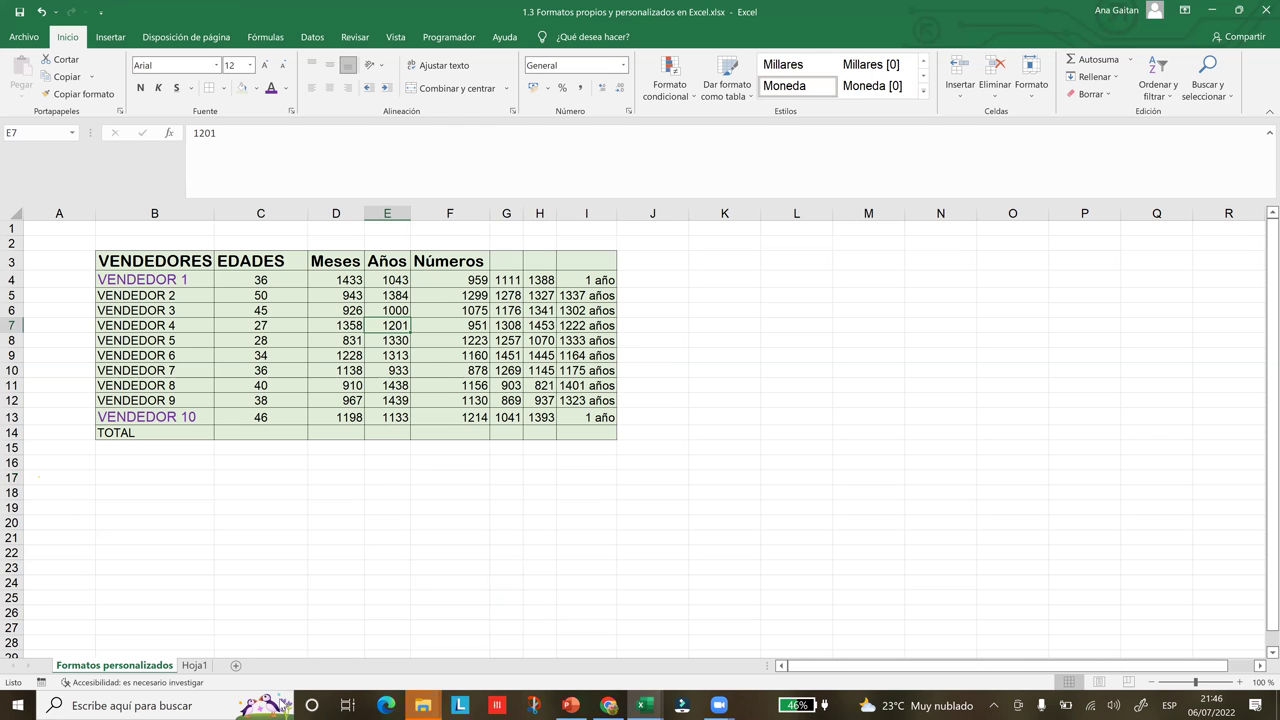
left_click(194, 665)
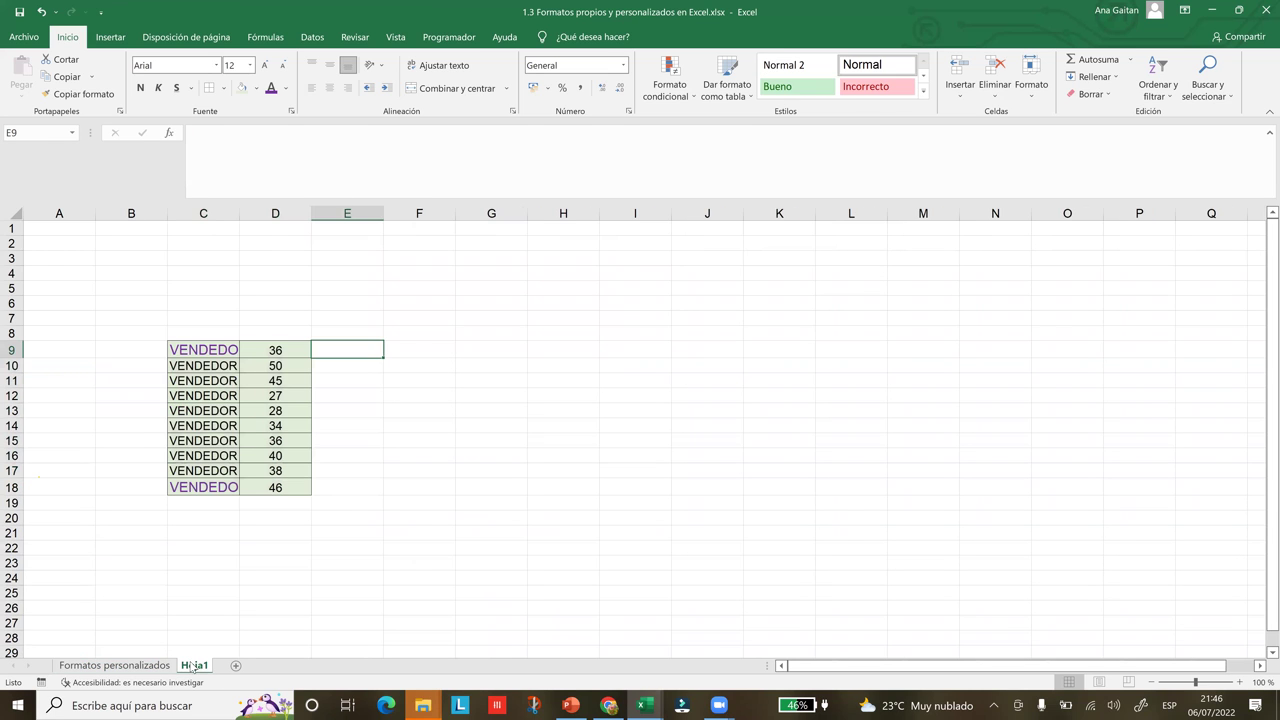
left_click(463, 445)
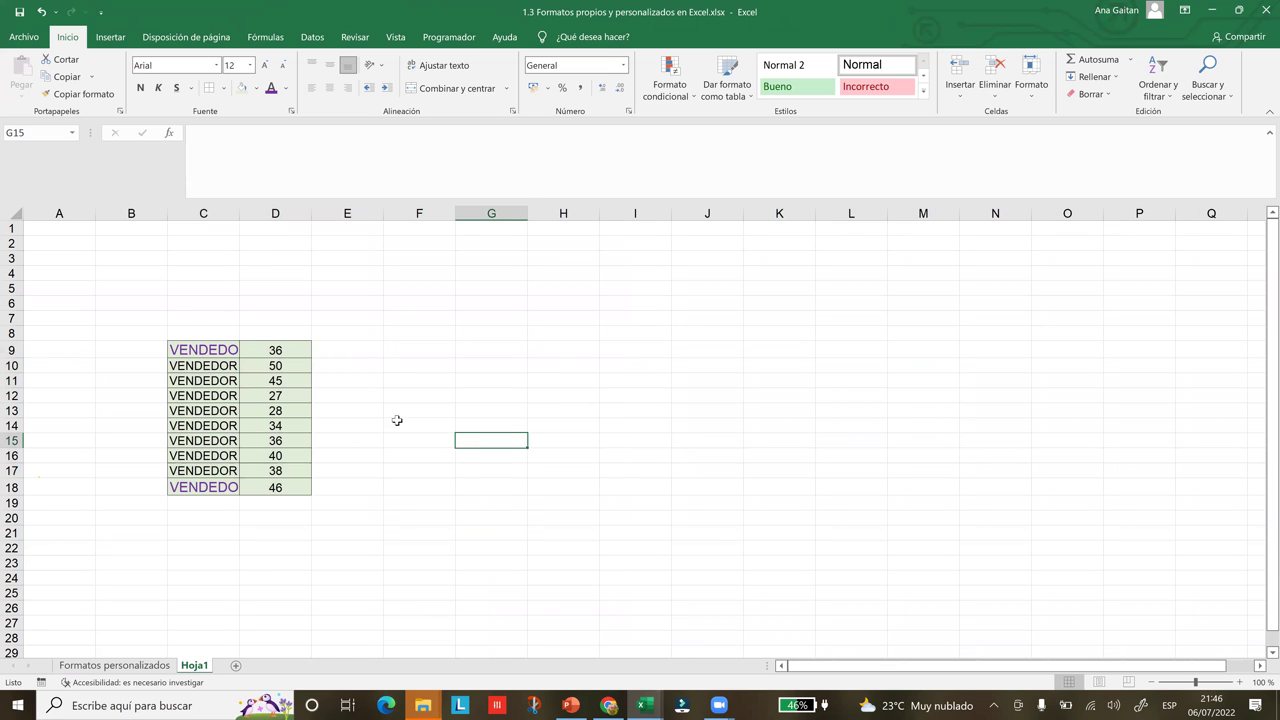
left_click(192, 335)
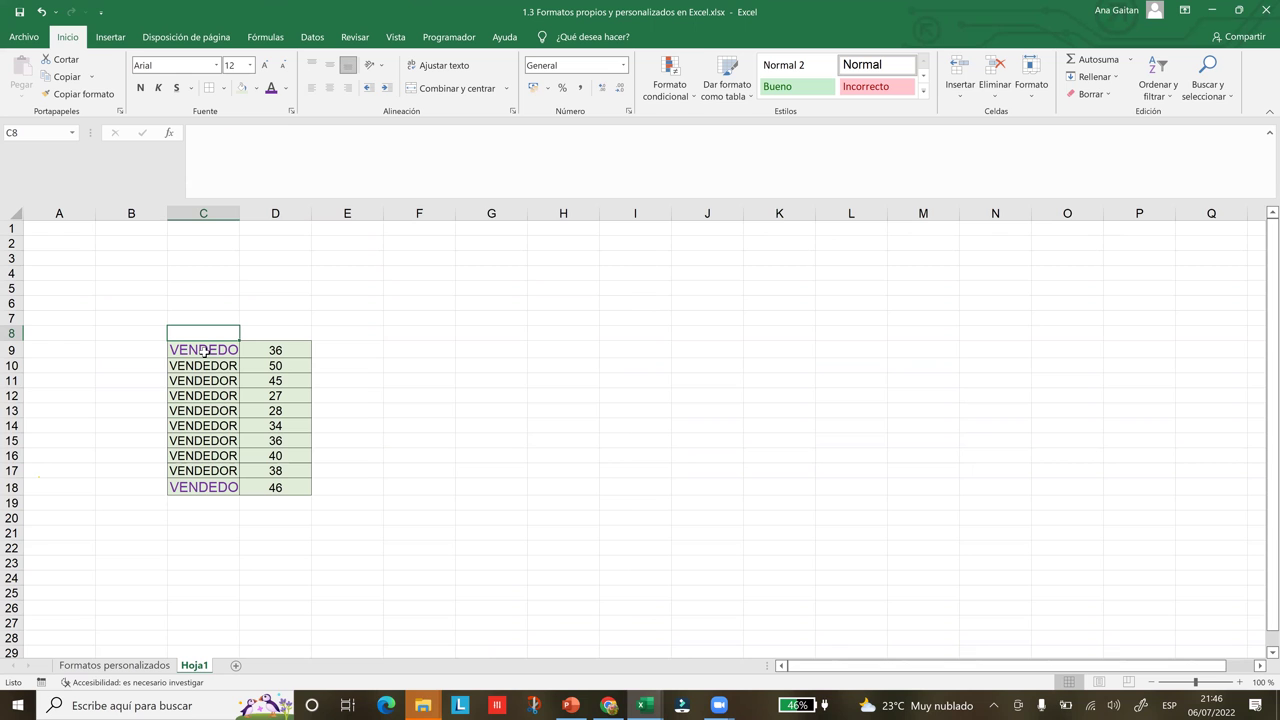
left_click(158, 667)
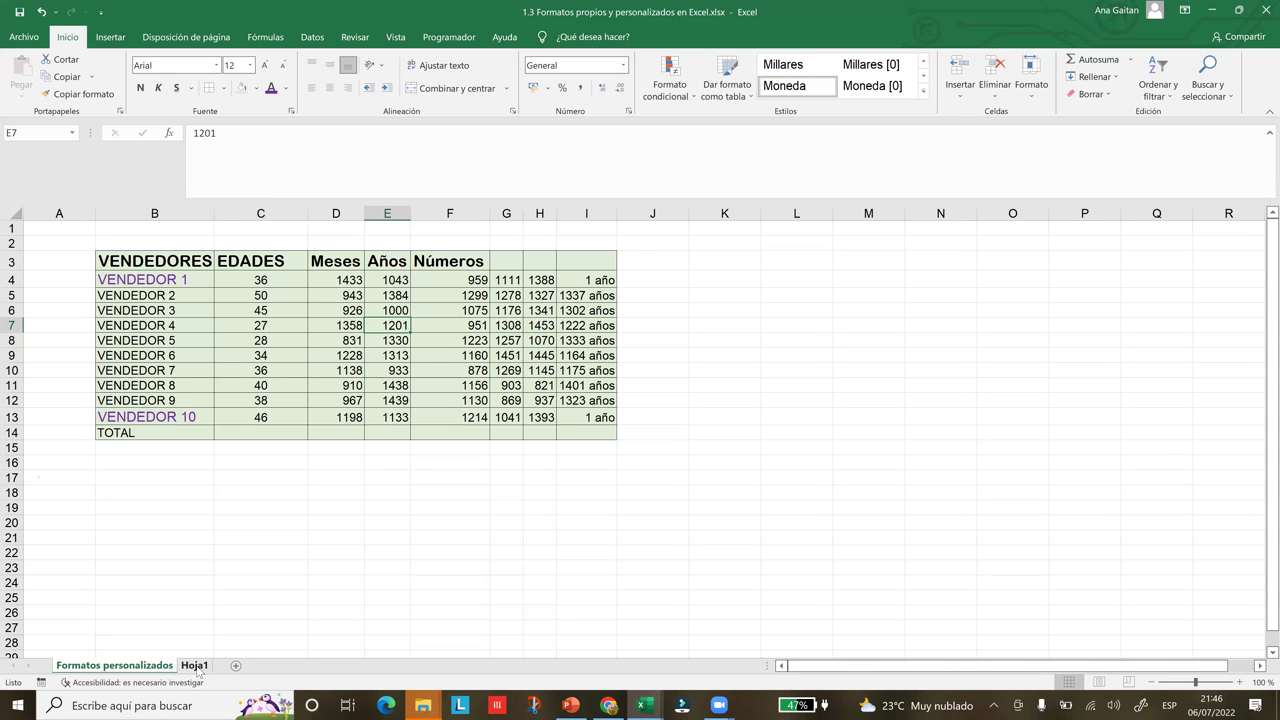
left_click(195, 666)
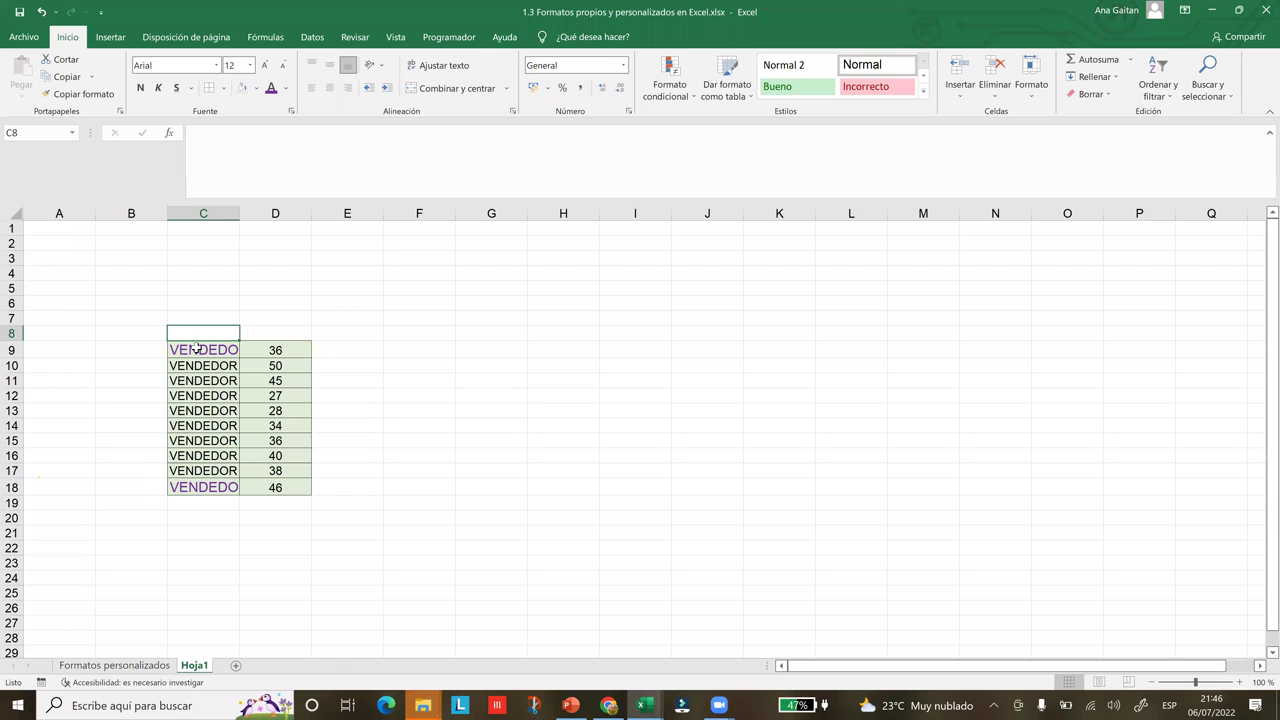
left_click_drag(239, 214, 312, 217)
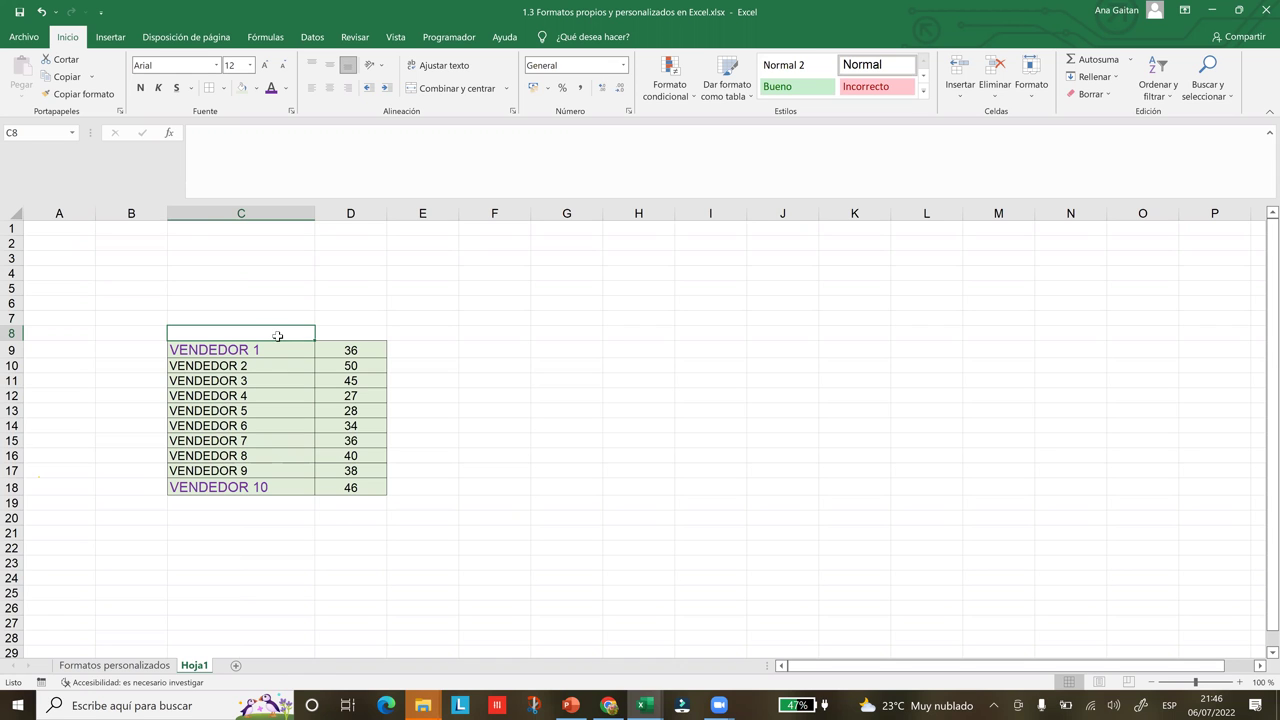
key("ctrl+Page_Up")
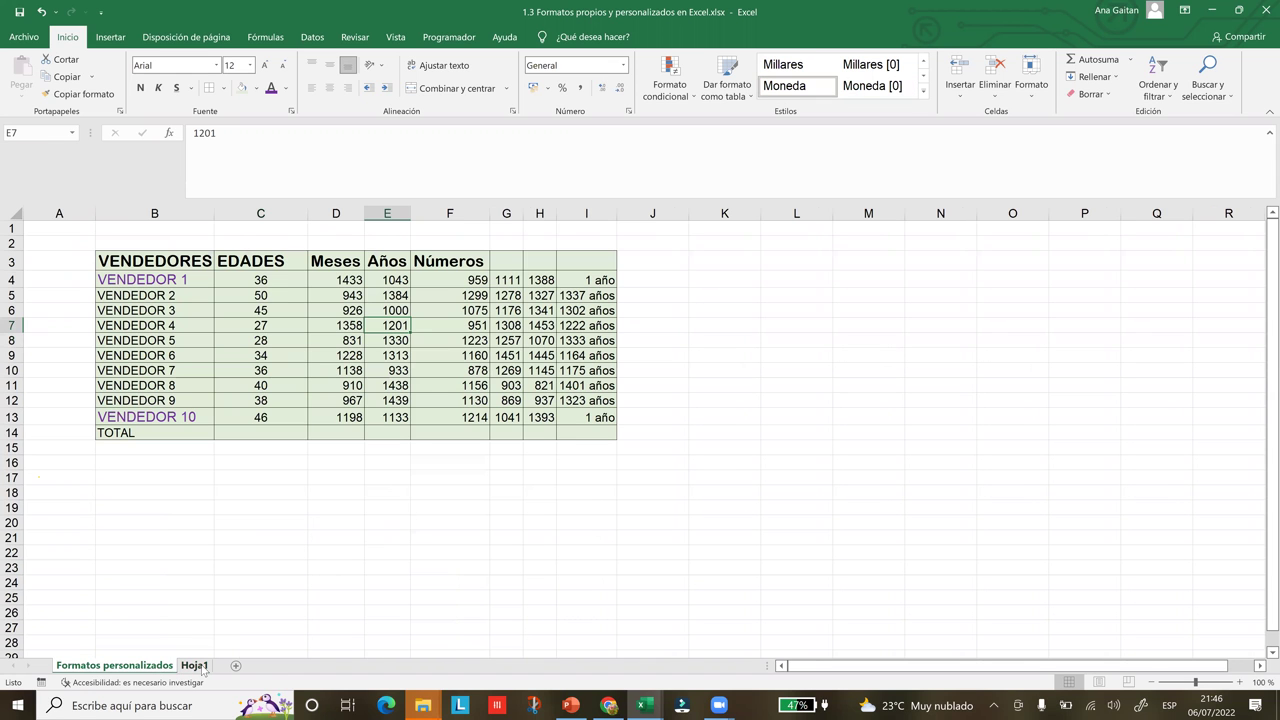
Enter the headings VENDEDORES in C8 and EDAD in D8
key("ctrl+Page_Down")
type("V")
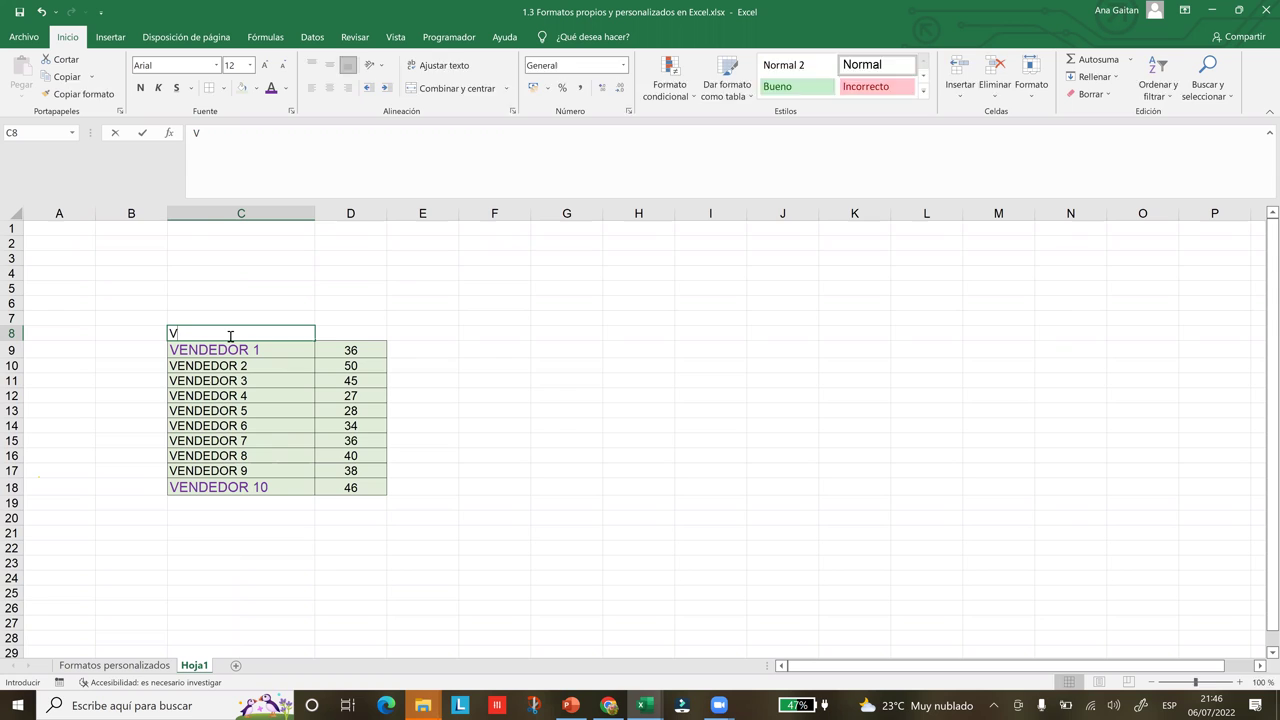
type("en")
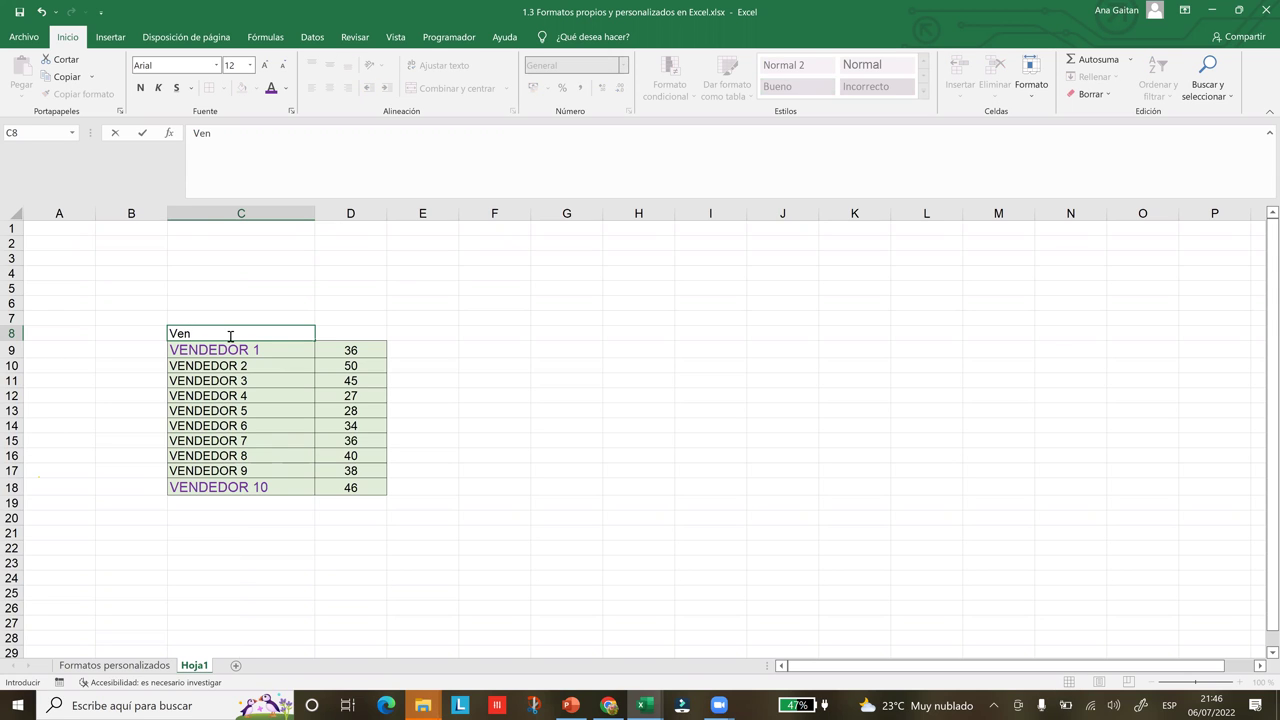
key("Caps_Lock")
key("BackSpace")
key("BackSpace")
key("BackSpace")
type("VE")
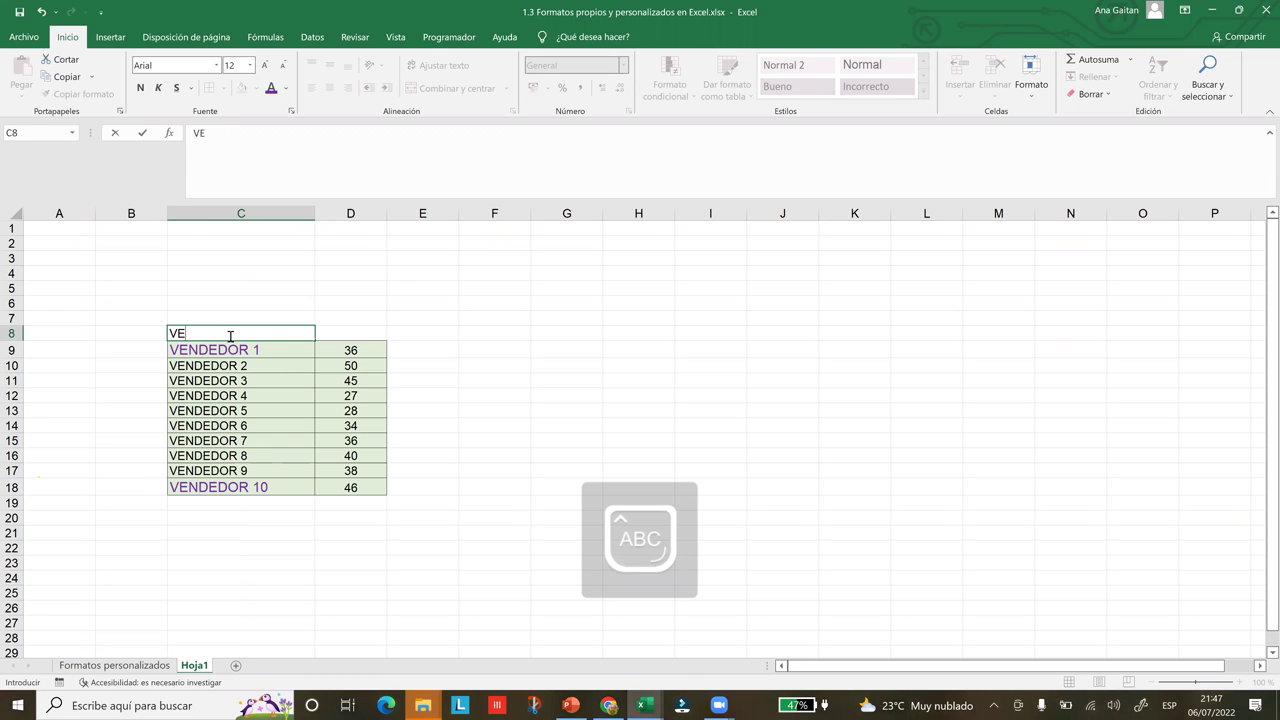
type("NDED")
type("ORES")
key("ctrl+Return")
key("Right")
type("EDAD")
key("Right")
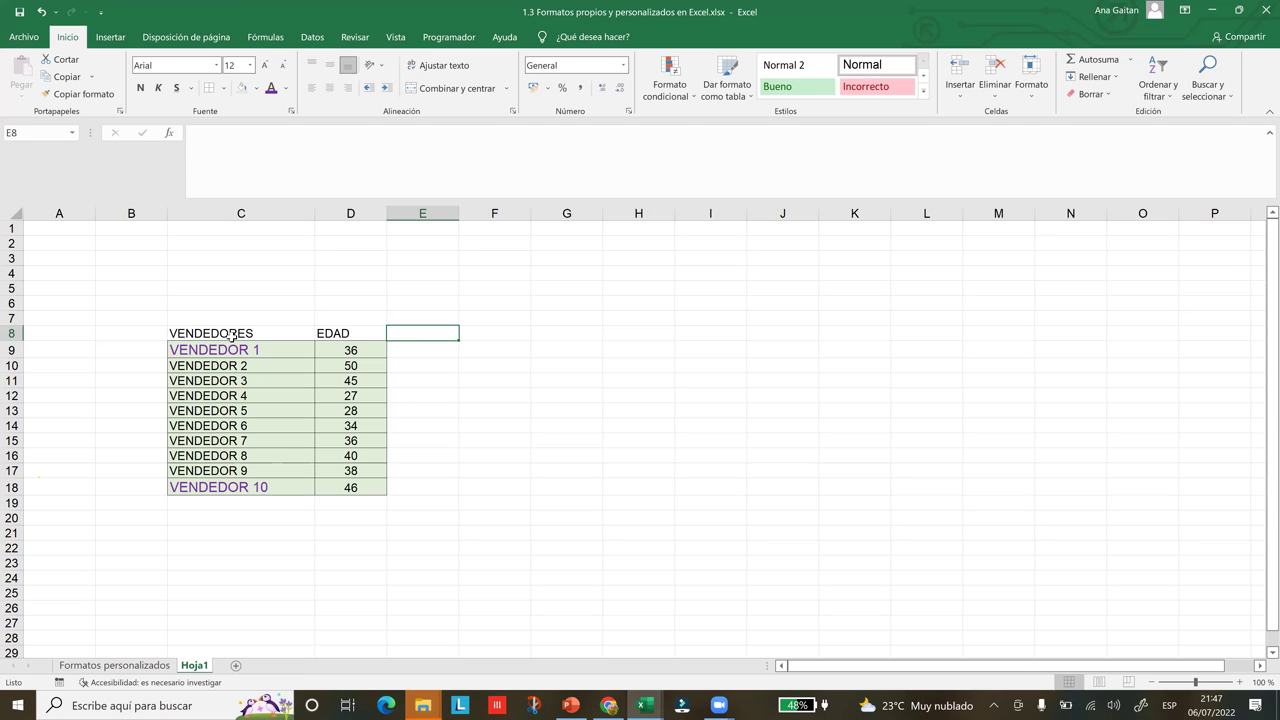
Enter the TELEFONO heading in E8
type("t")
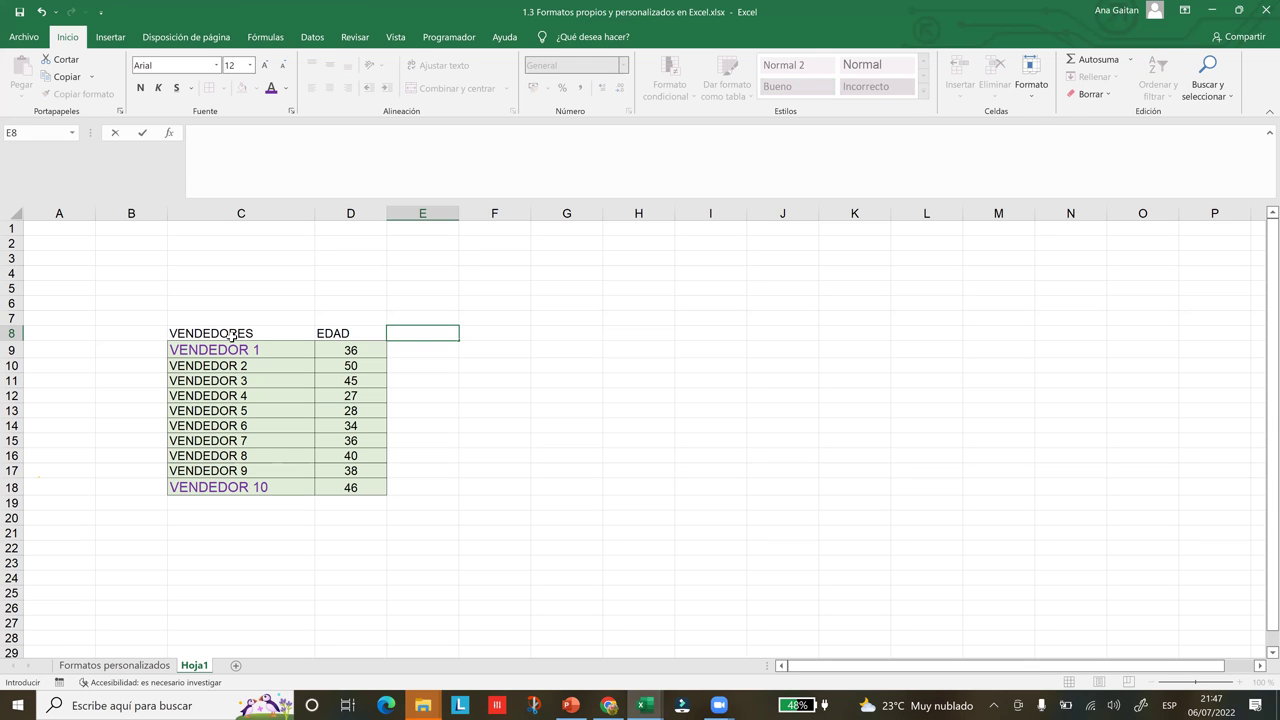
key("Caps_Lock")
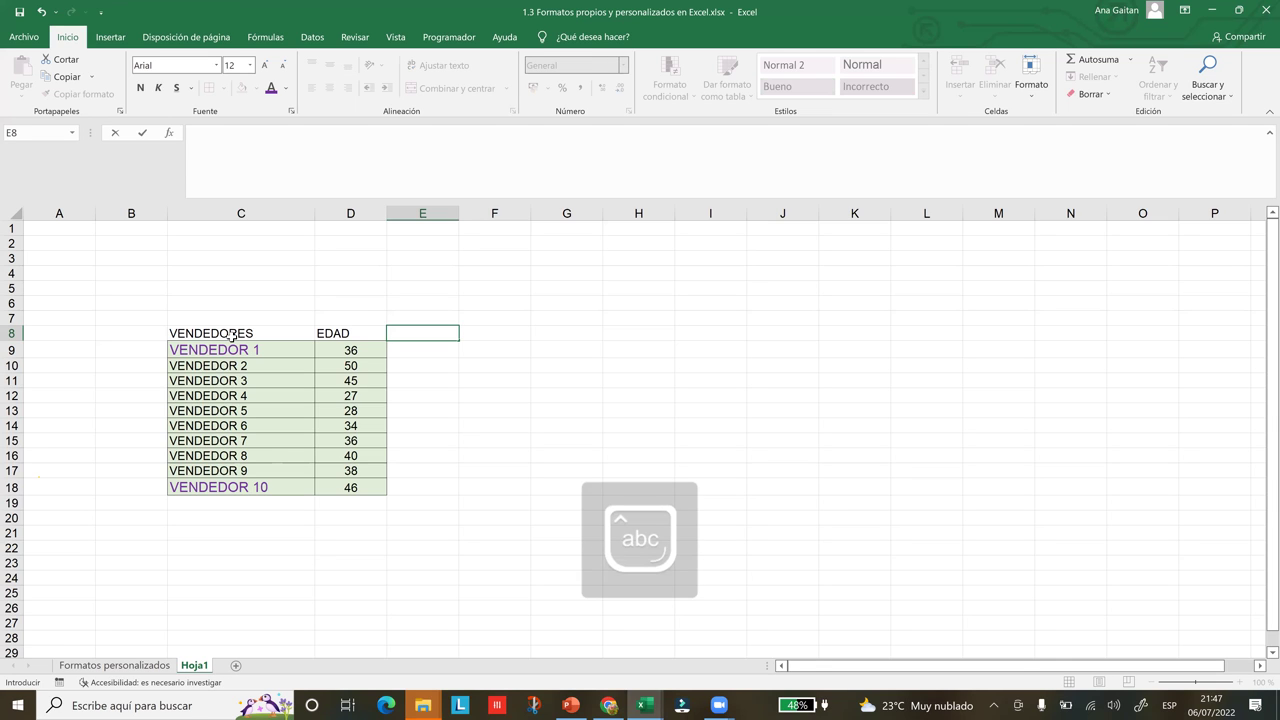
key("Caps_Lock")
type("TELEFONO")
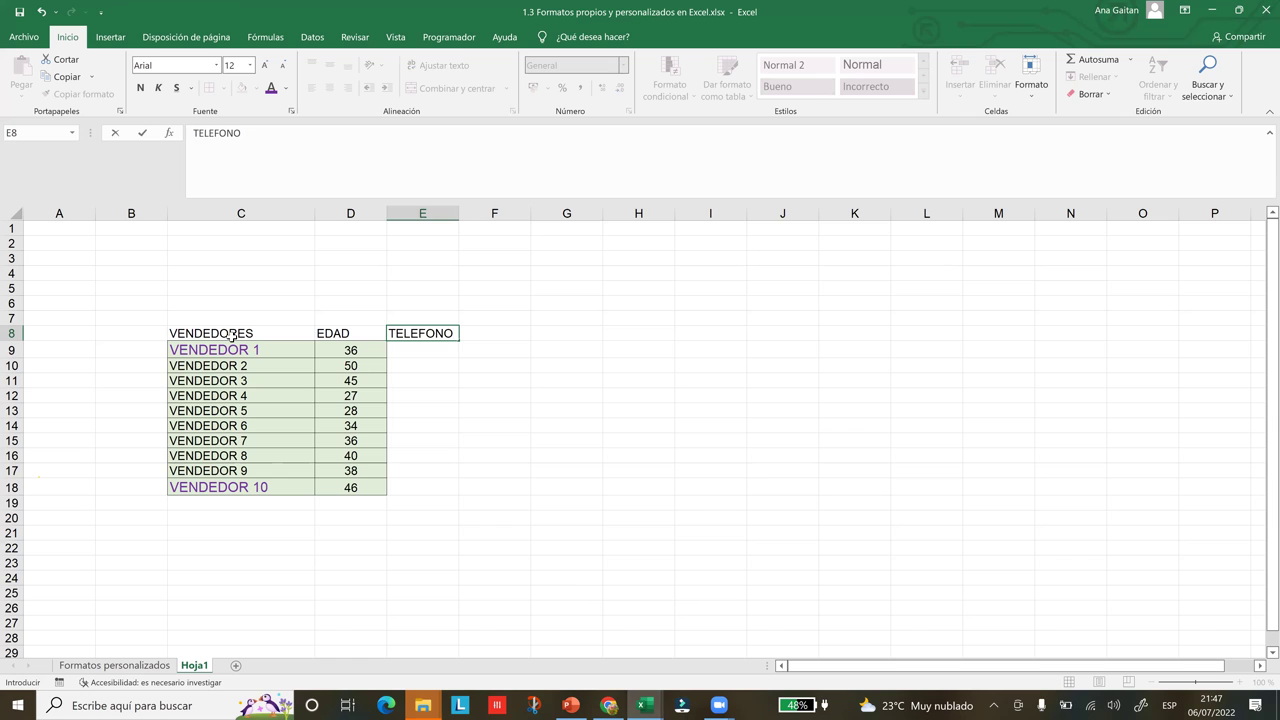
key("Tab")
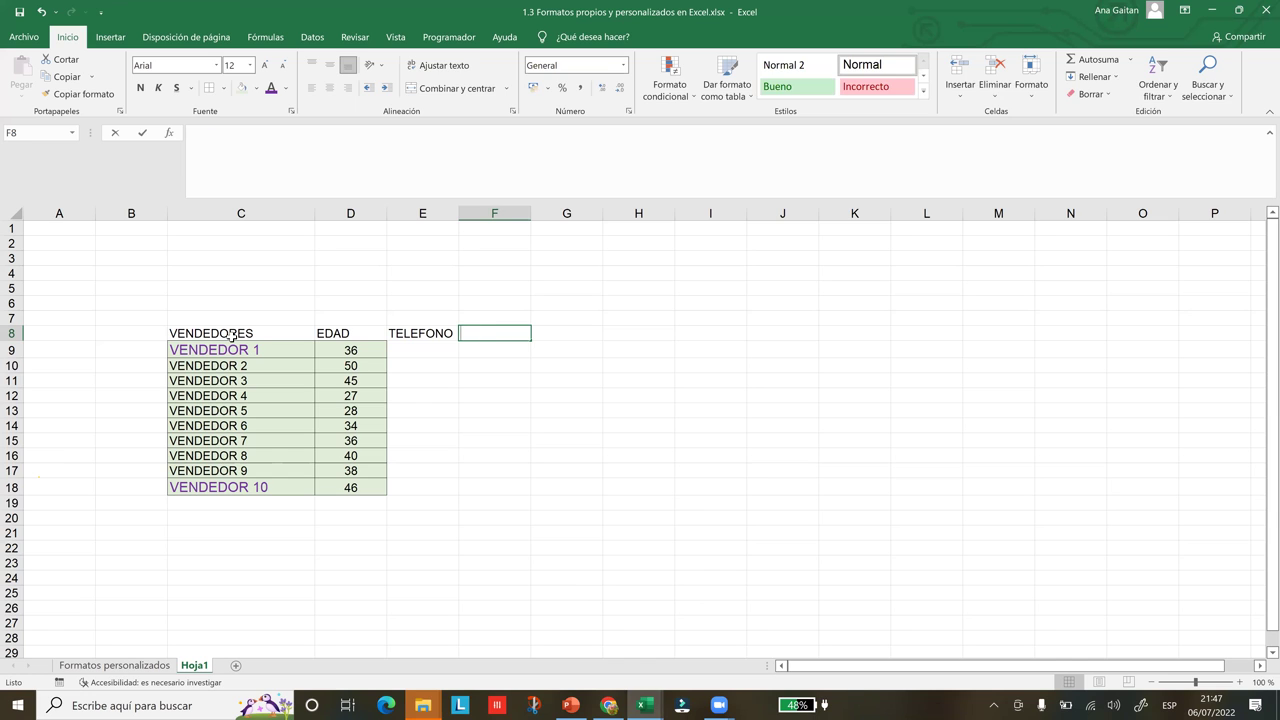
Enter CORREO ELECTRONICO in F8 and widen column F to fit it
type("CORRE")
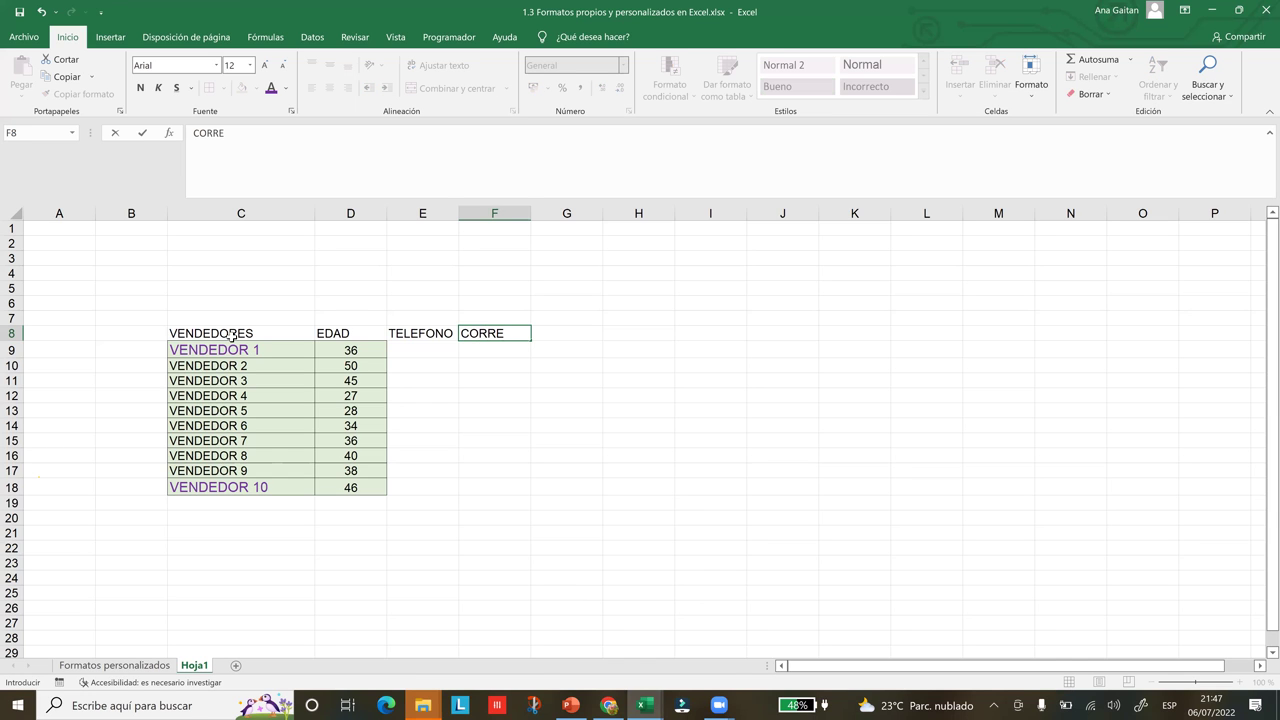
type("O ELECTRONICO")
left_click(532, 417)
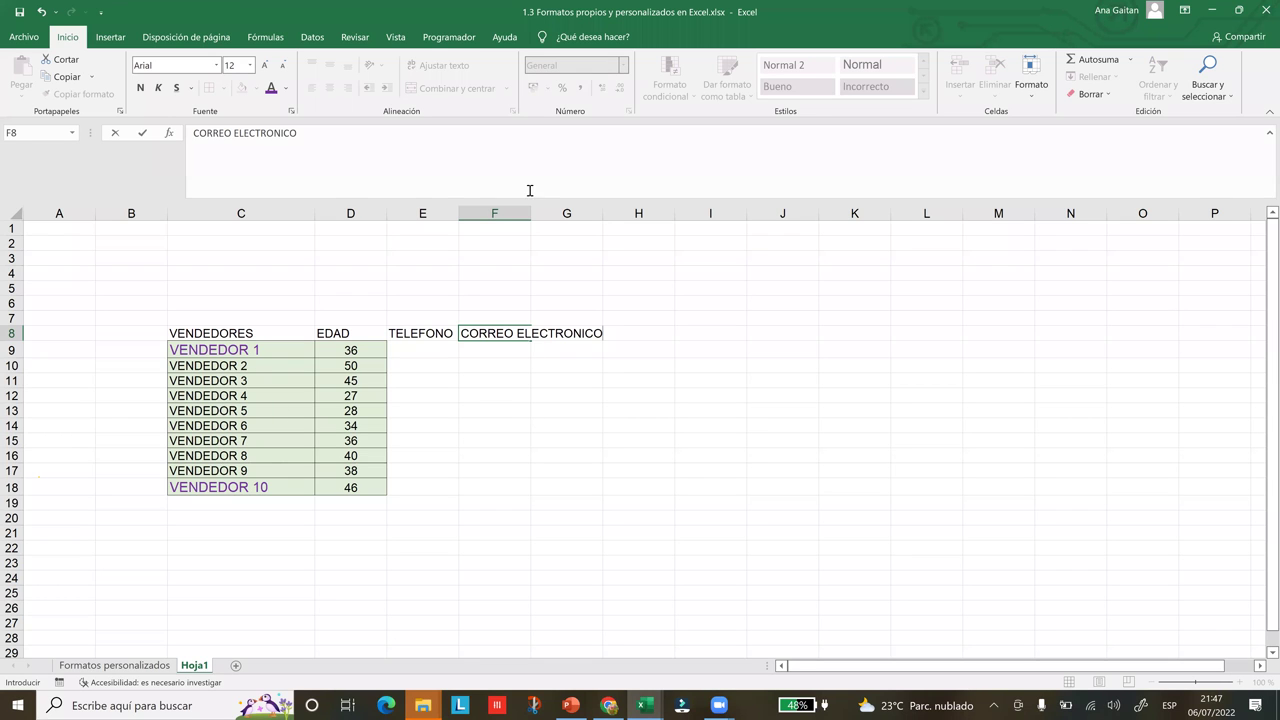
left_click_drag(533, 213, 624, 226)
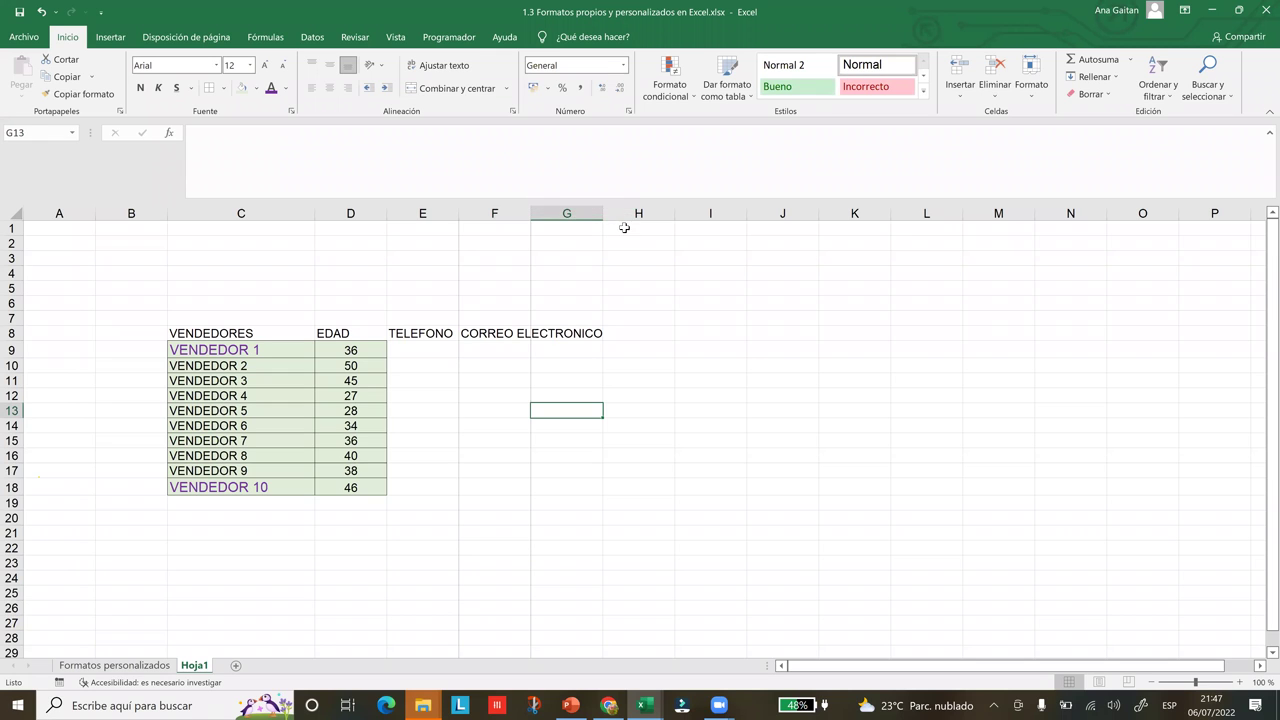
Enter the DIRECCION heading in G8
left_click(637, 396)
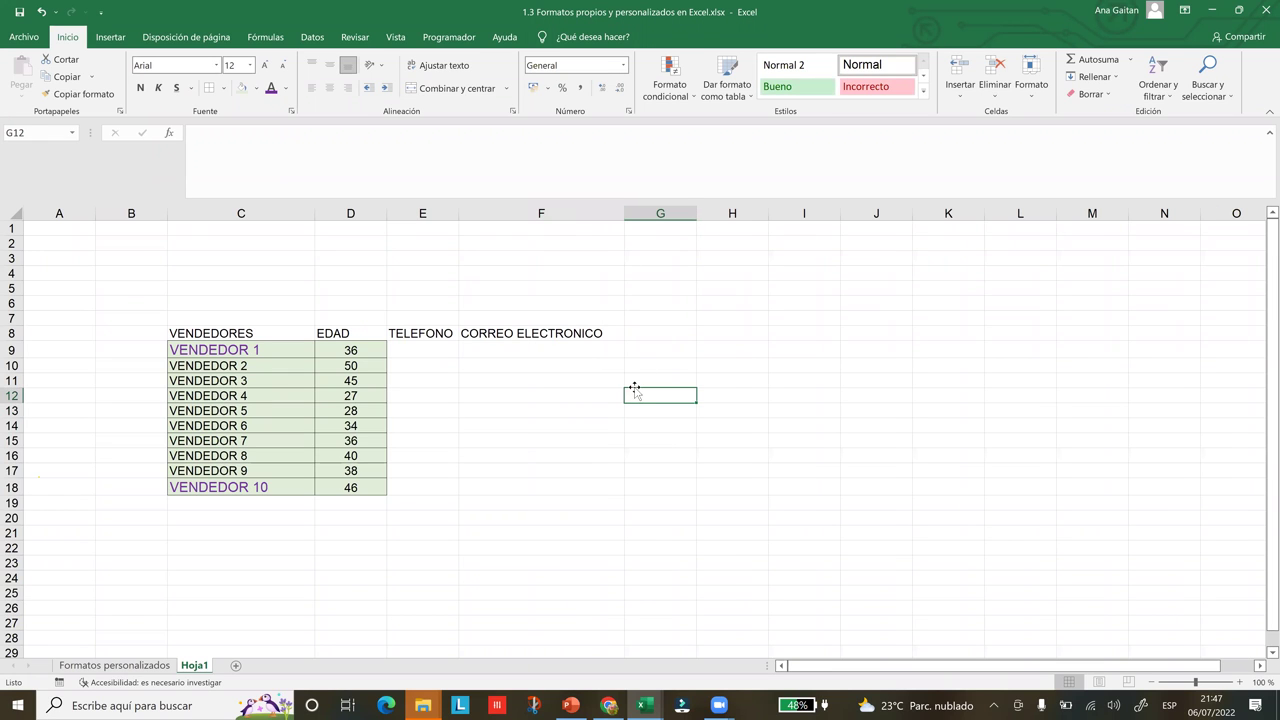
left_click(656, 337)
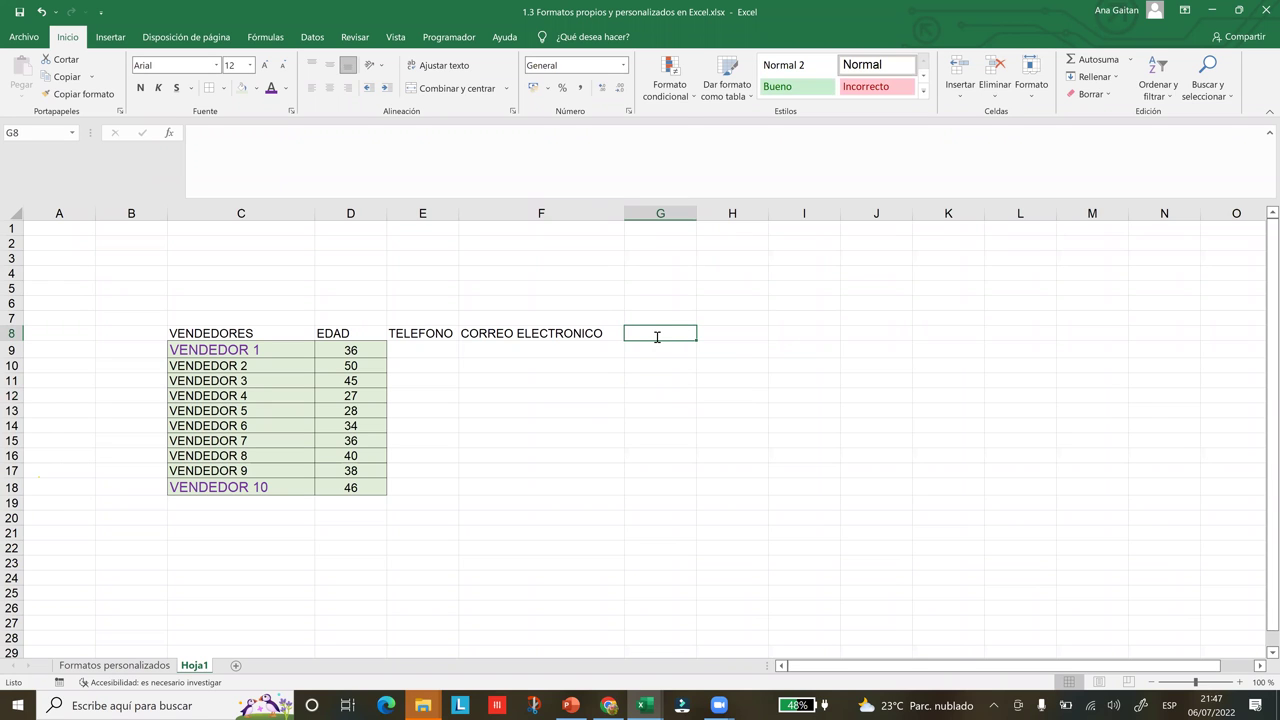
type("DIRECCION")
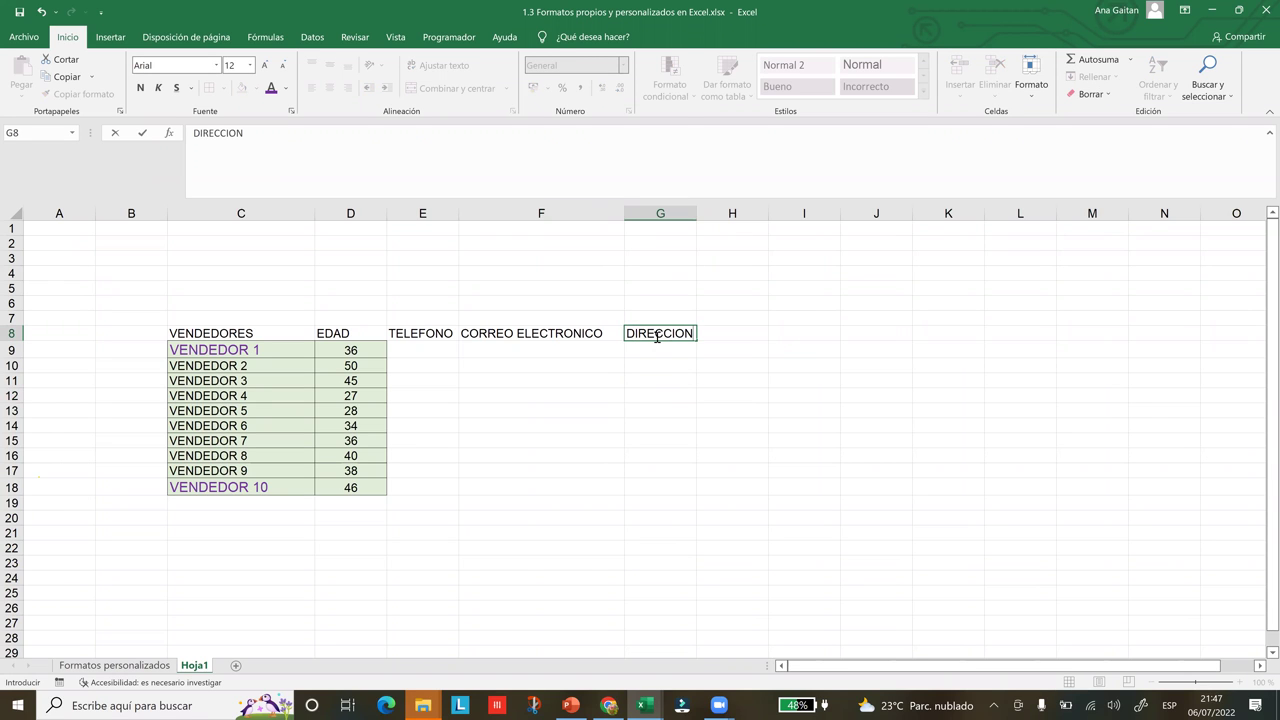
key("F2")
left_click(740, 343)
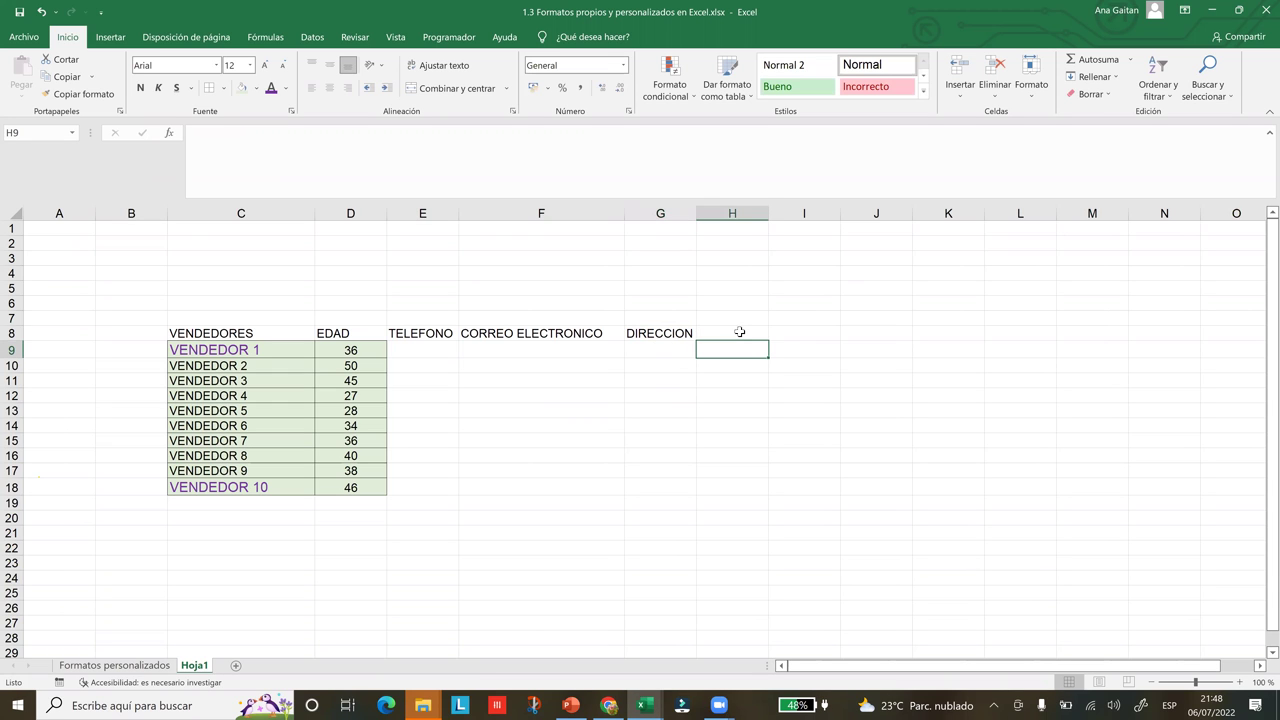
left_click(740, 331)
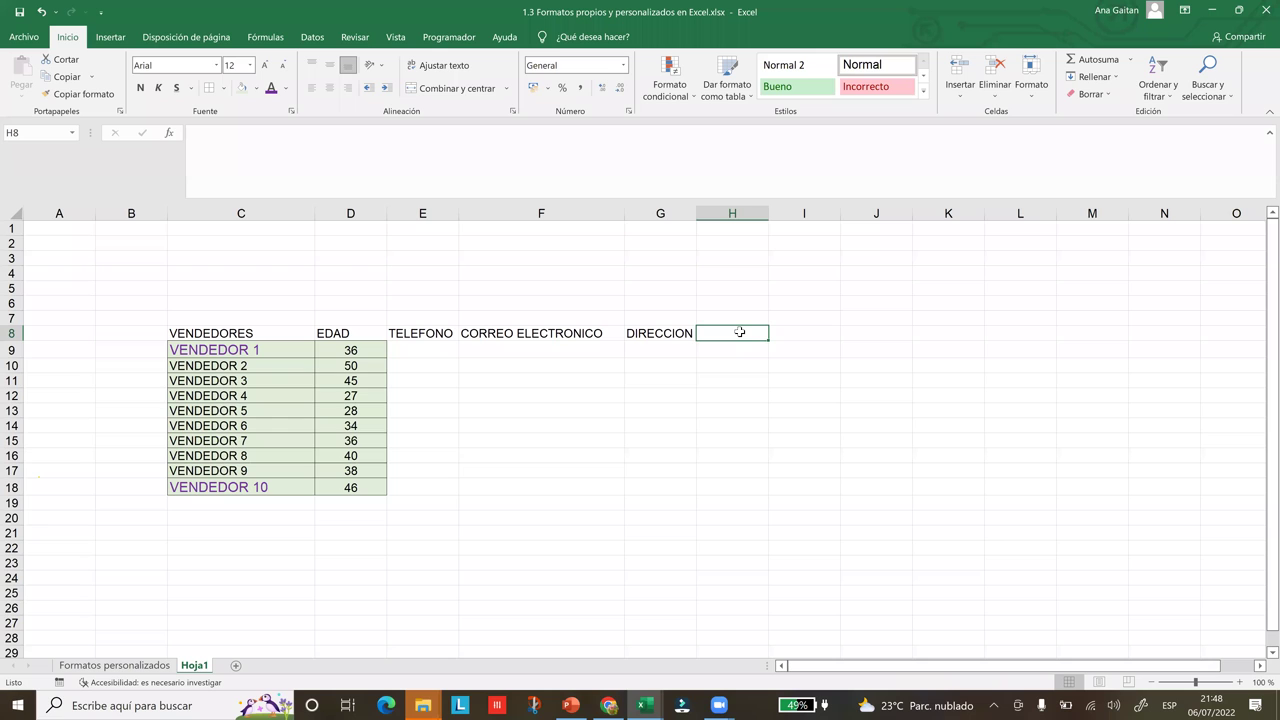
Enter the ART.VENDIDOS heading in H8 in capitals
type("a")
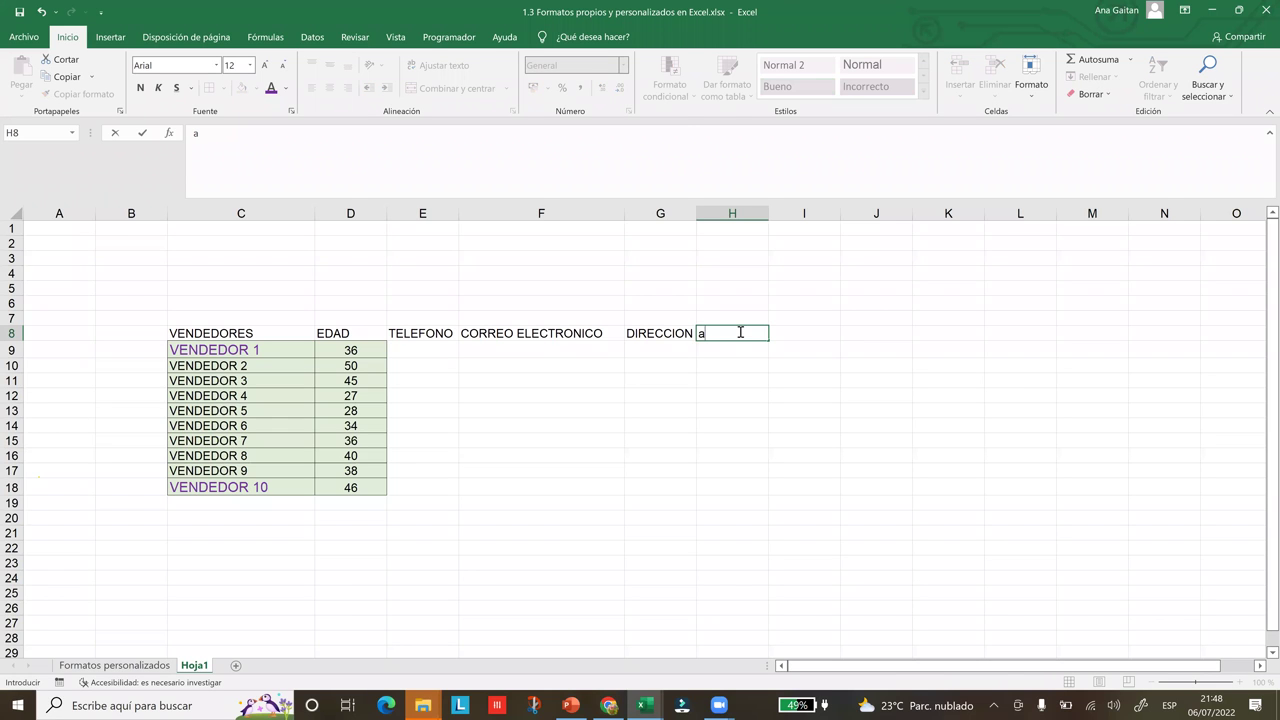
key("BackSpace")
type("Art")
key("BackSpace")
key("BackSpace")
key("Caps_Lock")
type("RT.VENDI")
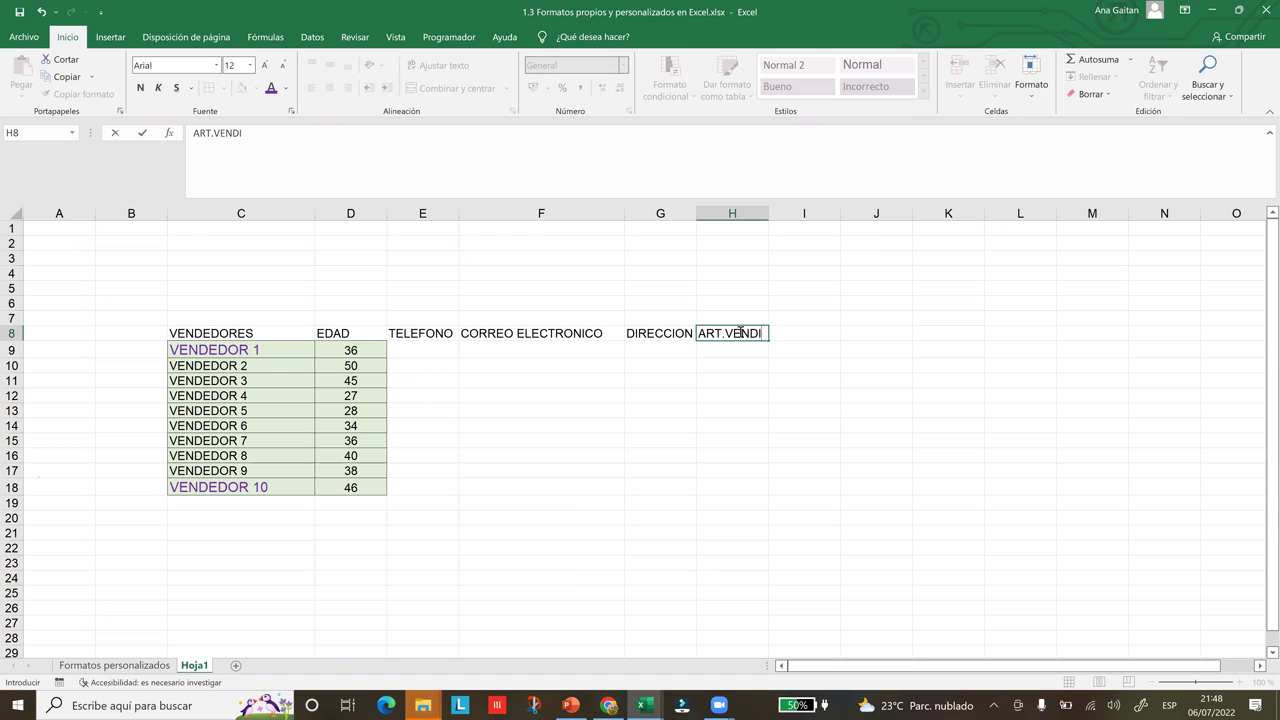
type("DOS")
key("F2")
AutoFit column H to the width of ART.VENDIDOS
left_click(765, 214)
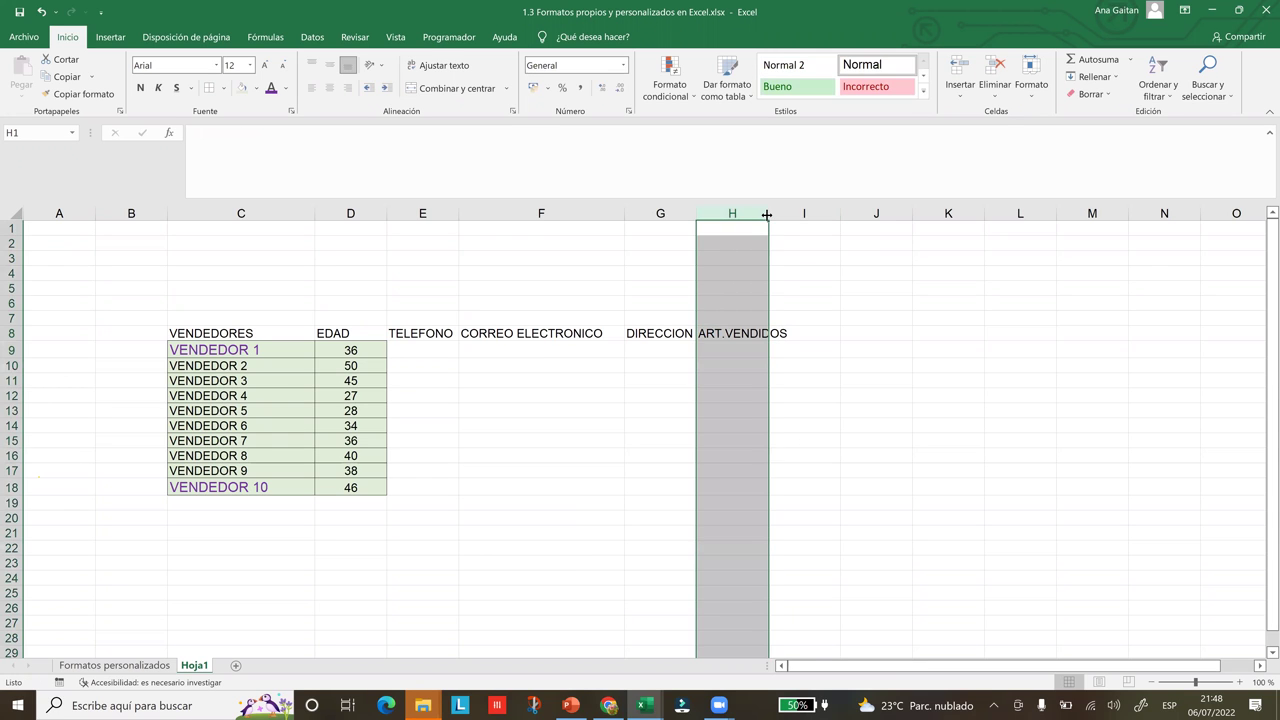
left_click(851, 304)
left_click(825, 405)
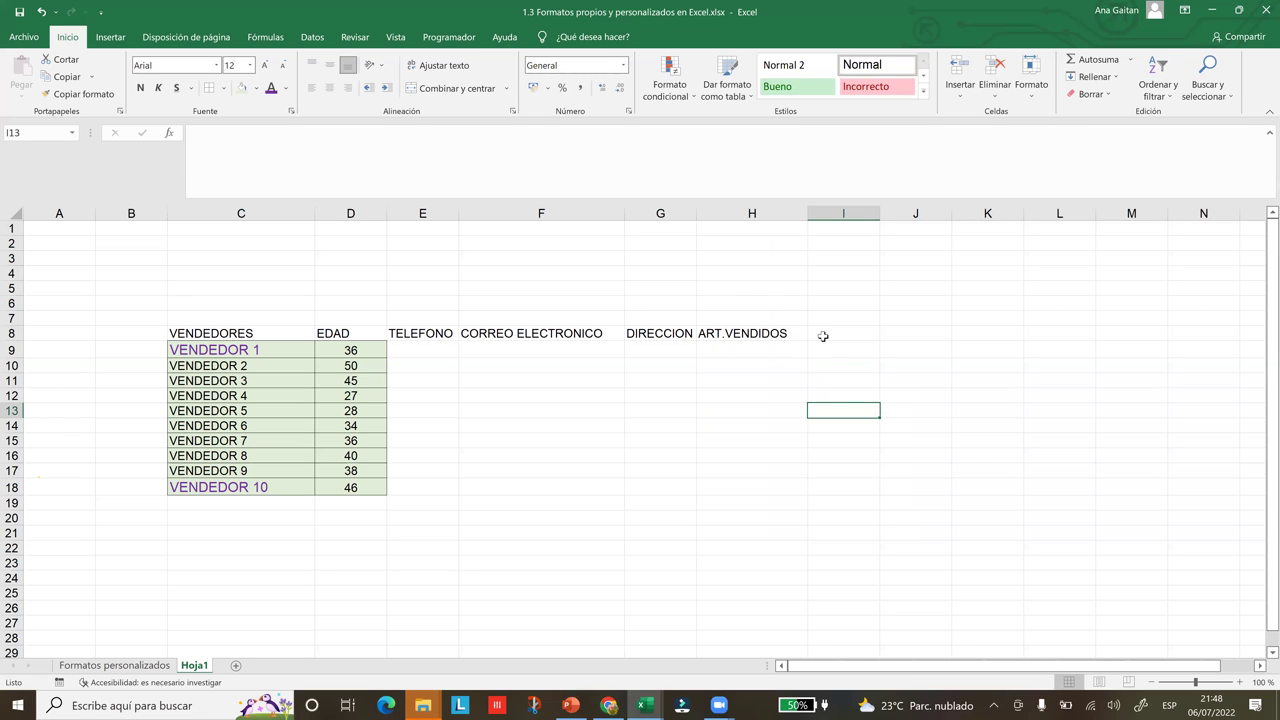
left_click(245, 354)
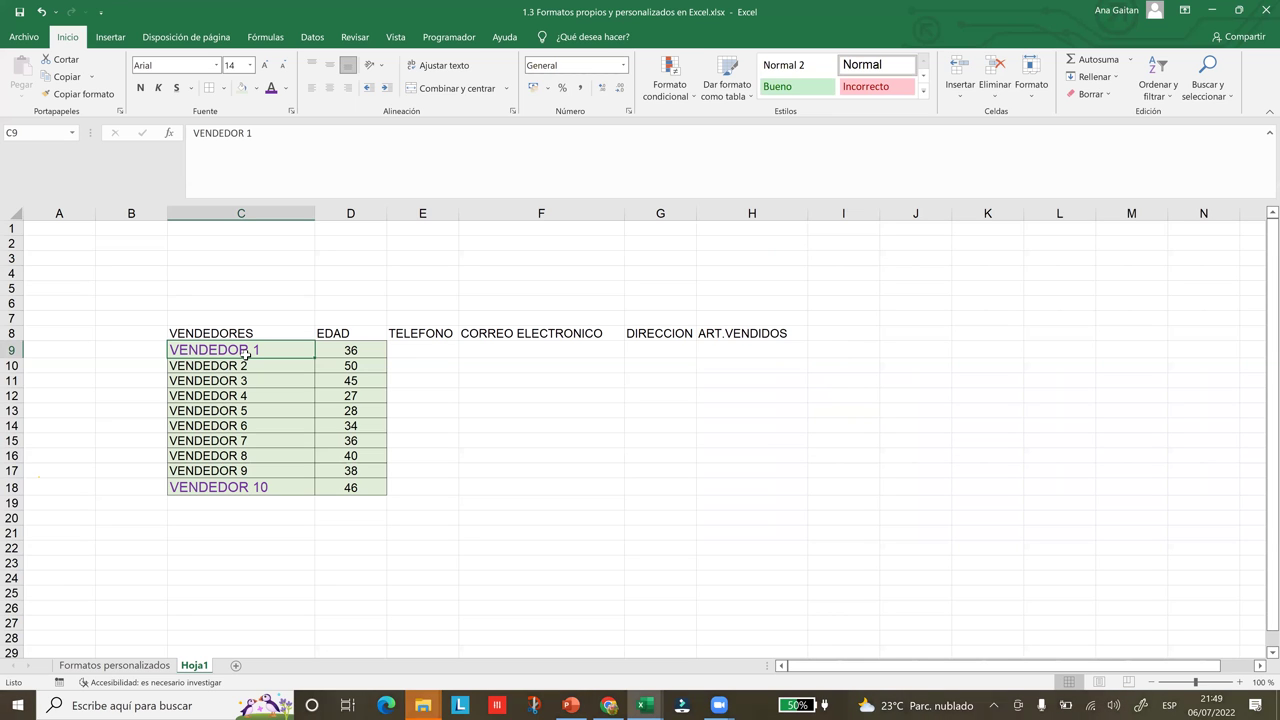
left_click(834, 340)
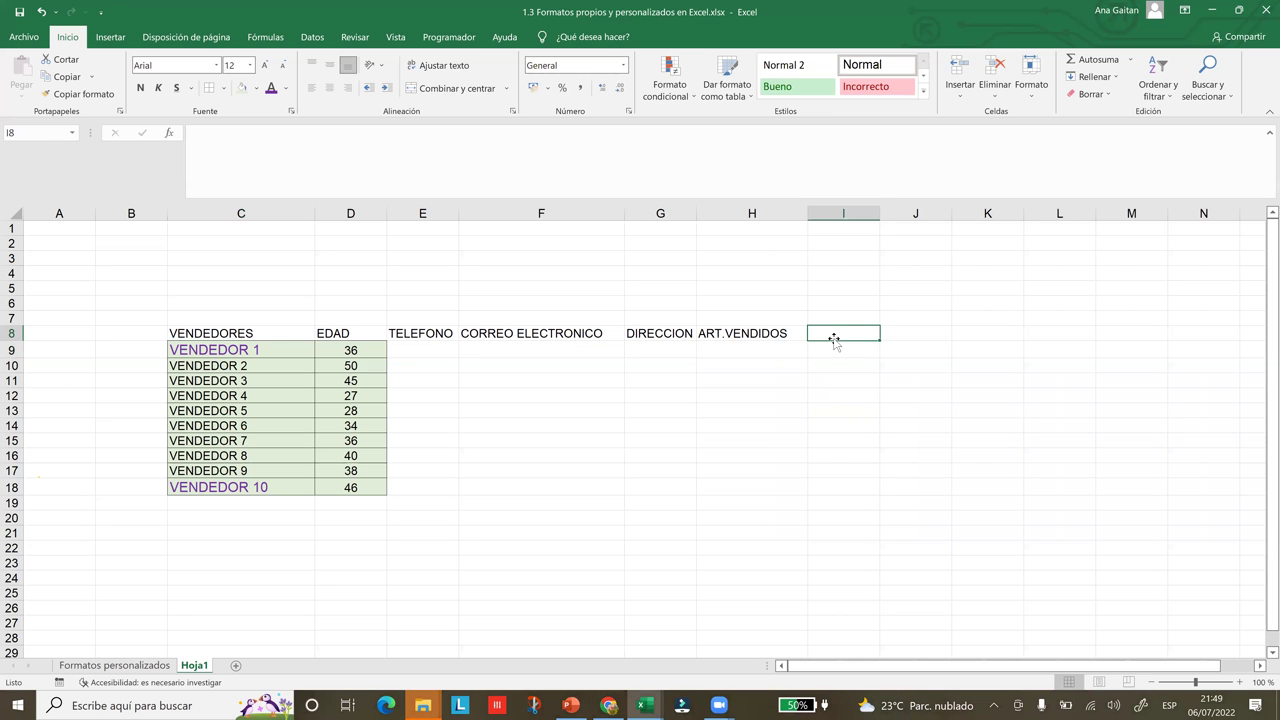
type("n")
key("BackSpace")
type("NOMBRE")
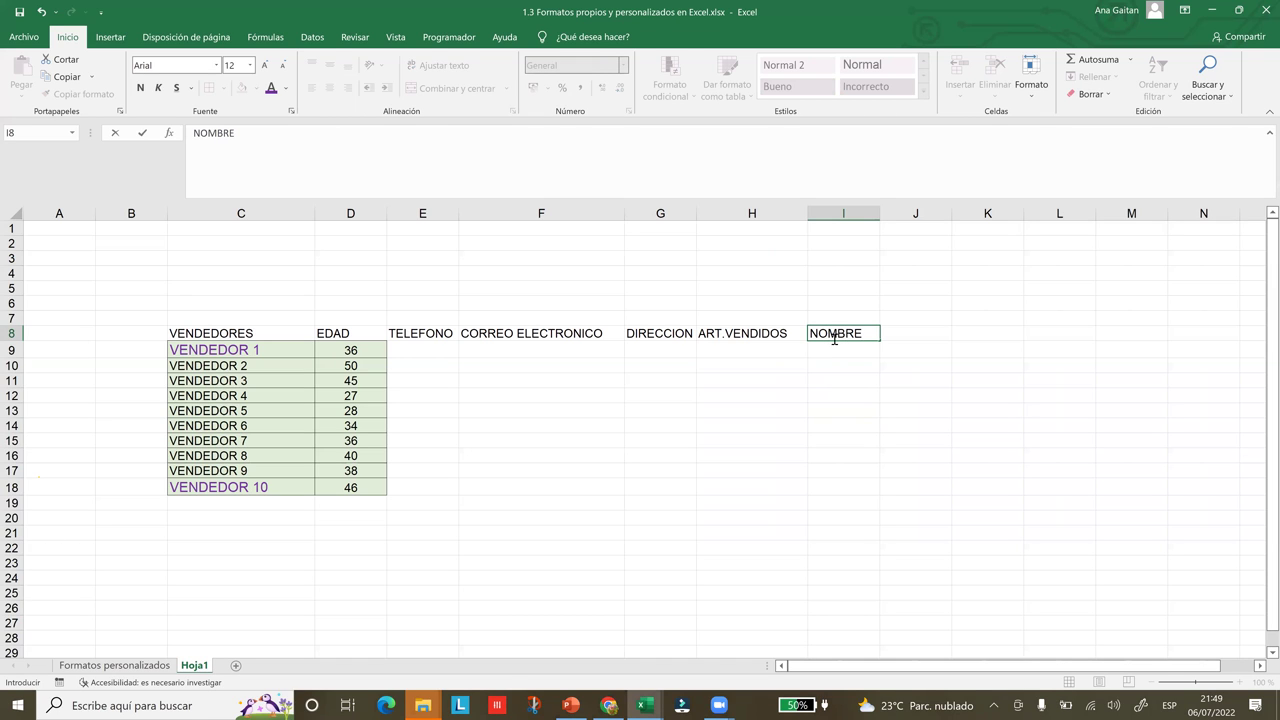
type(" COMPLER")
key("BackSpace")
type("TO")
left_click(967, 410)
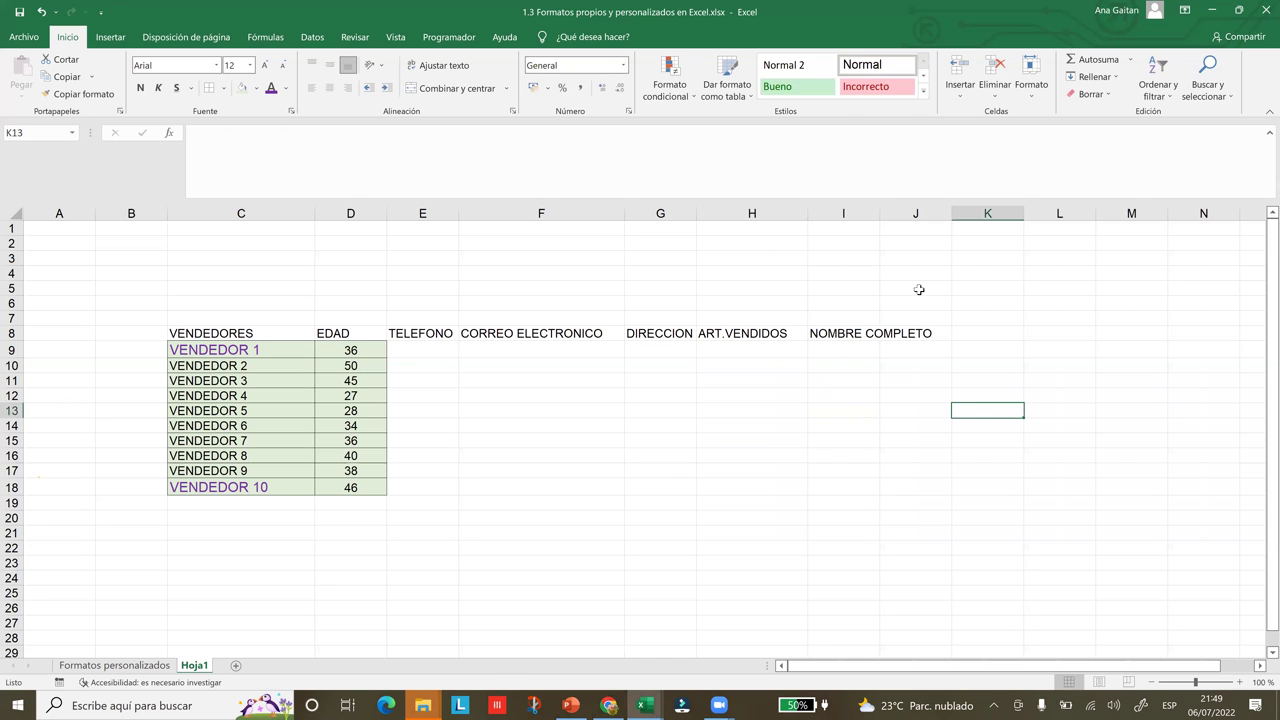
left_click_drag(882, 218, 958, 229)
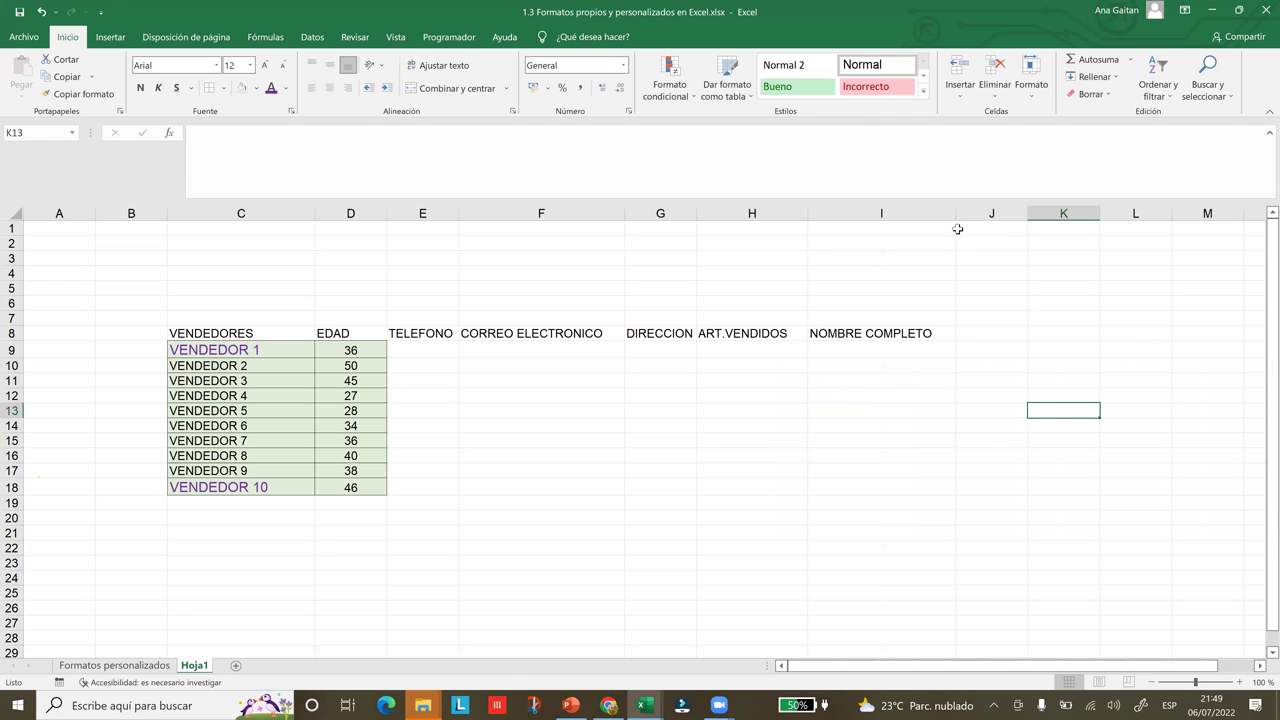
left_click(865, 335)
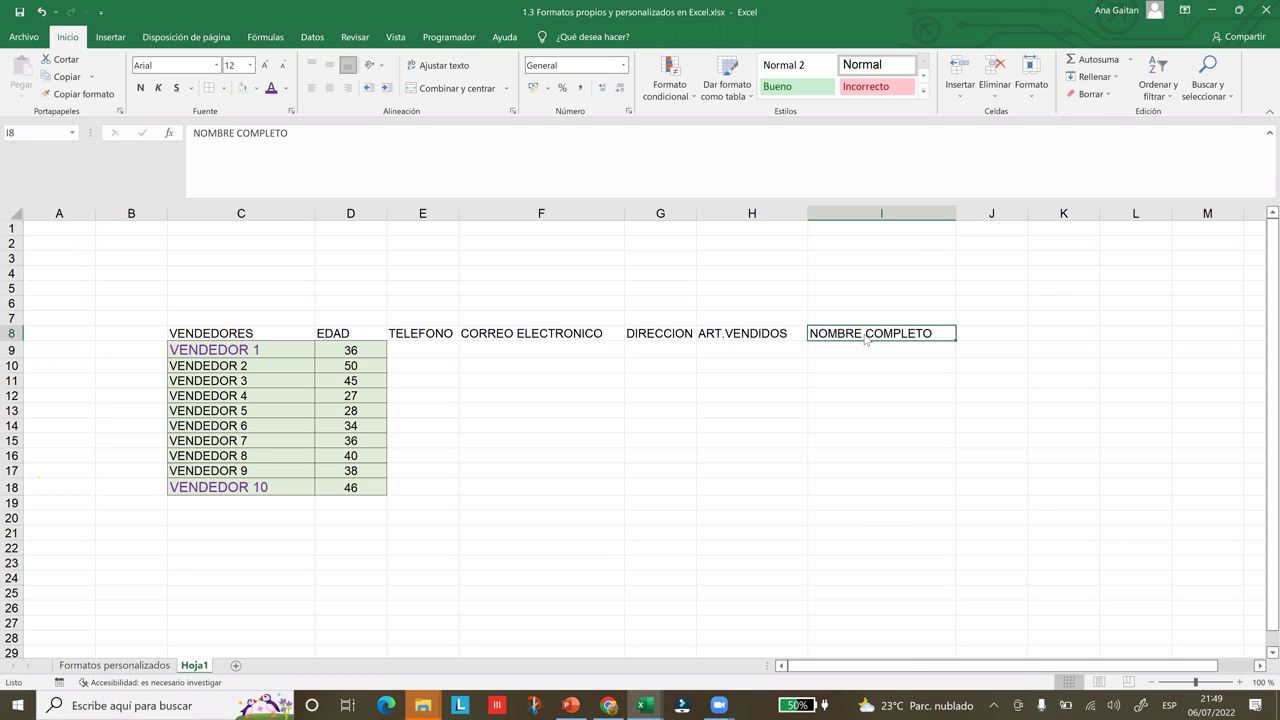
right_click(865, 335)
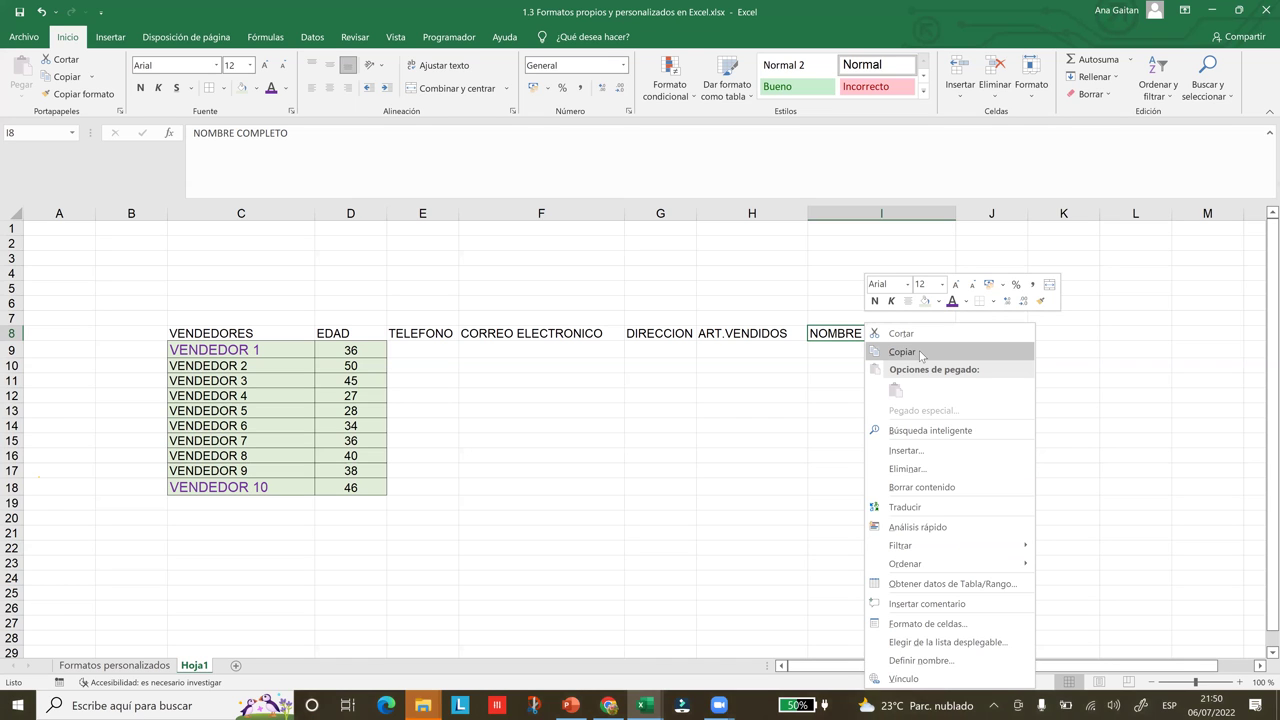
left_click(921, 355)
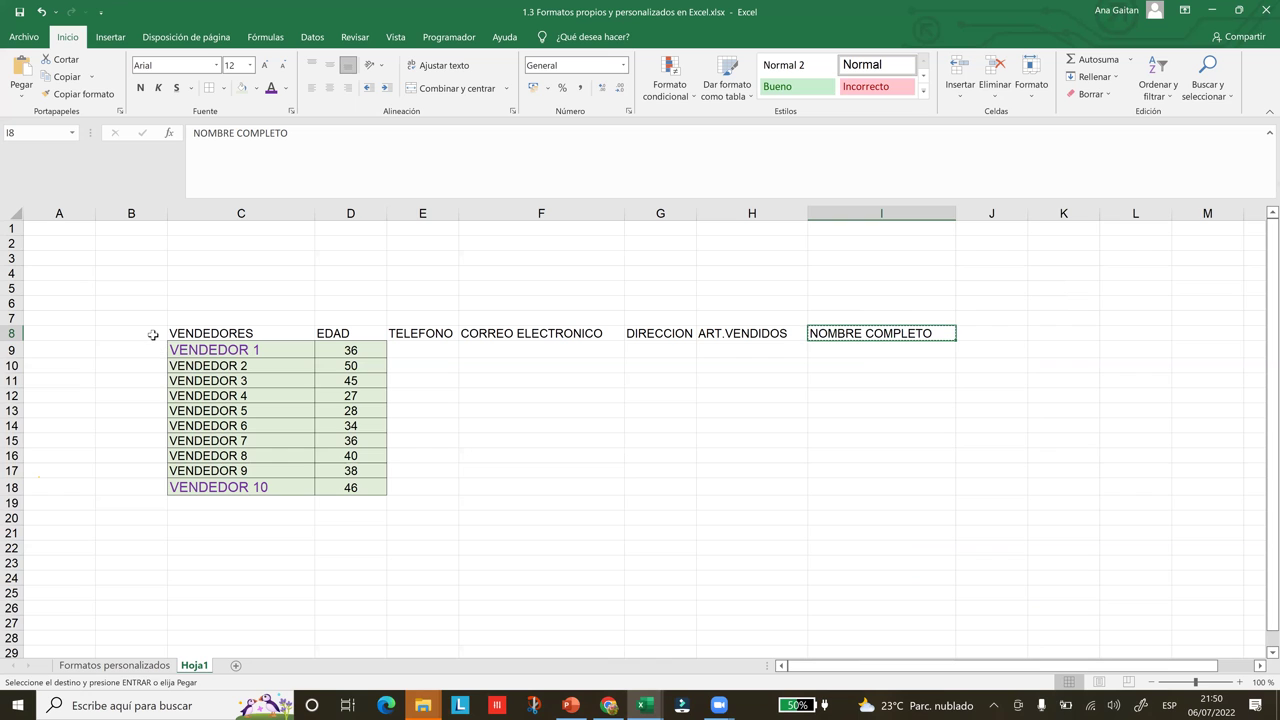
left_click(153, 335)
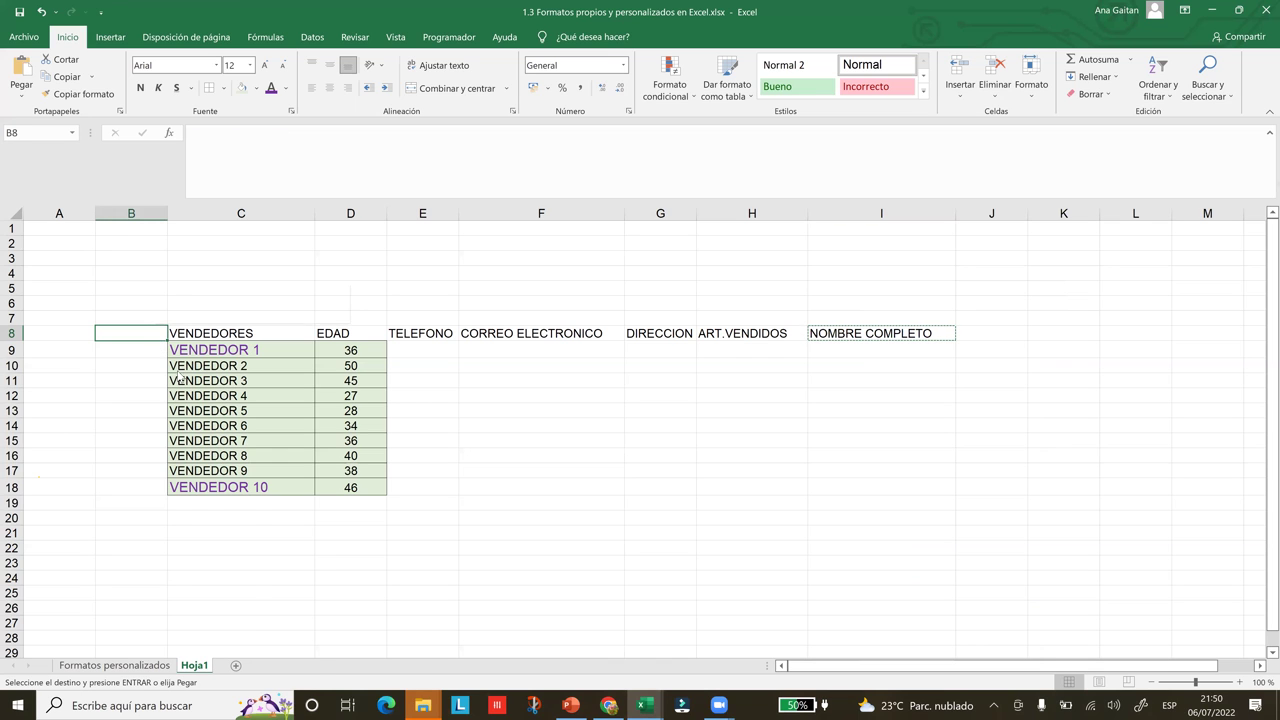
right_click(154, 336)
left_click(185, 403)
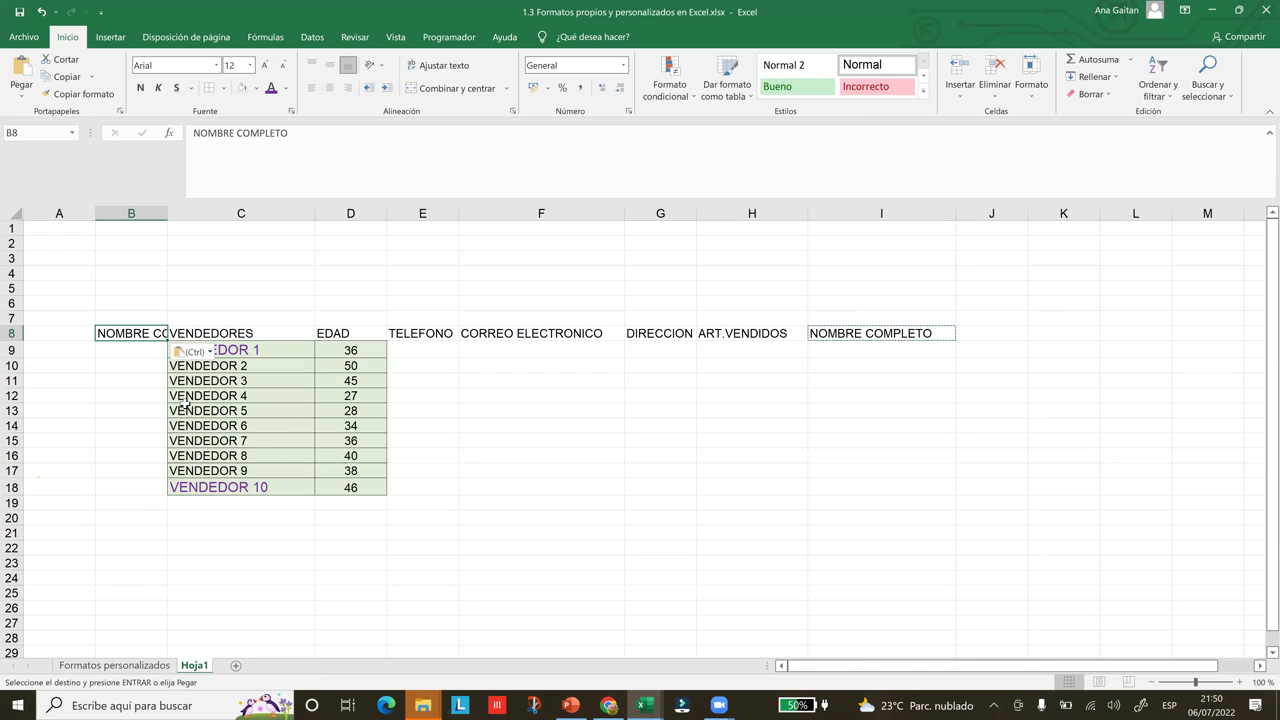
left_click_drag(167, 213, 274, 209)
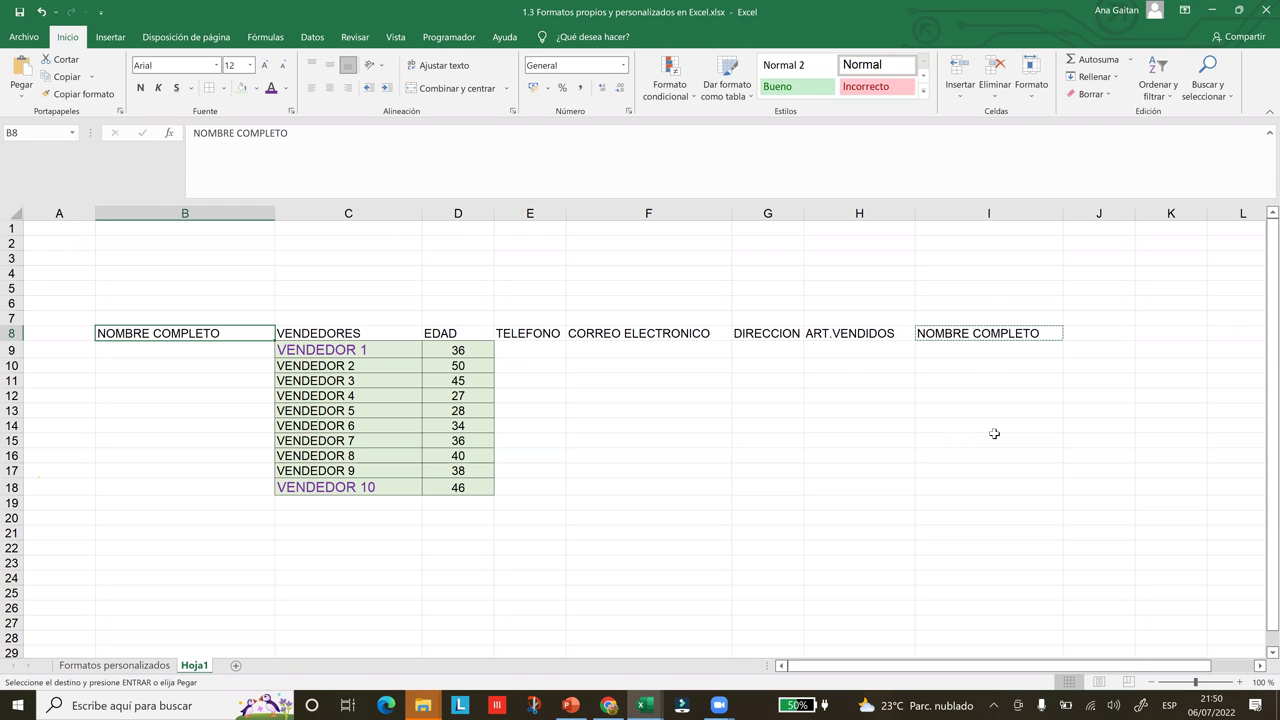
key("ctrl+z")
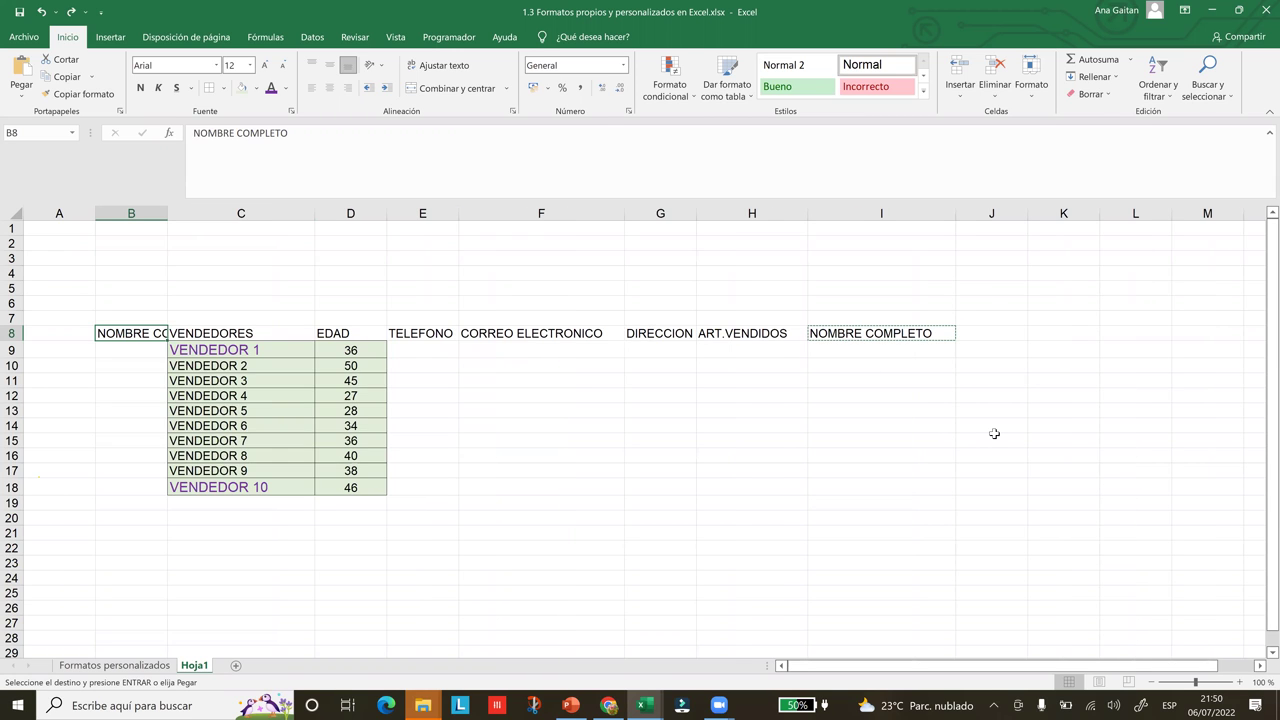
key("ctrl+z")
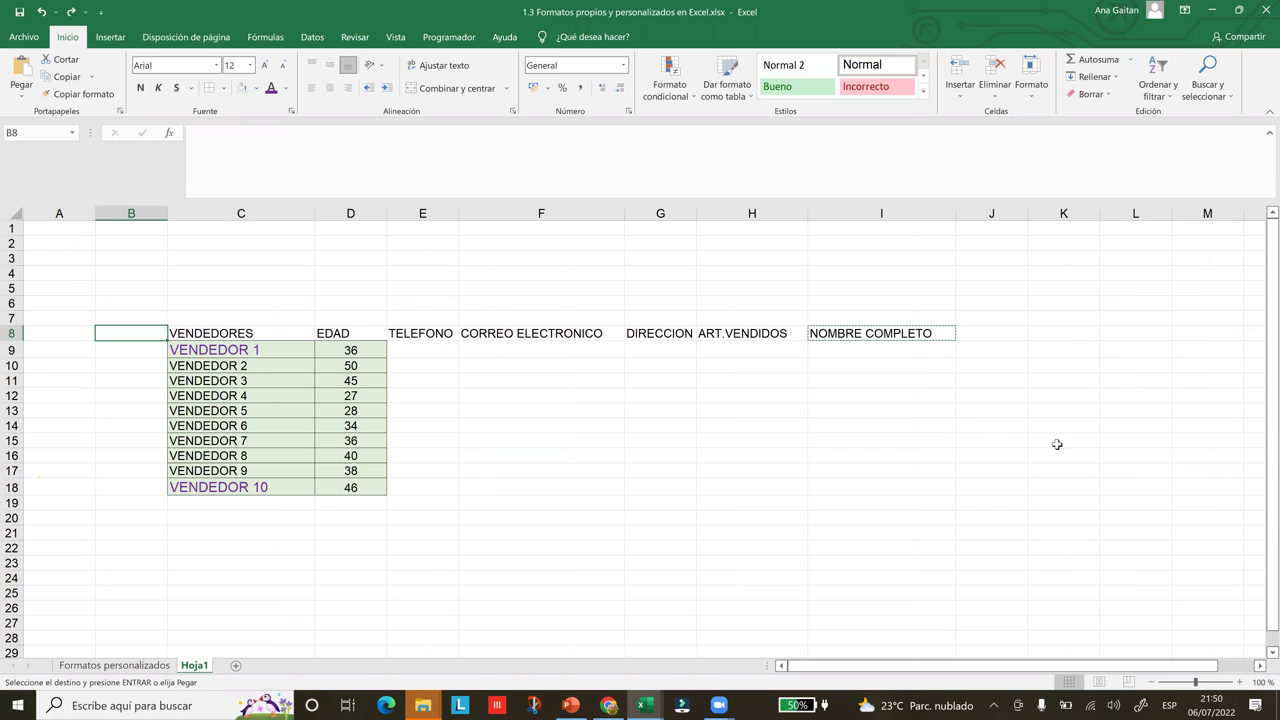
left_click(920, 377)
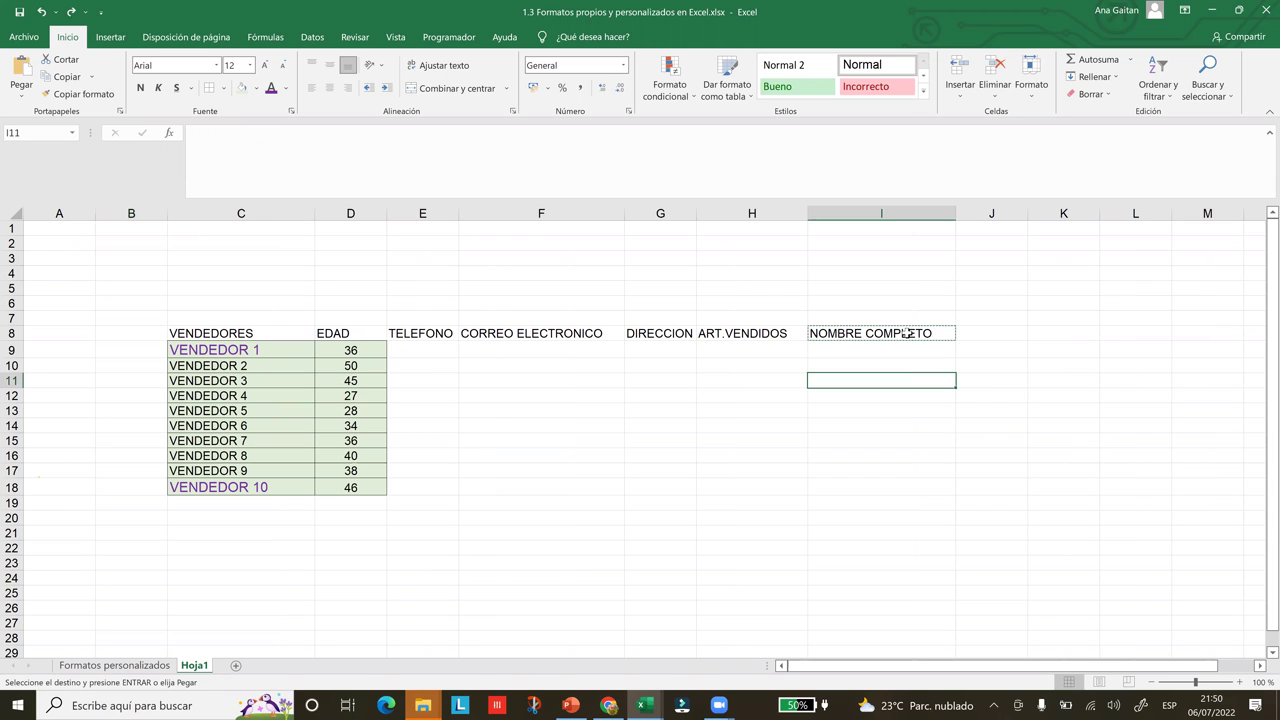
key("Escape")
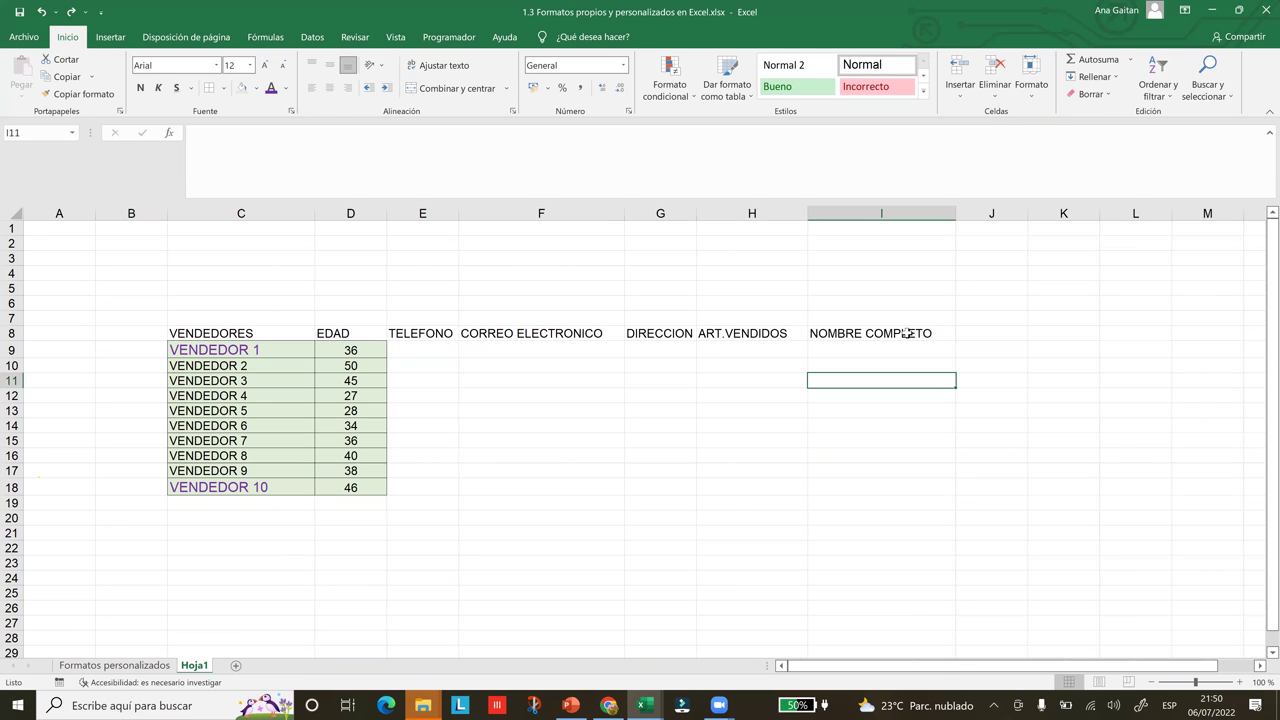
Cut the EDAD header and its ages from D8:D18
left_click(255, 338)
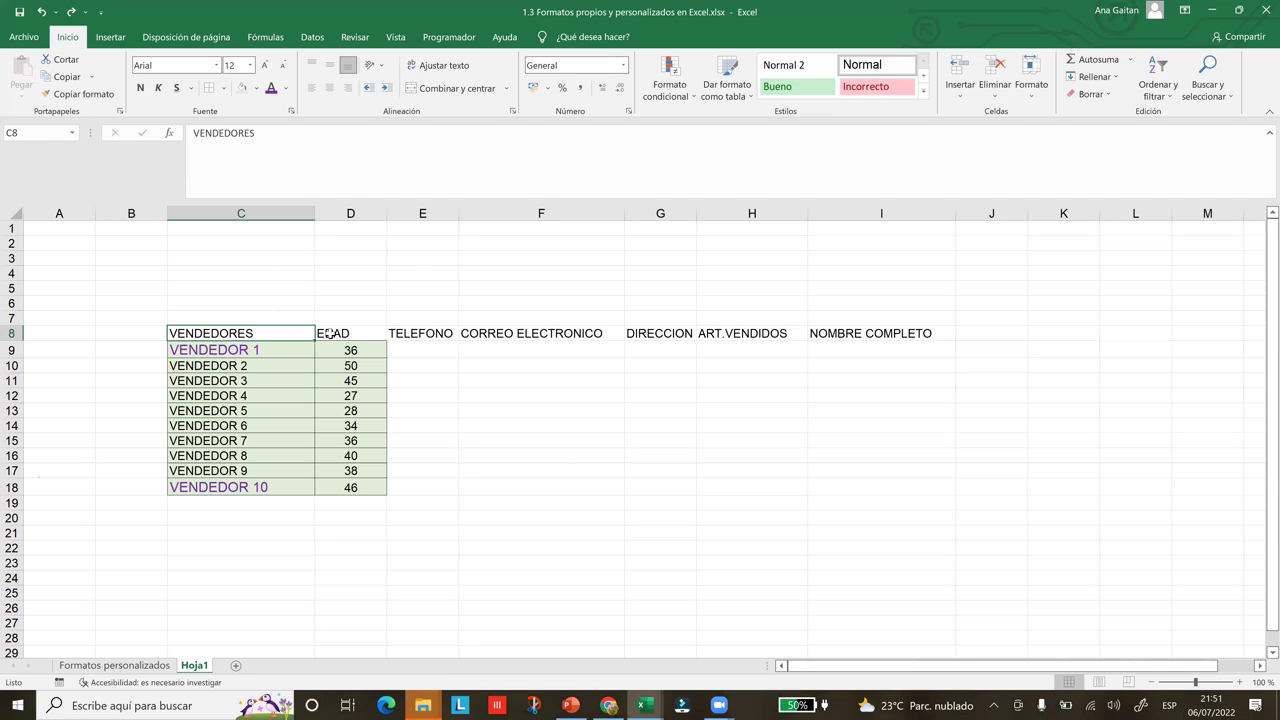
key("Right")
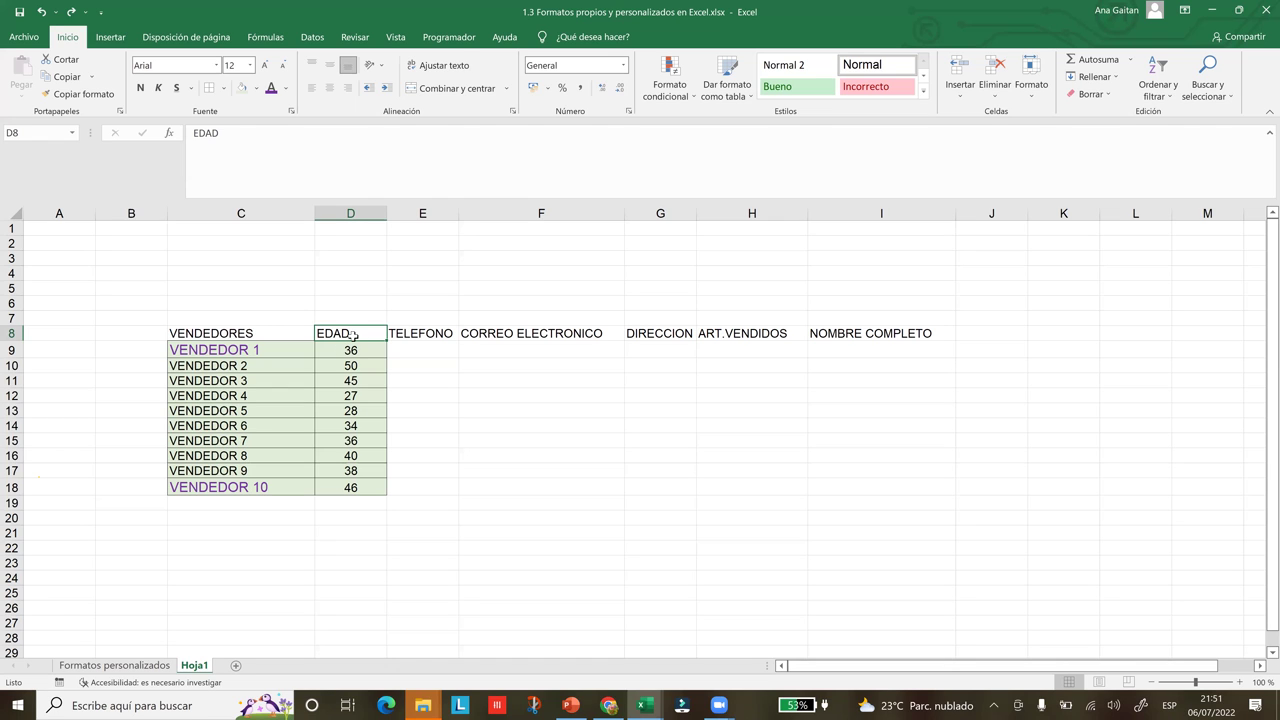
right_click(353, 335)
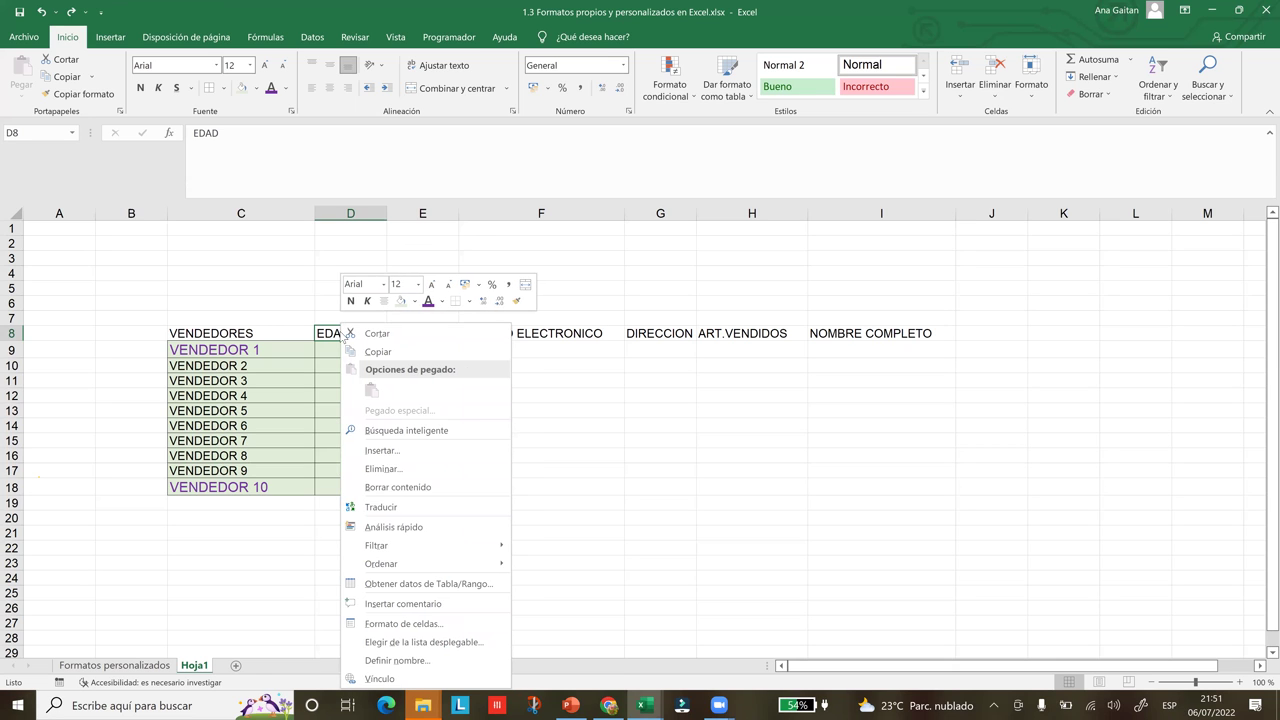
key("Escape")
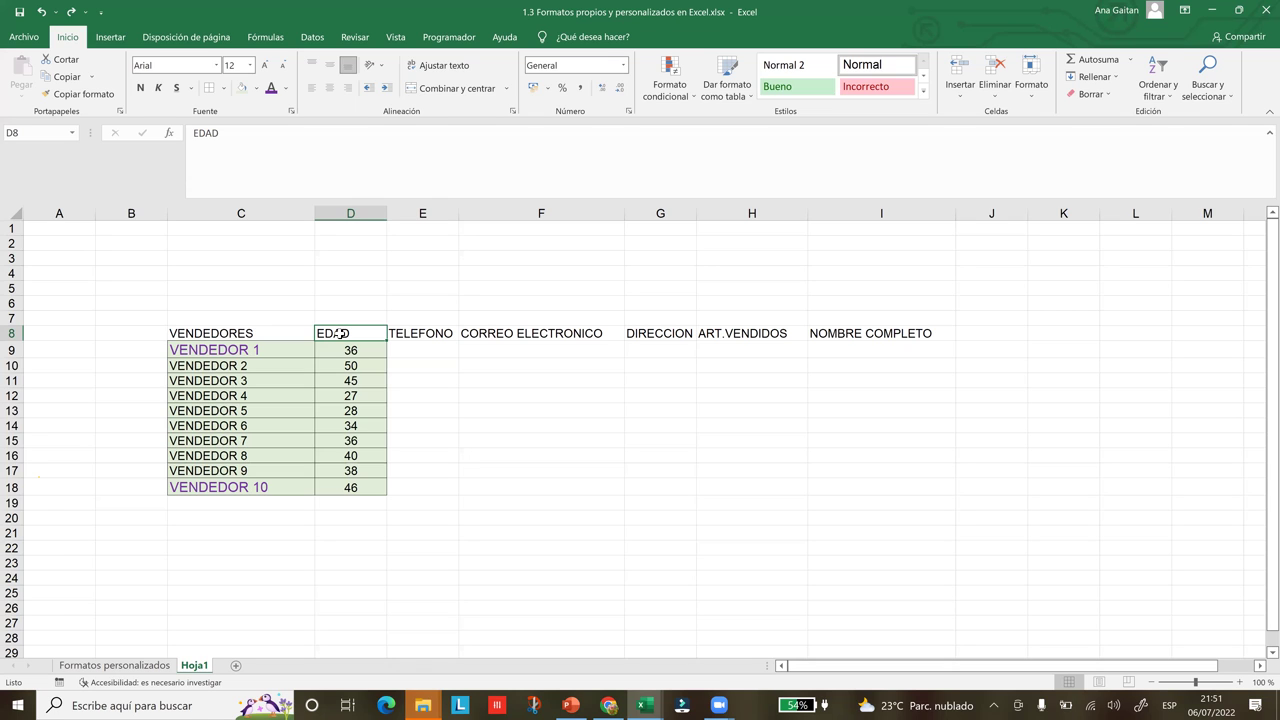
key("ctrl+shift+Down")
key("ctrl+c")
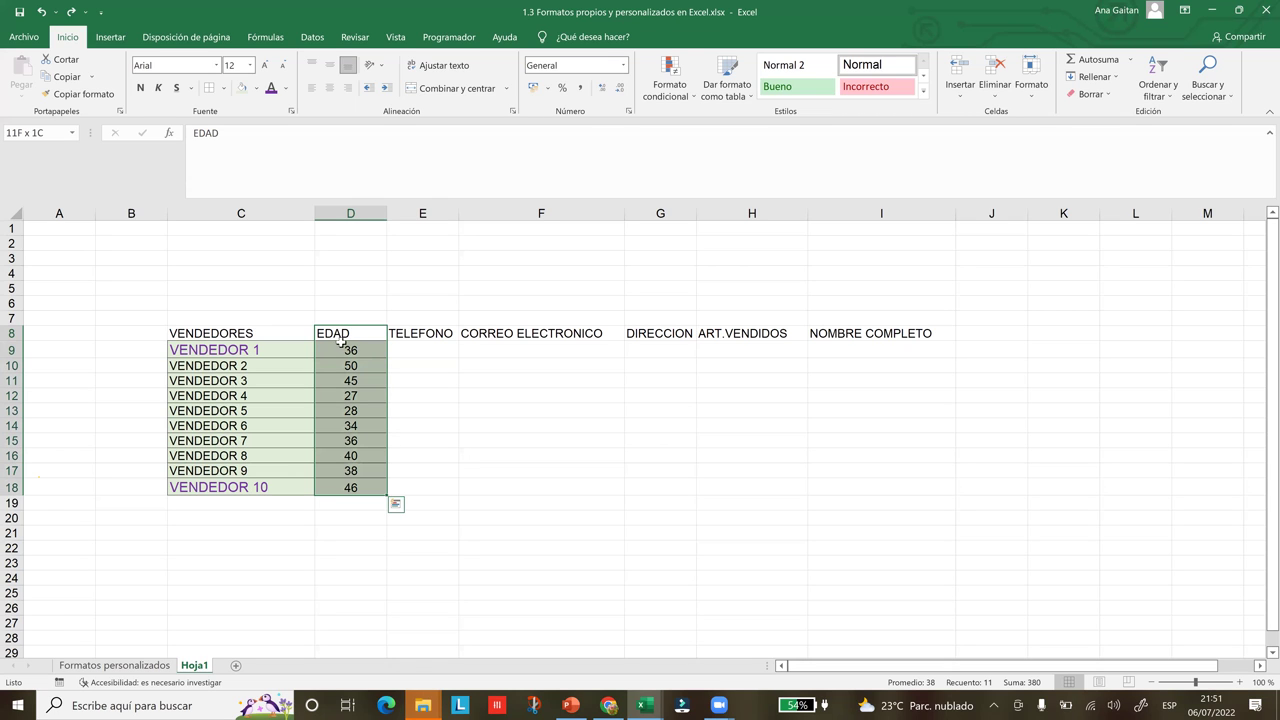
right_click(343, 347)
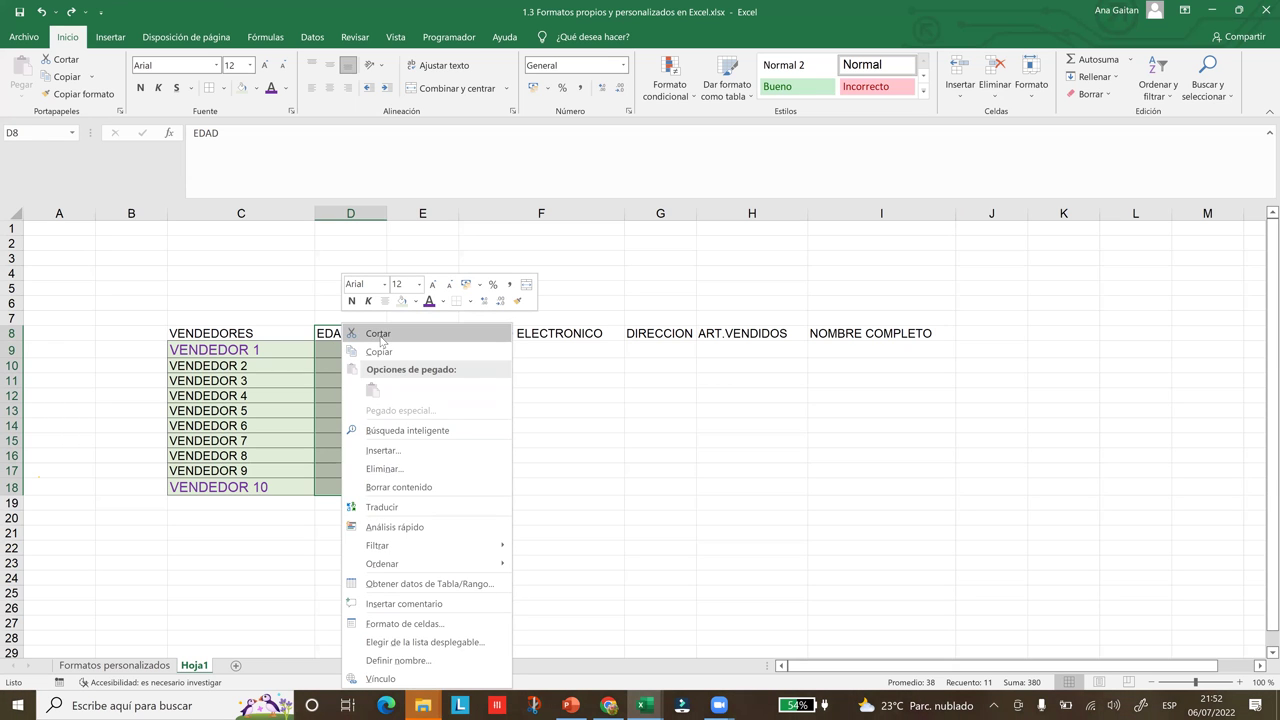
left_click(379, 334)
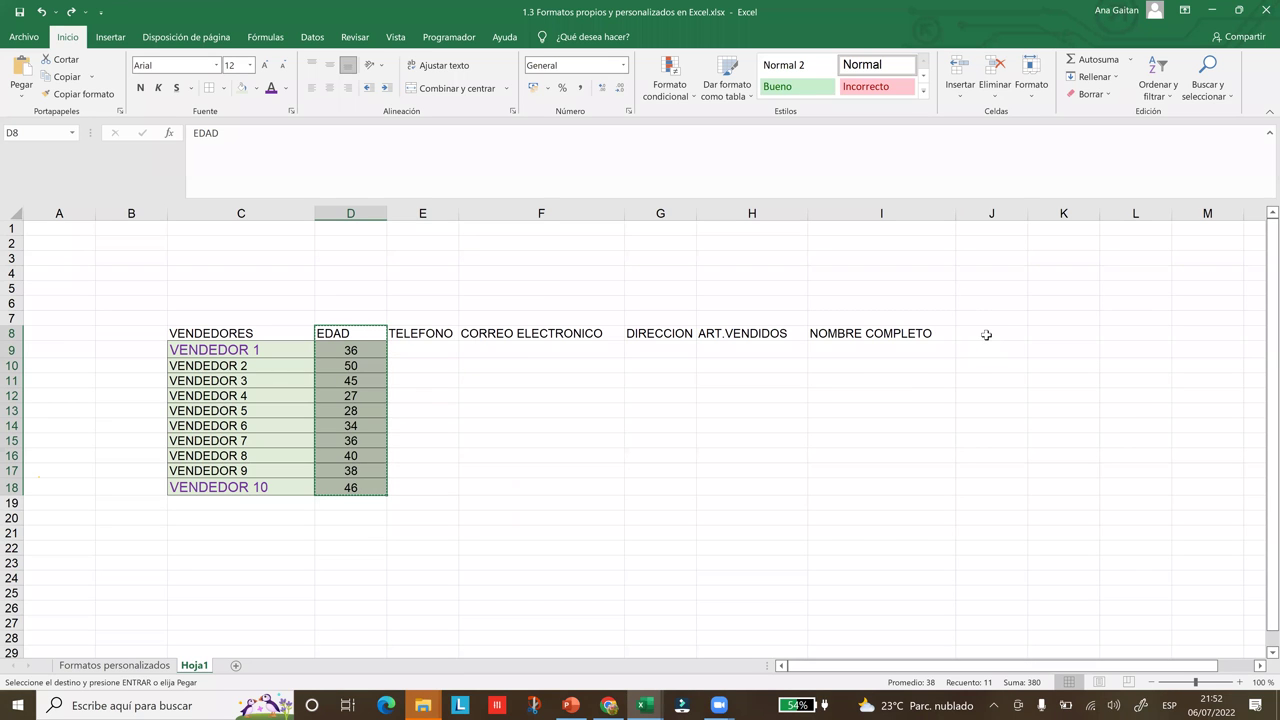
Paste the EDAD block into column J starting at J8
left_click(986, 335)
right_click(988, 340)
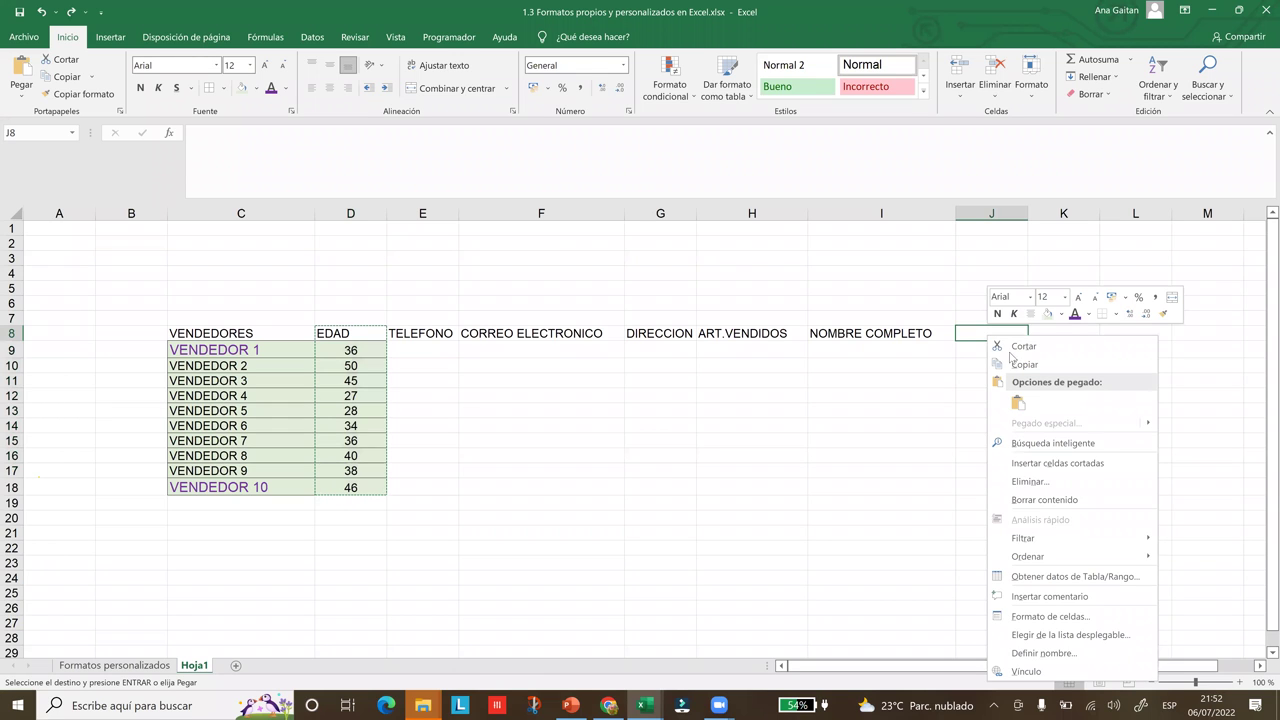
left_click(960, 330)
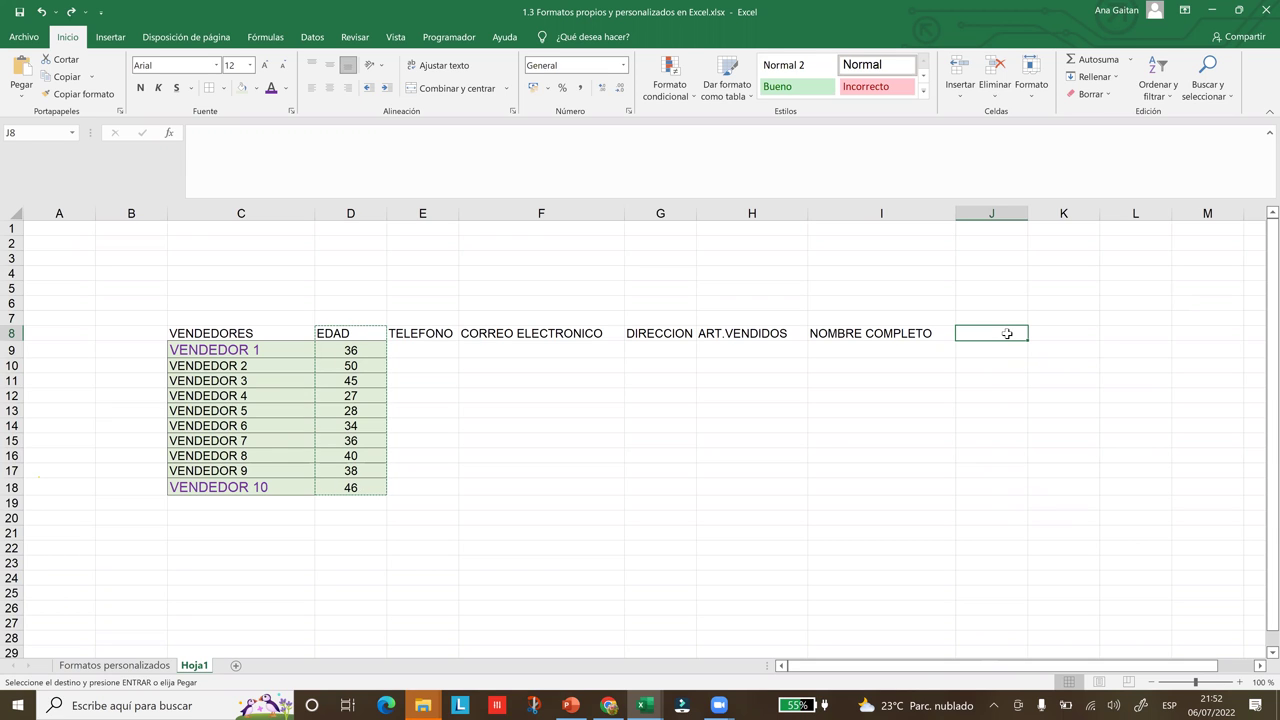
key("ctrl+v")
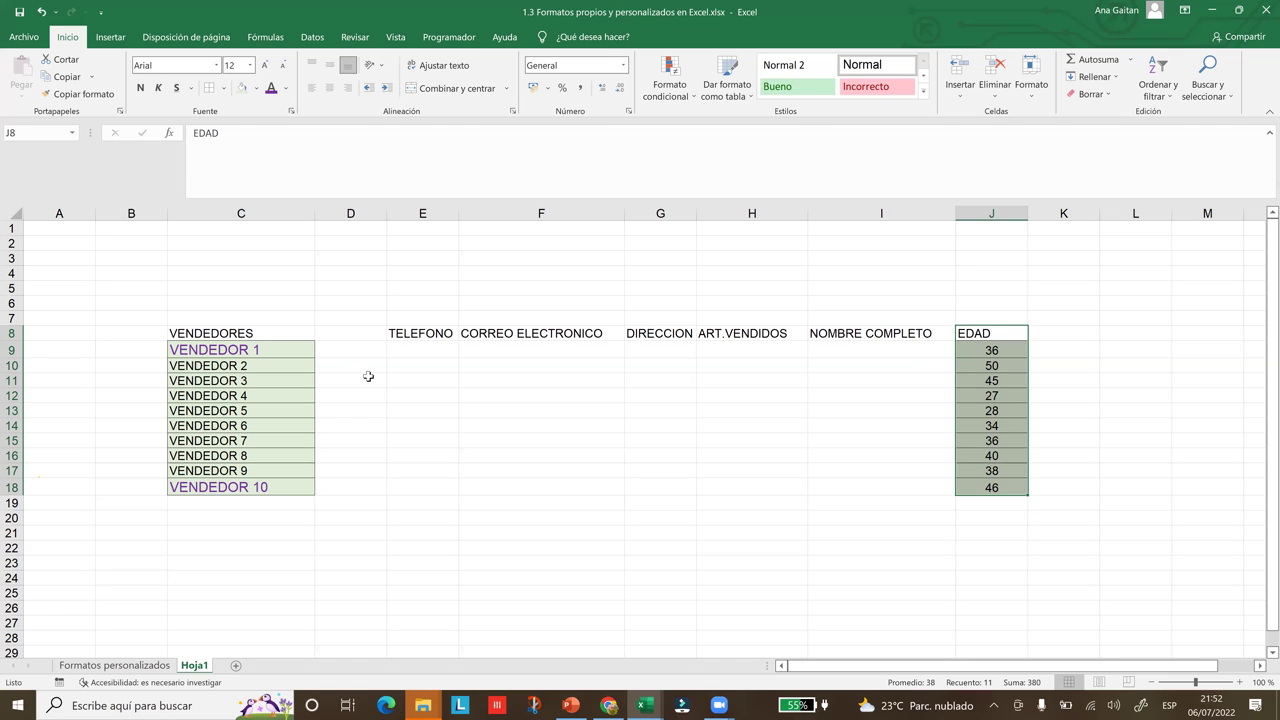
Move the NOMBRE COMPLETO heading from I8 to D8 and widen column D
left_click(925, 335)
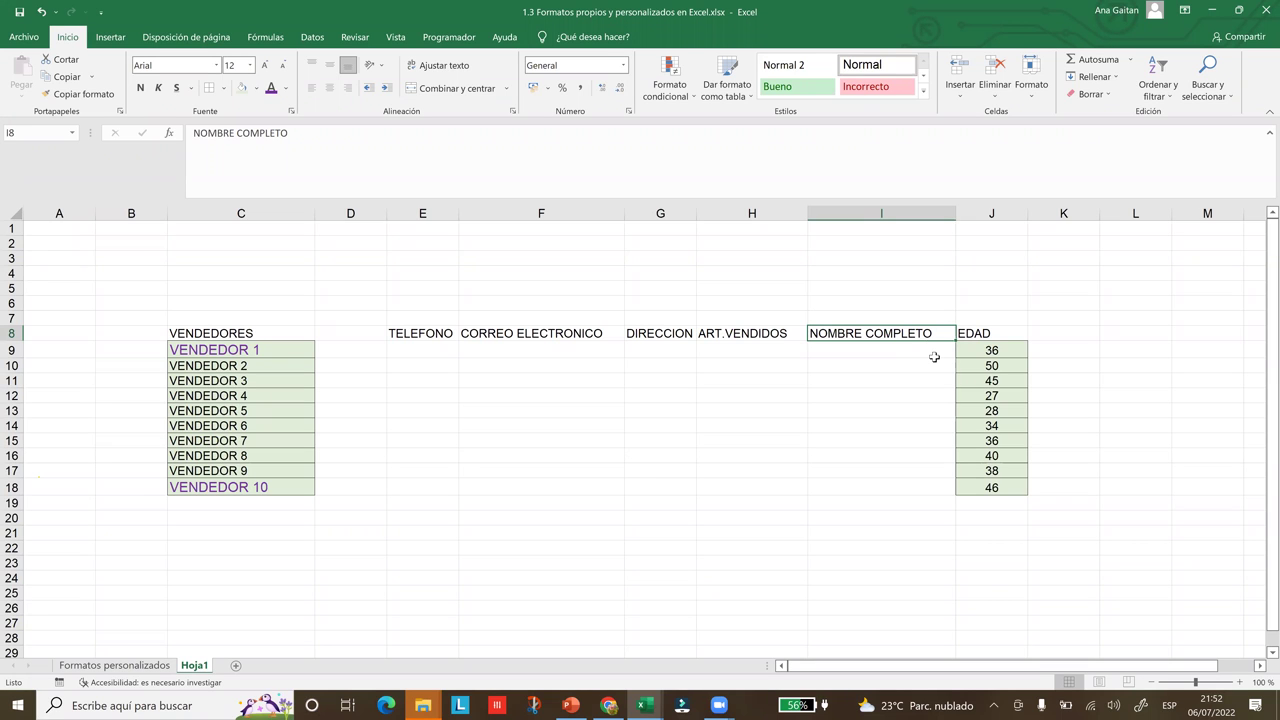
key("ctrl+c")
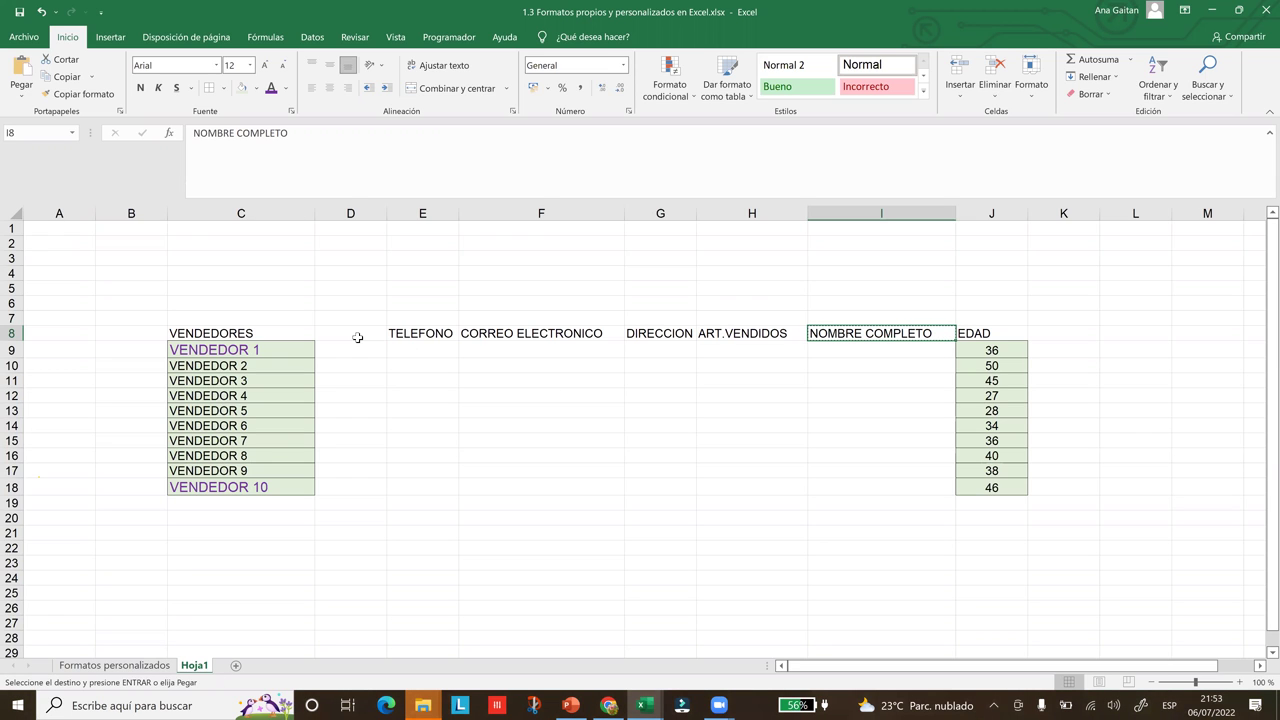
left_click(357, 337)
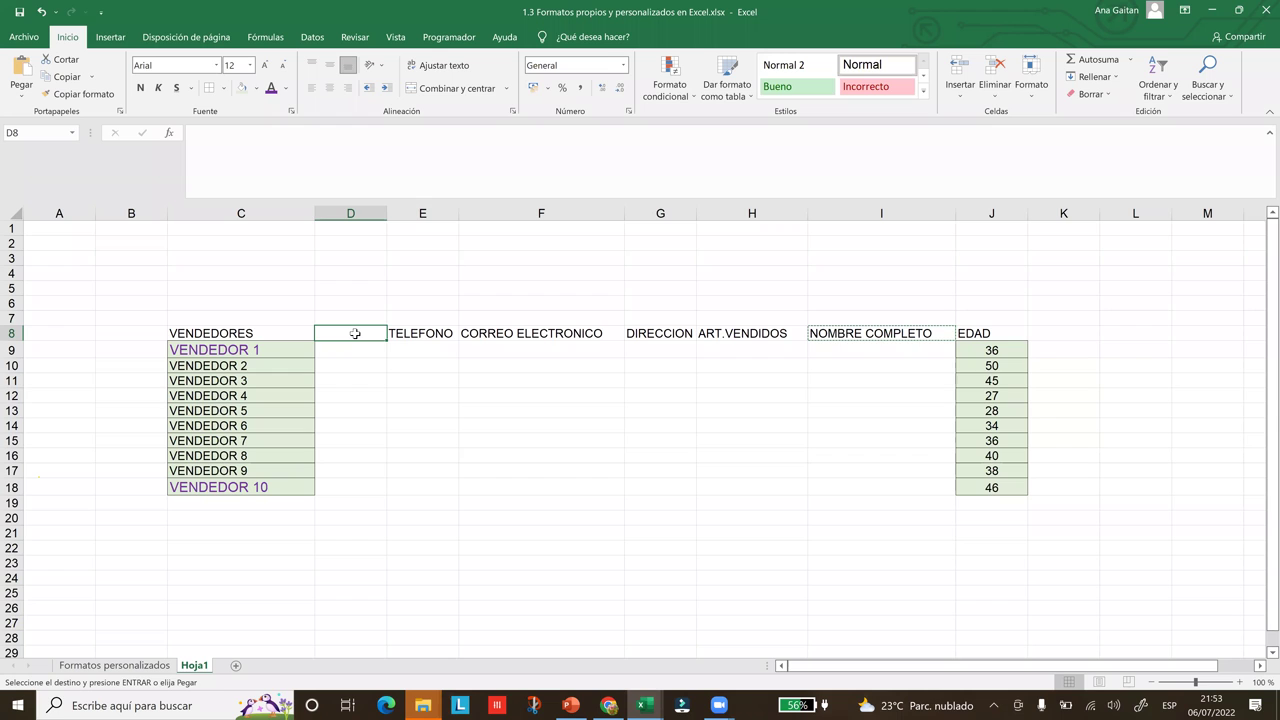
key("ctrl+v")
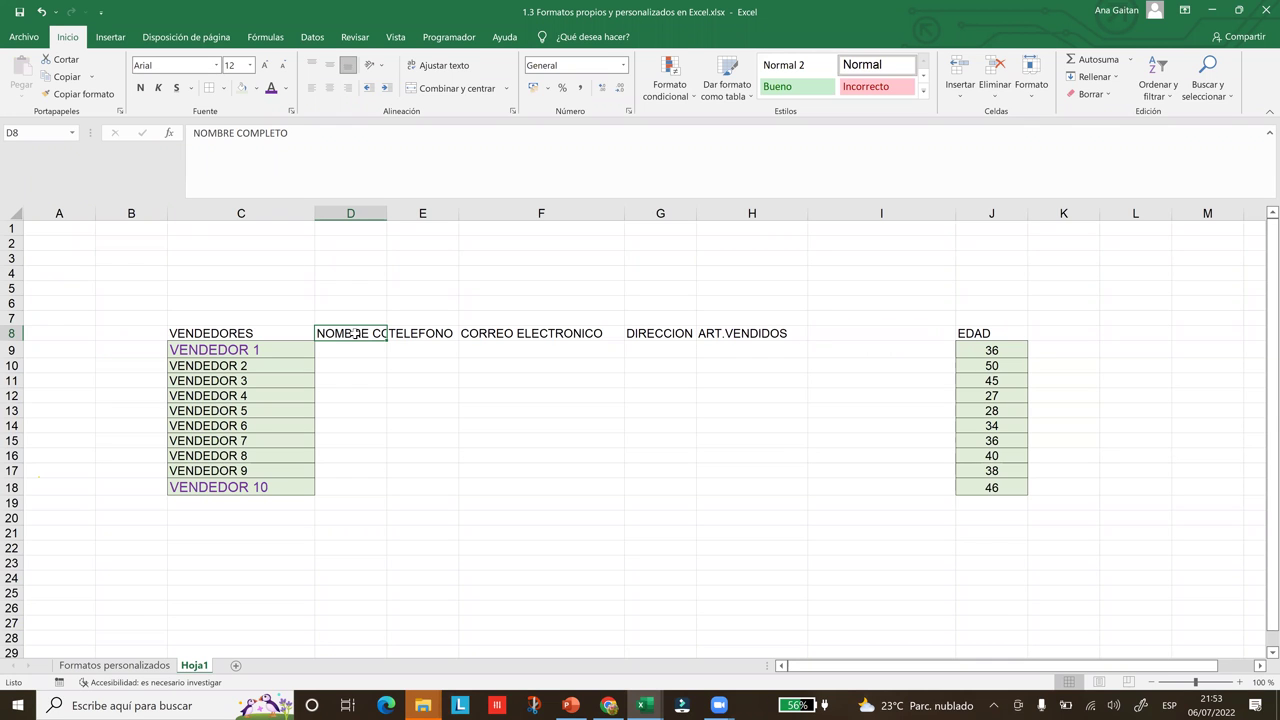
left_click_drag(385, 215, 430, 217)
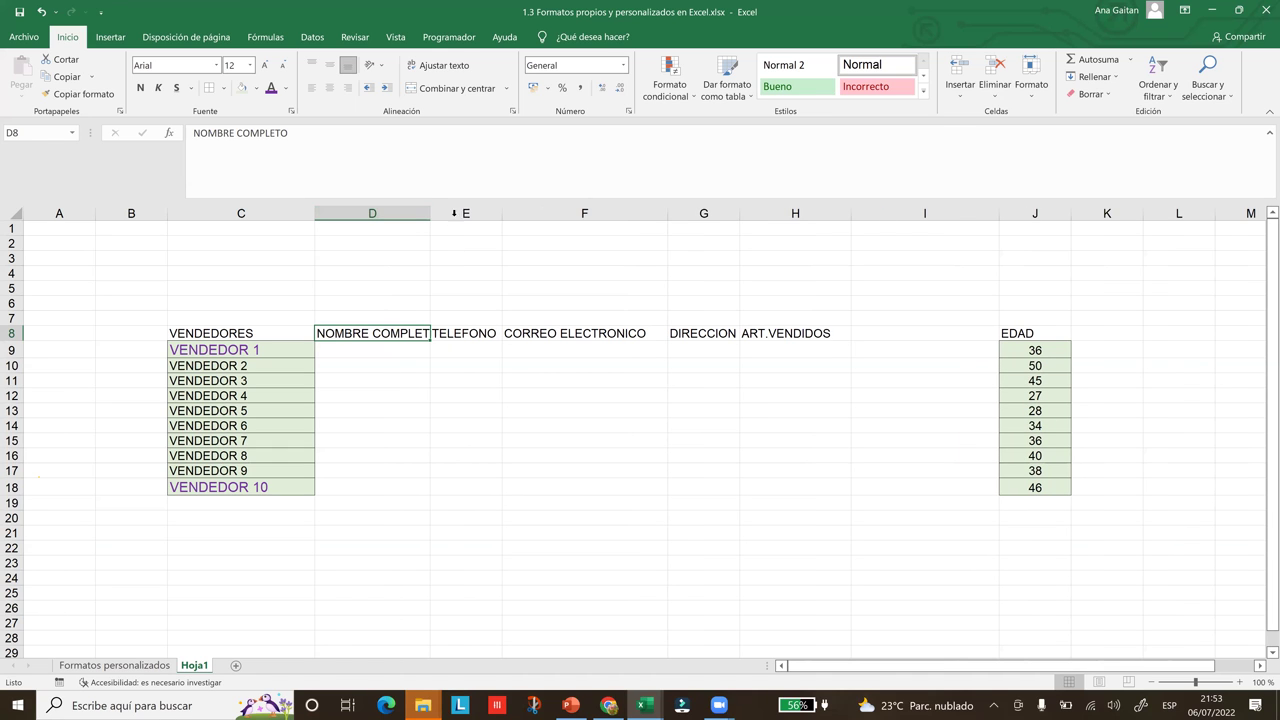
Widen column D further so NOMBRE COMPLETO fits
left_click(454, 213)
left_click(416, 214)
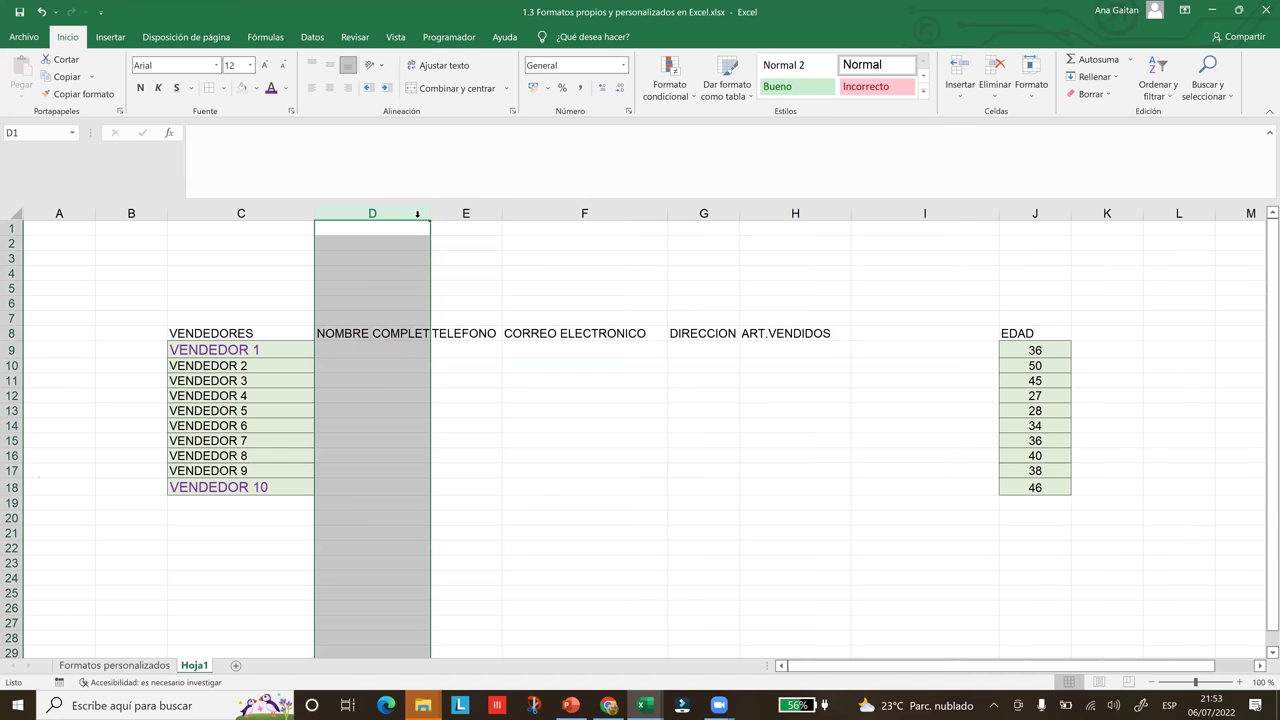
left_click(497, 333)
left_click_drag(450, 217, 471, 214)
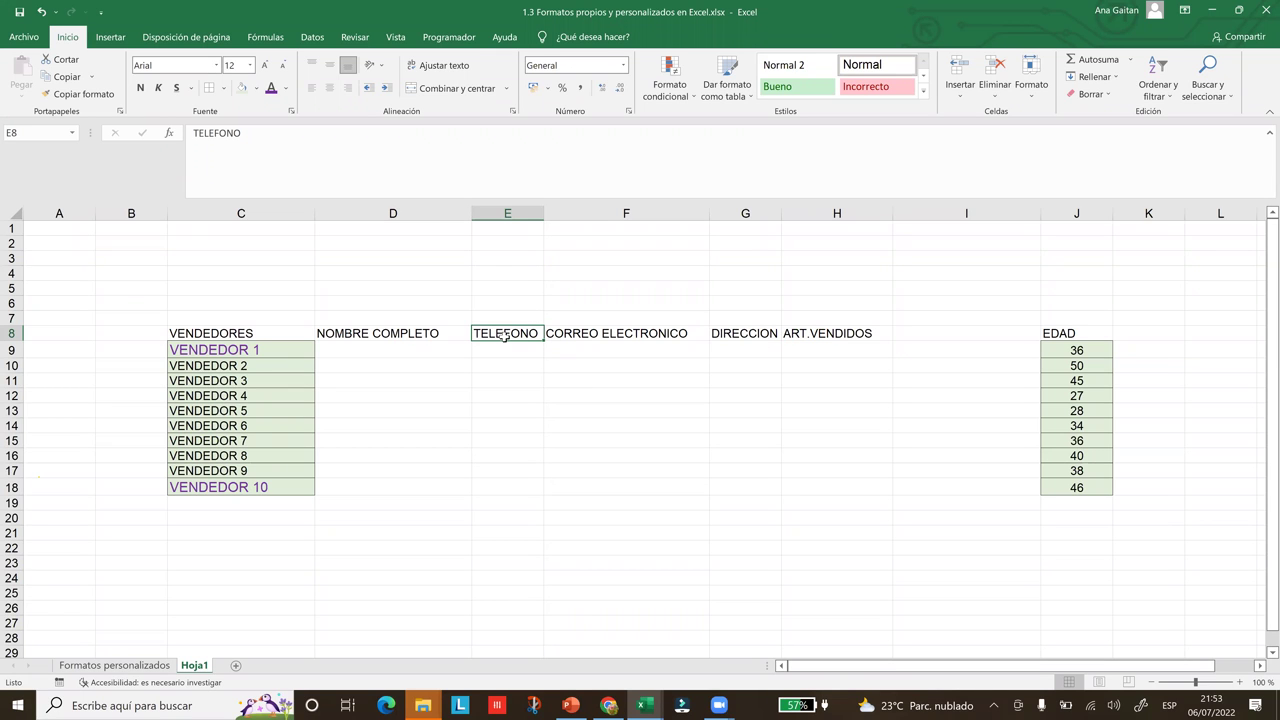
Widen column G so DIRECCION no longer overlaps ART.VENDIDOS
left_click(600, 335)
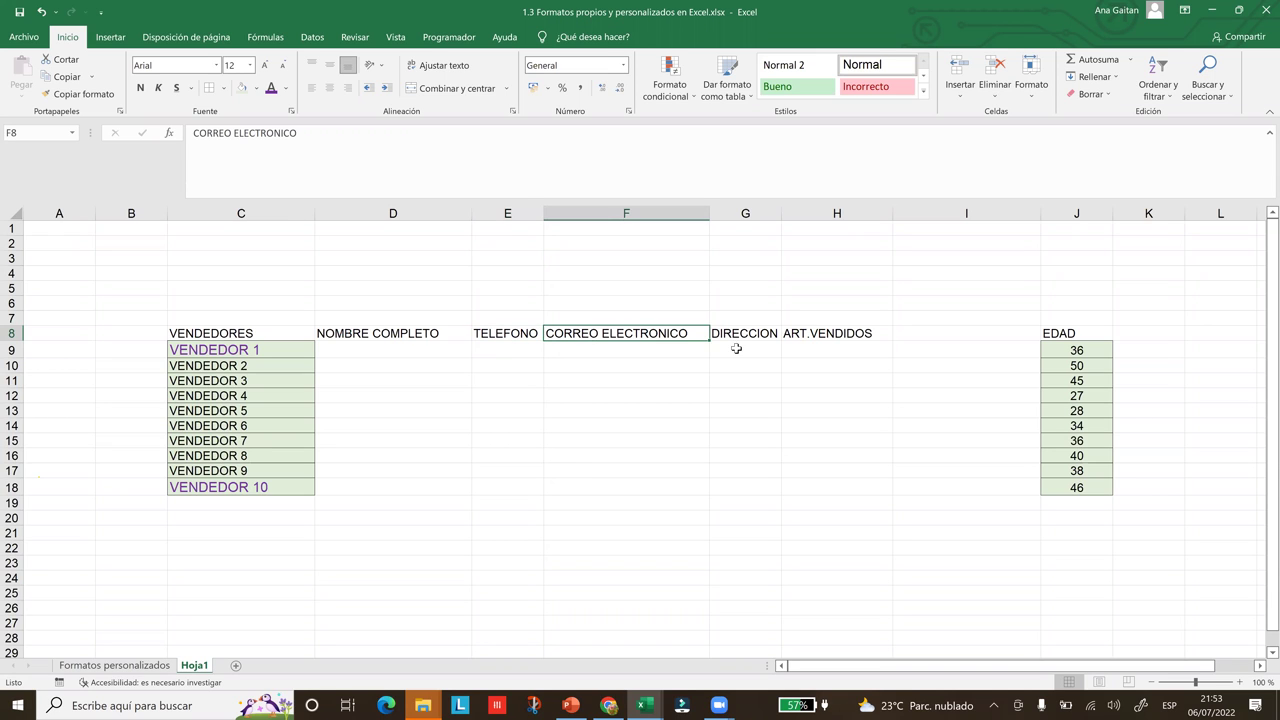
left_click(748, 336)
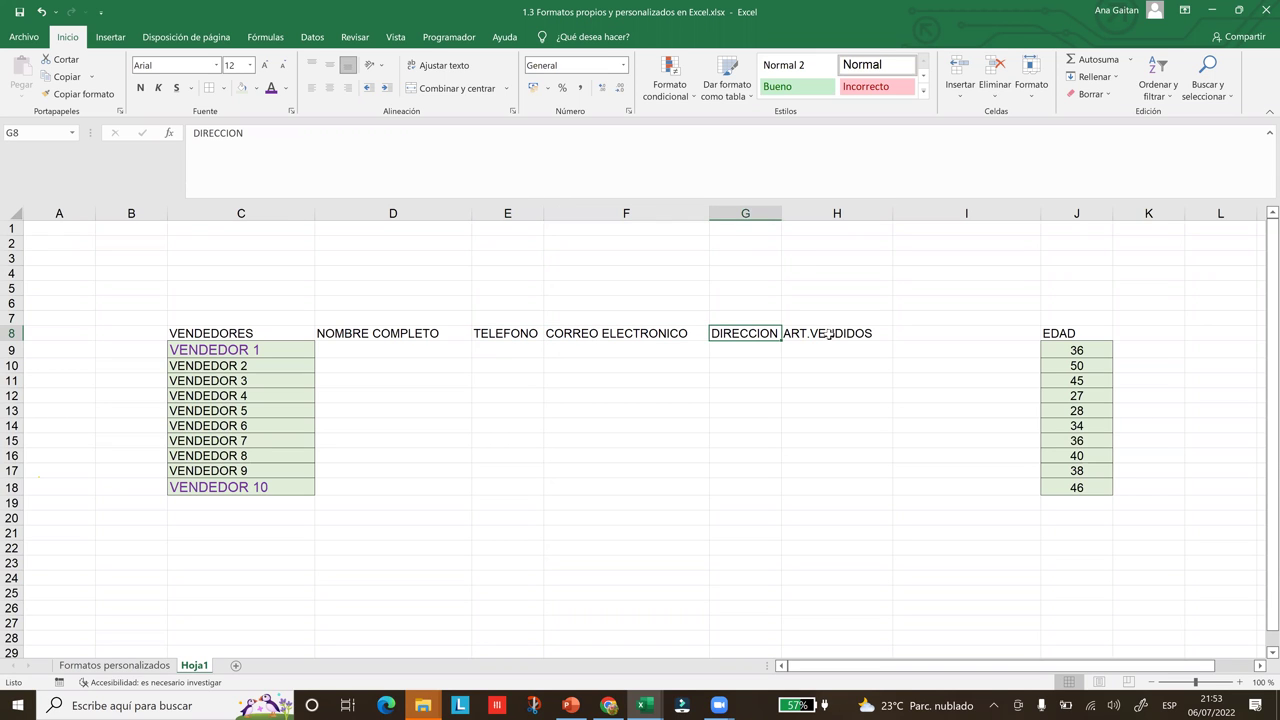
left_click(829, 335)
left_click_drag(782, 210, 834, 203)
left_click(489, 400)
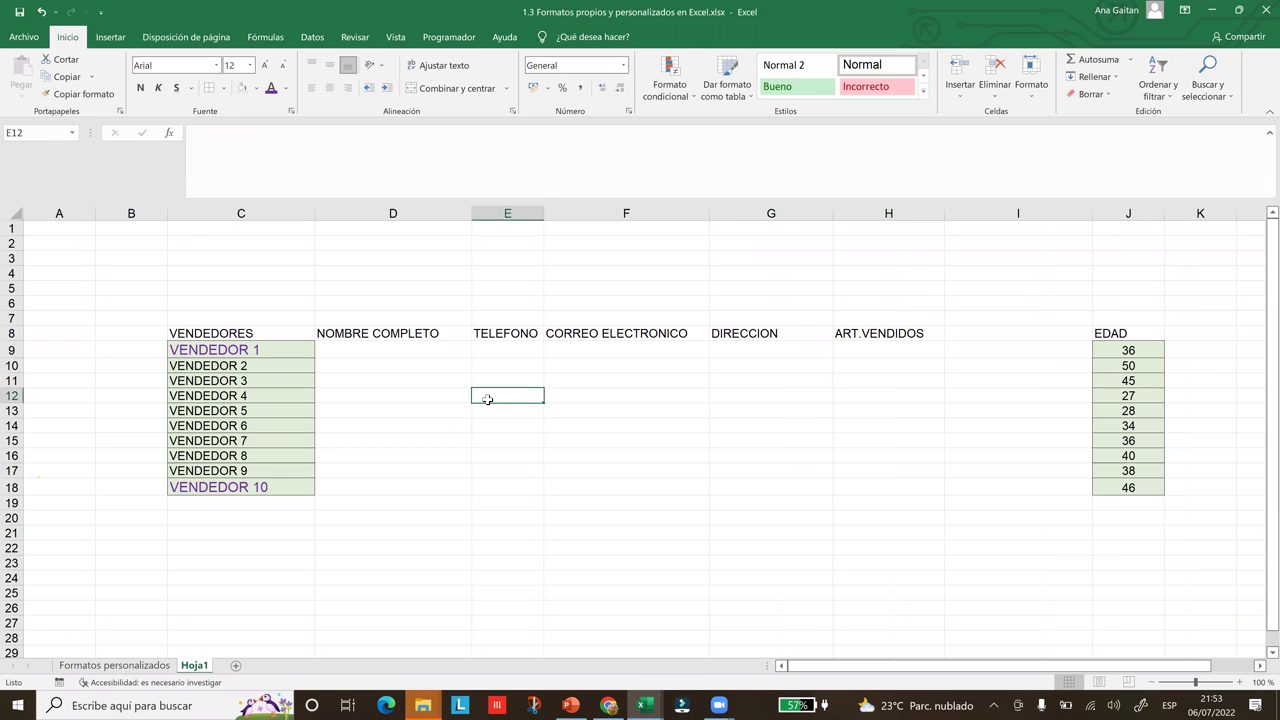
Enter VENDEDOR 1's full name, phone number and e-mail address in D9:F9, in capitals
left_click(370, 347)
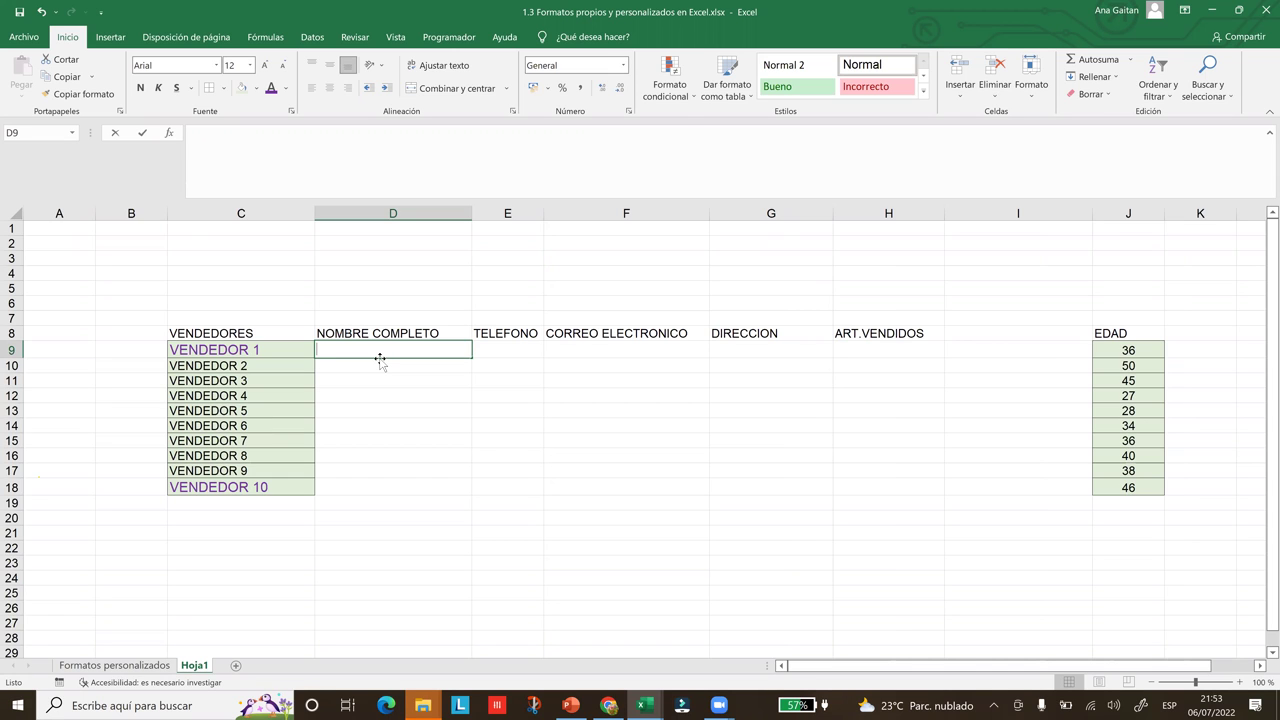
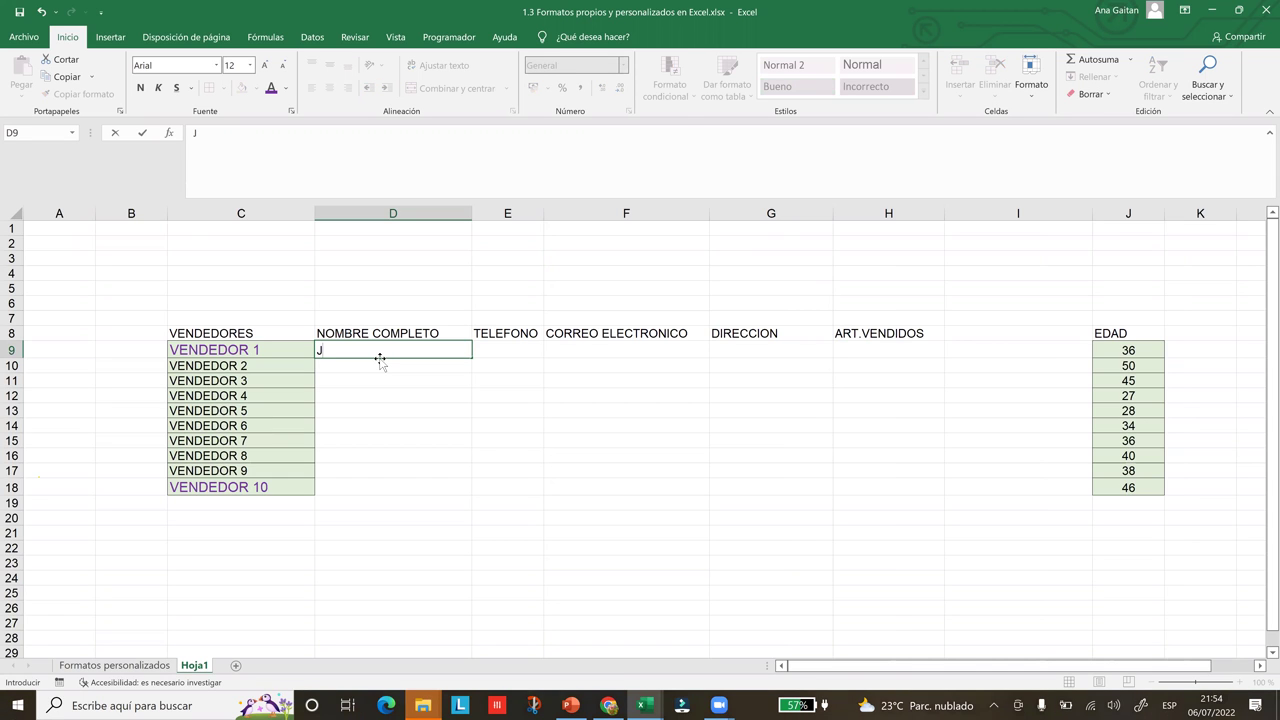
key("Caps_Lock")
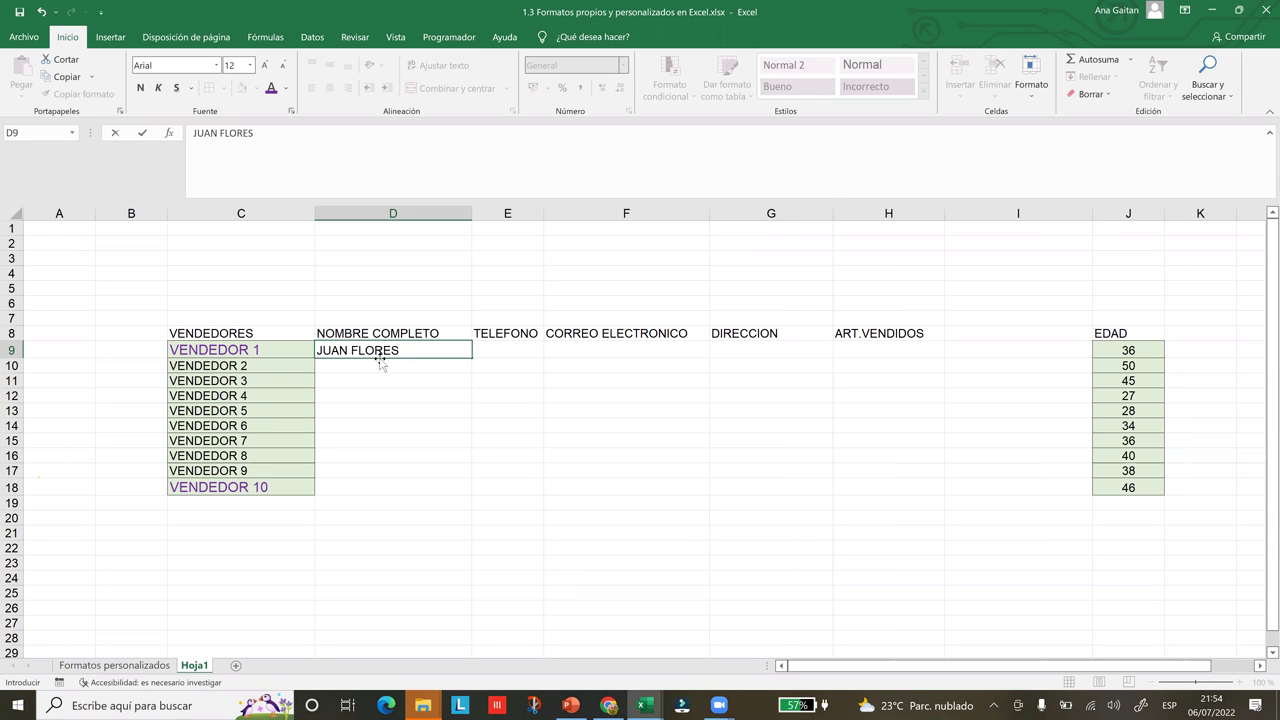
key("Tab")
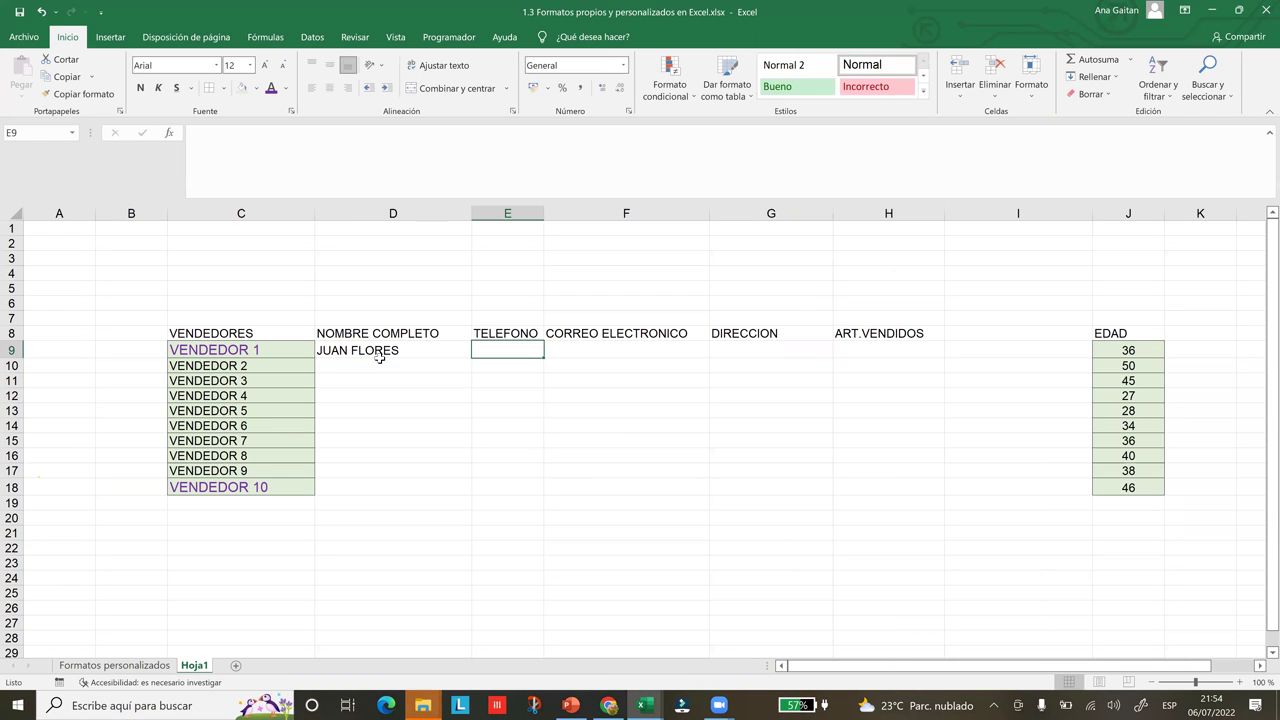
type("4")
key("BackSpace")
type("2665")
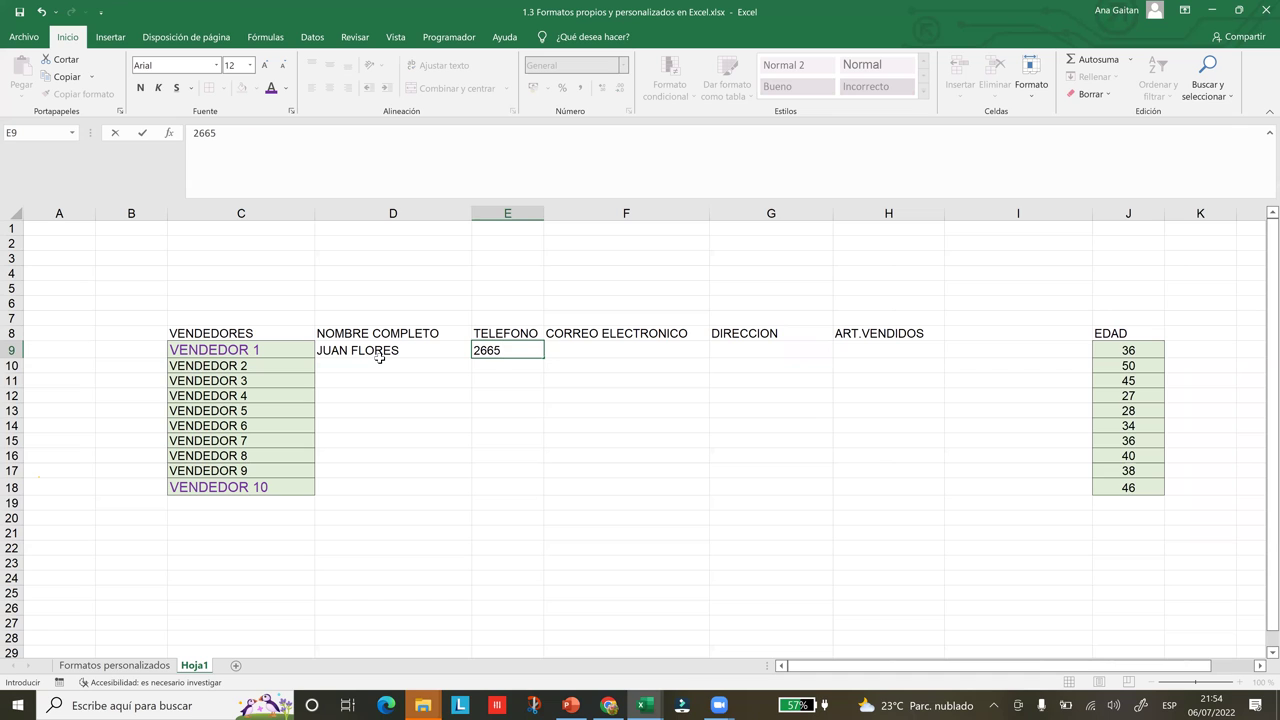
type("-4545")
left_click(615, 354)
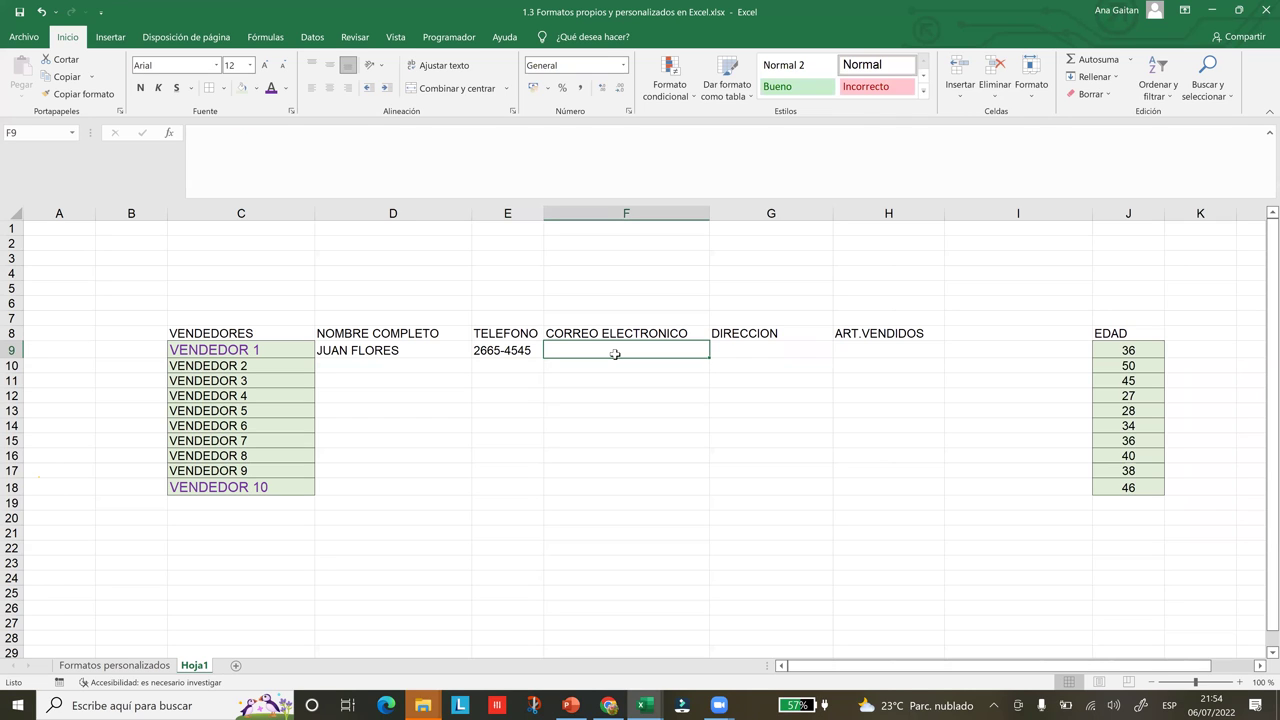
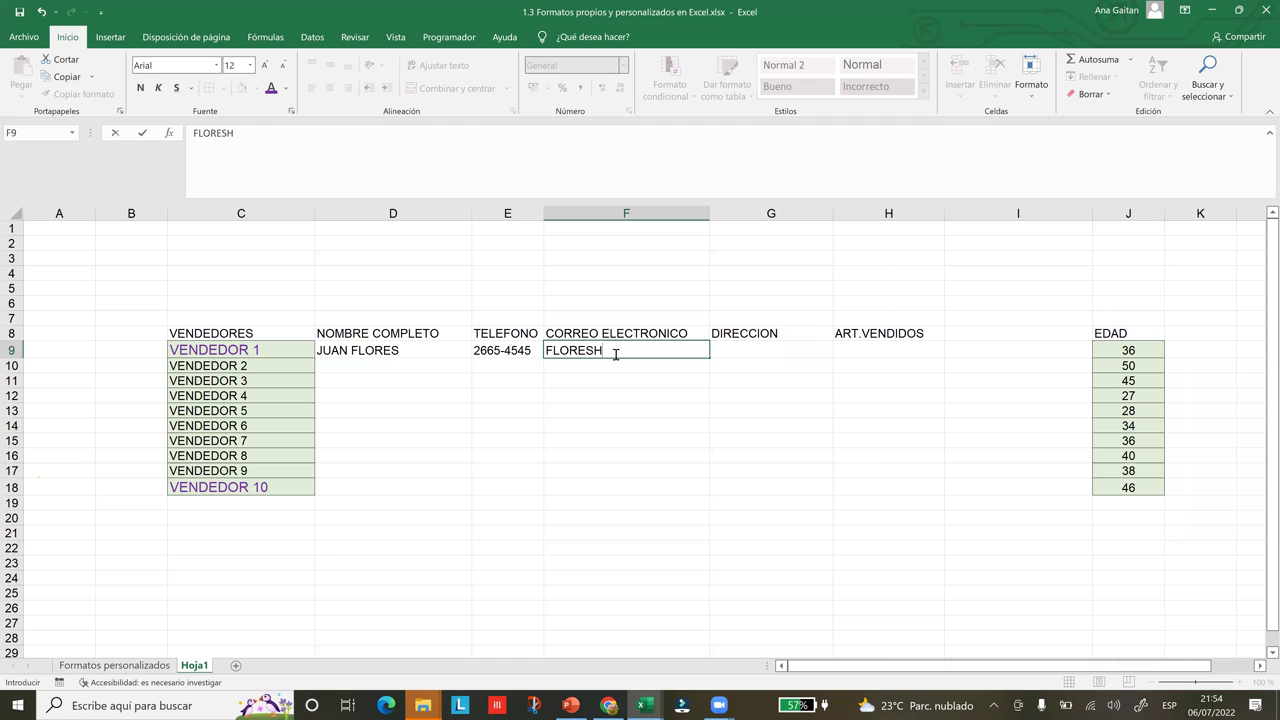
key("ctrl+Return")
Put SAN SALVADOR in G9 and 5 articles sold in H9, then begin VENDEDOR 2's name
key("Right")
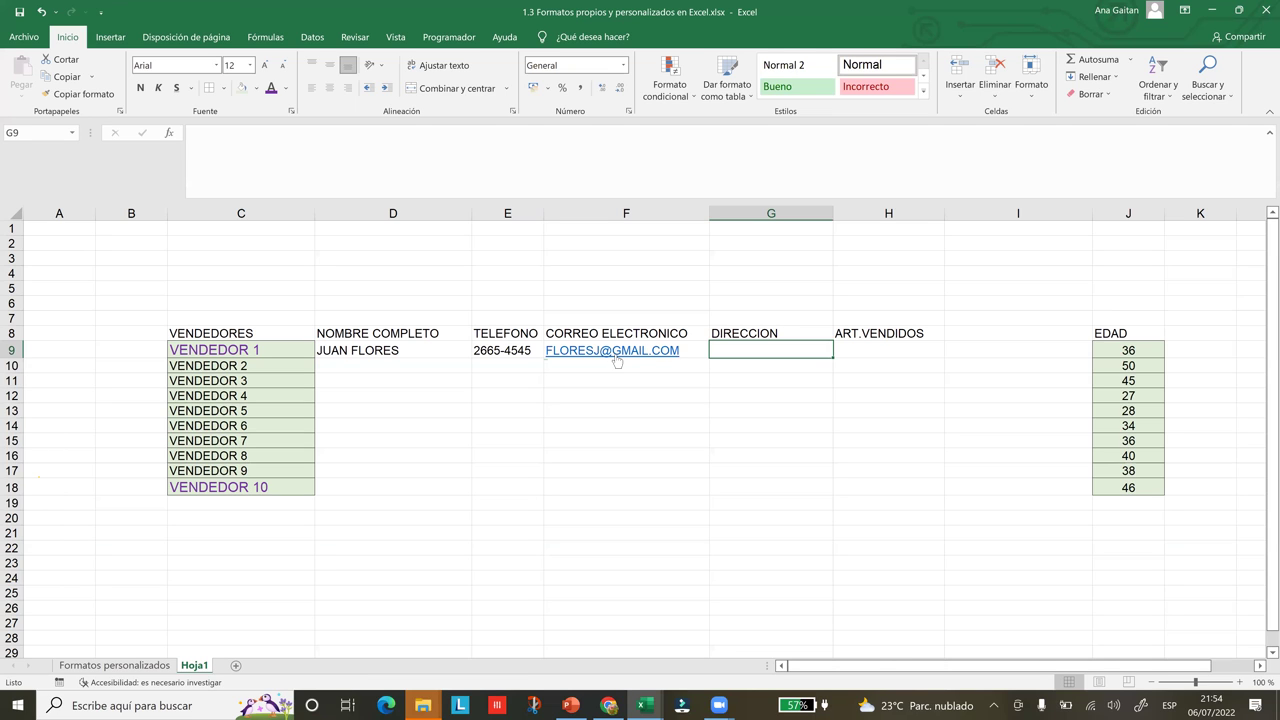
type("sA")
key("BackSpace")
key("BackSpace")
type("SAN ")
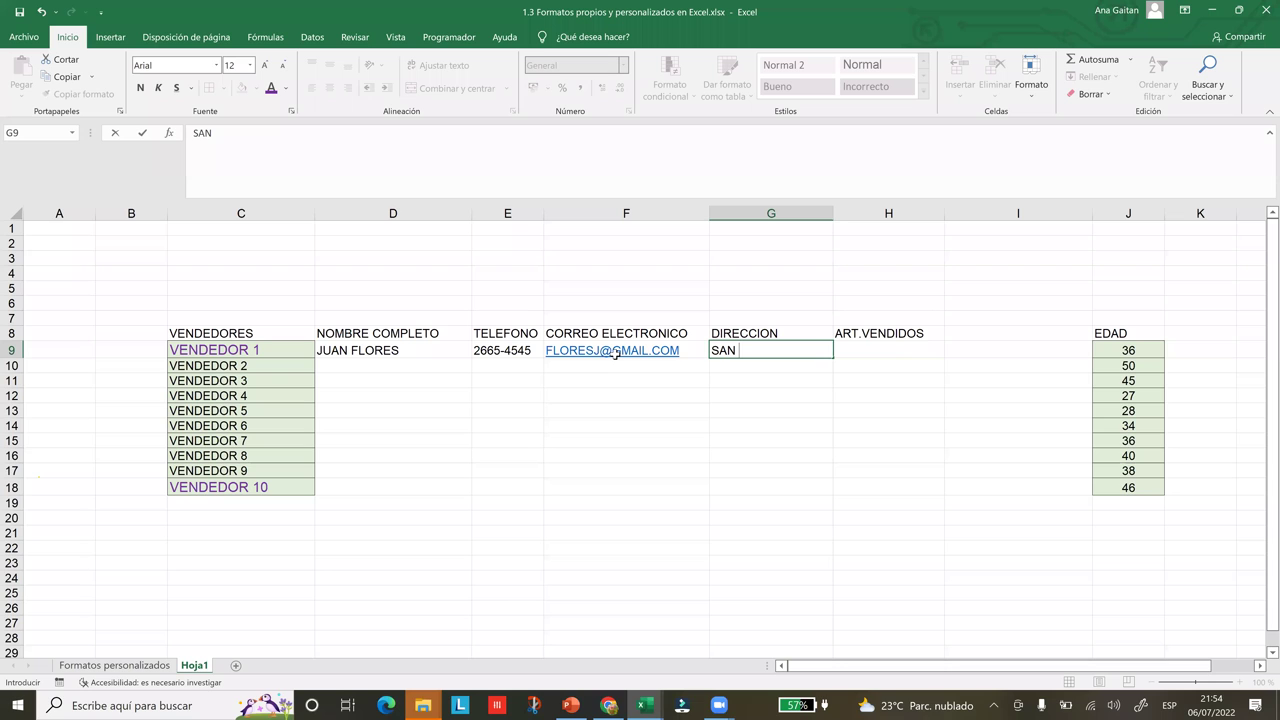
type("SALVADOR")
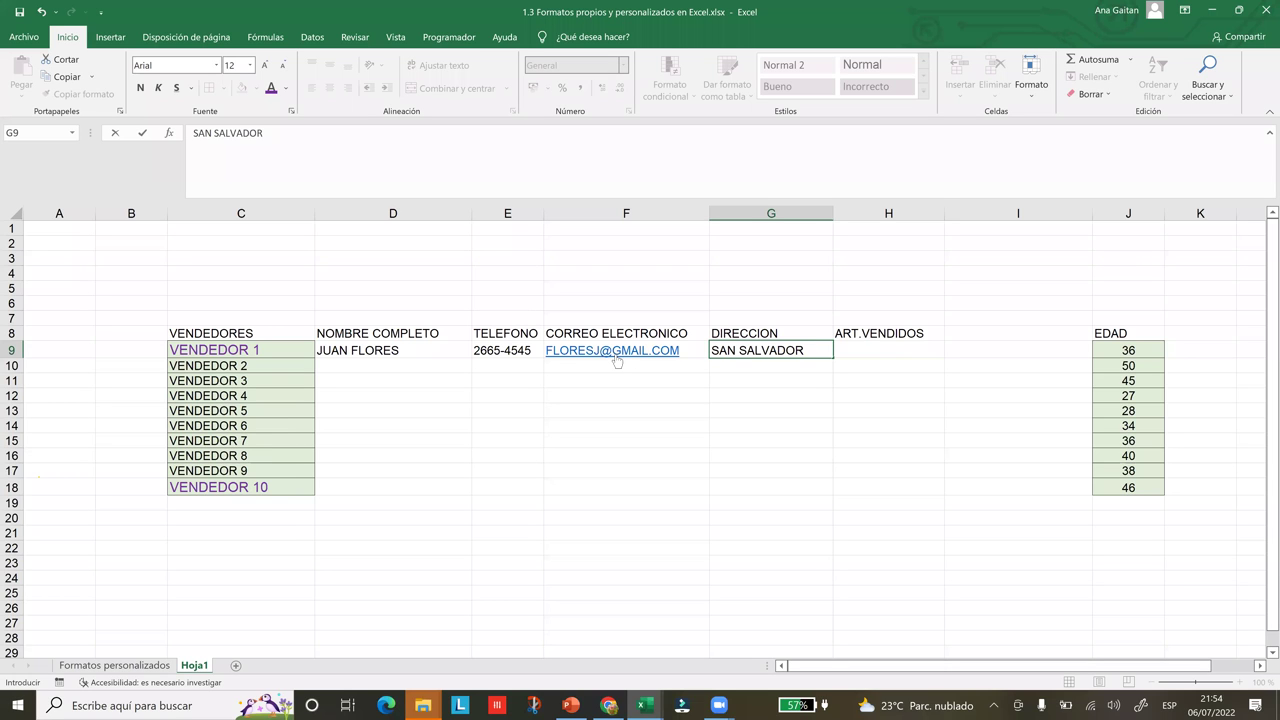
key("Tab")
type("5")
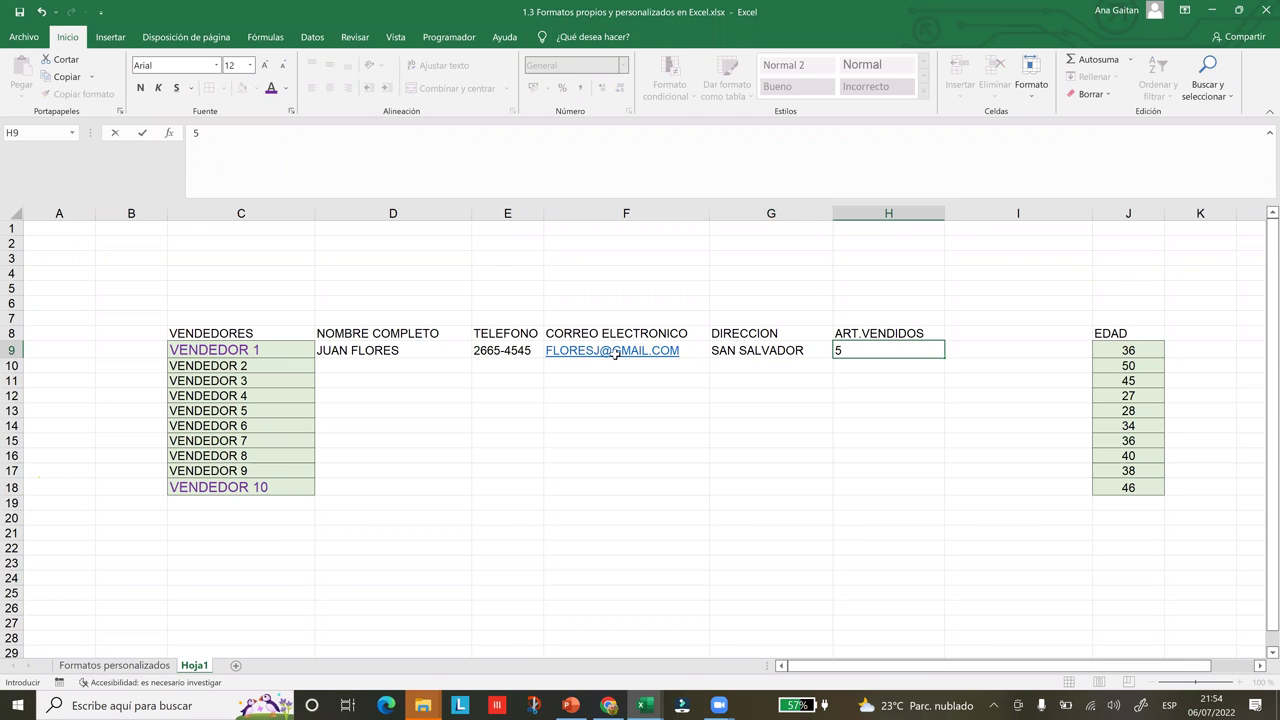
key("Return")
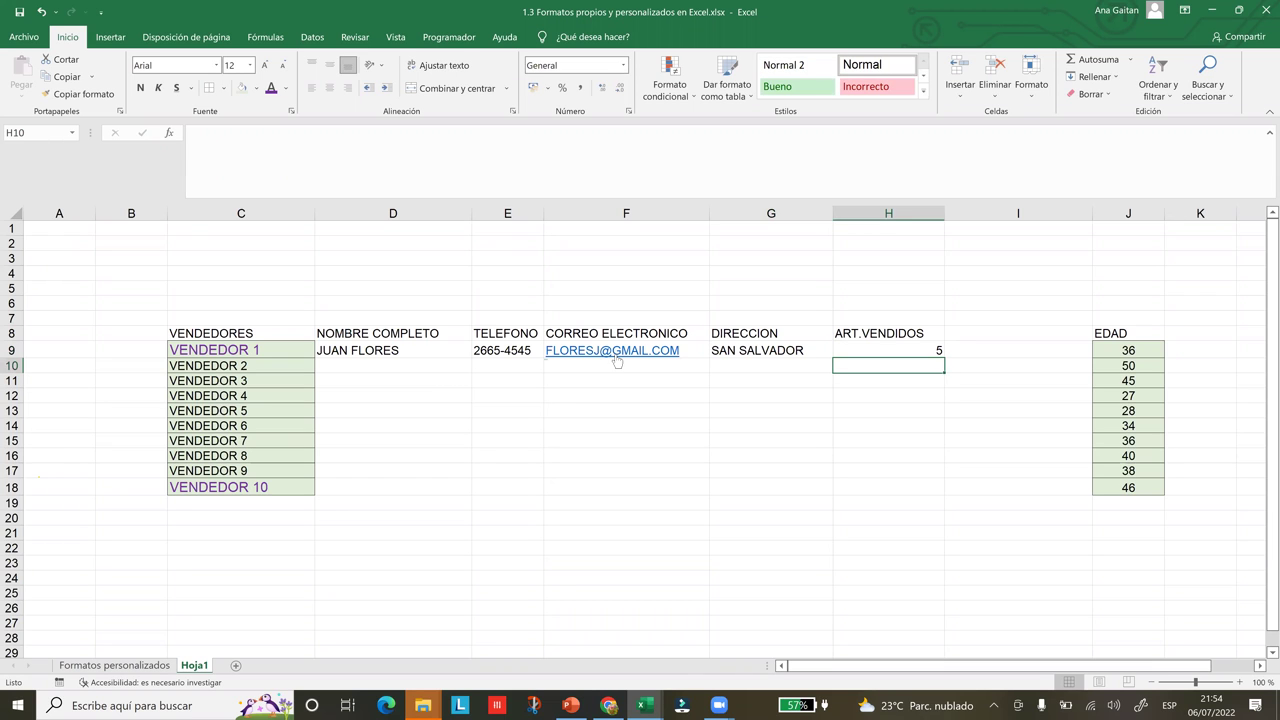
key("Left")
key("Left")
key("Left")
key("Left")
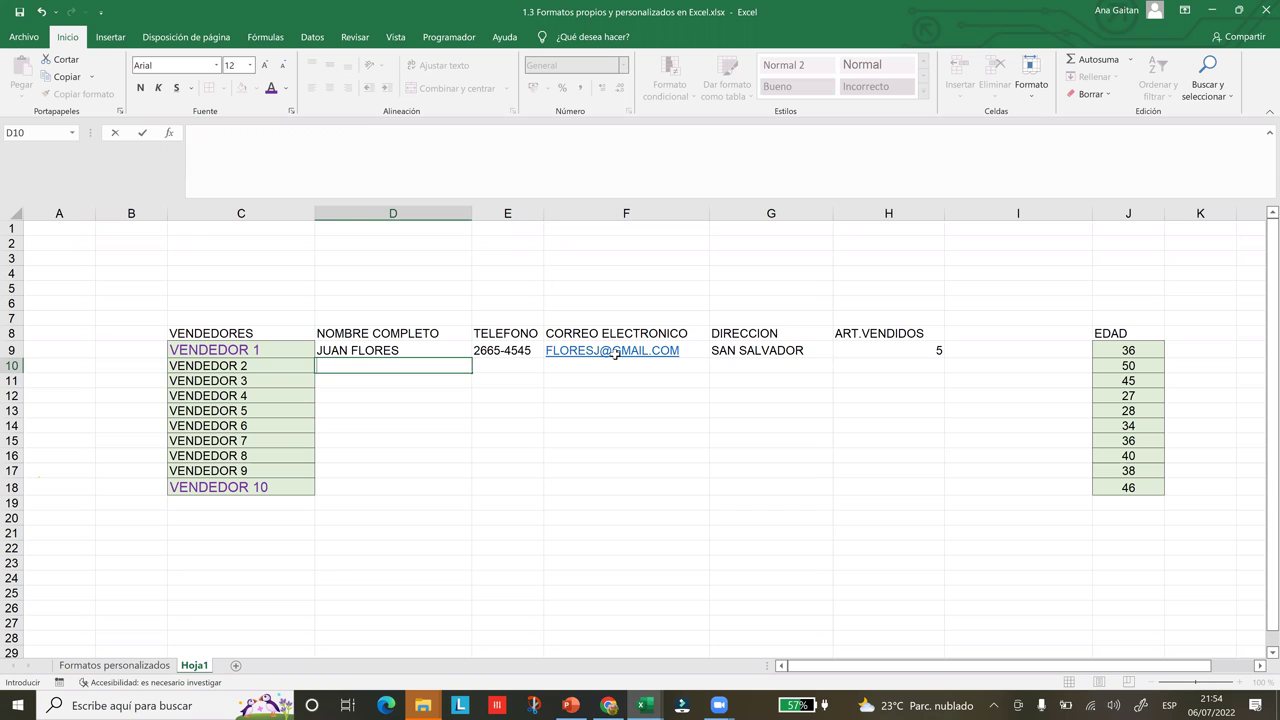
type("camila")
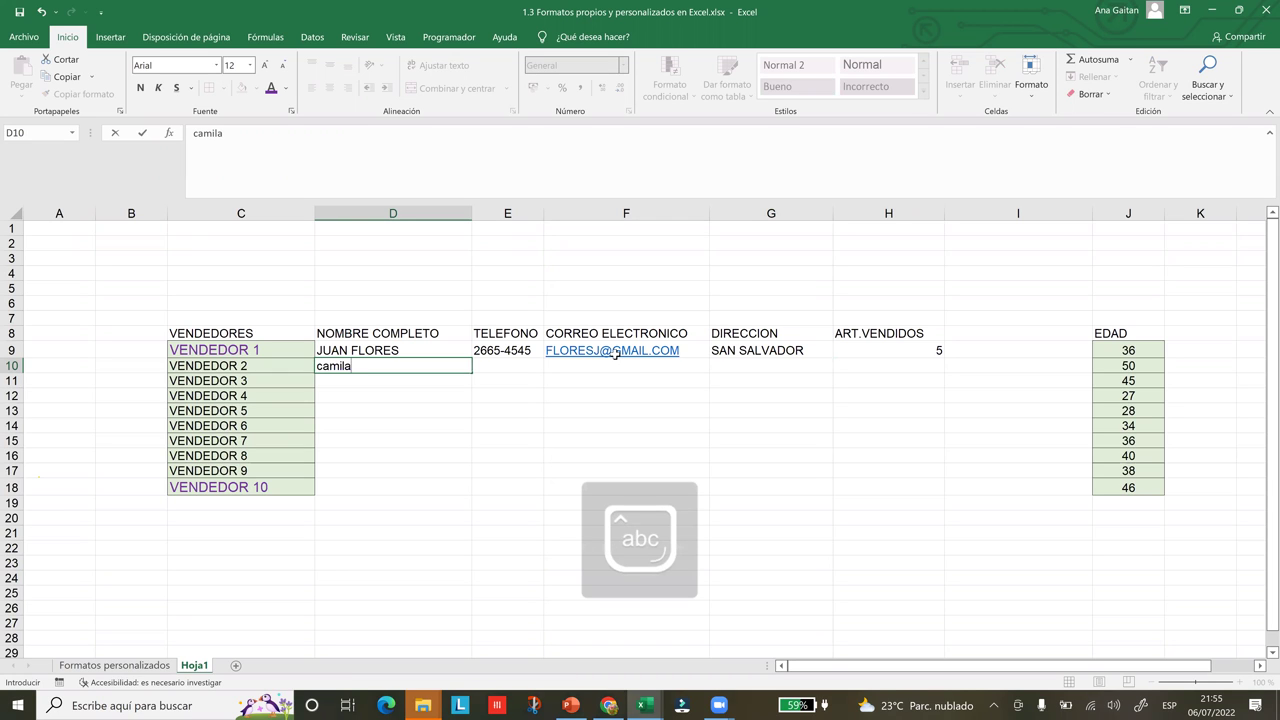
Complete VENDEDOR 2's row with name, phone, e-mail, address SAN MIGUEL and 0 articles sold
key("Caps_Lock")
key("BackSpace")
key("BackSpace")
key("BackSpace")
key("BackSpace")
key("BackSpace")
key("BackSpace")
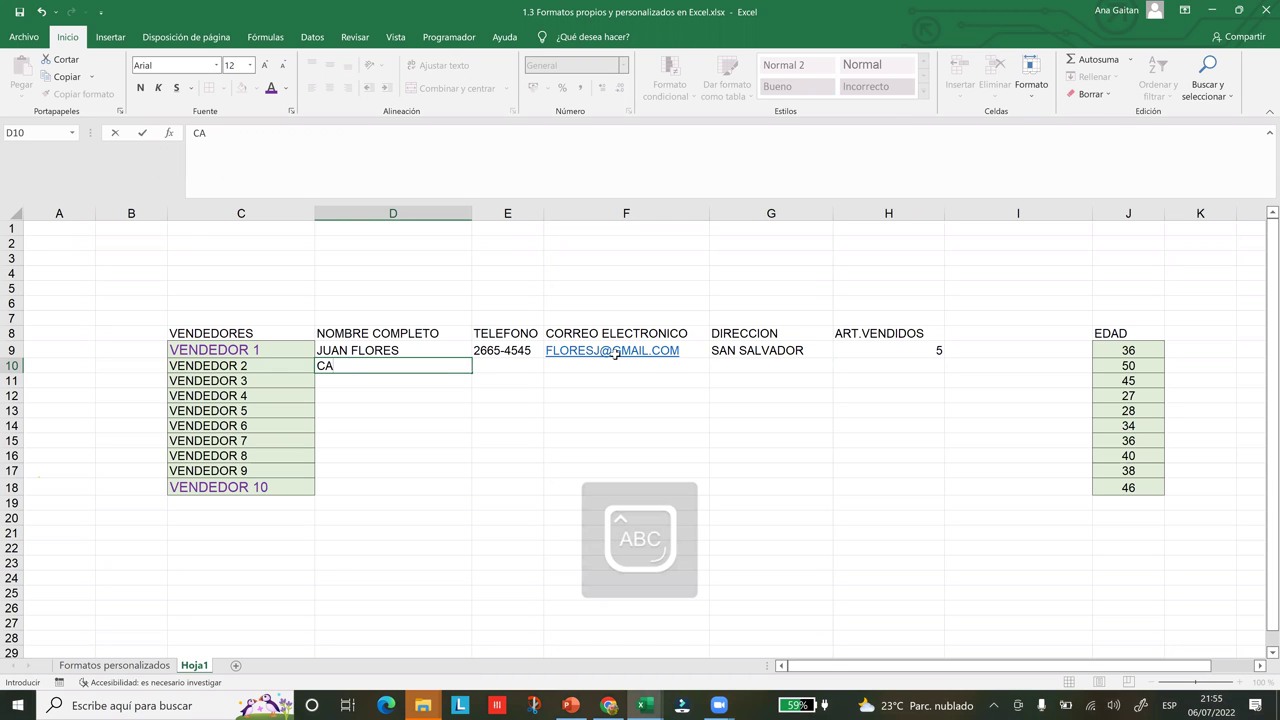
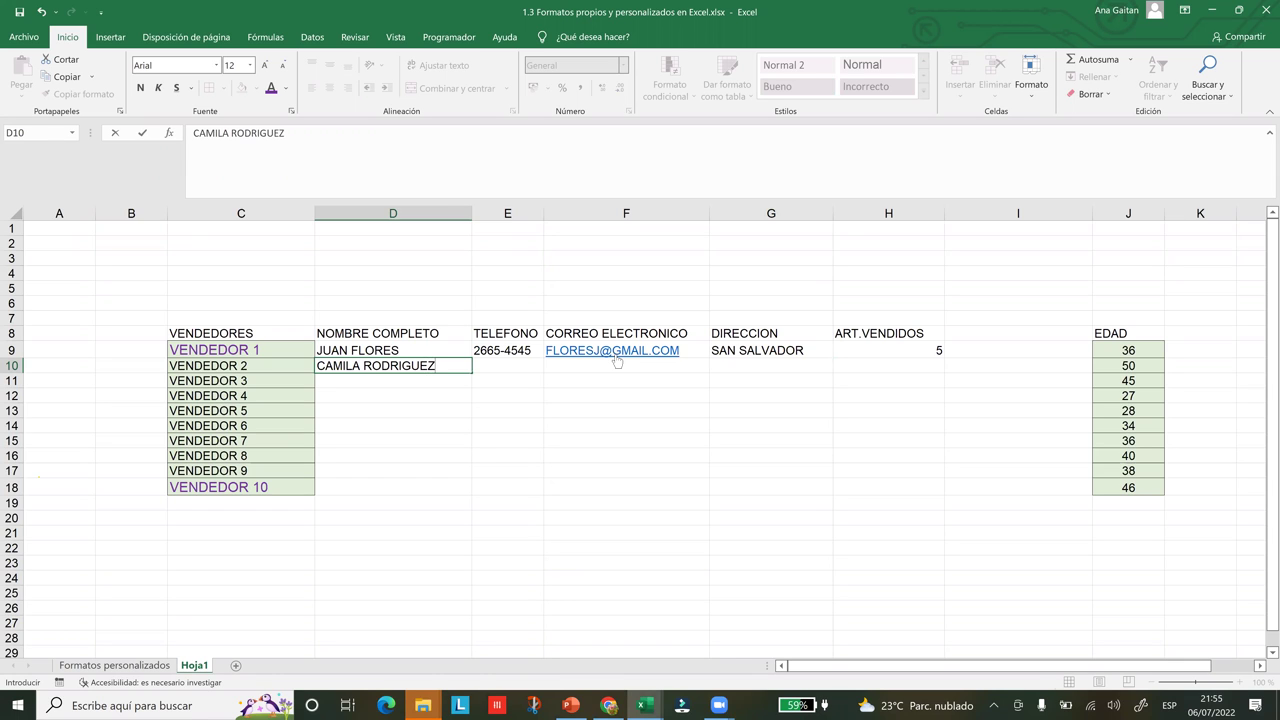
key("Tab")
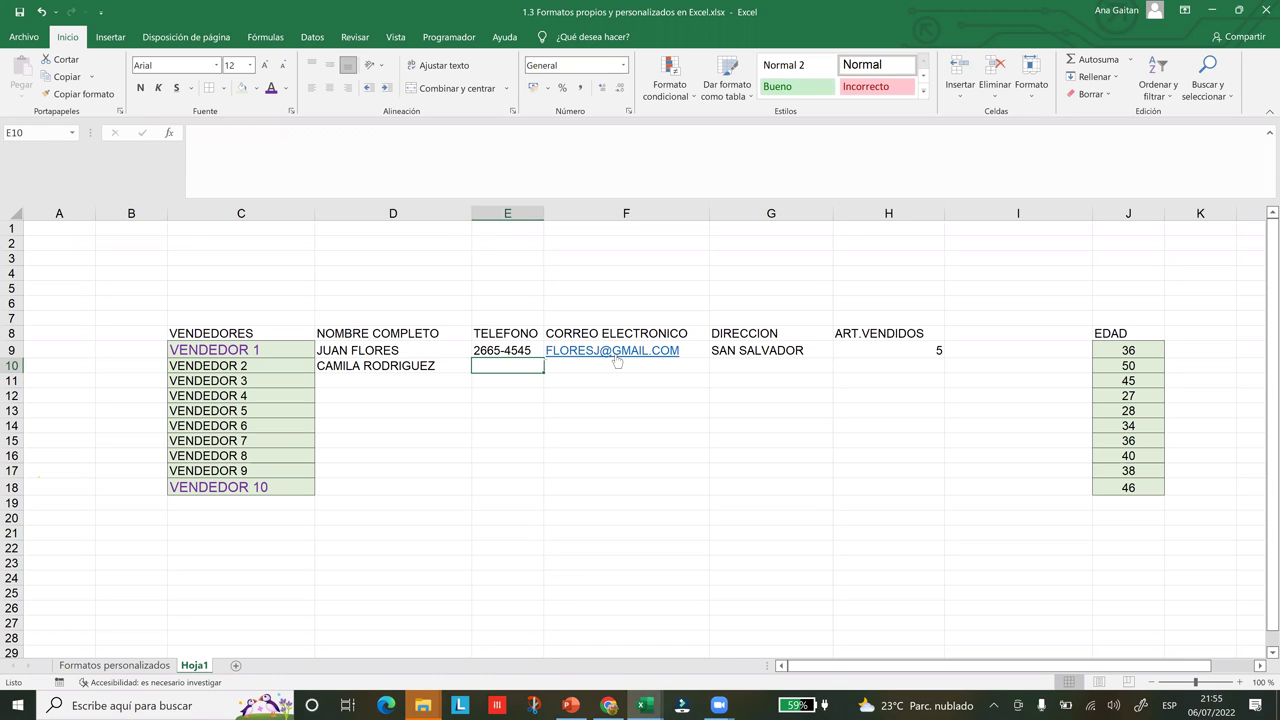
type("2645")
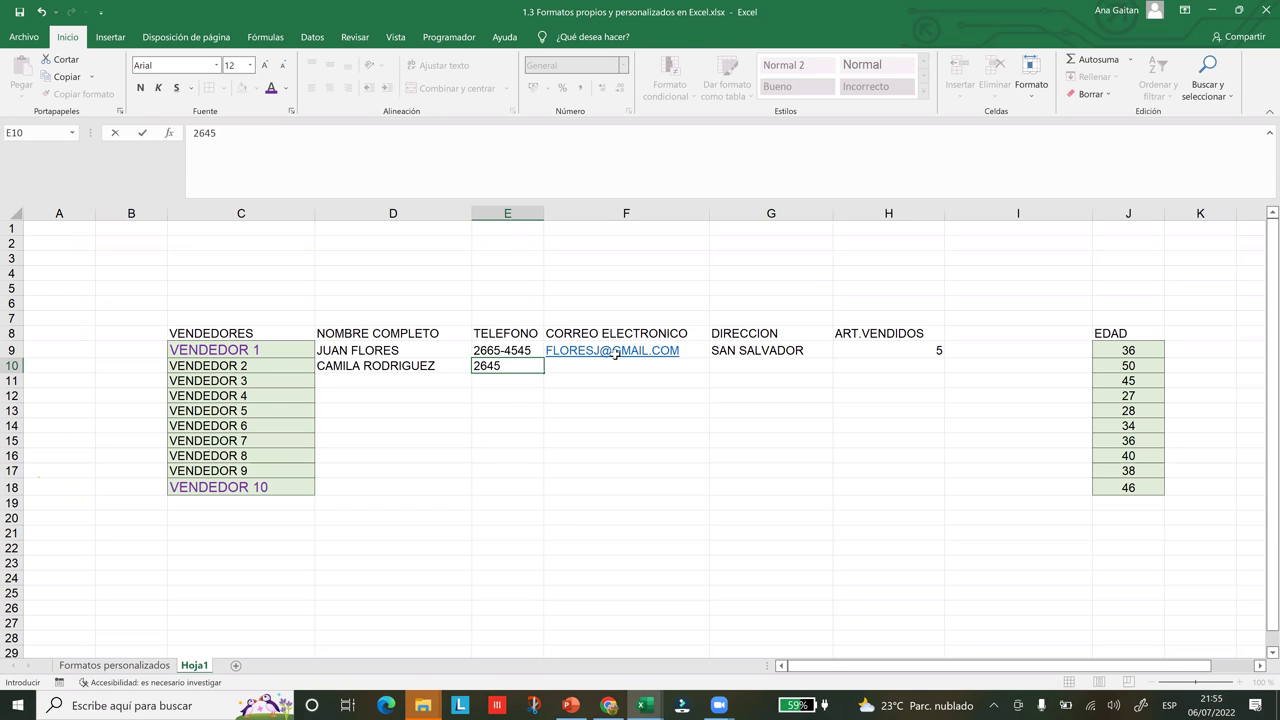
type("-2323")
key("Tab")
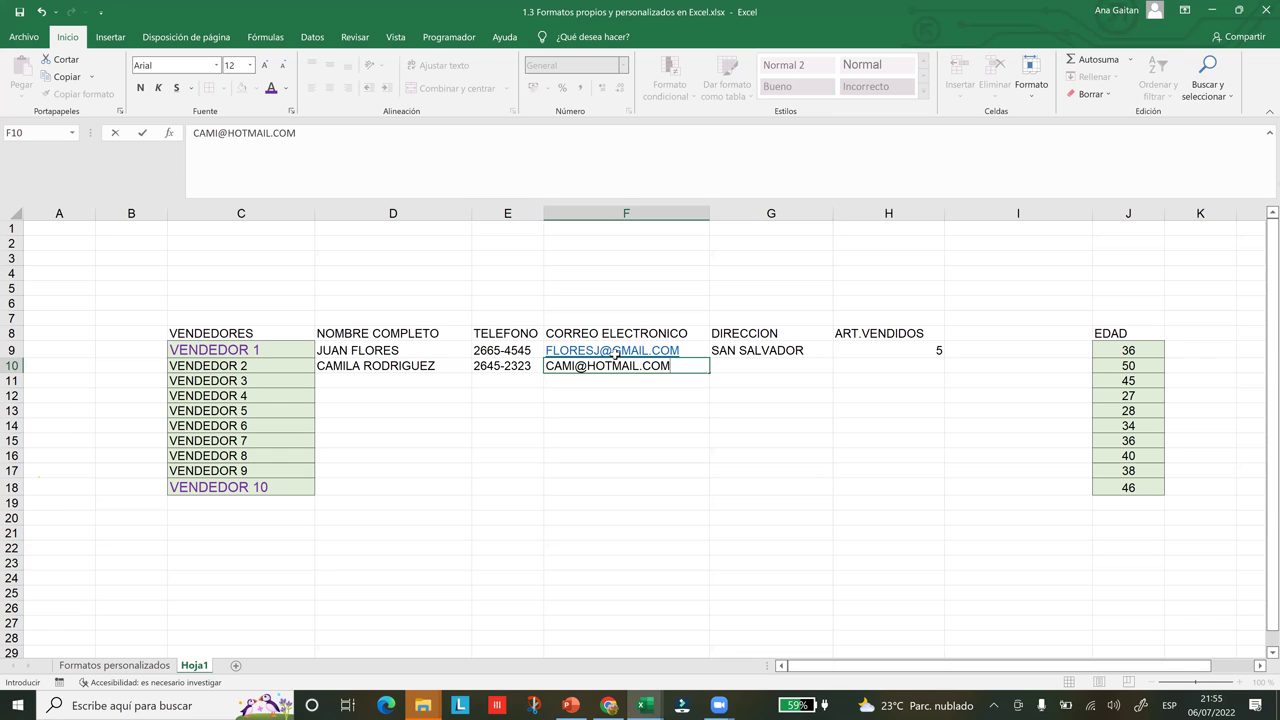
left_click(755, 367)
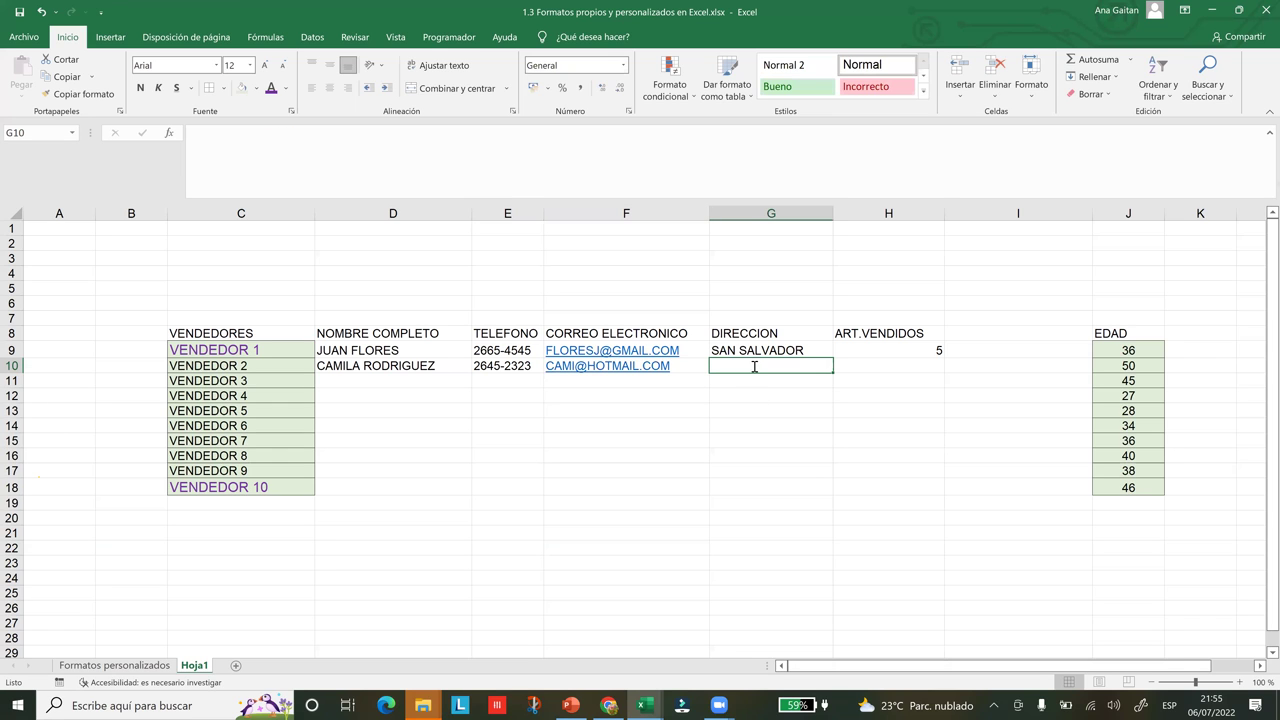
type("SAN")
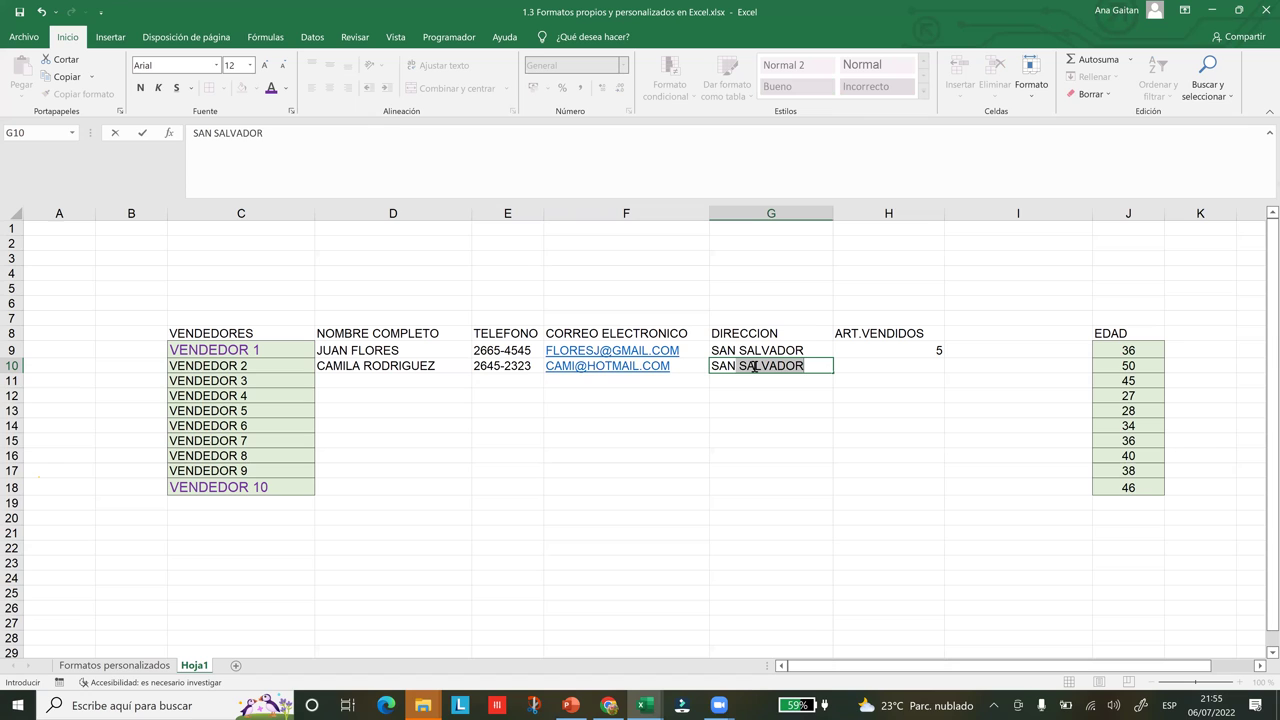
type(" MIGUEL")
key("Tab")
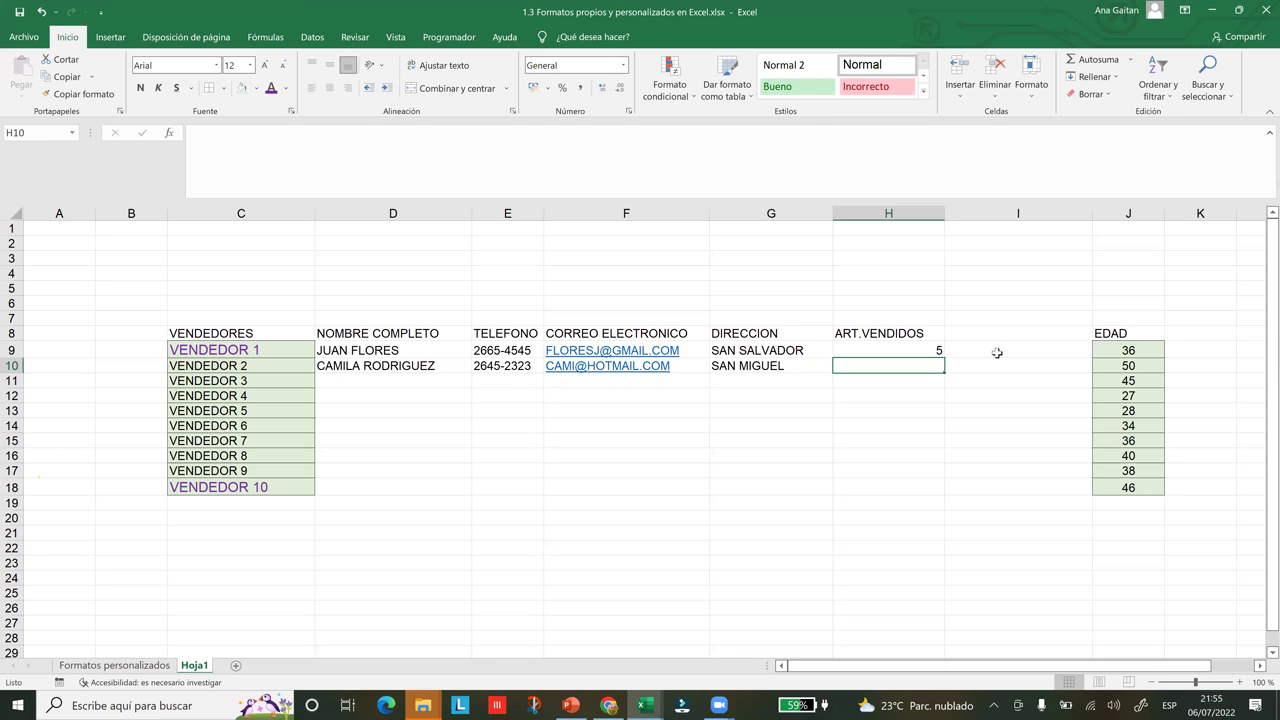
type("0")
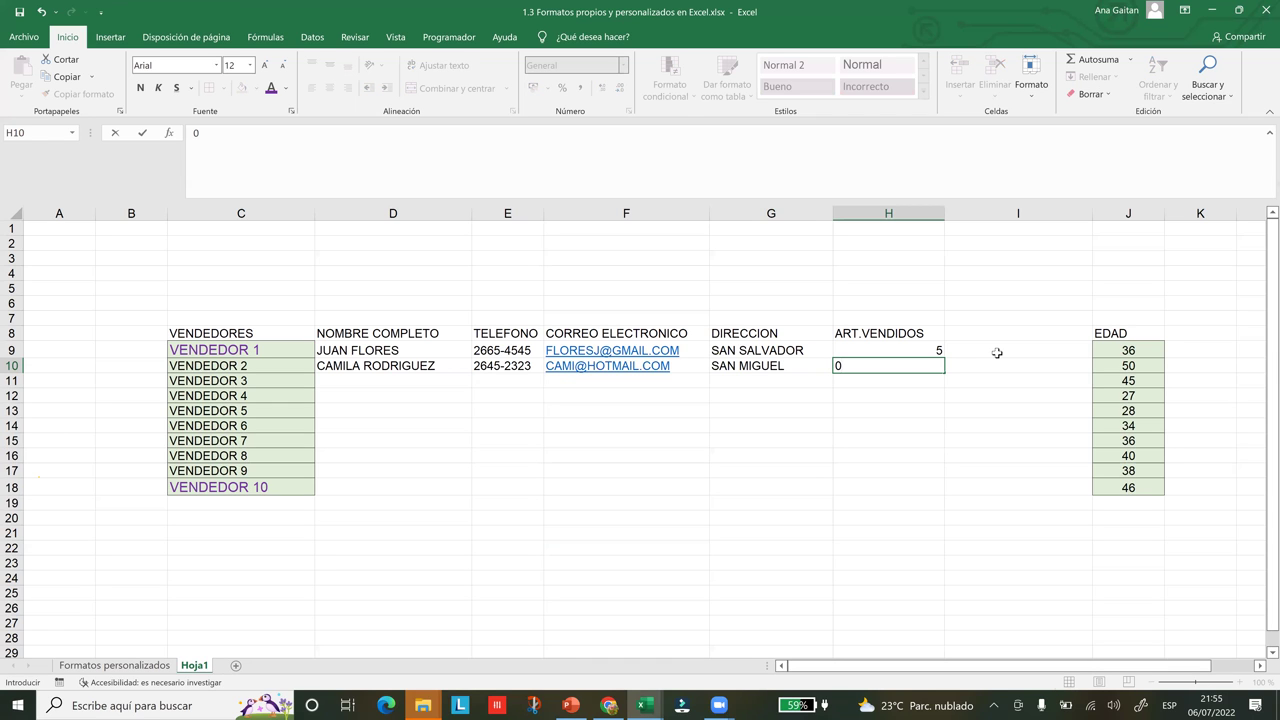
key("Return")
Enter VENDEDOR 3's full name, phone number and e-mail address in D11:F11
key("Left")
key("Left")
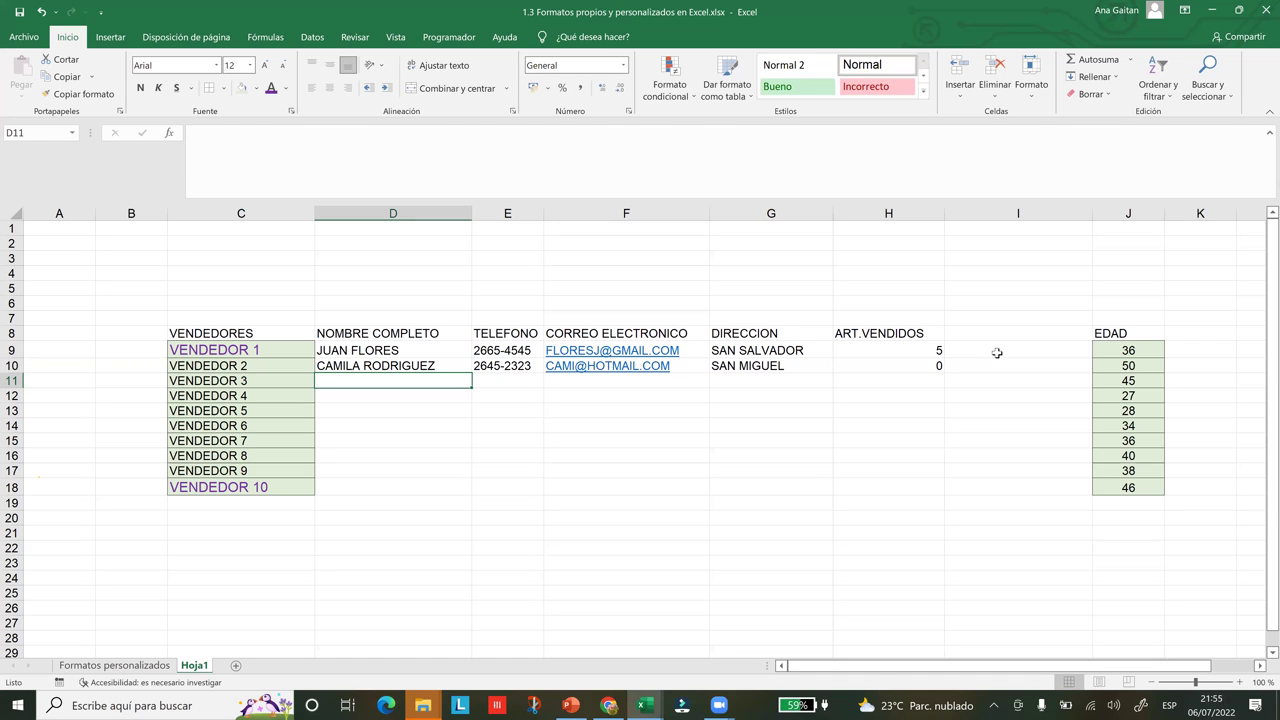
key("Tab")
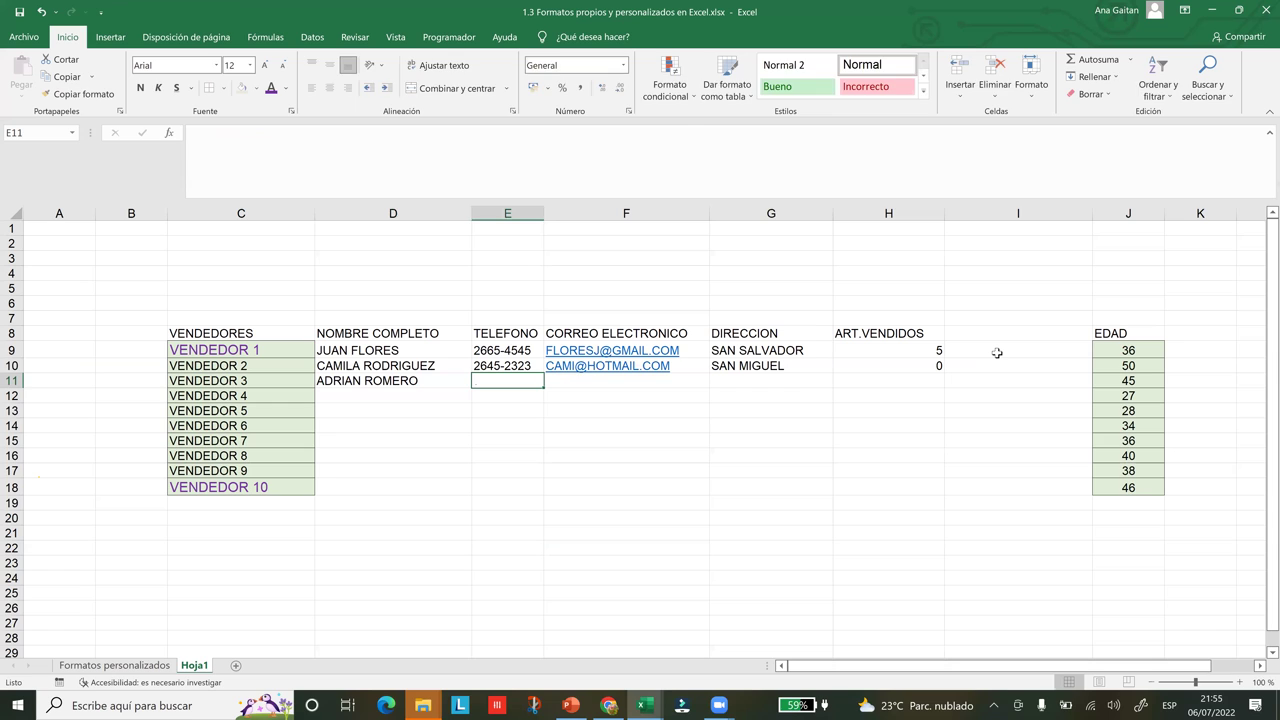
type("7676-7678")
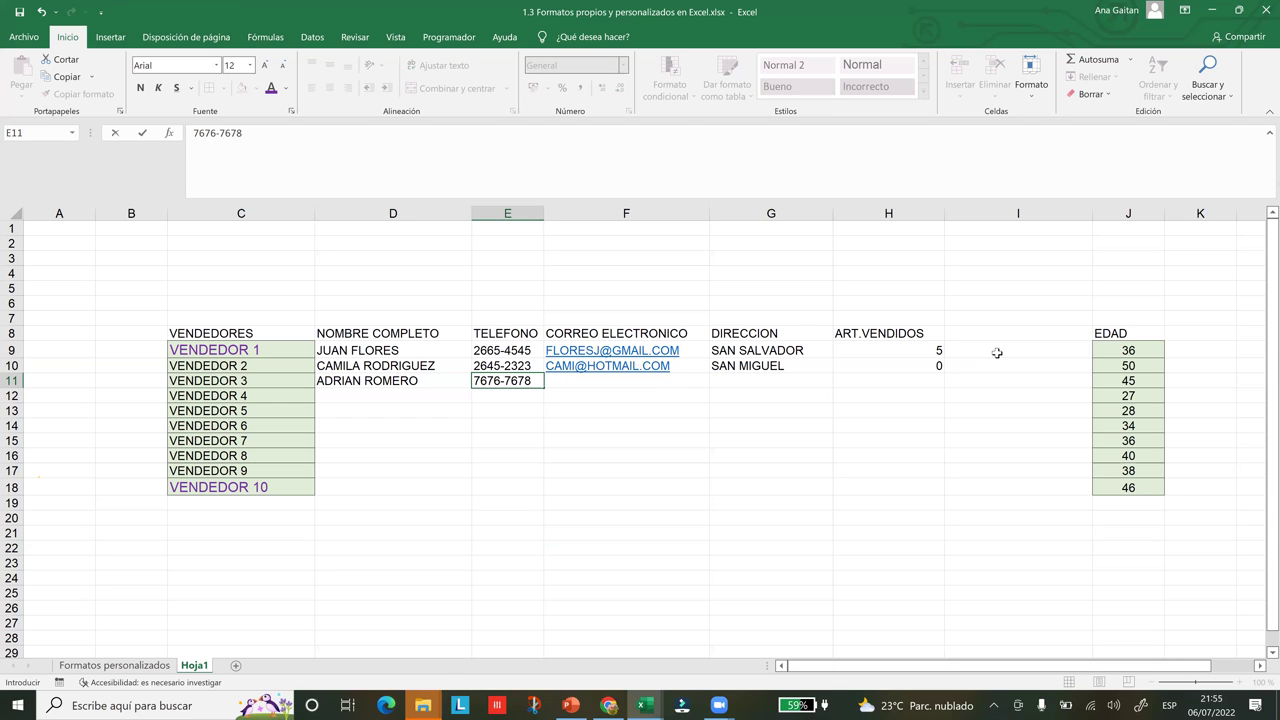
key("Tab")
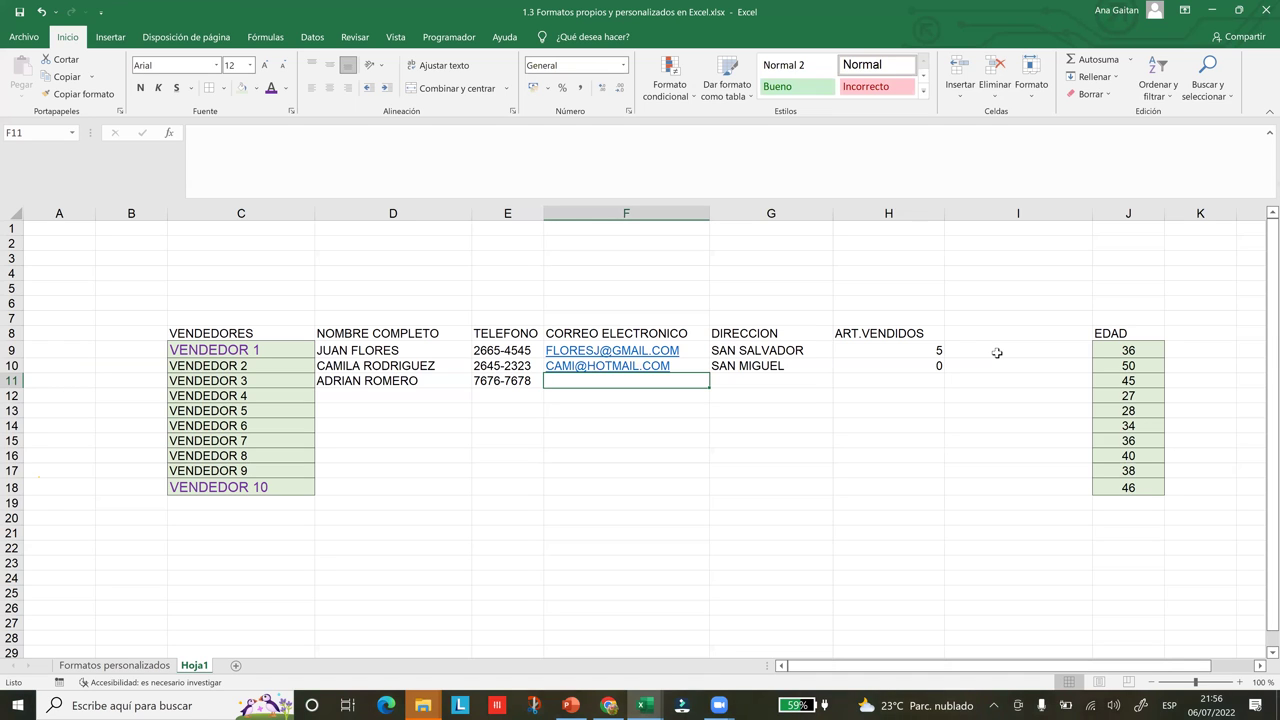
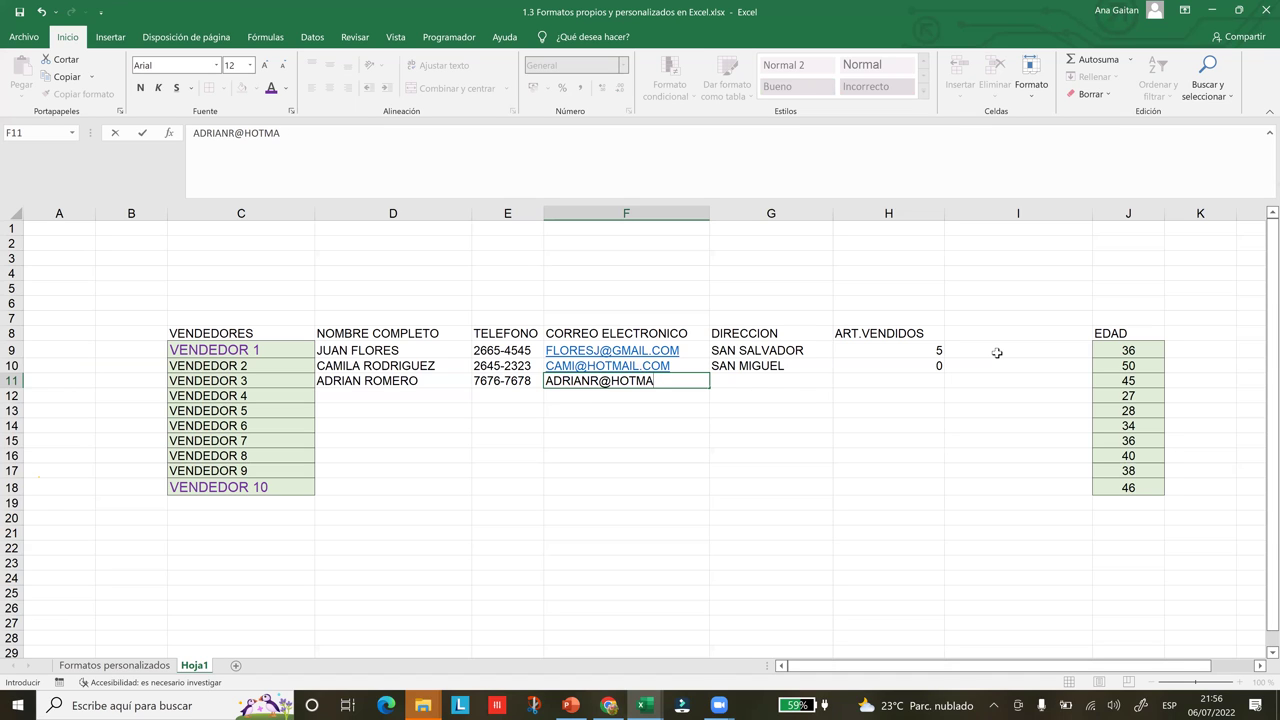
key("Tab")
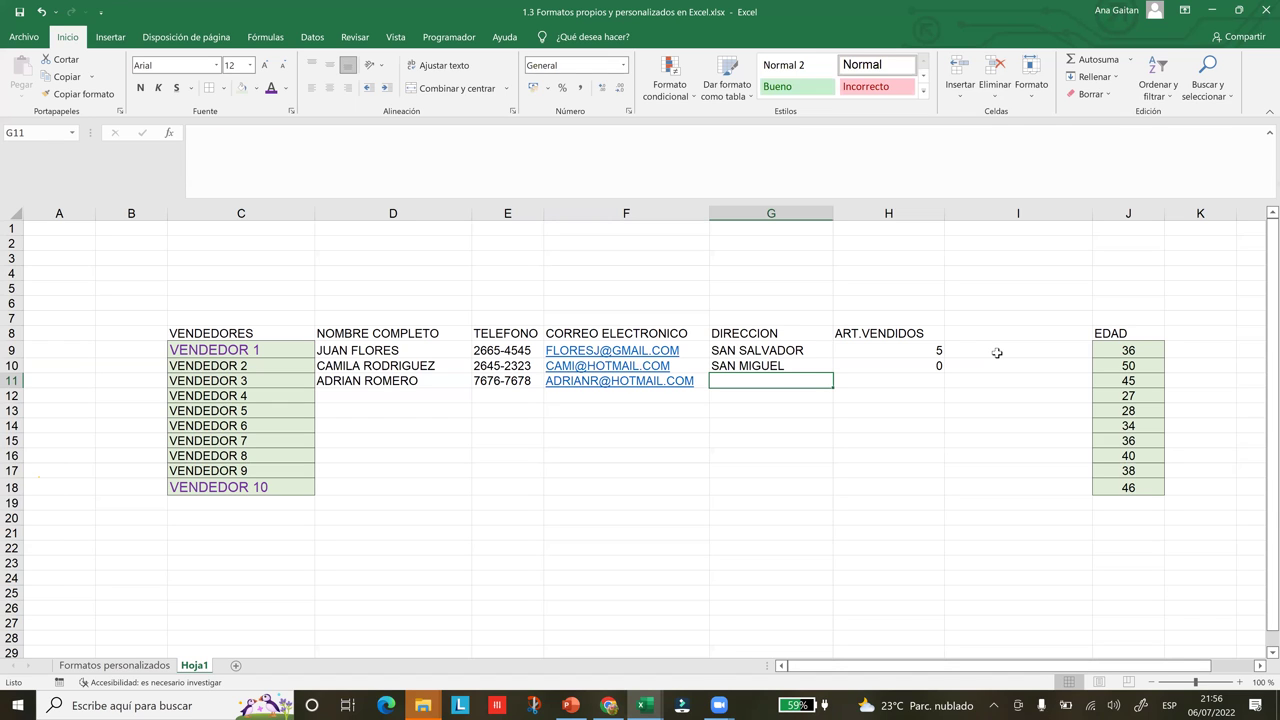
Set VENDEDOR 3's address to LA UNION and articles sold to 20
type("LA UNION")
key("ctrl+Return")
key("Tab")
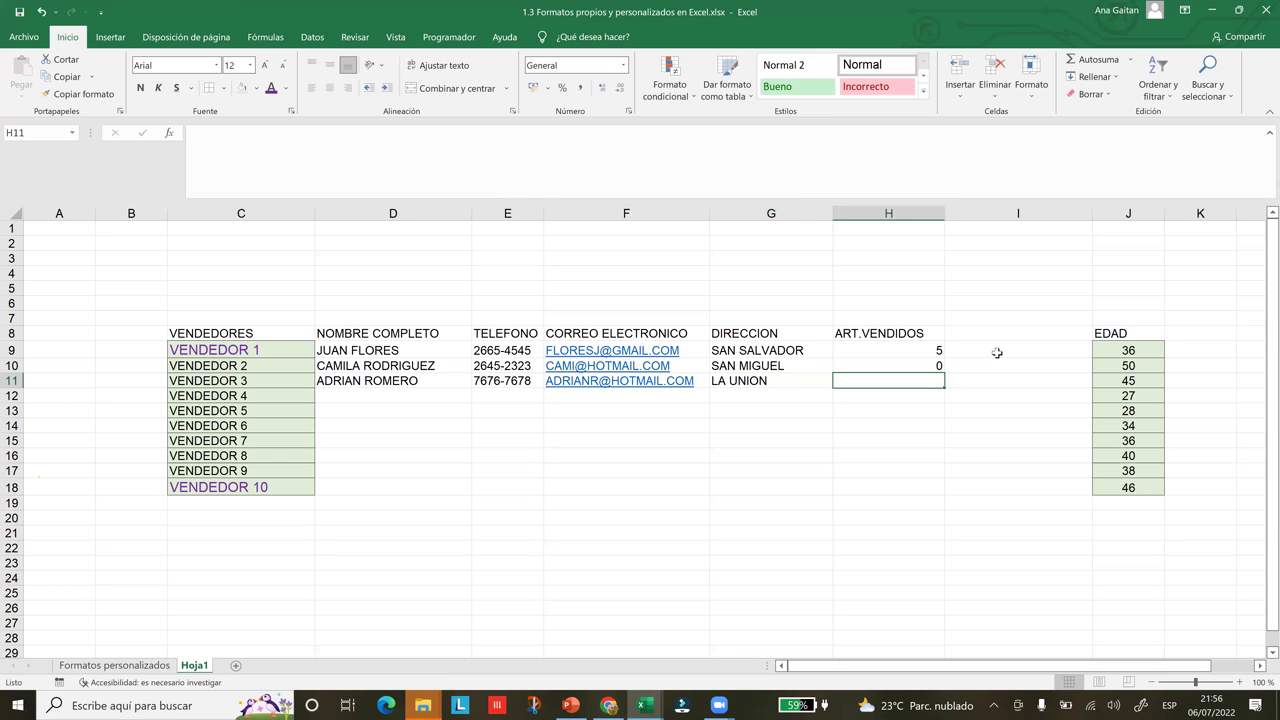
type("20")
key("Return")
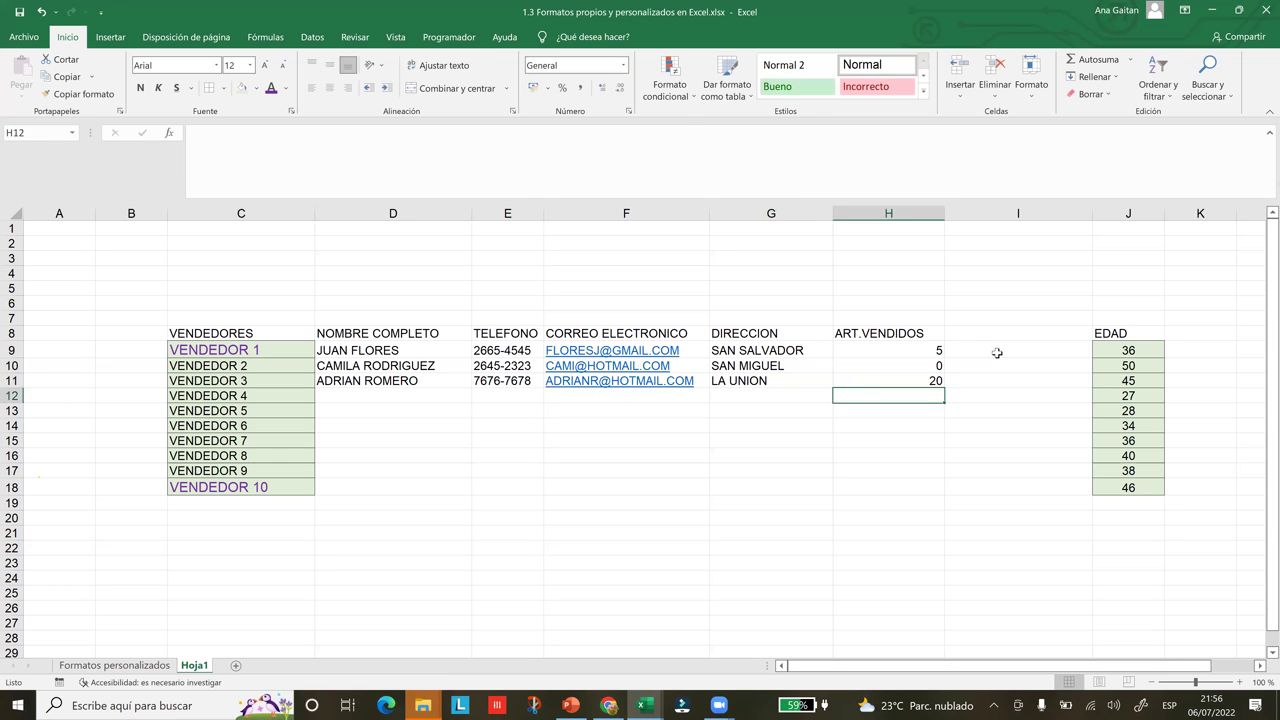
key("Left")
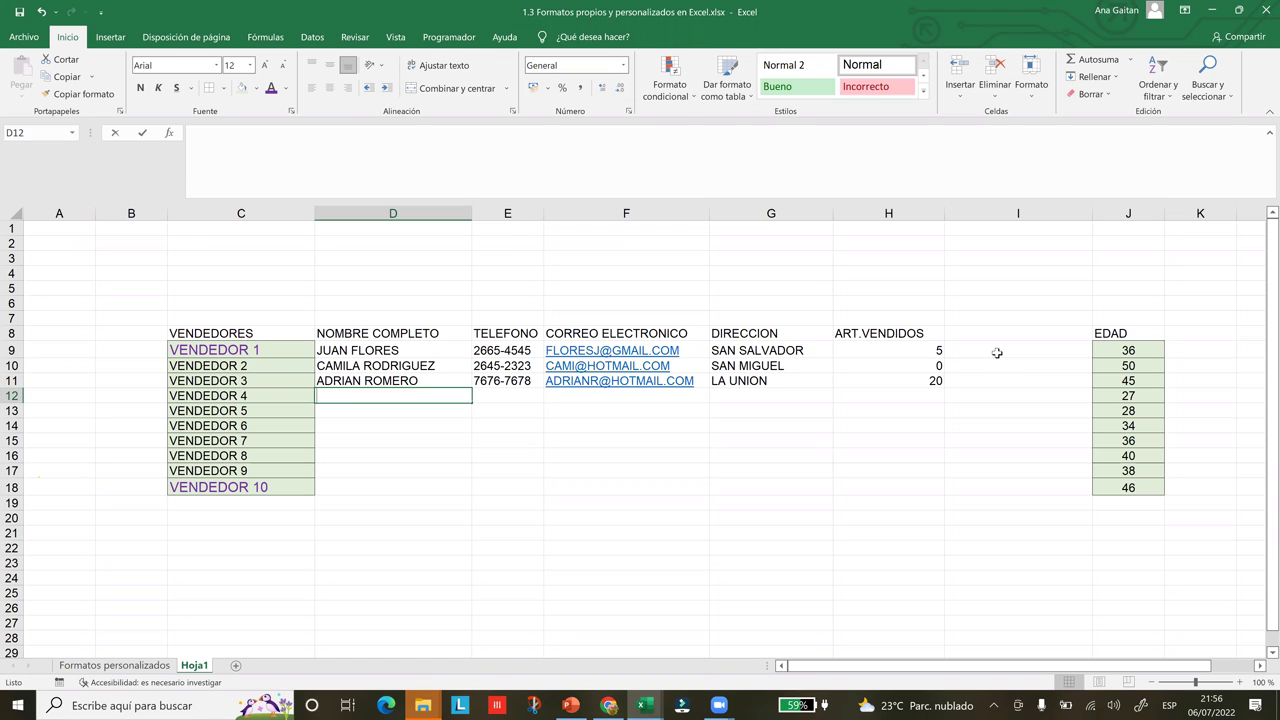
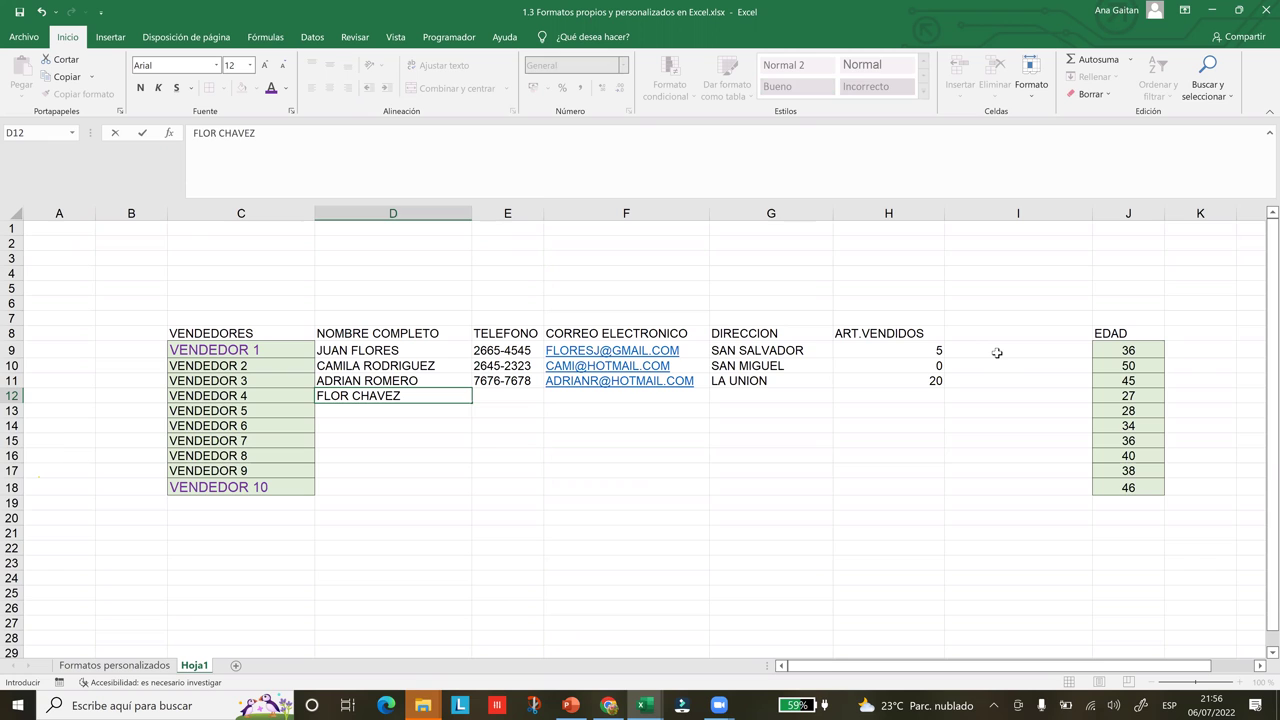
Fill row 12 with VENDEDOR 4's name, corrected phone, e-mail, SAN SALVADOR address and 4 articles sold
key("Tab")
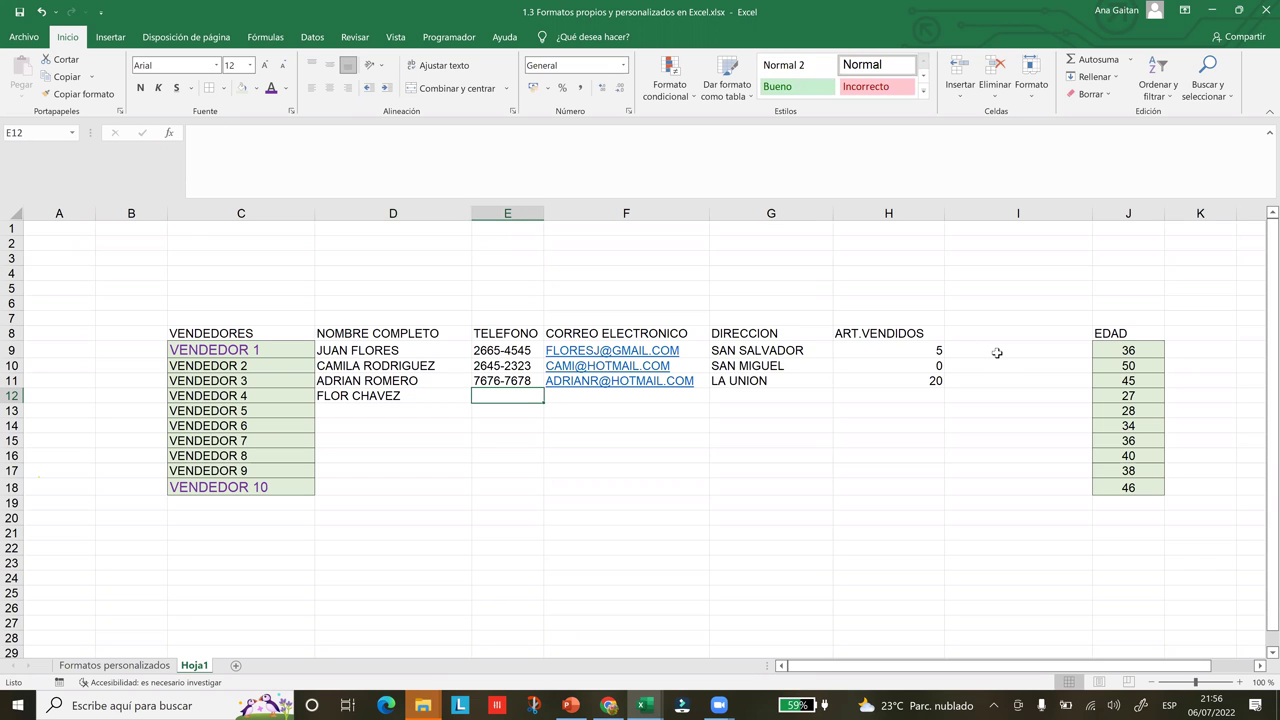
type("6565")
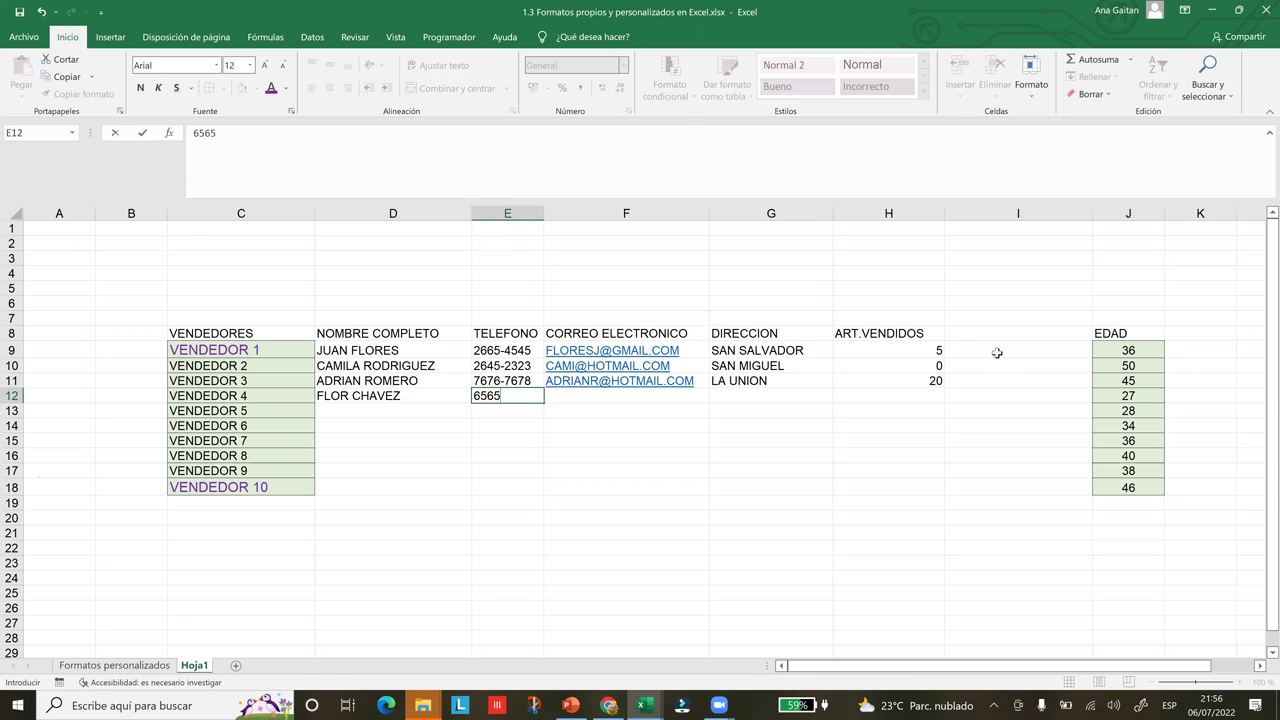
type("-78787")
key("BackSpace")
key("Tab")
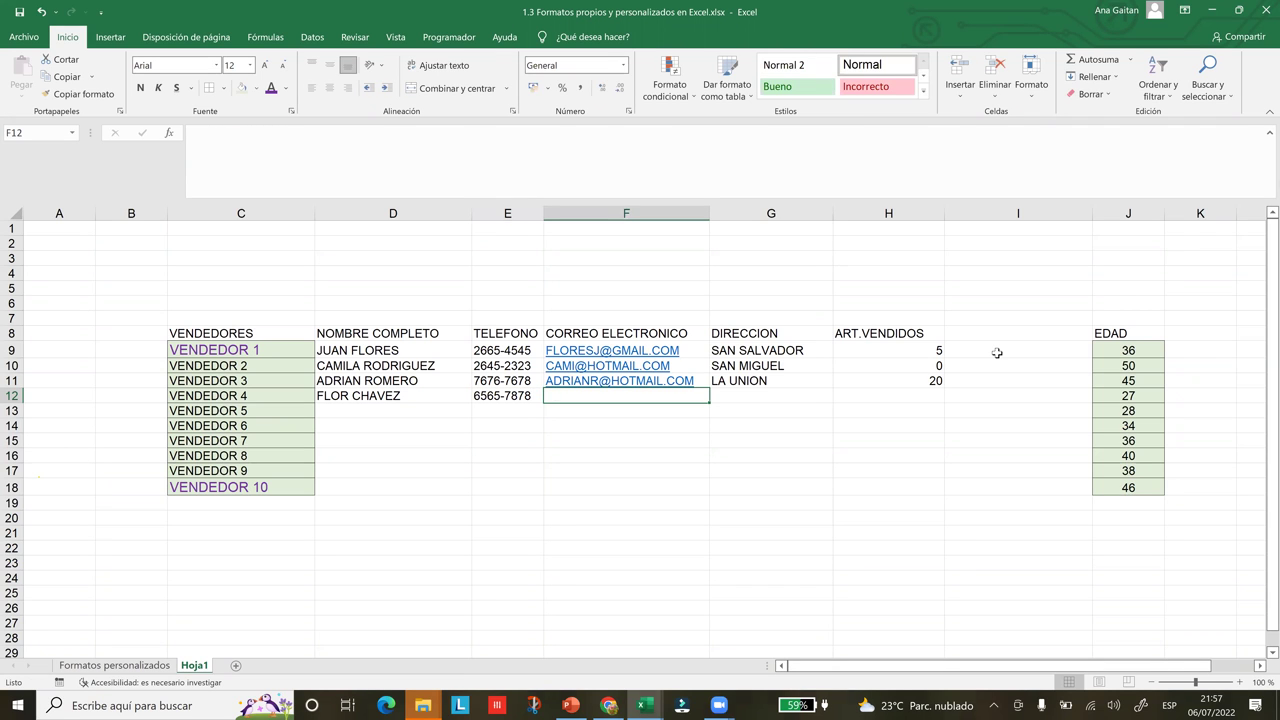
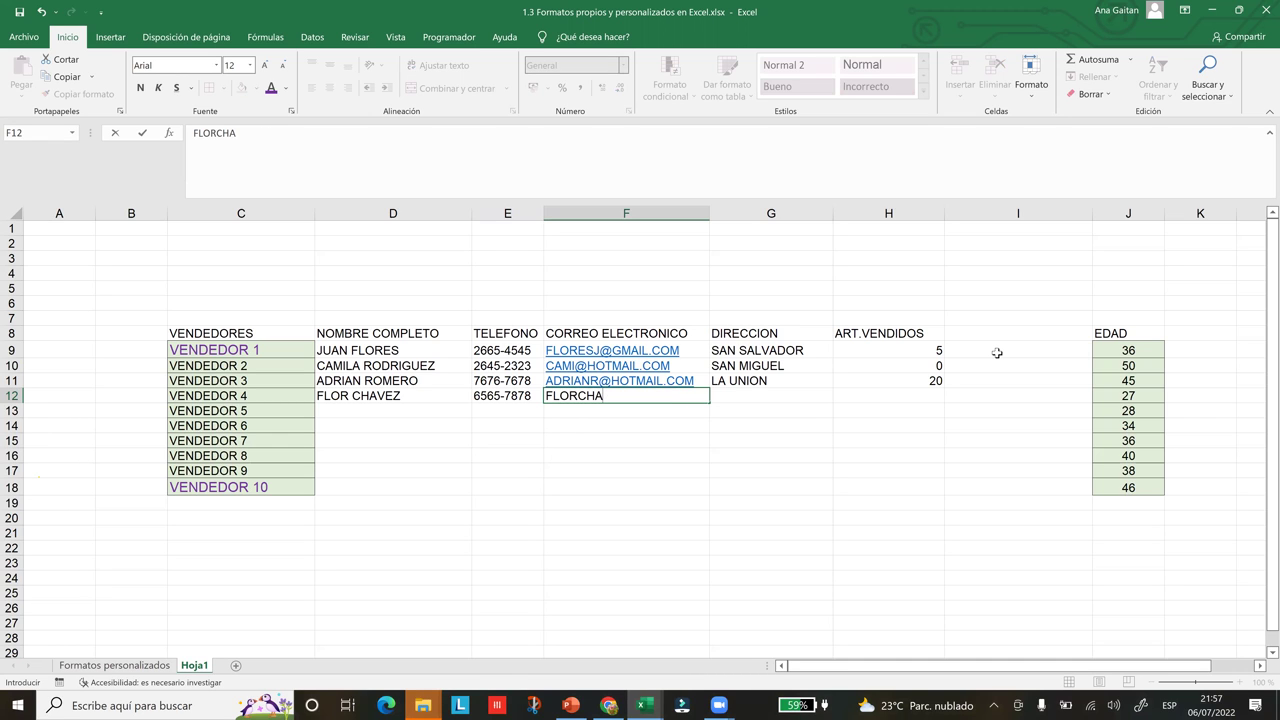
key("Tab")
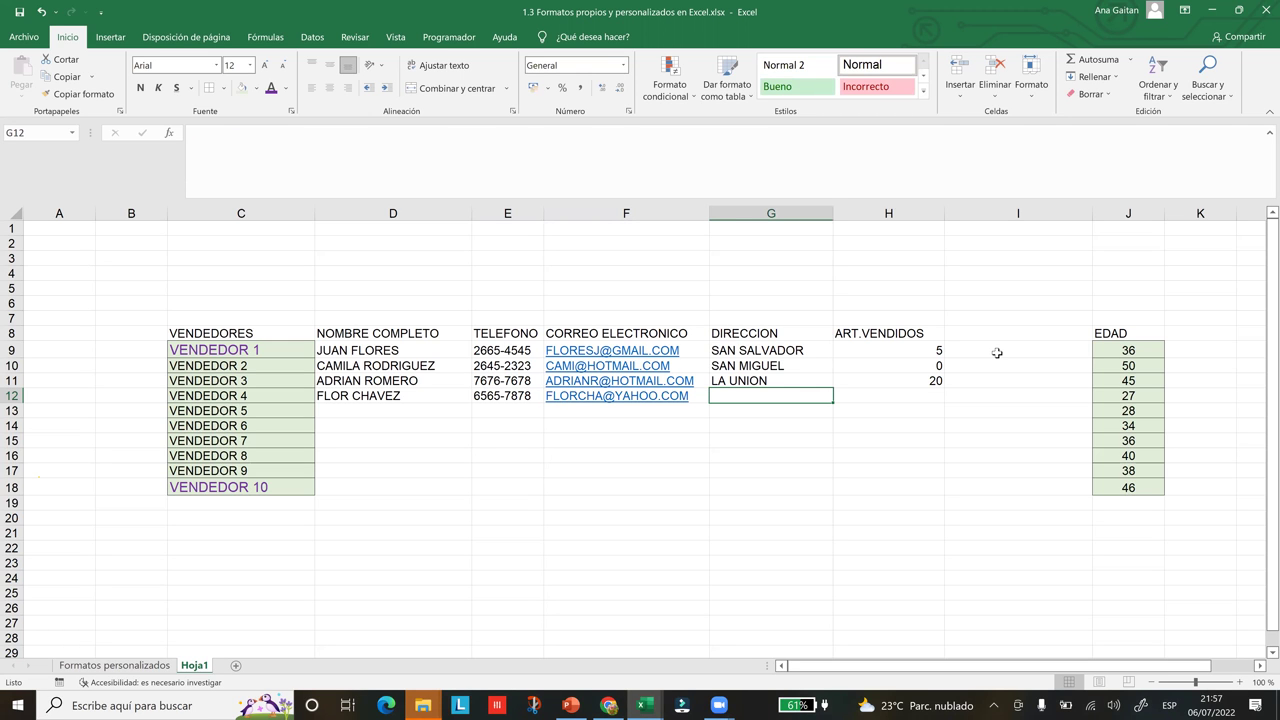
type("SAN SA")
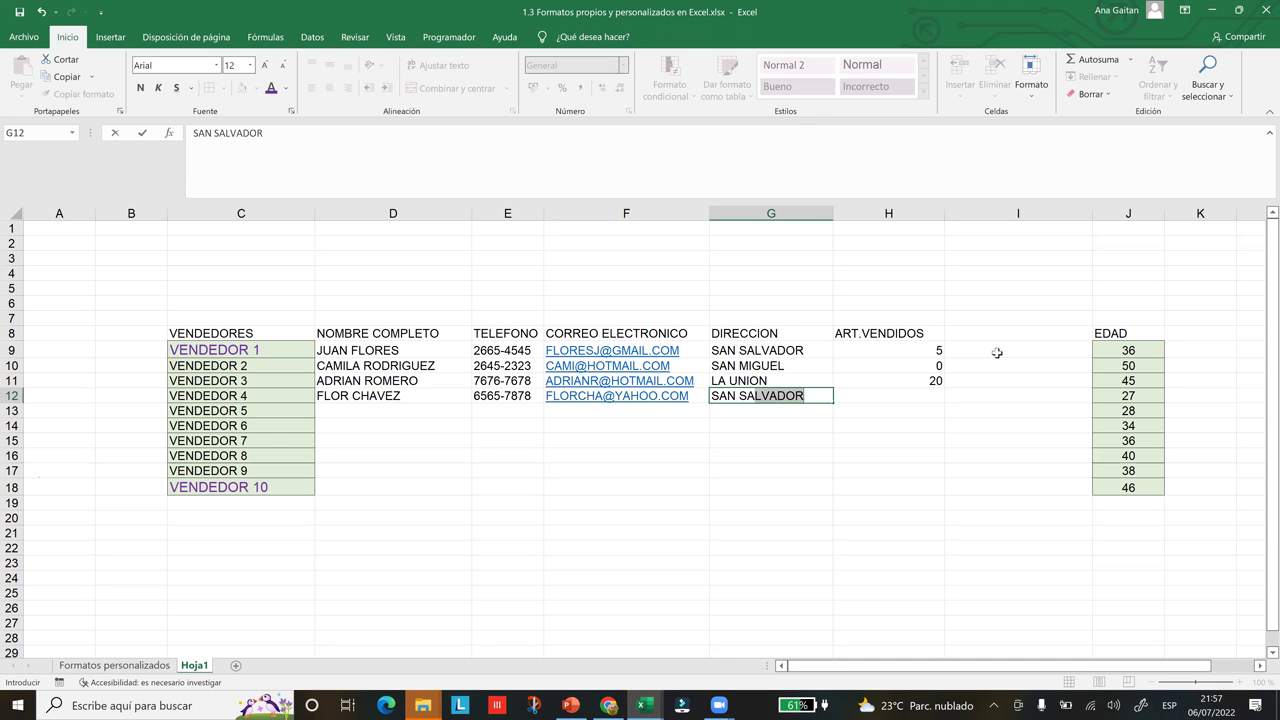
key("Tab")
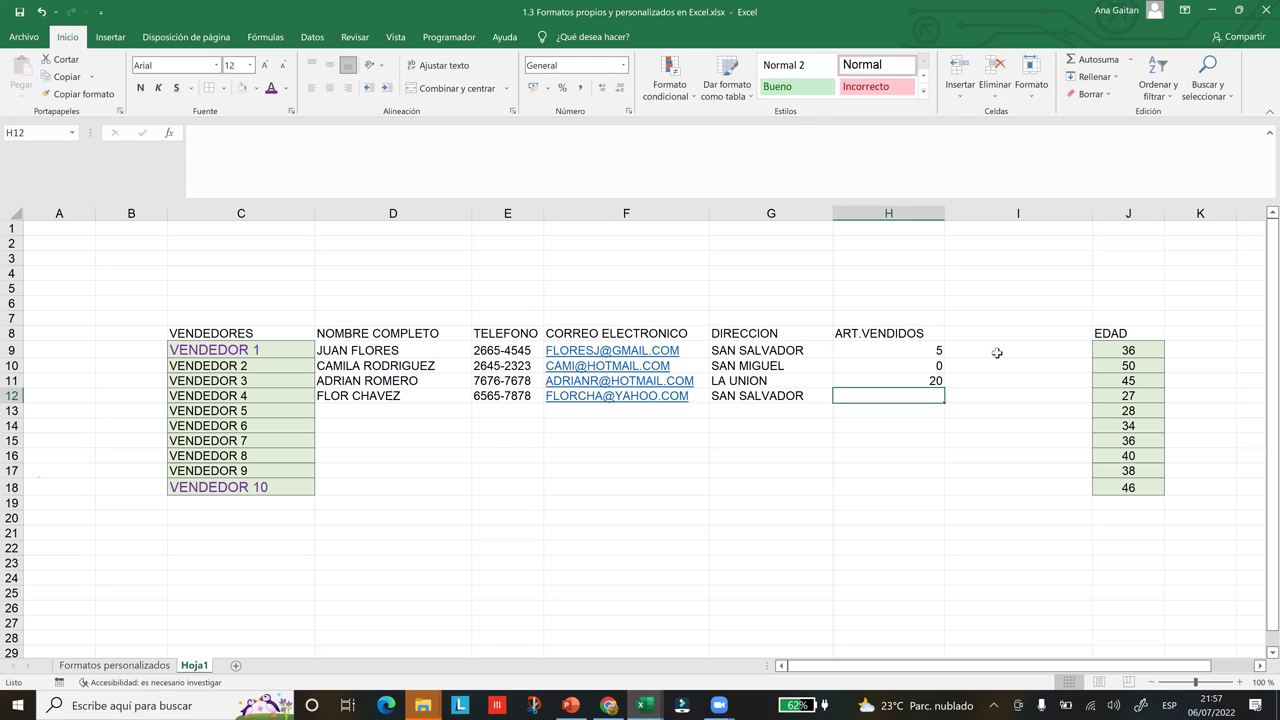
type("4")
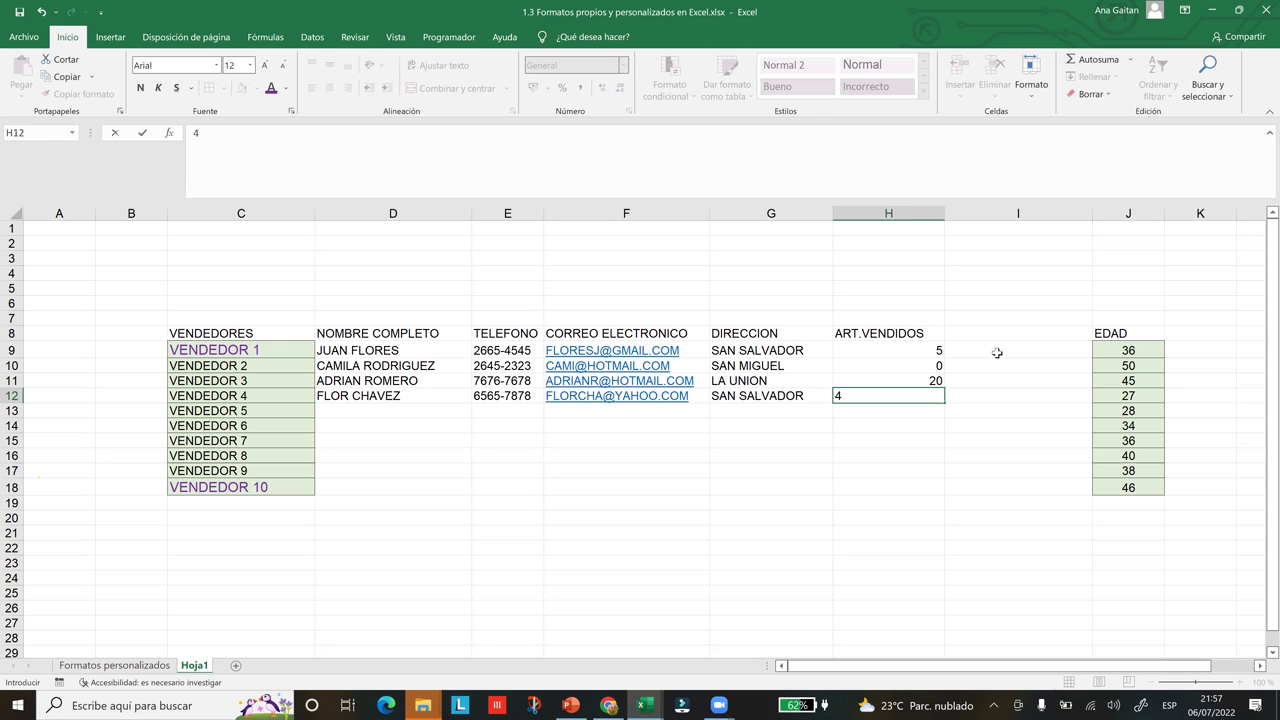
key("Tab")
key("Down")
left_click(987, 463)
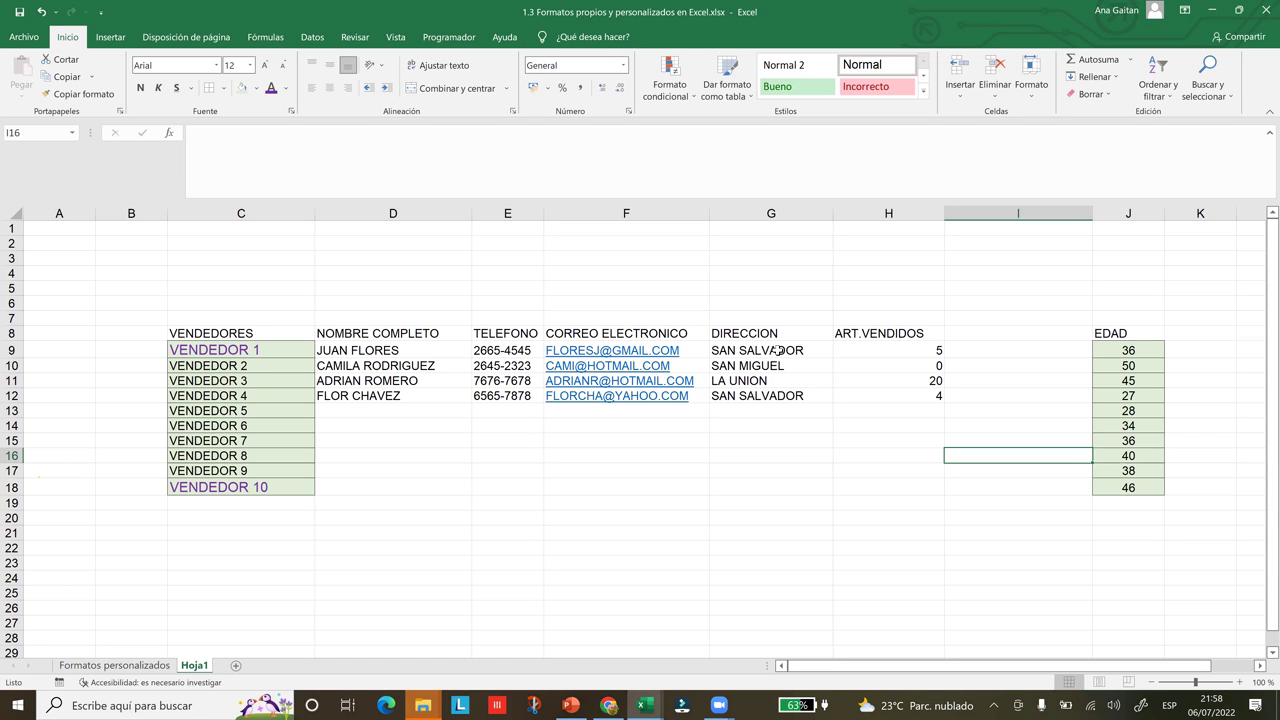
left_click(778, 350)
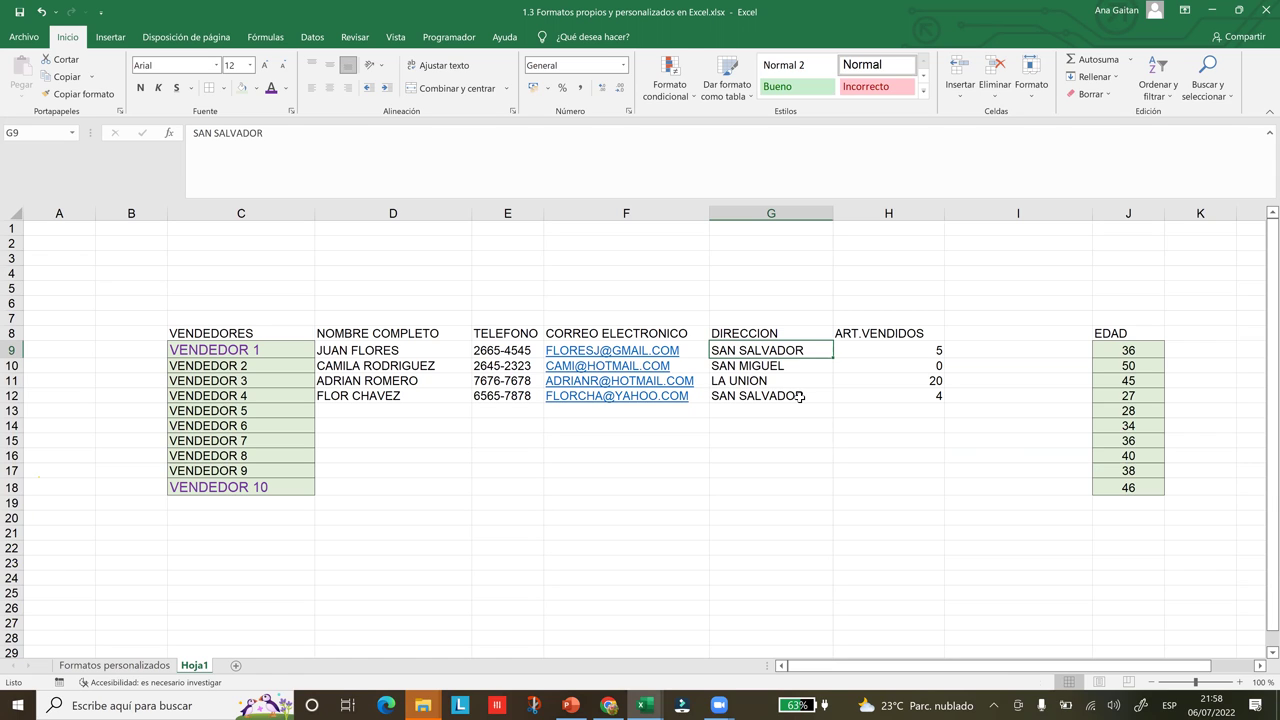
Fill the SAN SALVADOR cells G9 and G12 with Green, Accent 6, Lighter 40%
left_click(800, 397, "ctrl")
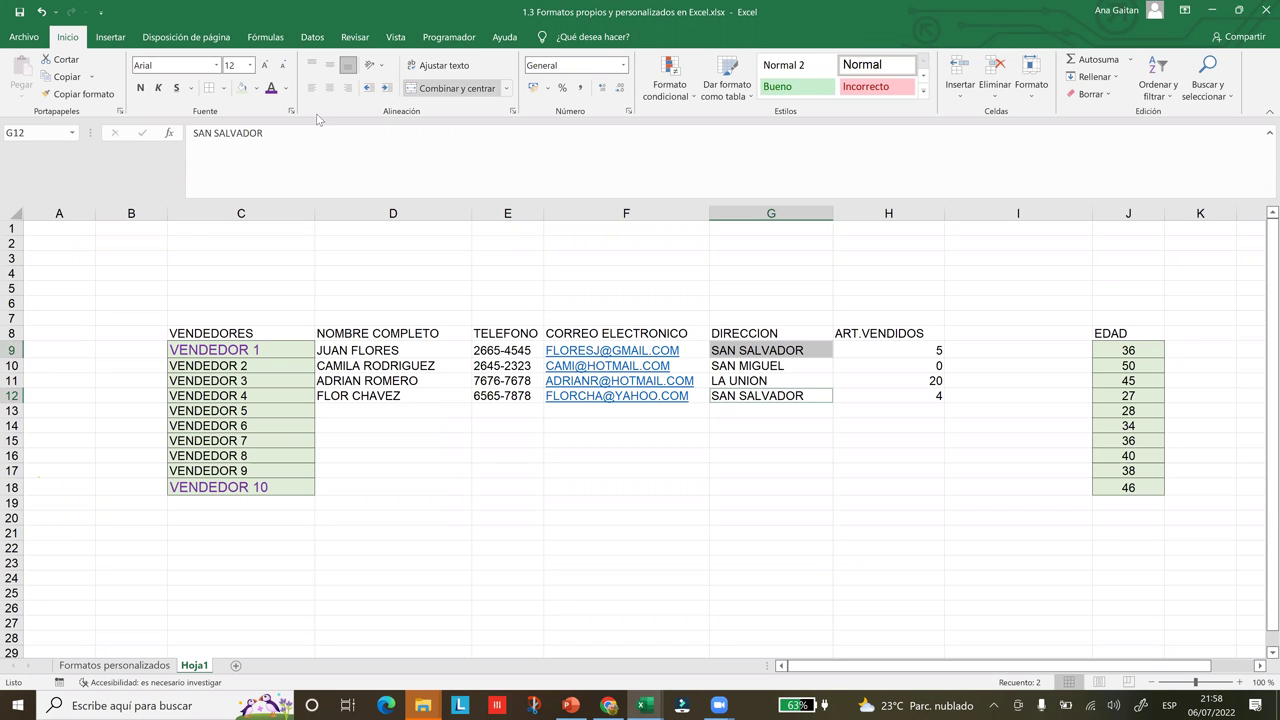
left_click(257, 89)
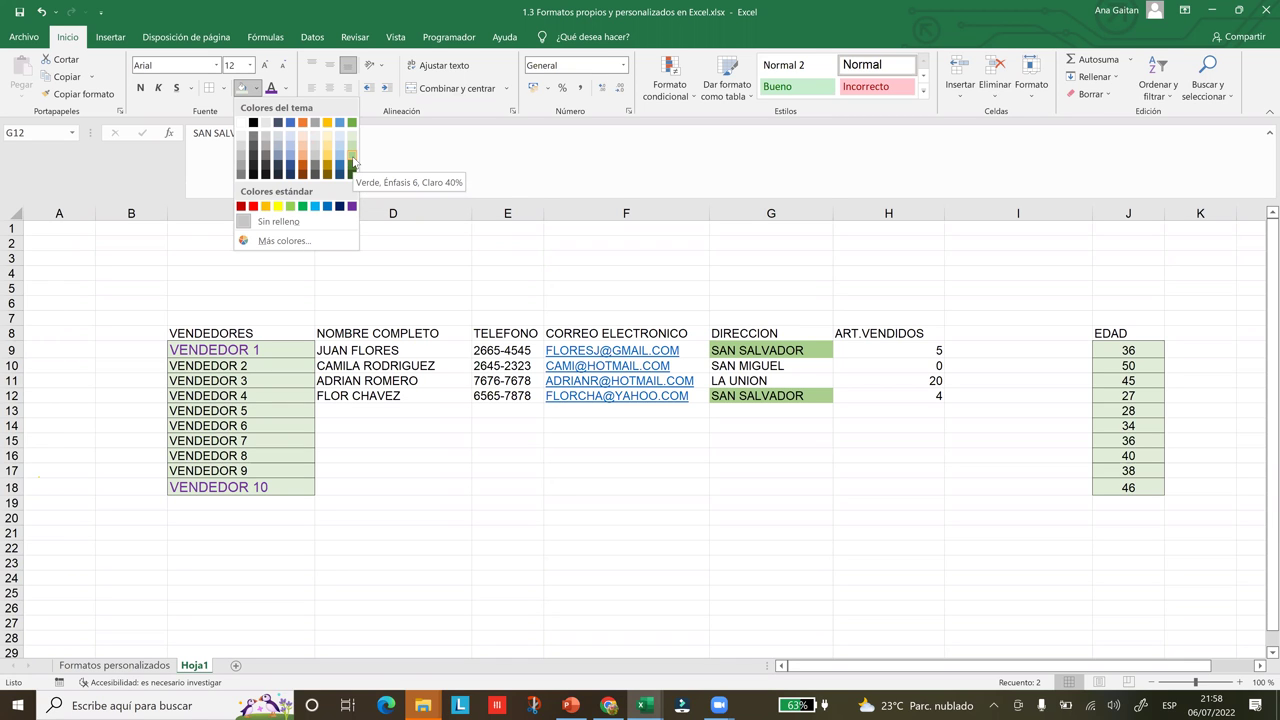
left_click(354, 163)
left_click(760, 457)
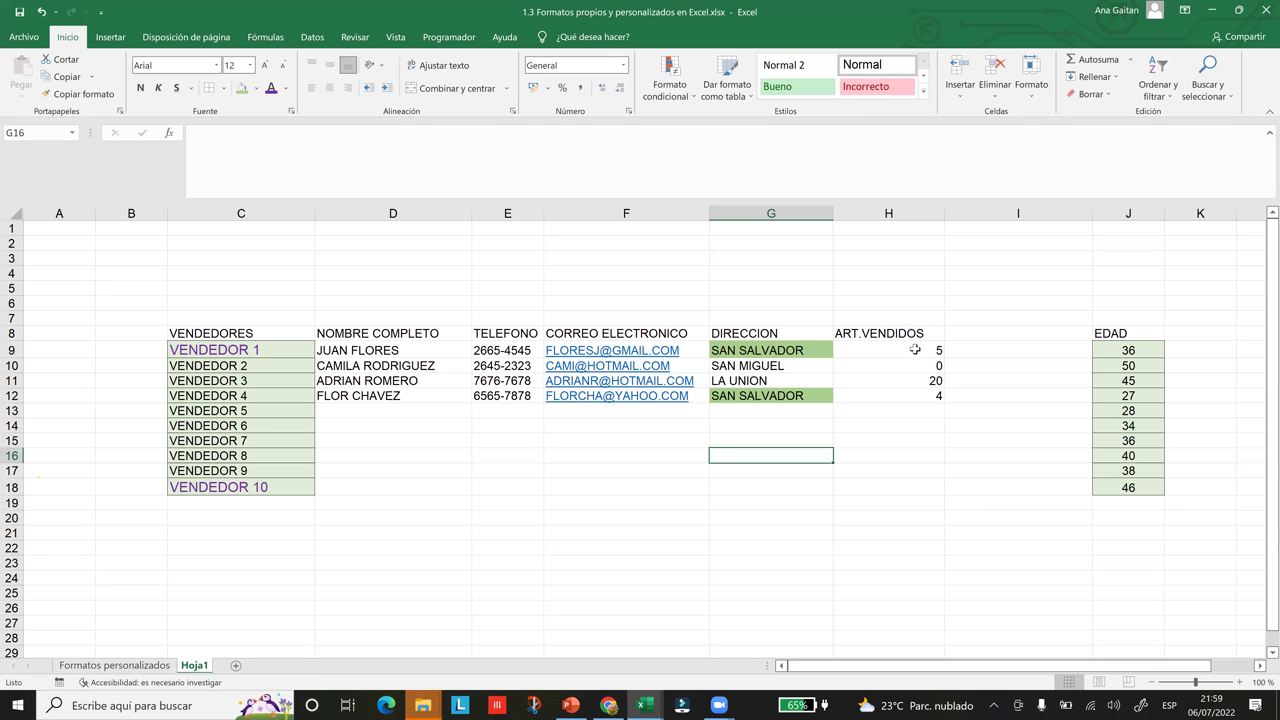
Give H9:H10 and H12 (values 5, 0 and 4) a dark blue fill, then return to A1
left_click(914, 349)
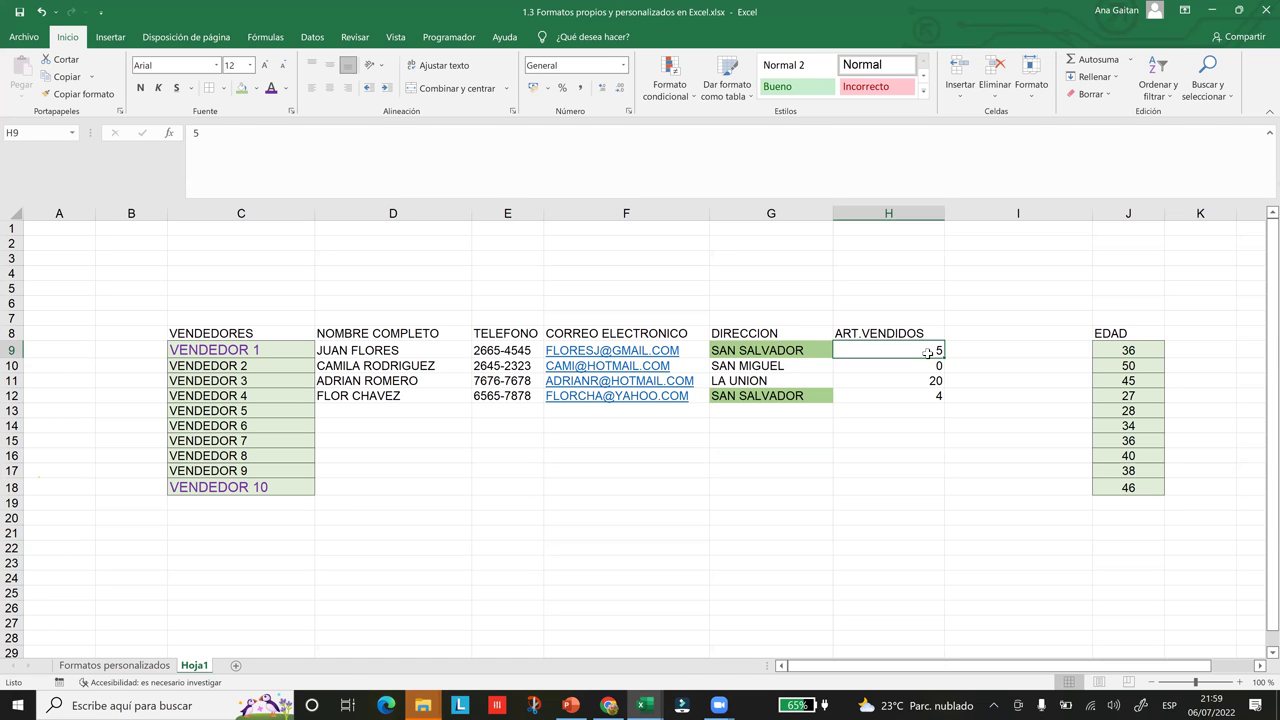
key("shift+Down")
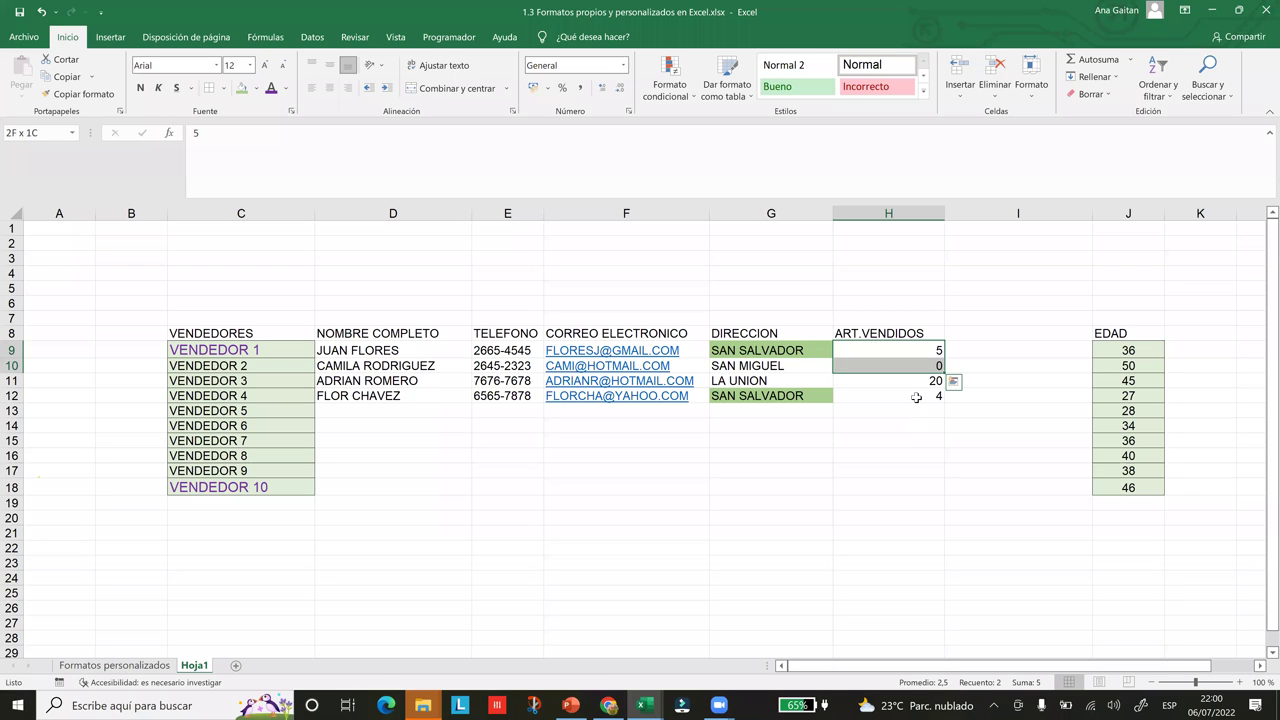
left_click(916, 397, "ctrl")
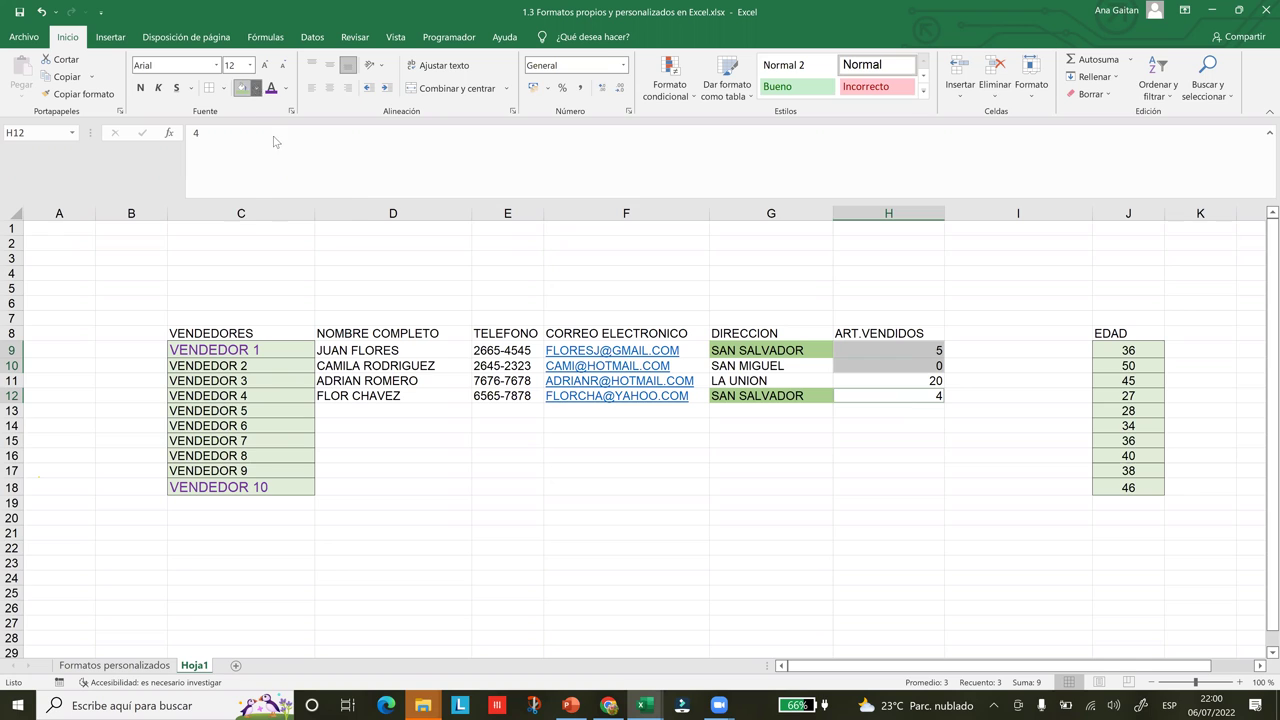
left_click(255, 88)
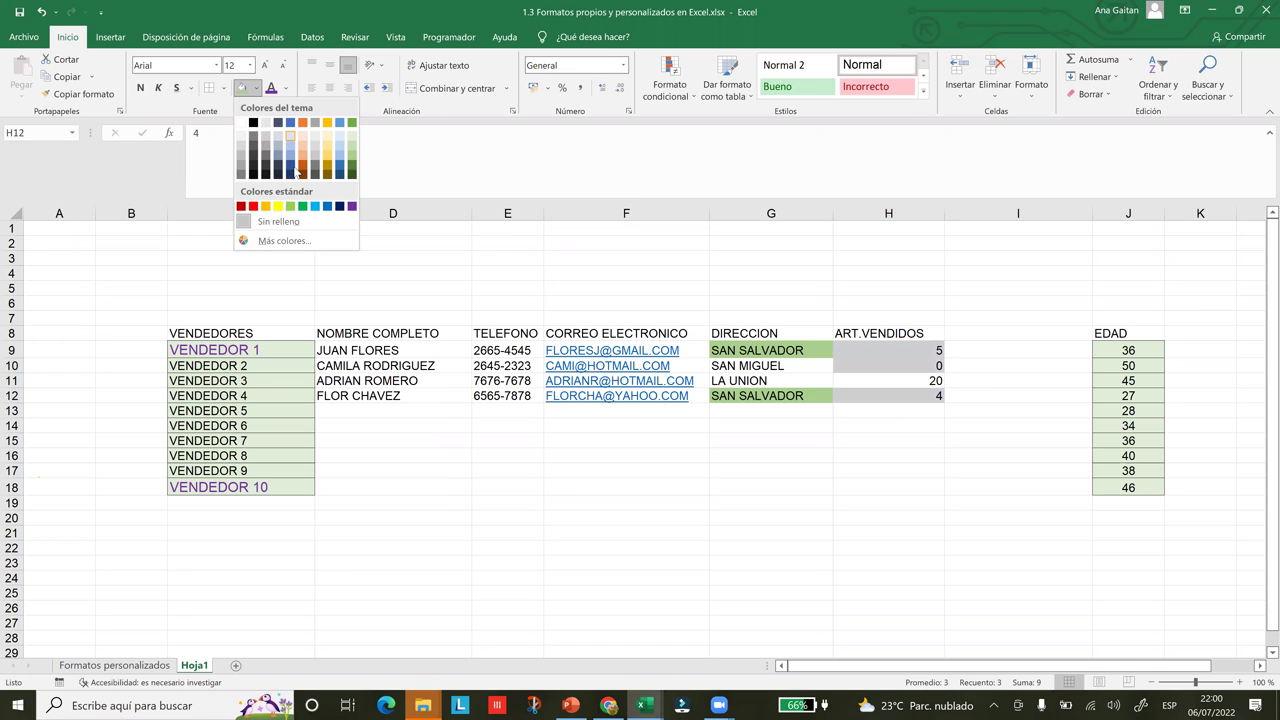
left_click(290, 165)
left_click(716, 560)
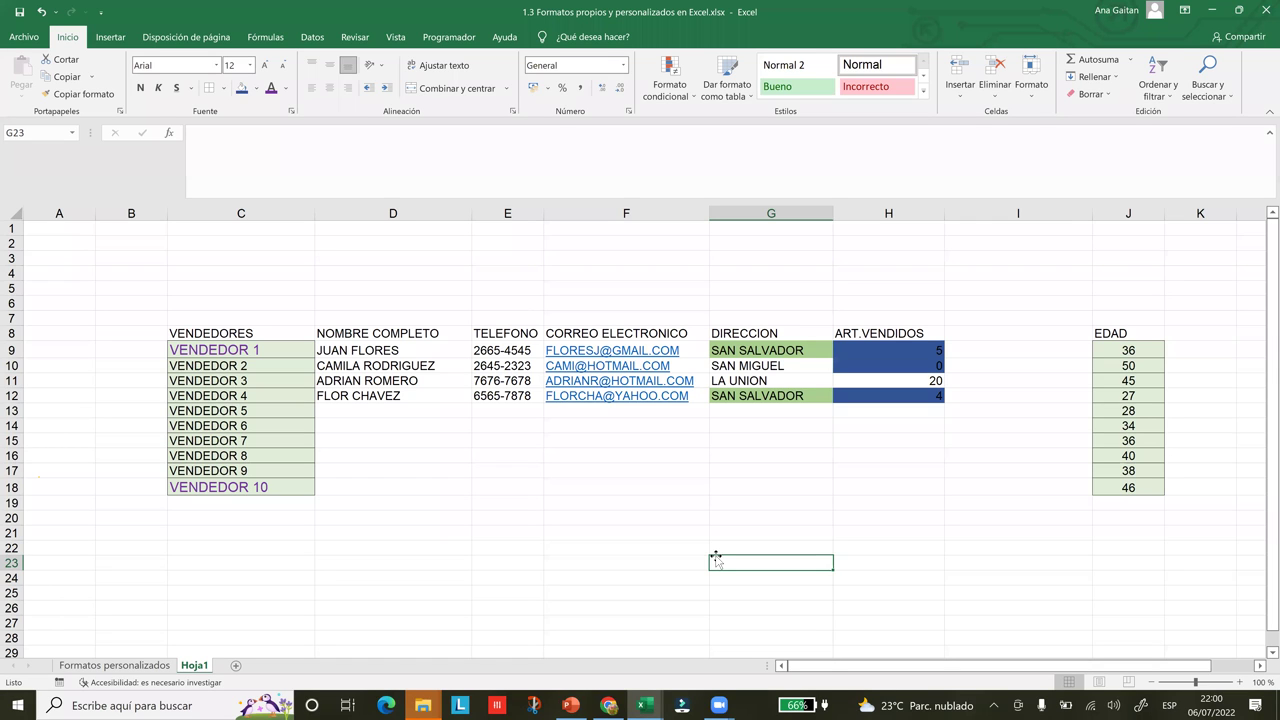
left_click(60, 232)
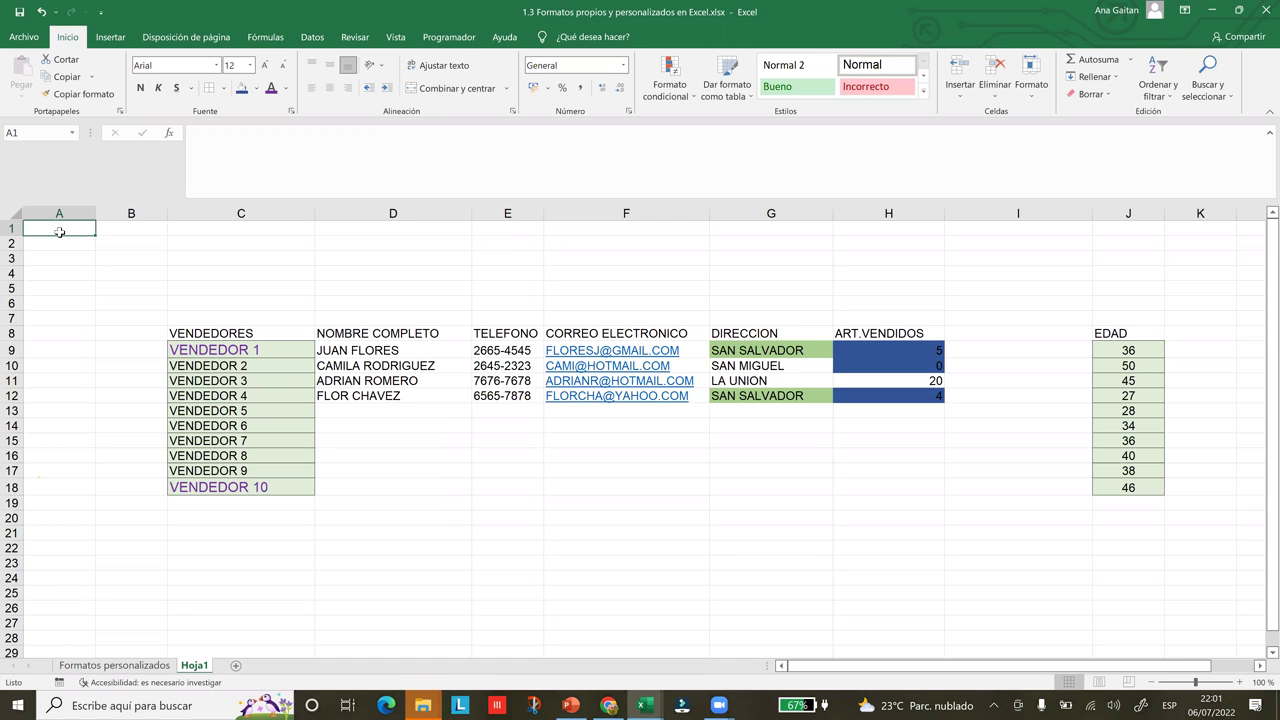
left_click_drag(60, 231, 60, 231)
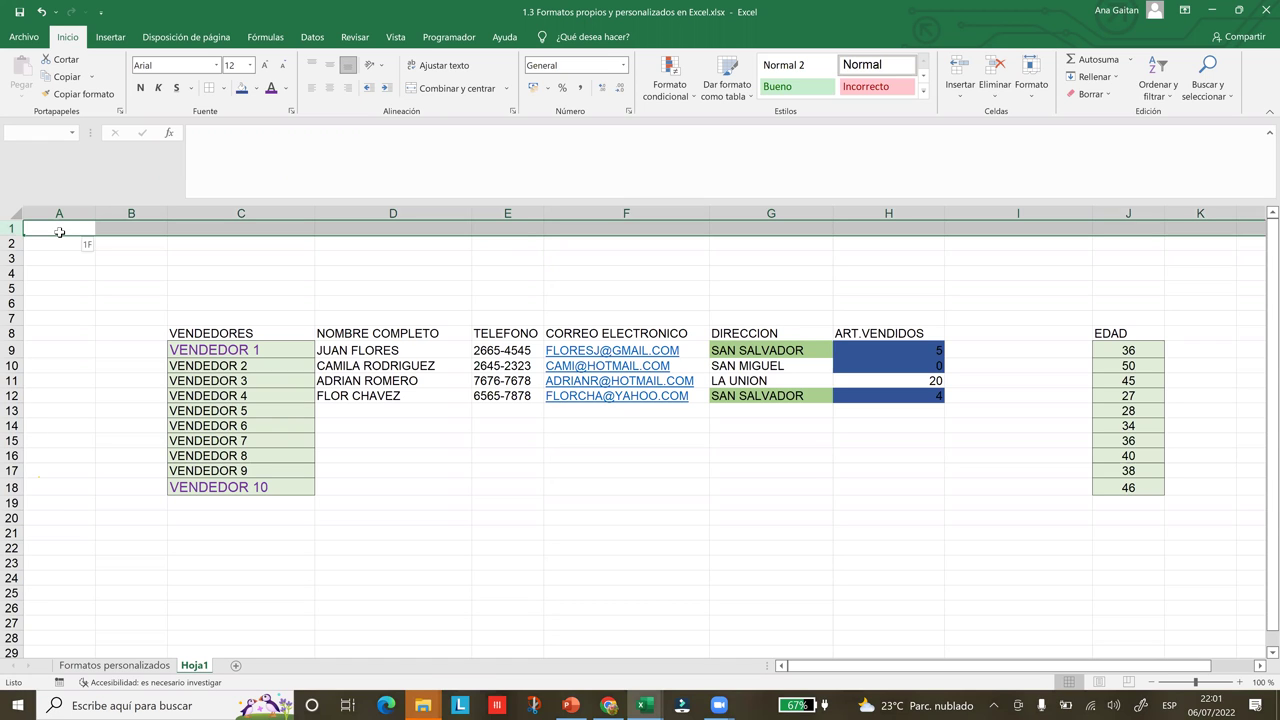
left_click_drag(60, 231, 60, 231)
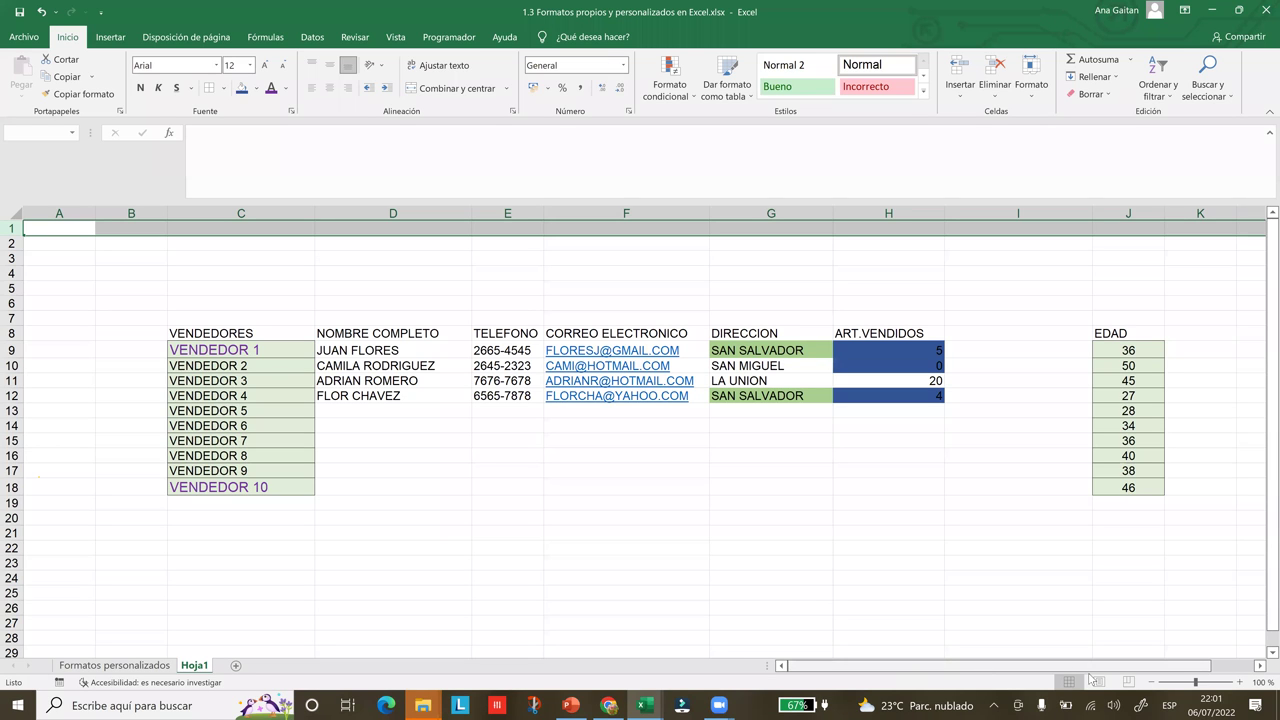
scroll(1040, 678, "right", 1)
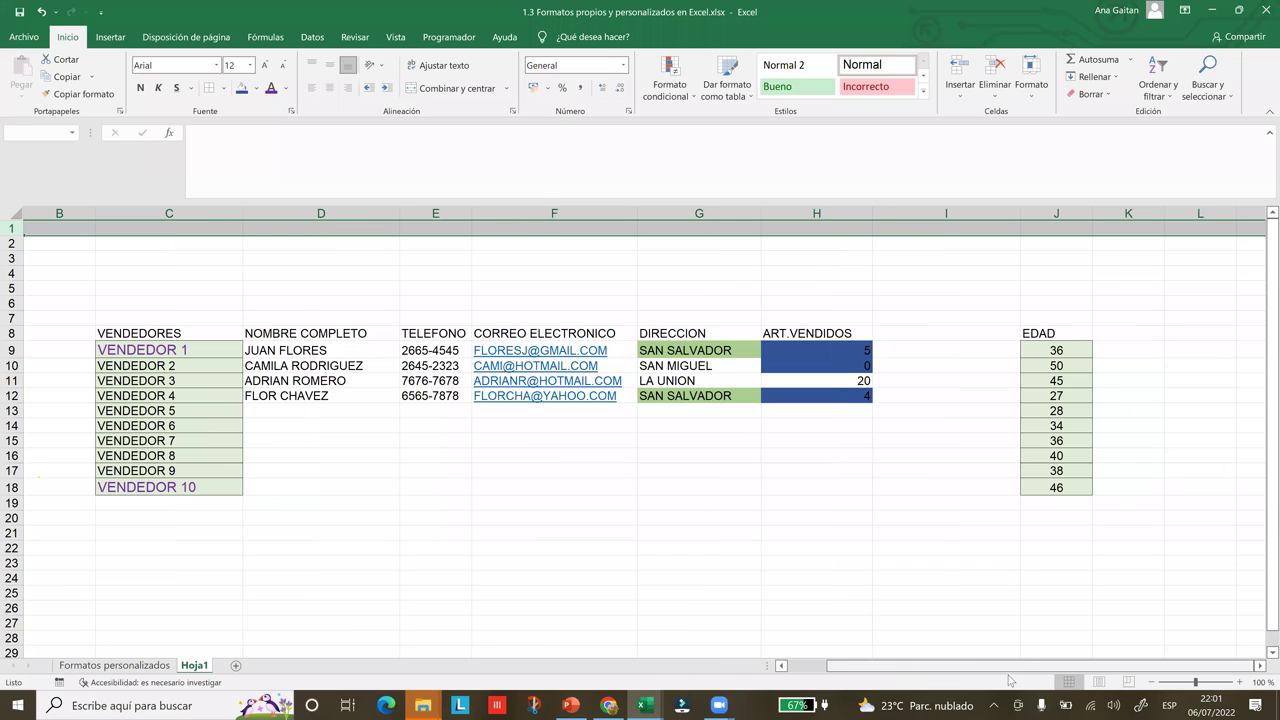
scroll(110, 340, "left", 1)
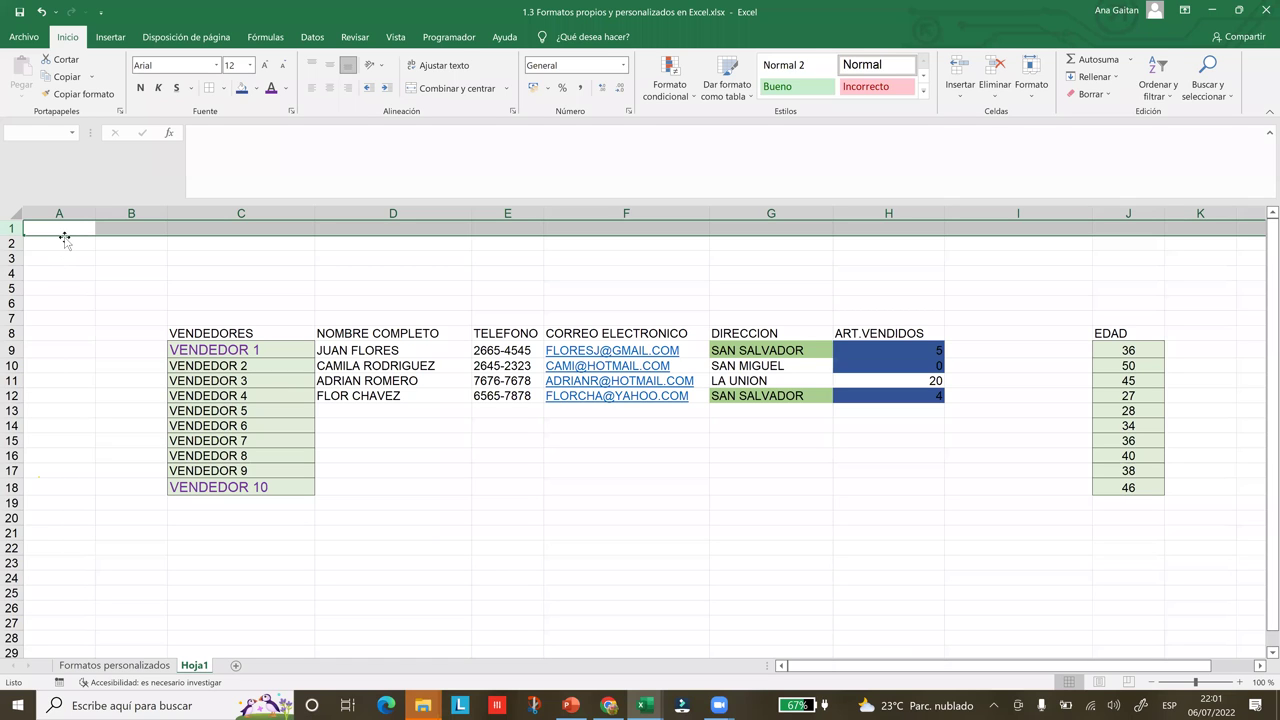
left_click(63, 237)
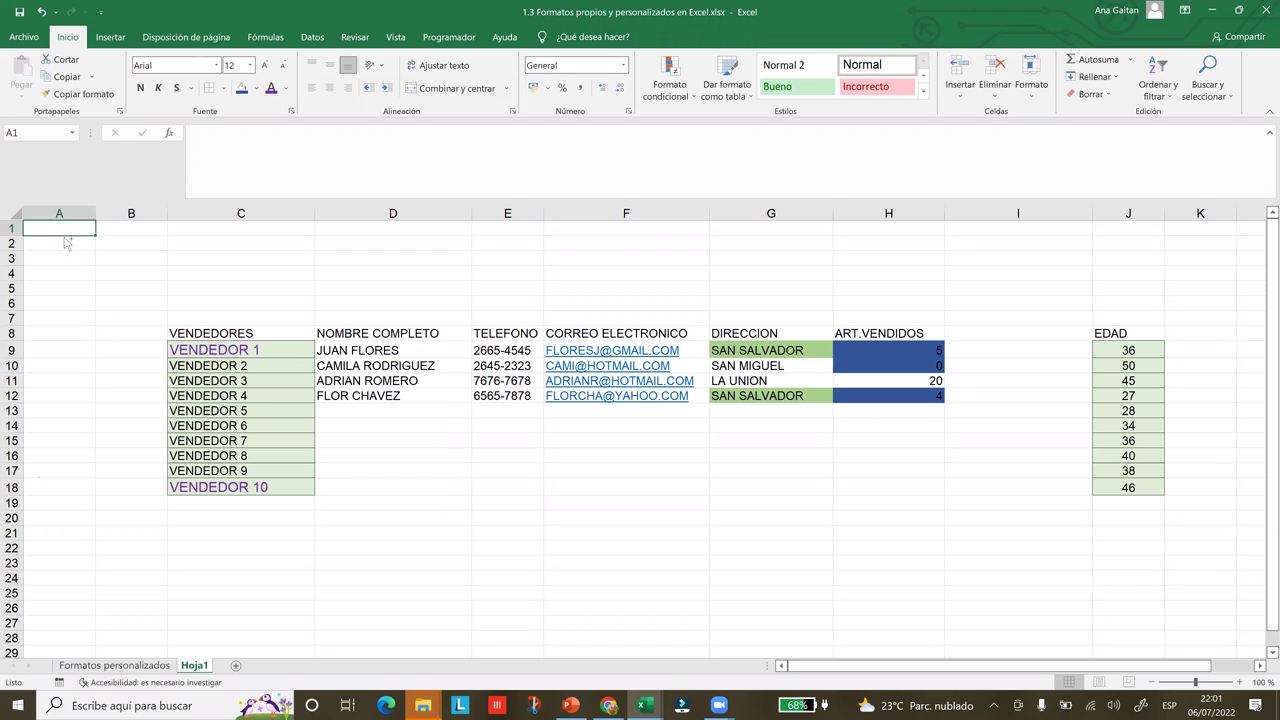
key("ctrl+Right")
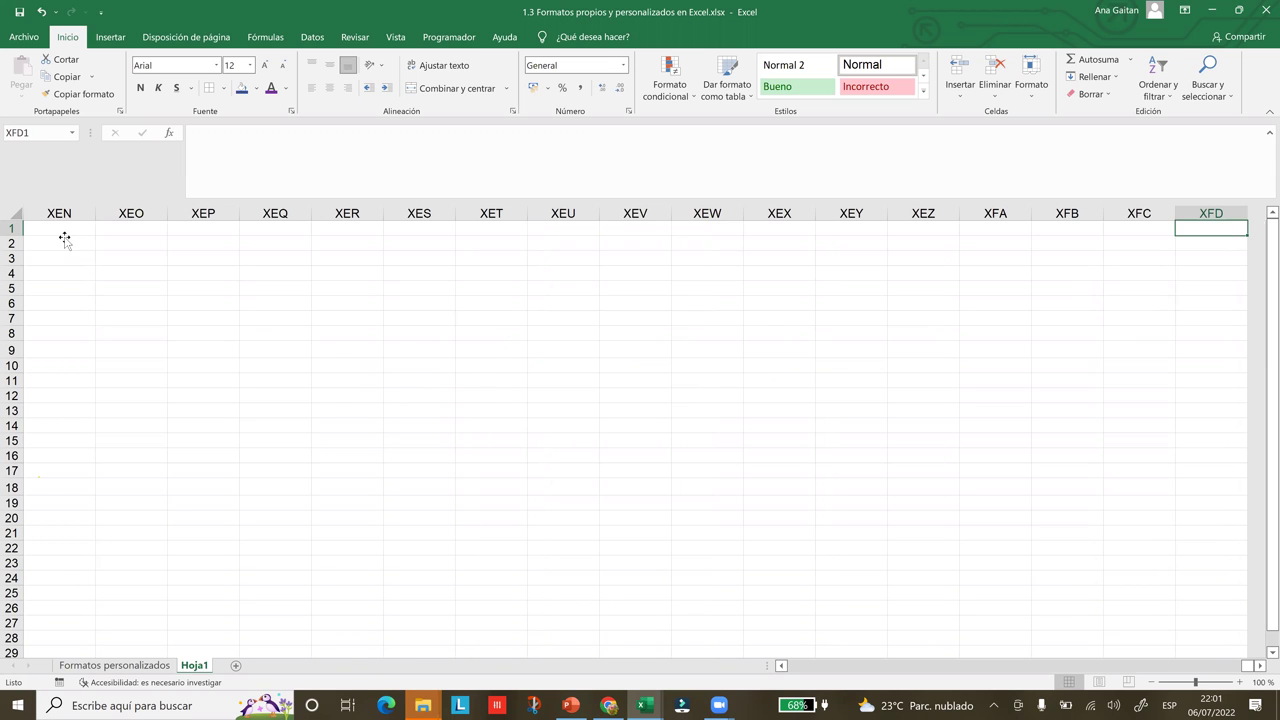
key("ctrl+Left")
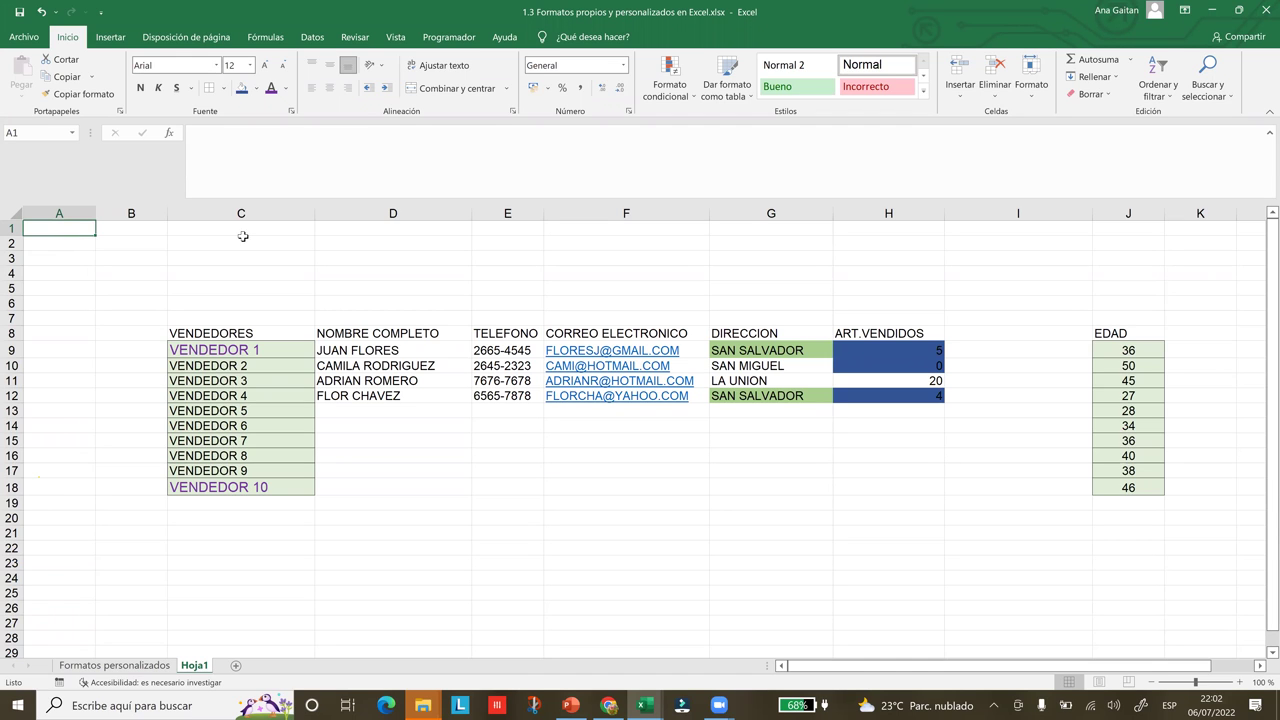
left_click(402, 315)
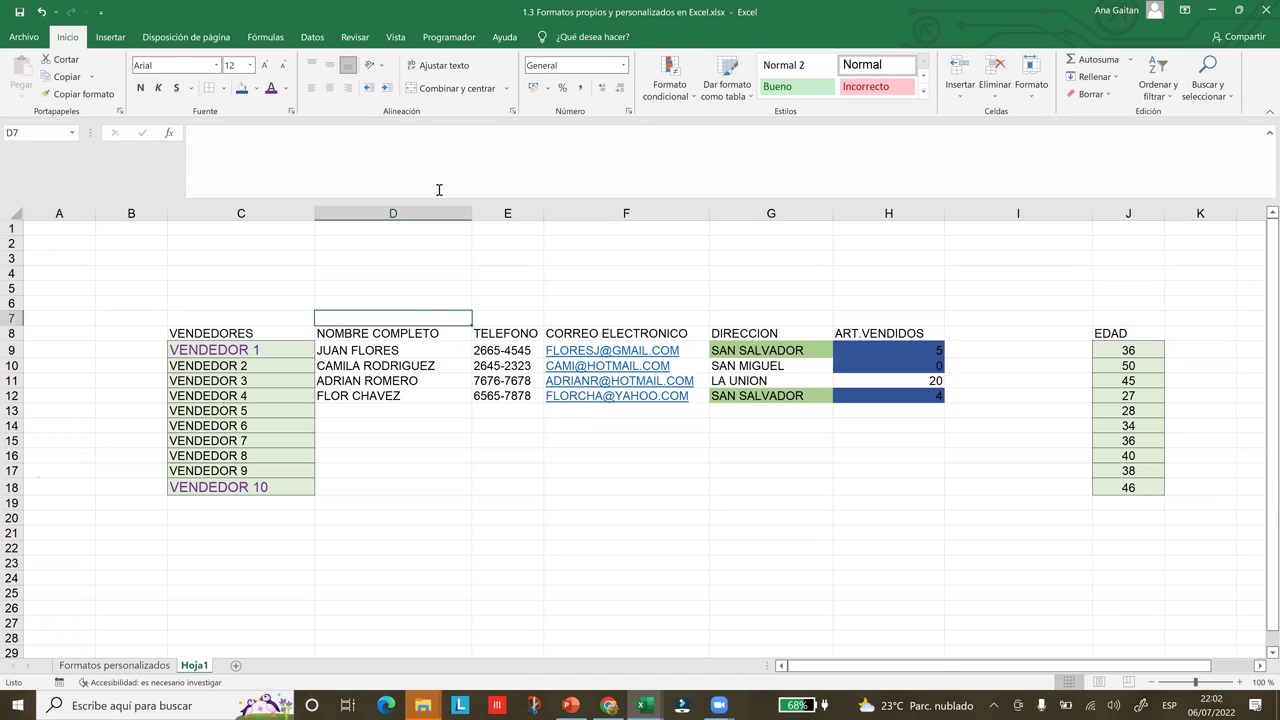